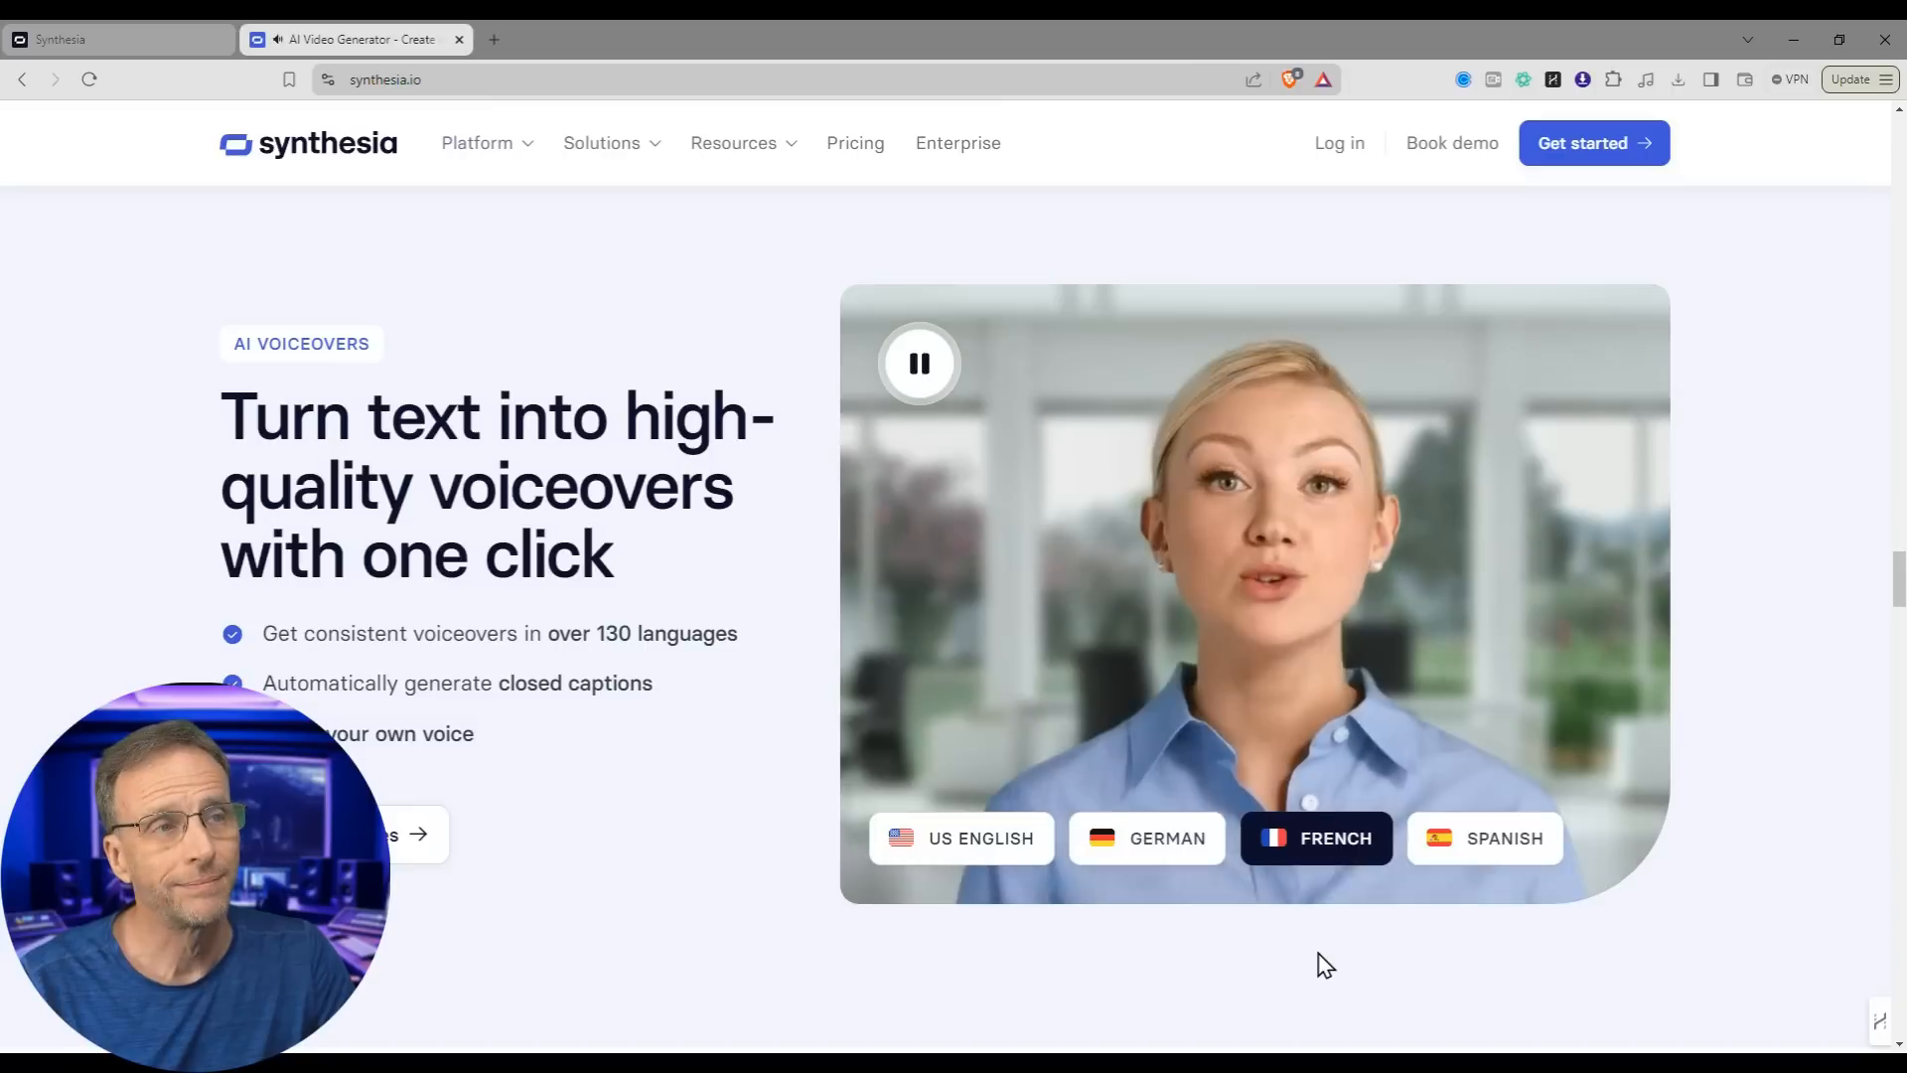
Step: Play the Spanish AI voiceover sample and pause it
click(1505, 846)
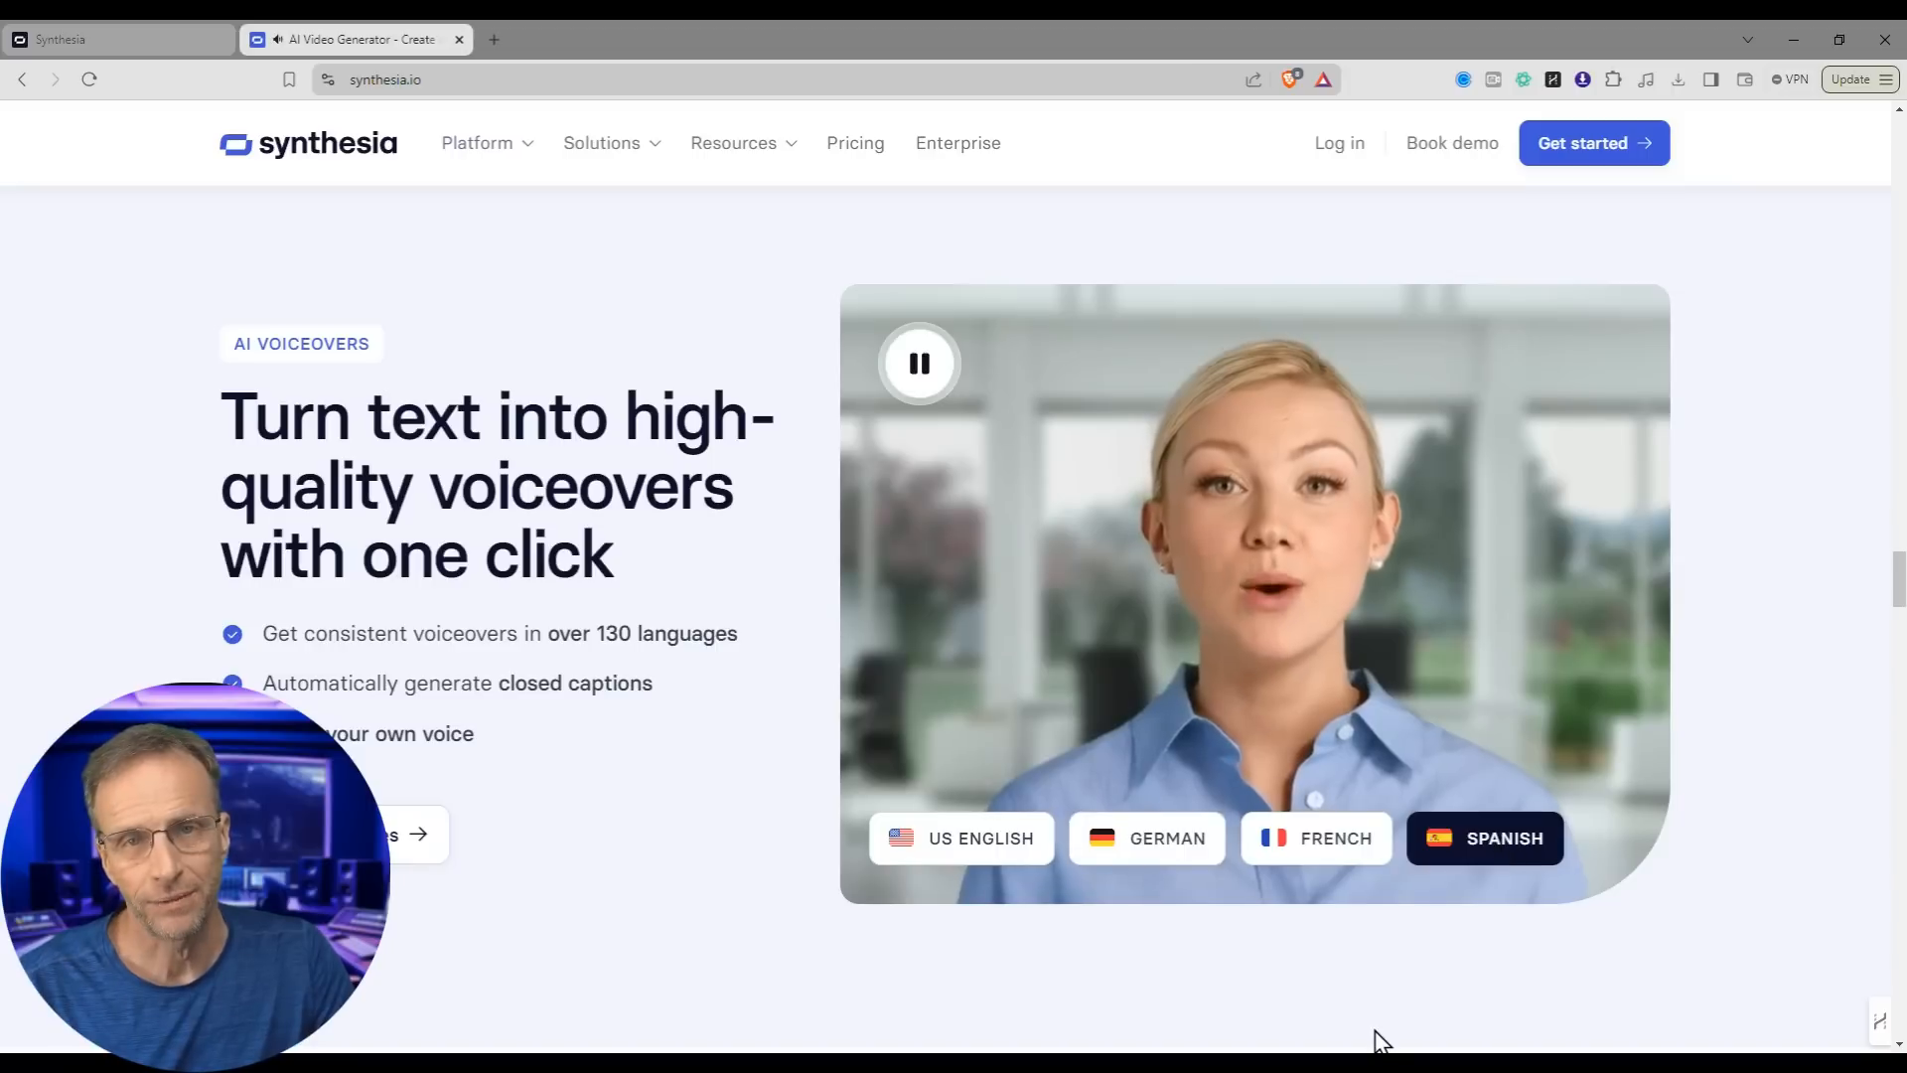
click(912, 381)
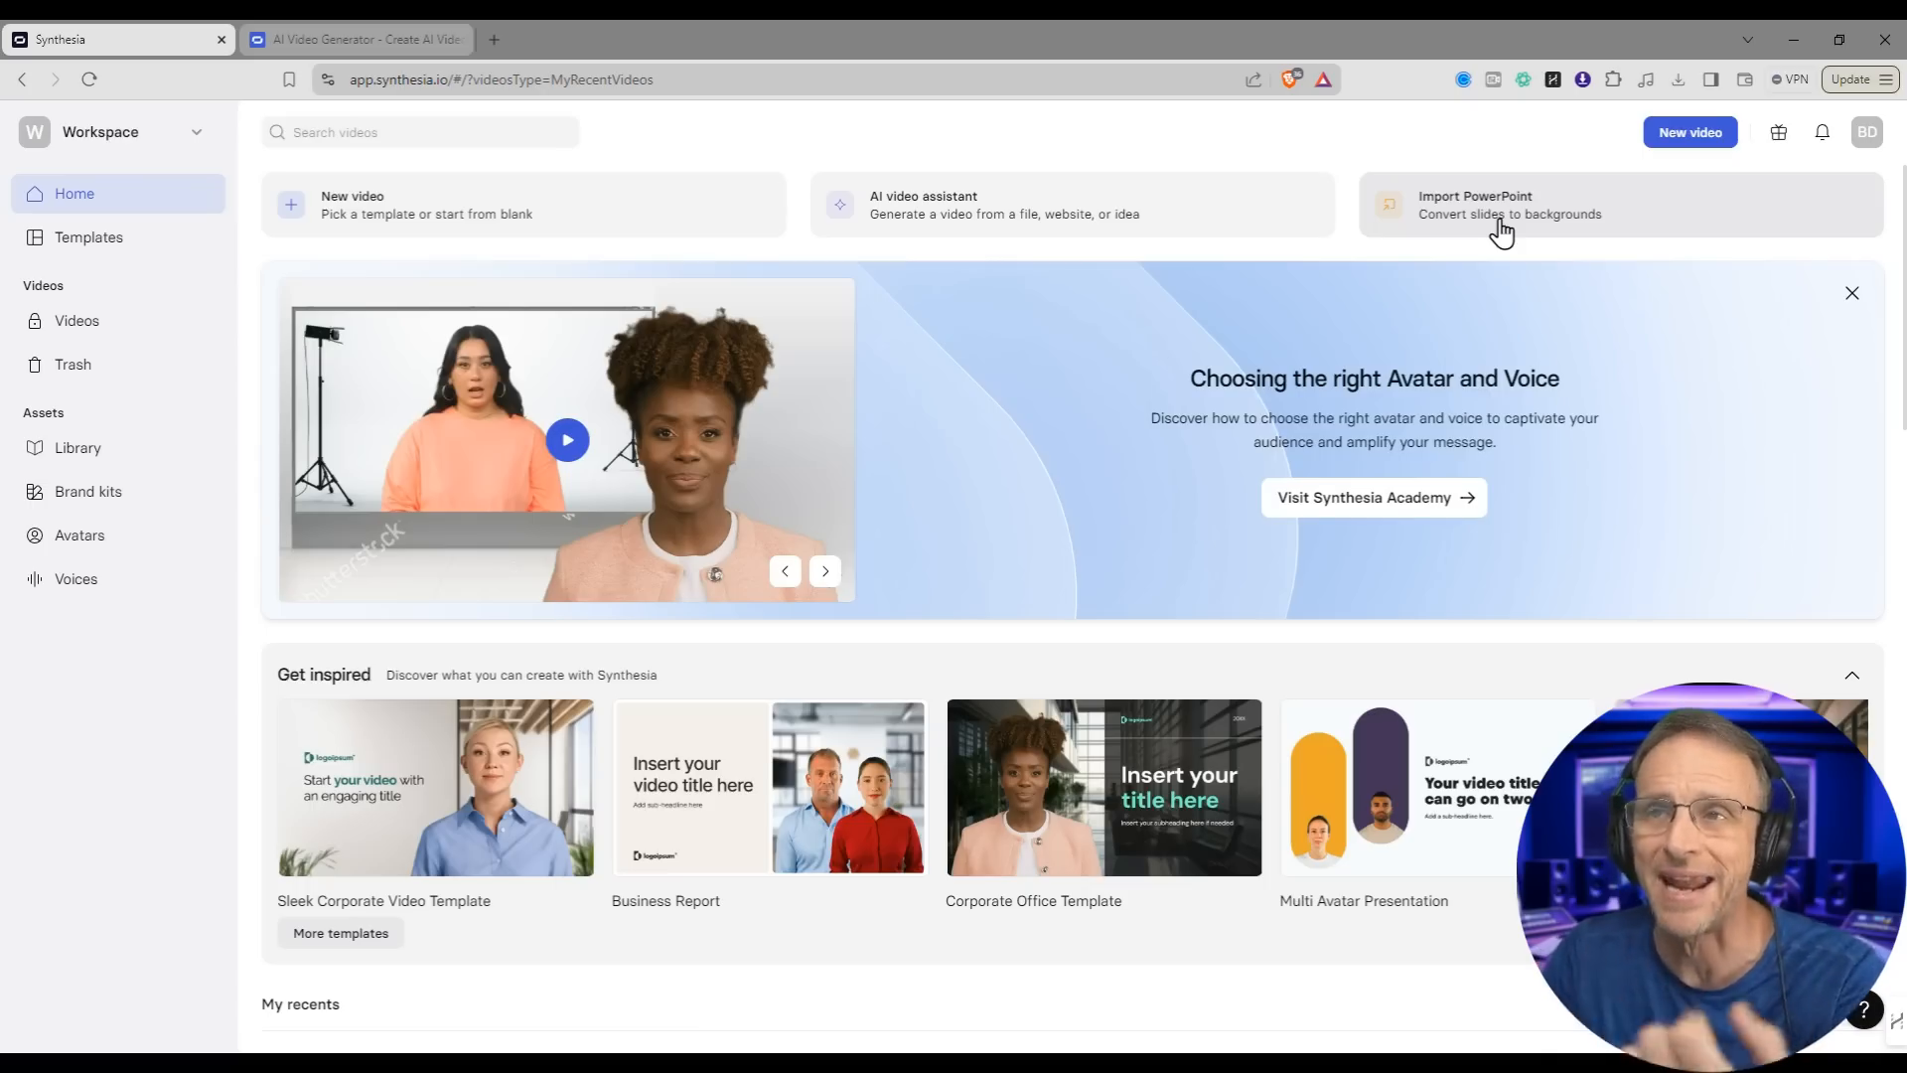
Step: Browse the Synthesia video templates, preview the scenes of the Scenario Learning Video template, and close the preview
click(74, 249)
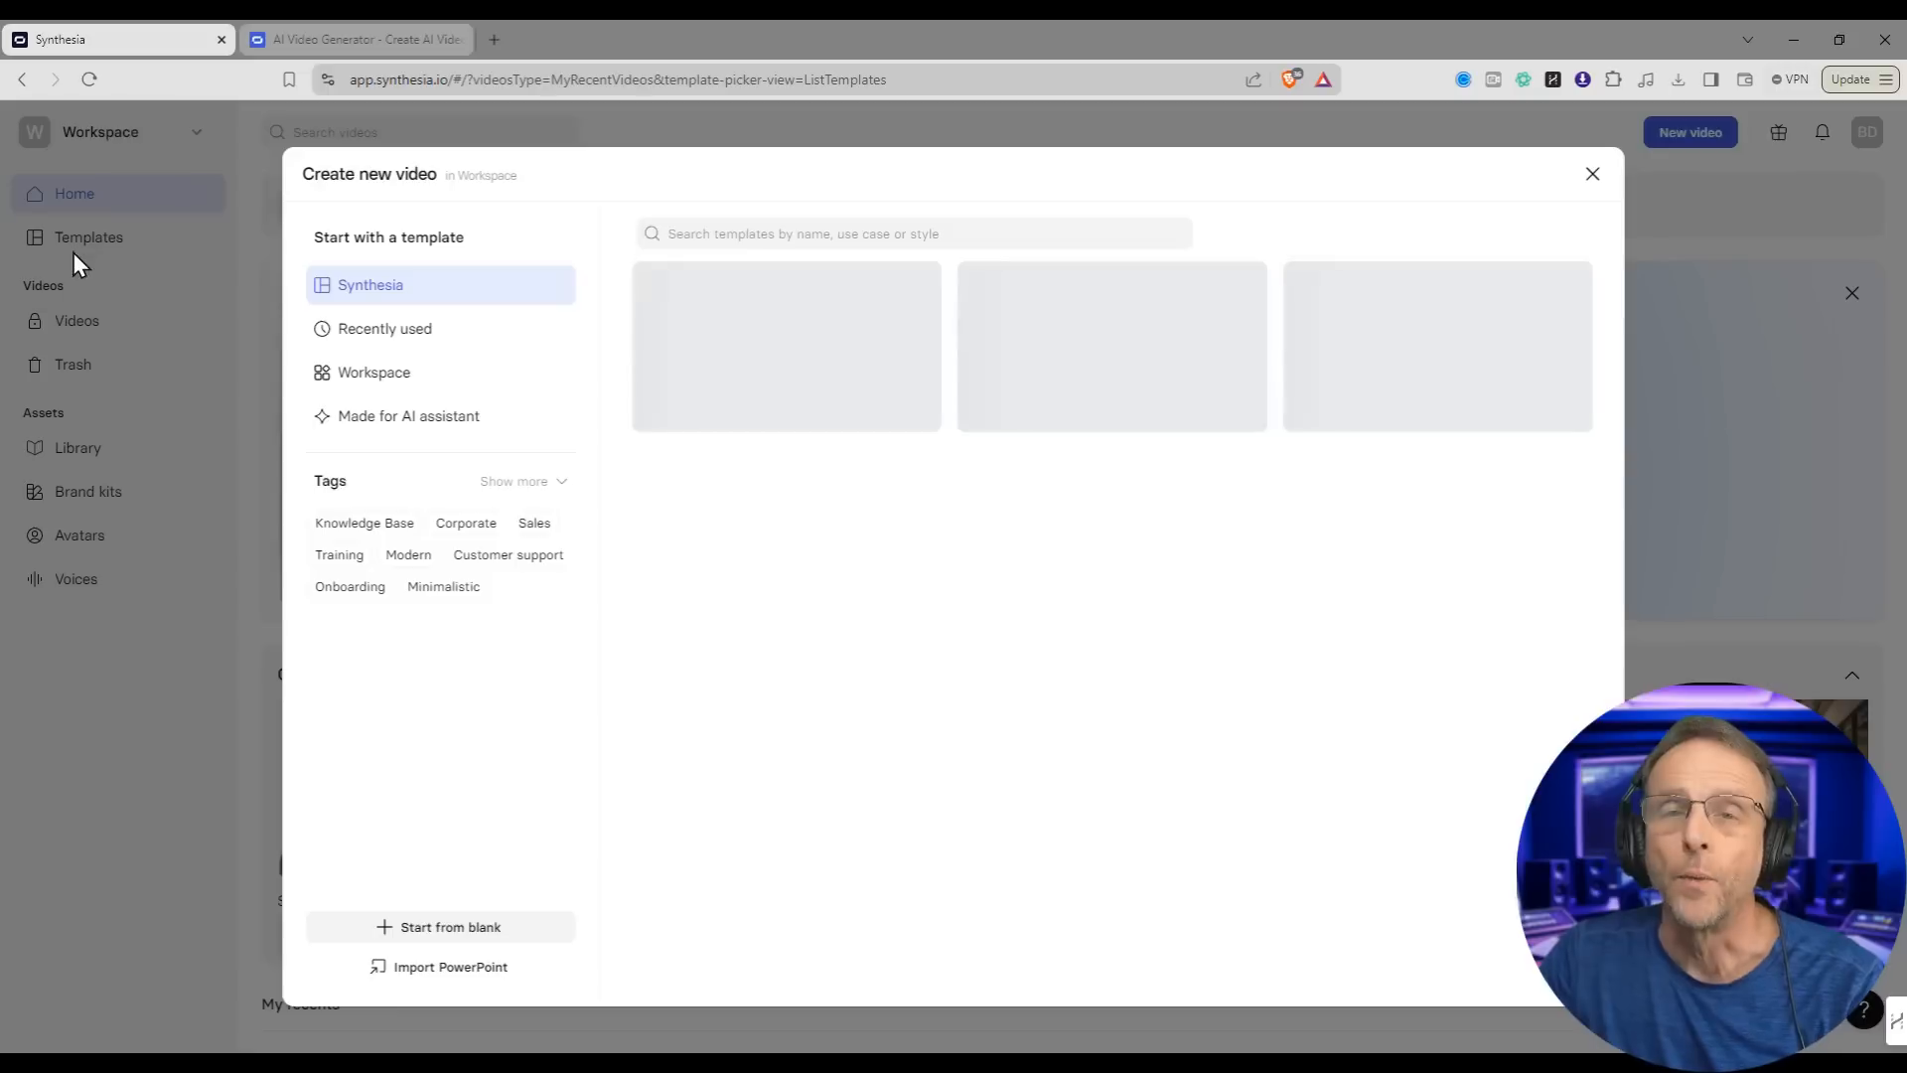
scroll(1192, 560, down, 3)
scroll(1232, 576, down, 12)
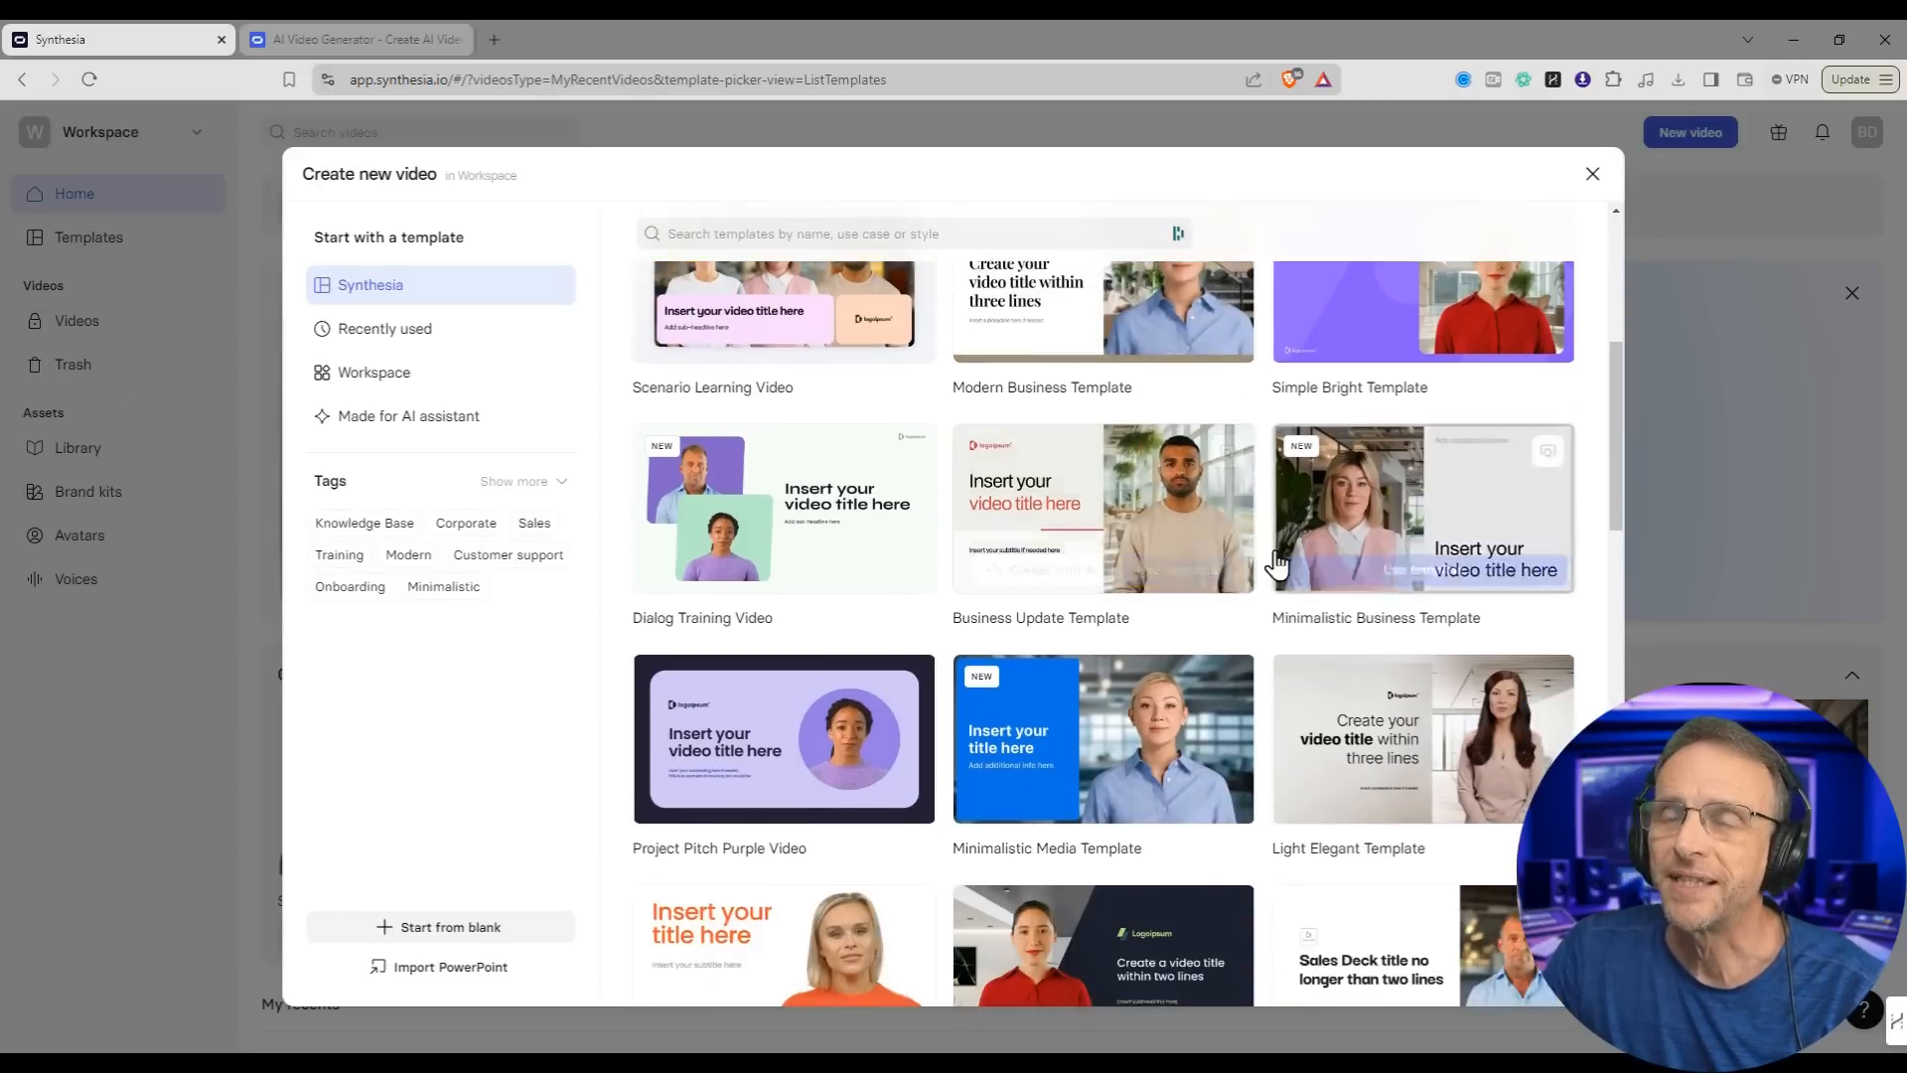
scroll(1278, 550, down, 8)
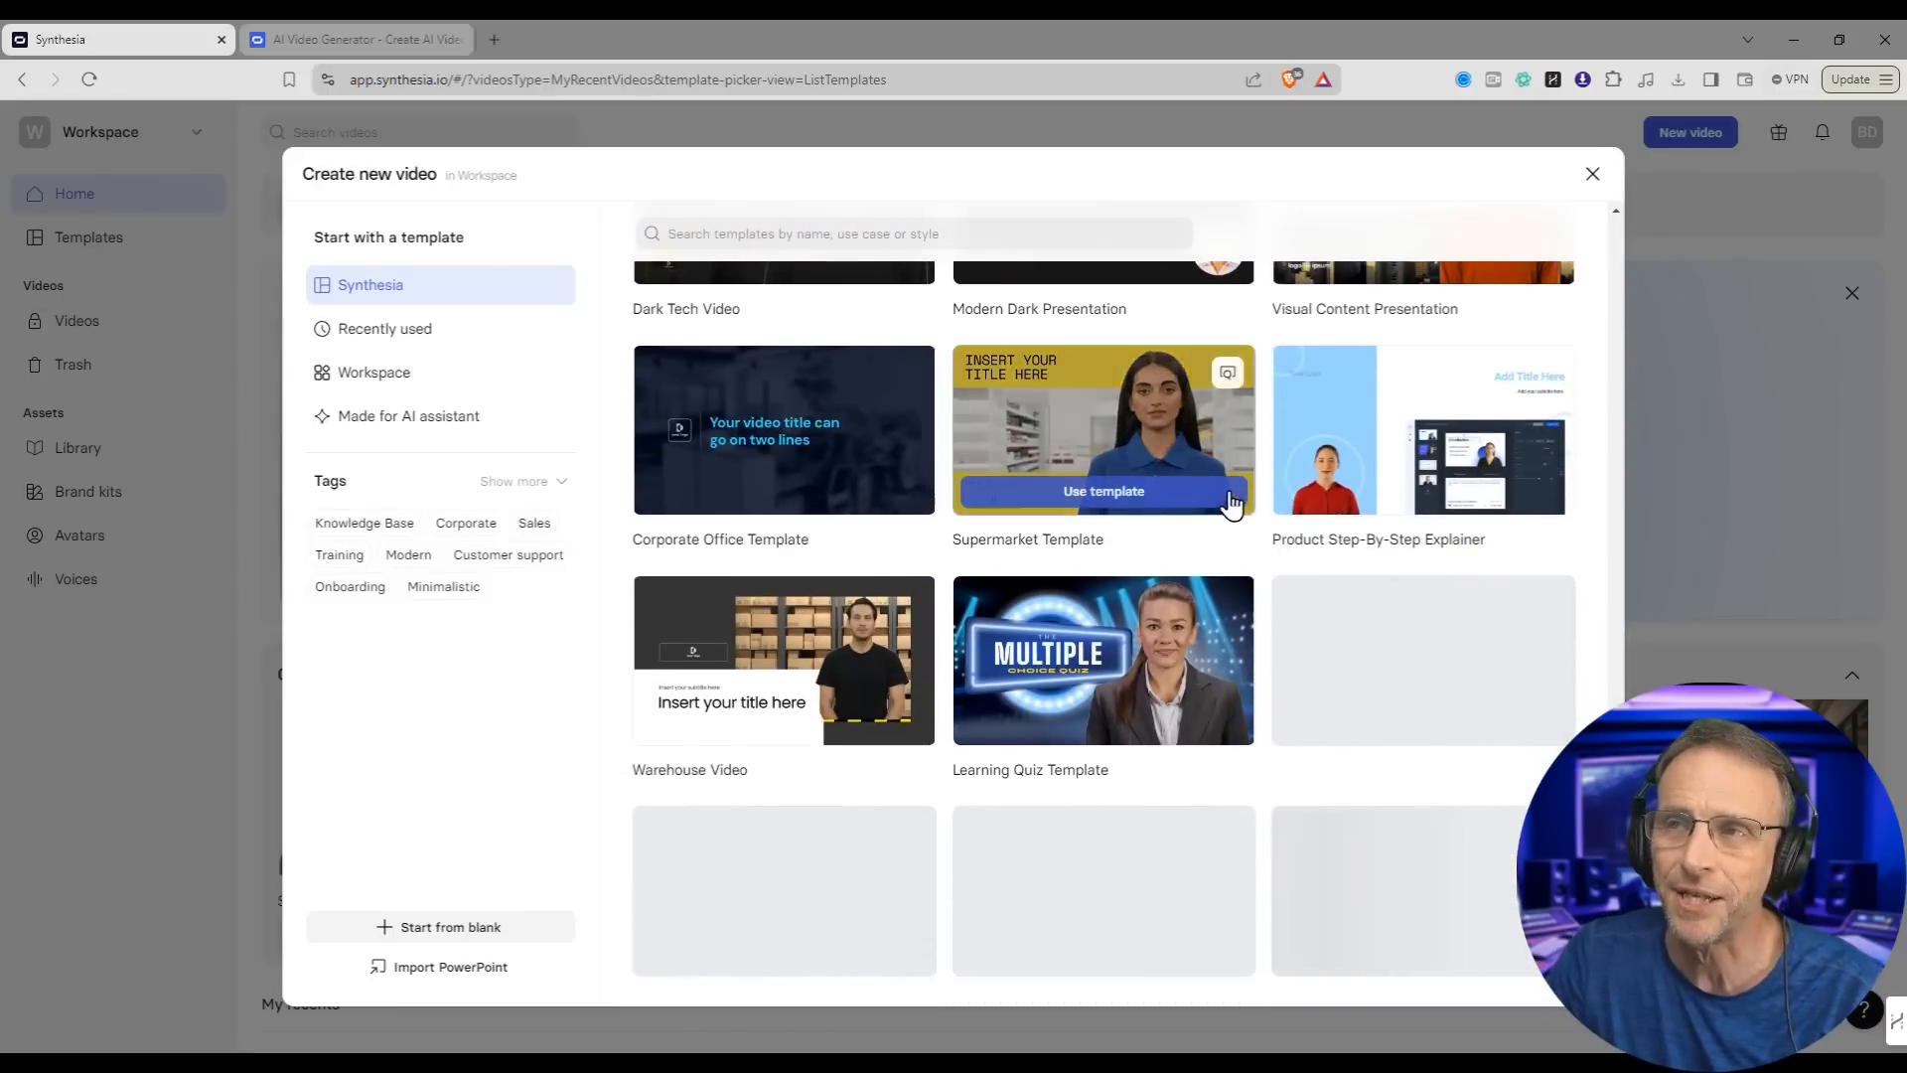
scroll(1228, 508, up, 10)
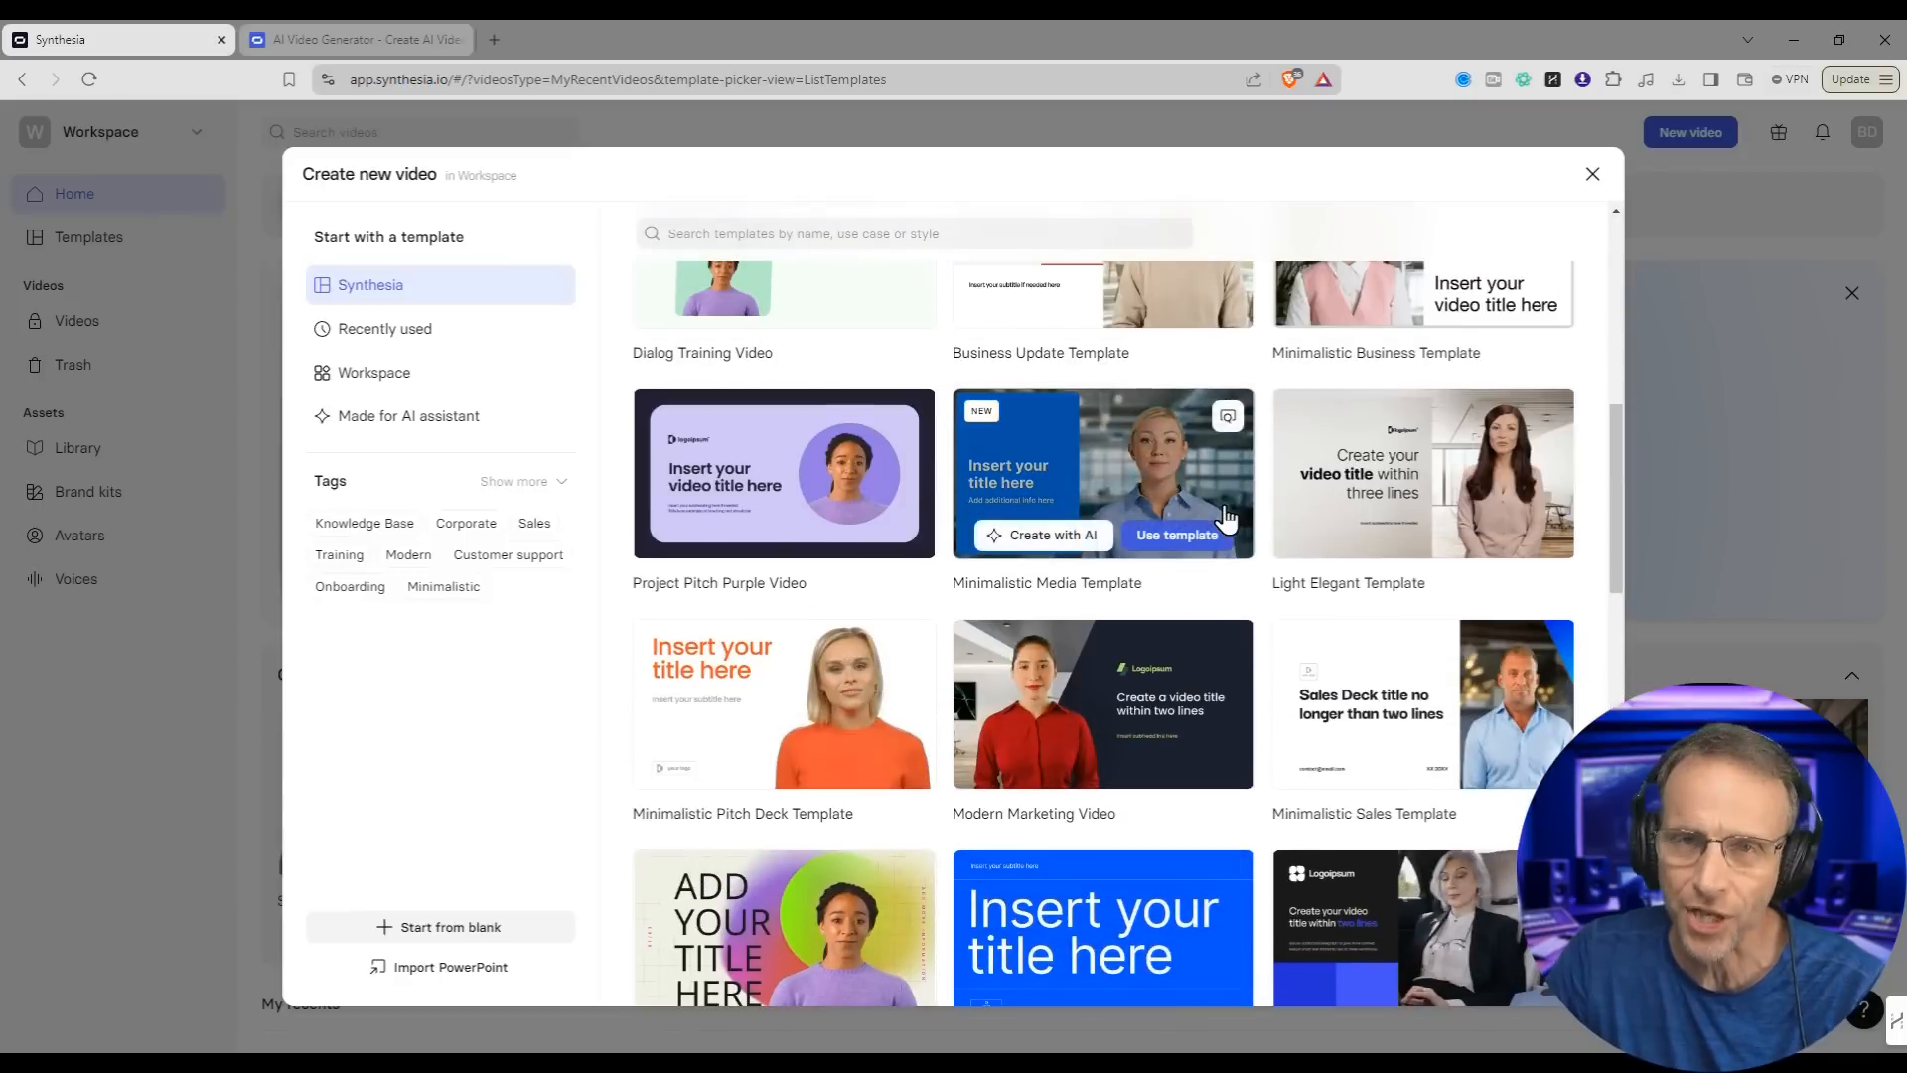
scroll(859, 636, up, 4)
scroll(846, 681, up, 1)
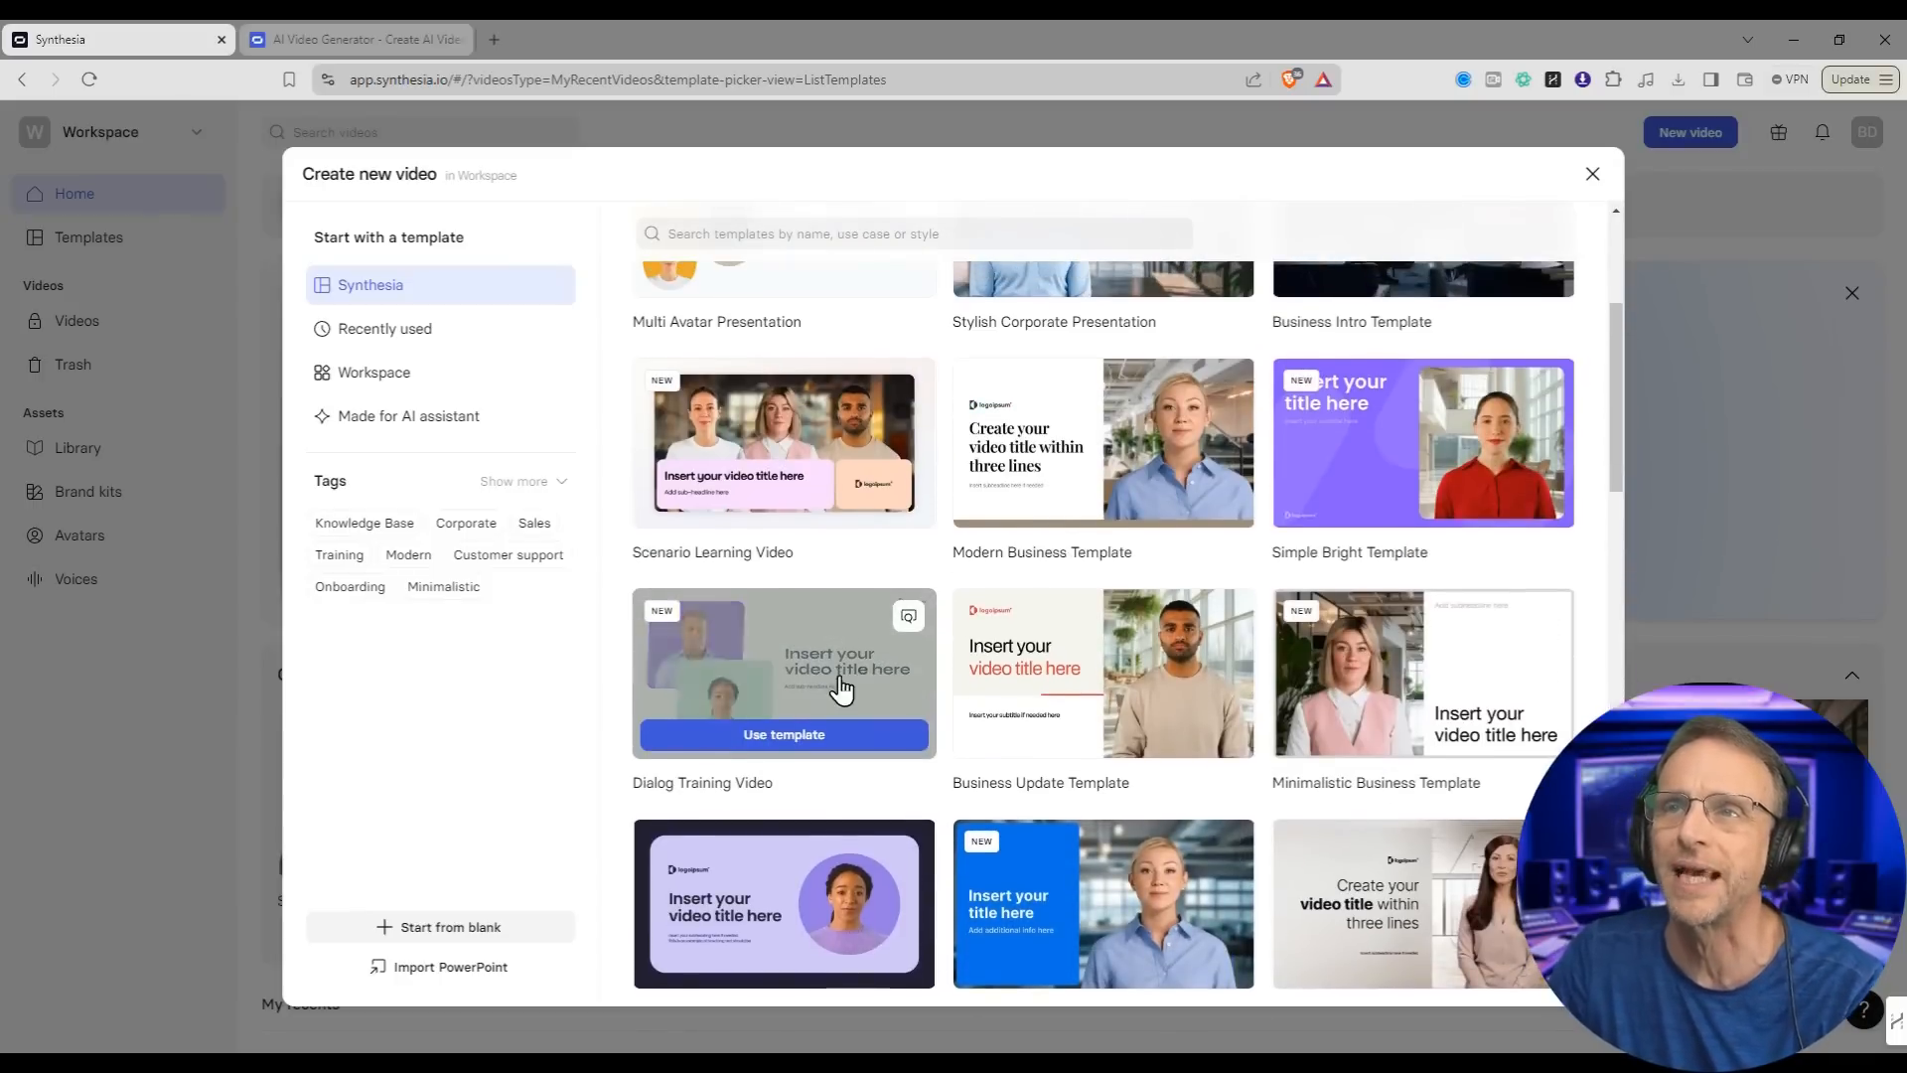
click(780, 450)
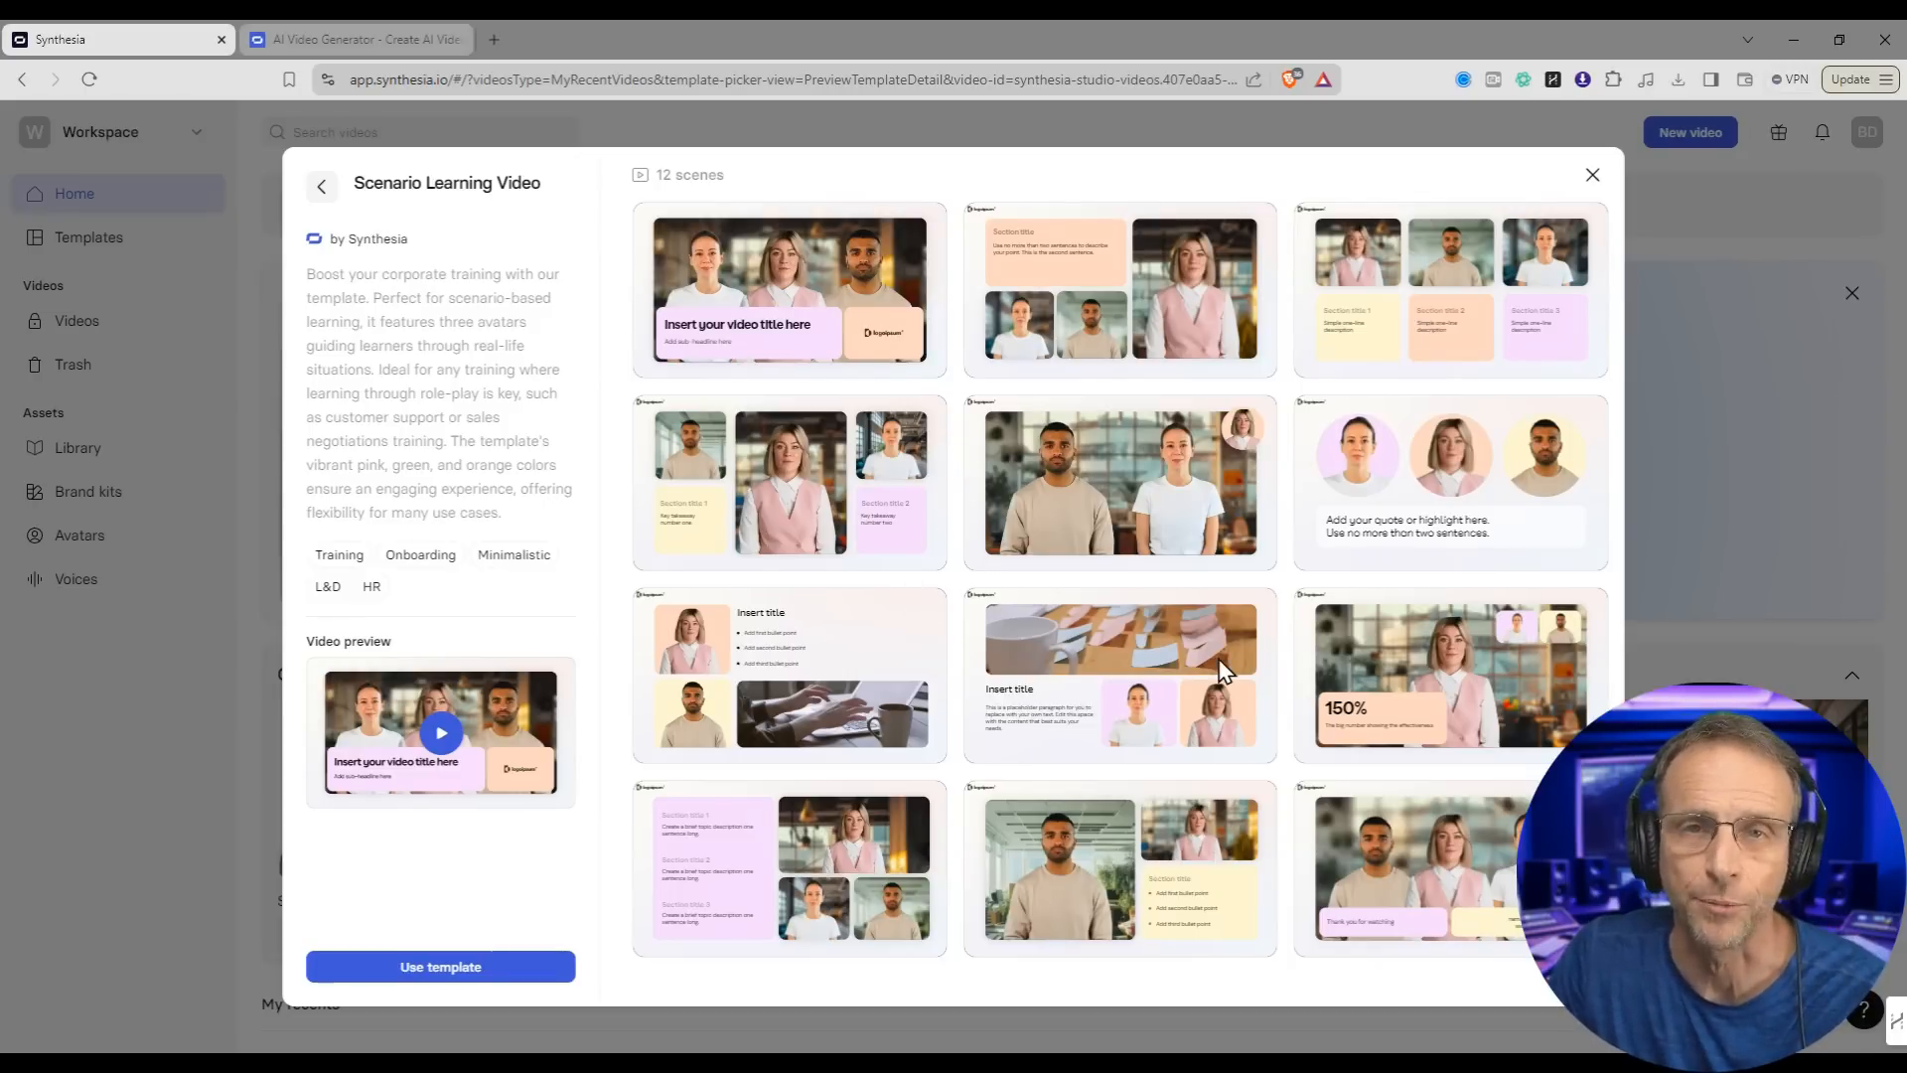
click(1713, 242)
Step: Create a video from the Sleek Corporate Video Template and look over the scene layouts it offers, returning to Scene 1
mouse_move(430, 834)
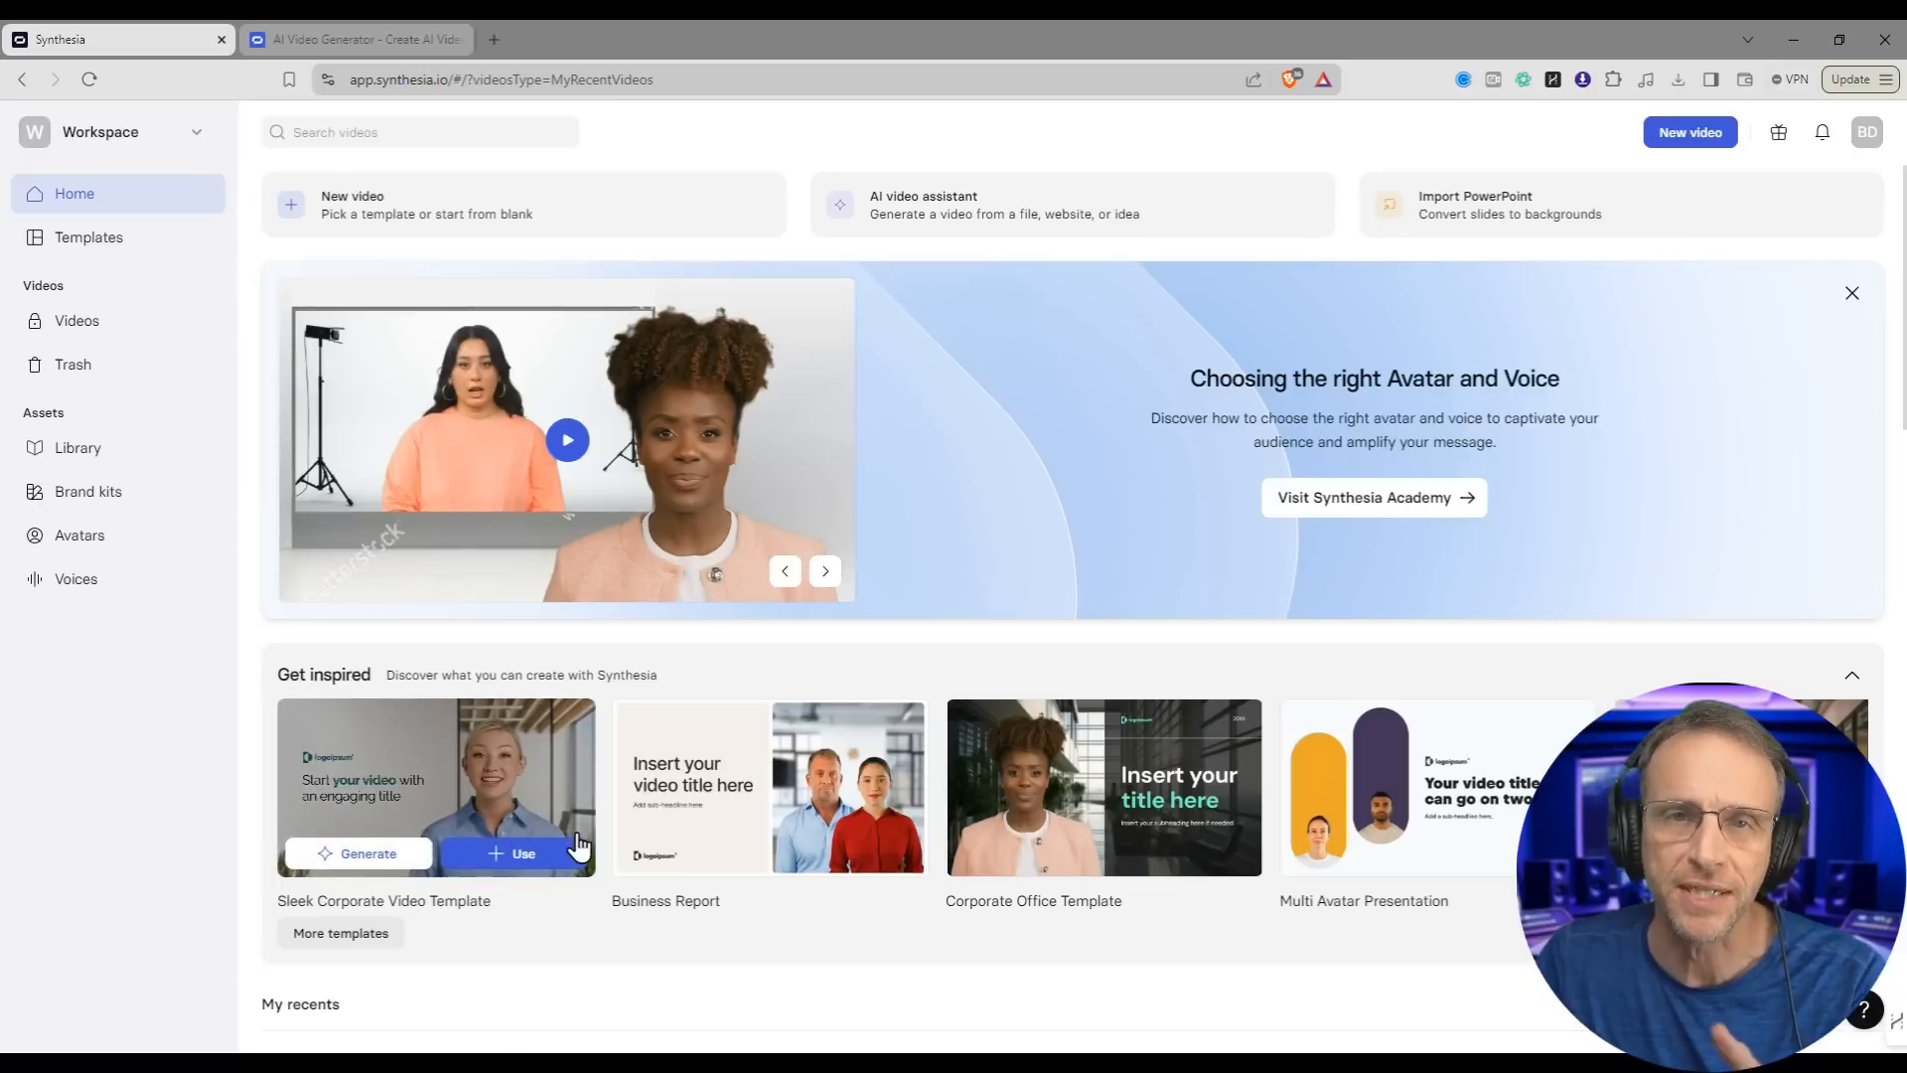
click(519, 856)
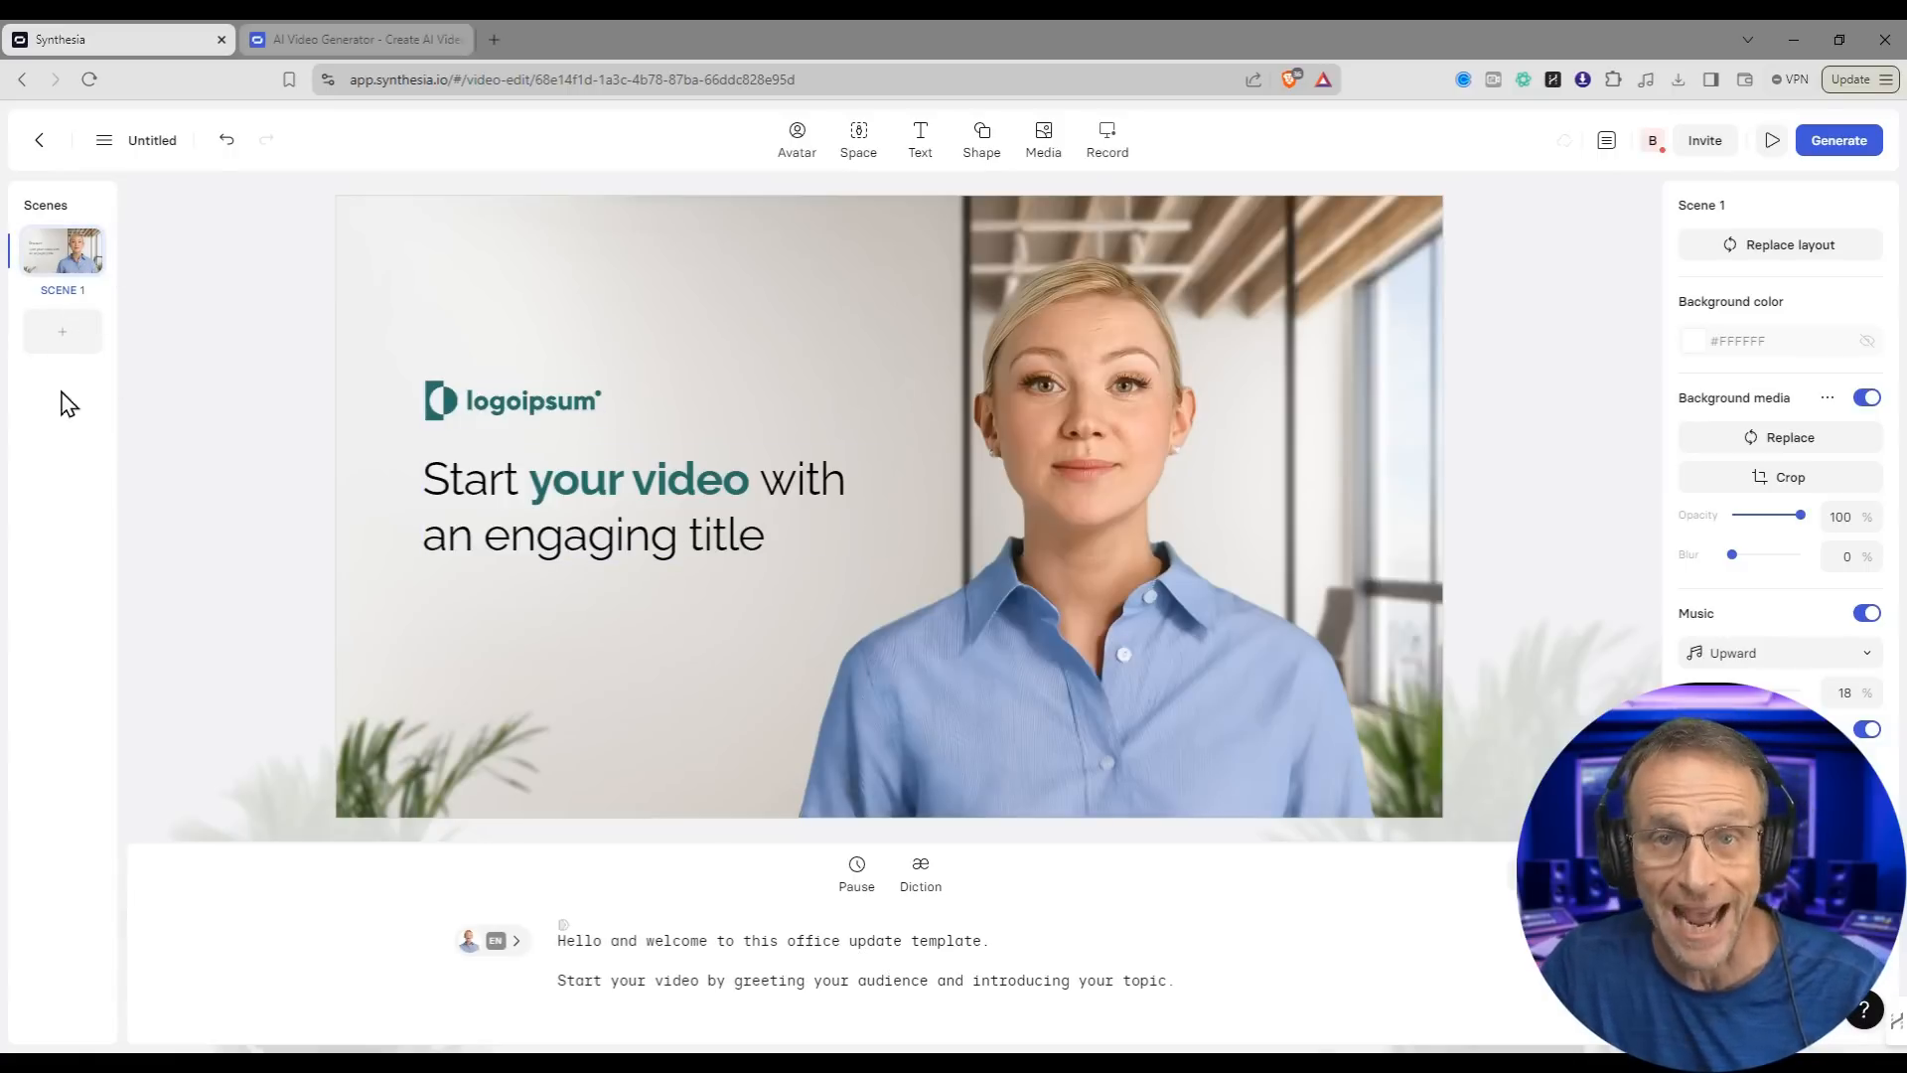
click(61, 343)
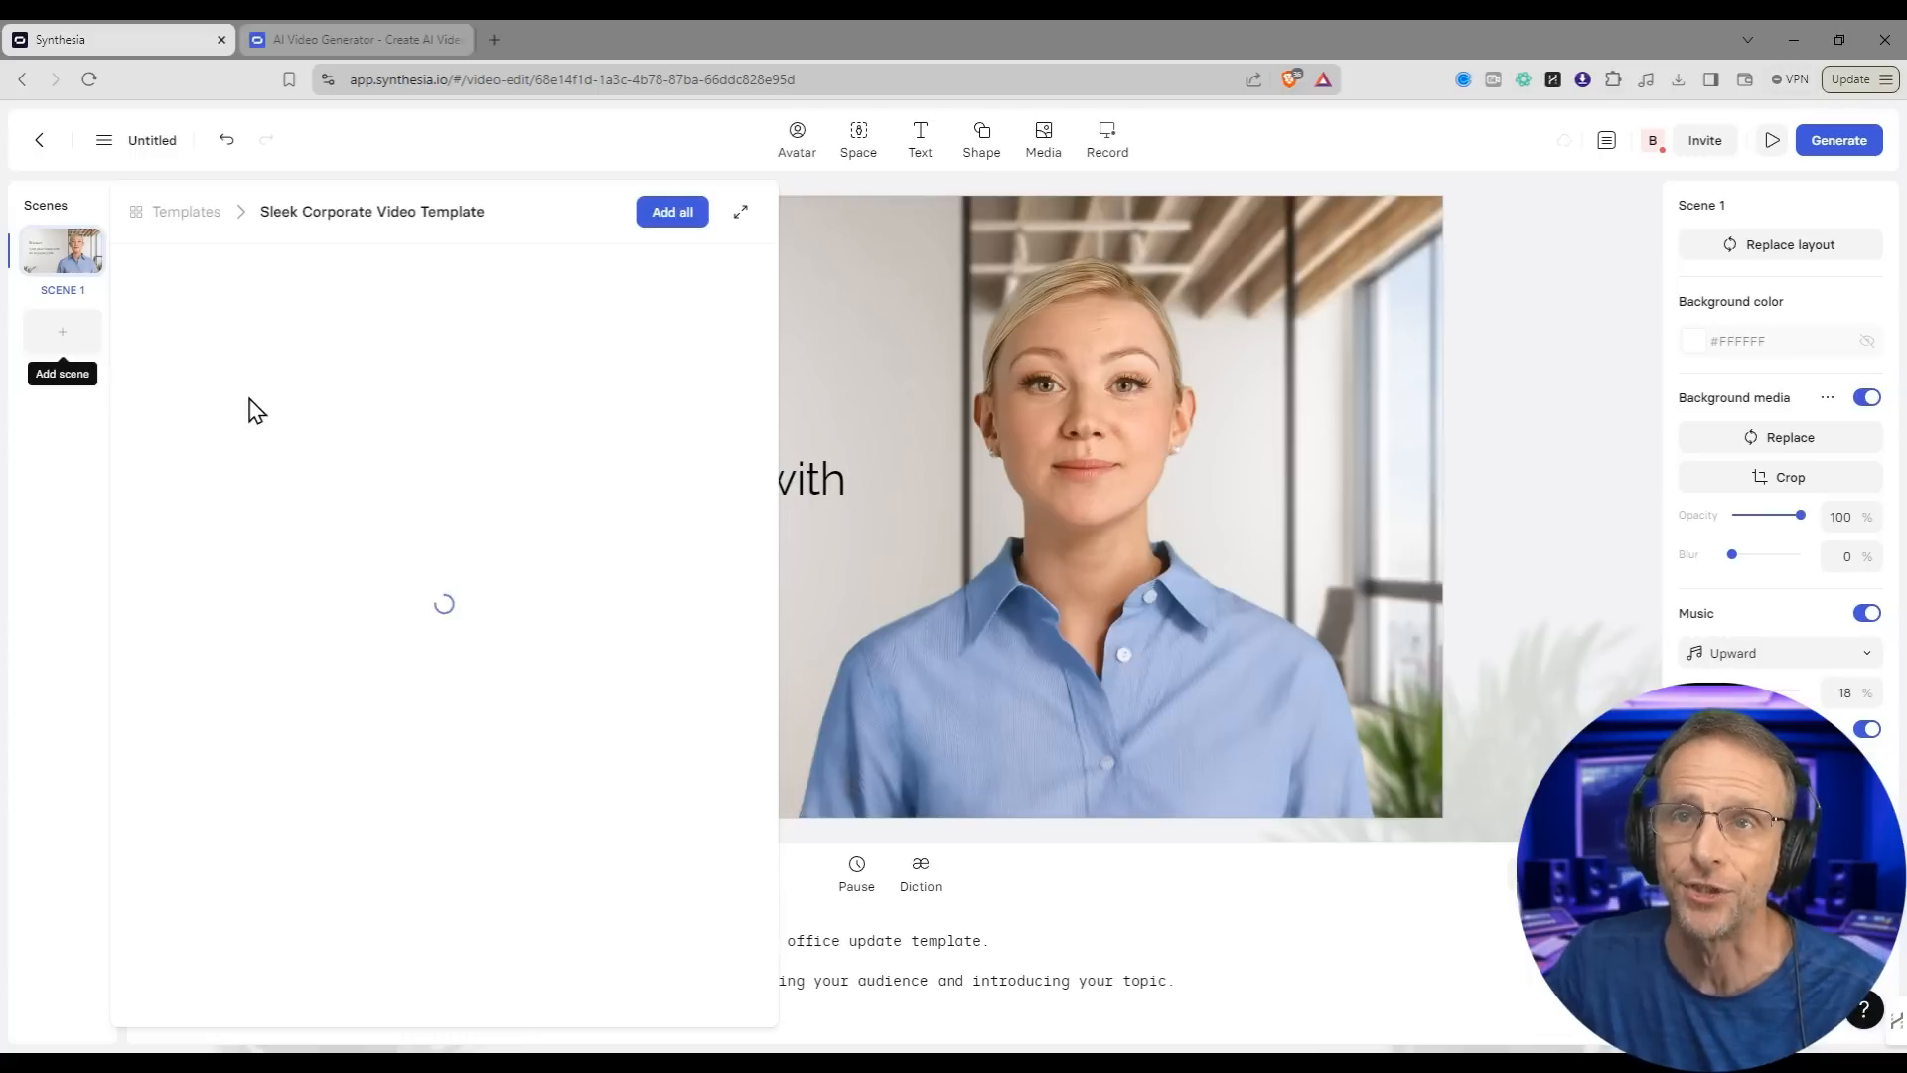
mouse_move(581, 313)
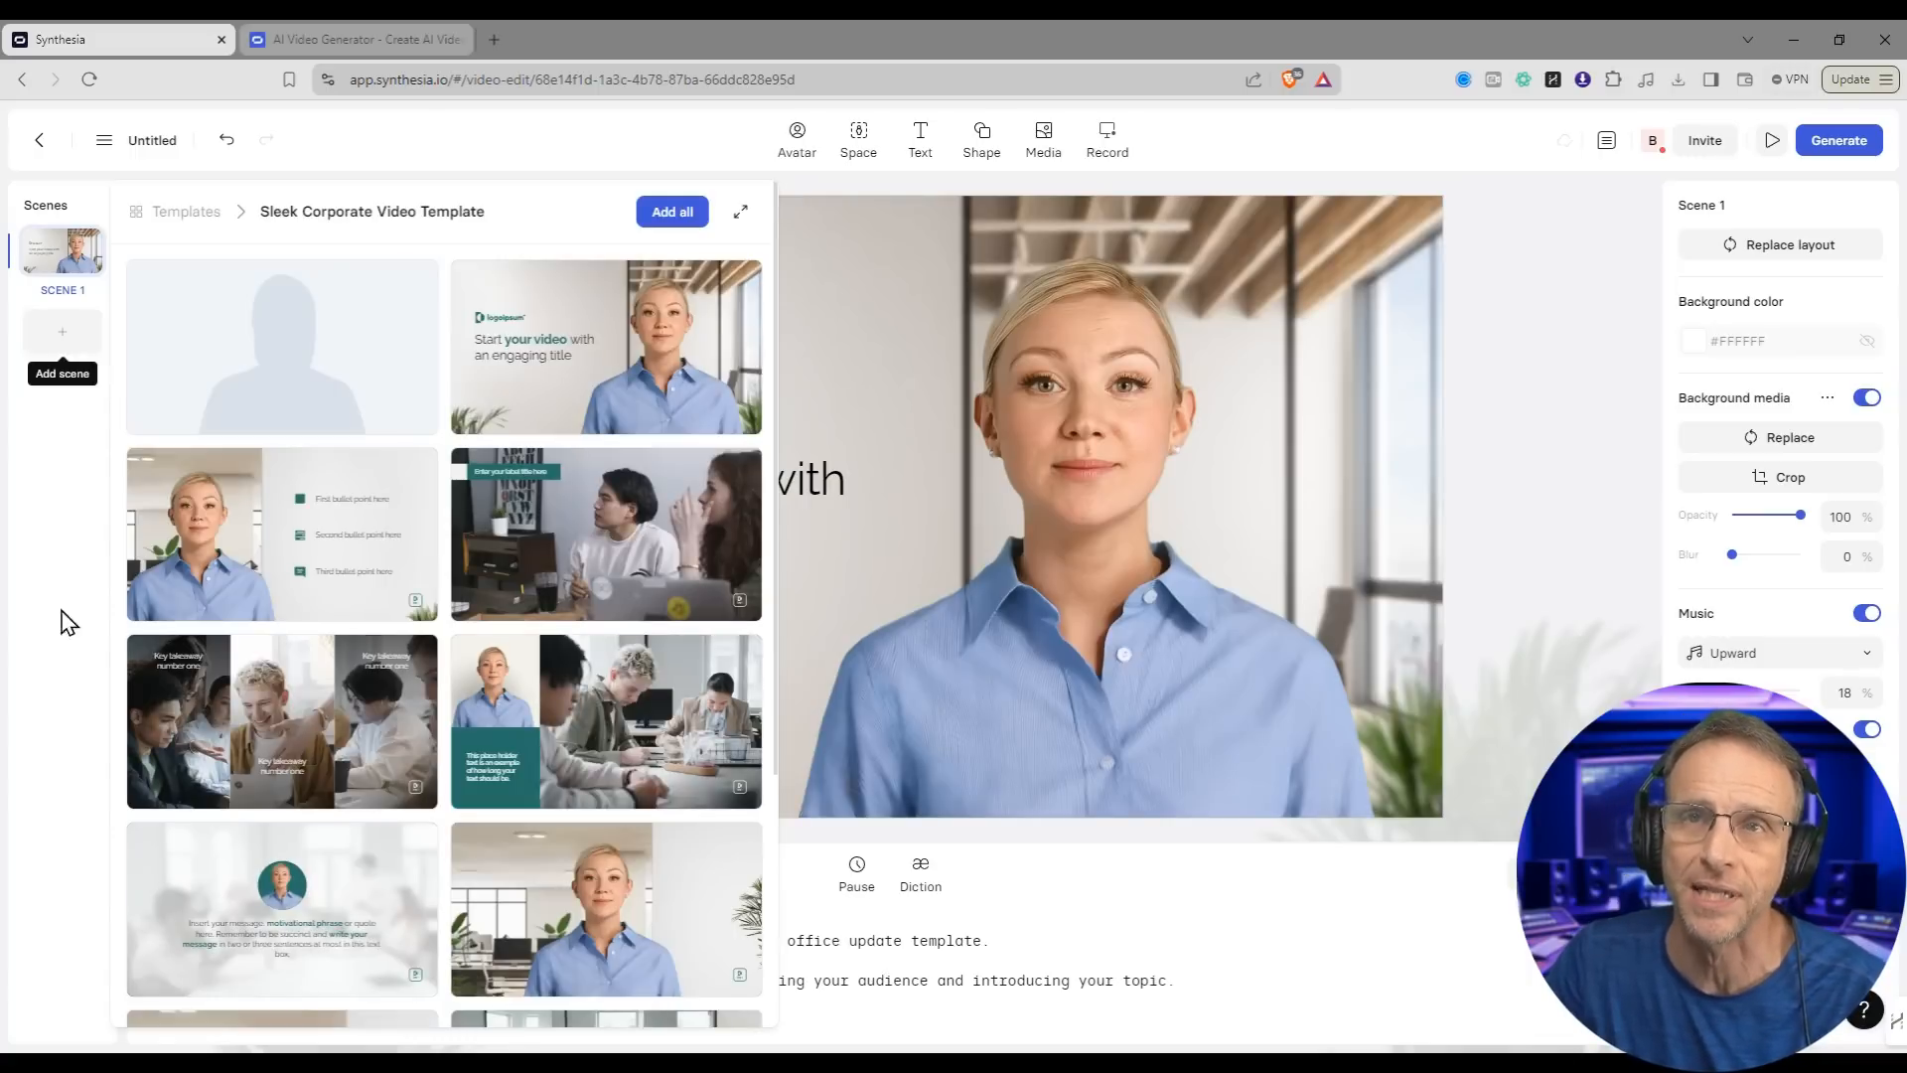
click(67, 257)
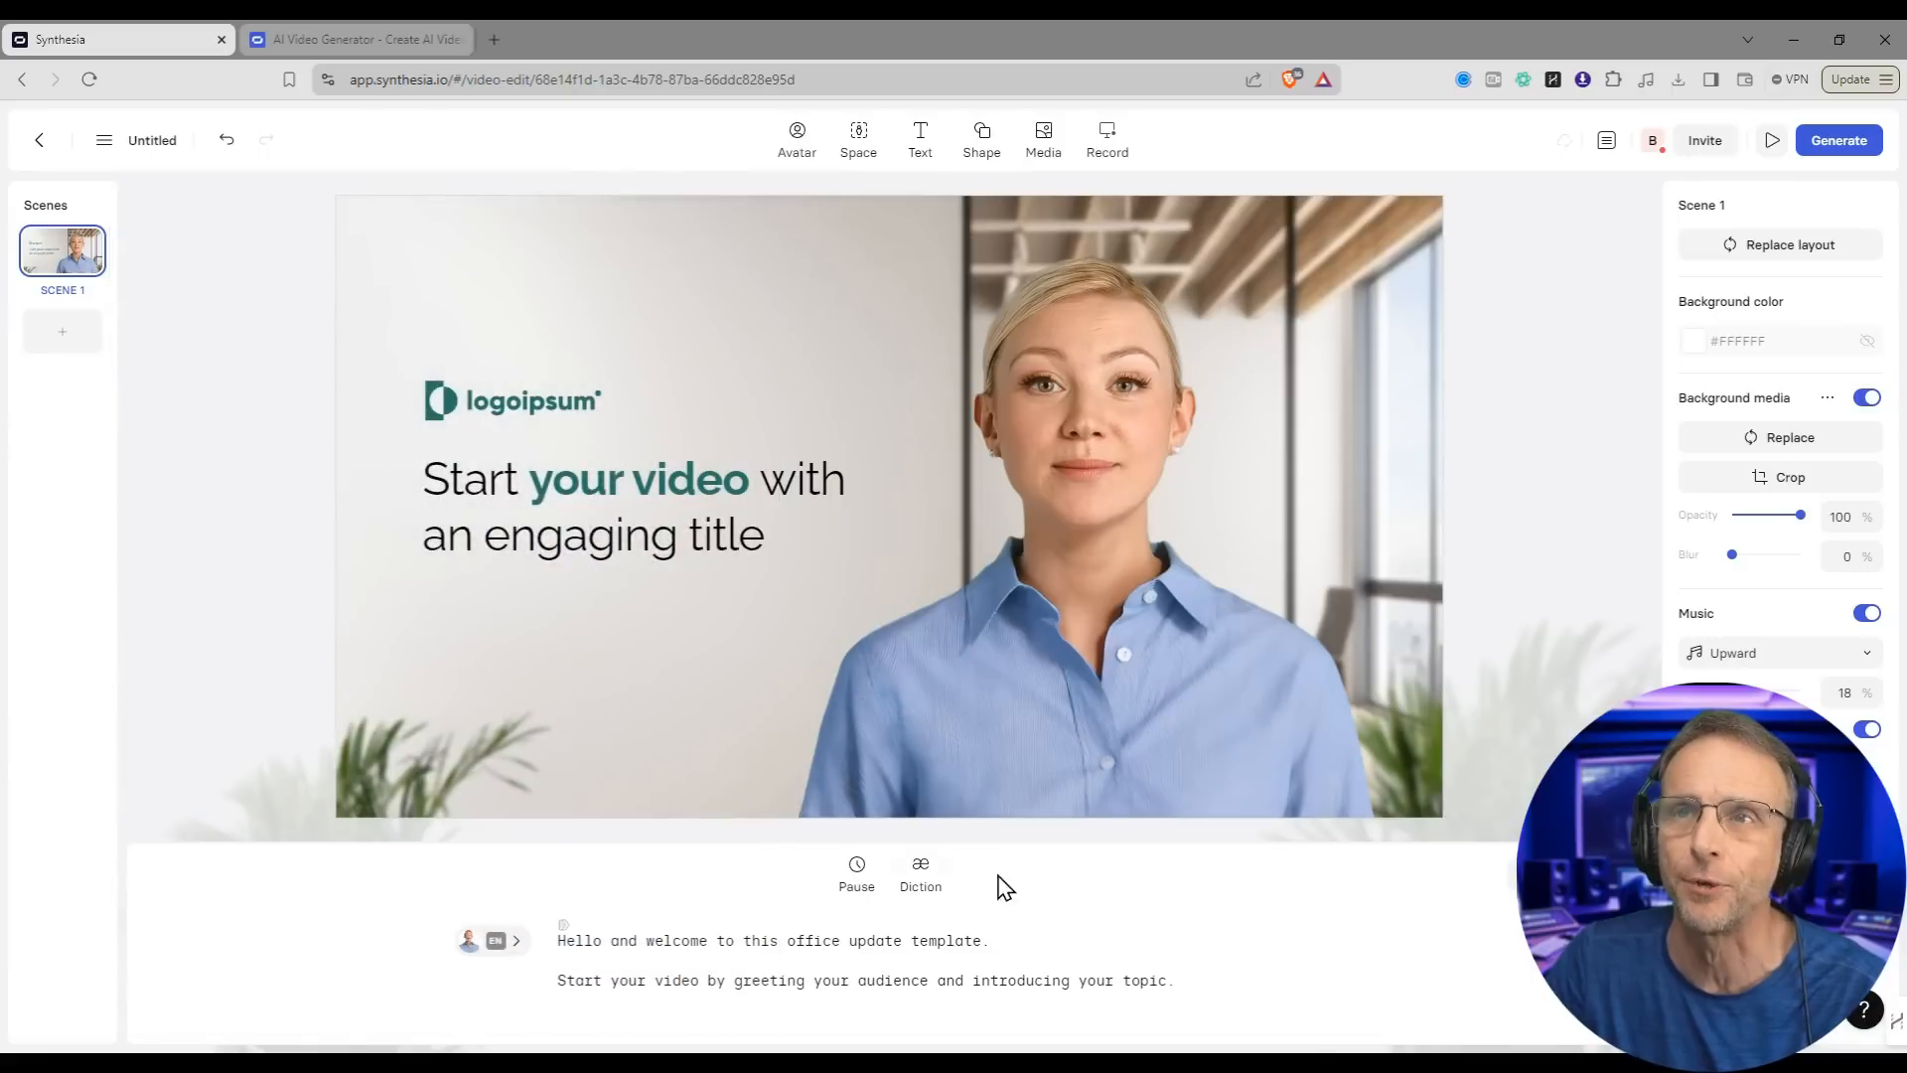
Step: Move the logo up and right and the title slightly left, and replace the title text with "I am new text!"
drag(579, 407, 699, 320)
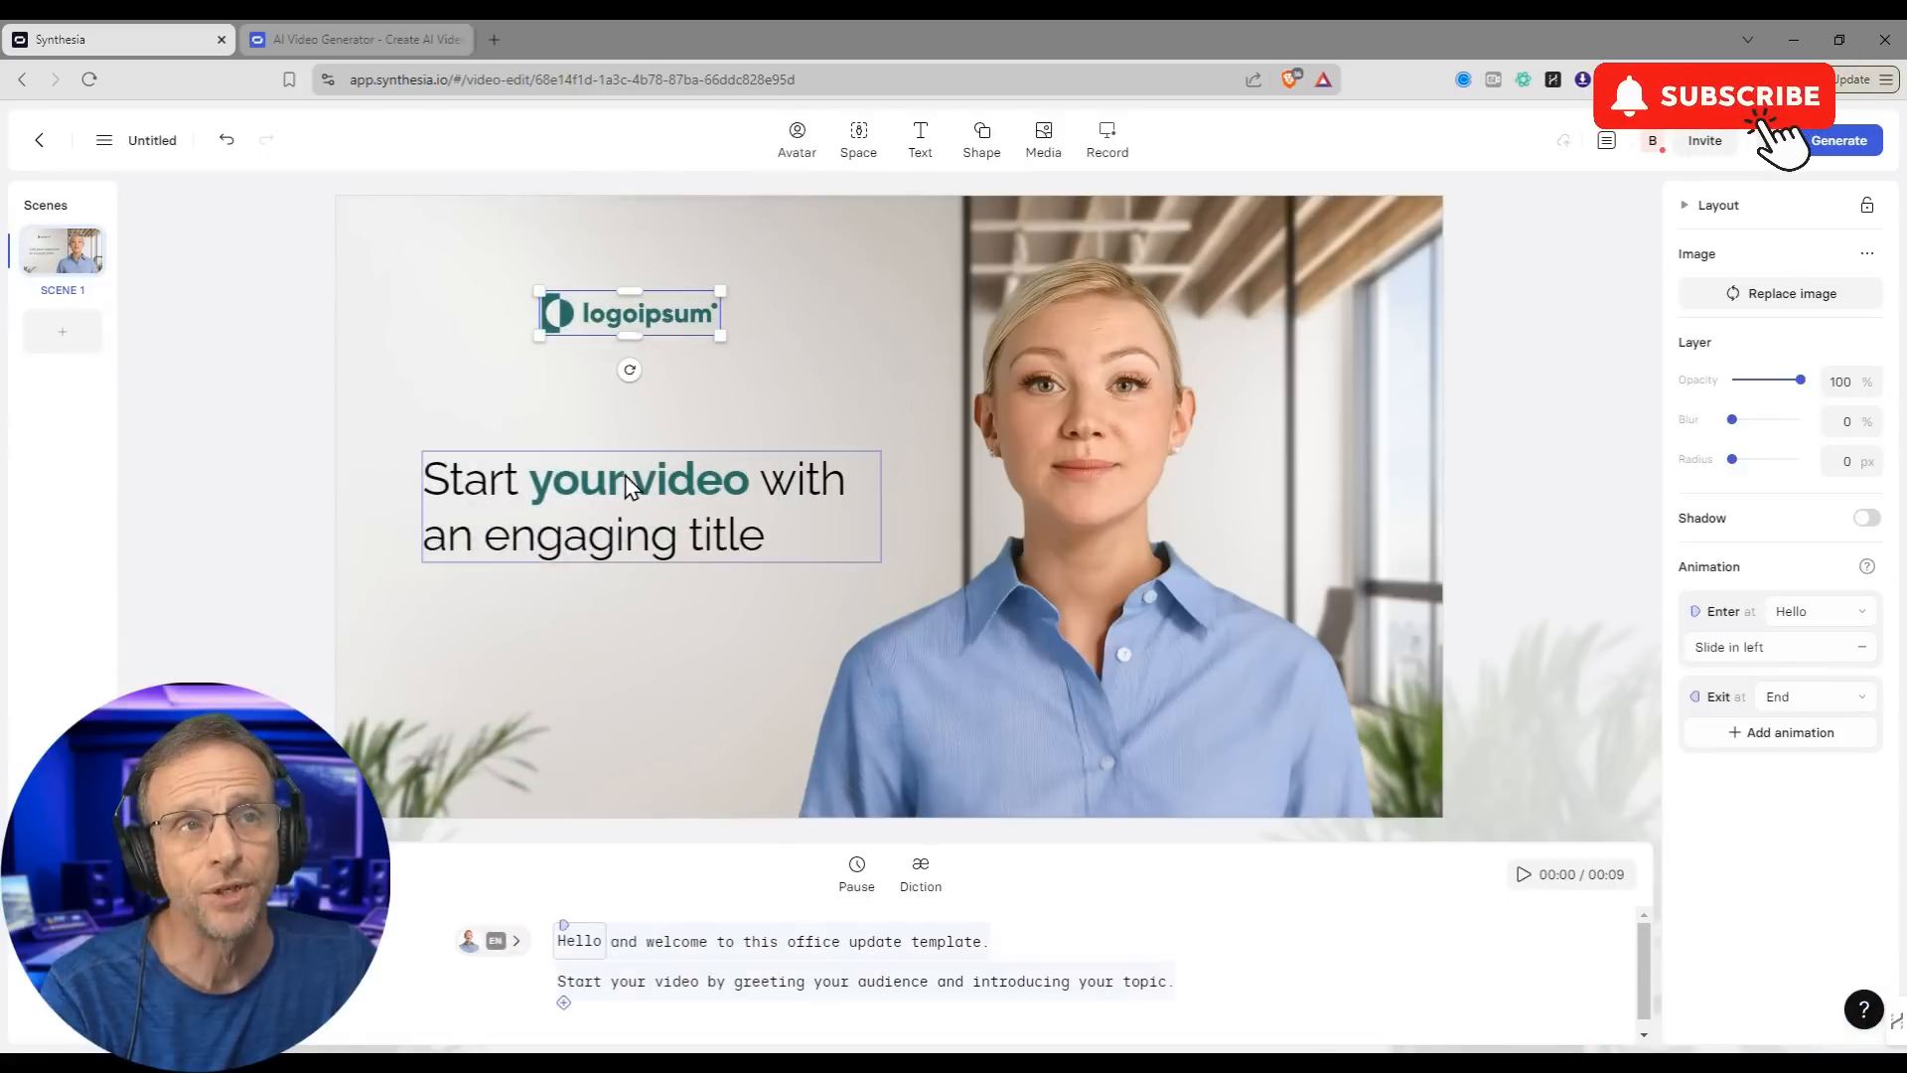
drag(626, 488, 587, 483)
double_click(659, 514)
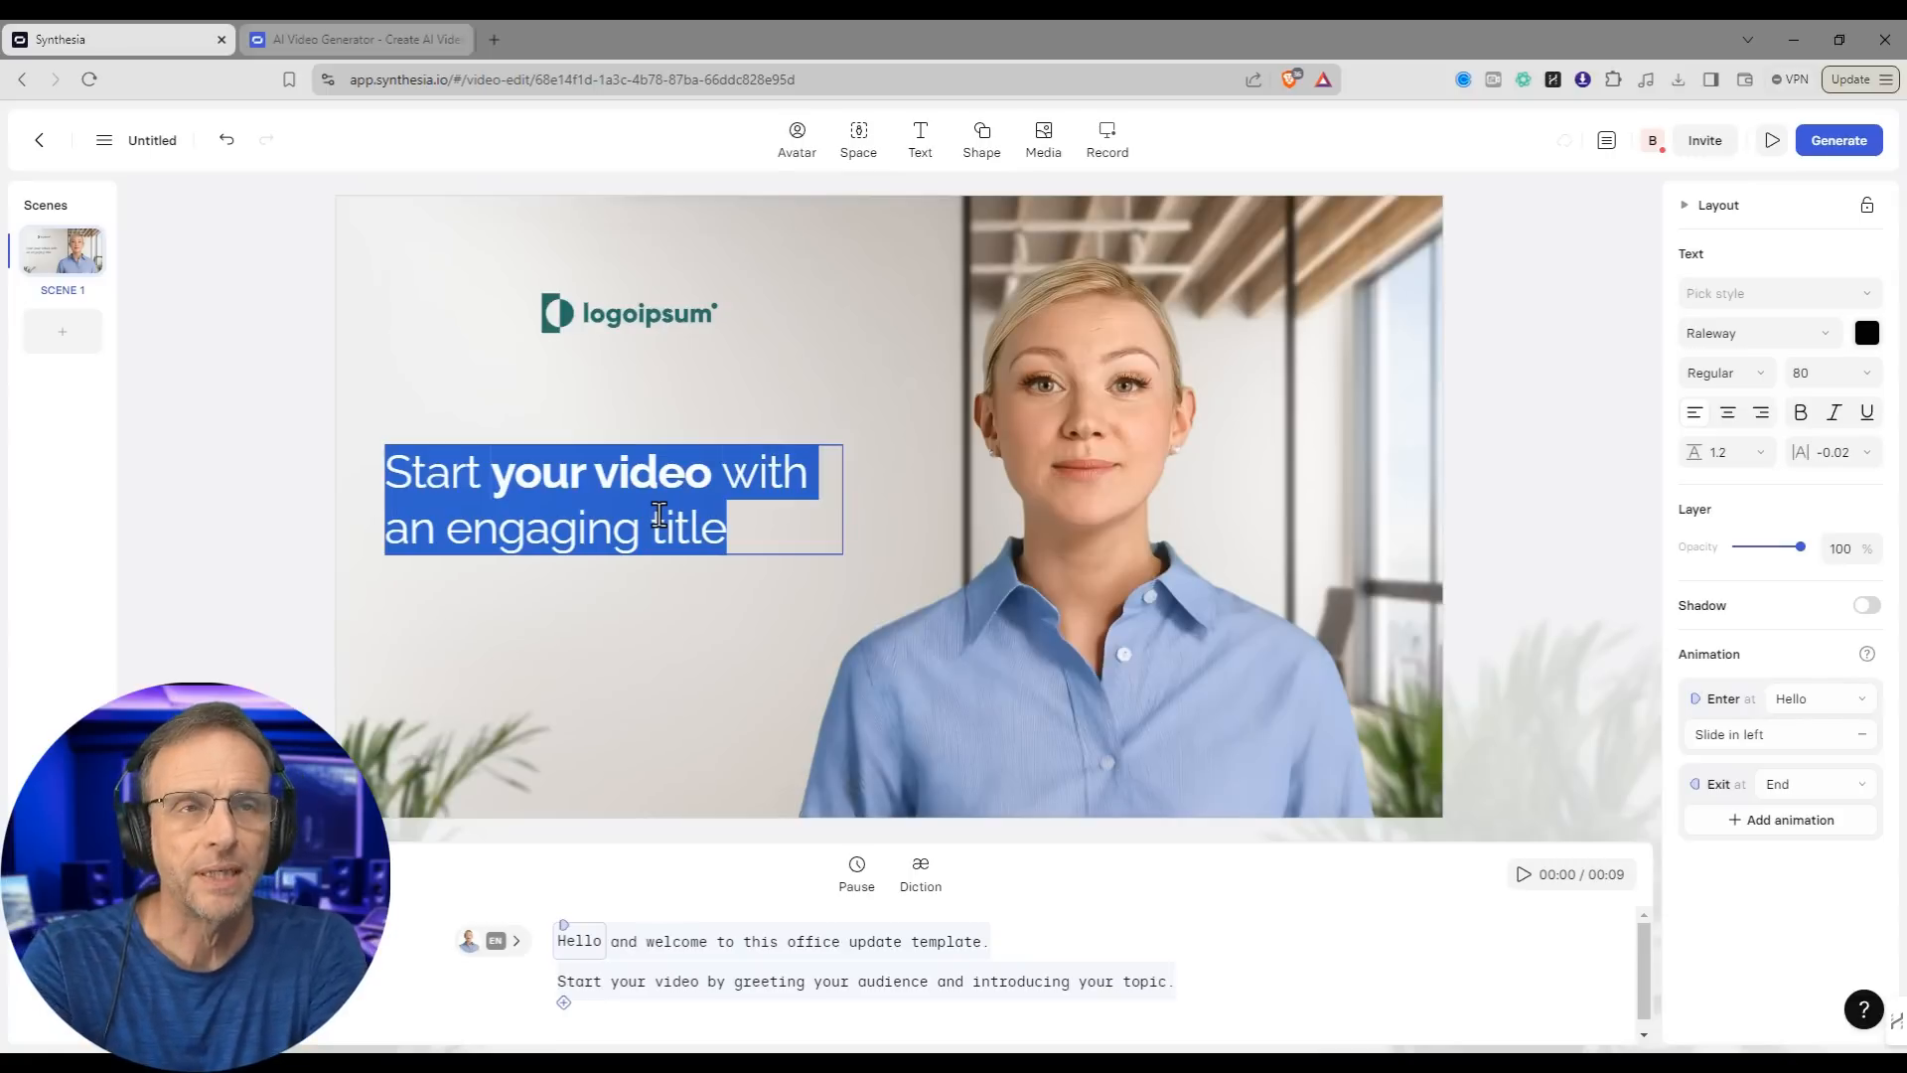
text(I am new text!)
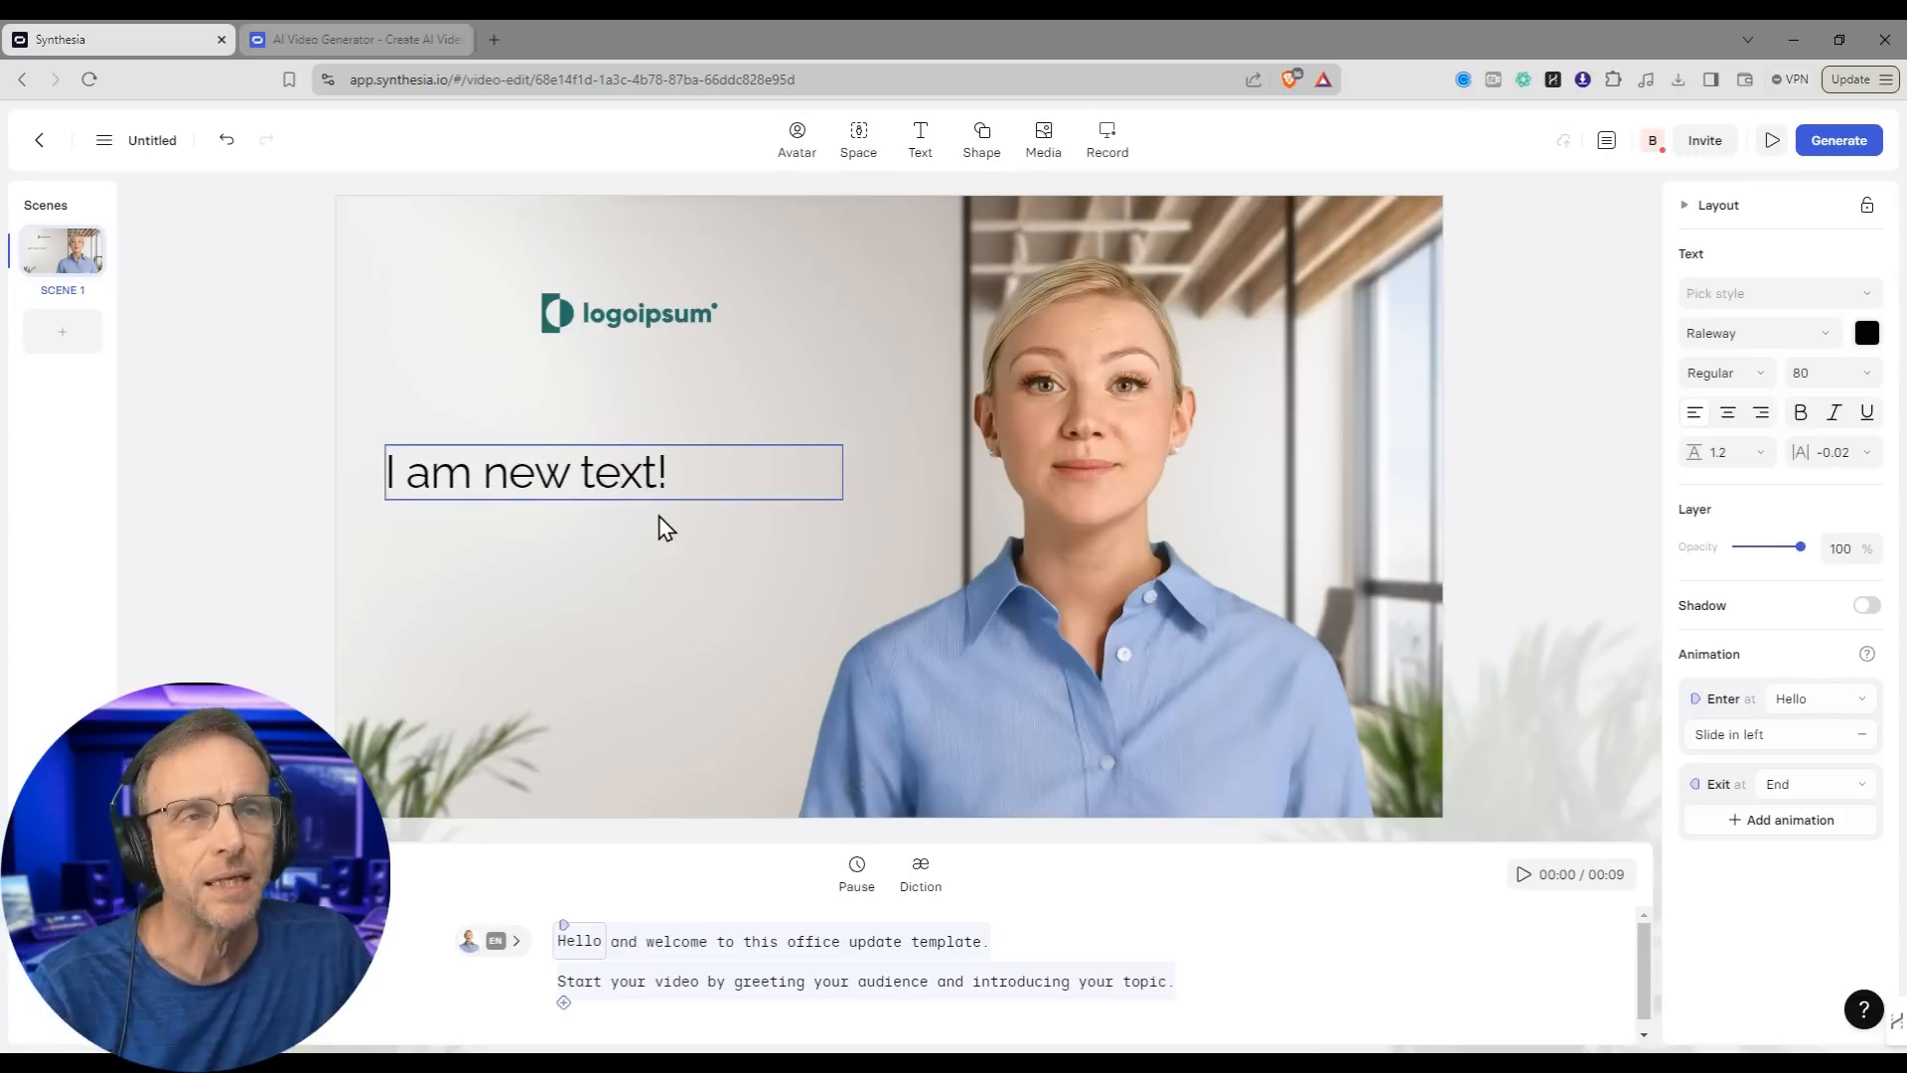
Step: Format the title in Noto Sans Gurmukhi, with "new" in bold with a regular shadow and "new text!" in red
key(ctrl+Left)
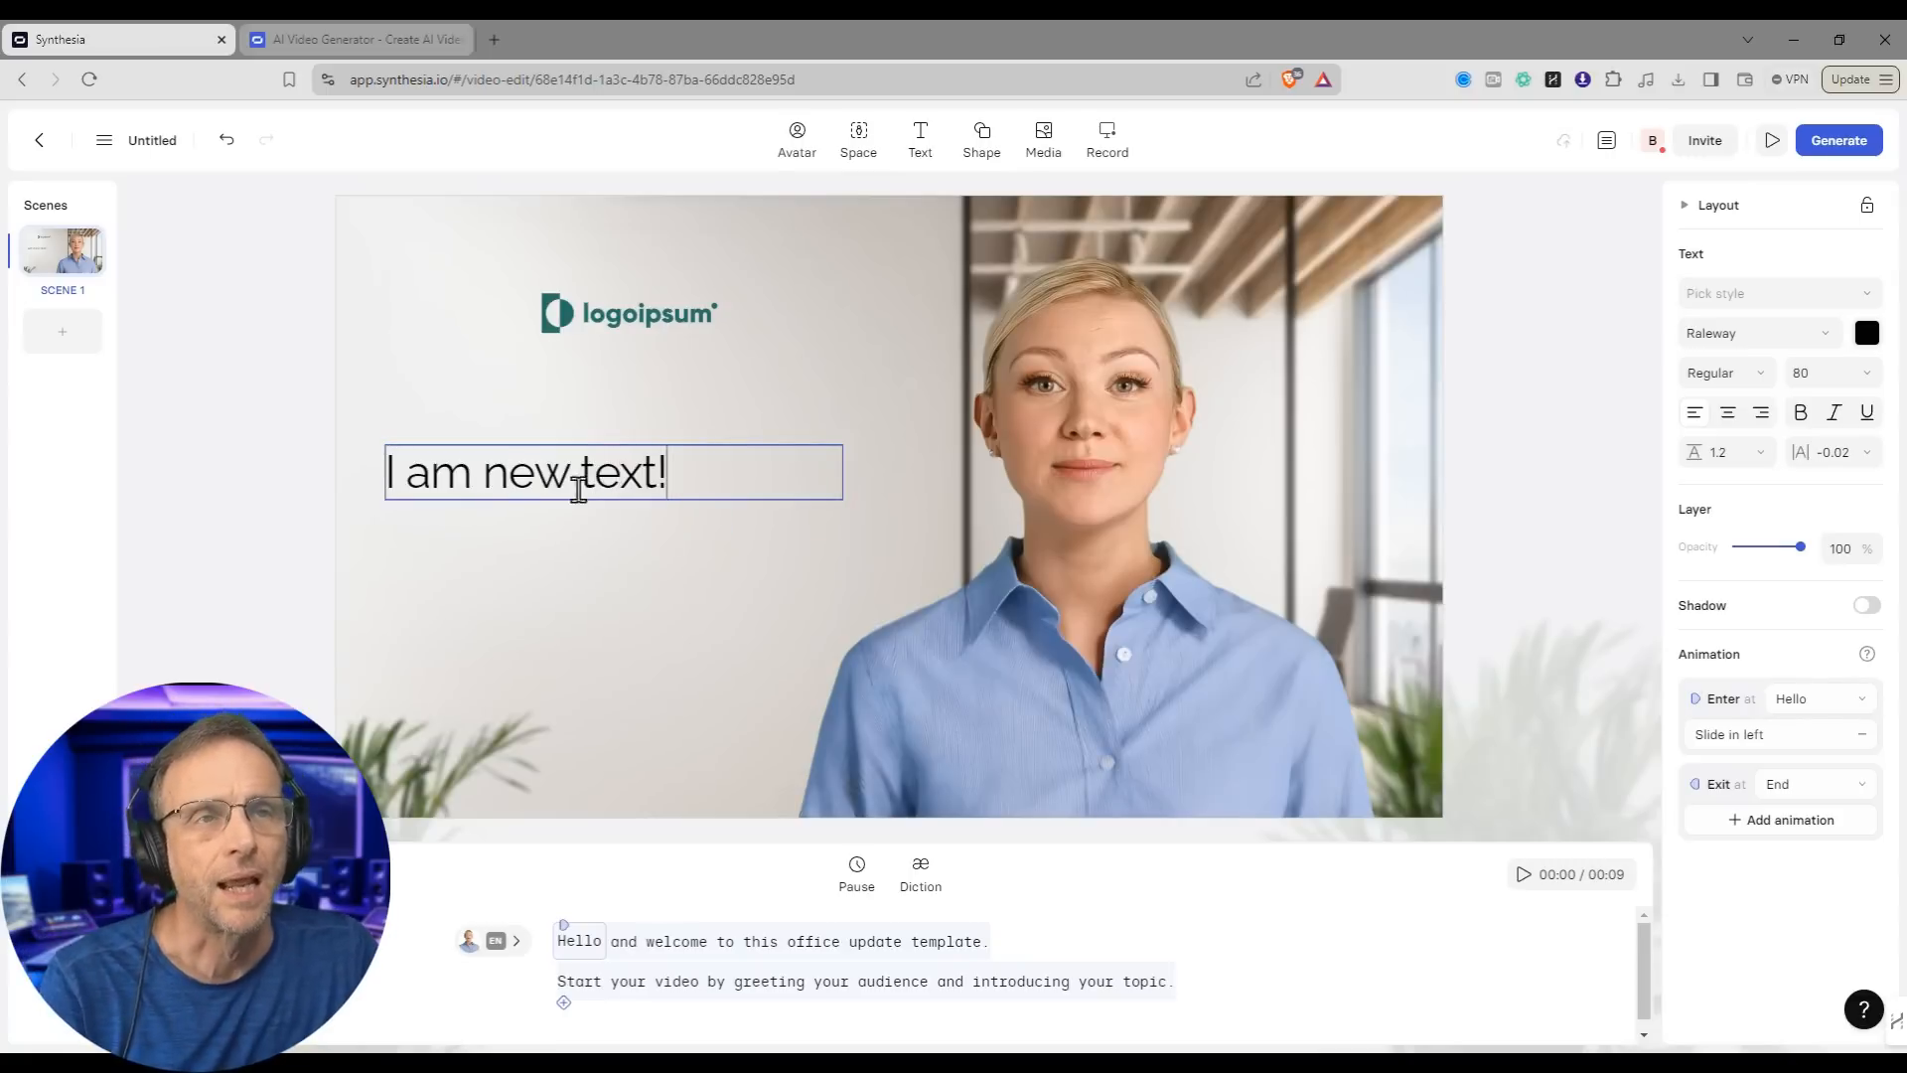
key(ctrl+shift+Left)
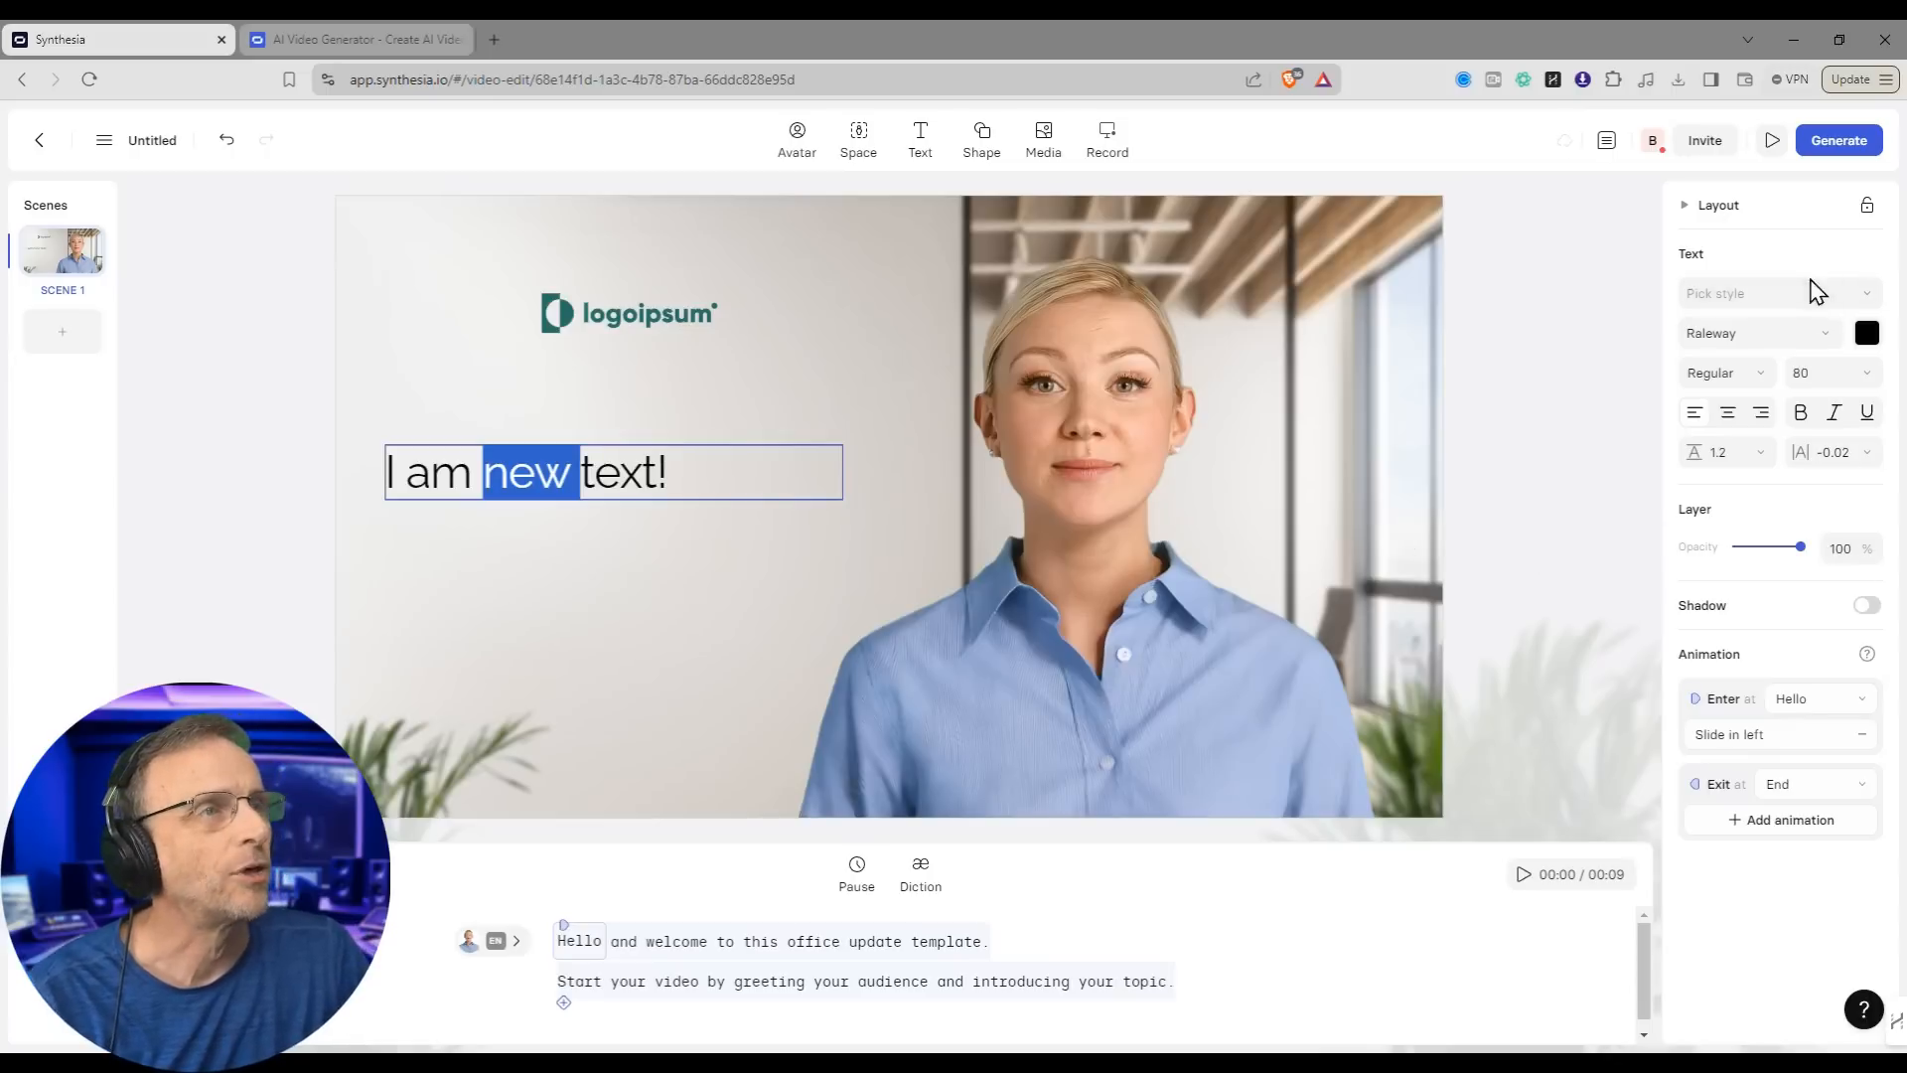
click(1804, 340)
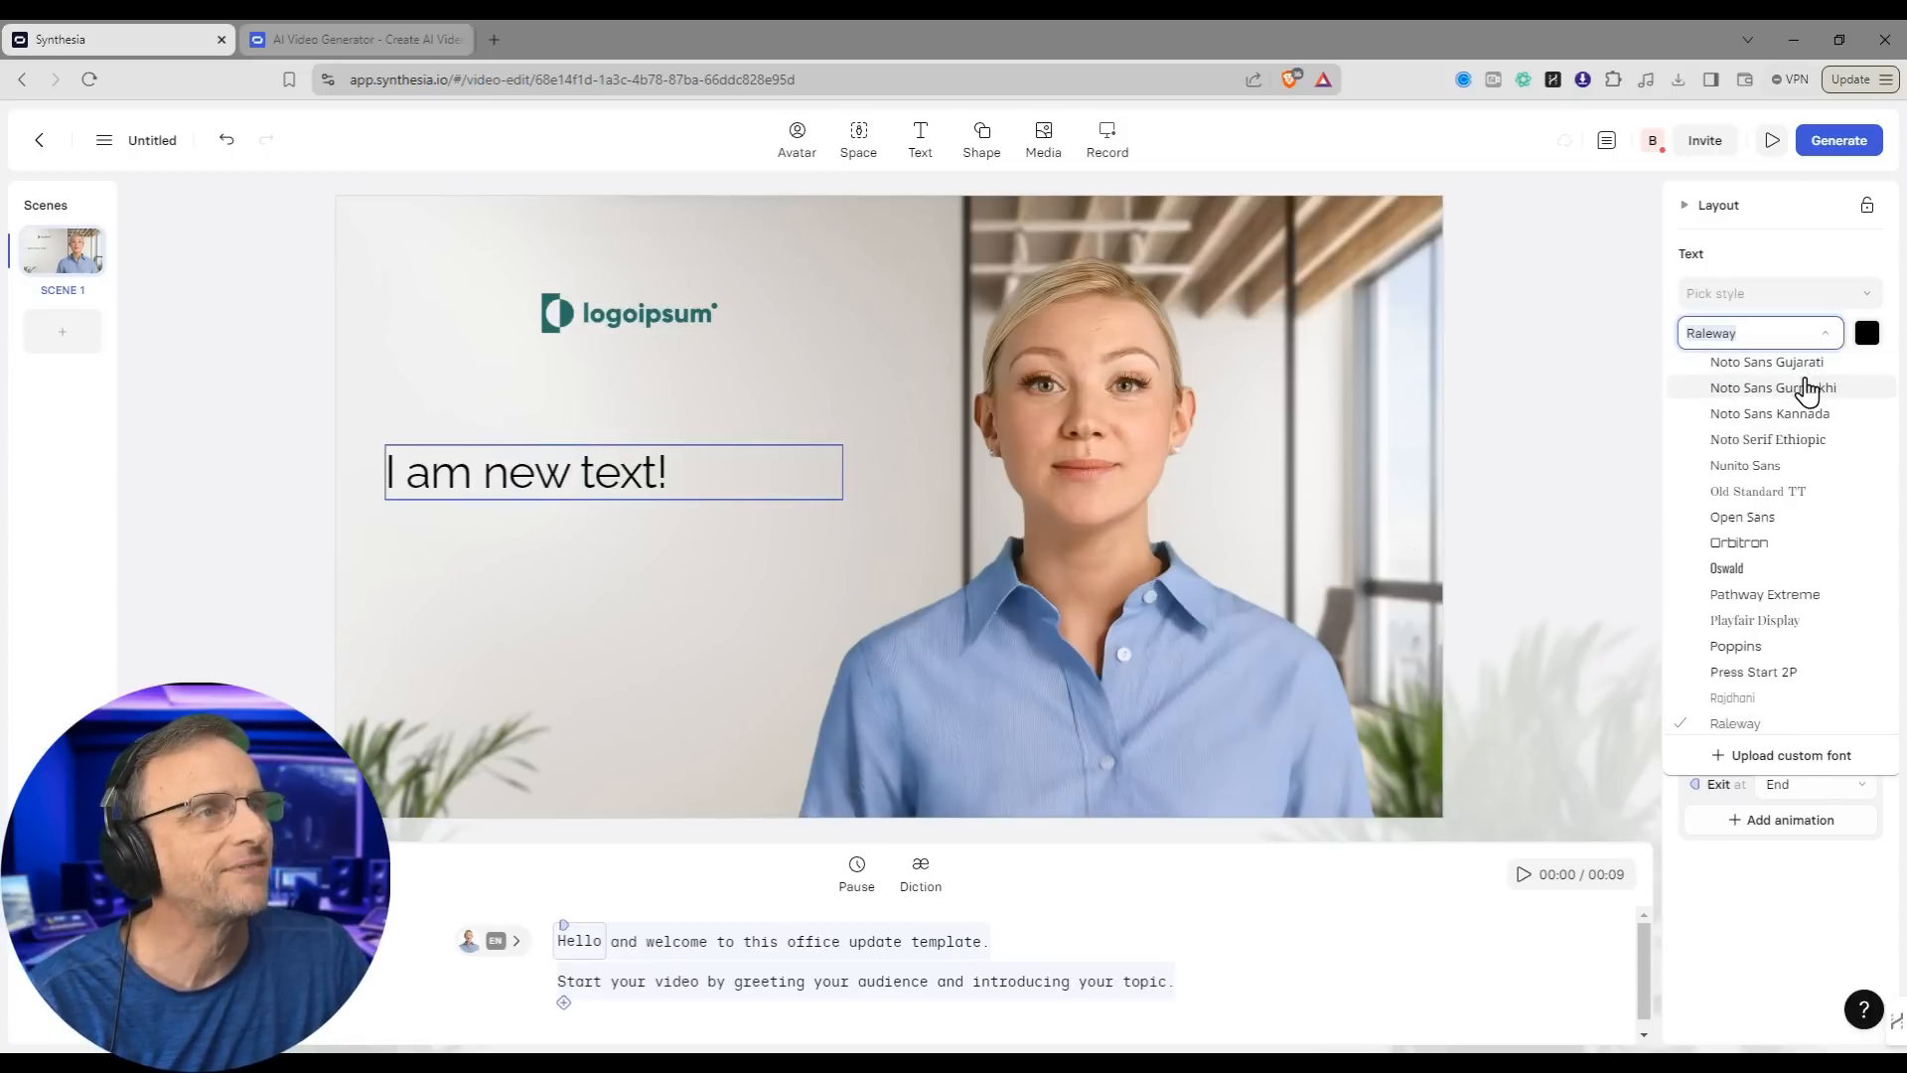
click(1805, 386)
click(1866, 605)
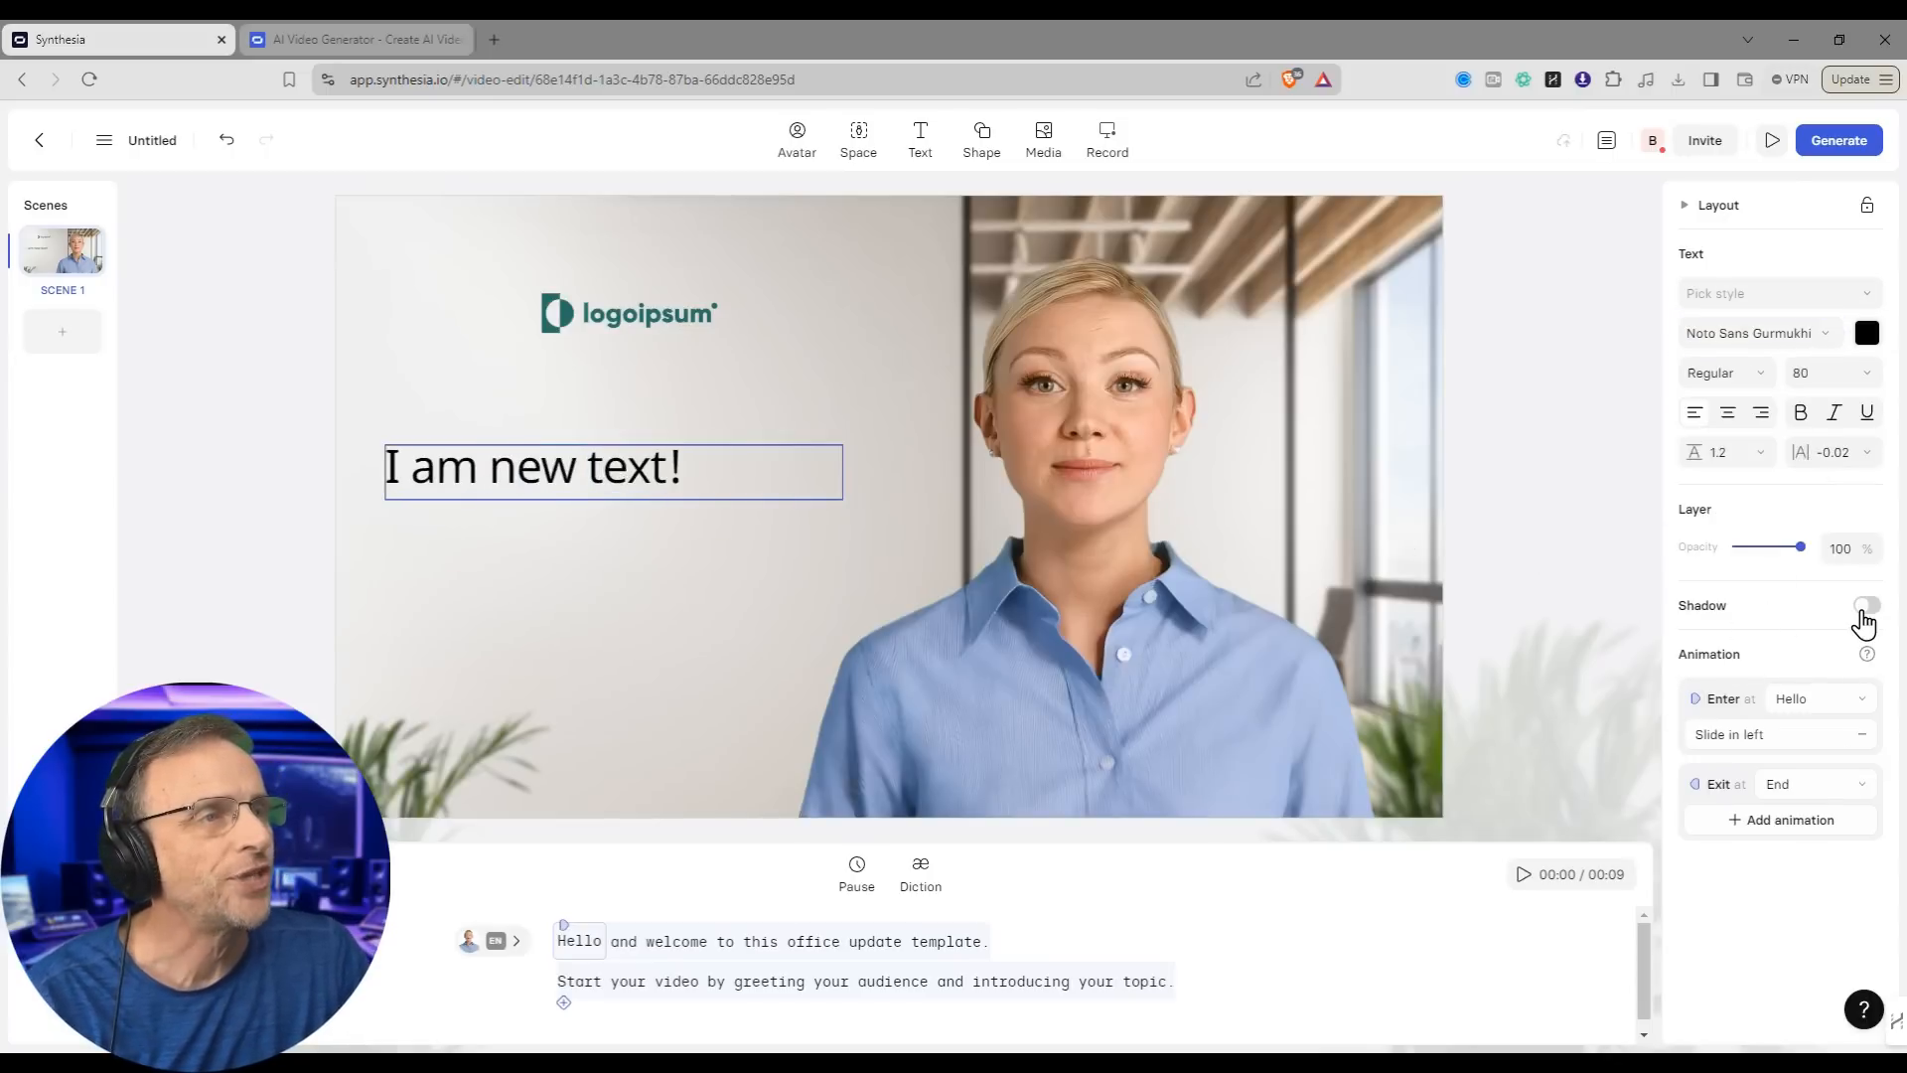
click(1801, 412)
key(shift+End)
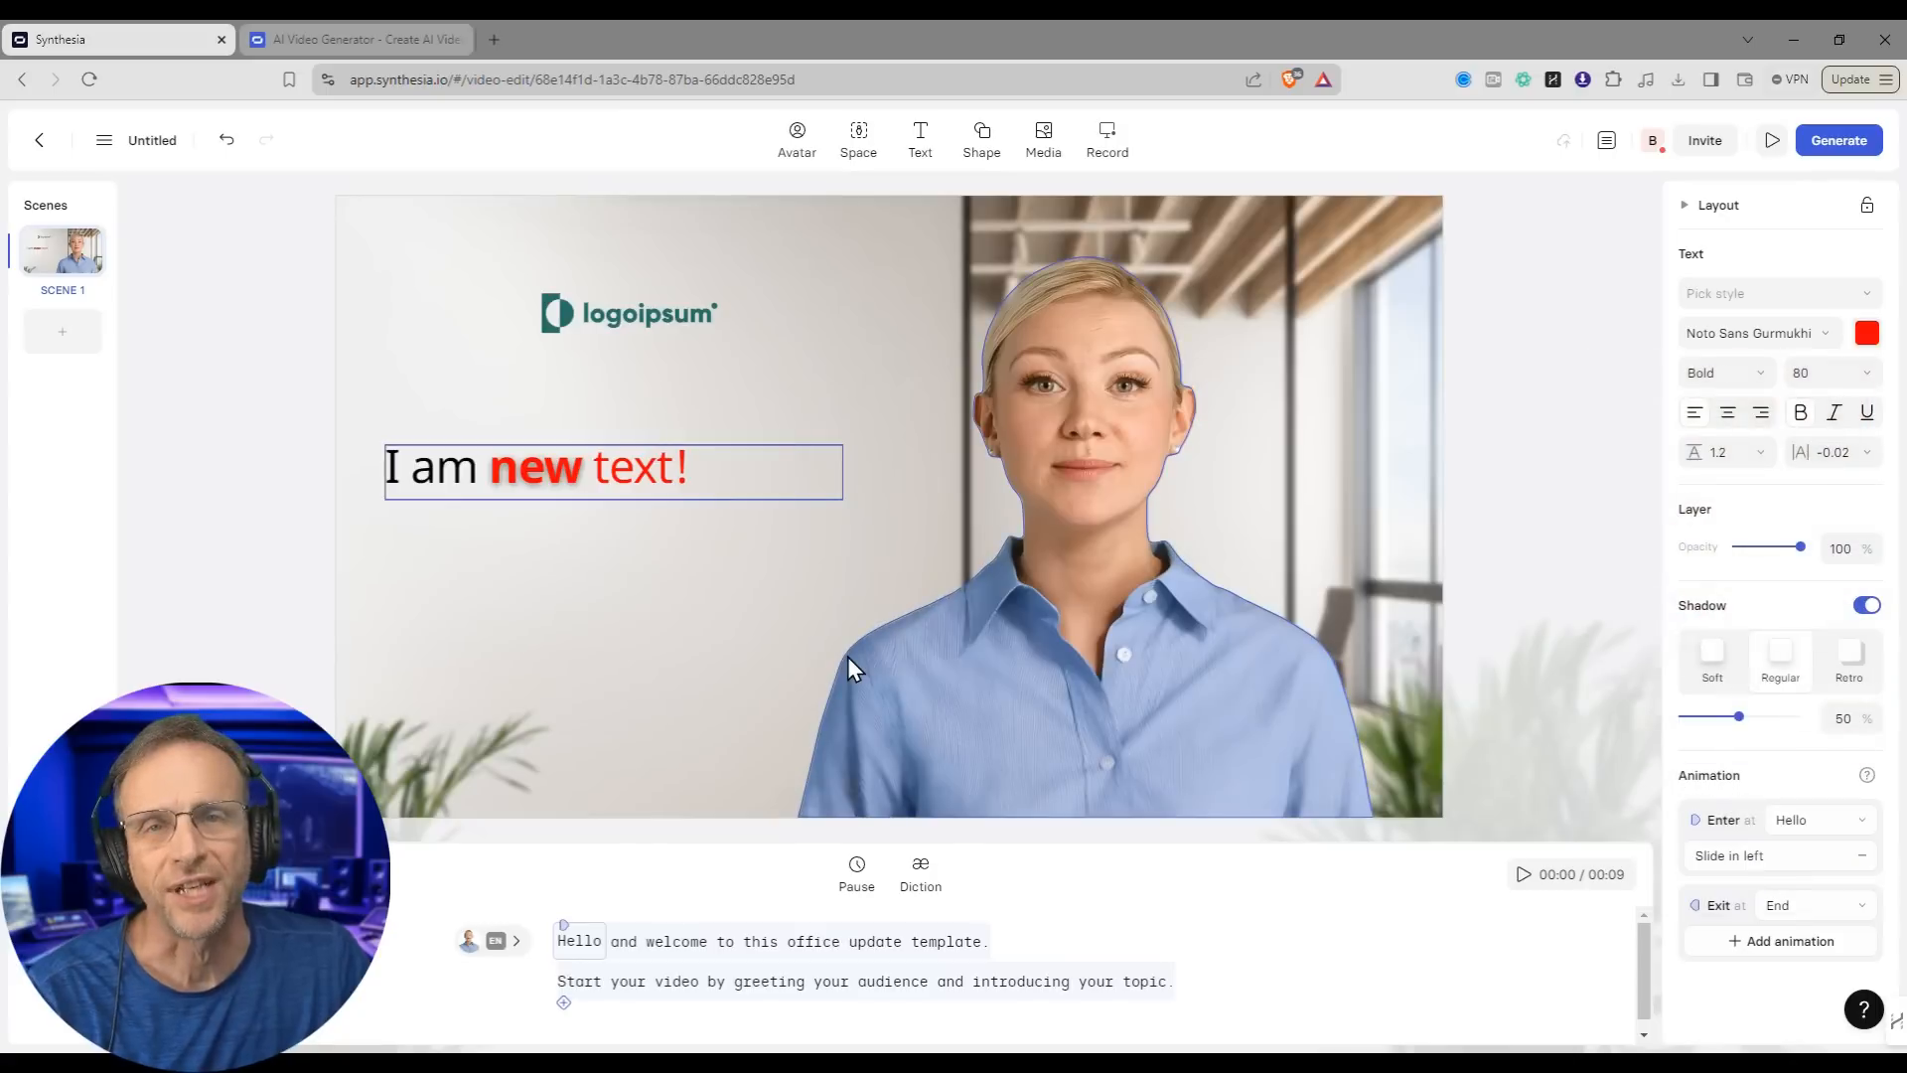
Step: Delete the logo from the scene and move the avatar slightly down and to the right
click(666, 314)
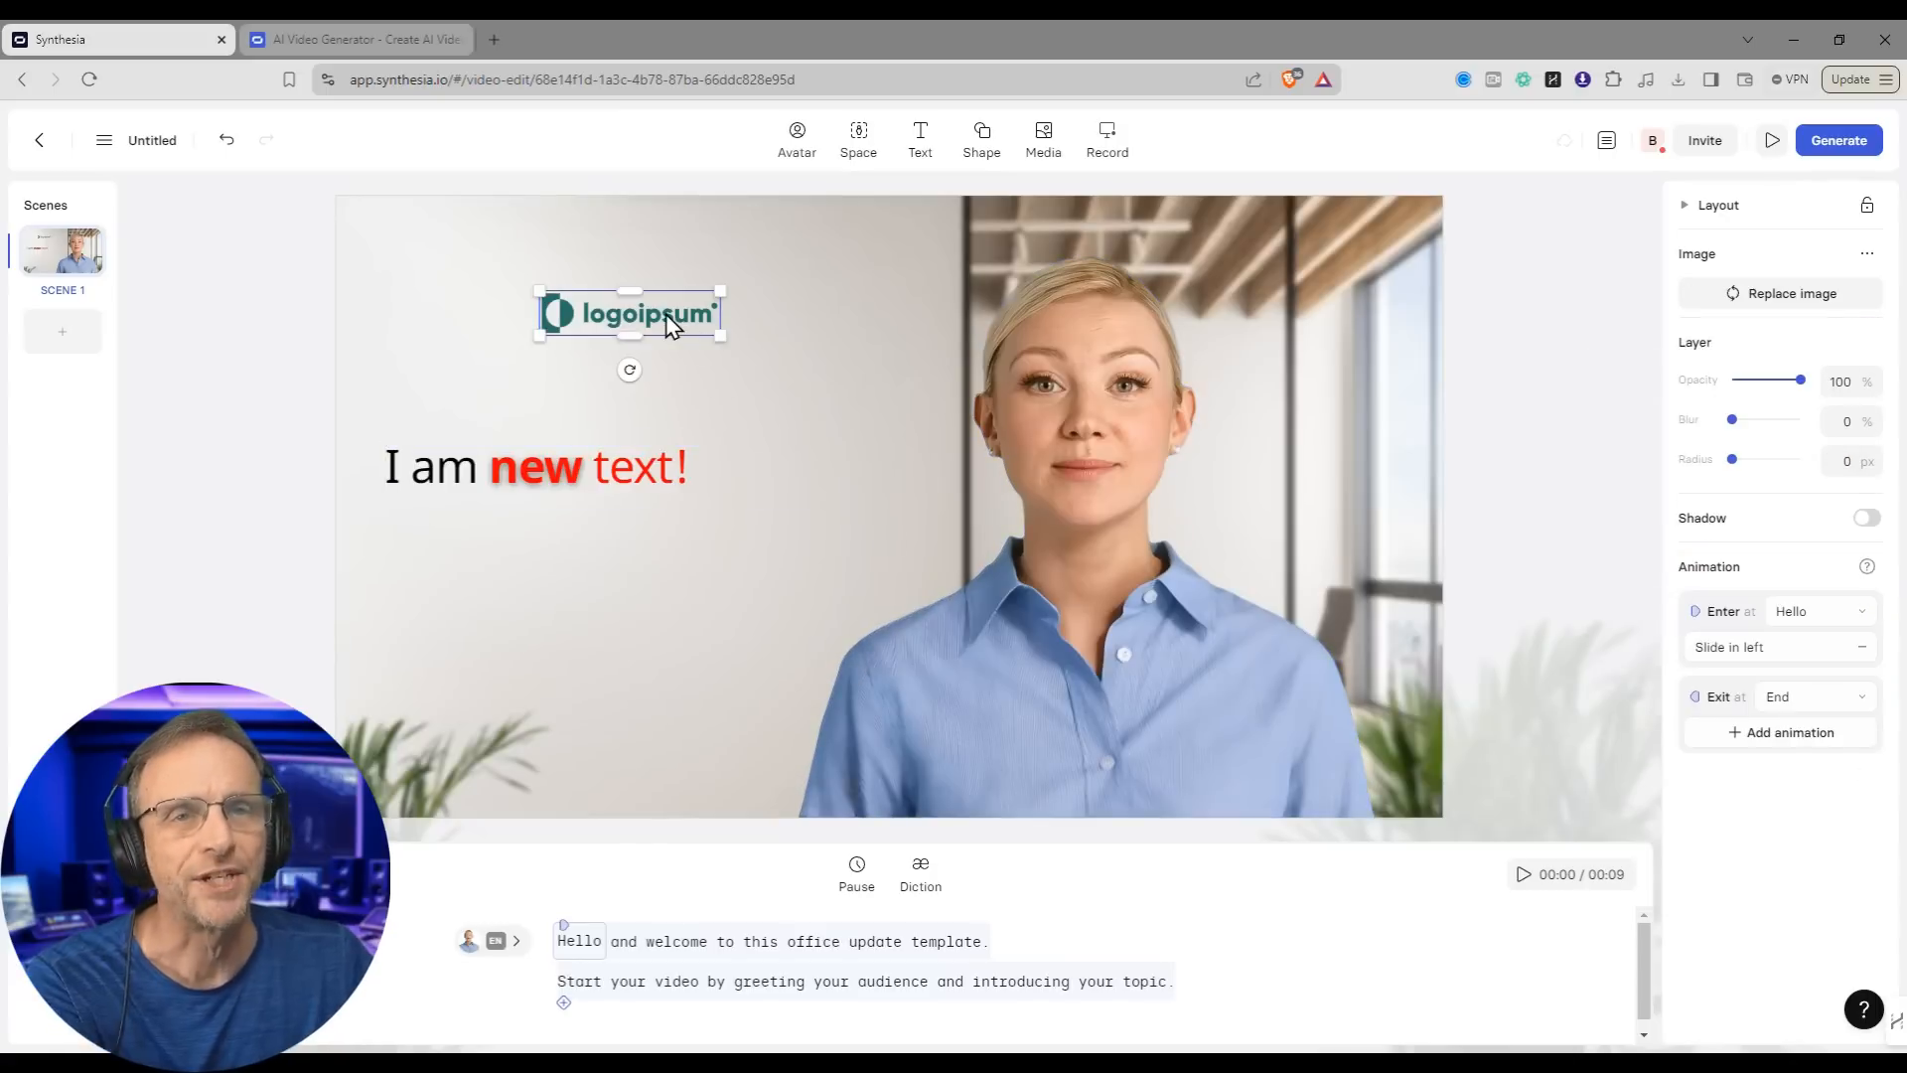
key(Delete)
click(1121, 568)
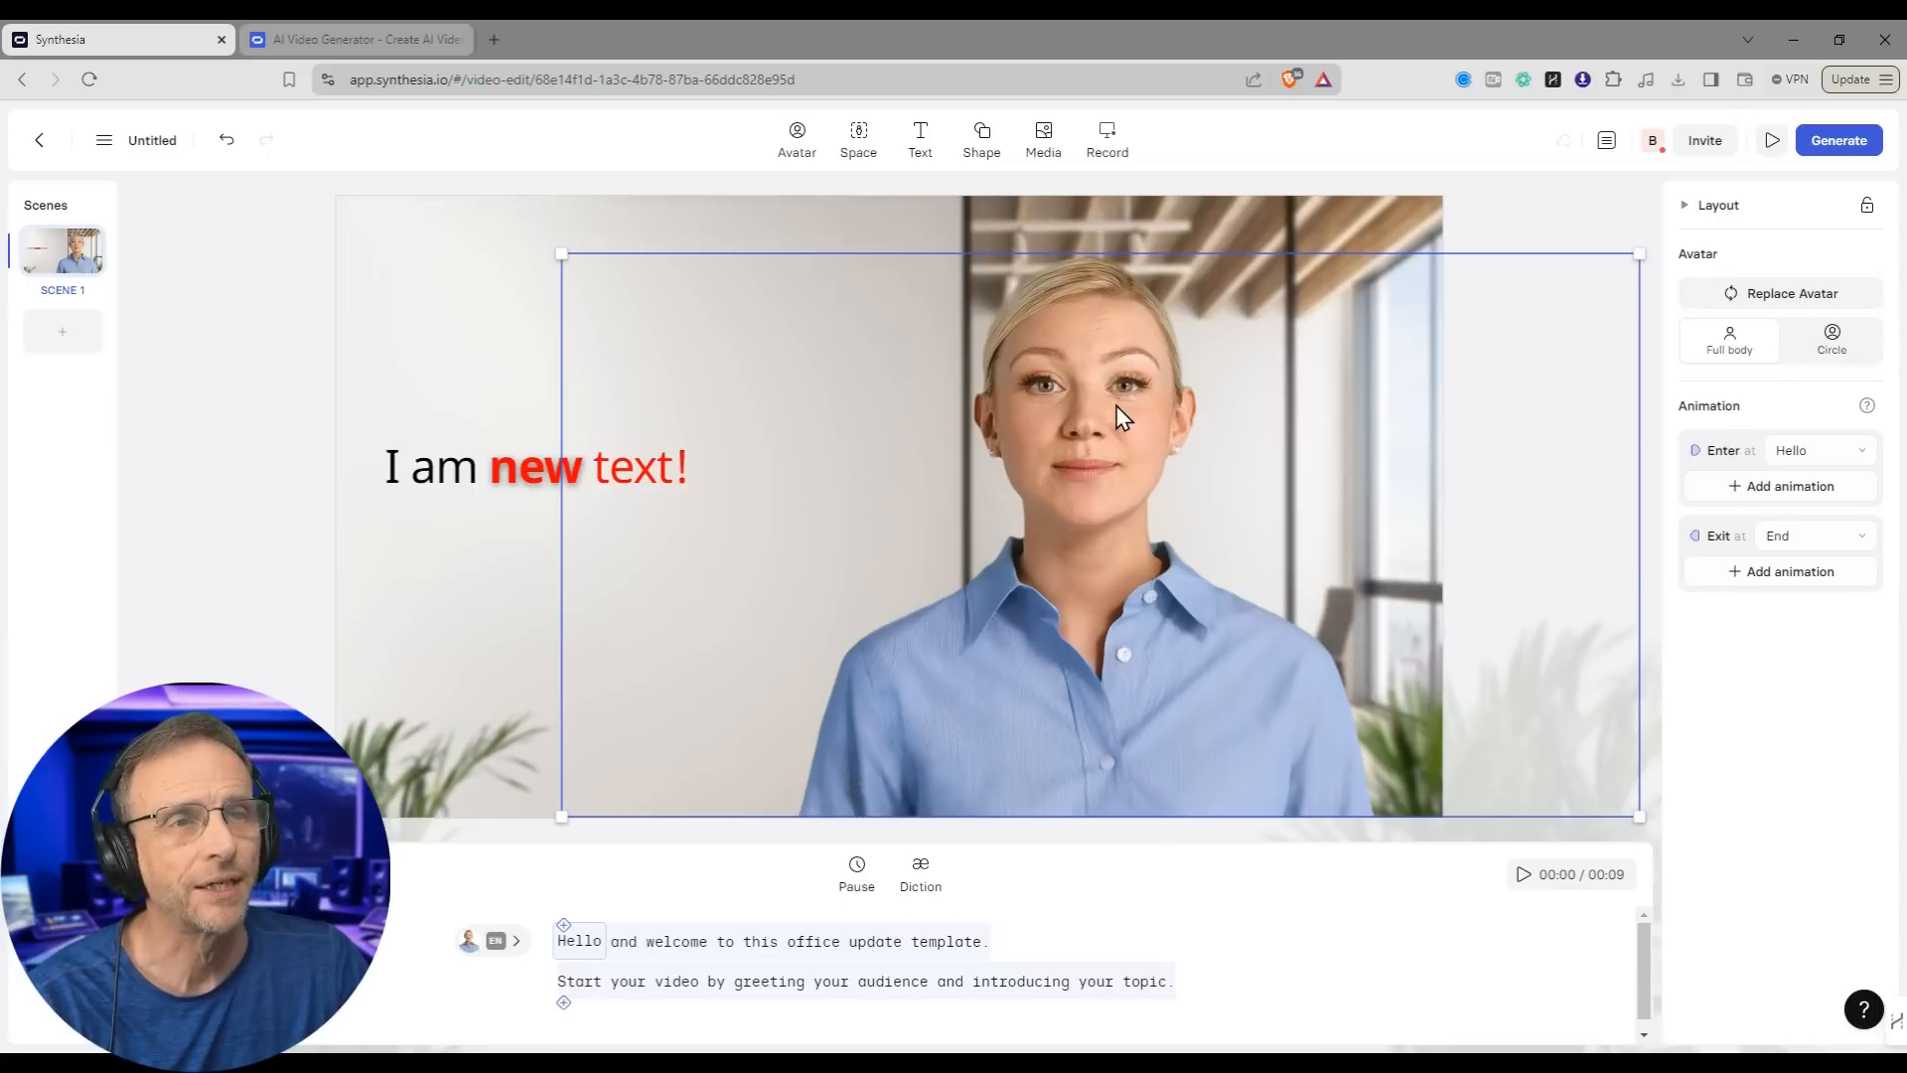
mouse_move(1053, 544)
mouse_down()
mouse_move(988, 554)
mouse_move(1073, 568)
mouse_up()
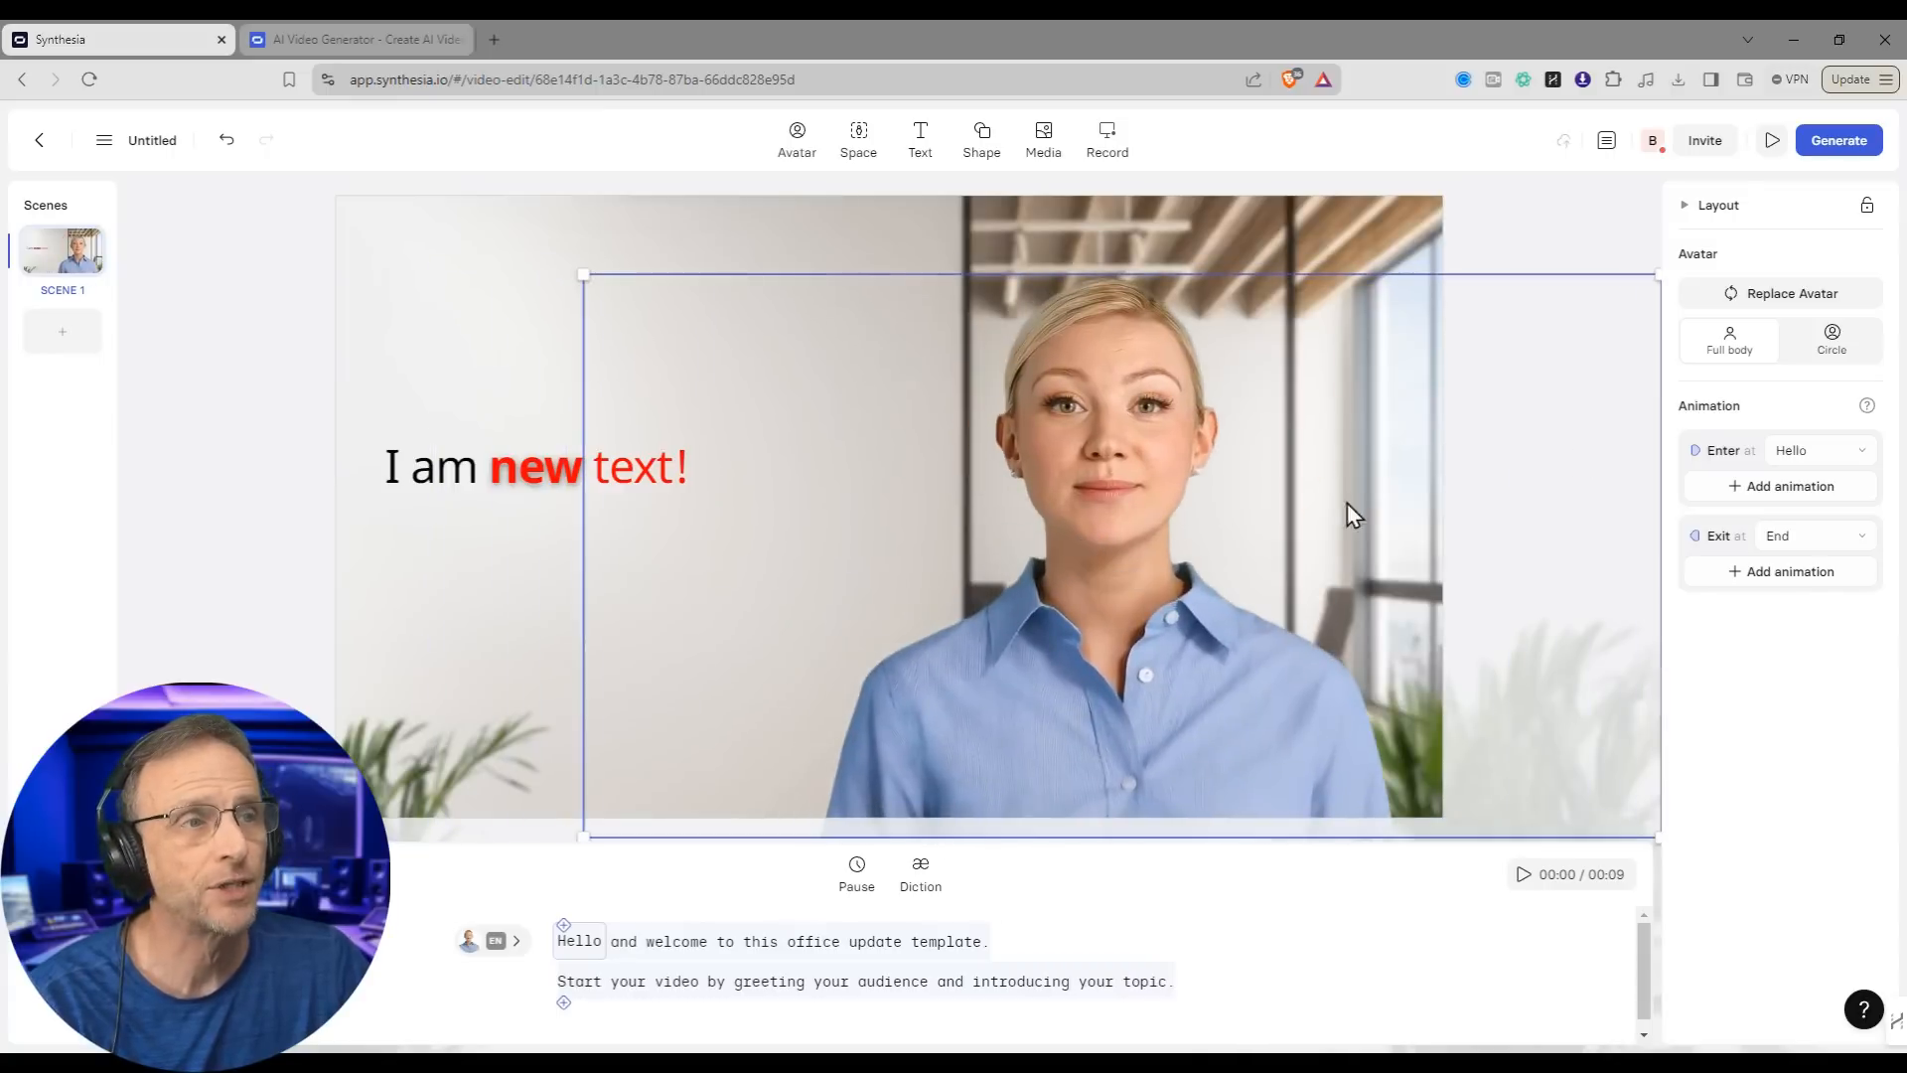
Step: Look through the avatars available as replacements for the current one, including the expressive, recently used and workspace brand kit avatars
click(1783, 306)
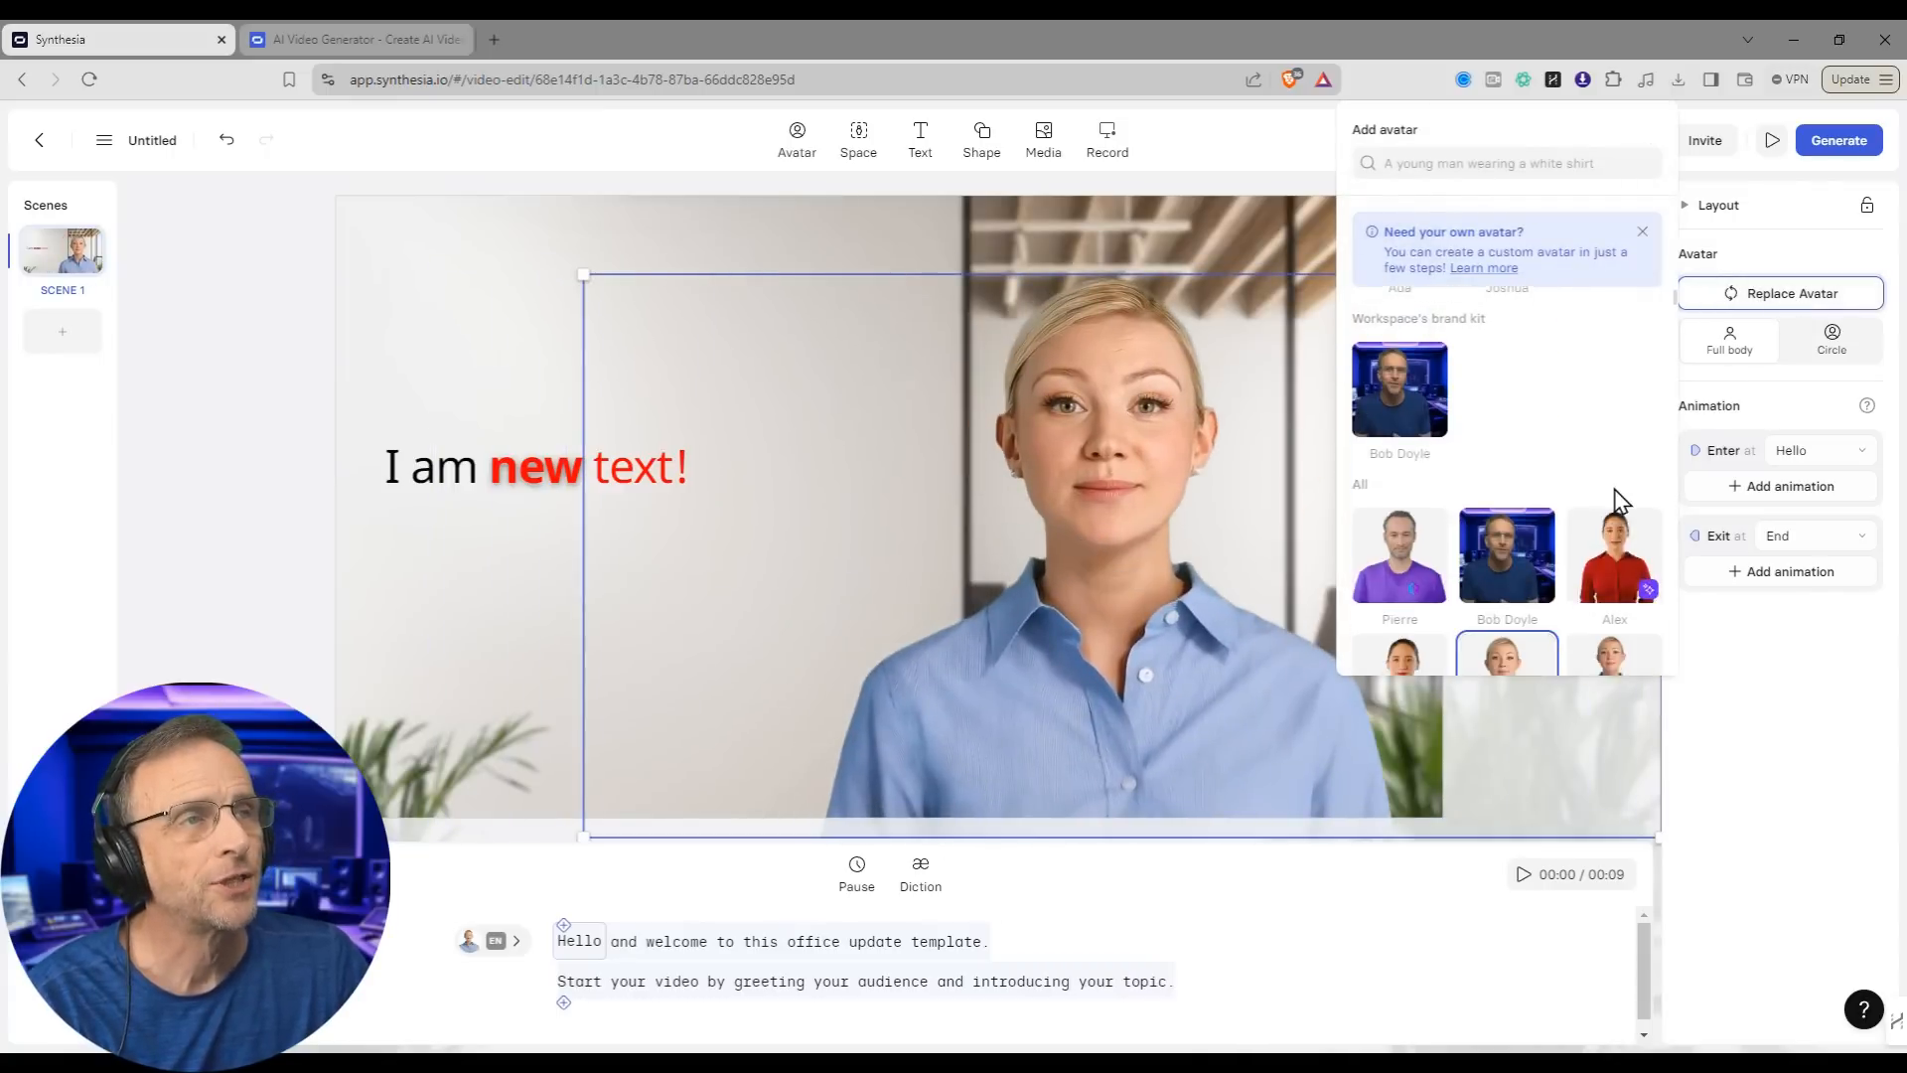
scroll(1614, 497, down, 5)
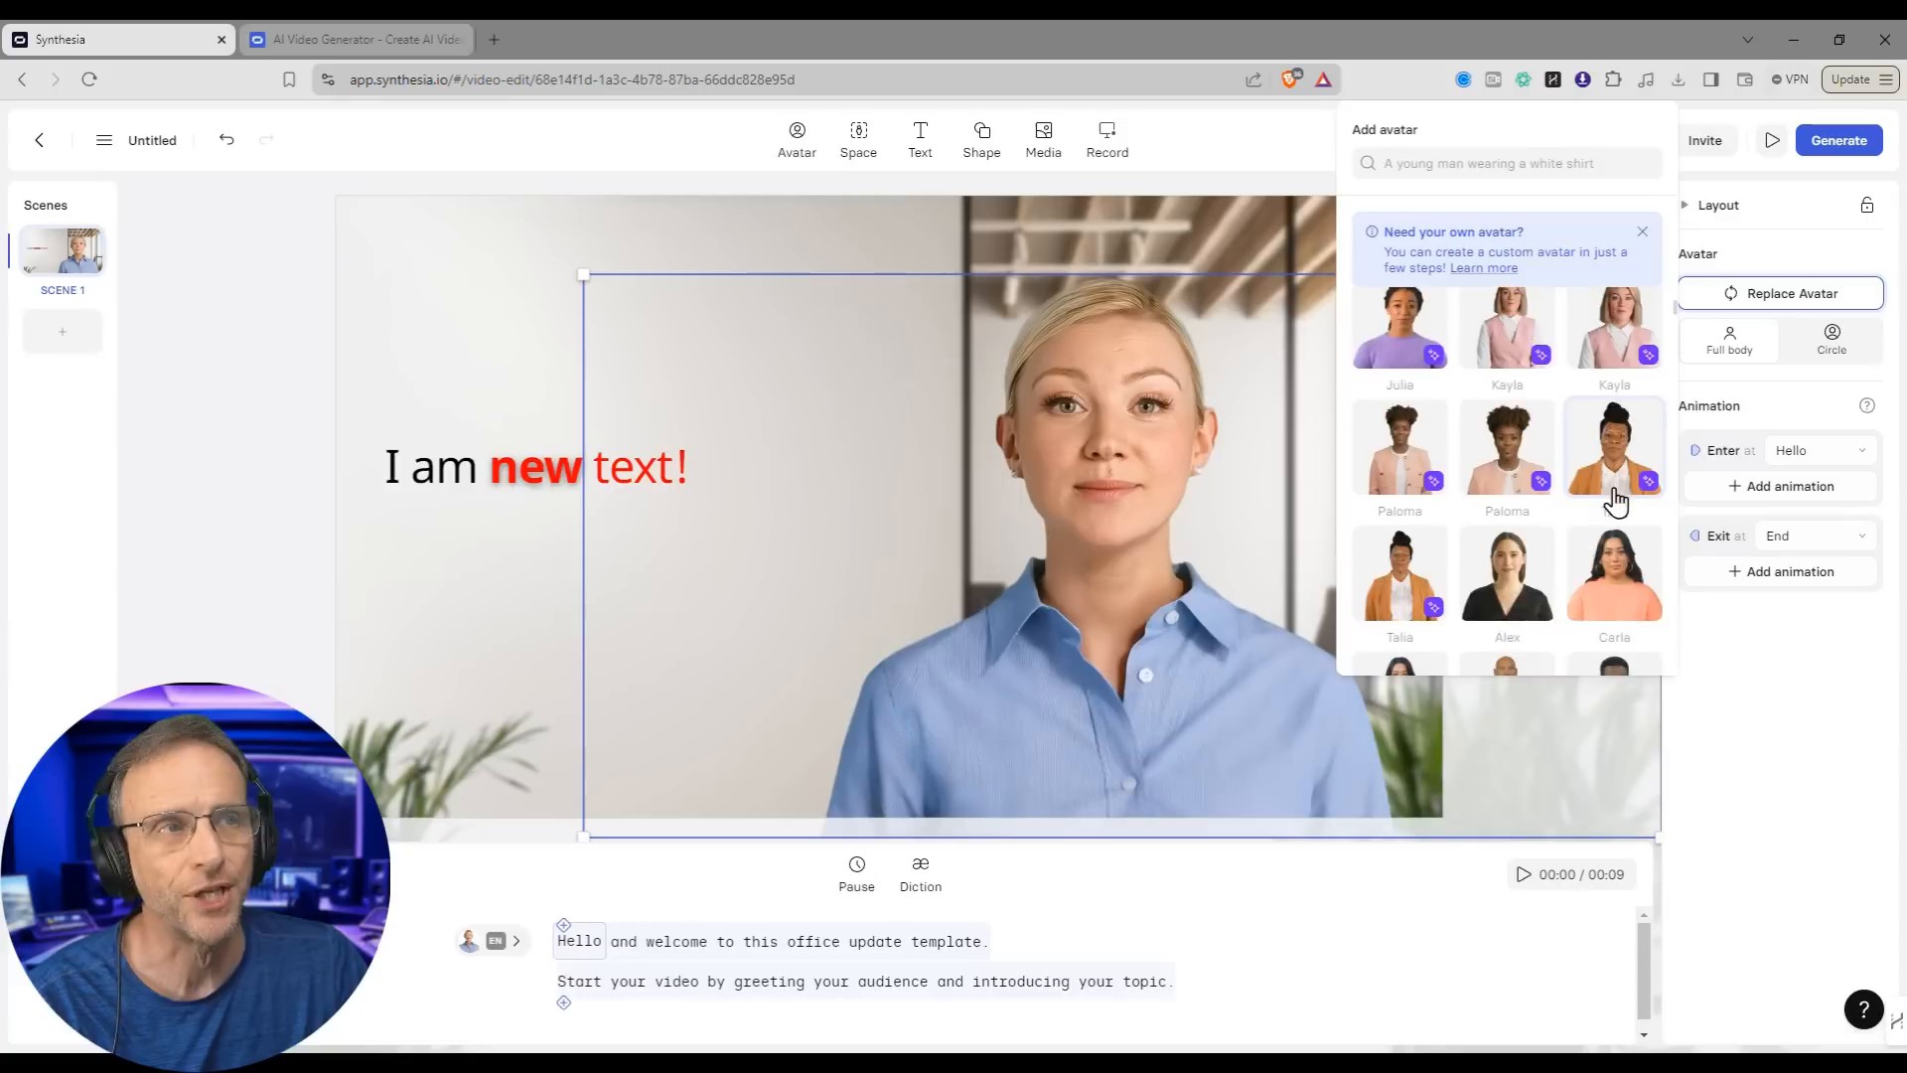
scroll(1599, 497, up, 3)
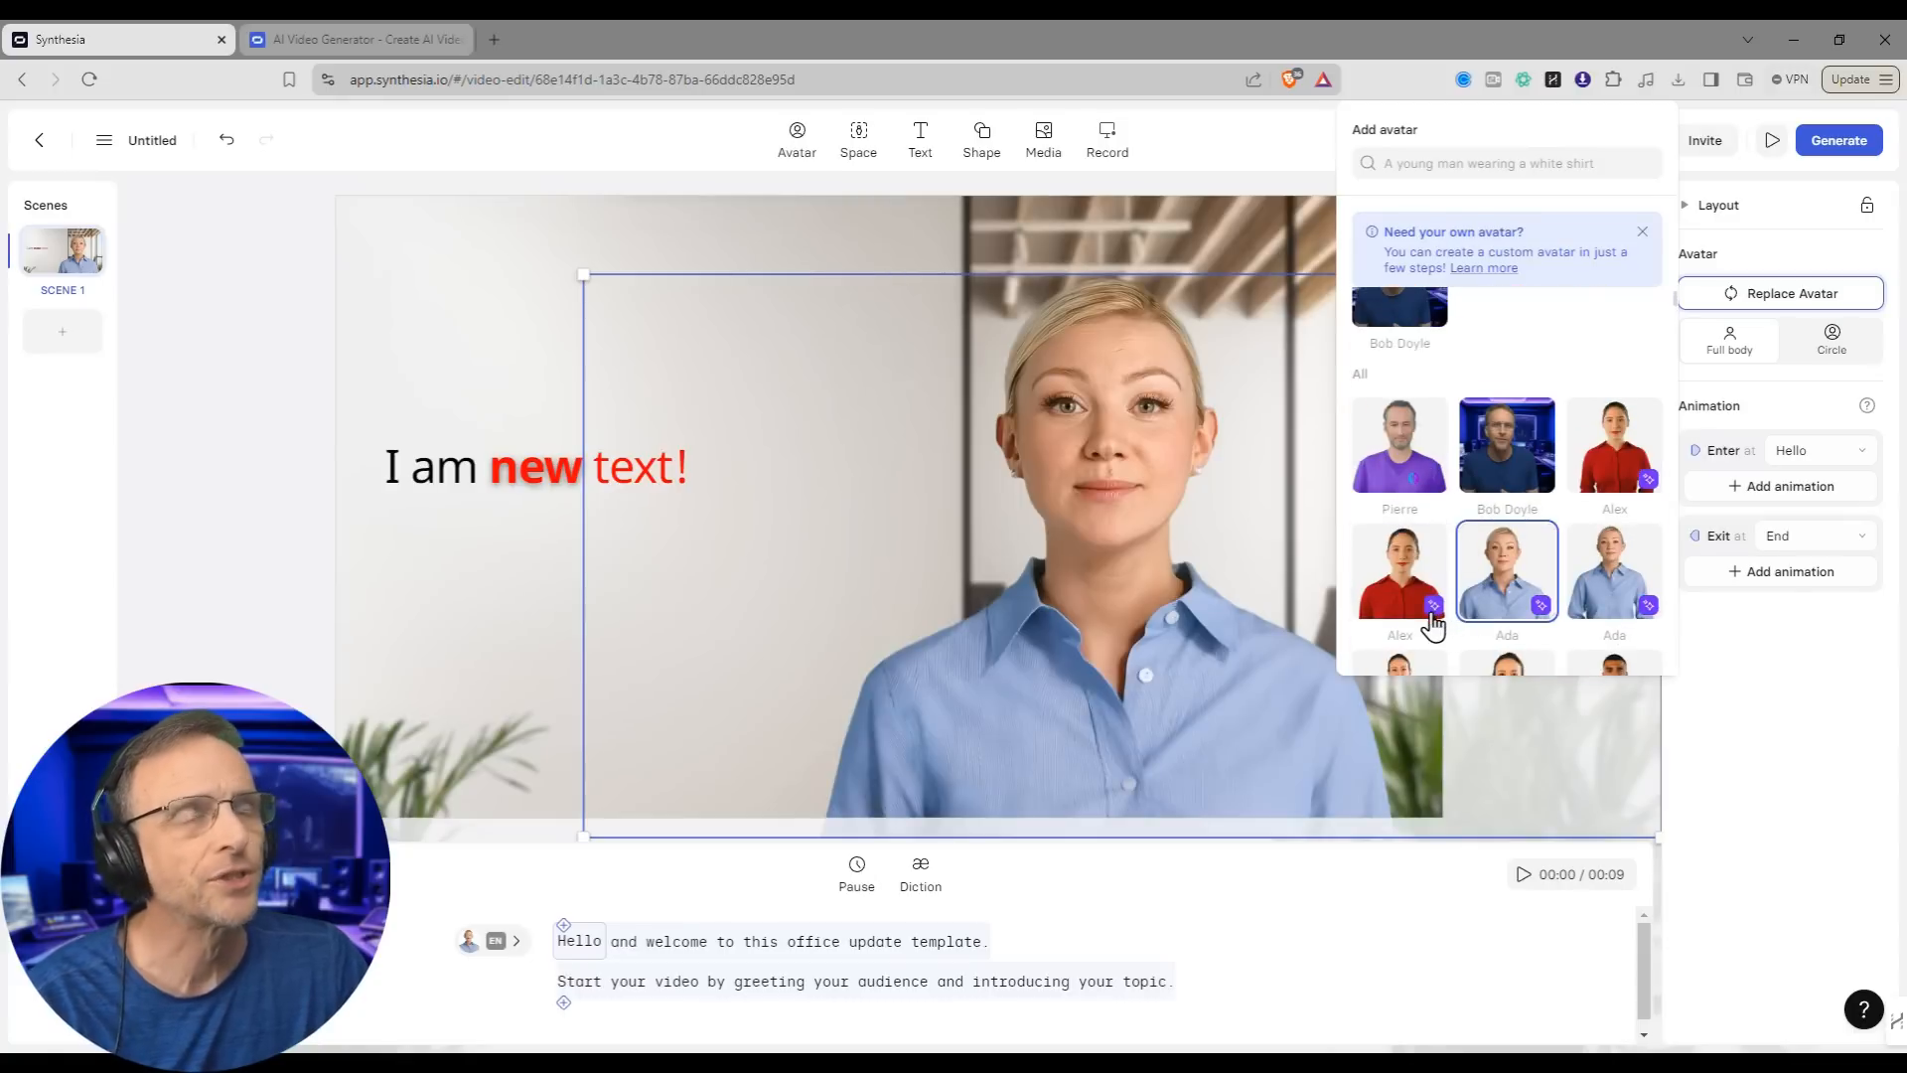
mouse_move(1433, 623)
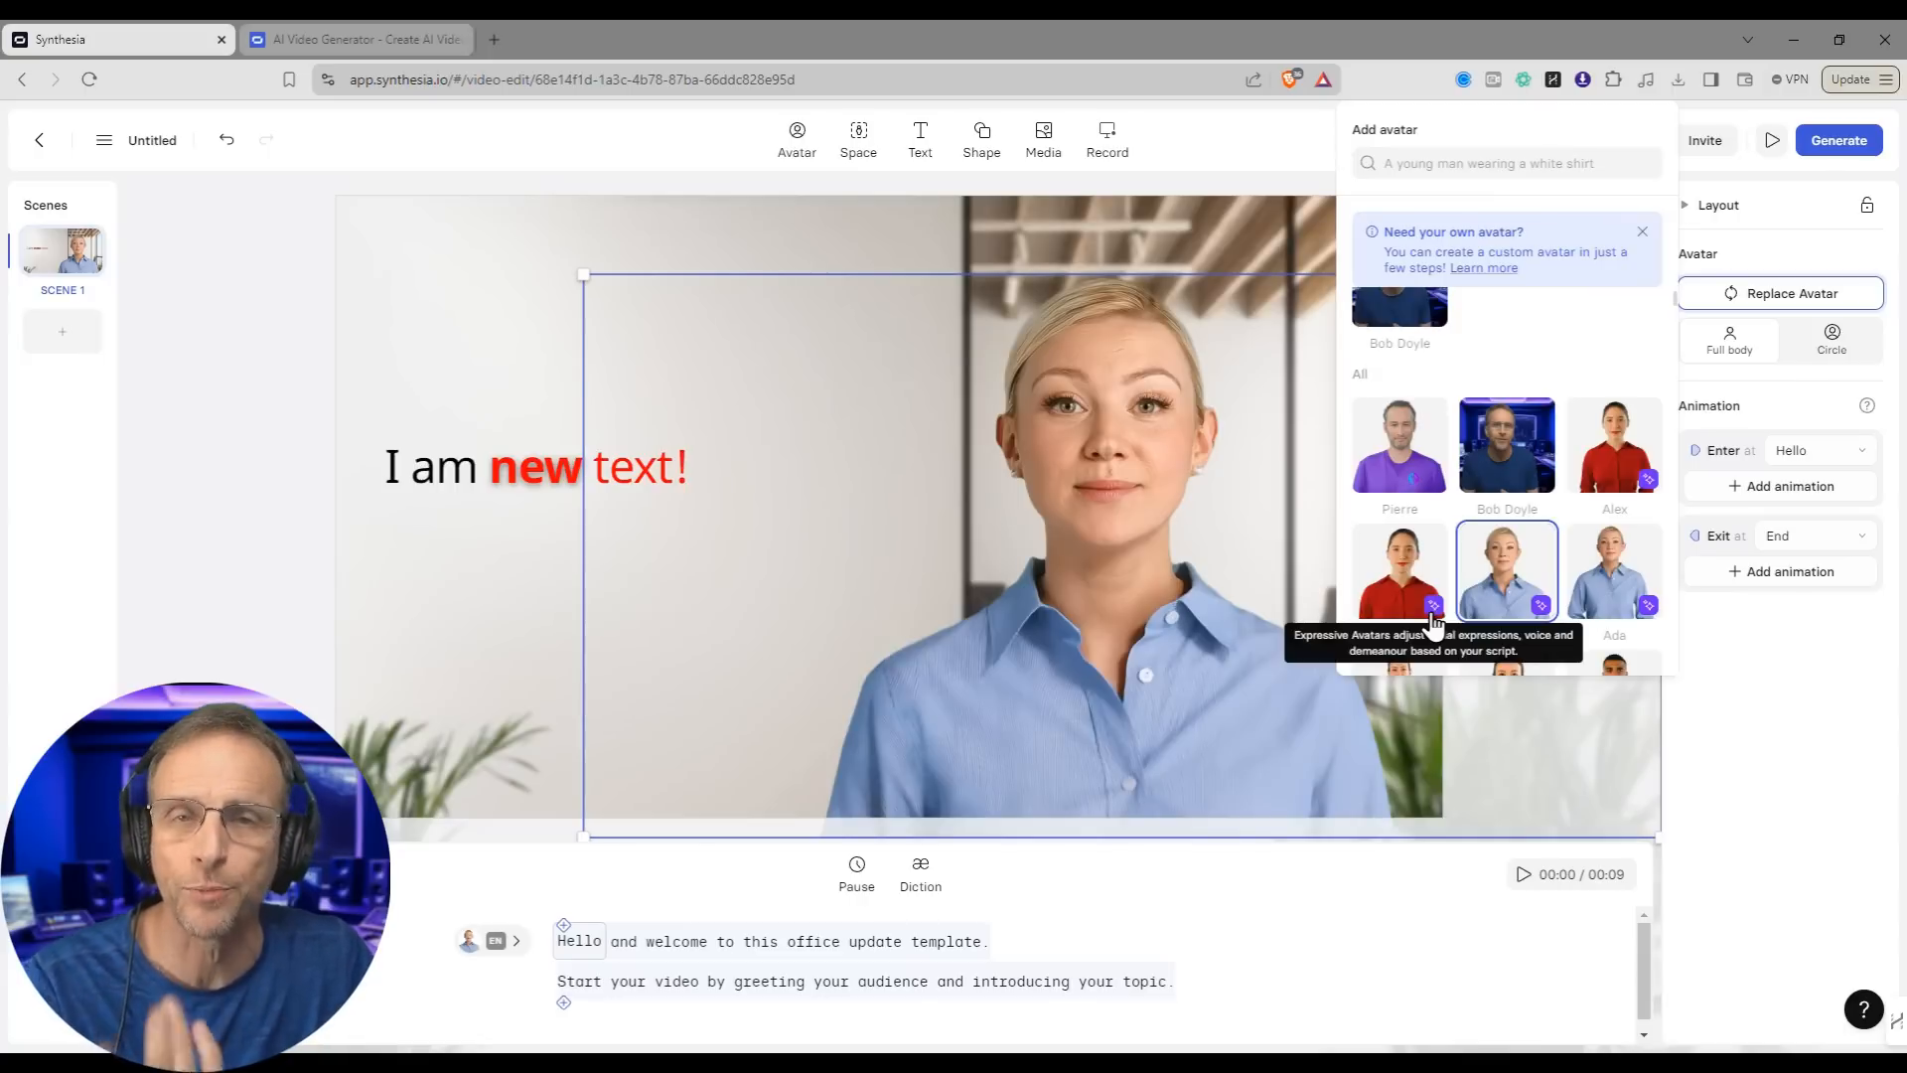
scroll(1434, 623, down, 10)
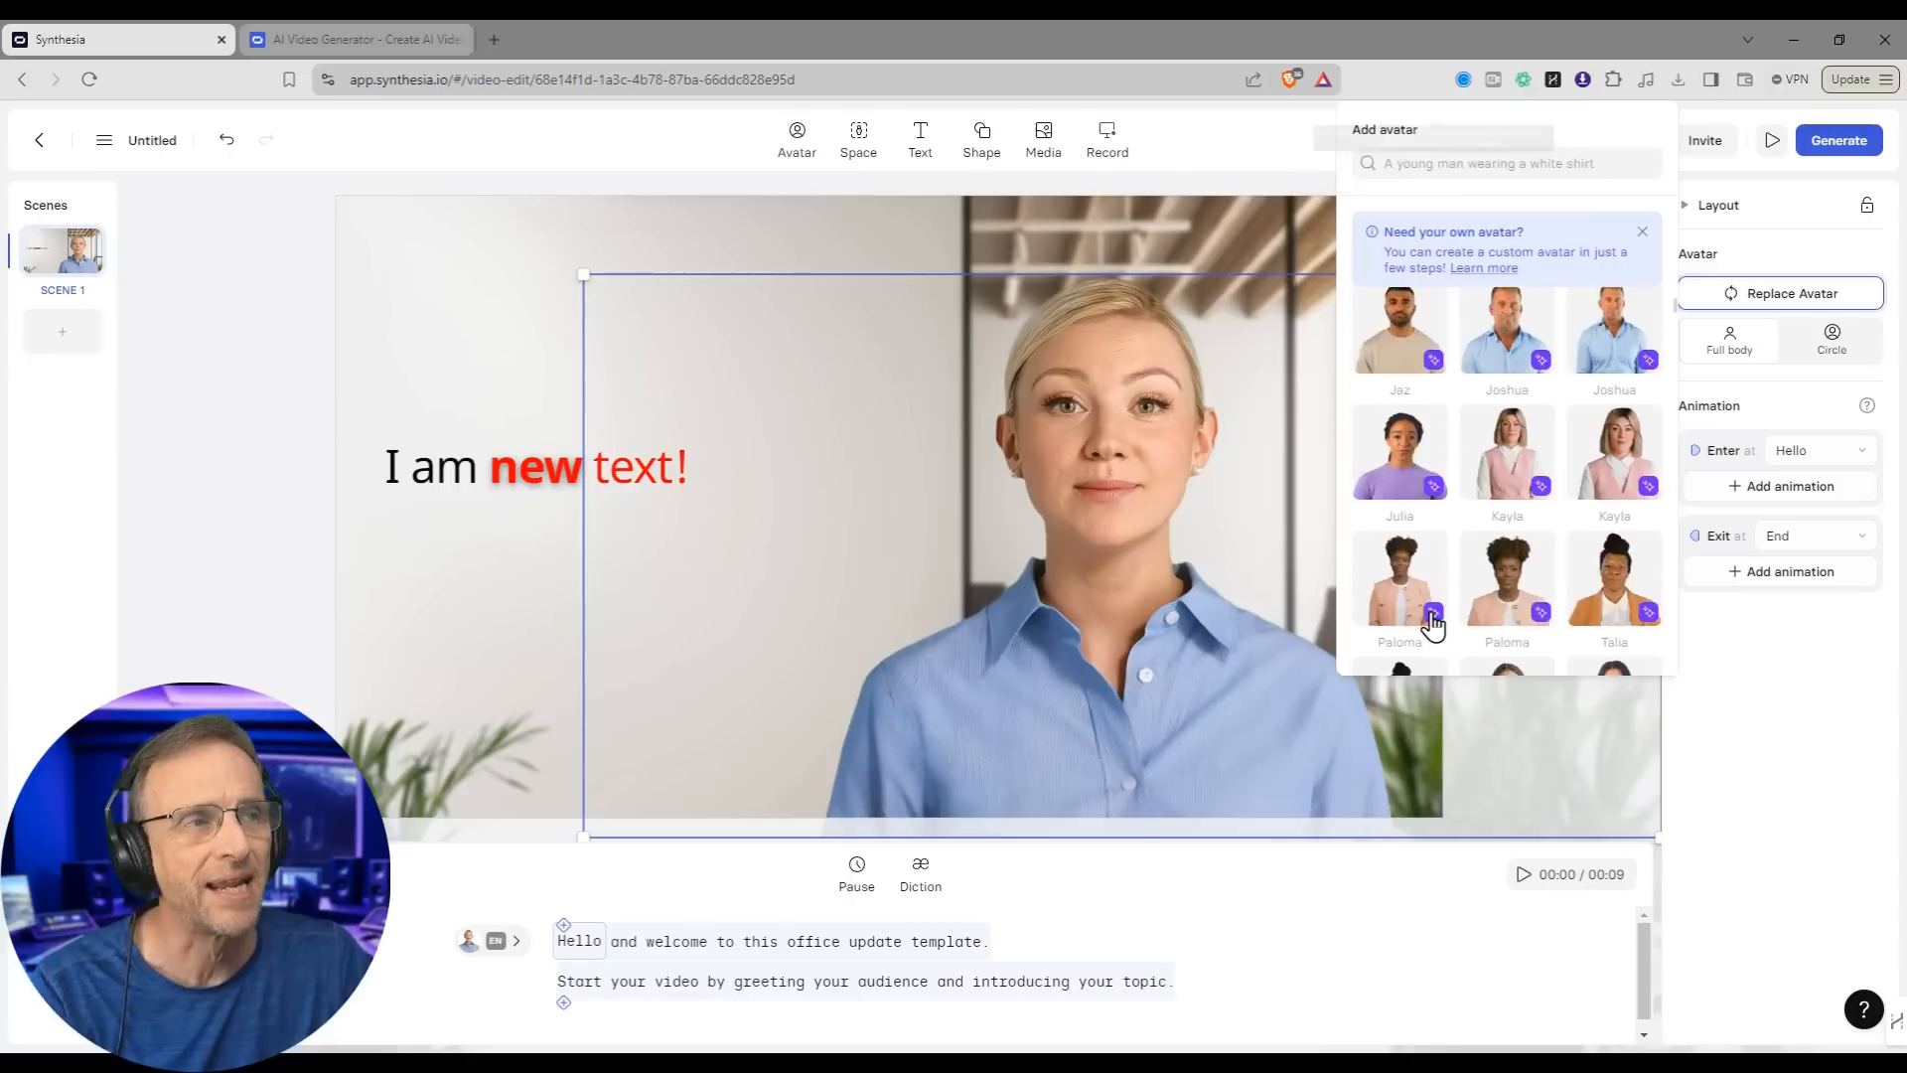
scroll(1490, 545, down, 10)
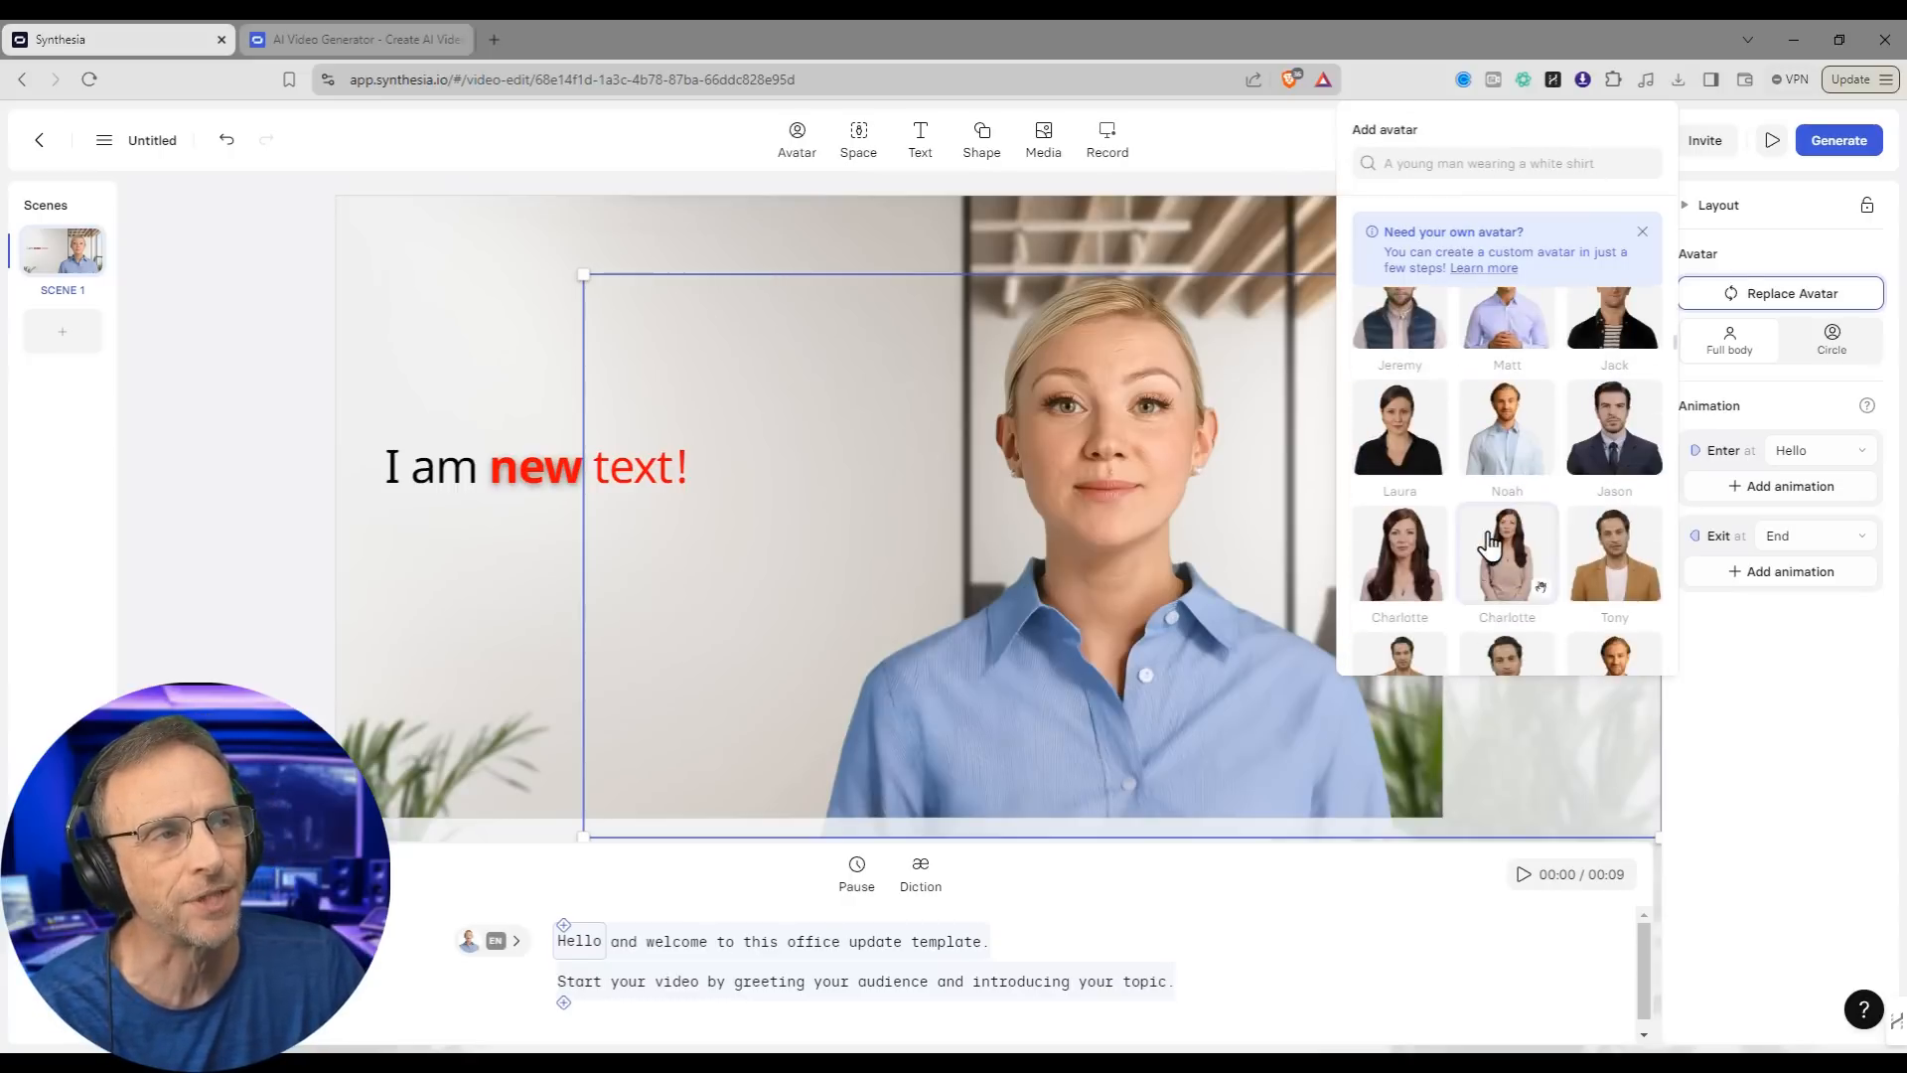
scroll(1493, 544, down, 10)
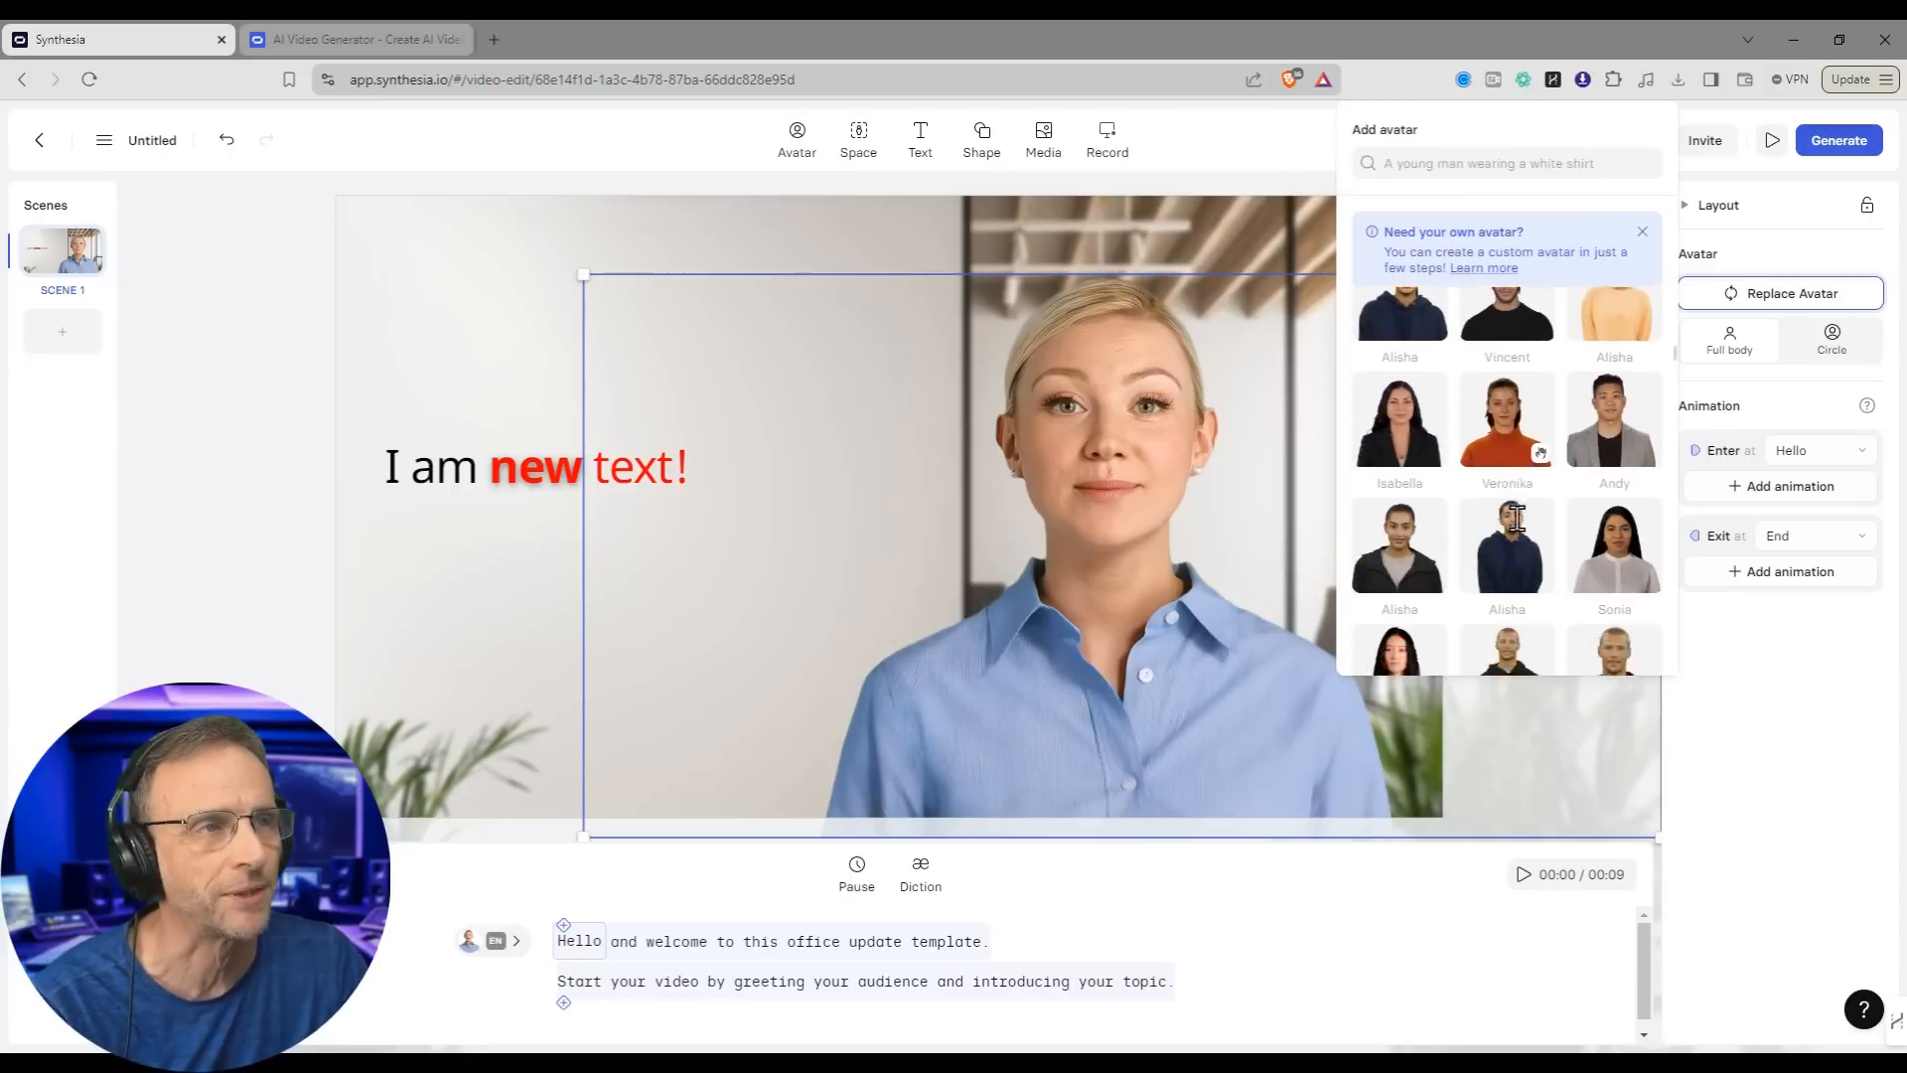
scroll(1594, 534, down, 5)
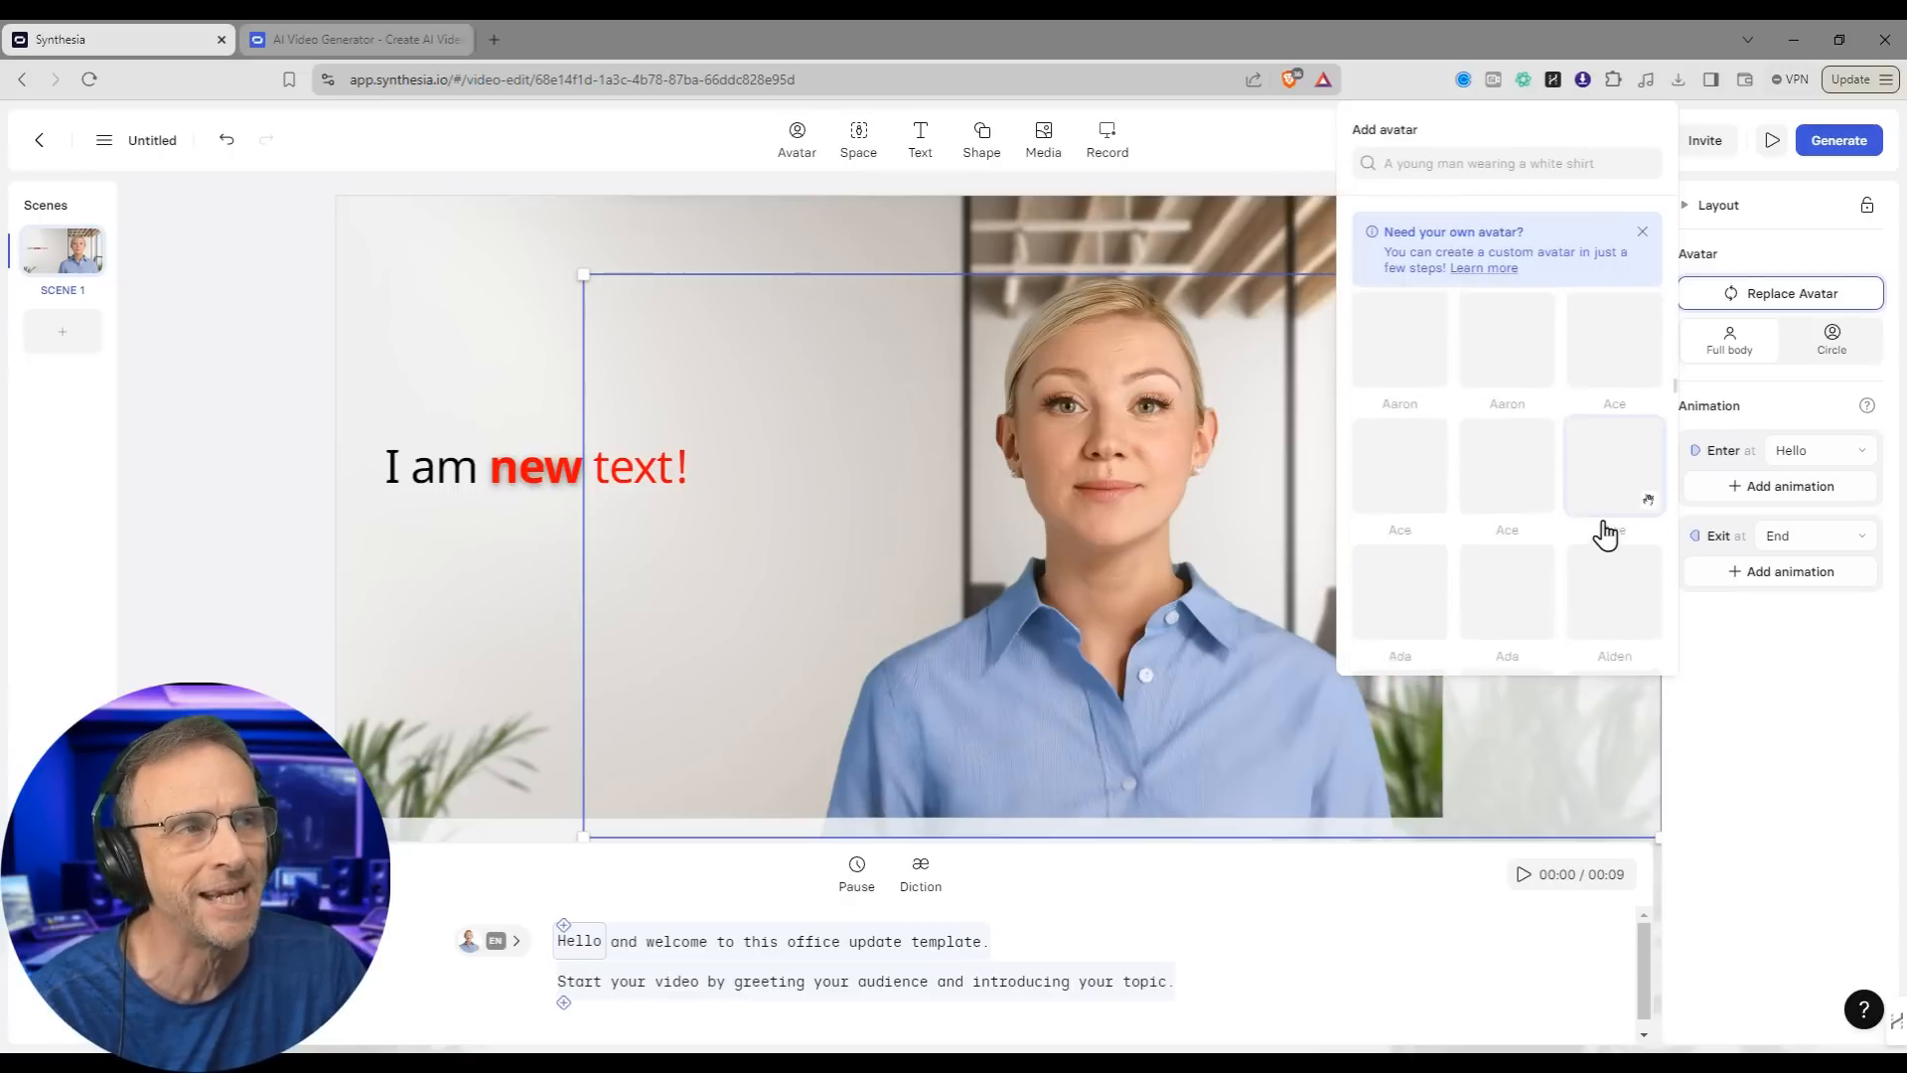
scroll(1579, 546, down, 1)
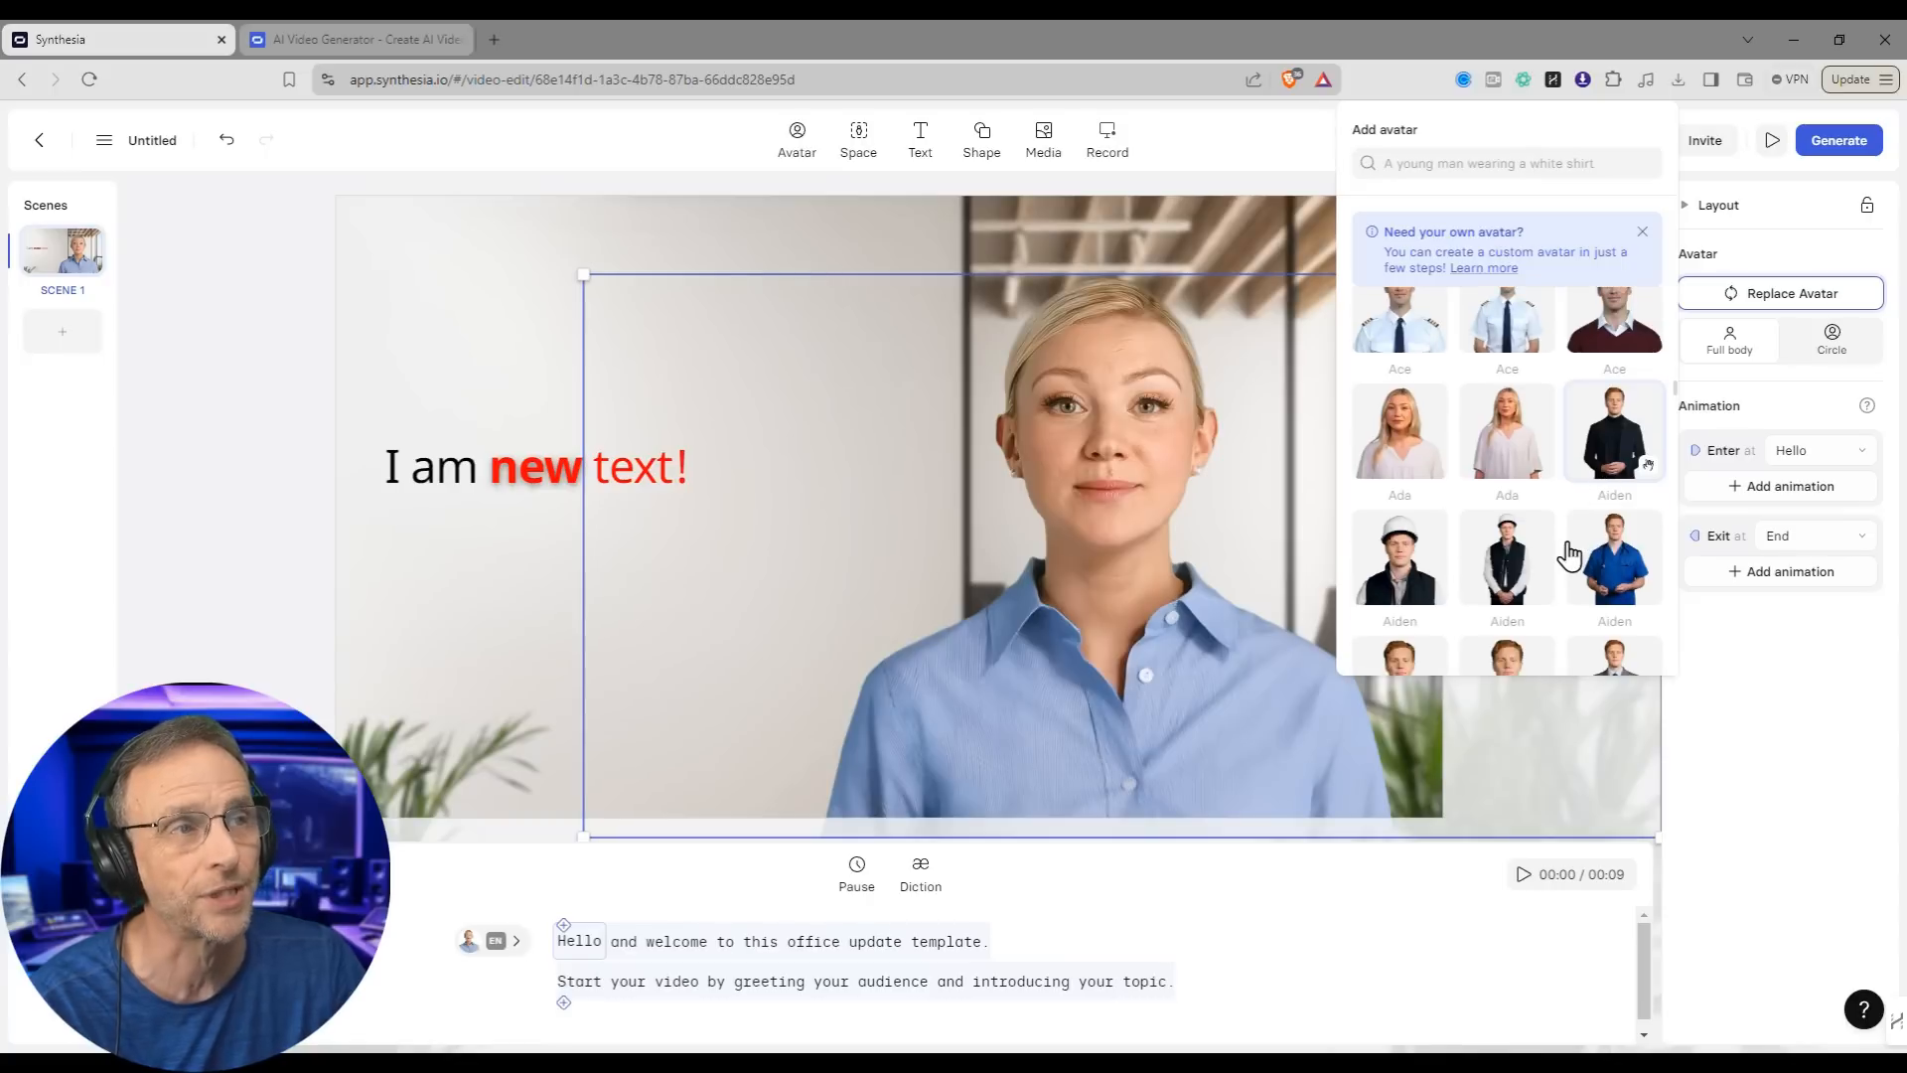
scroll(1550, 542, down, 2)
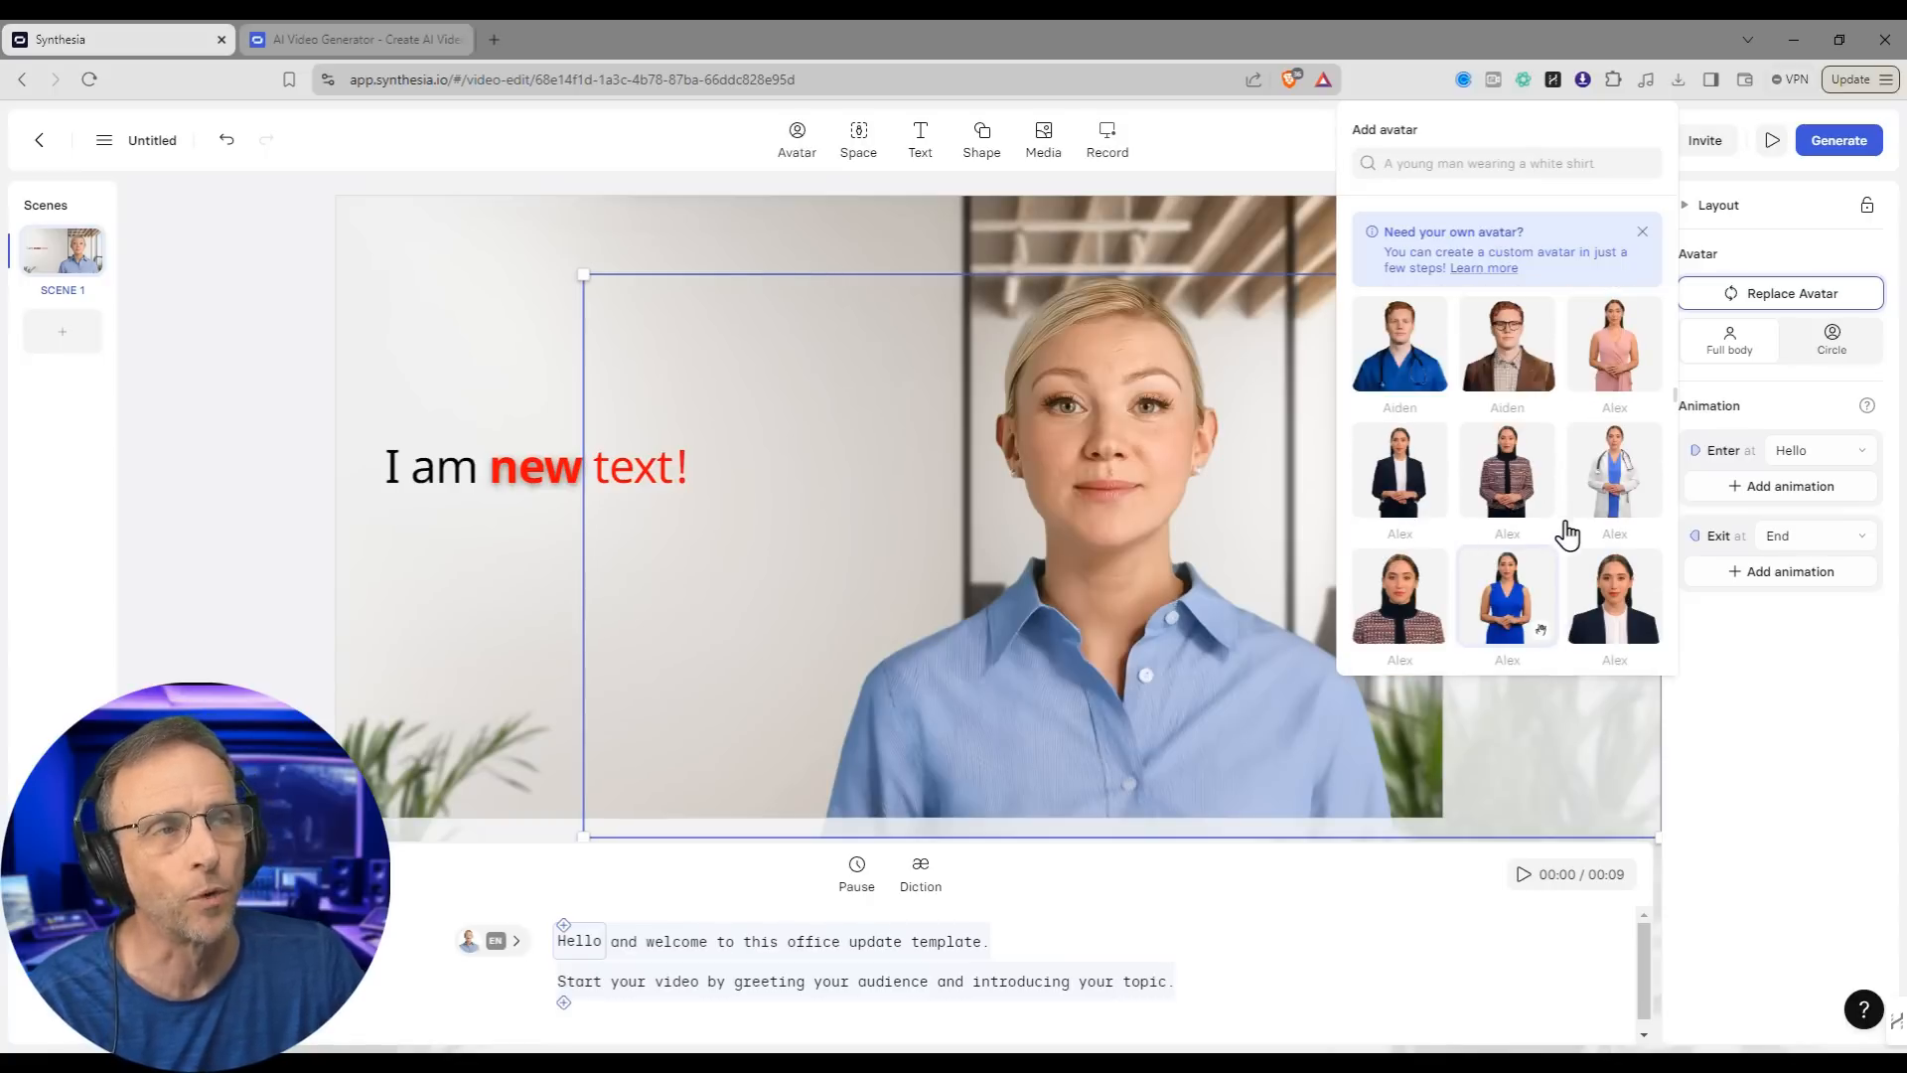
scroll(1574, 519, down, 3)
scroll(1519, 556, up, 10)
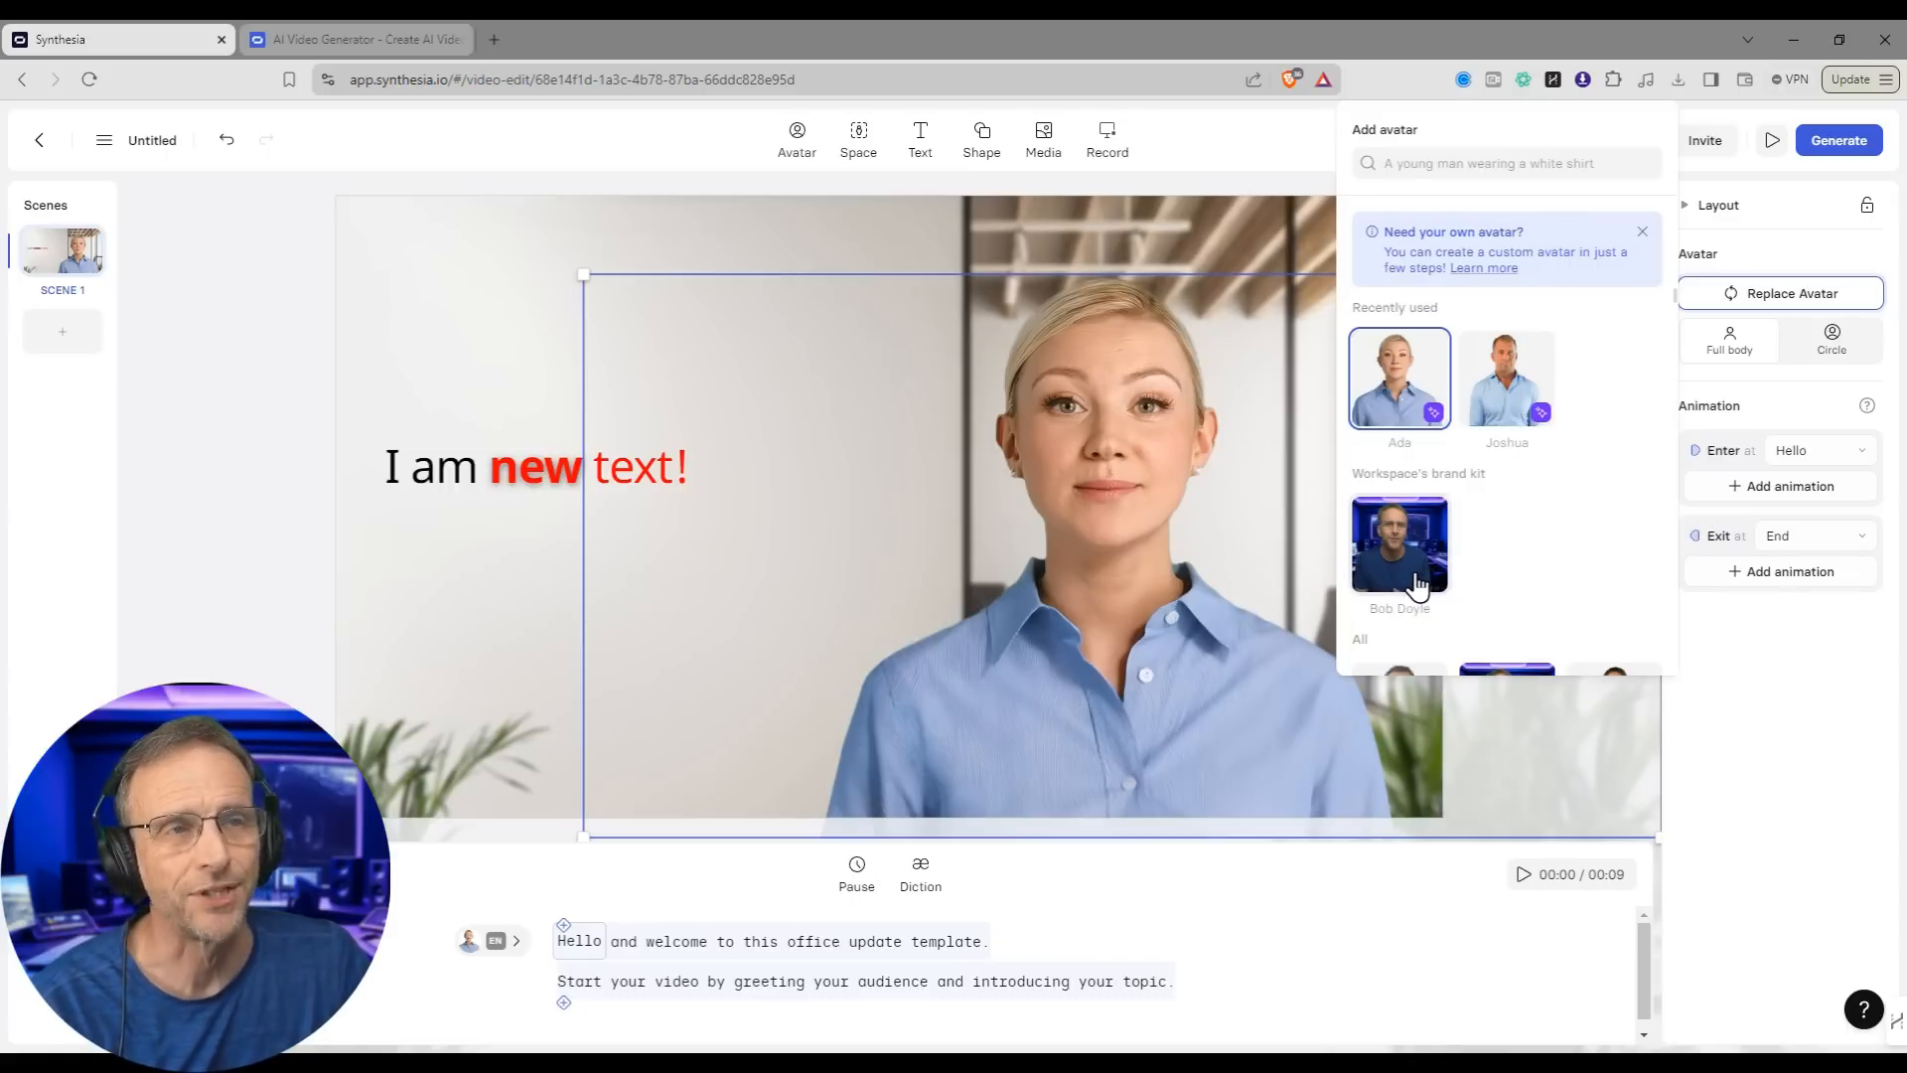
Step: Replace the avatar with the custom one from the workspace's brand kit, crop it to a circle, shrink it and move it up
click(1415, 576)
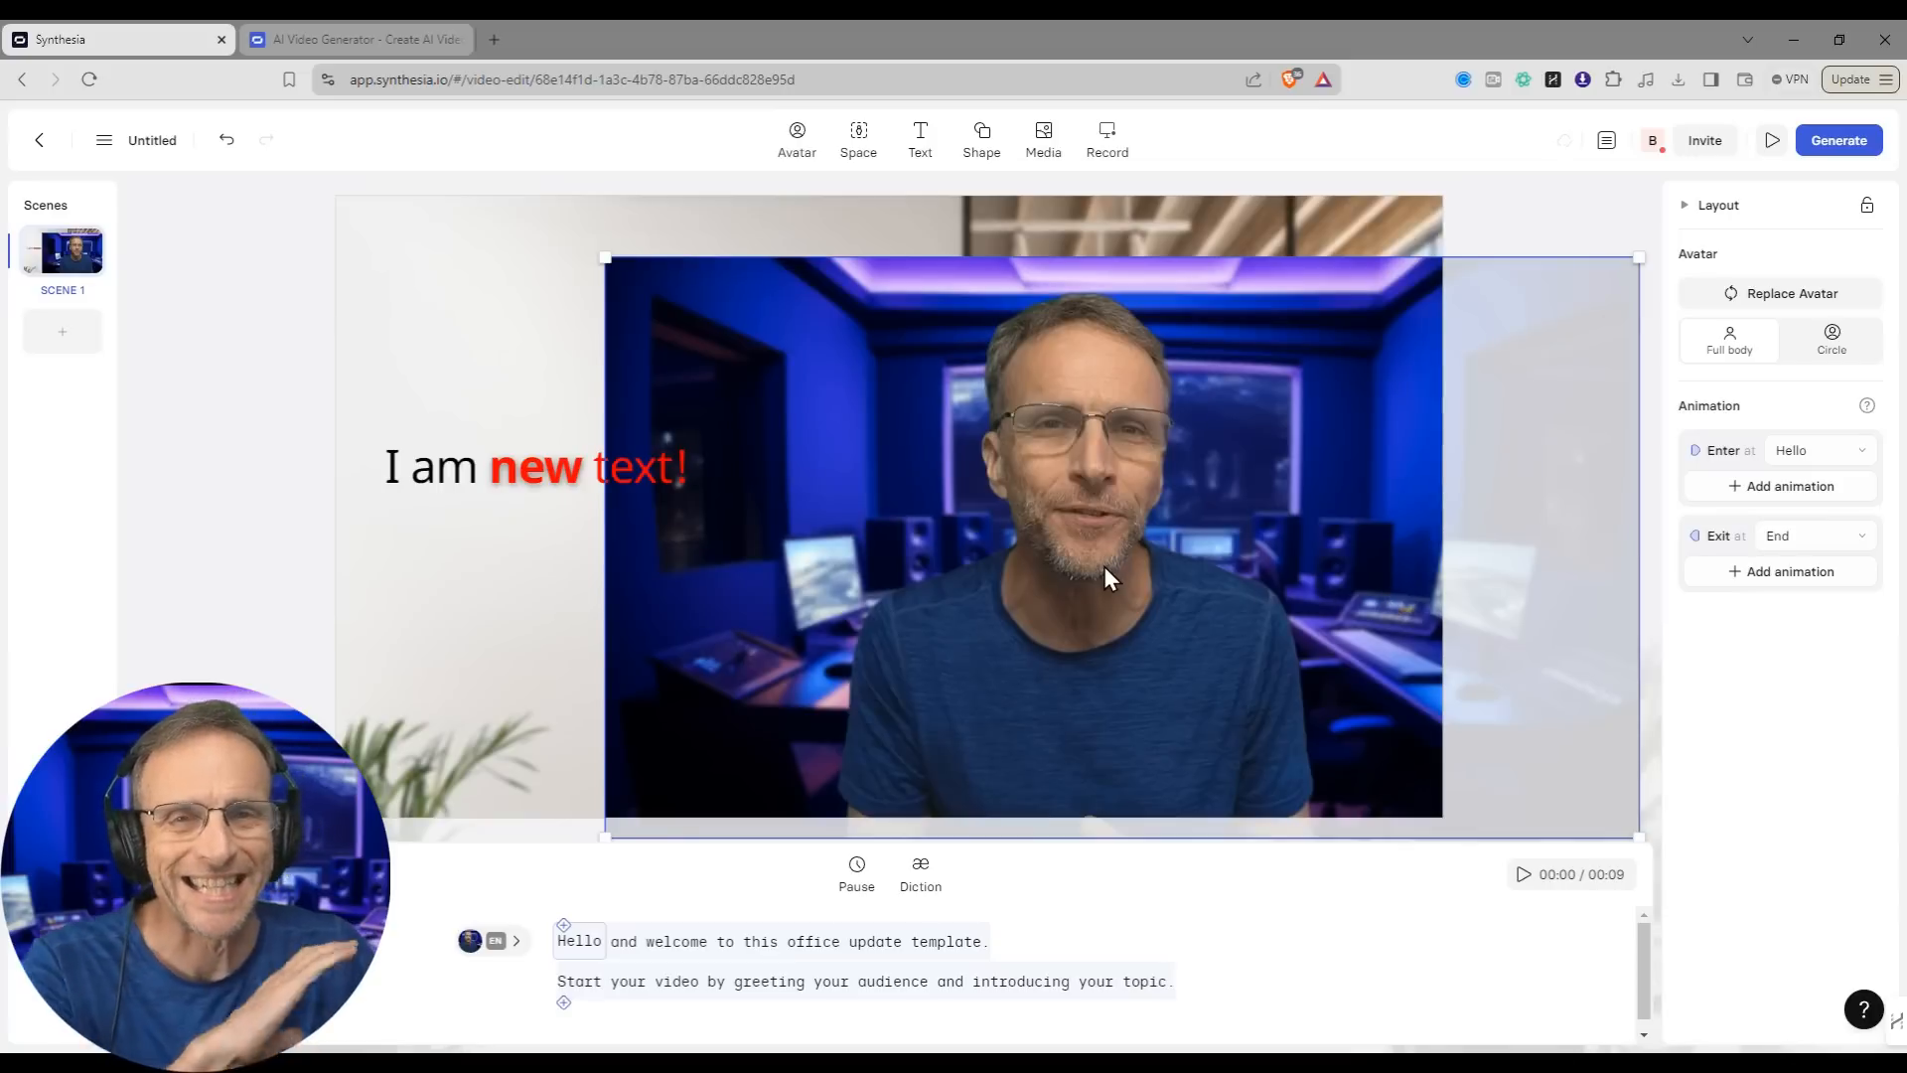
click(1818, 338)
drag(1390, 646, 1307, 720)
drag(1128, 586, 1139, 518)
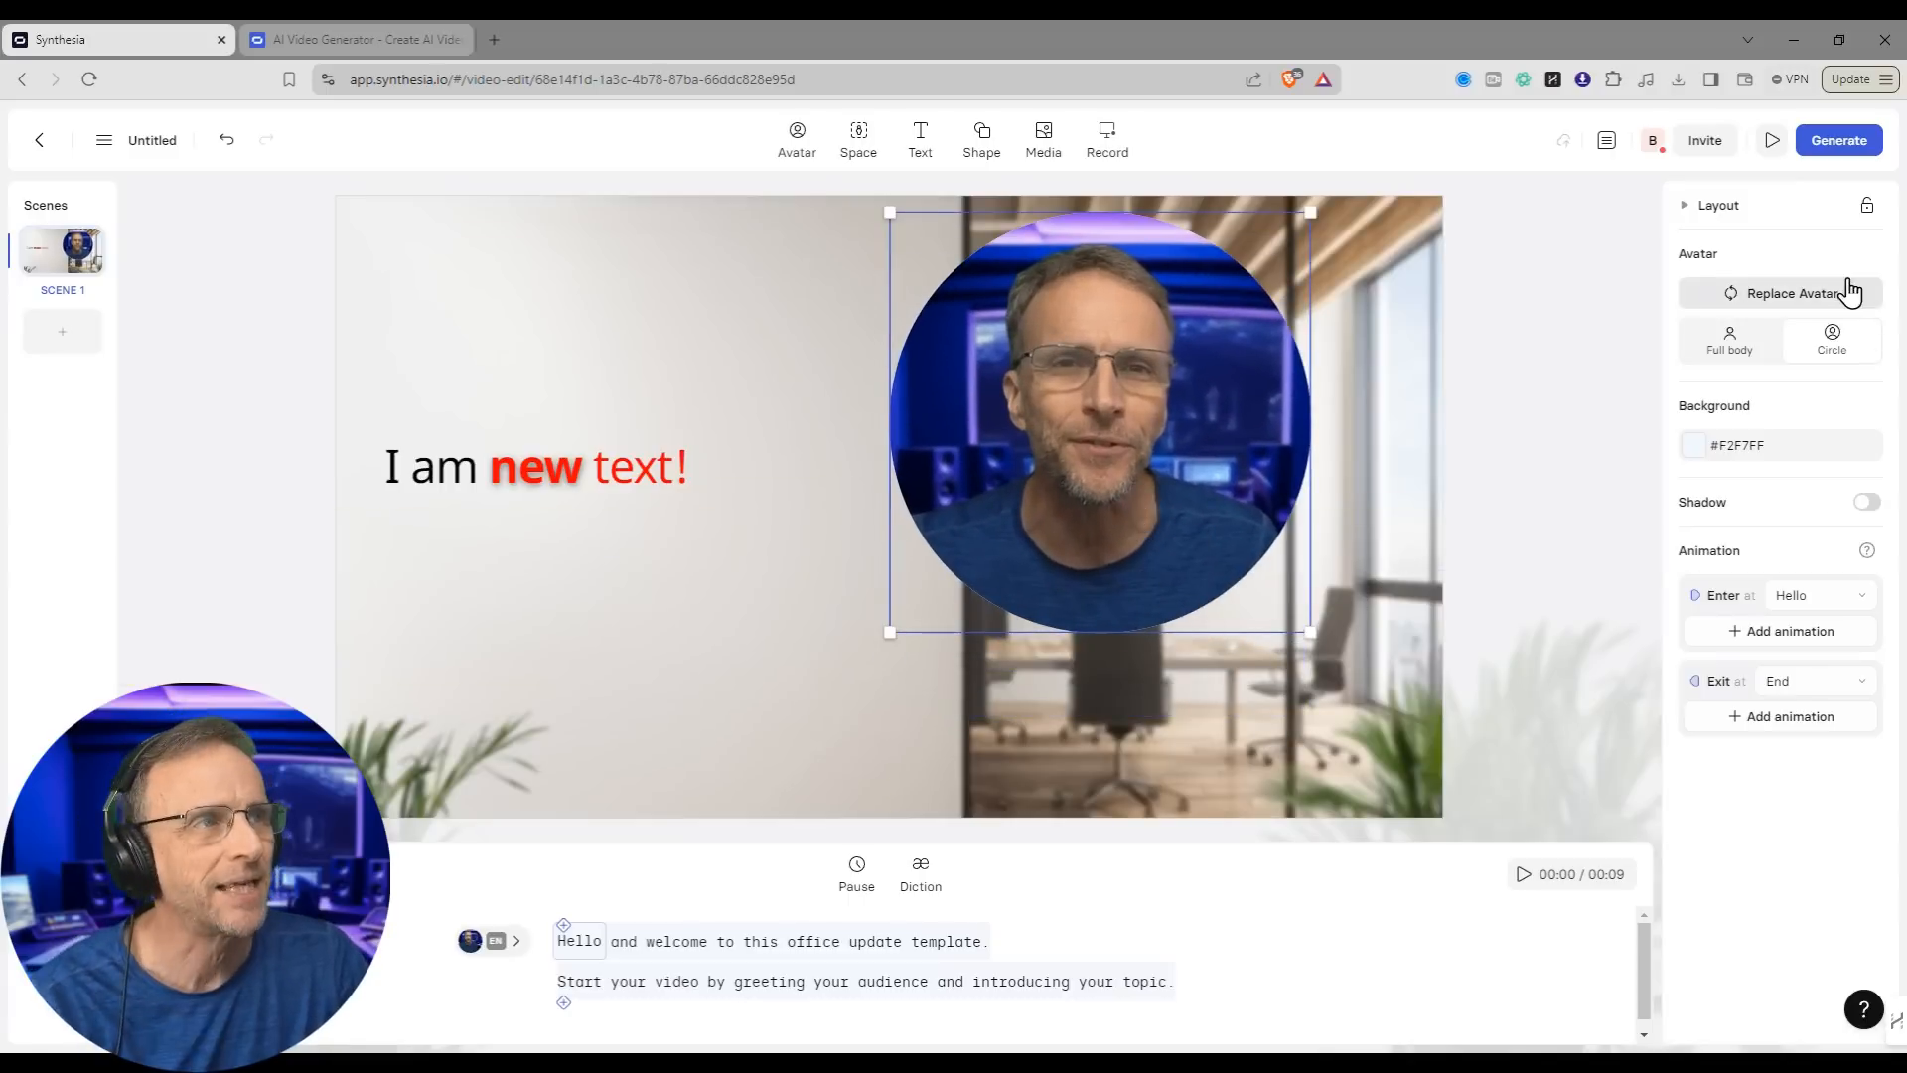
Step: Replace the avatar with Francesca in the white T-shirt and show her as full body
click(1794, 297)
scroll(1445, 427, down, 5)
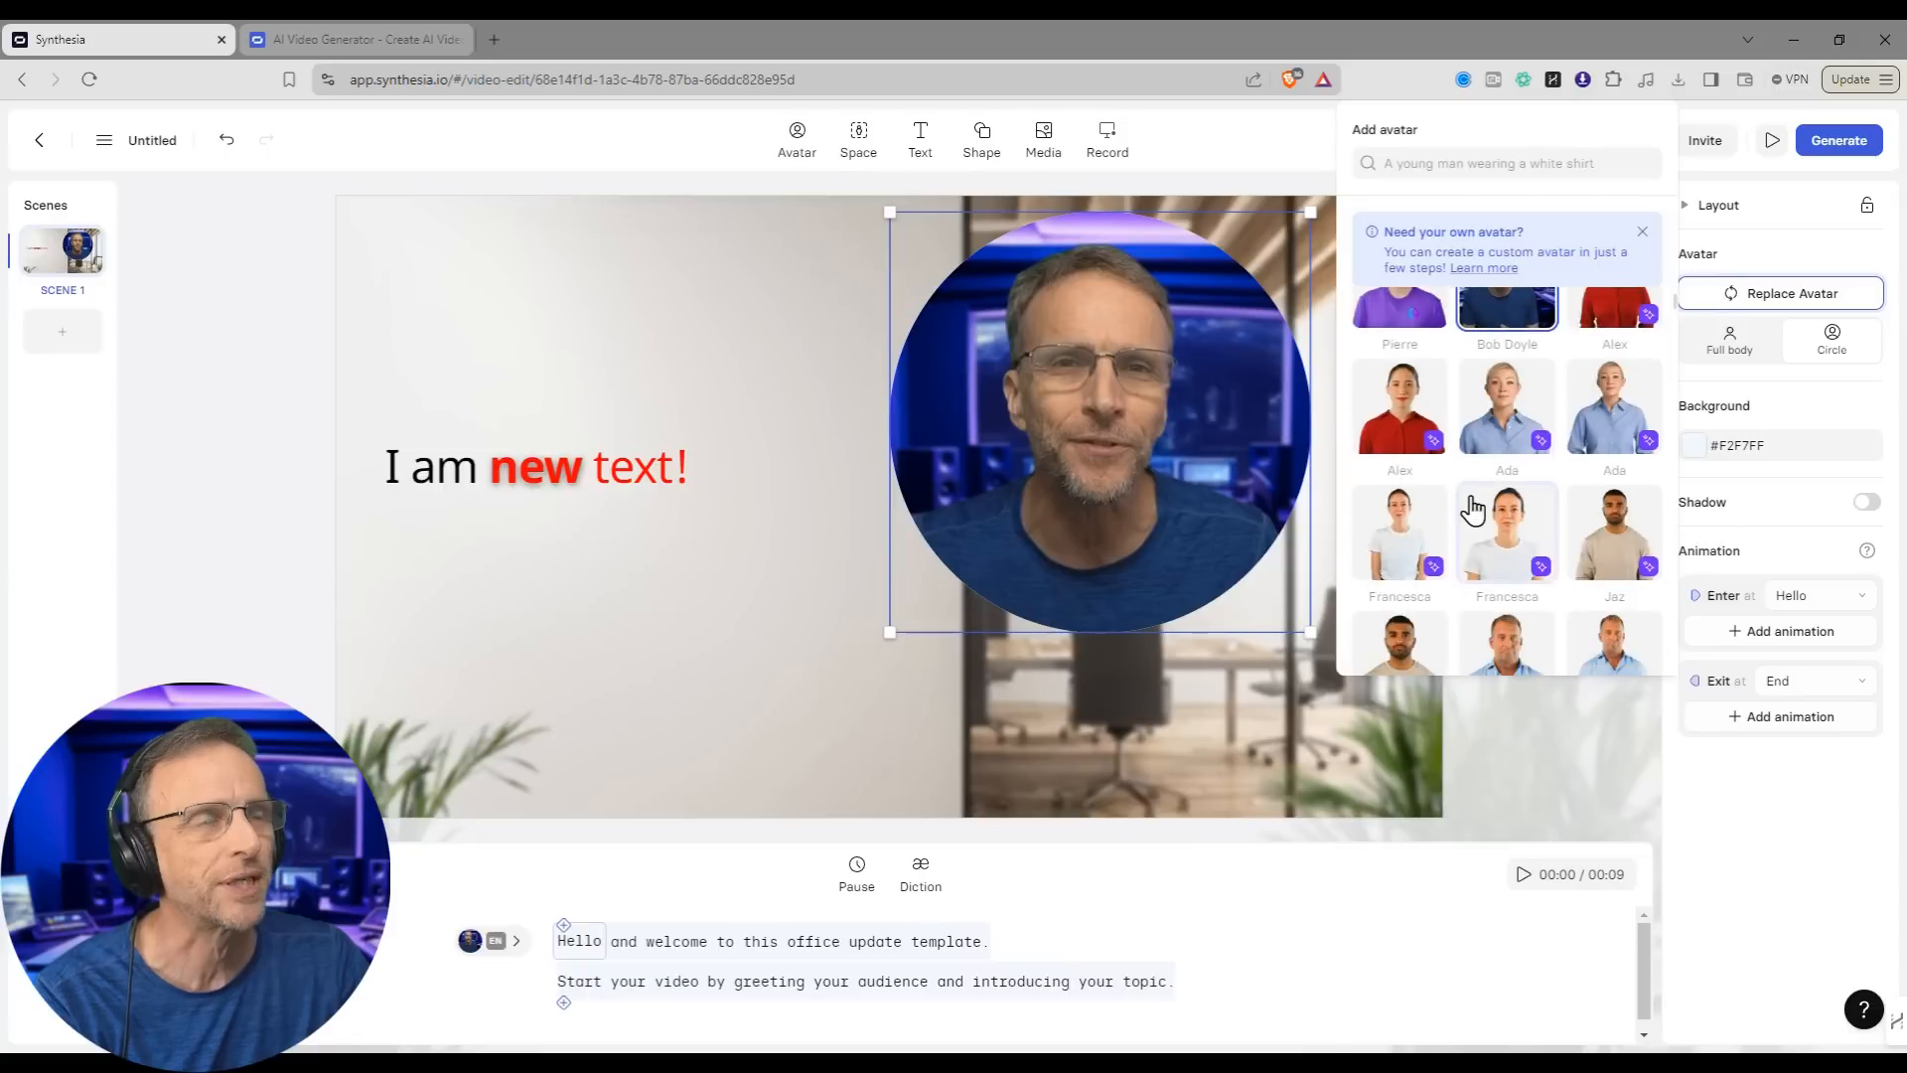
scroll(1510, 537, down, 3)
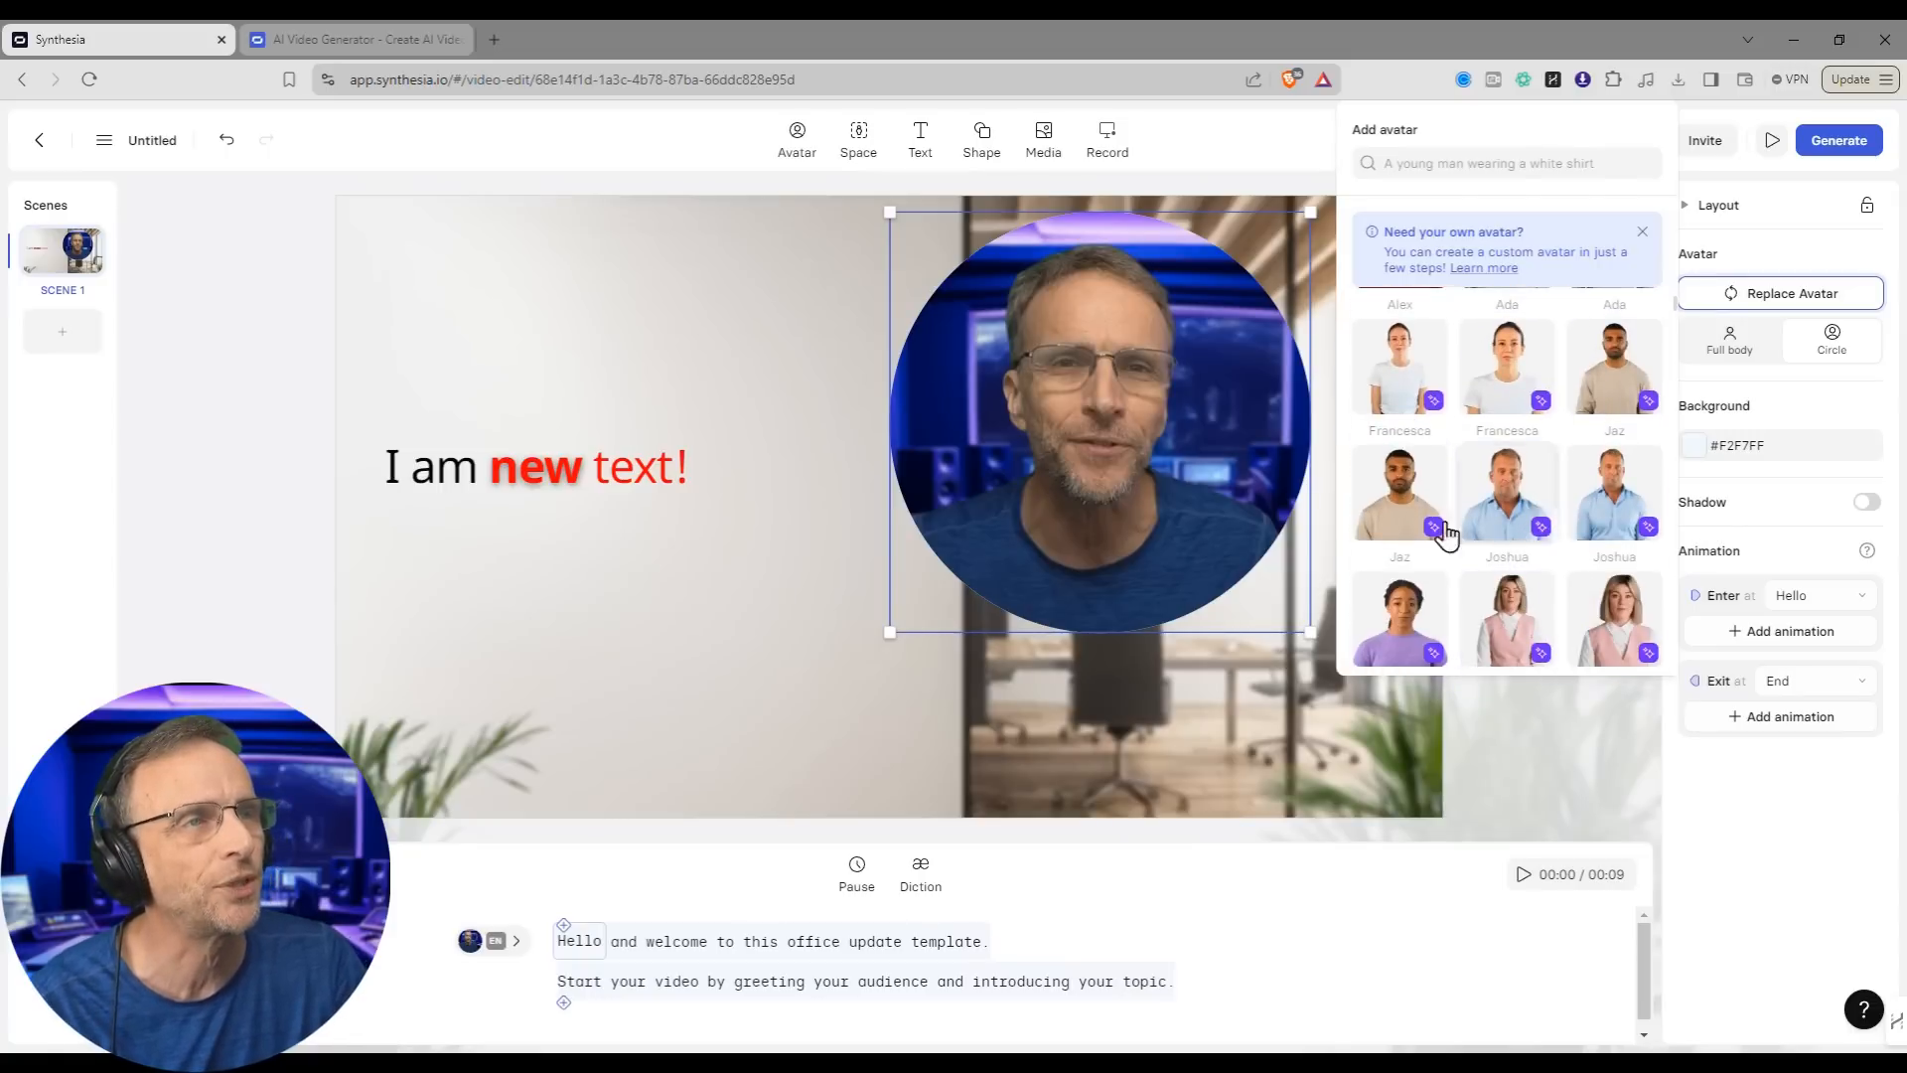
click(1401, 373)
click(1730, 346)
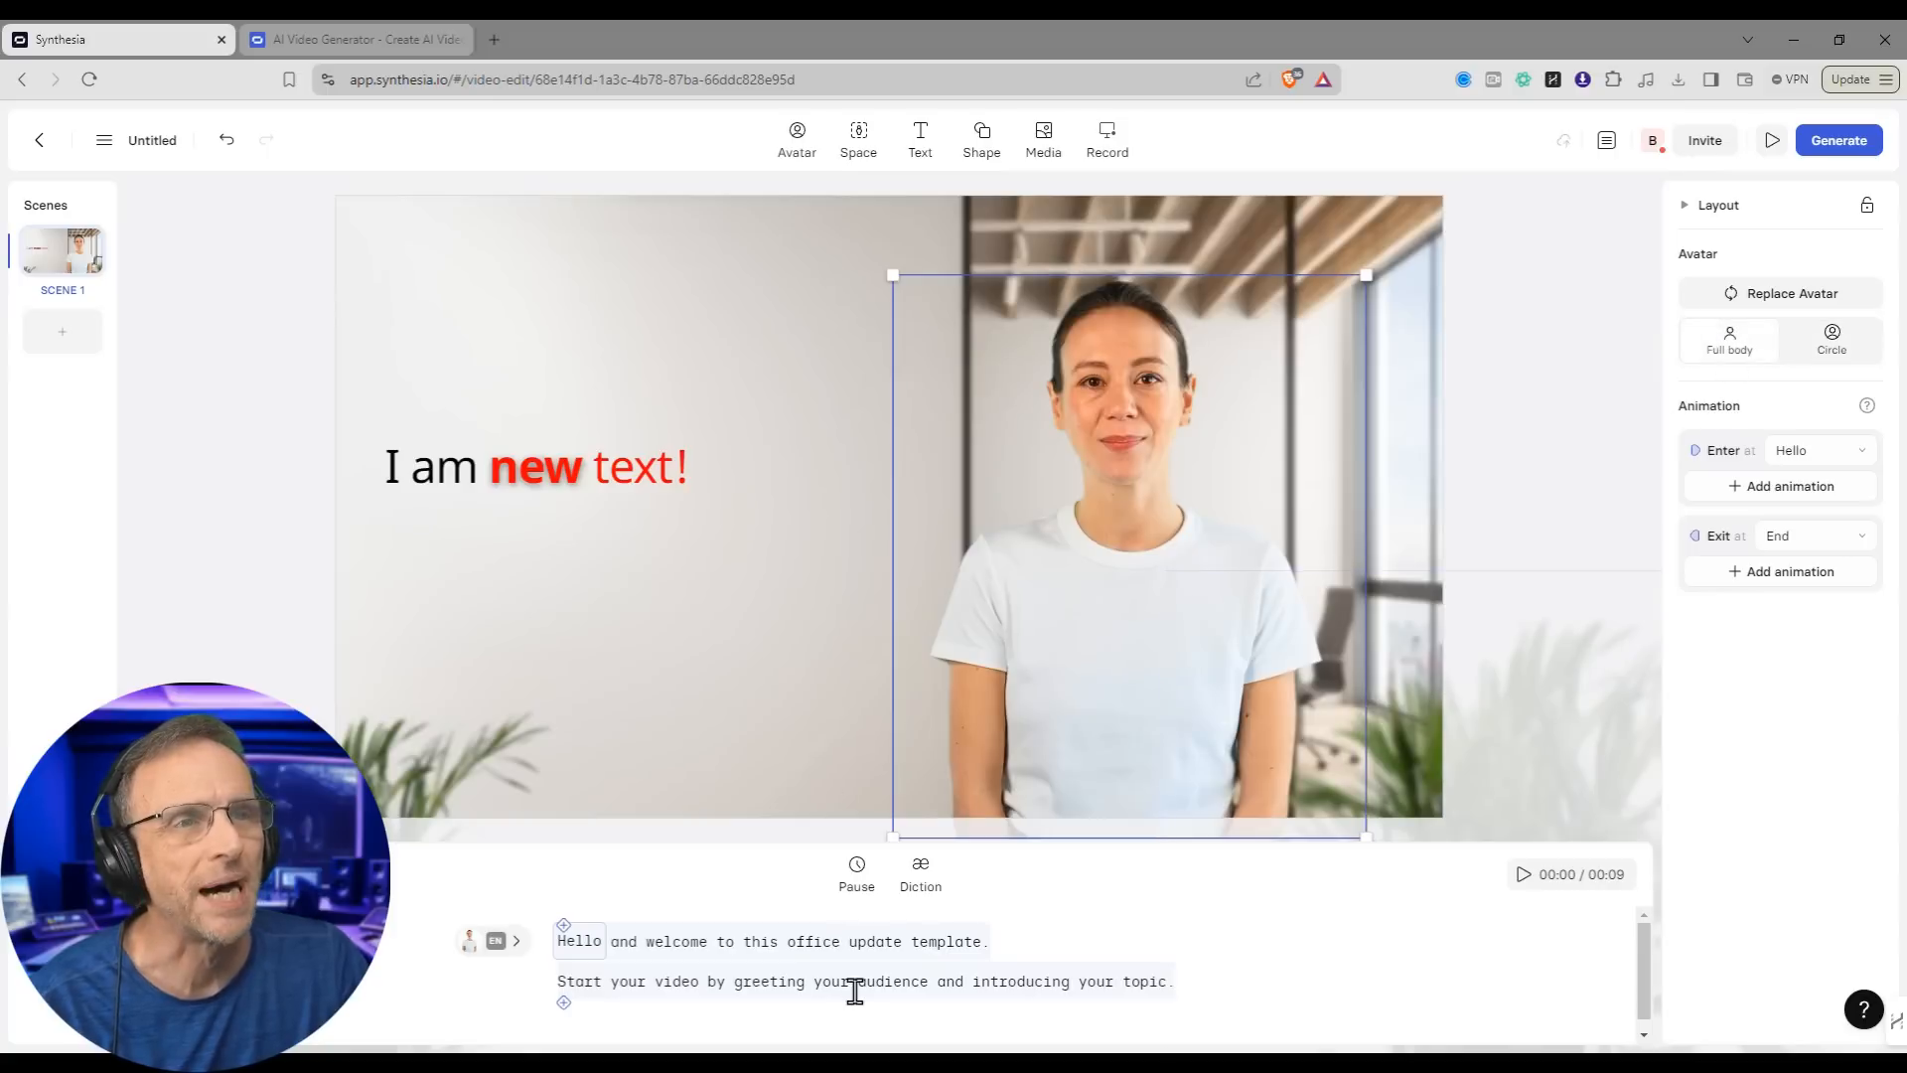
Step: Replace the whole scene script with "Hi! HEre's a little secret. My name isn't really Francesca at all"
click(575, 950)
drag(563, 946, 1188, 987)
key(BackSpace)
text(Hi! HEre's a little secret. My name isn't)
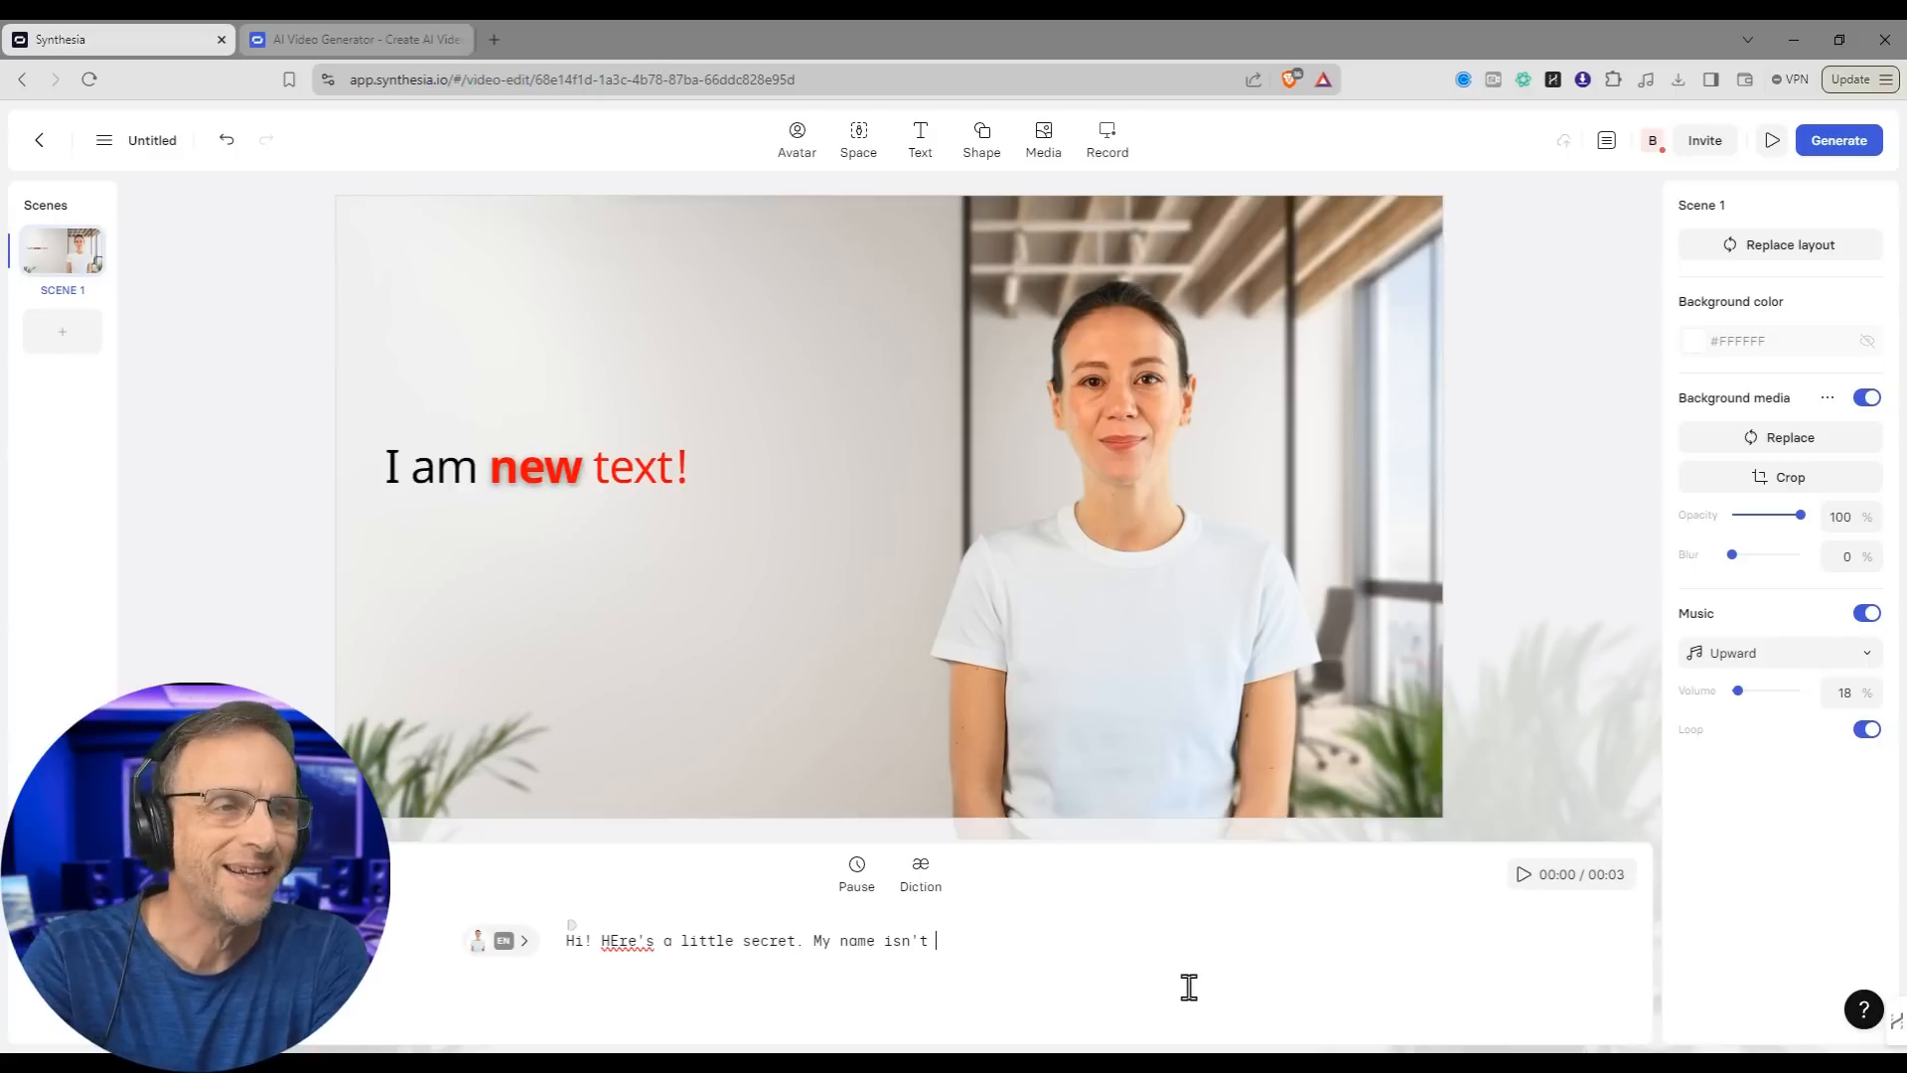
text(really Frans)
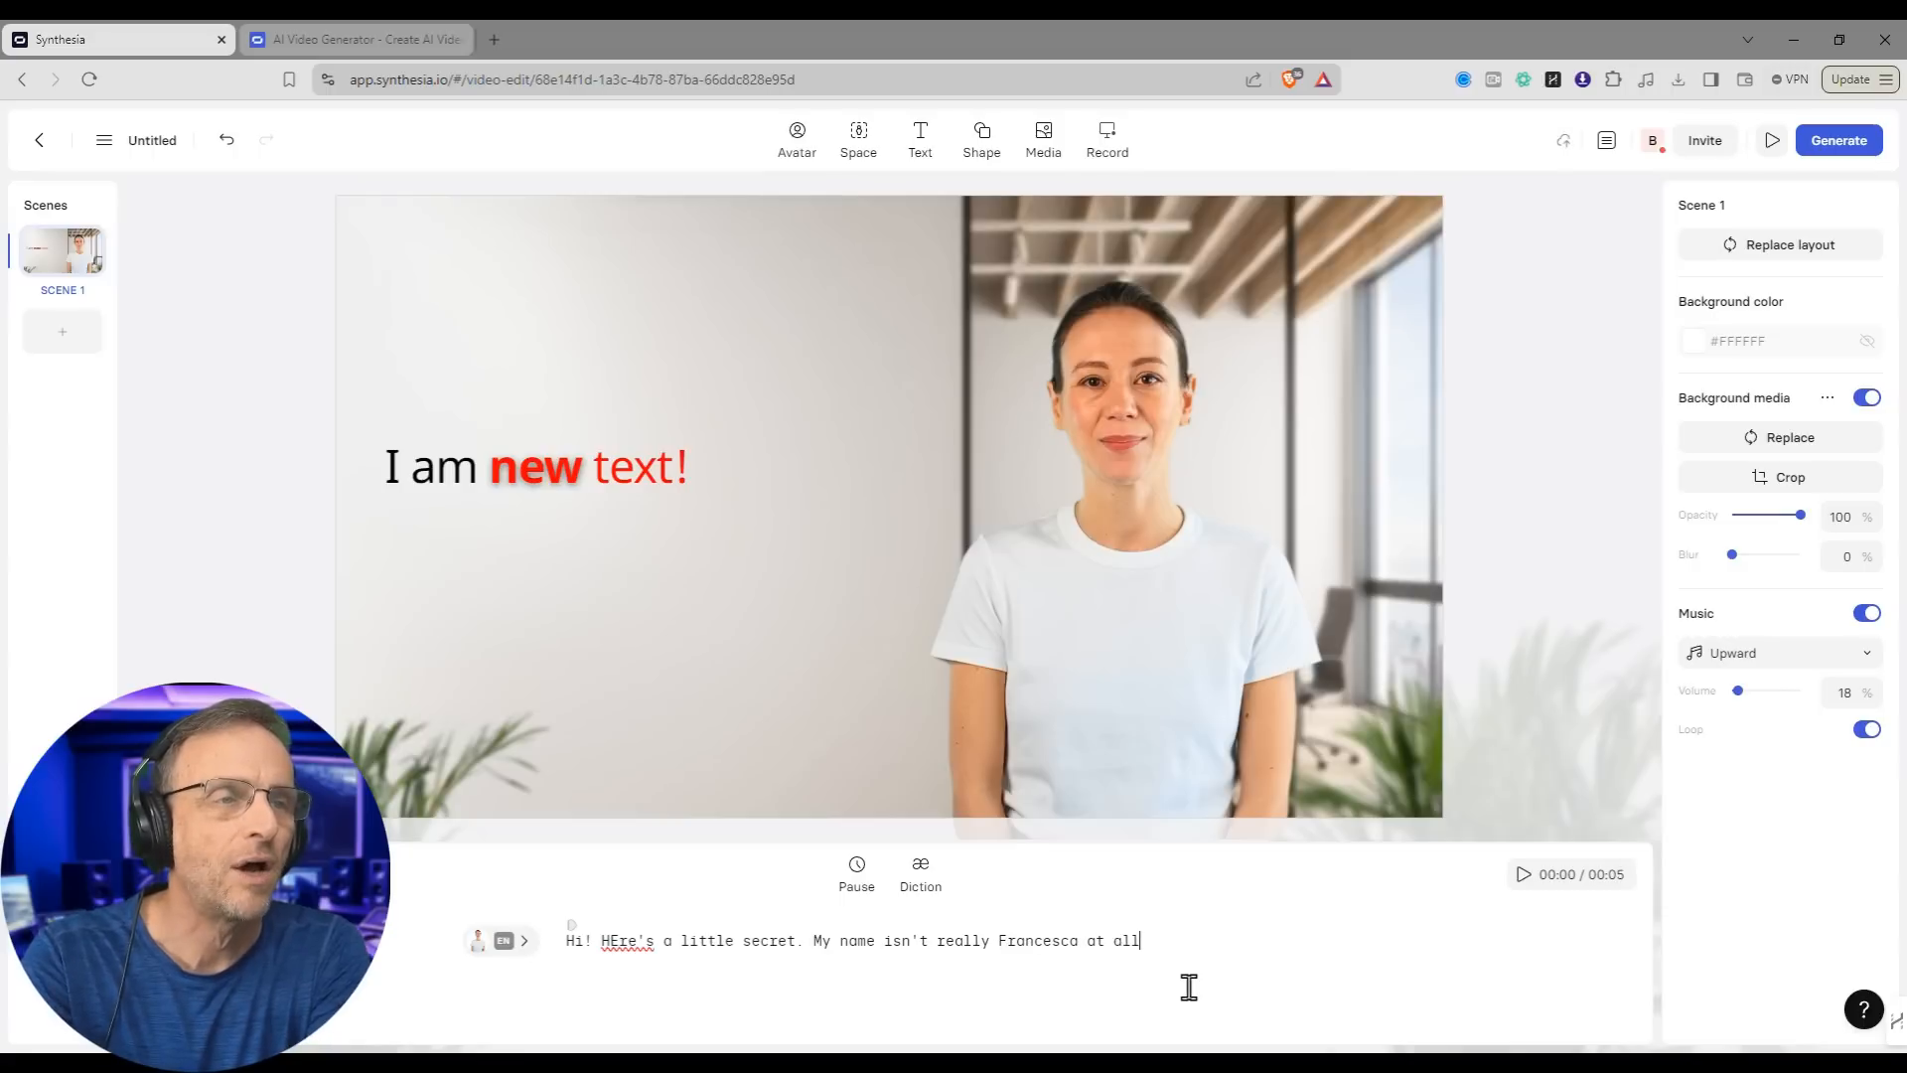
Step: Continue the script: "! They made that up to protect my identity. That's right, I'm part of the Witness Protection program. Oops! Probably shouldn't have said that!"
text(! They mo)
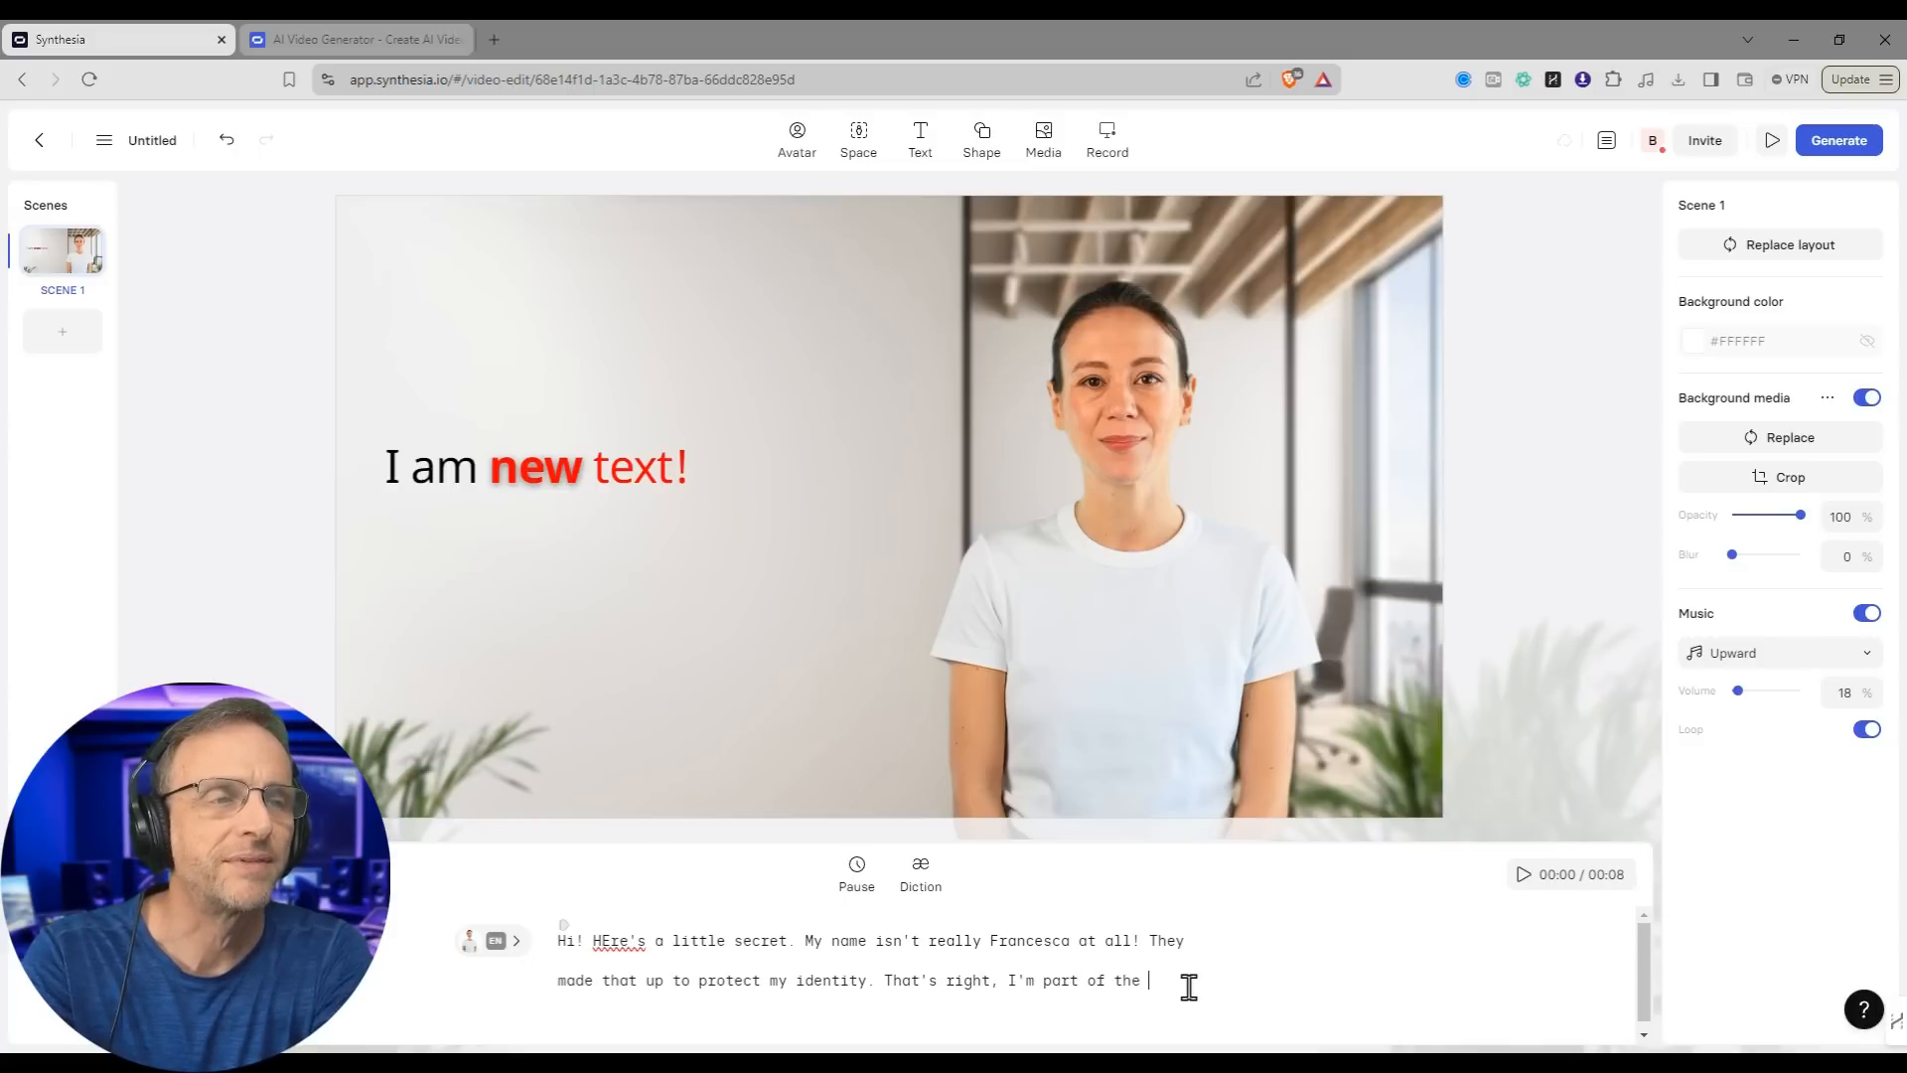
text(tness Protection program.)
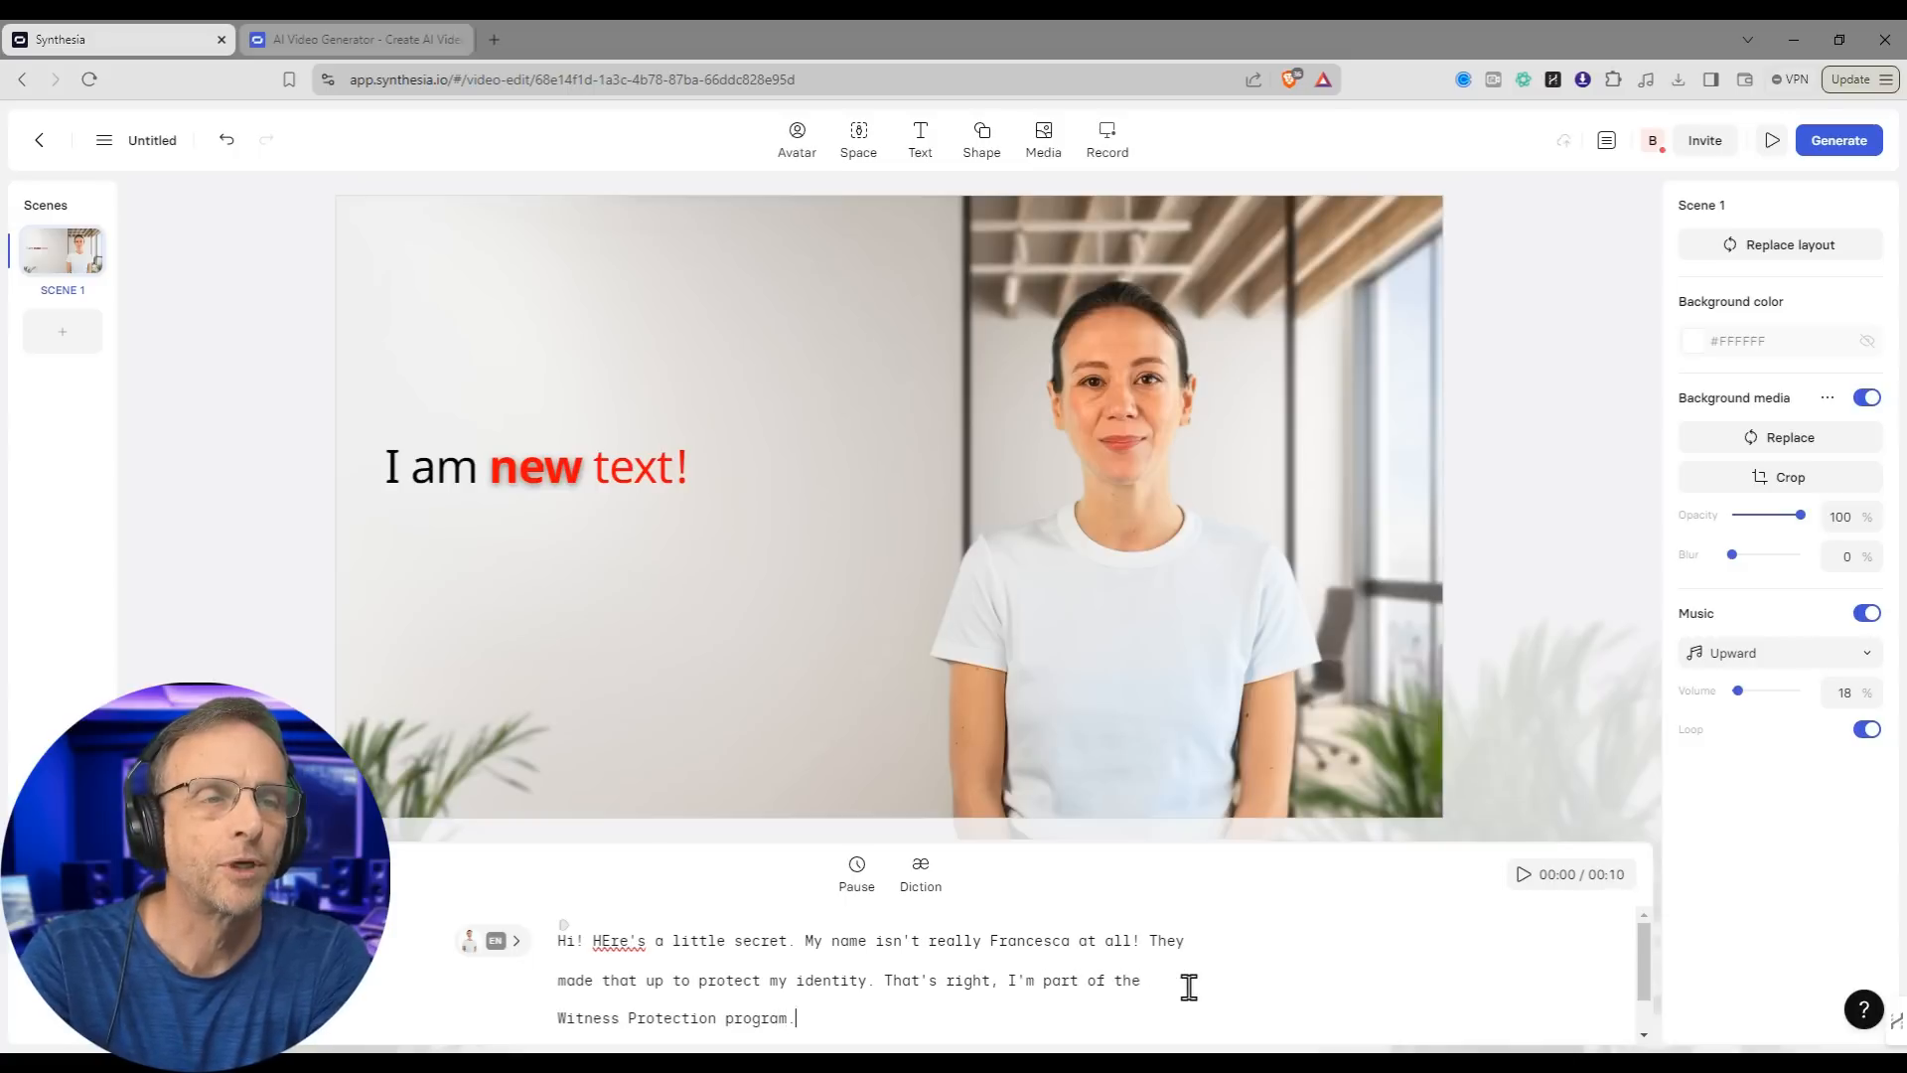
text( Oops! Probably)
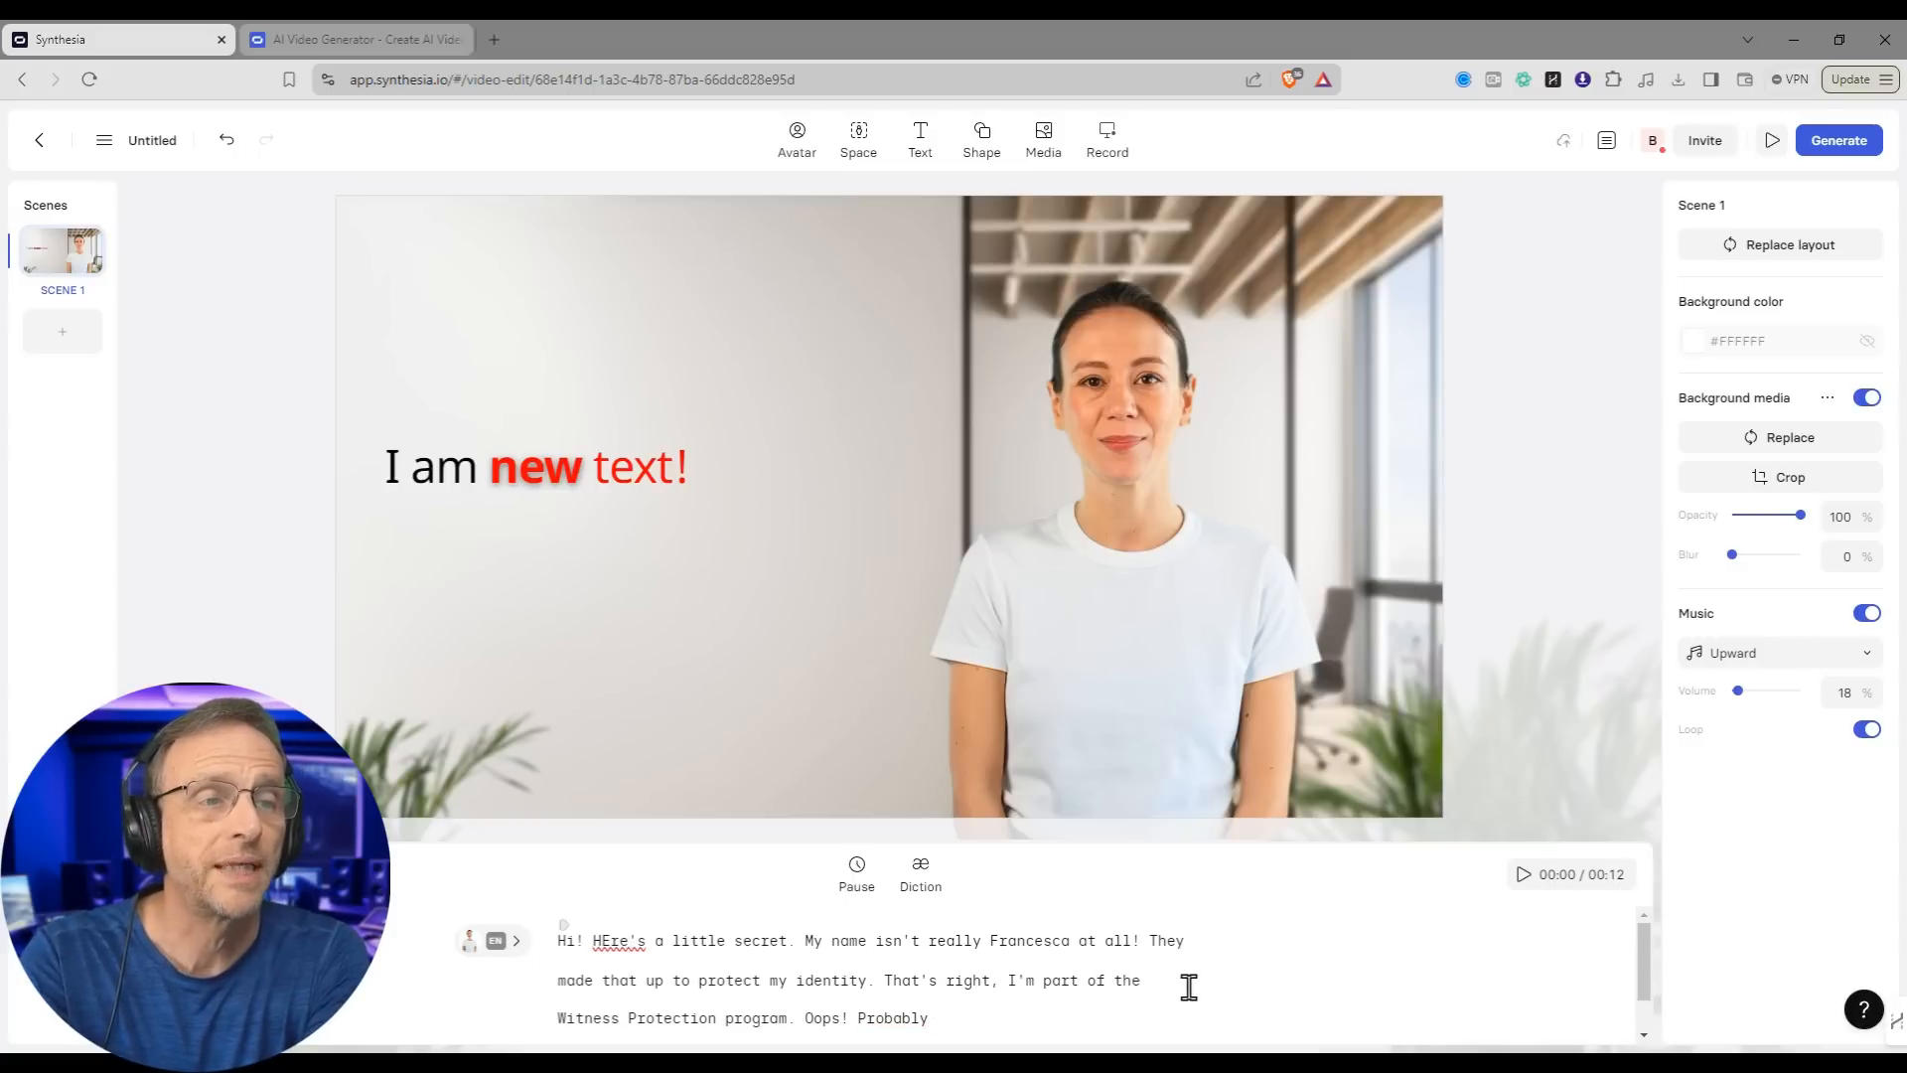
text(b  that!)
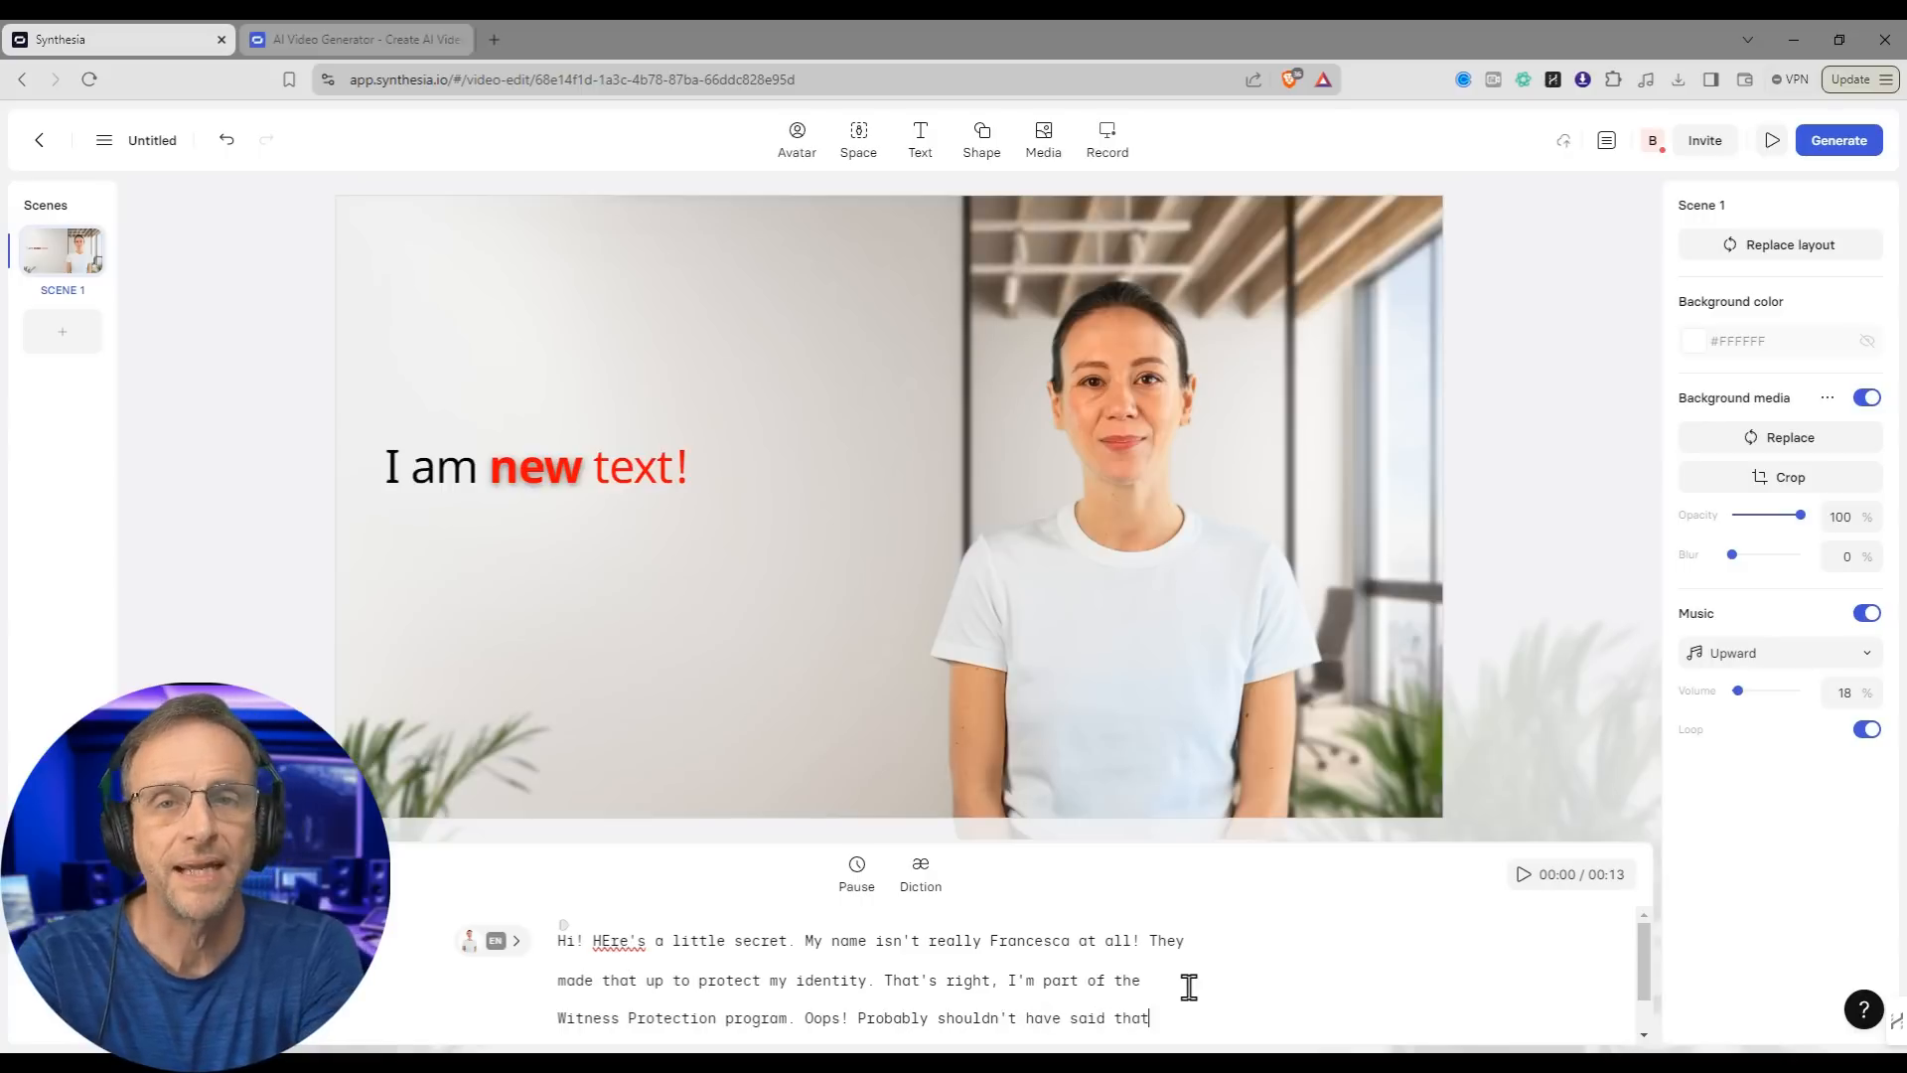
Step: Check the script's speaker and voice options and play the scene preview
click(499, 945)
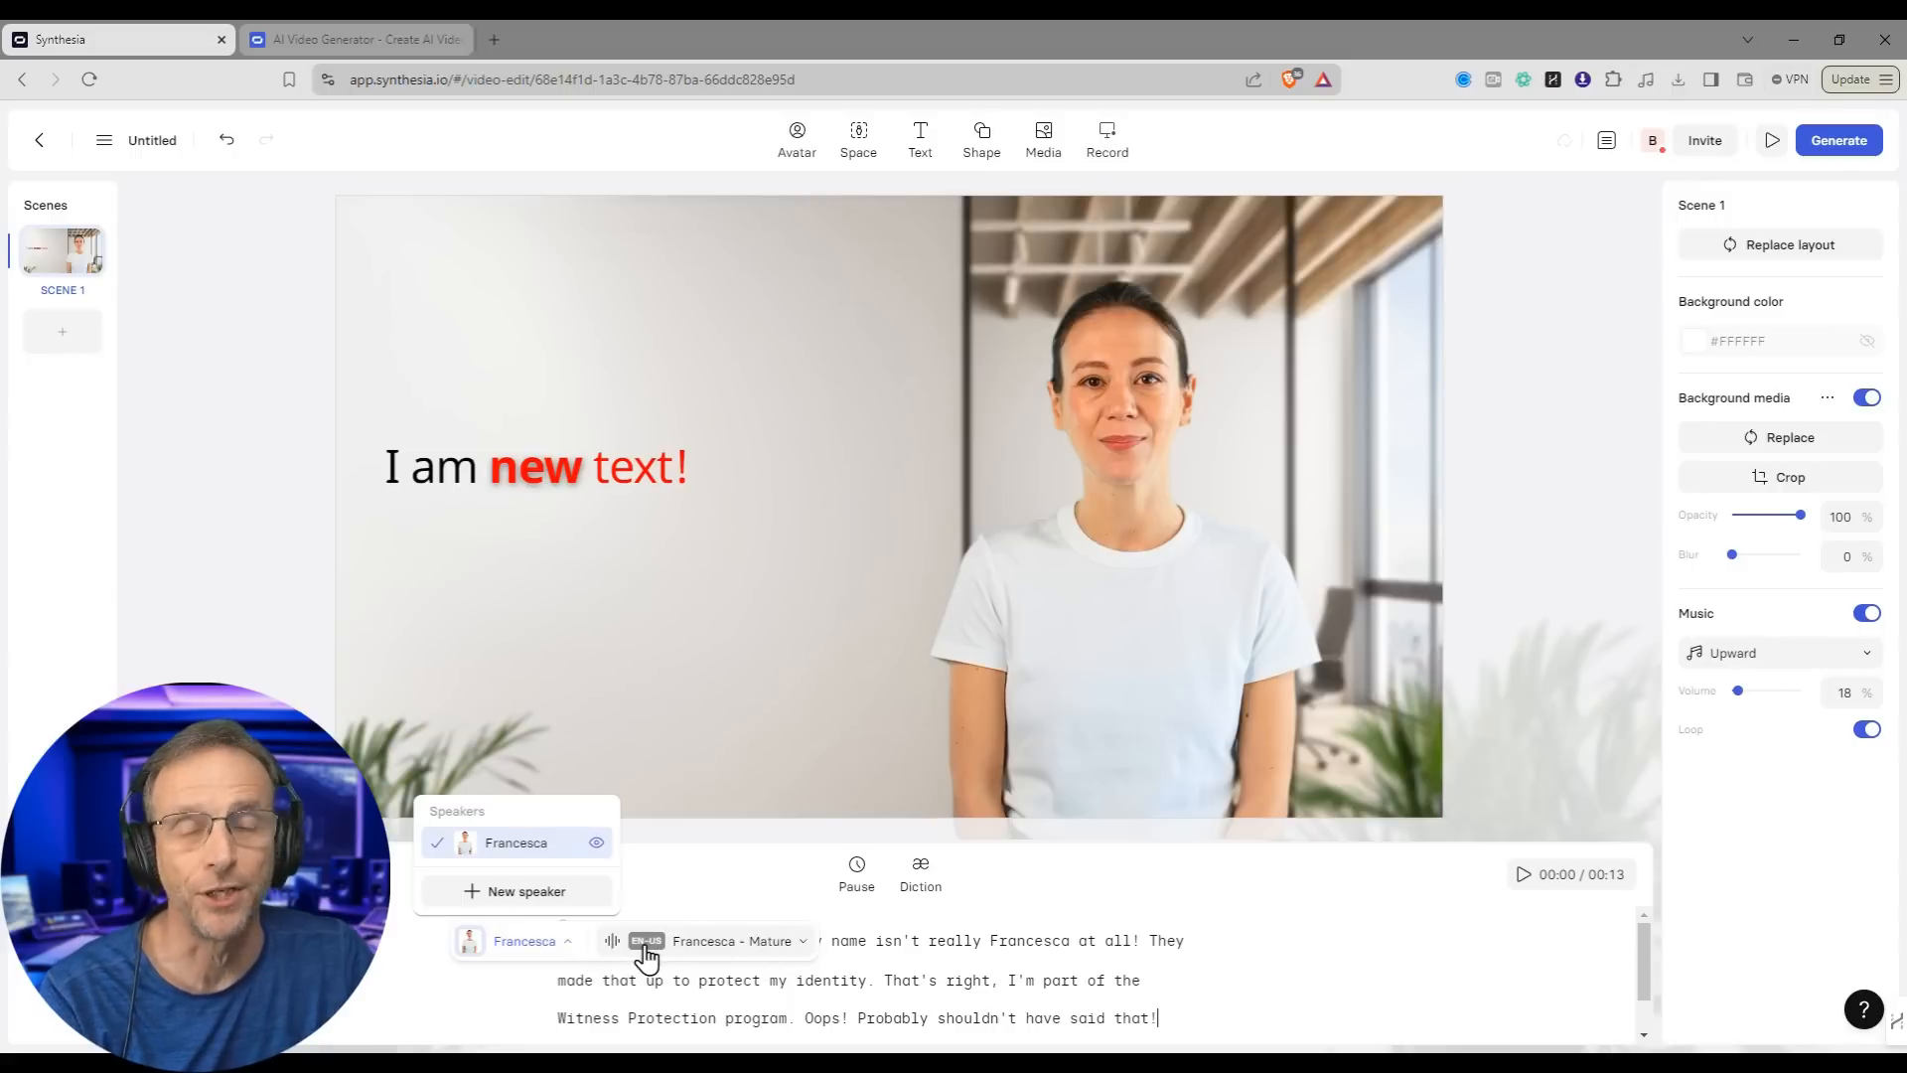
click(1526, 878)
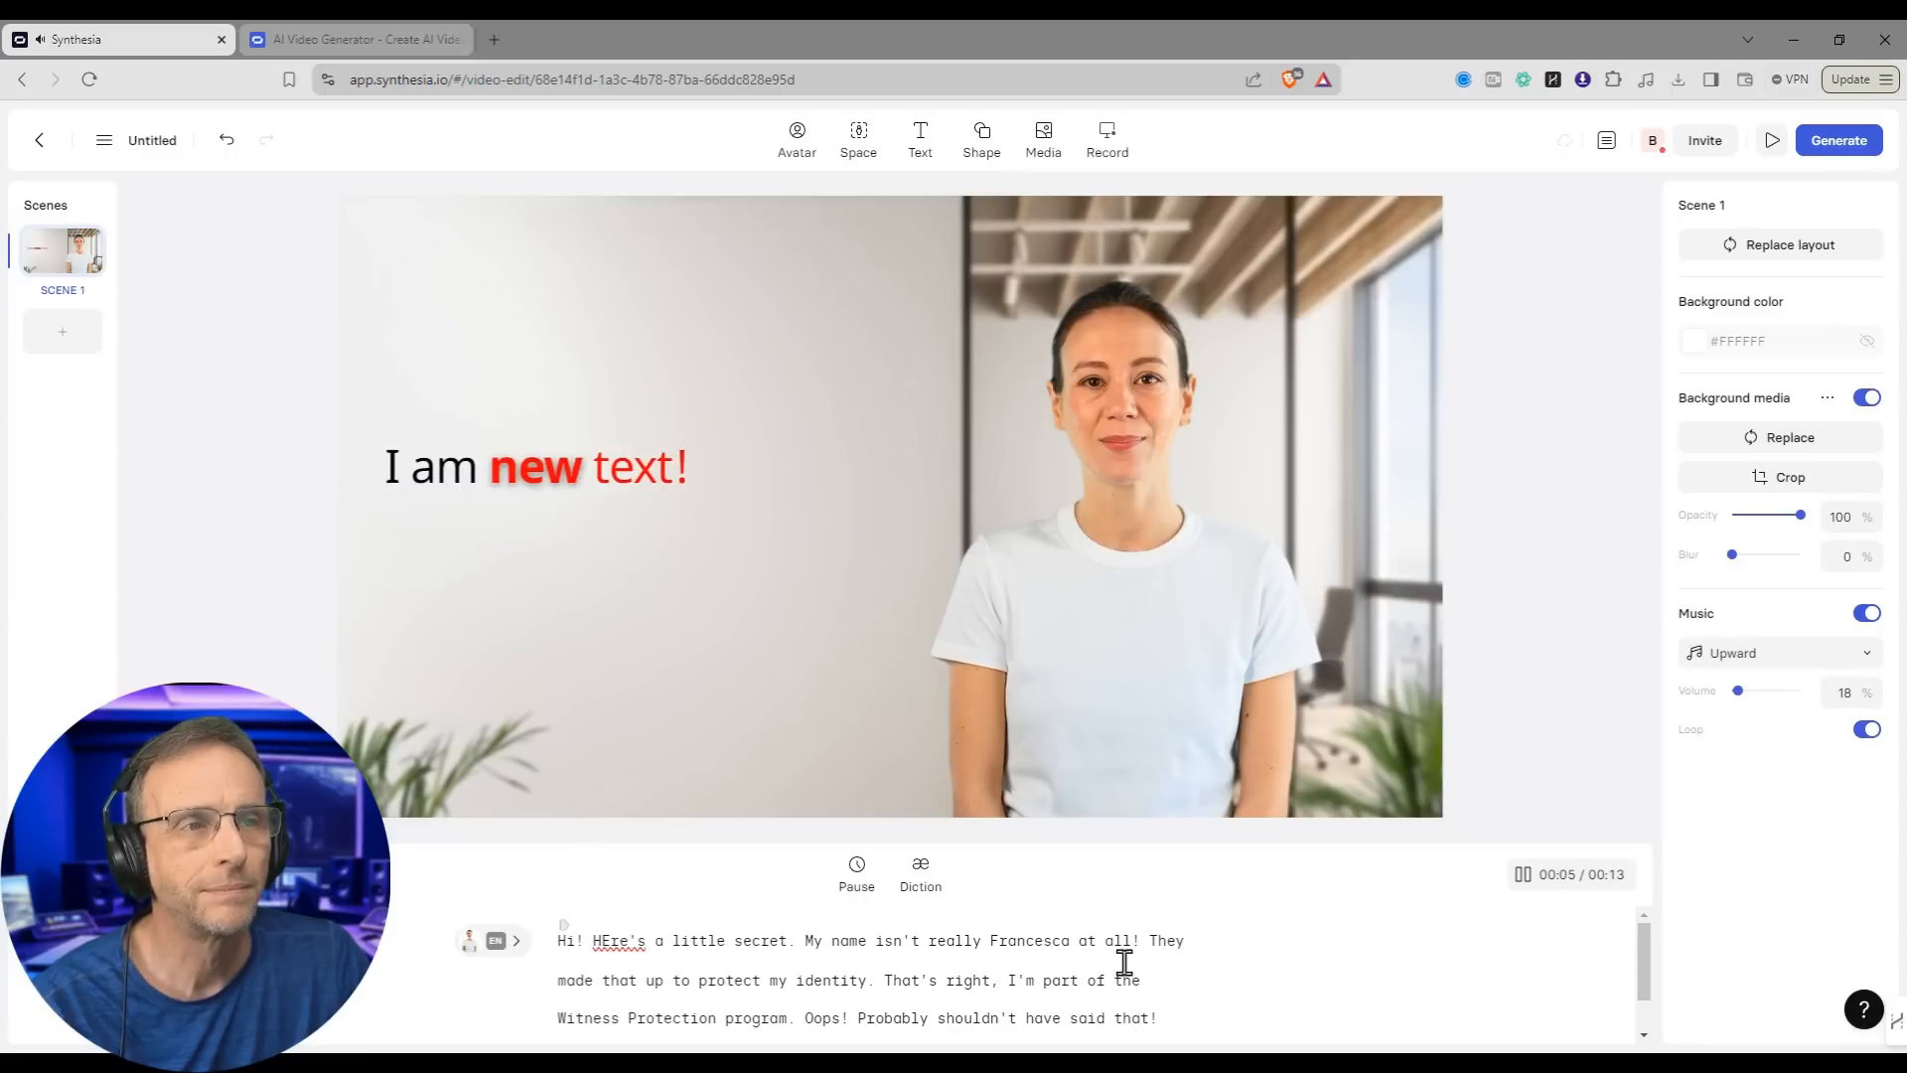
scroll(1157, 946, down, 1)
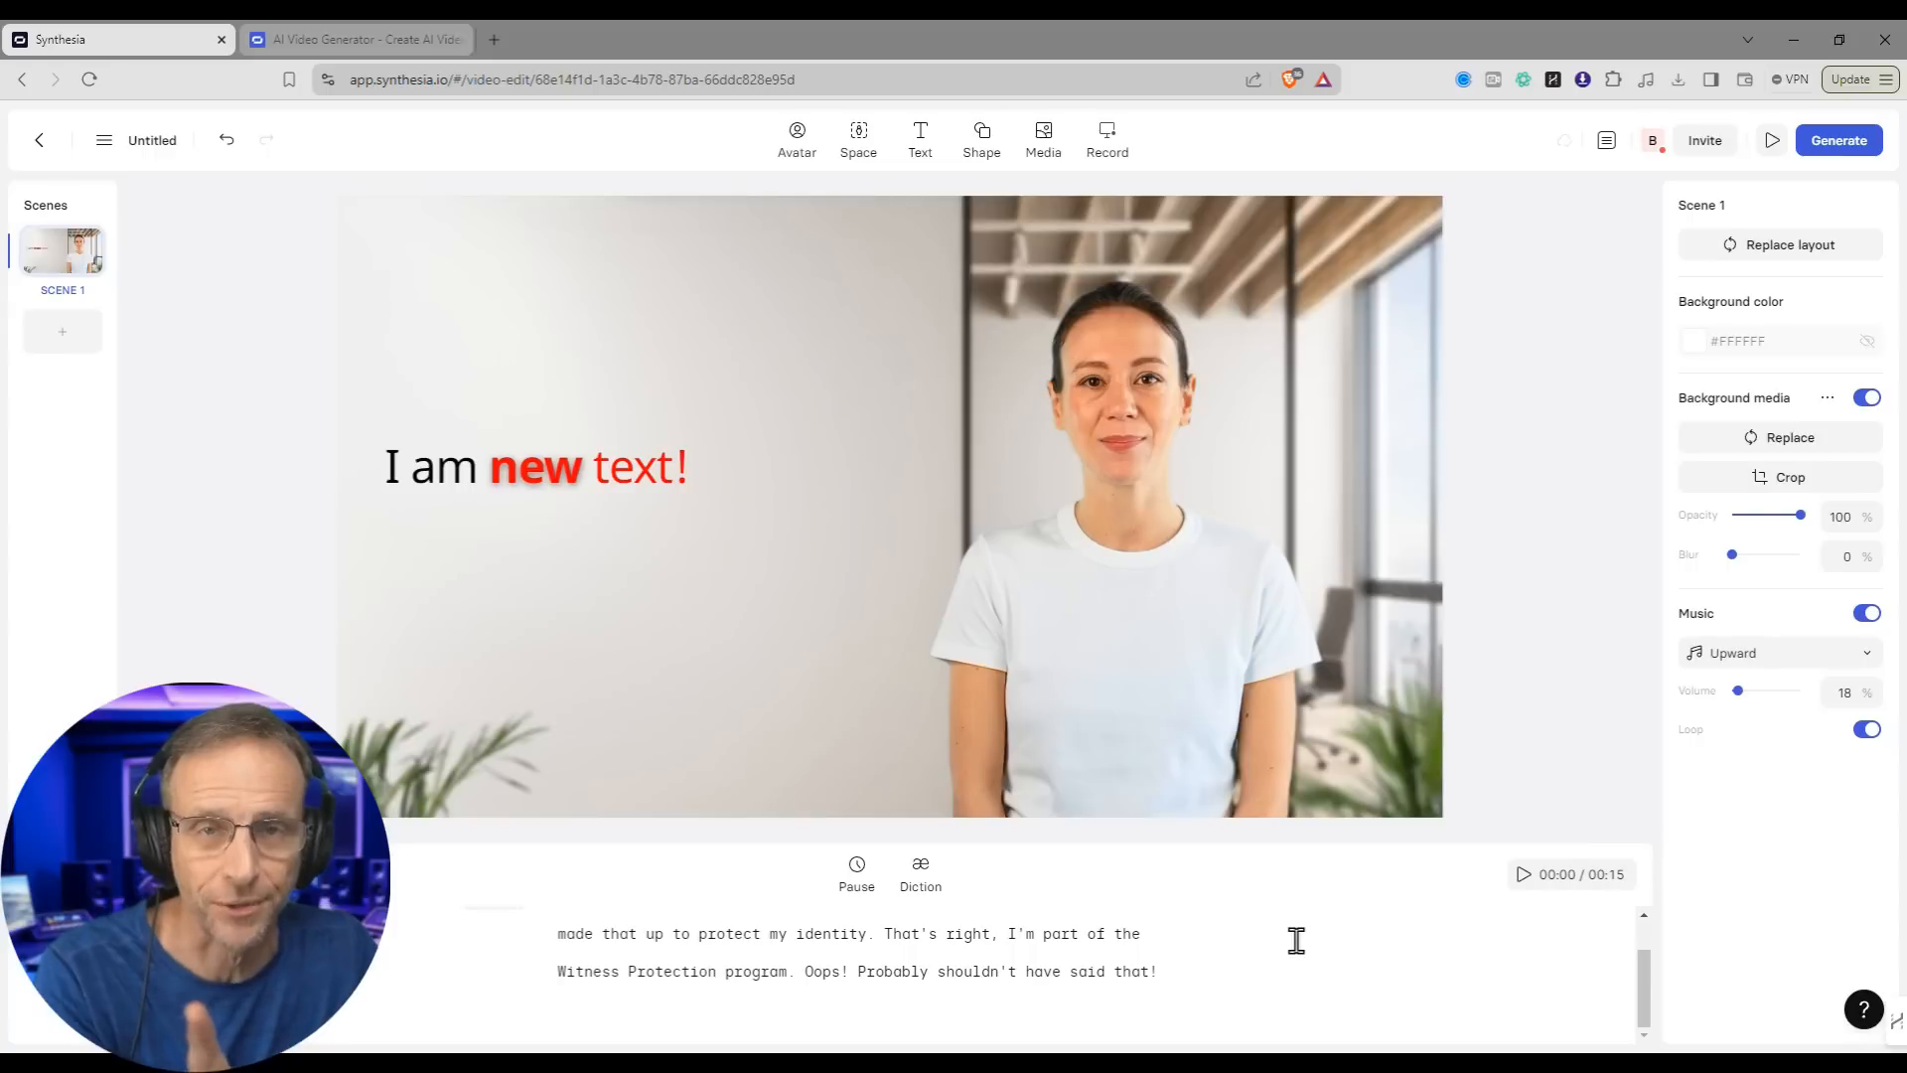
Step: Examine the title's text settings and its enter and exit animations
click(576, 475)
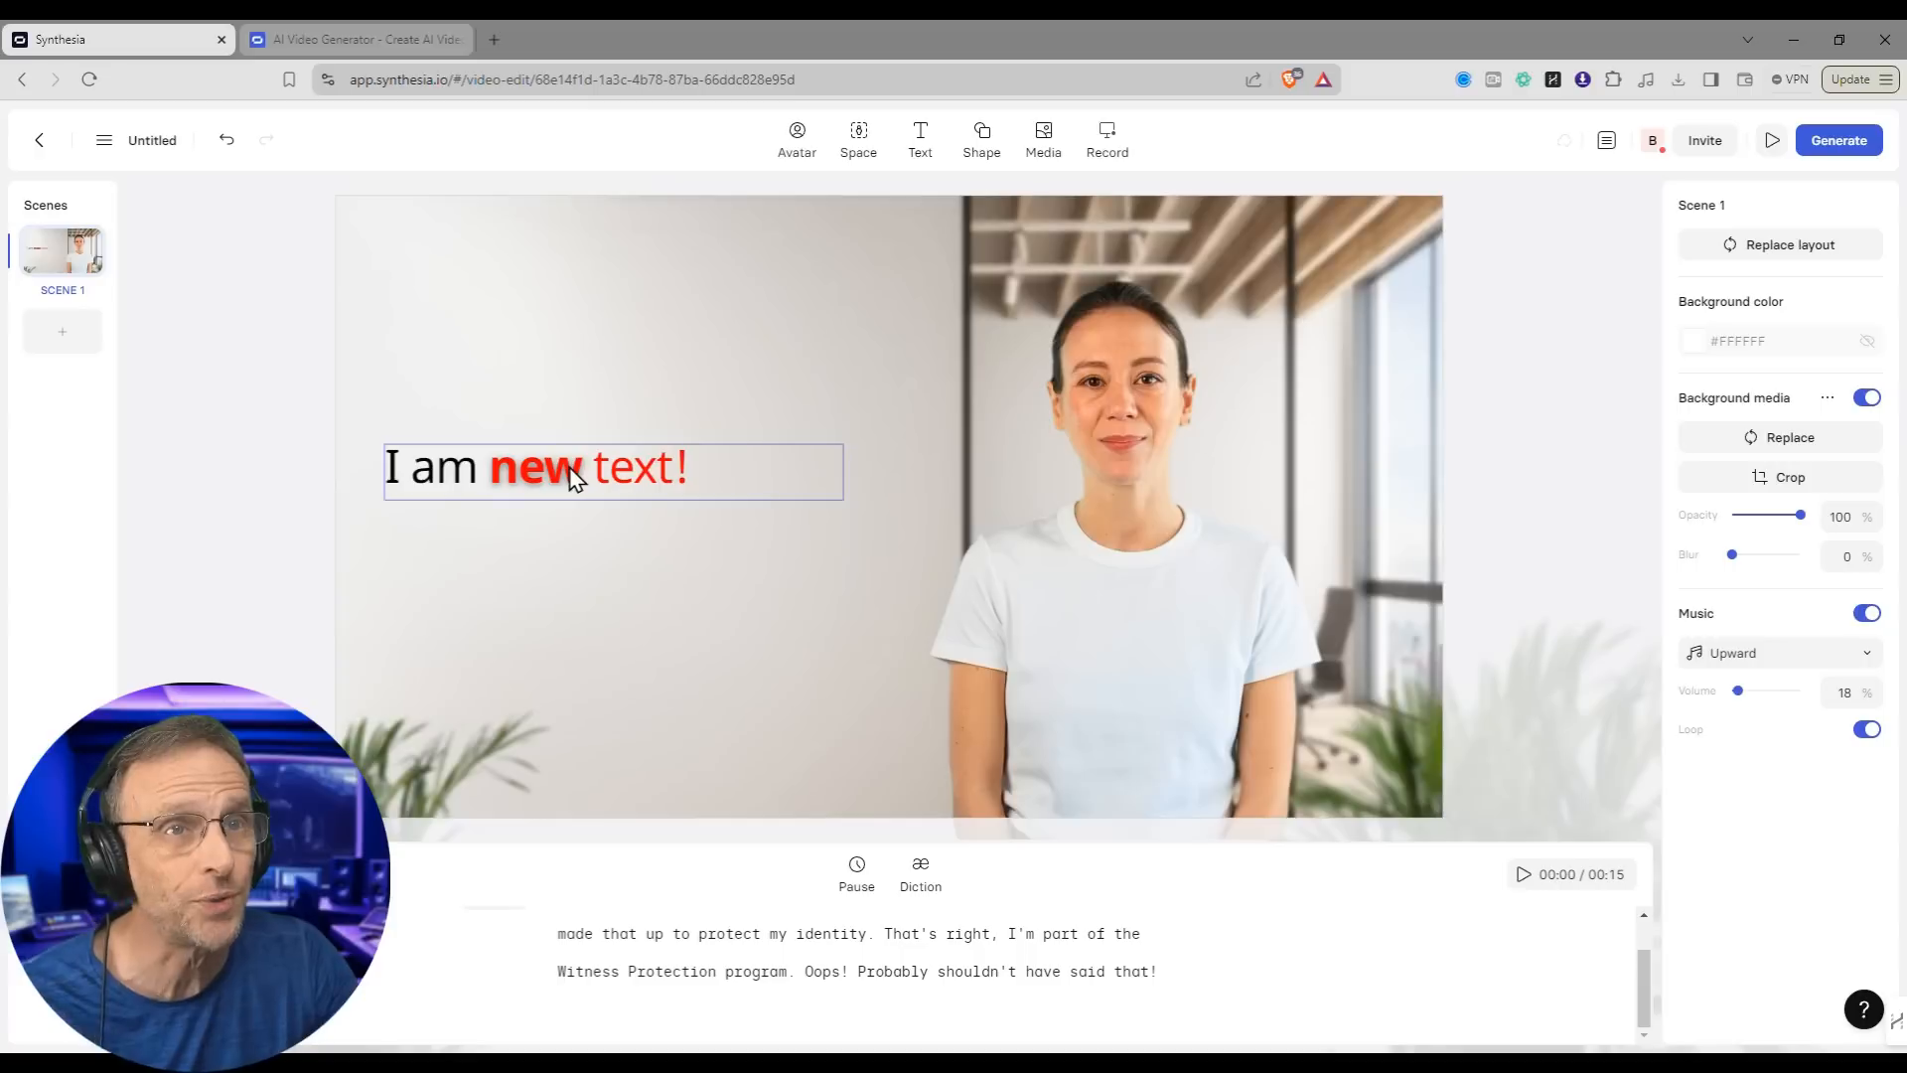
click(577, 472)
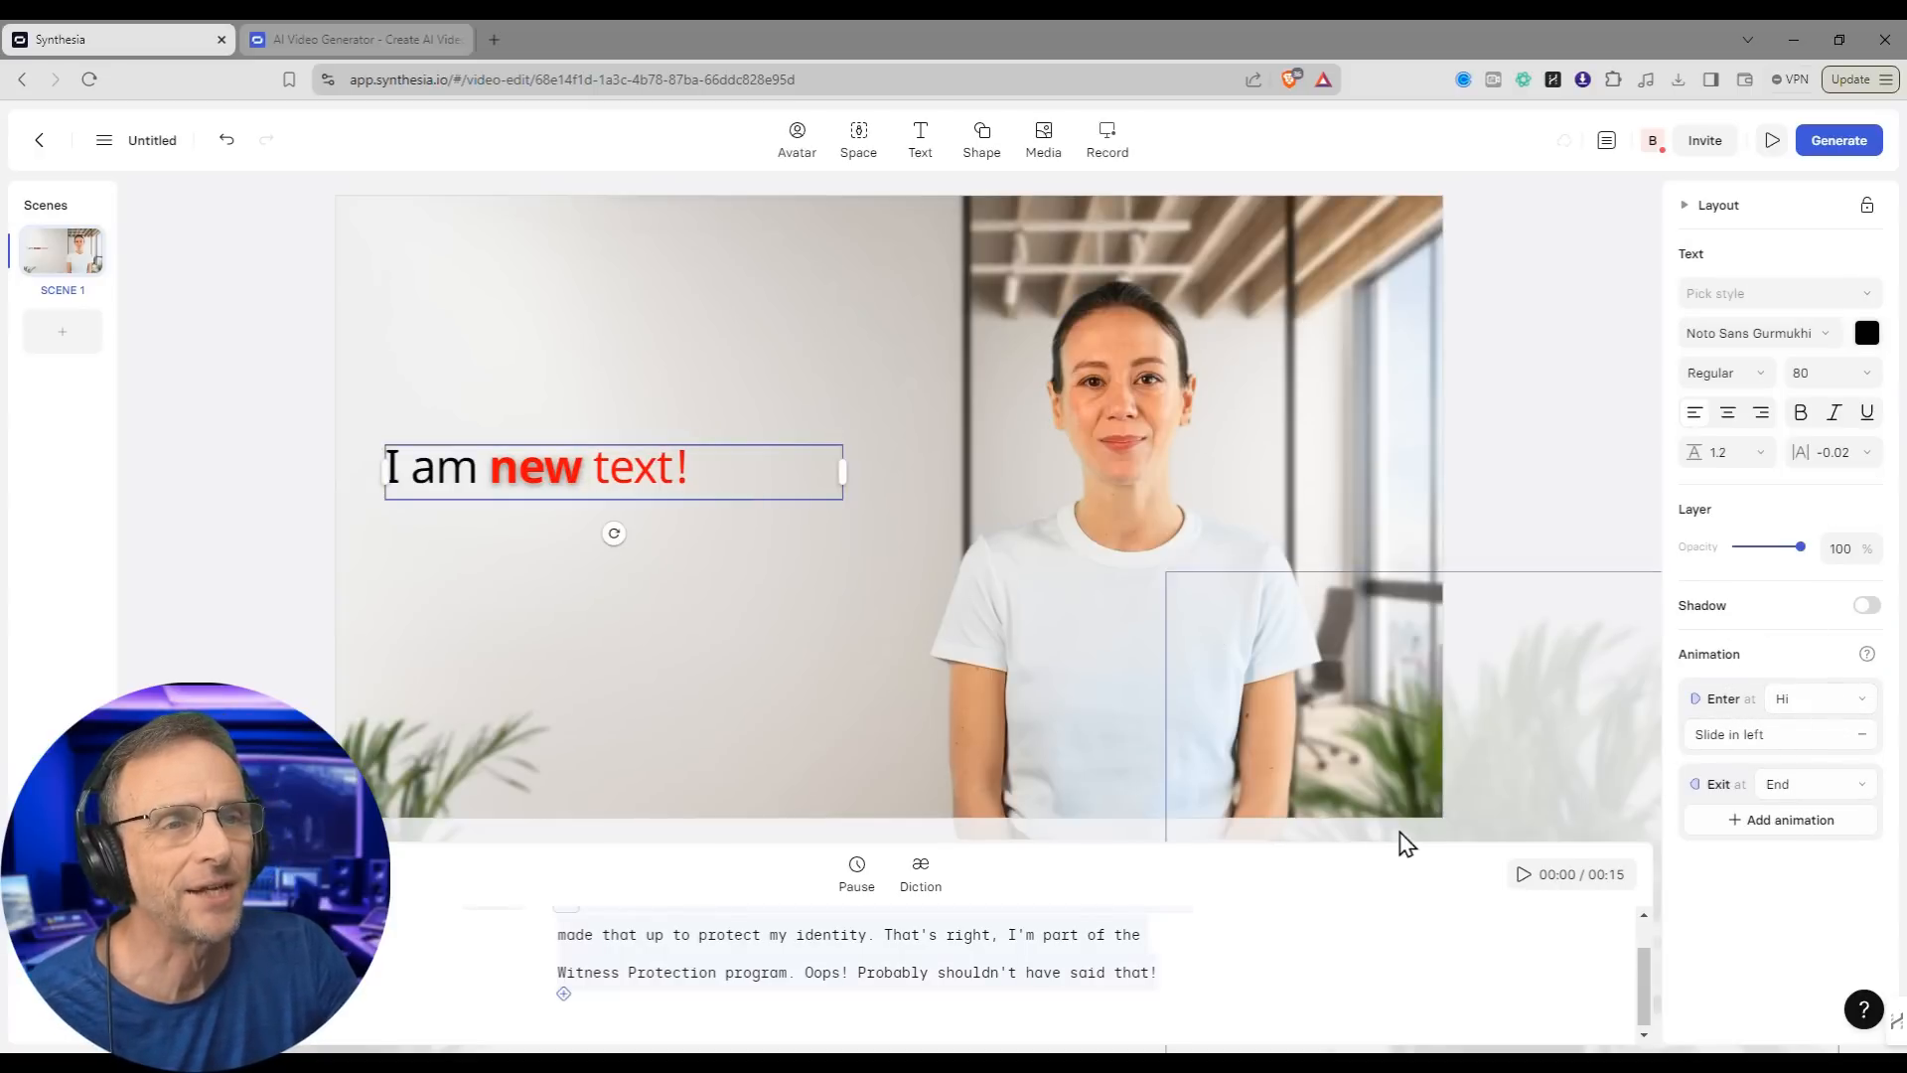
scroll(1401, 909, up, 1)
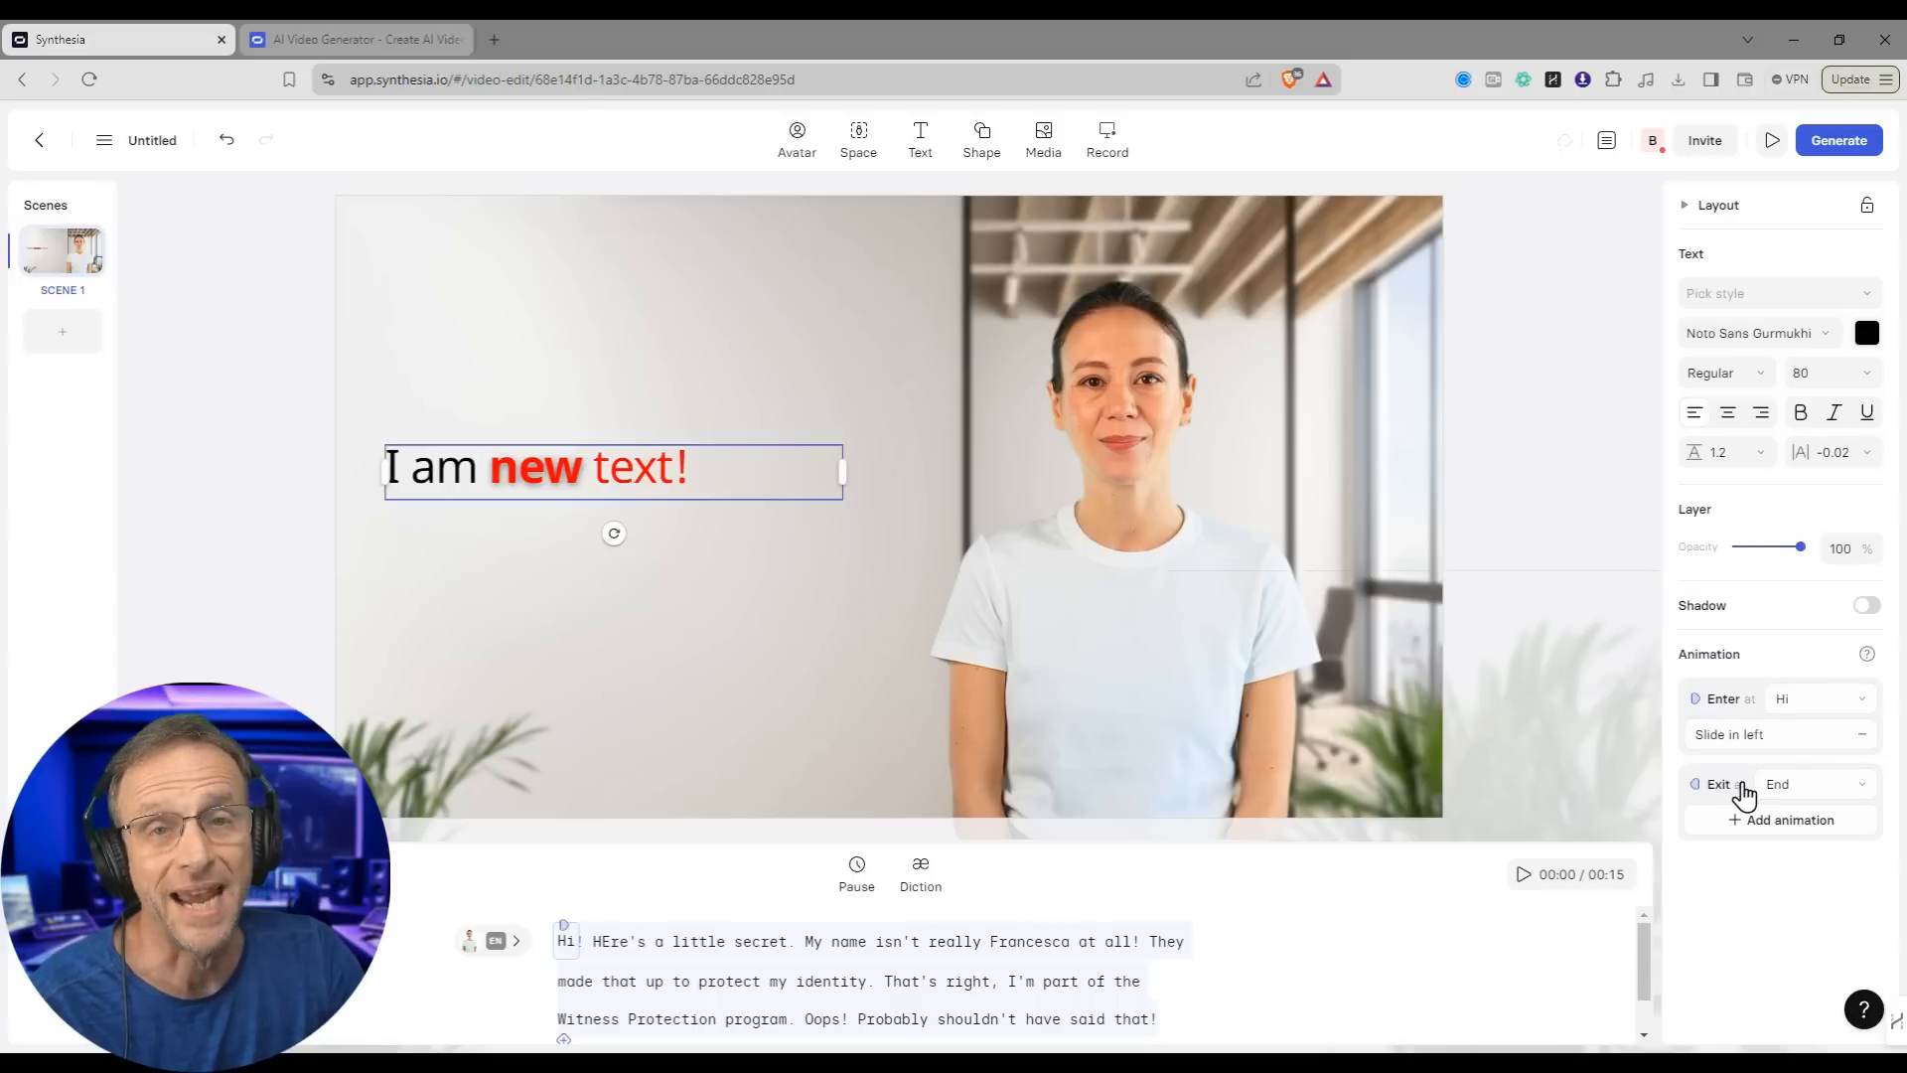
Step: Look through the options for adding text, shapes, media and a screen recording, cancelling the request to share the screen
click(918, 144)
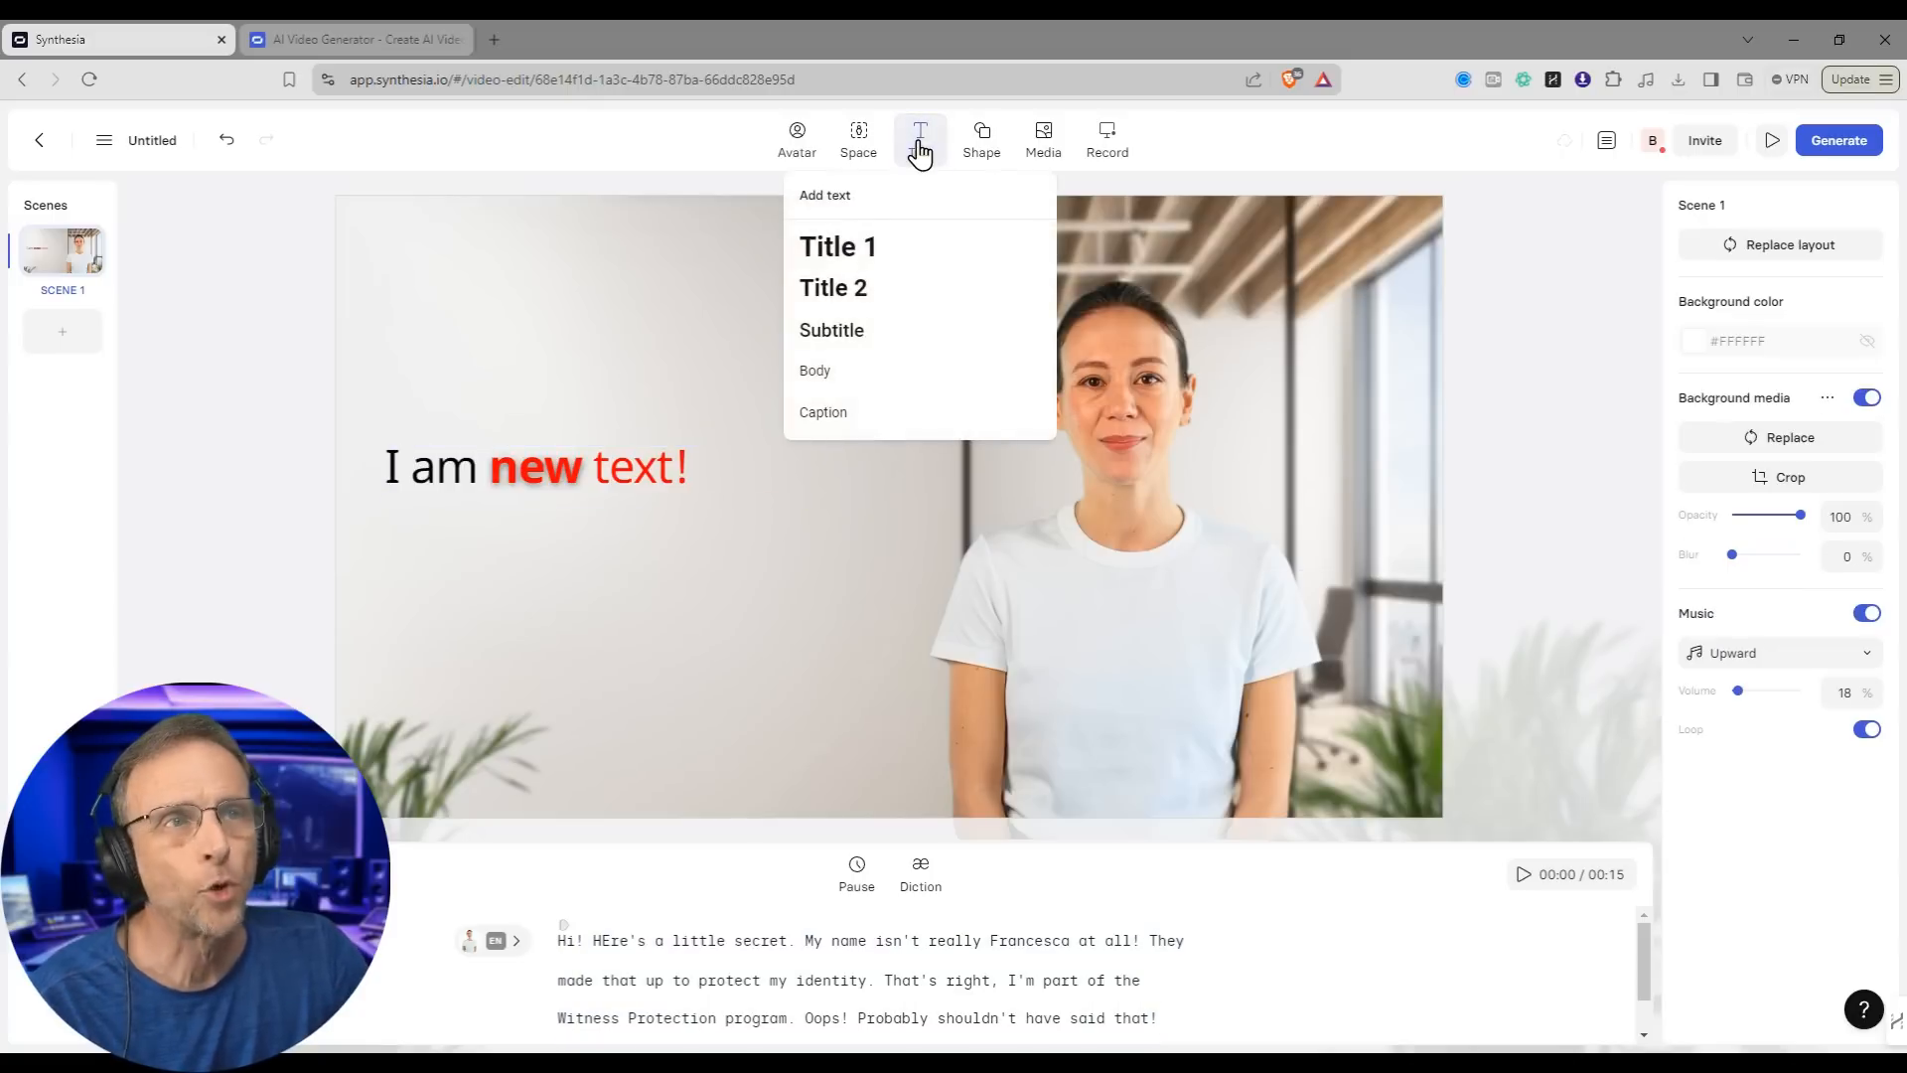
click(975, 147)
click(1043, 147)
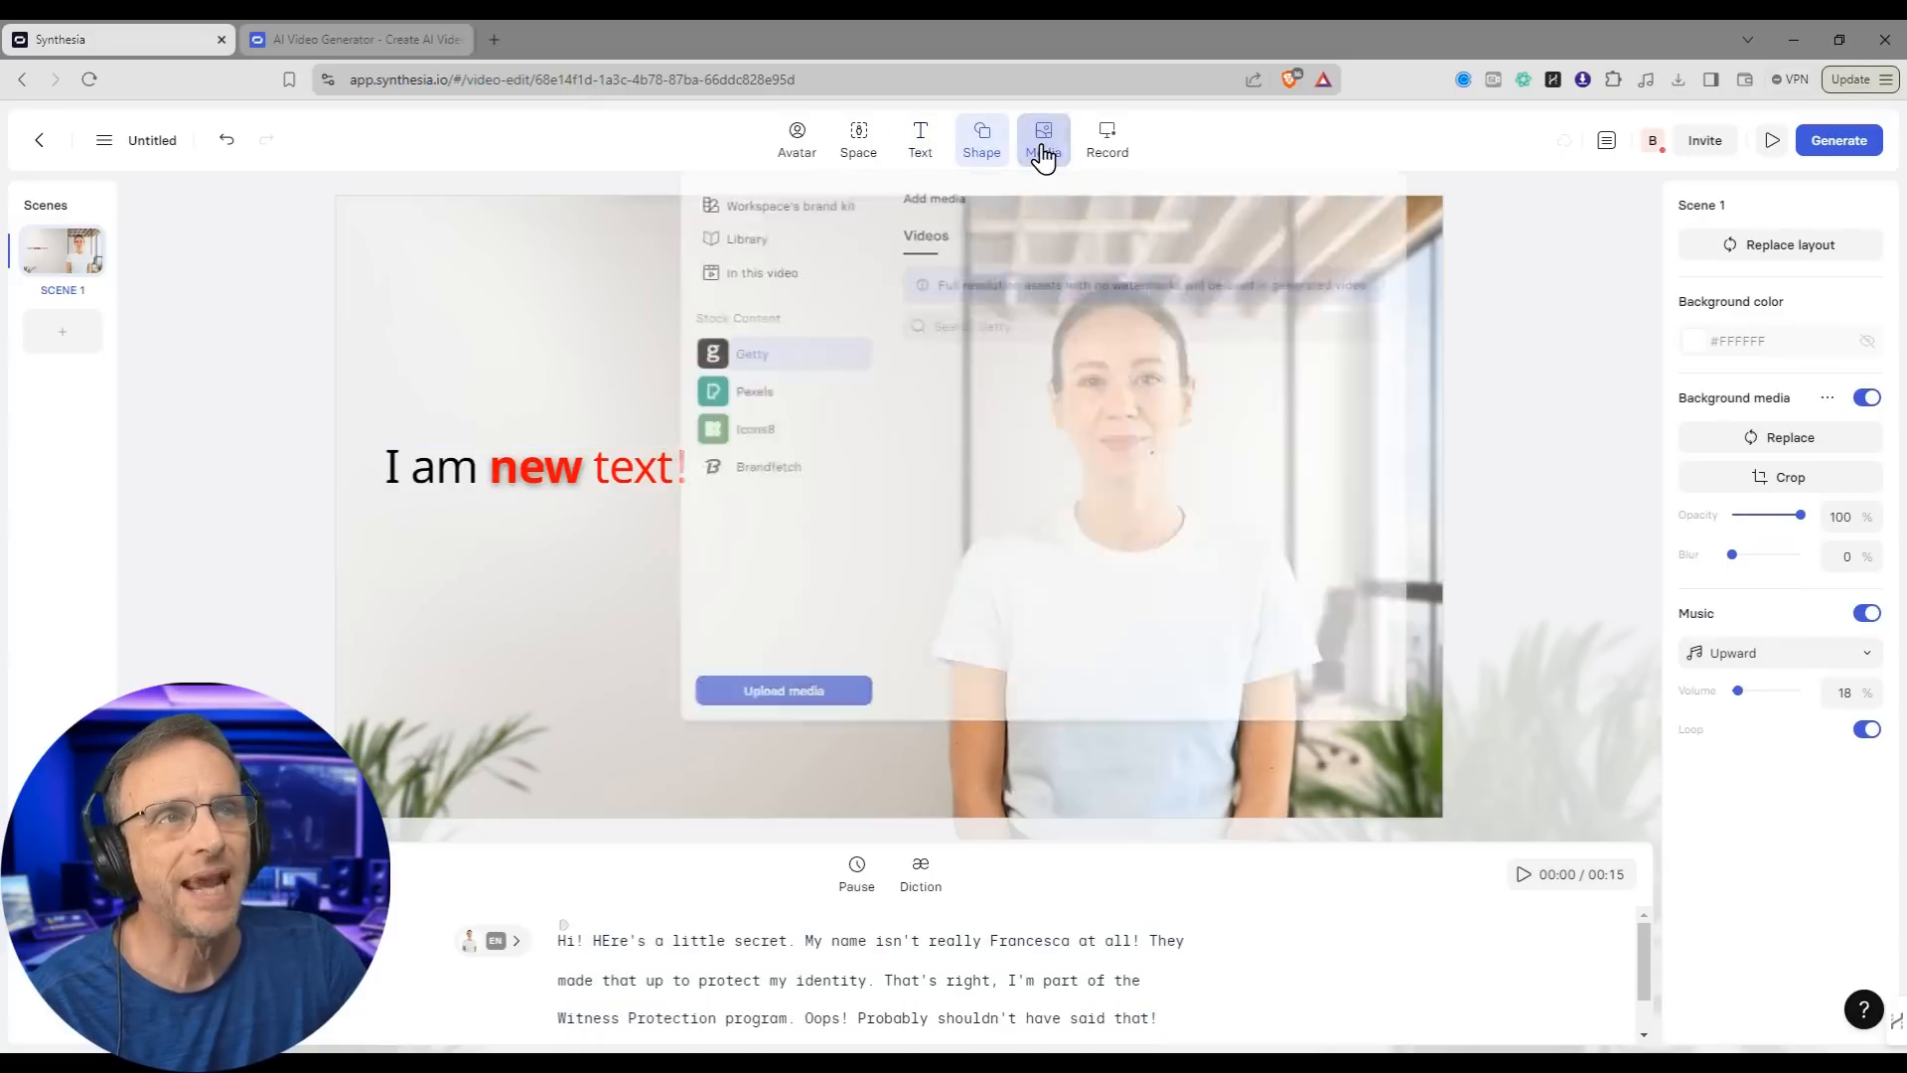
click(1110, 144)
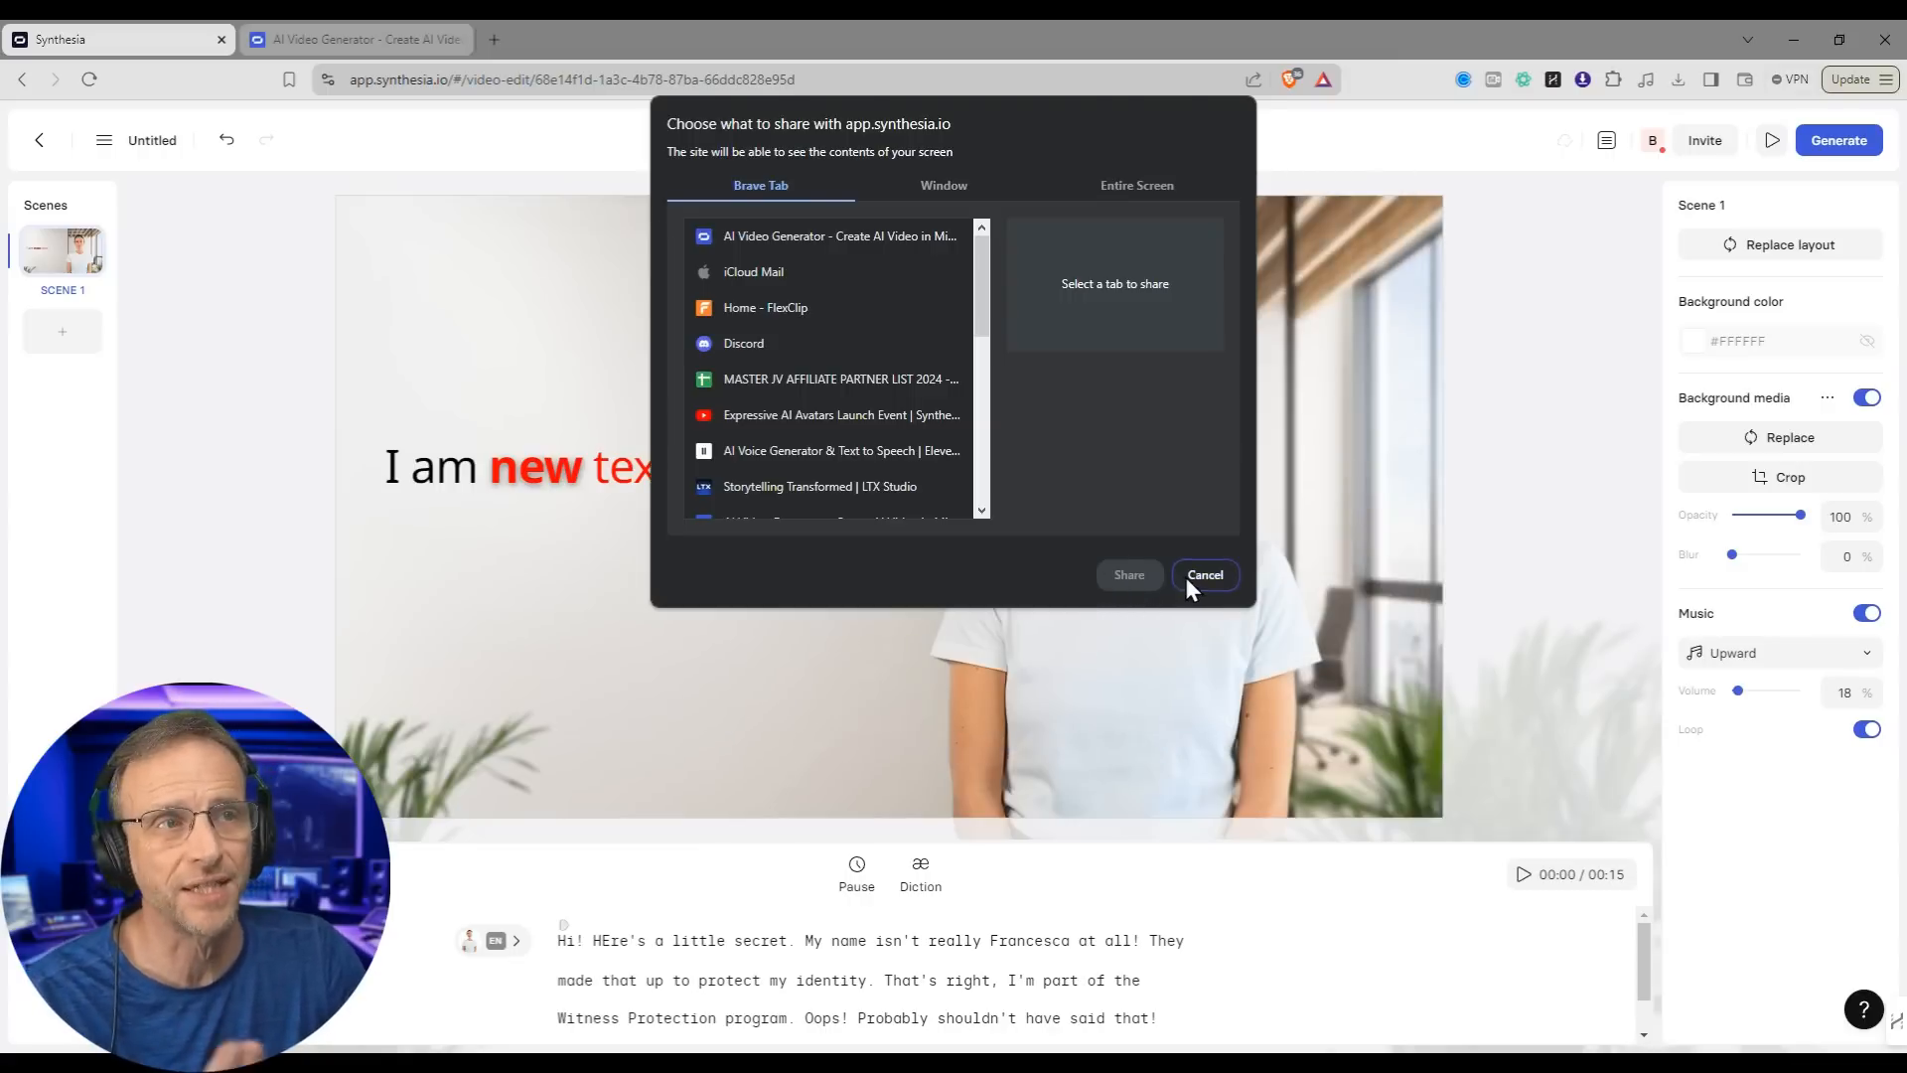
click(1204, 575)
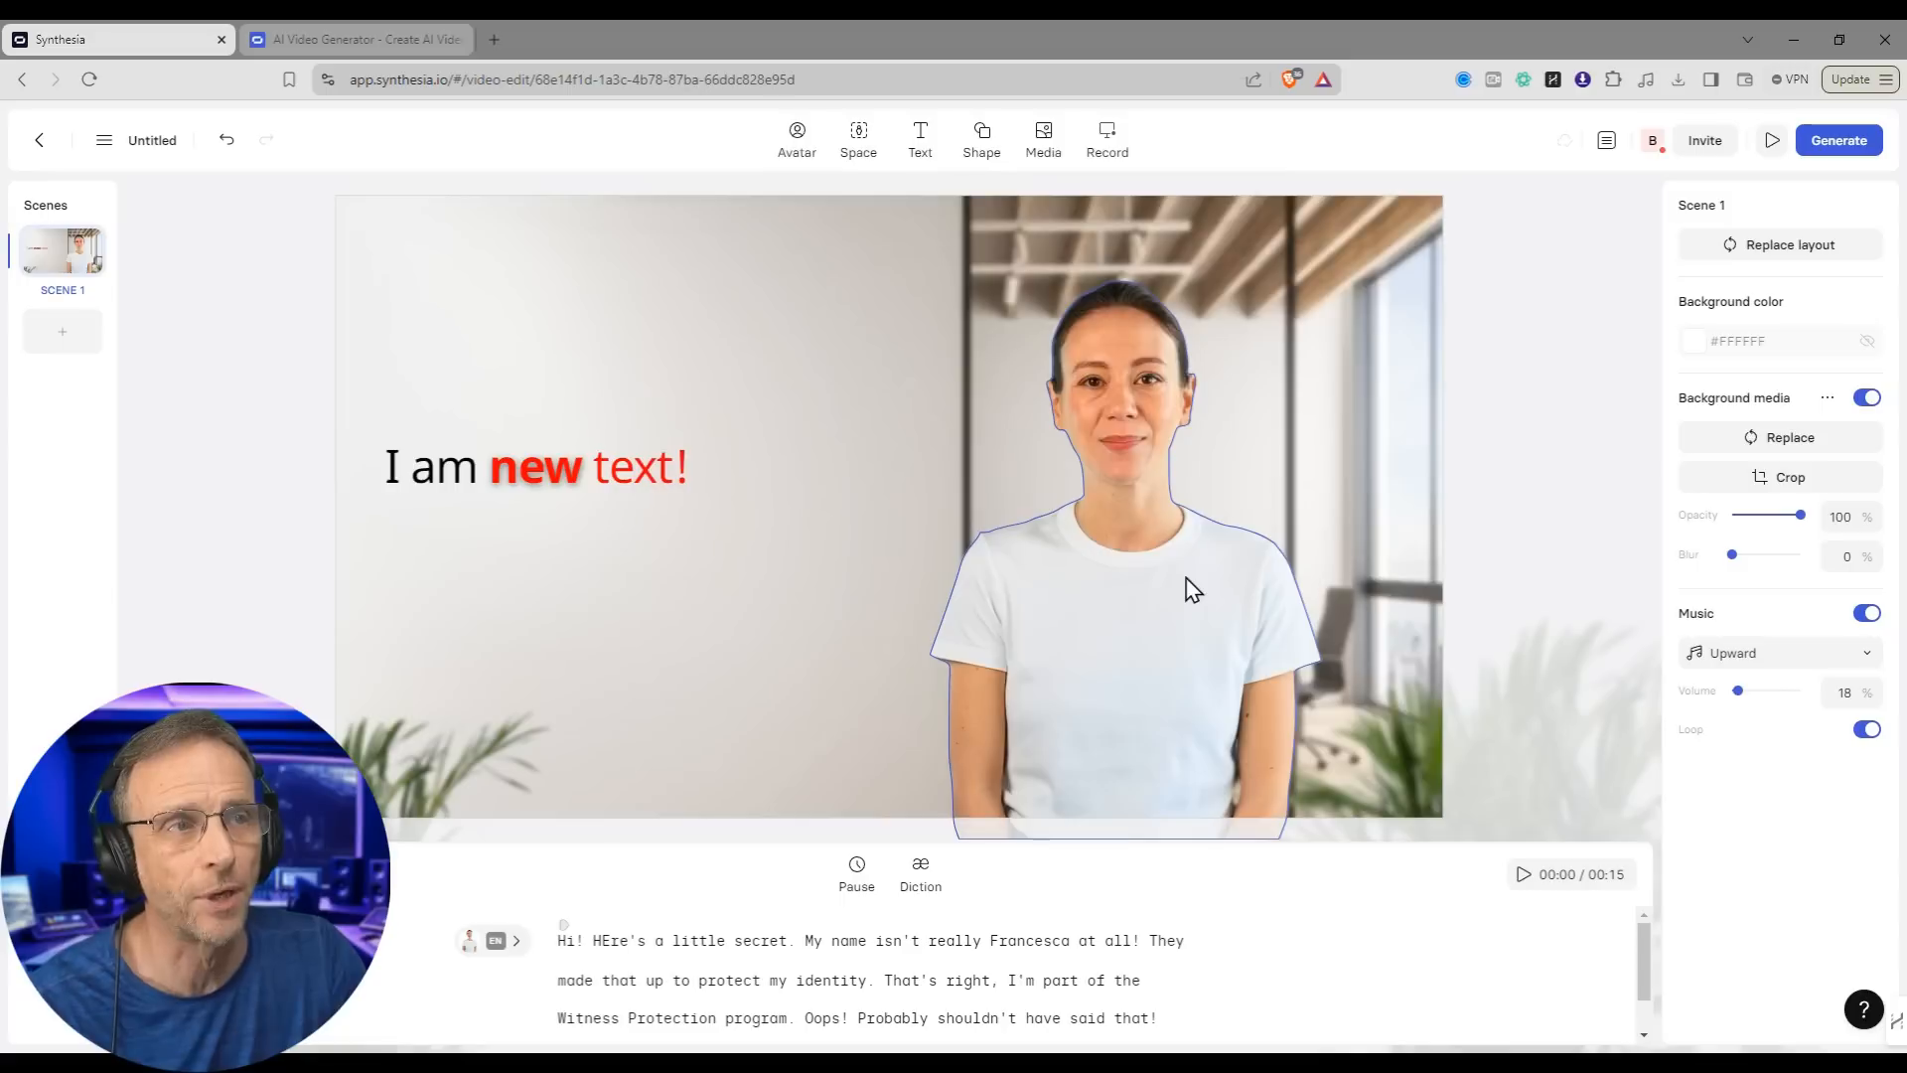
Step: Preview the stock track Playing With Fire and set the scene's music to Light As Air
click(1873, 655)
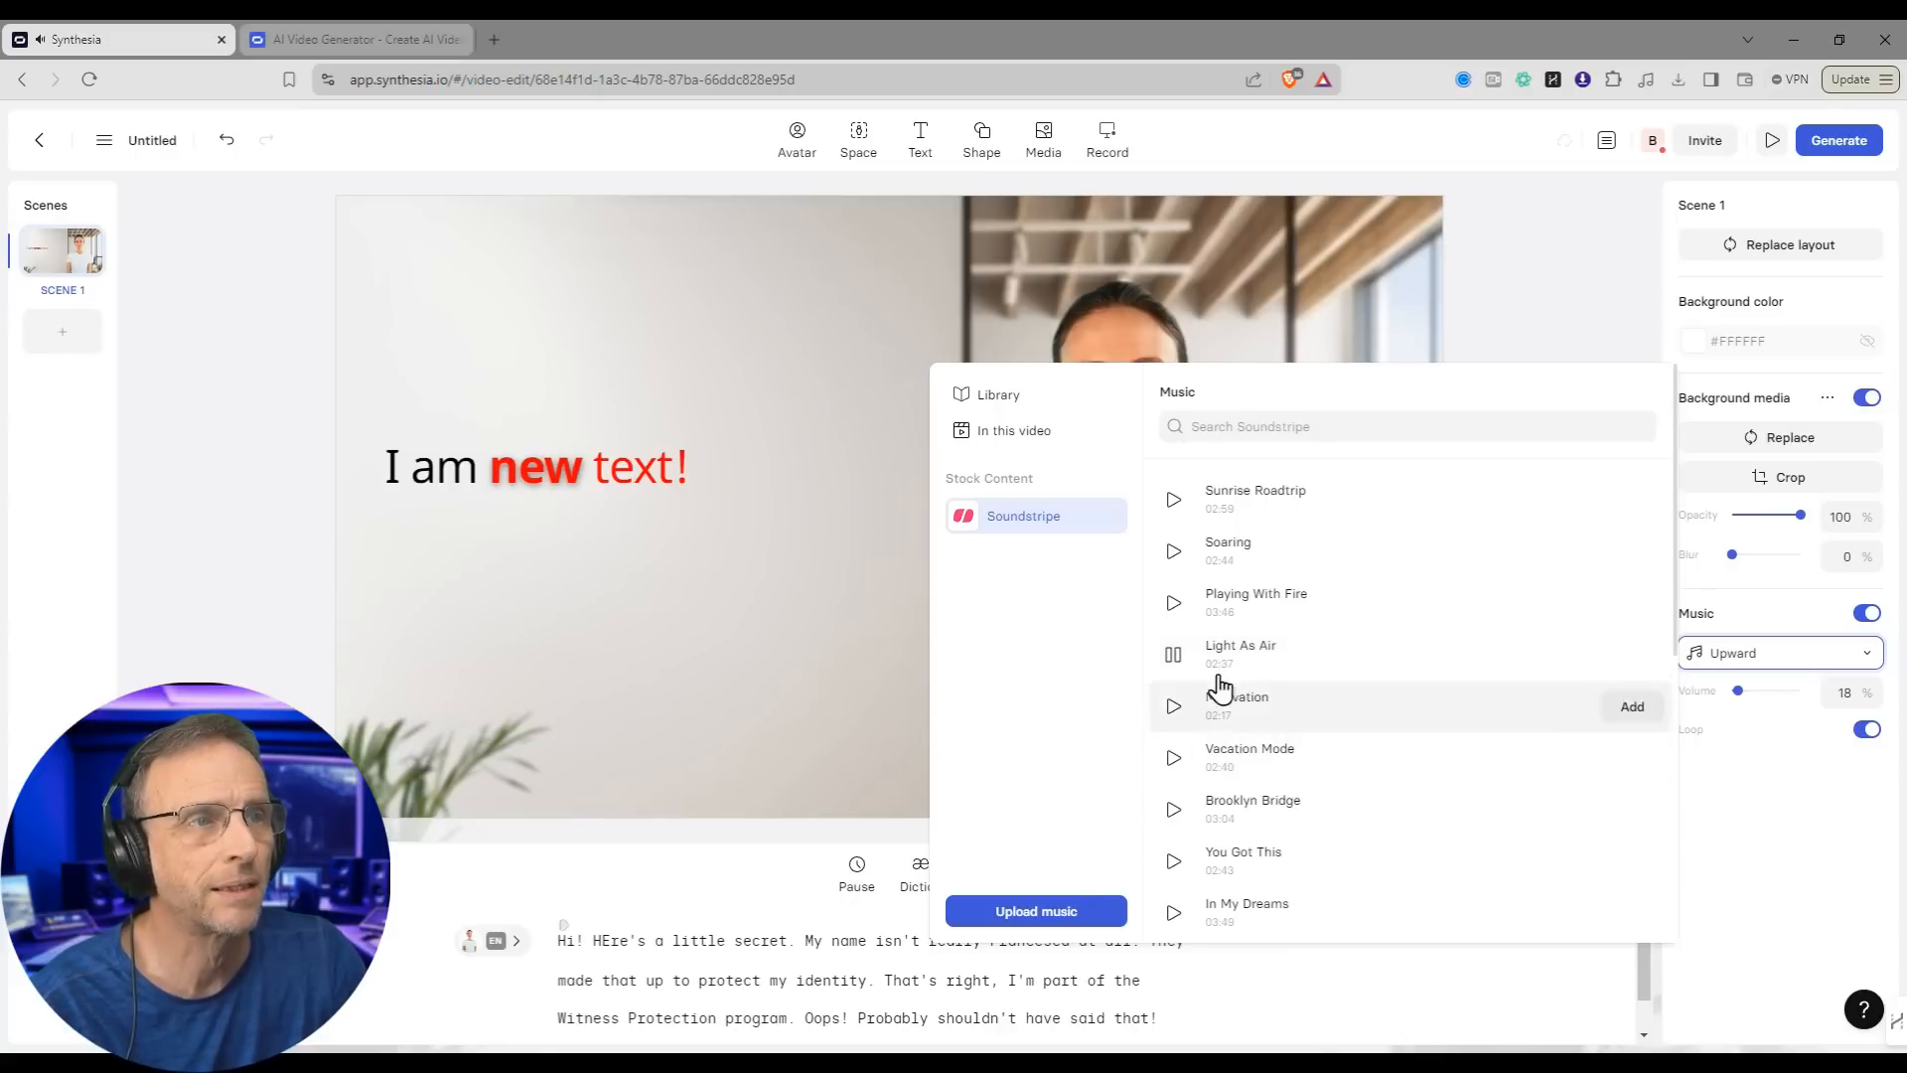
click(1254, 608)
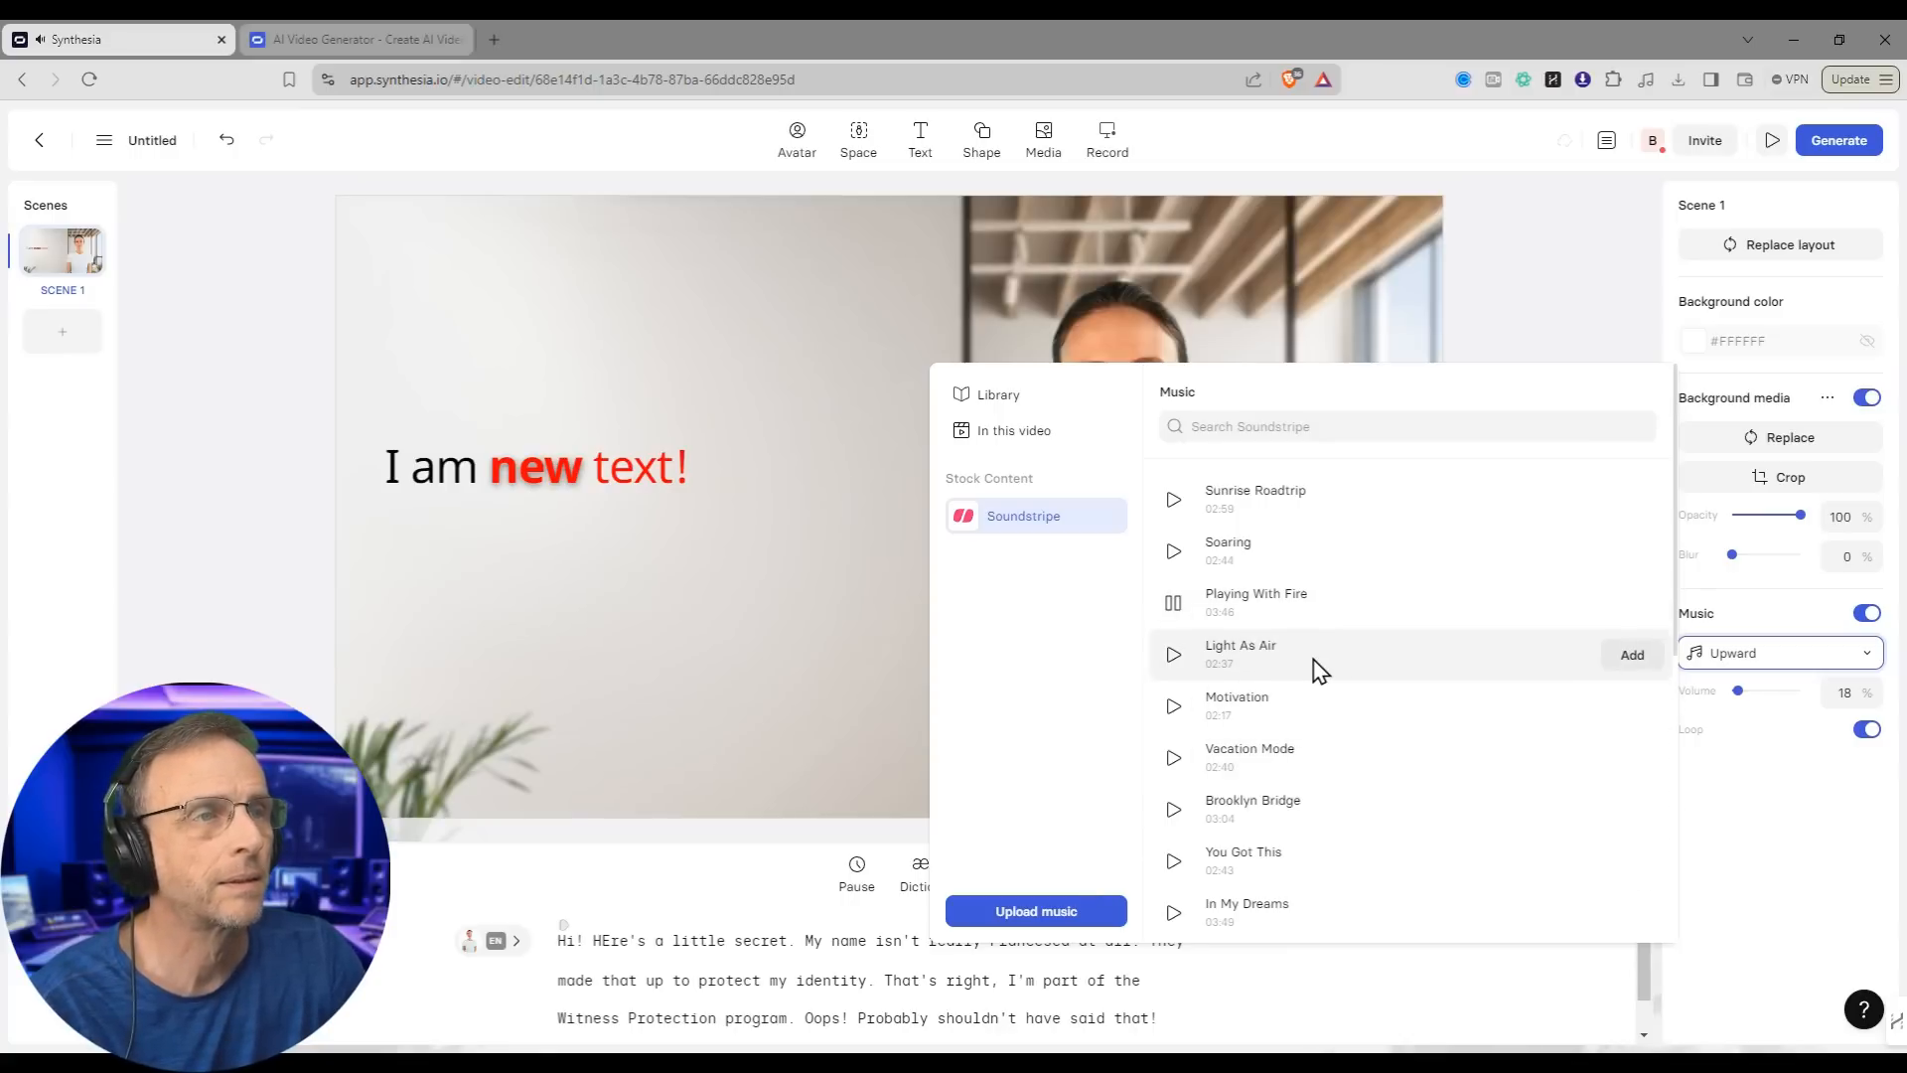
click(1629, 656)
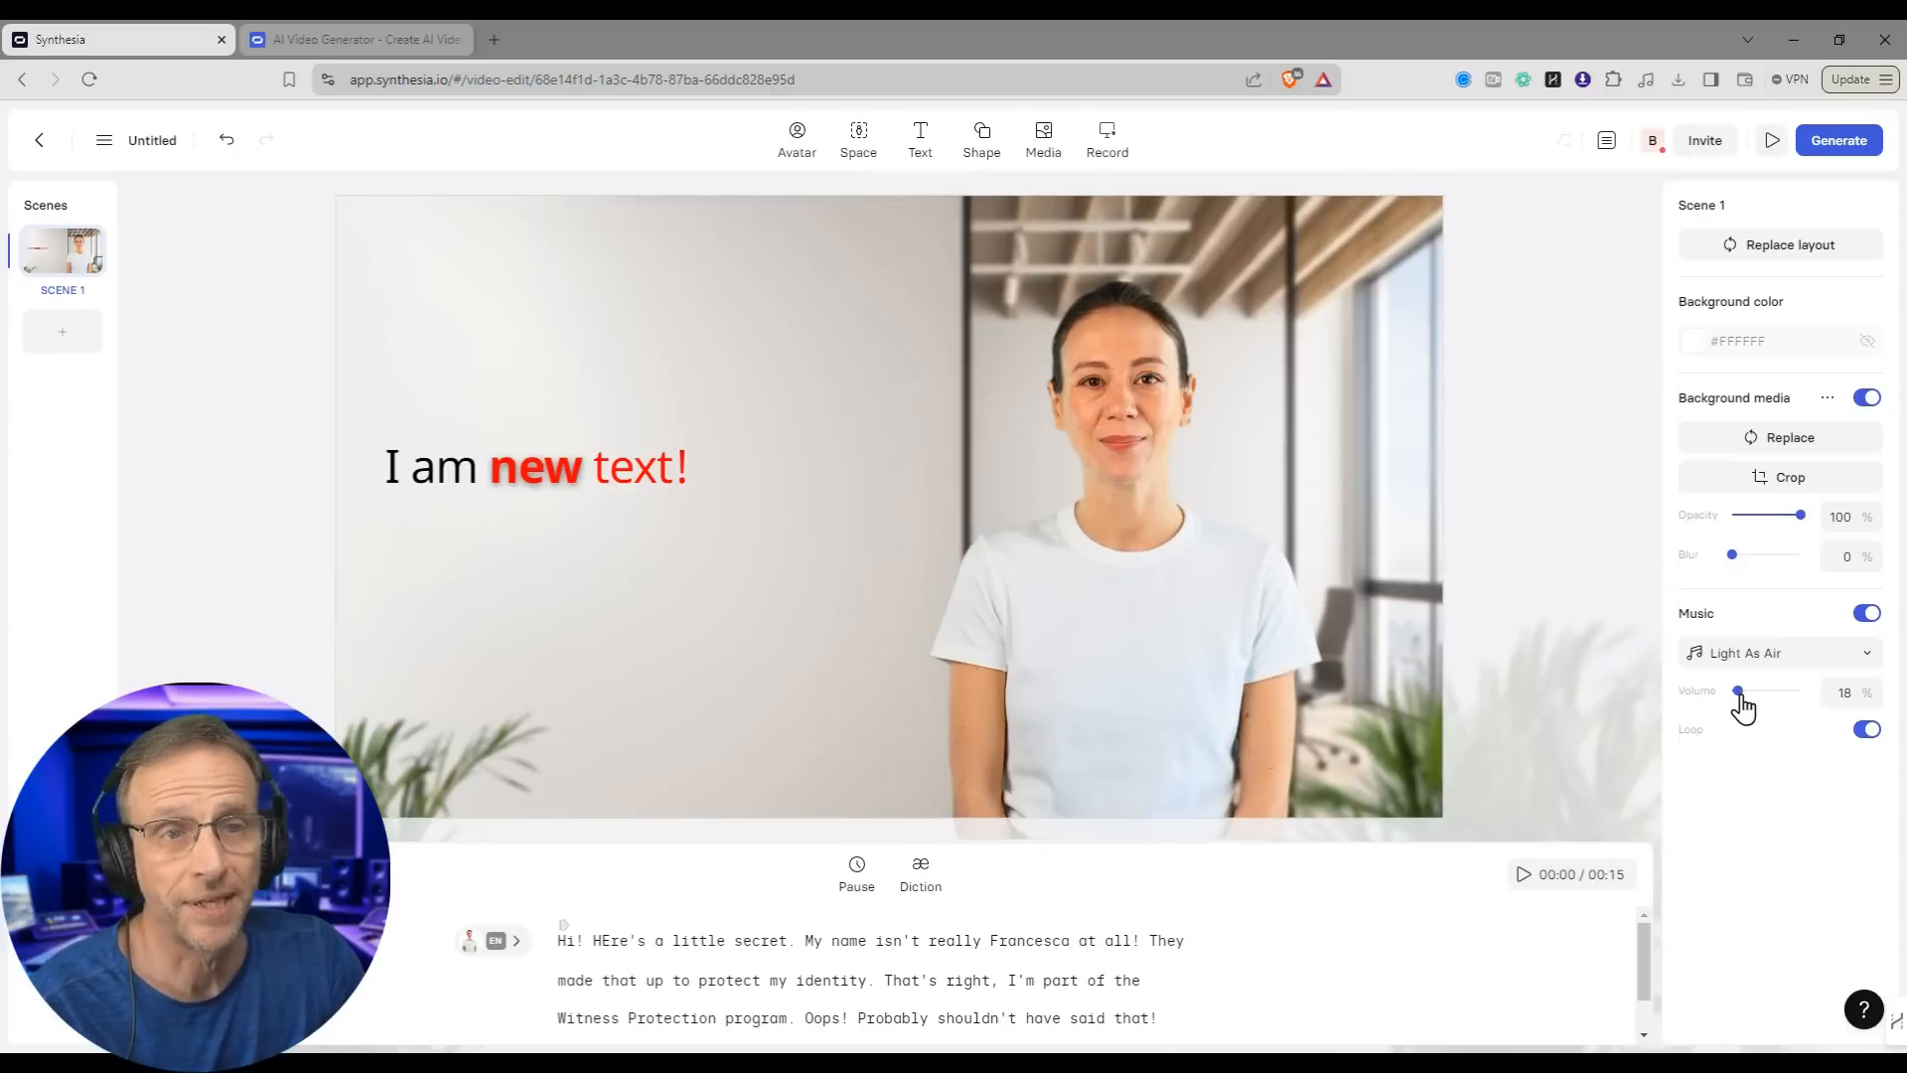
Step: Title the video "Simple Demo", clear its description and generate it with captions included
click(1831, 149)
click(1609, 218)
double_click(1605, 291)
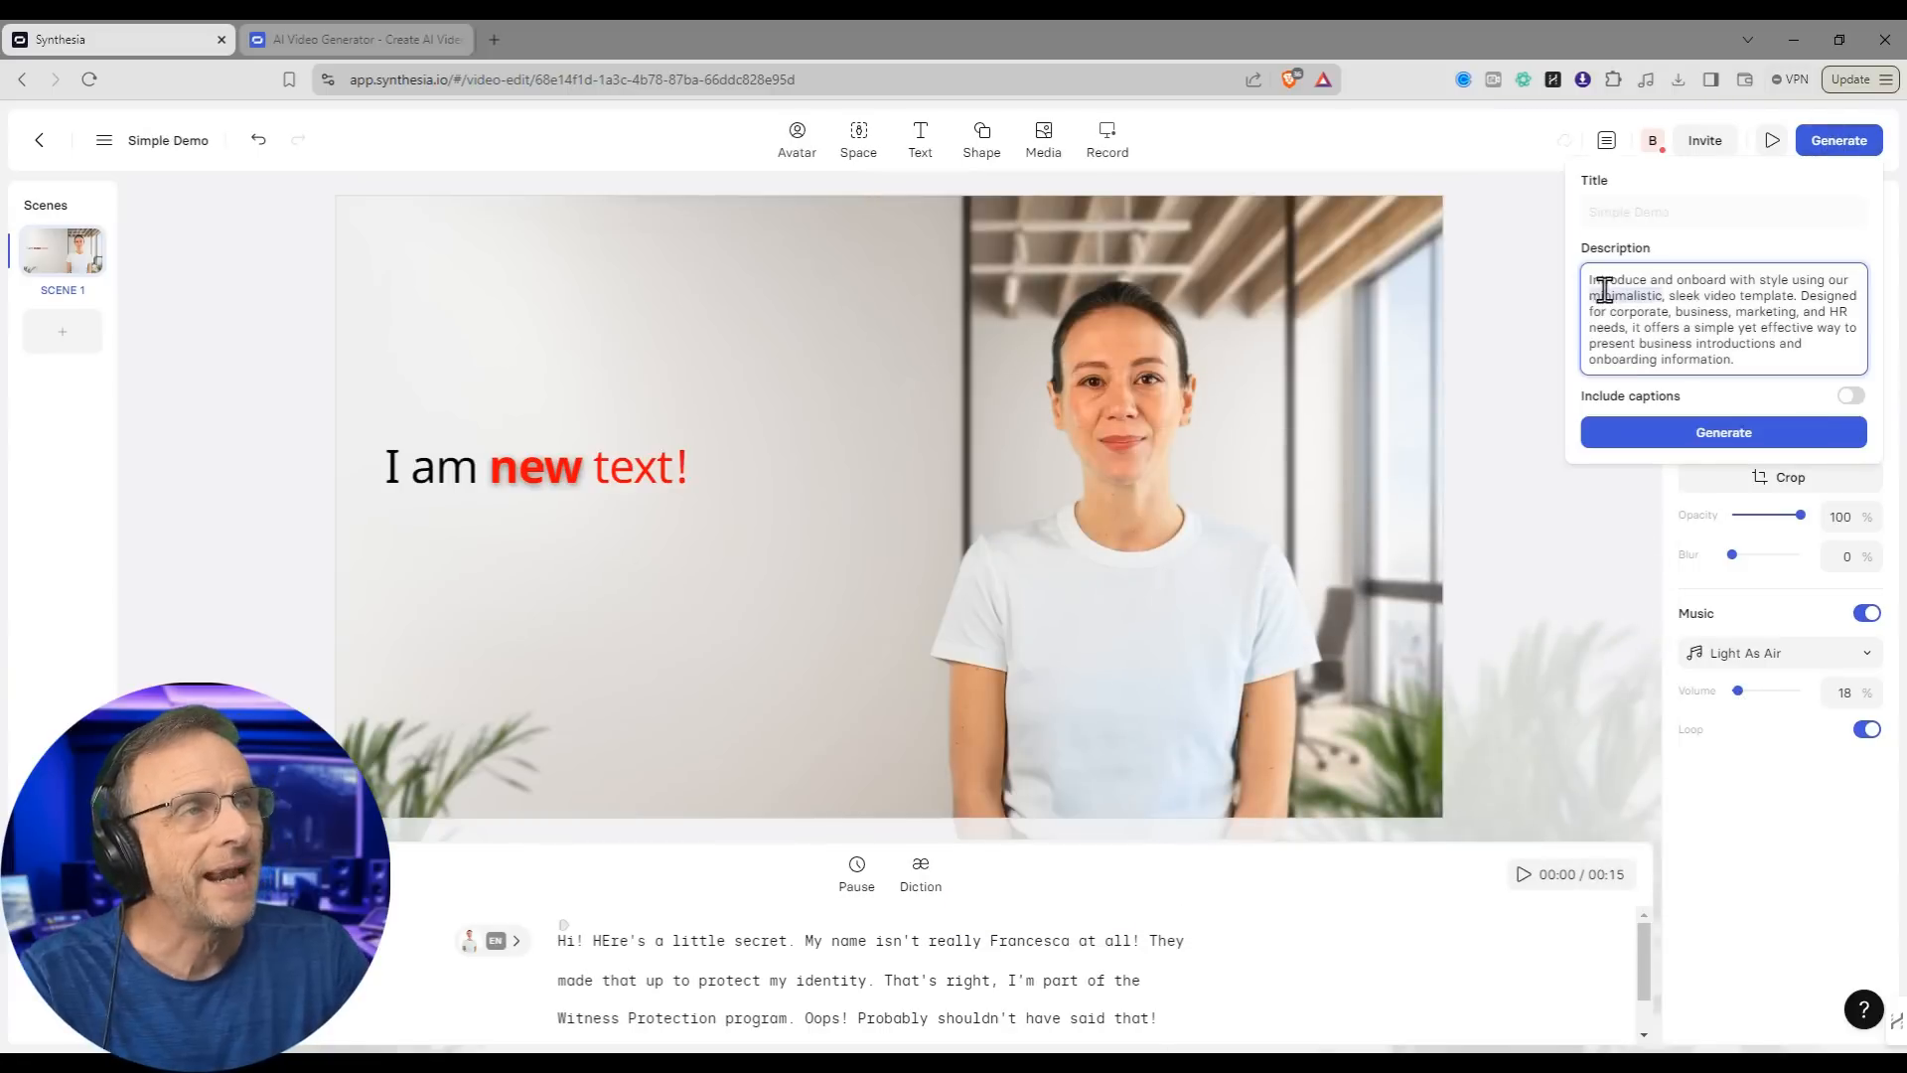
key(ctrl+a)
key(BackSpace)
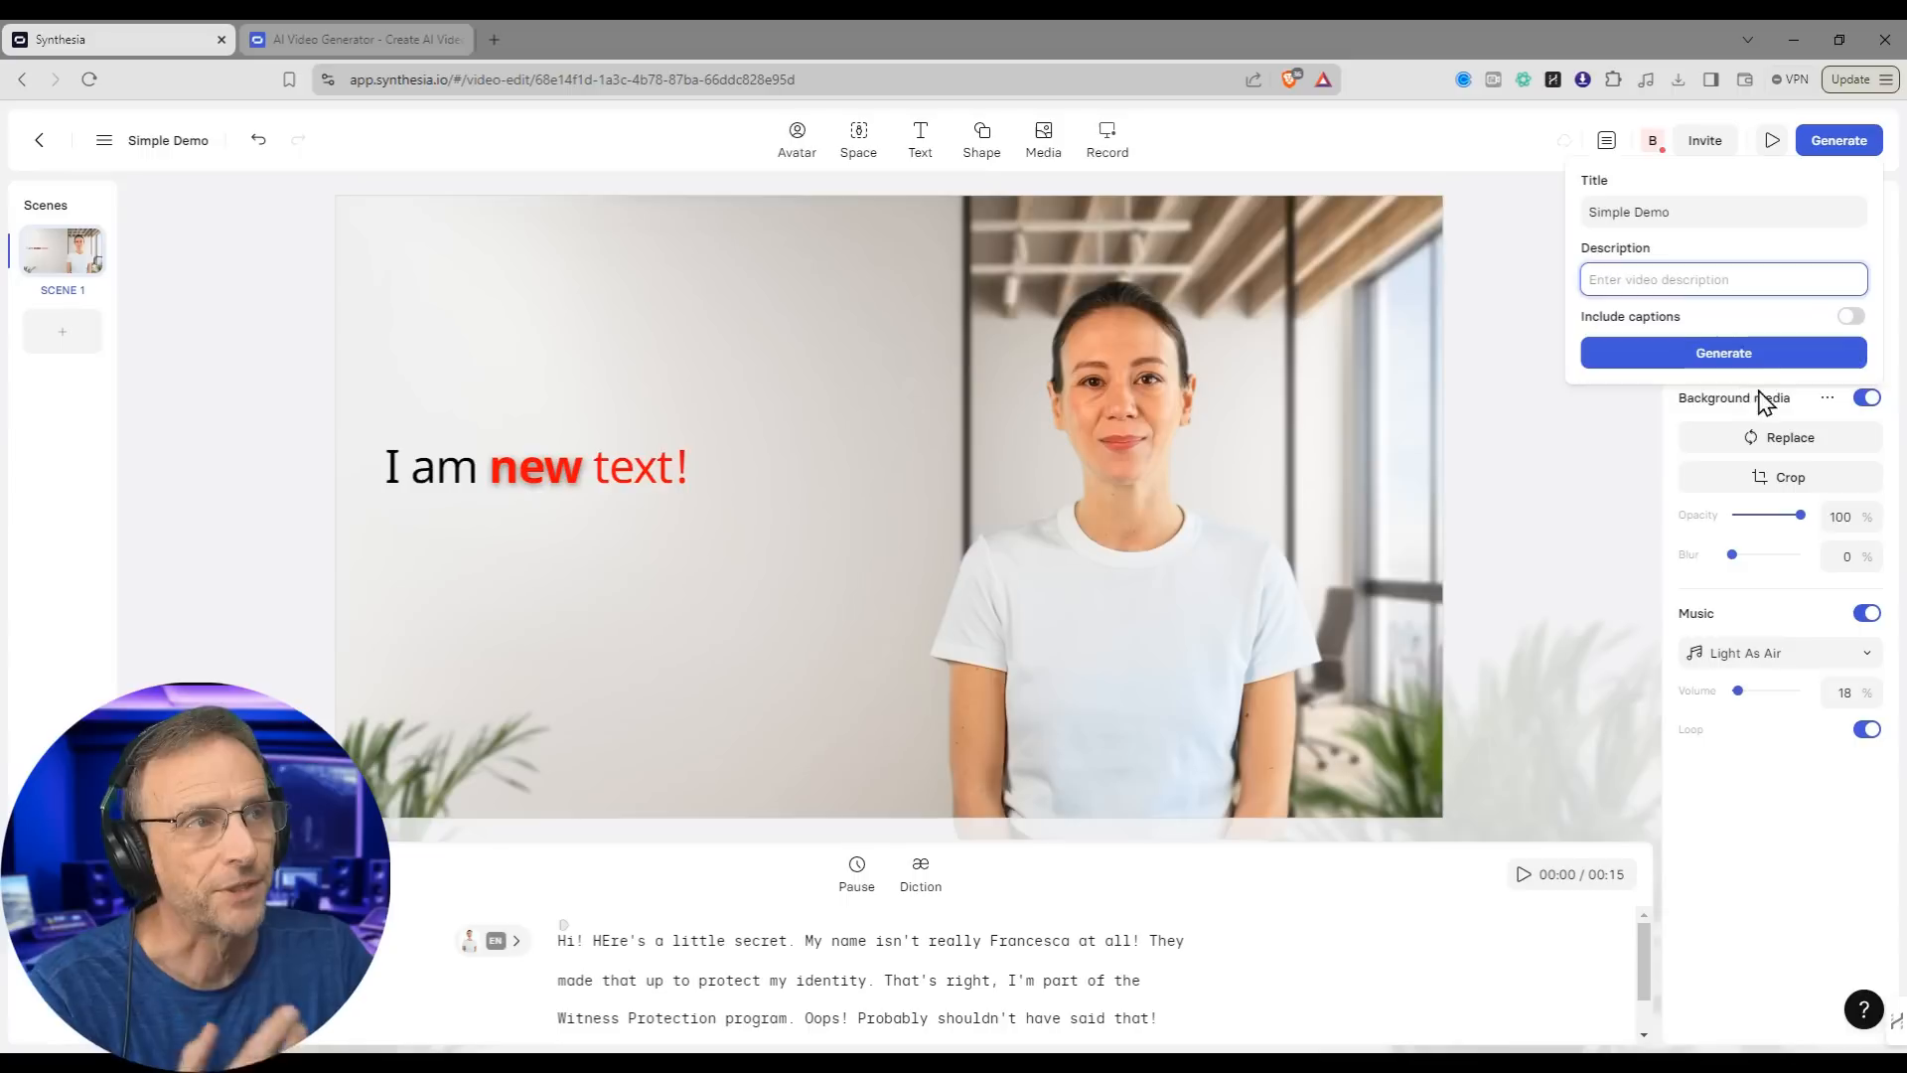
click(1852, 318)
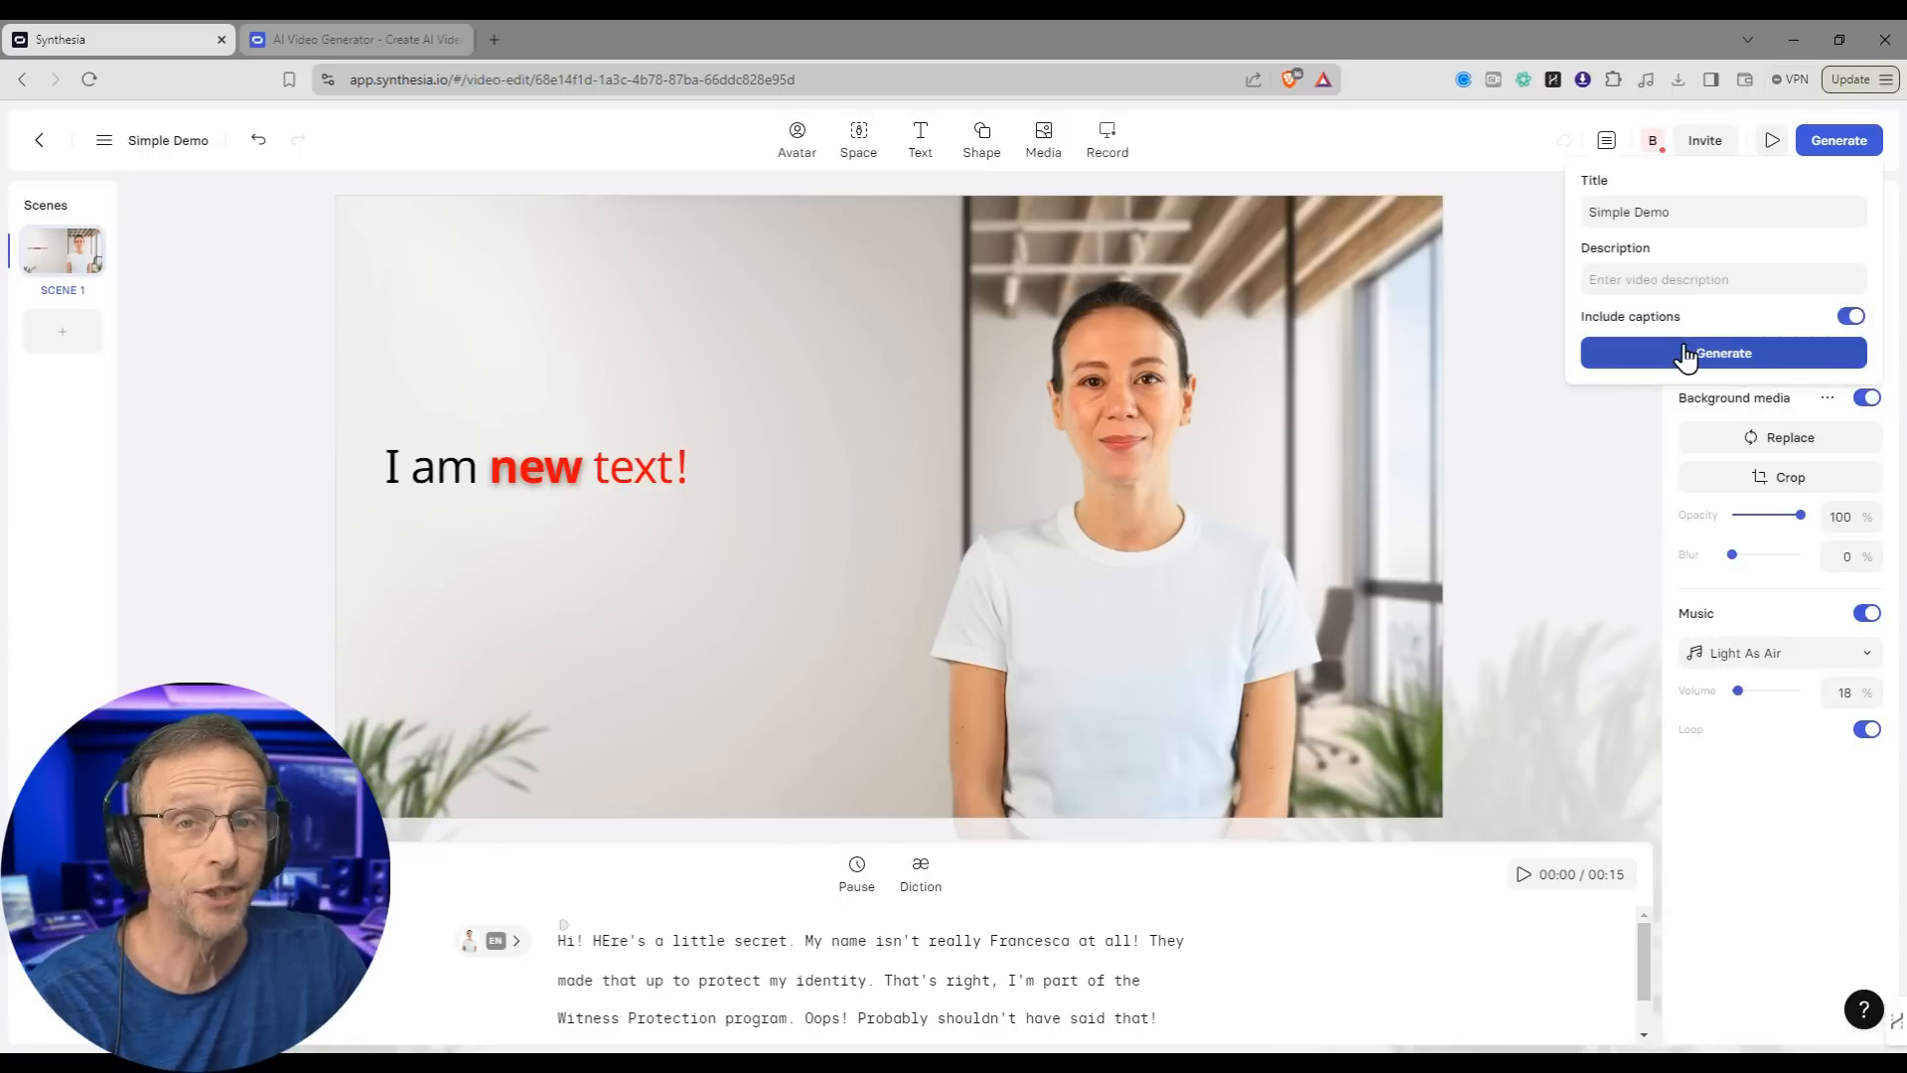
click(1685, 356)
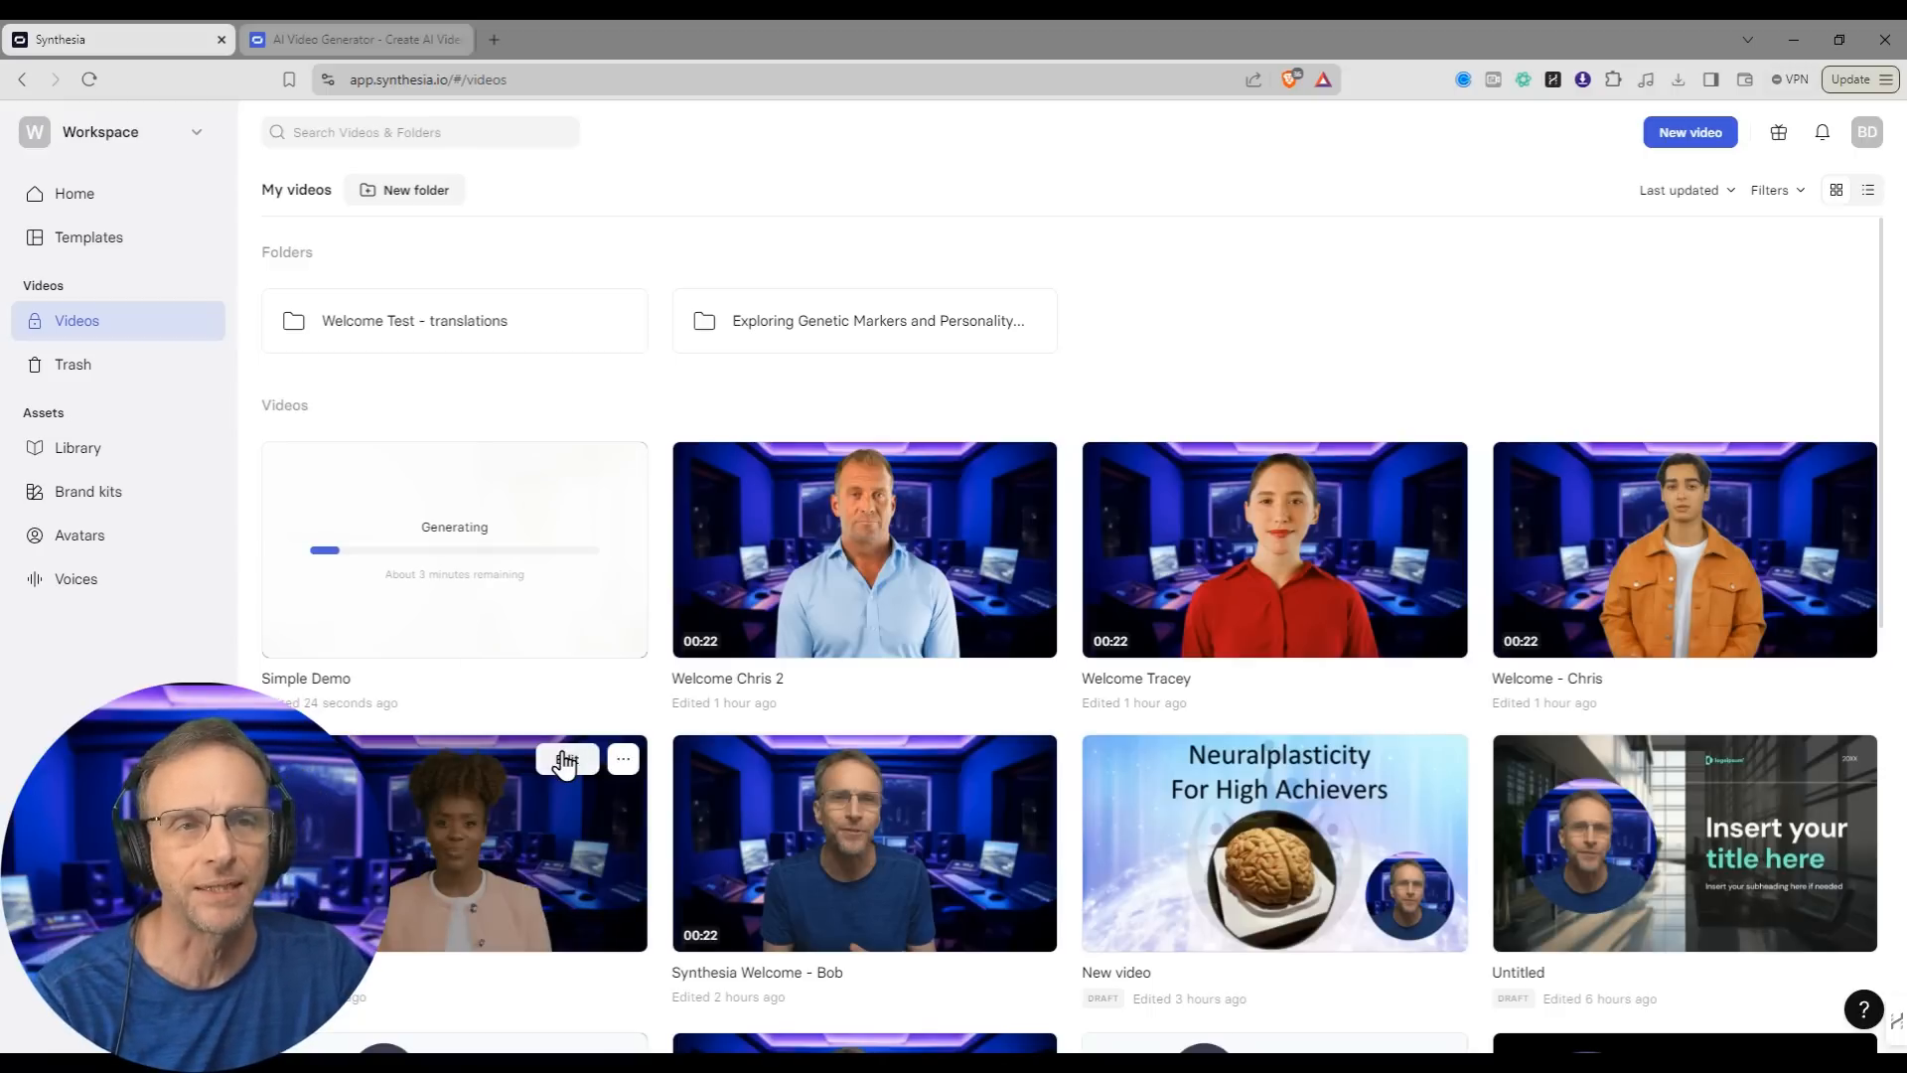
Step: Look over the videos in the workspace and open the generated Simple Demo video for viewing
scroll(1286, 541, down, 3)
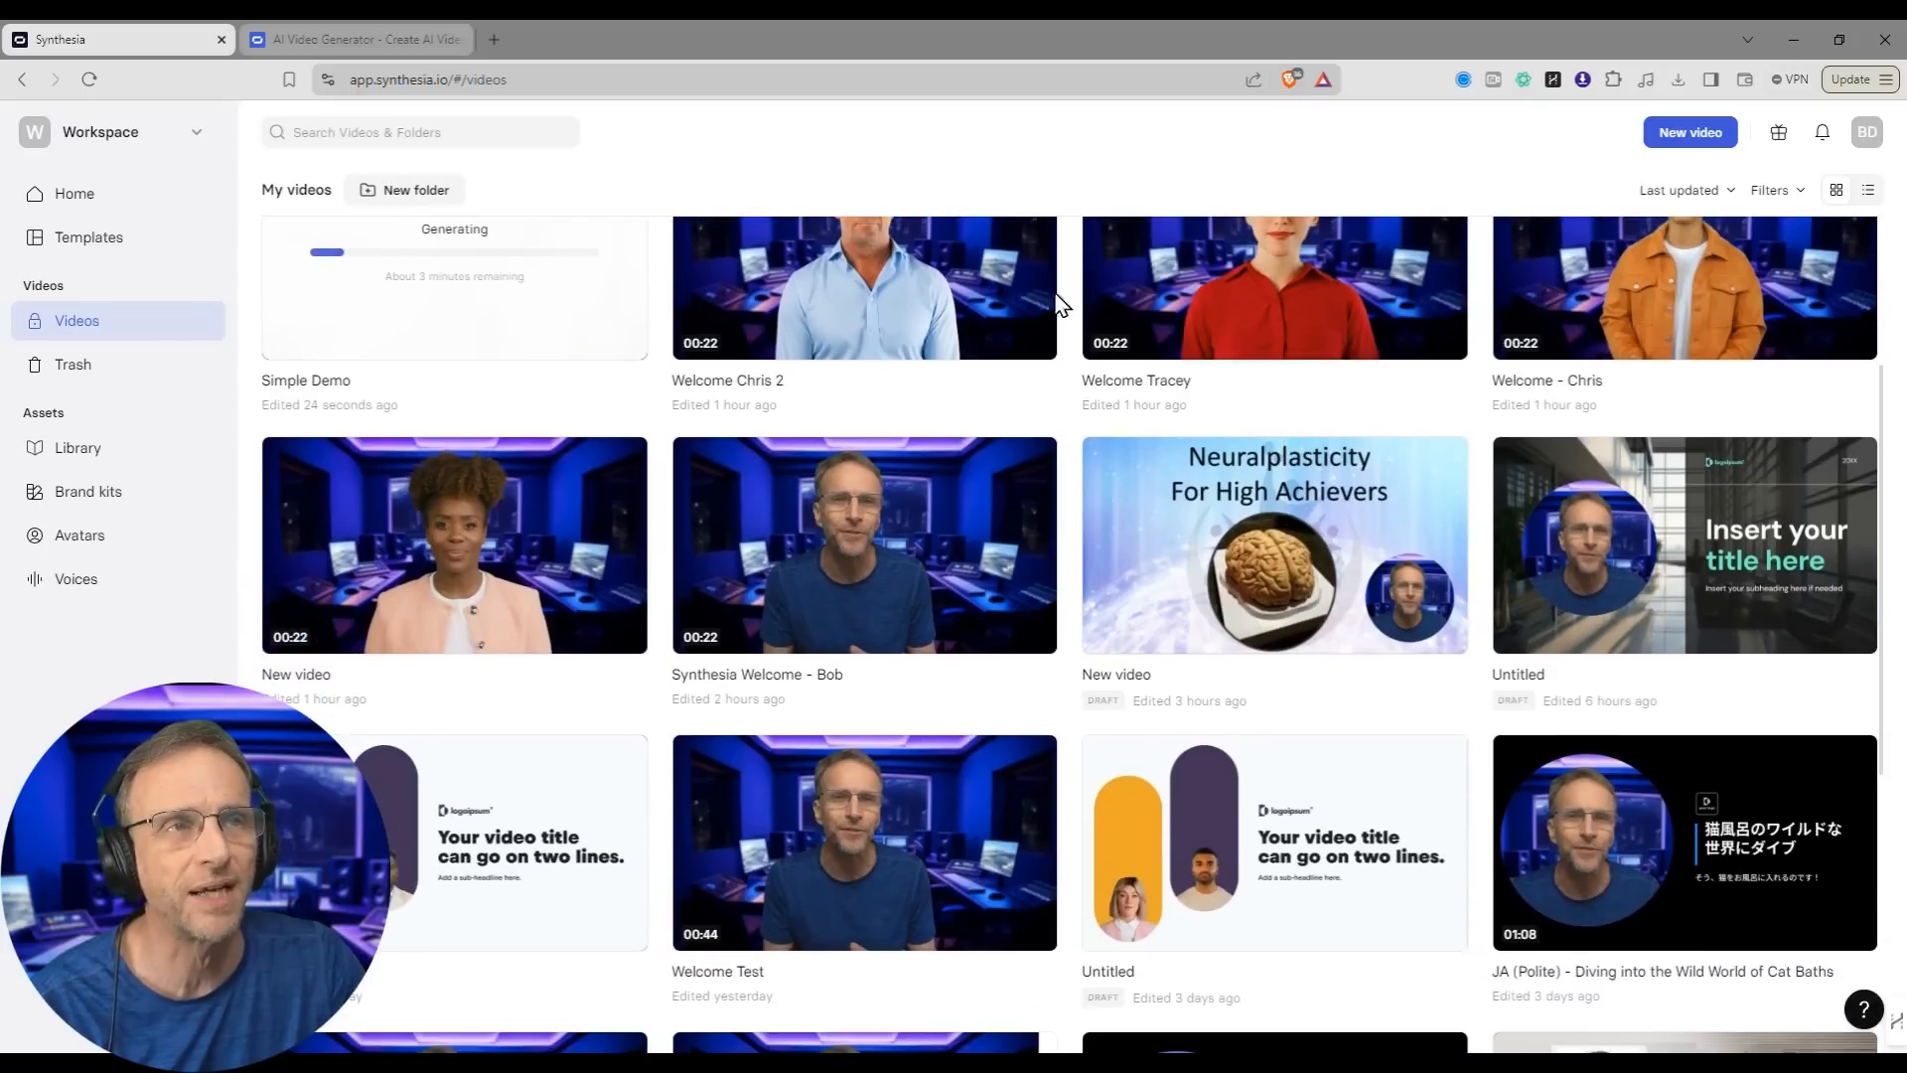
scroll(993, 377, up, 1)
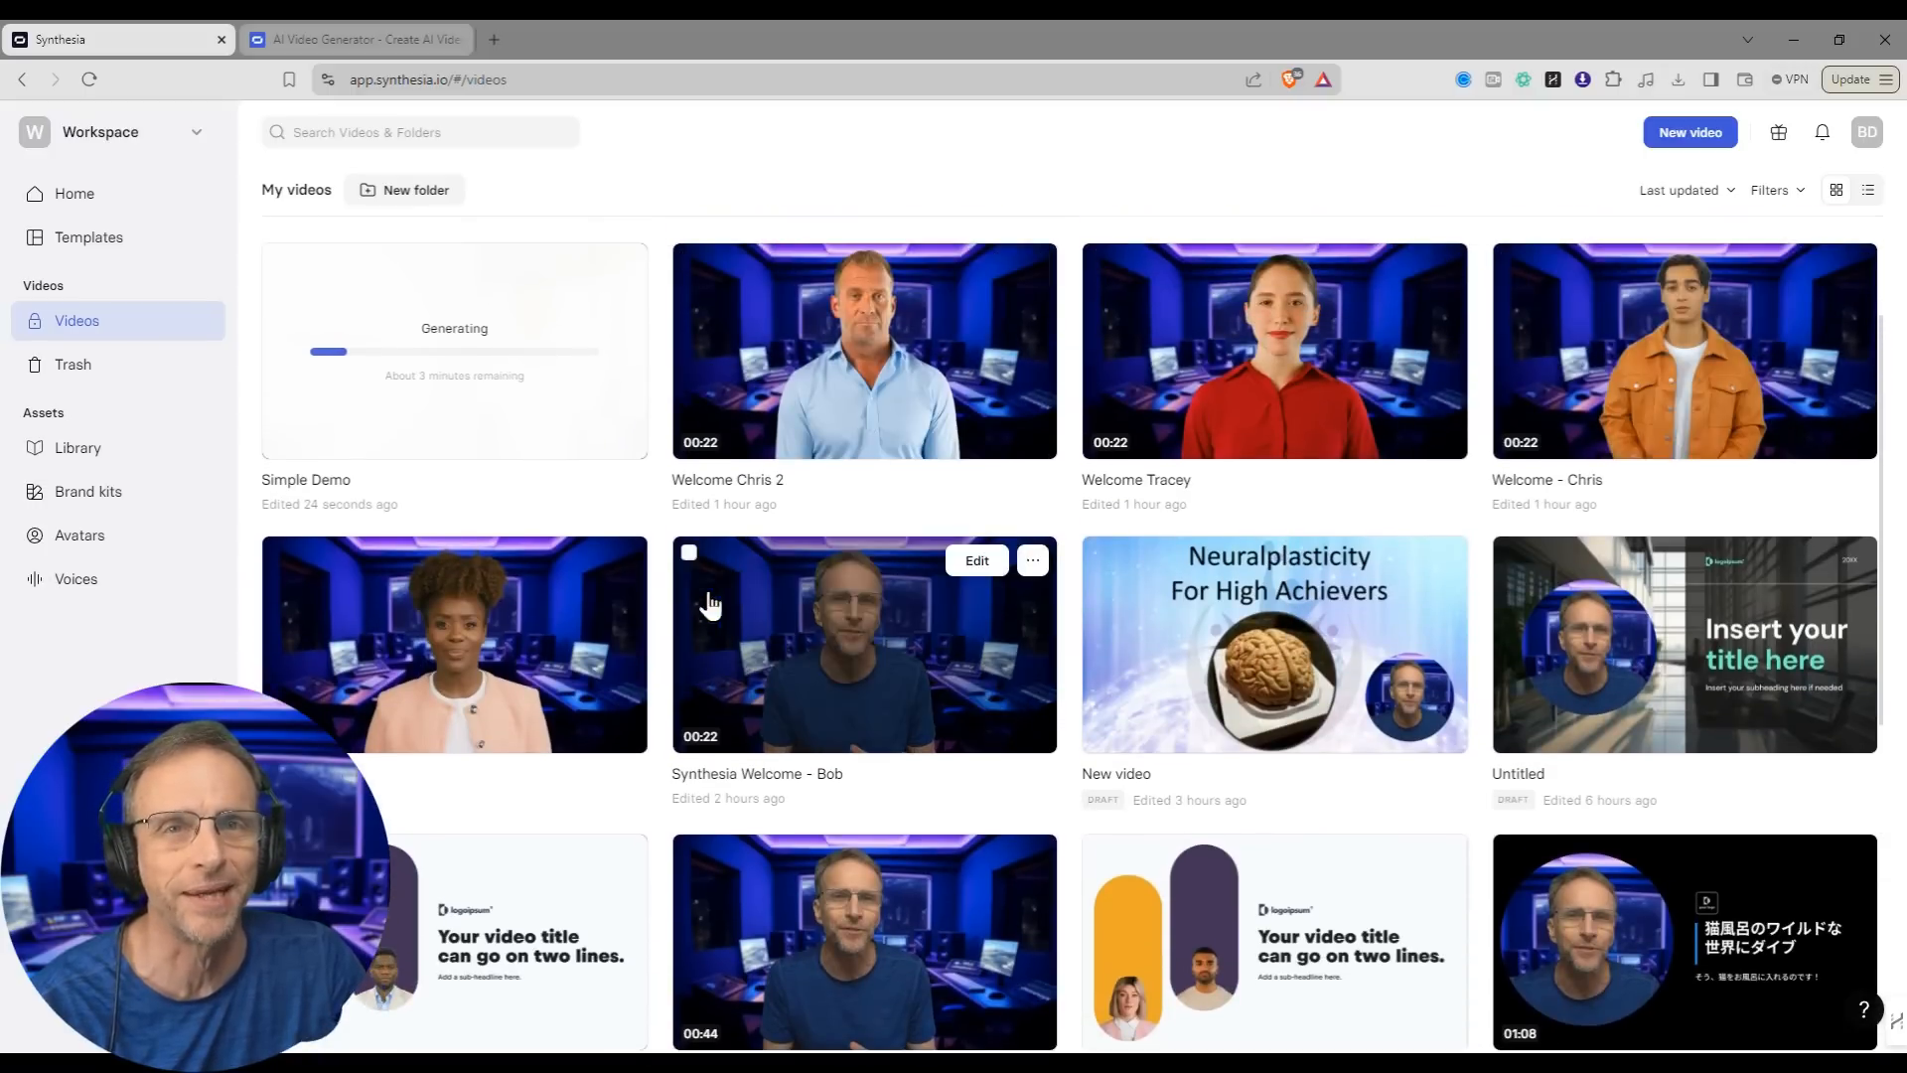
scroll(698, 688, up, 2)
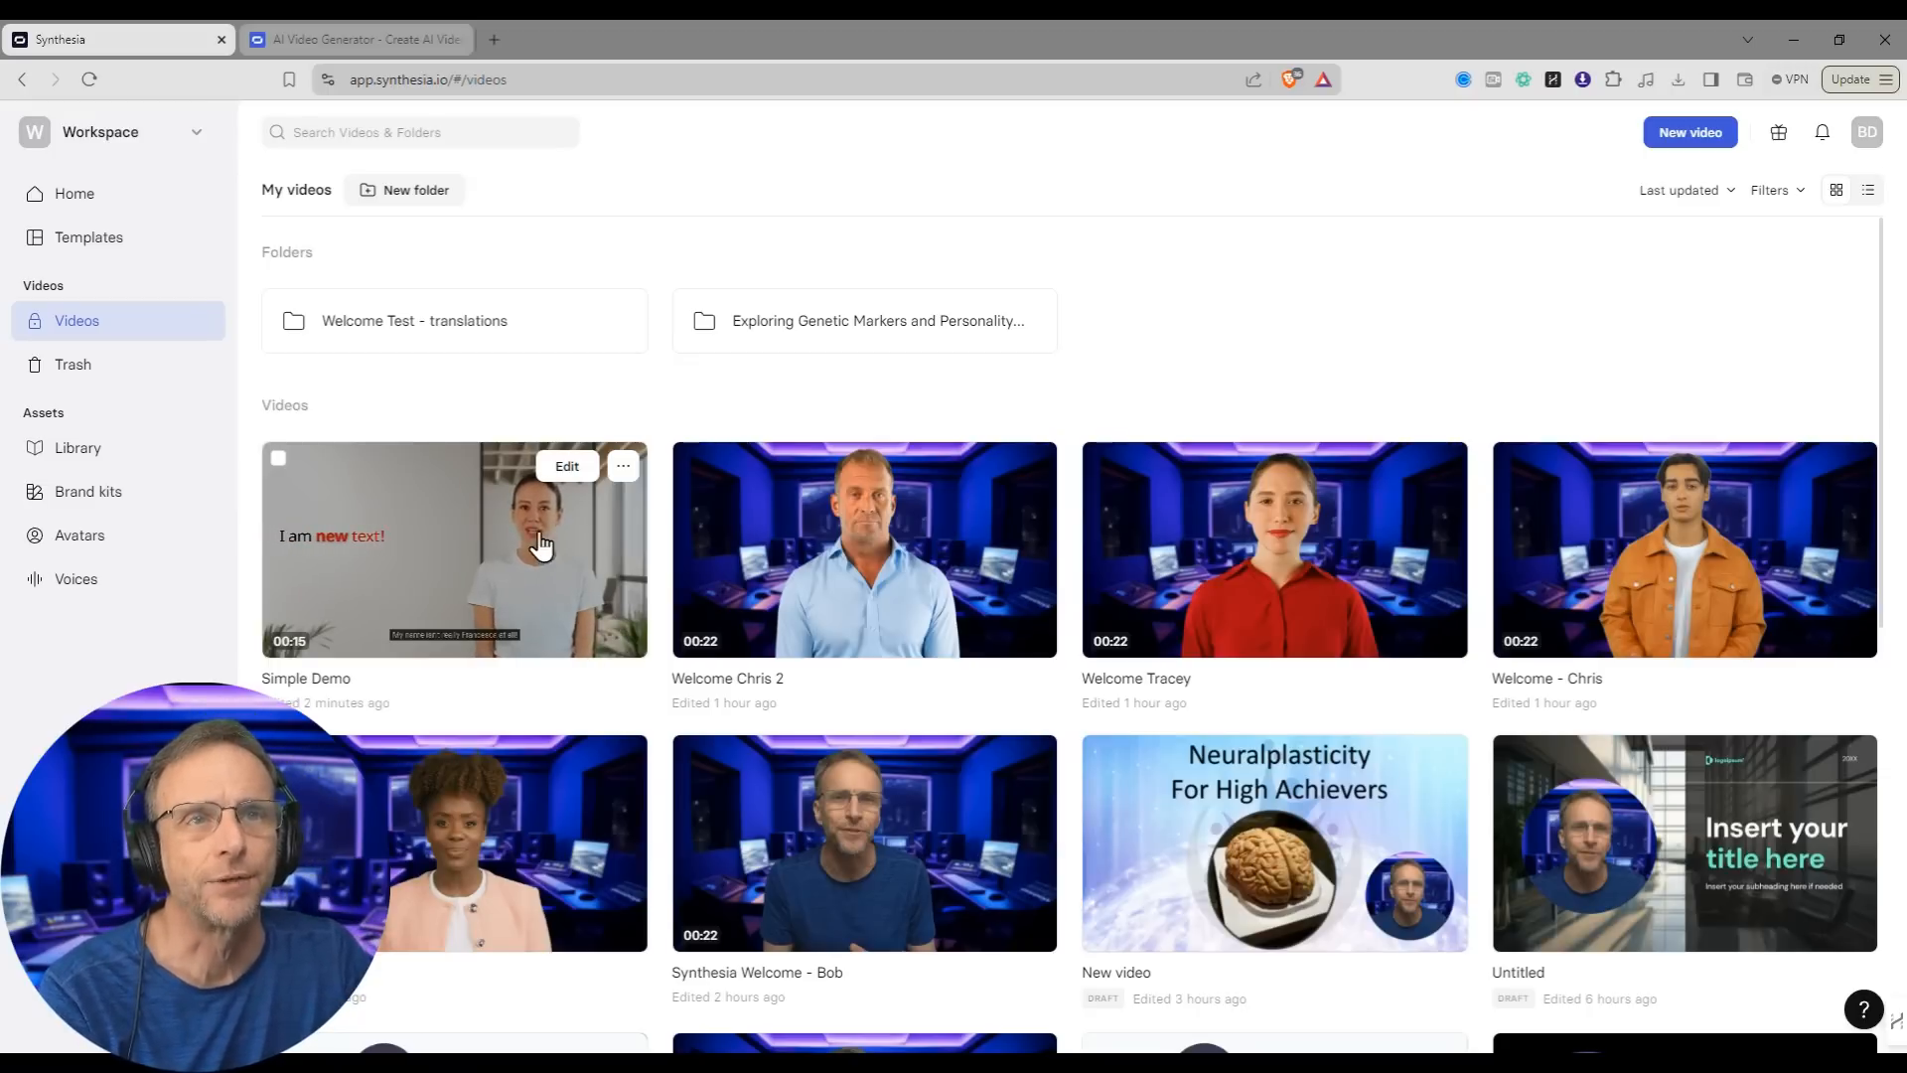
click(504, 543)
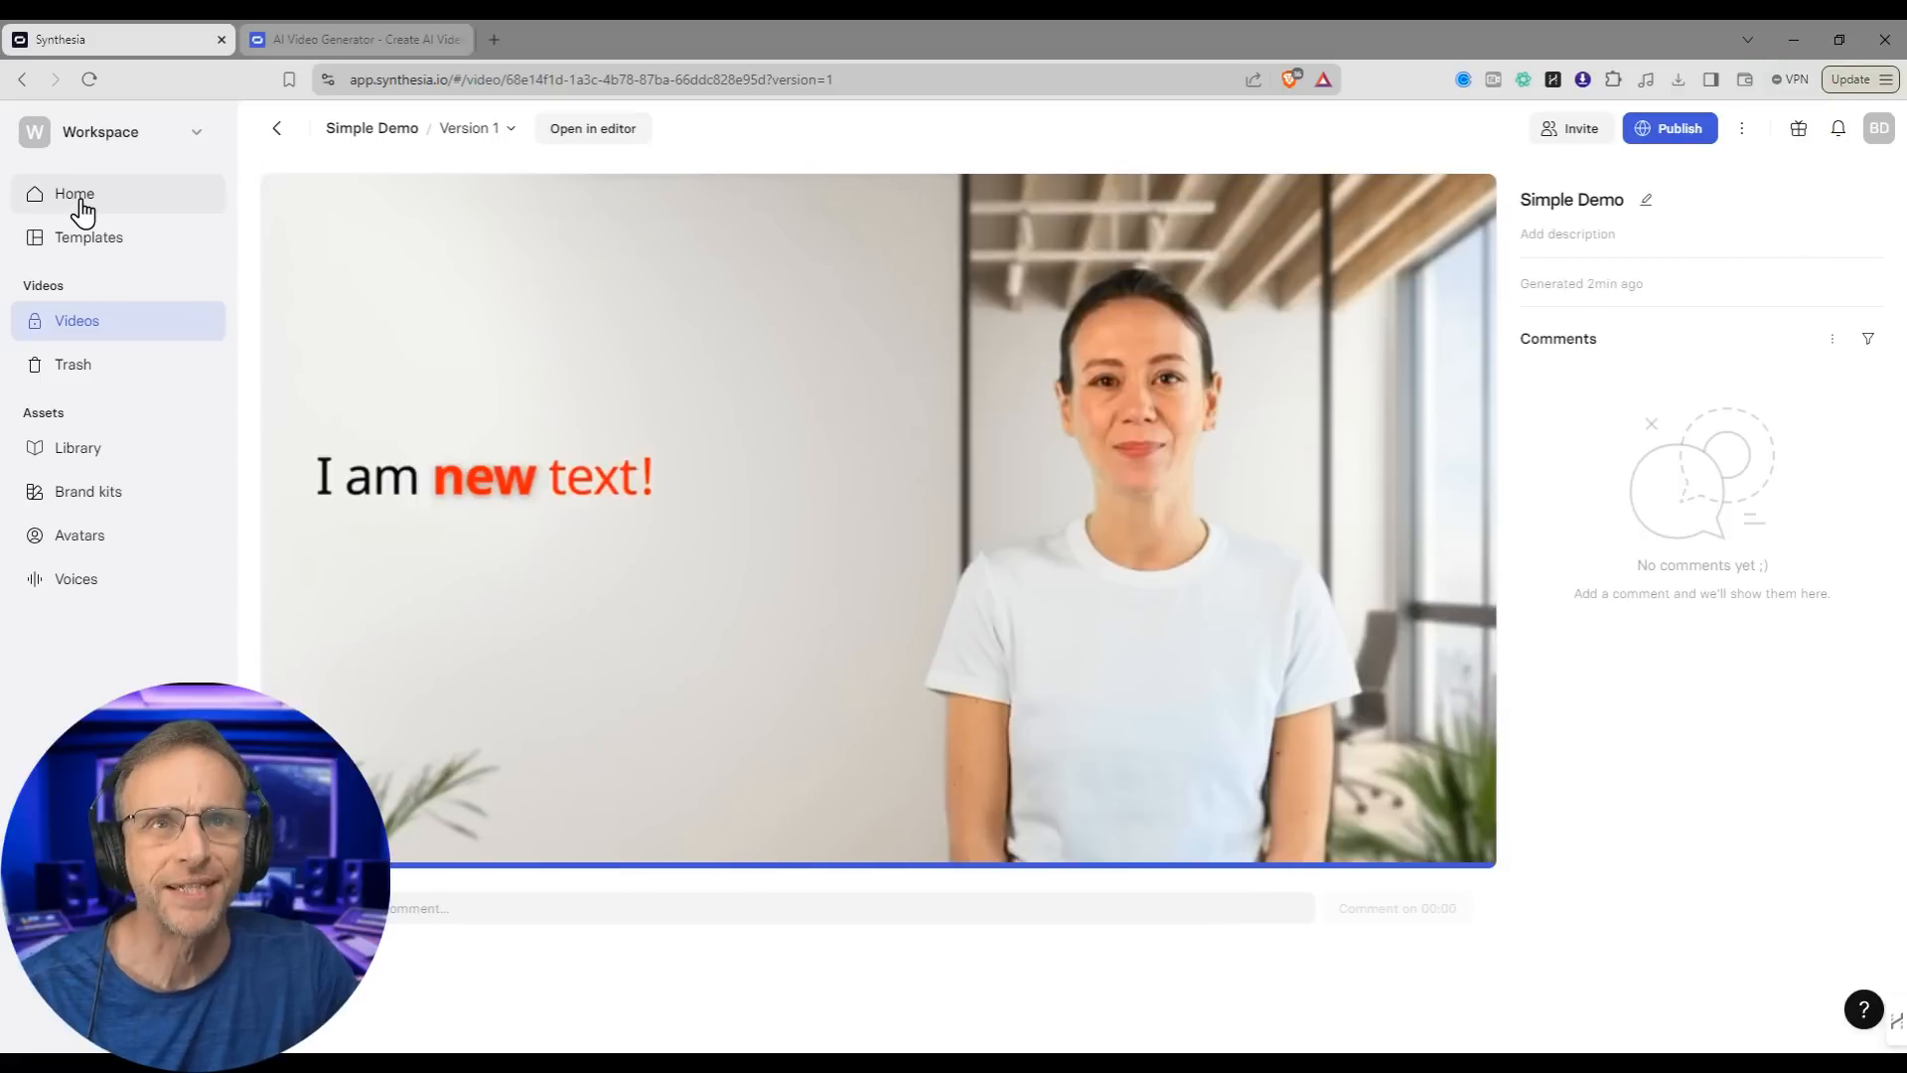
Step: Return to the home page and create a new video from blank
click(80, 204)
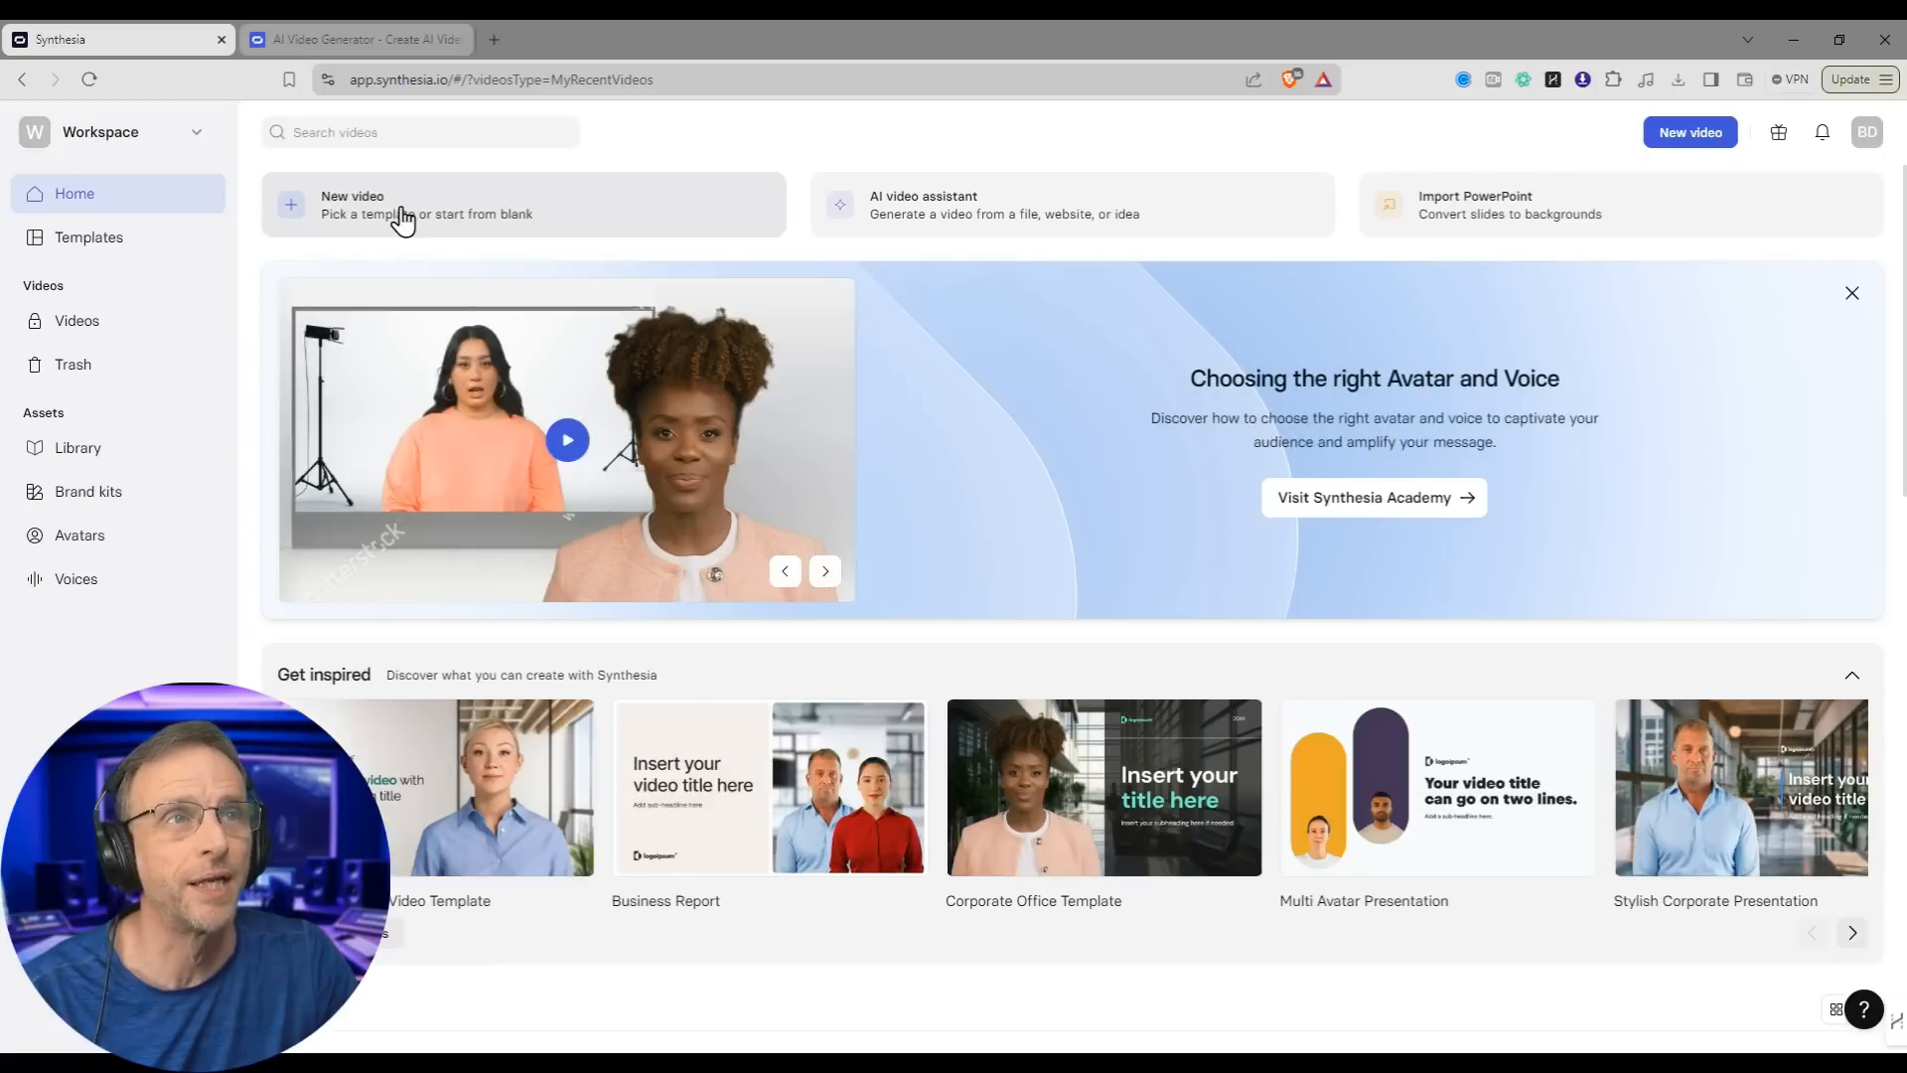
click(402, 217)
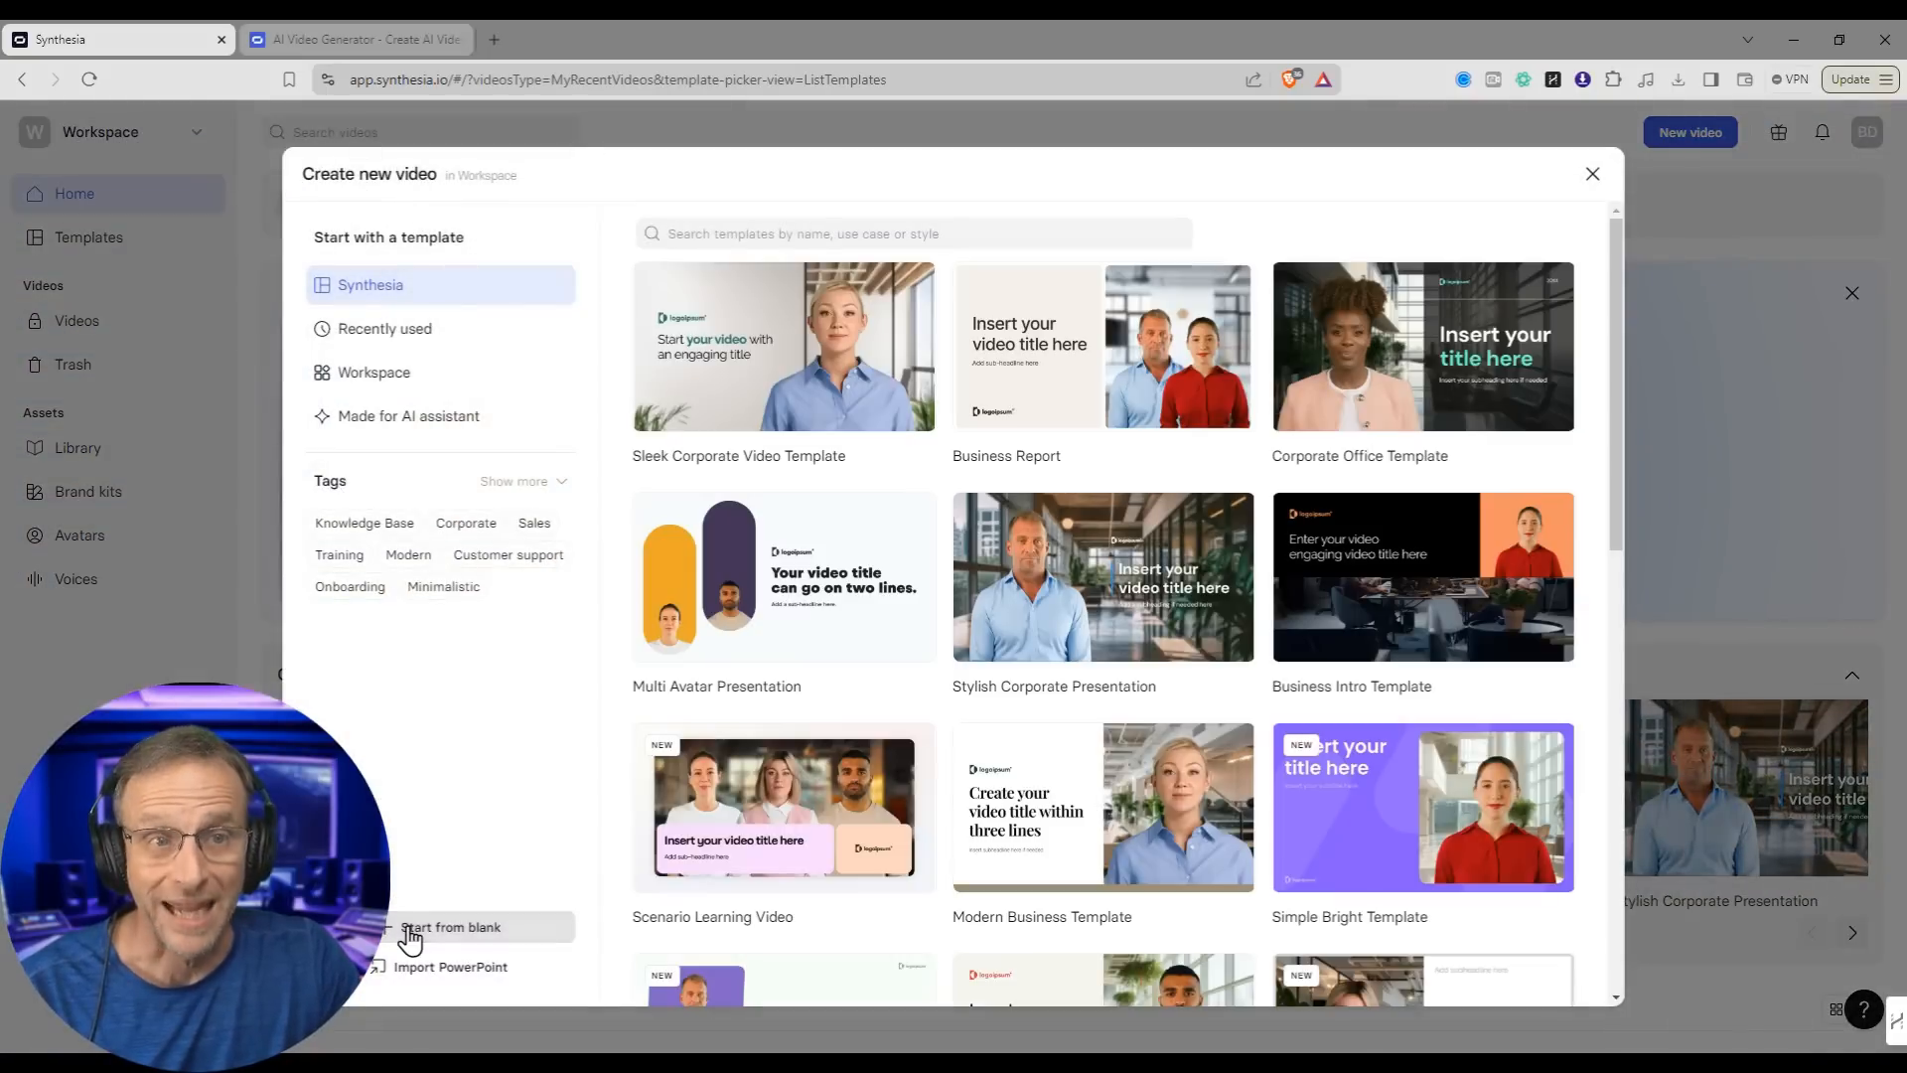
click(410, 929)
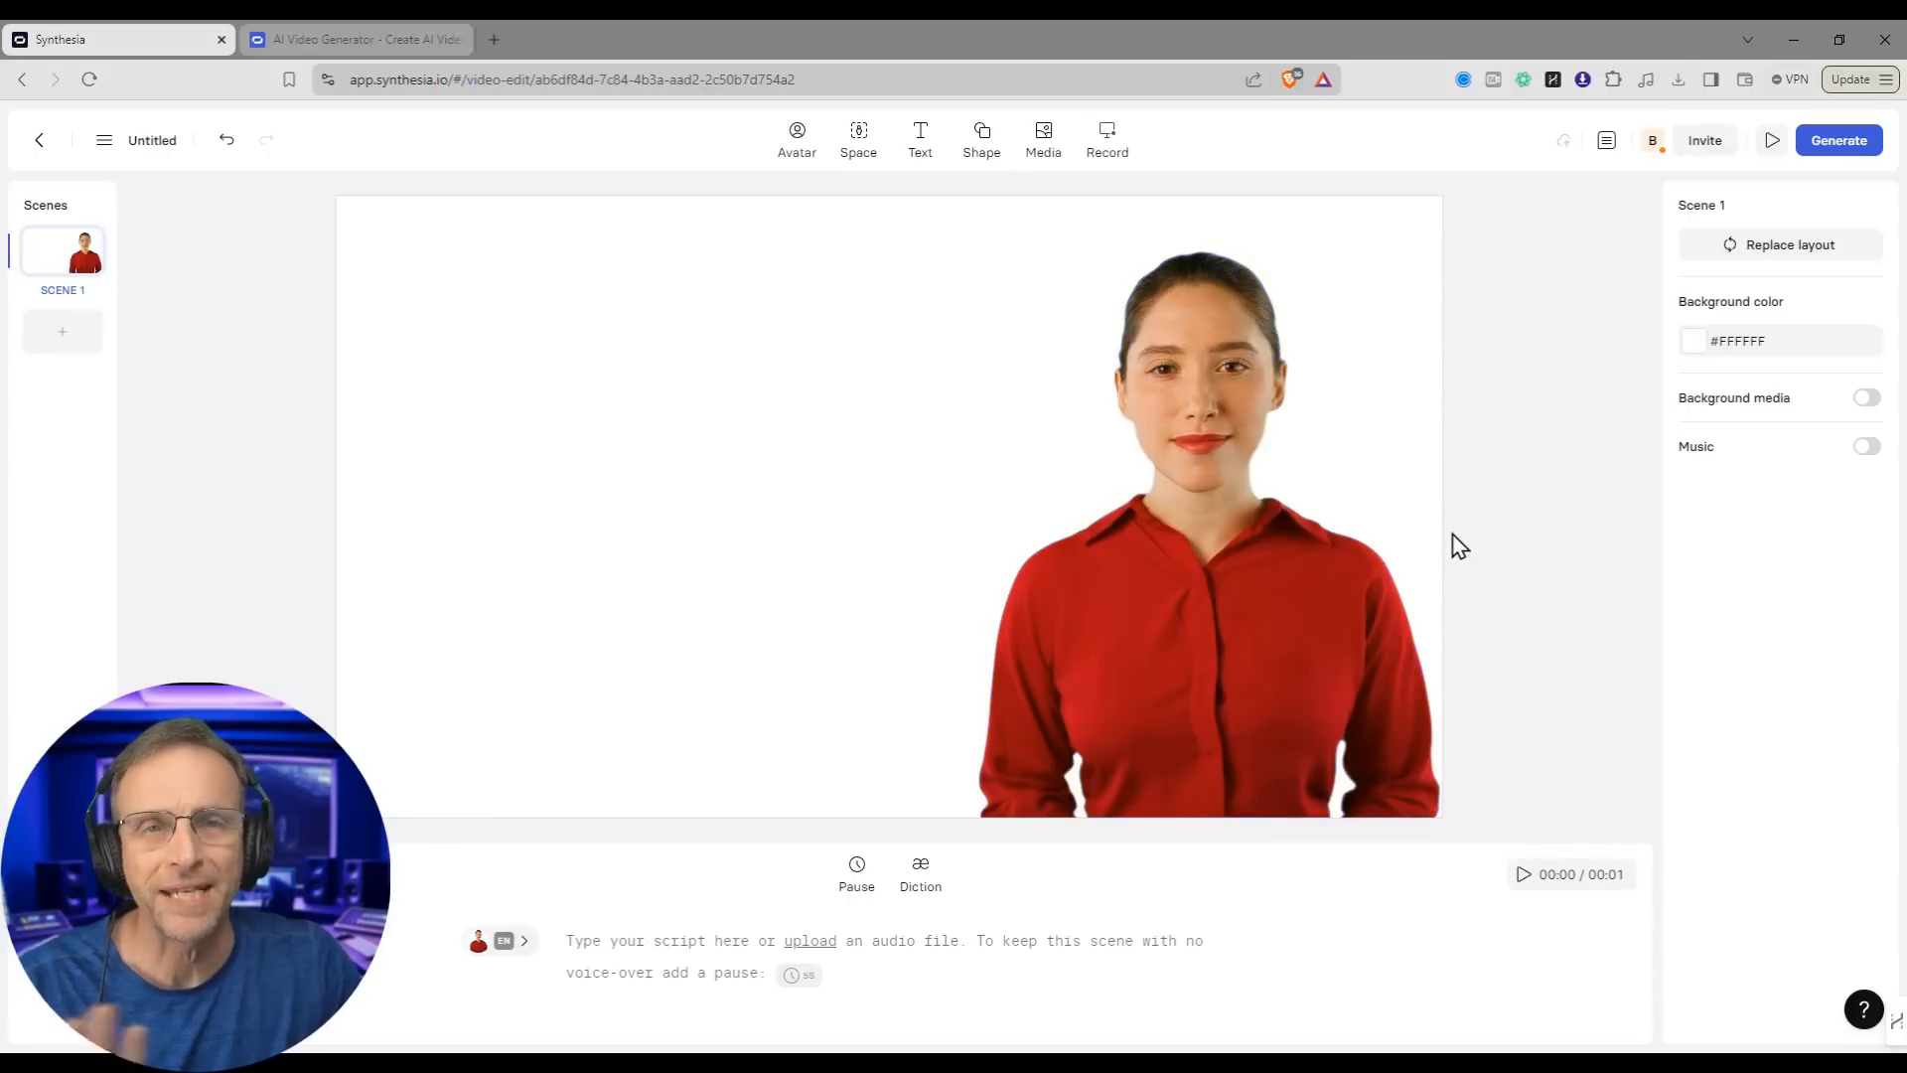
Step: Replace the scene's avatar with the custom avatar from the workspace's brand kit and check its voice setting
click(1231, 502)
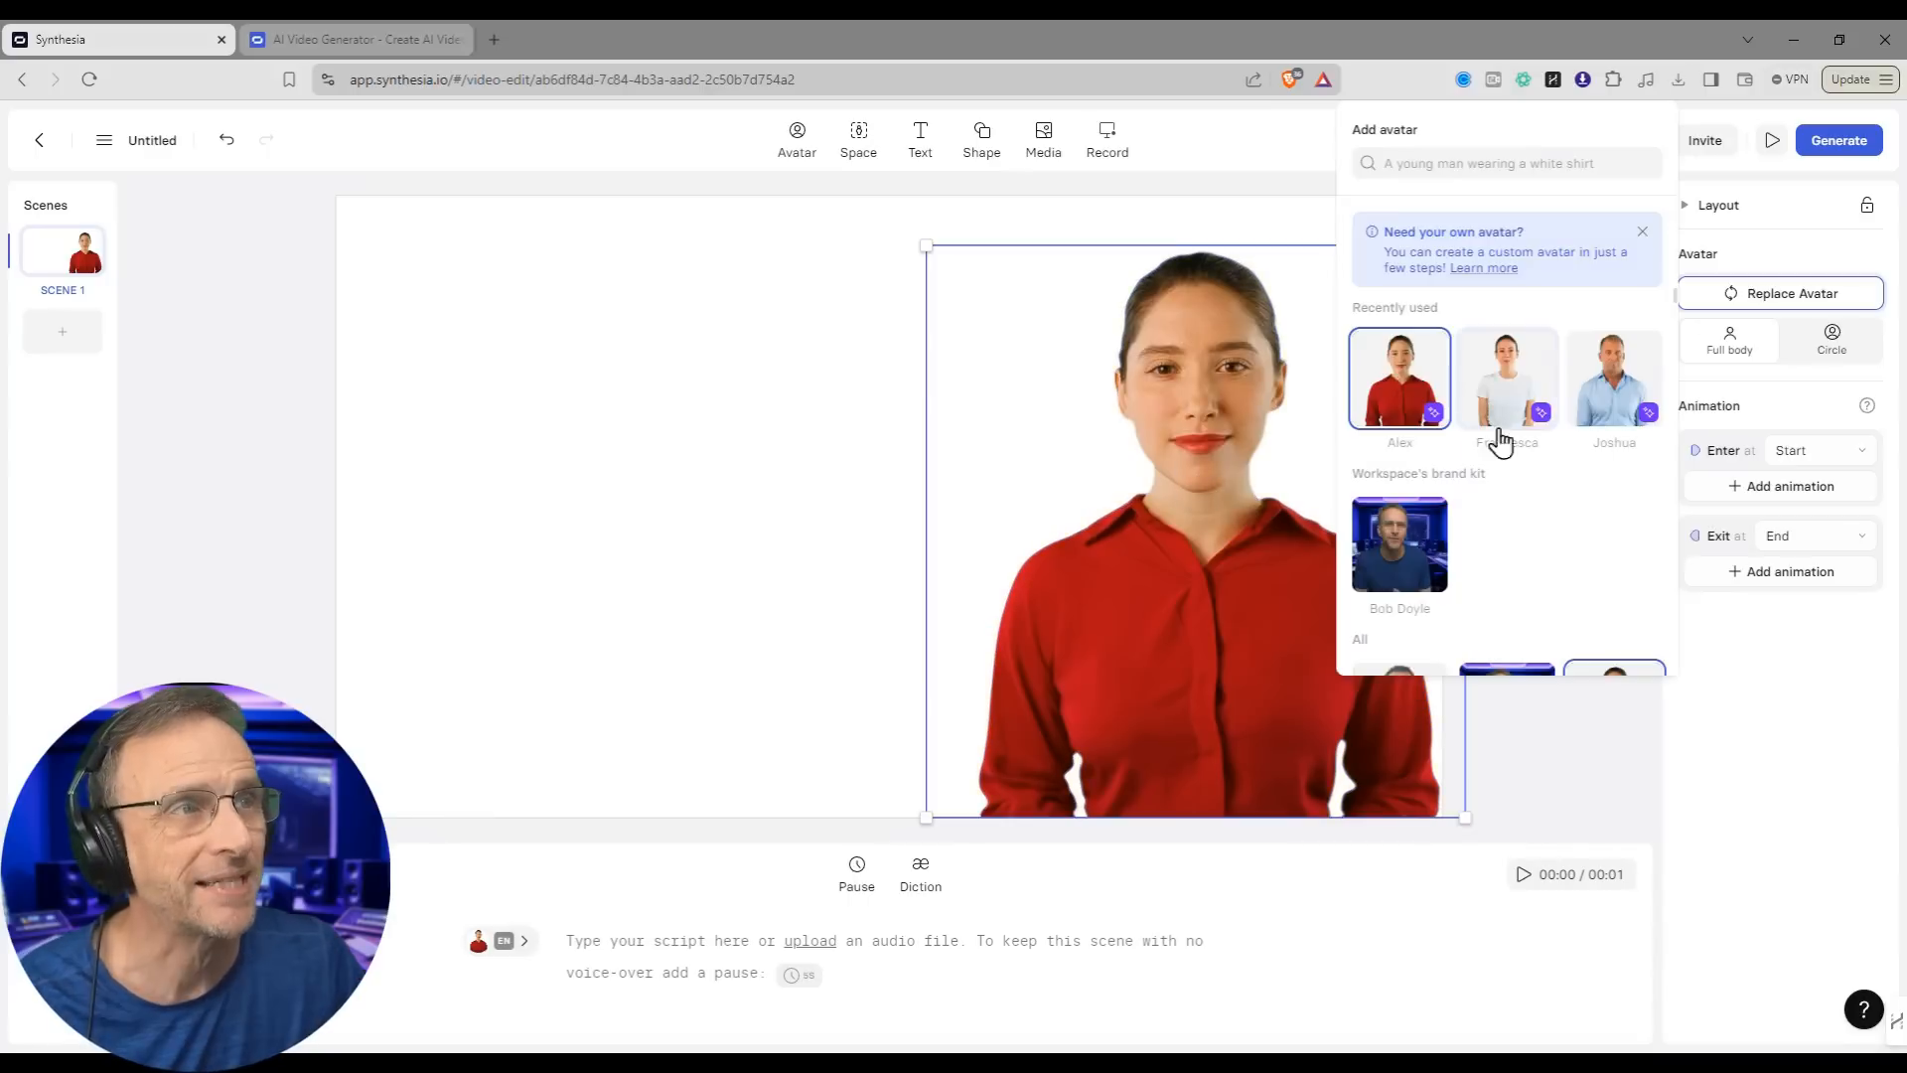
click(1399, 544)
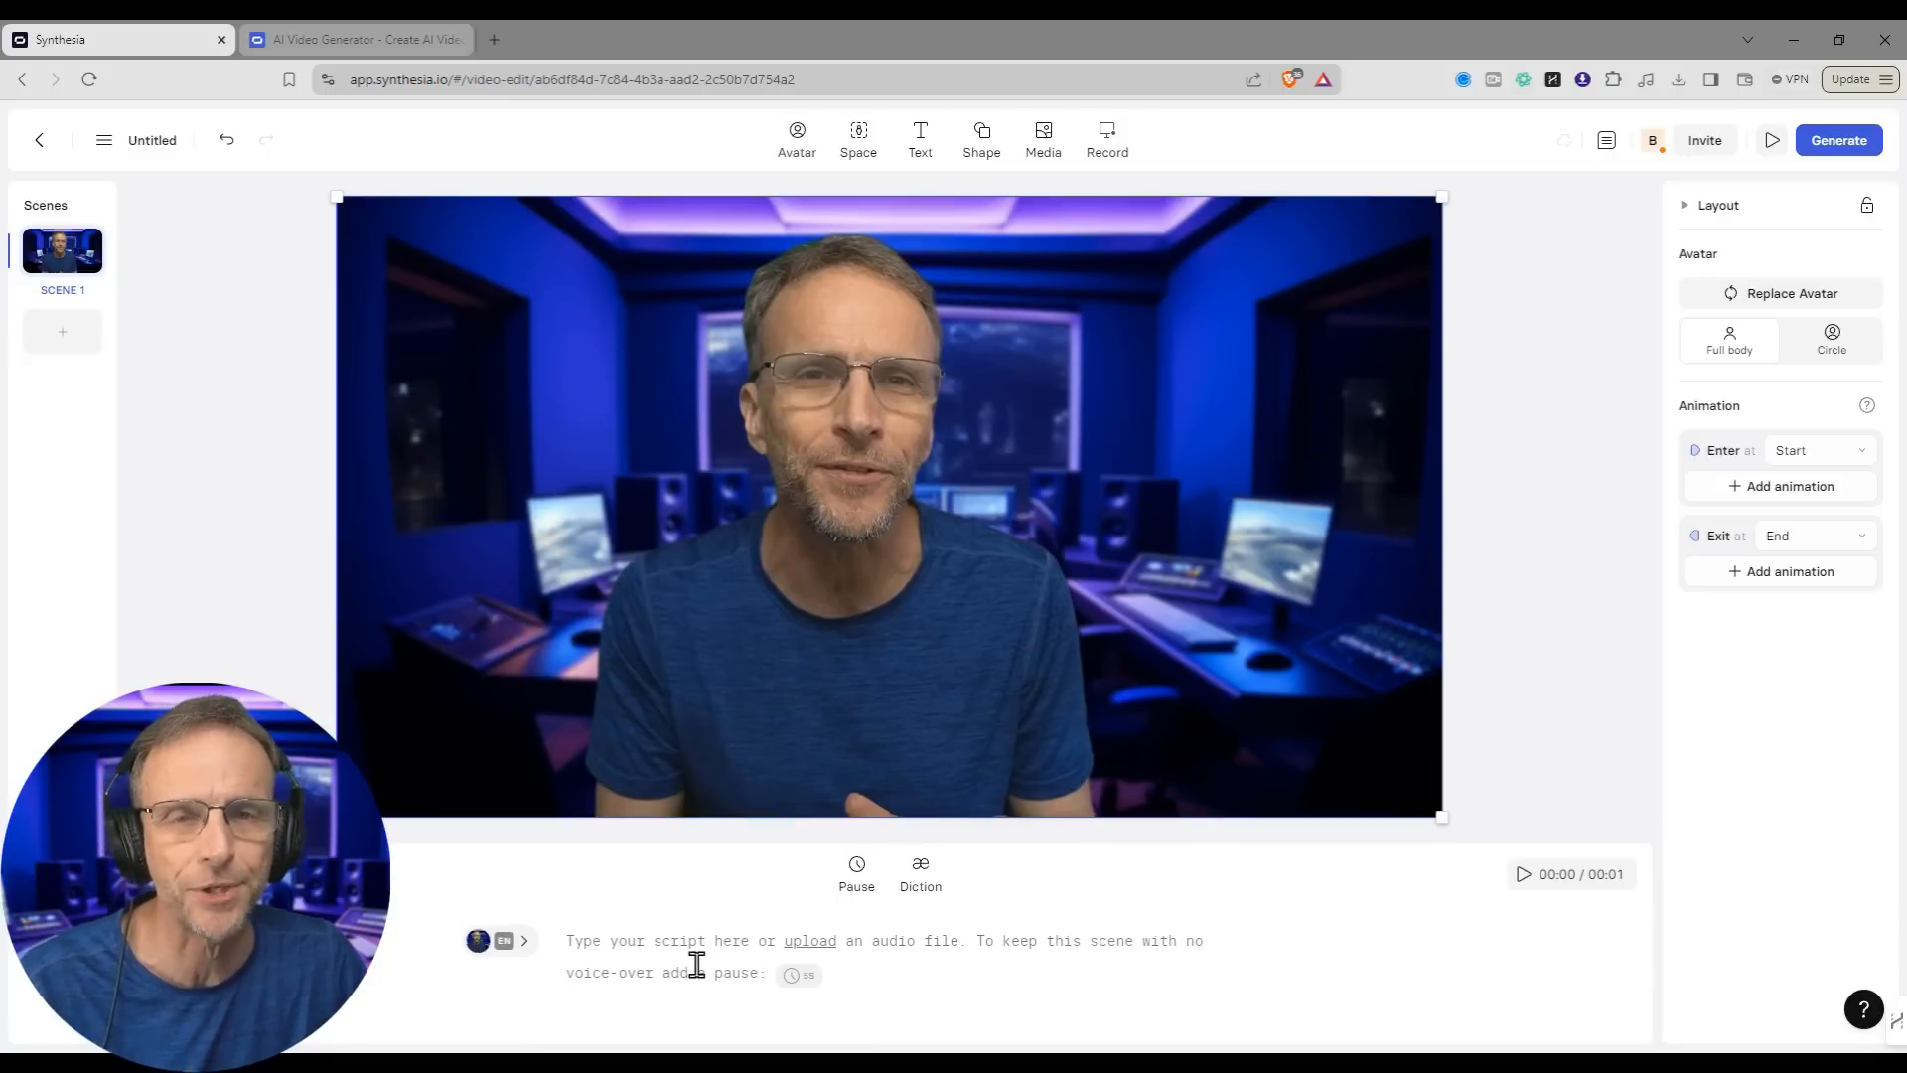
click(511, 951)
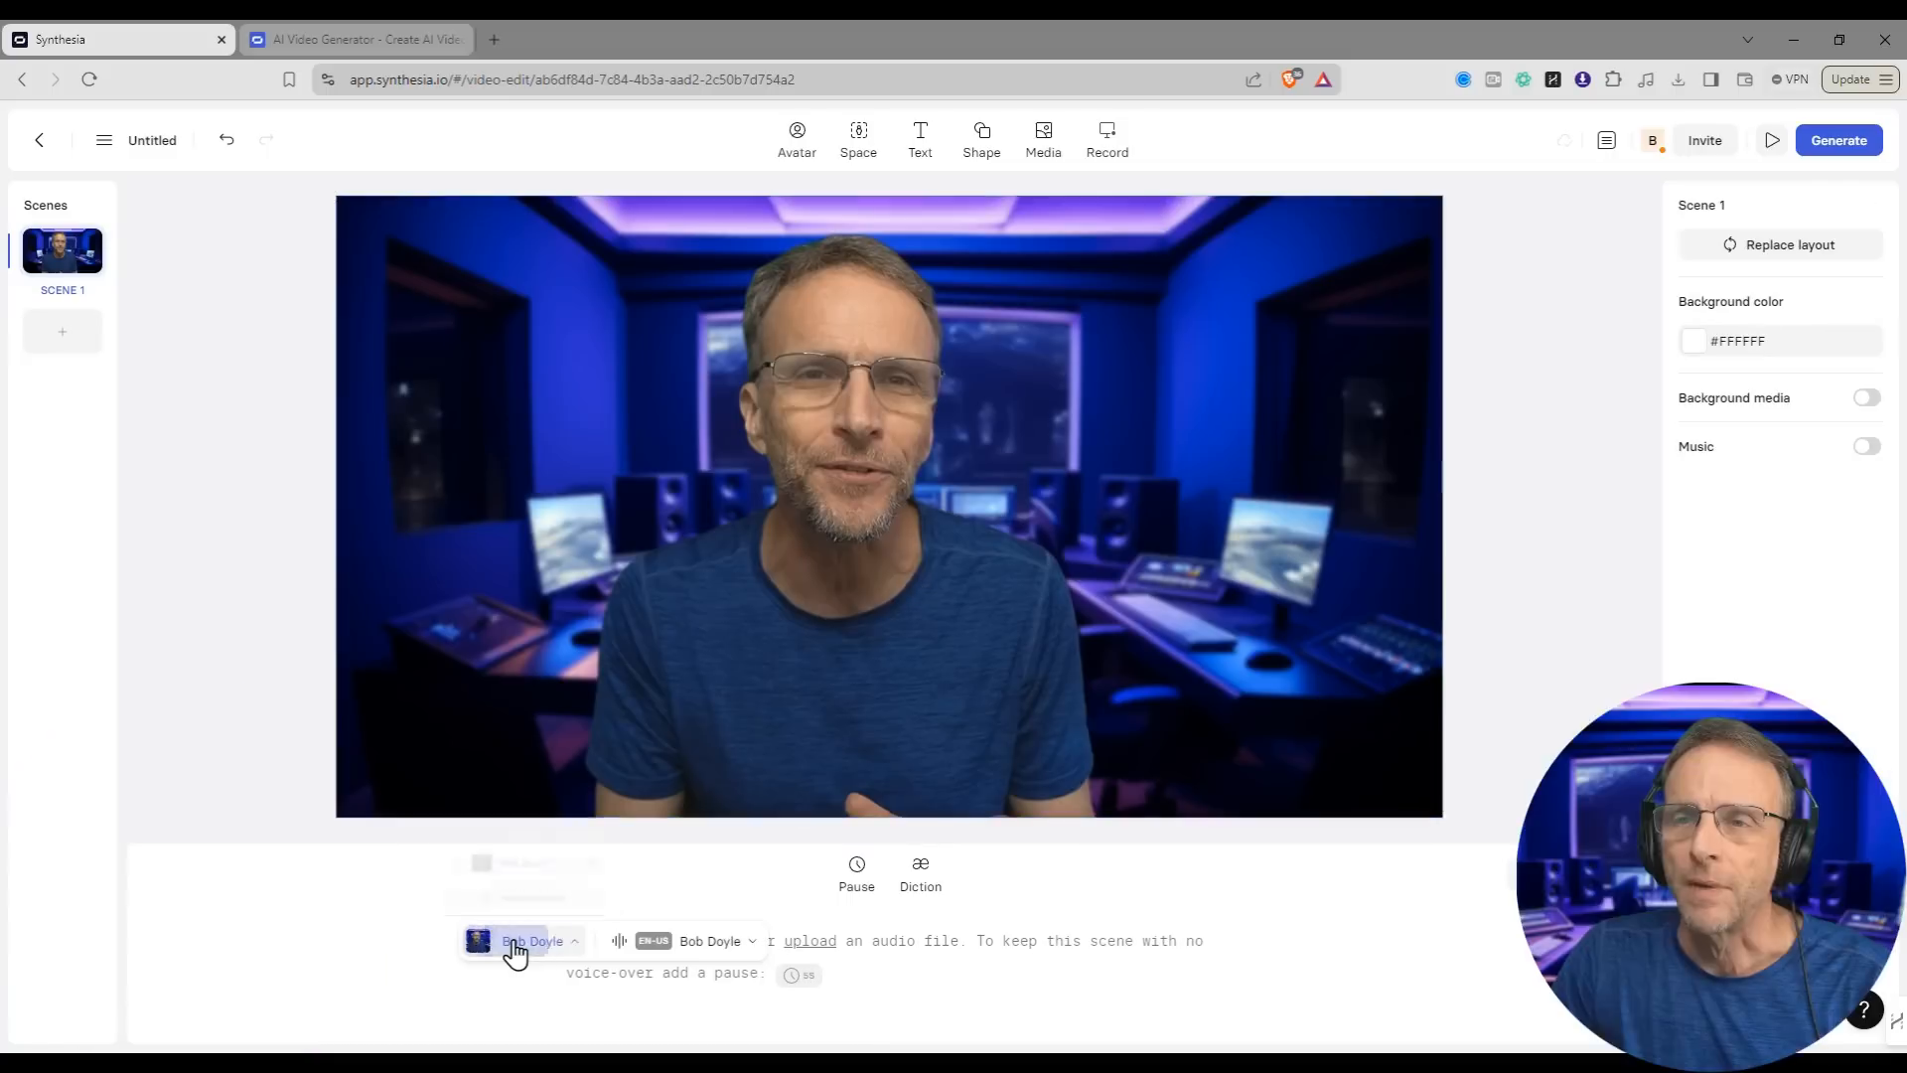
click(715, 944)
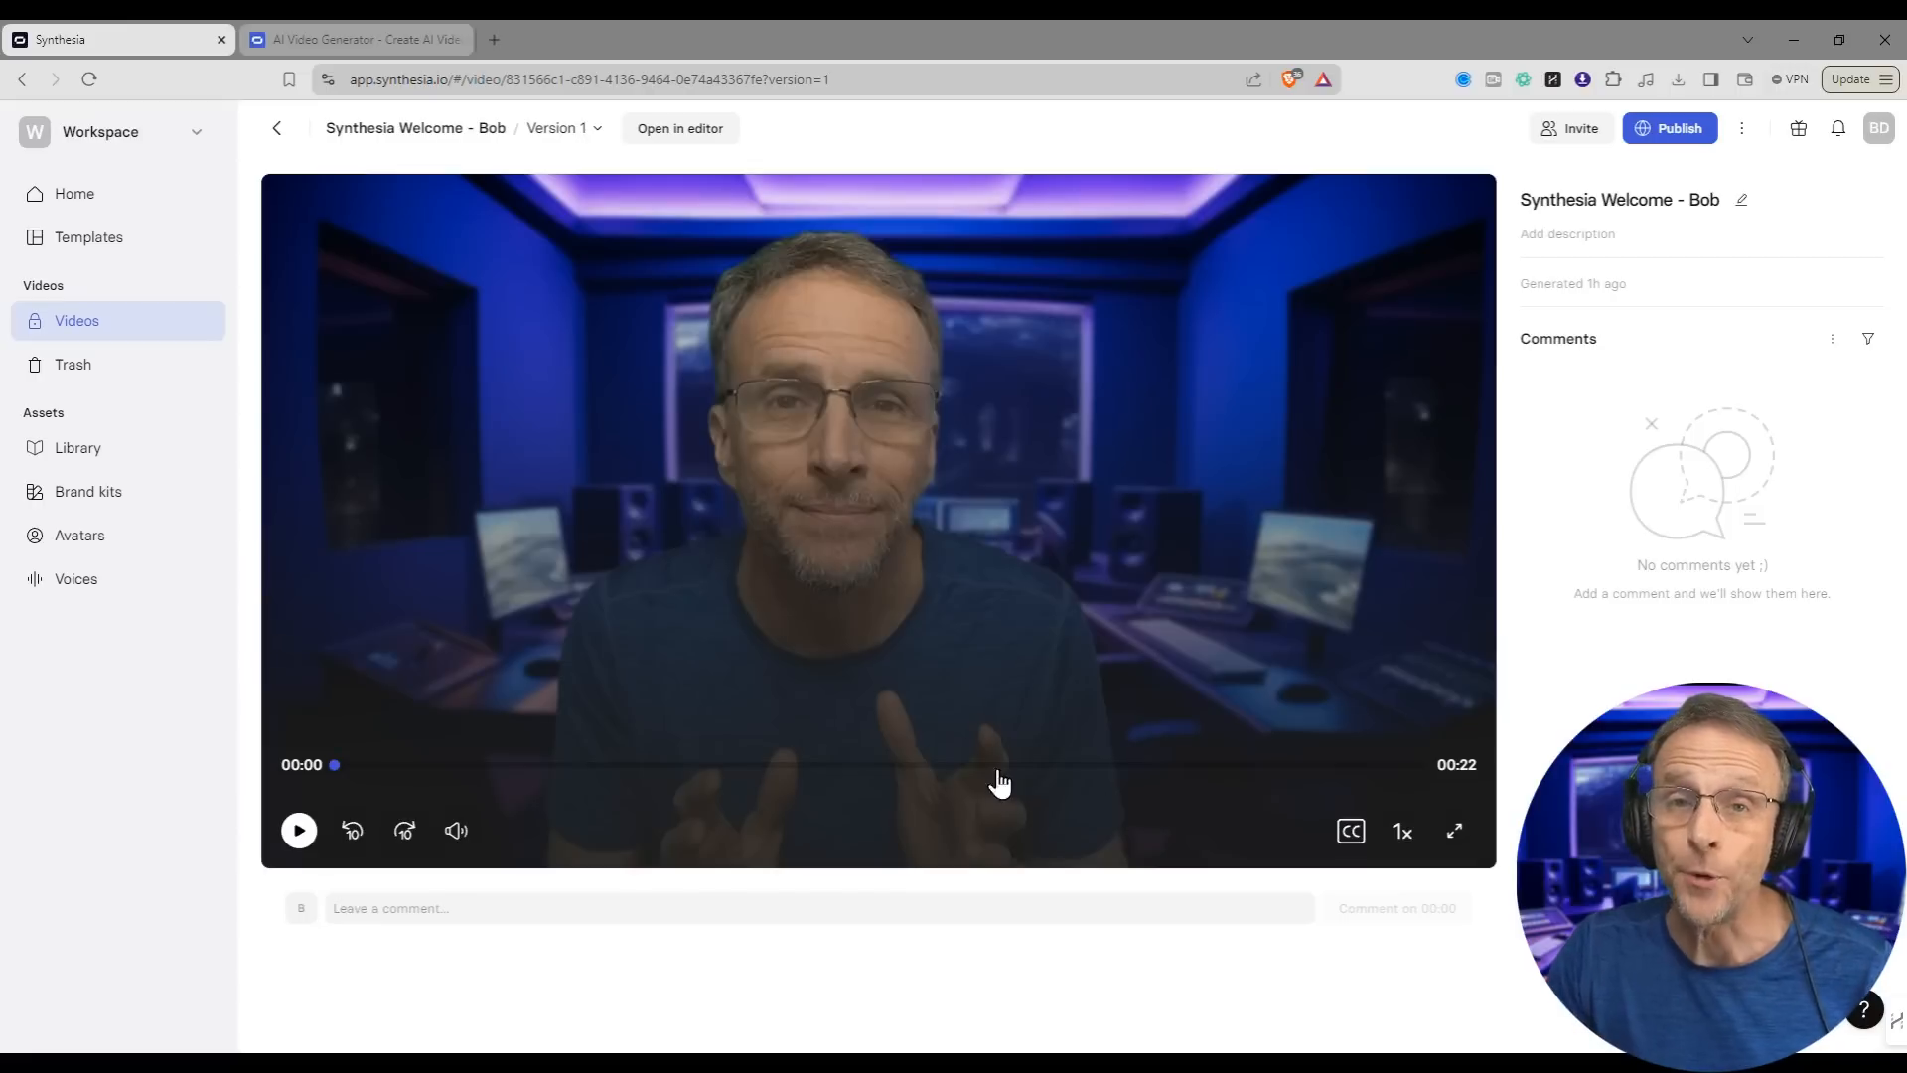
Step: Play the previously generated Synthesia welcome video to watch the custom avatar speak
click(997, 779)
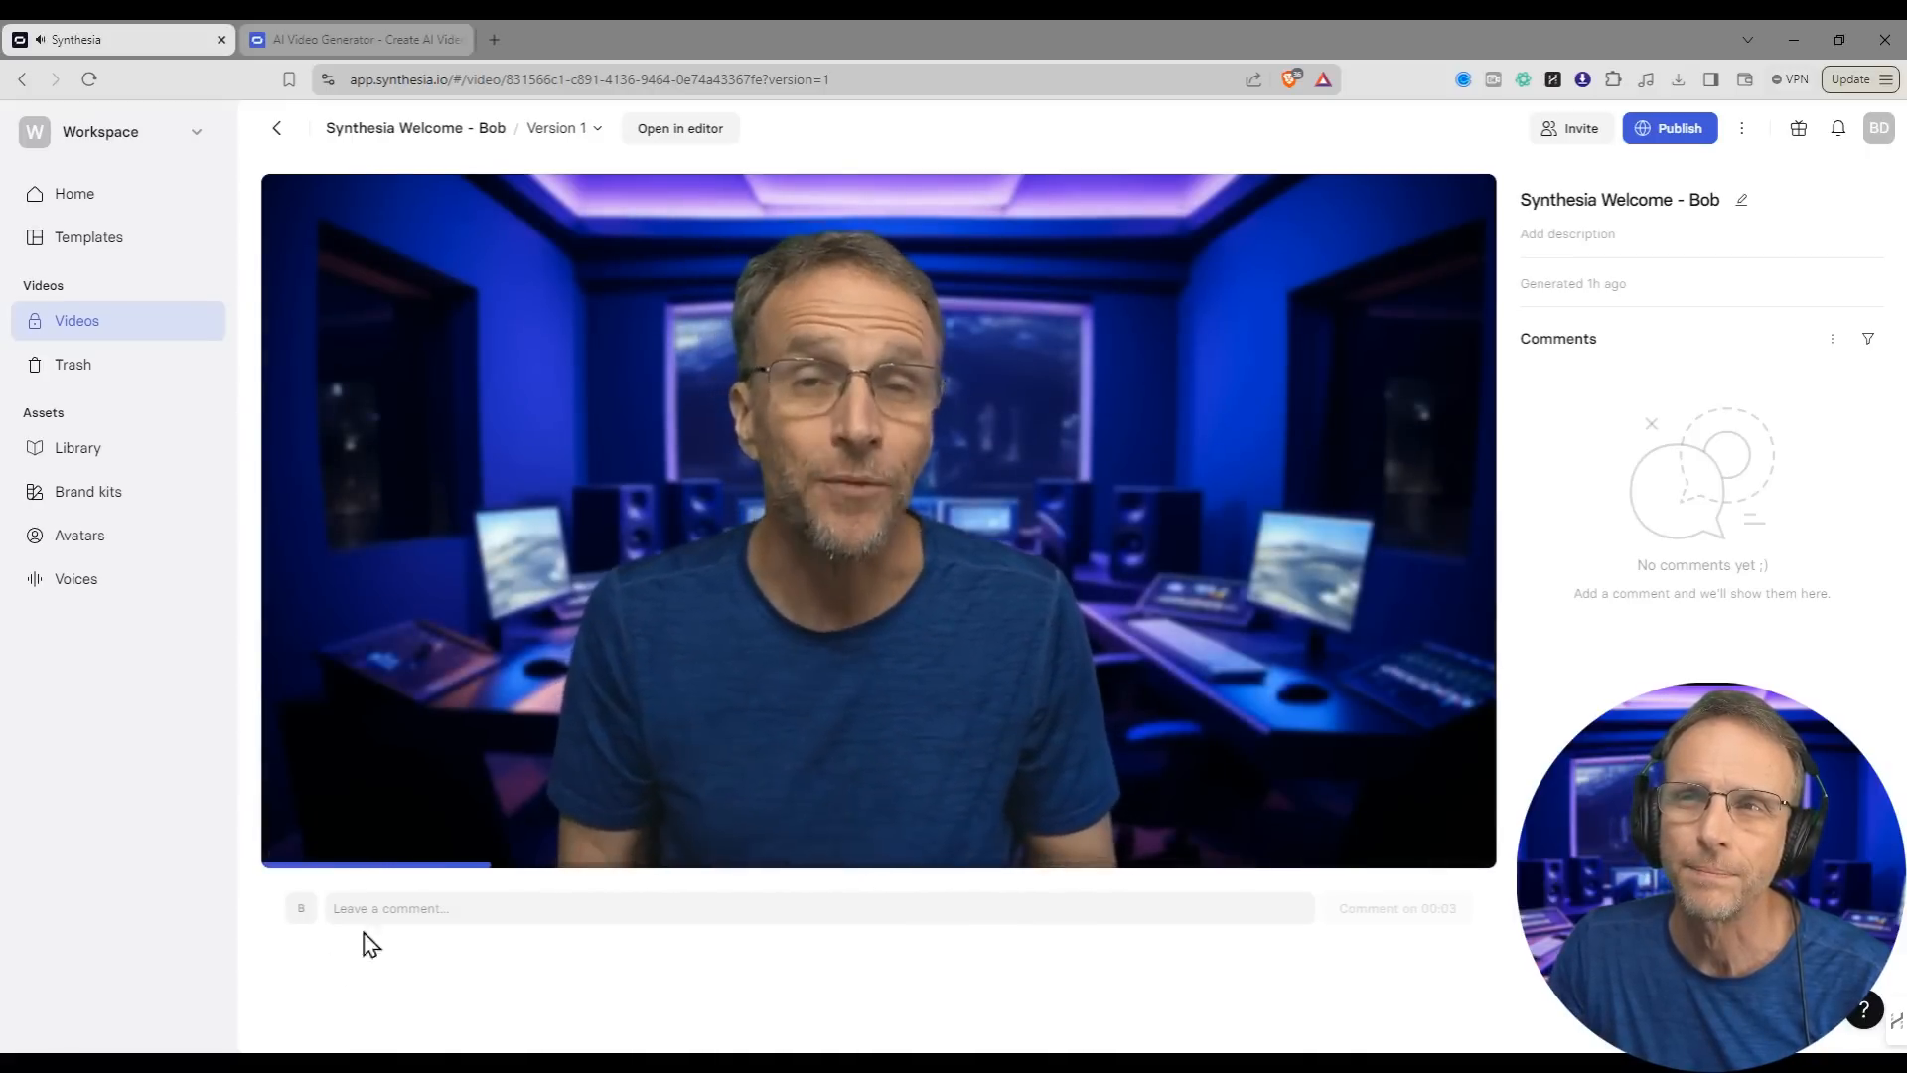
mouse_move(298, 826)
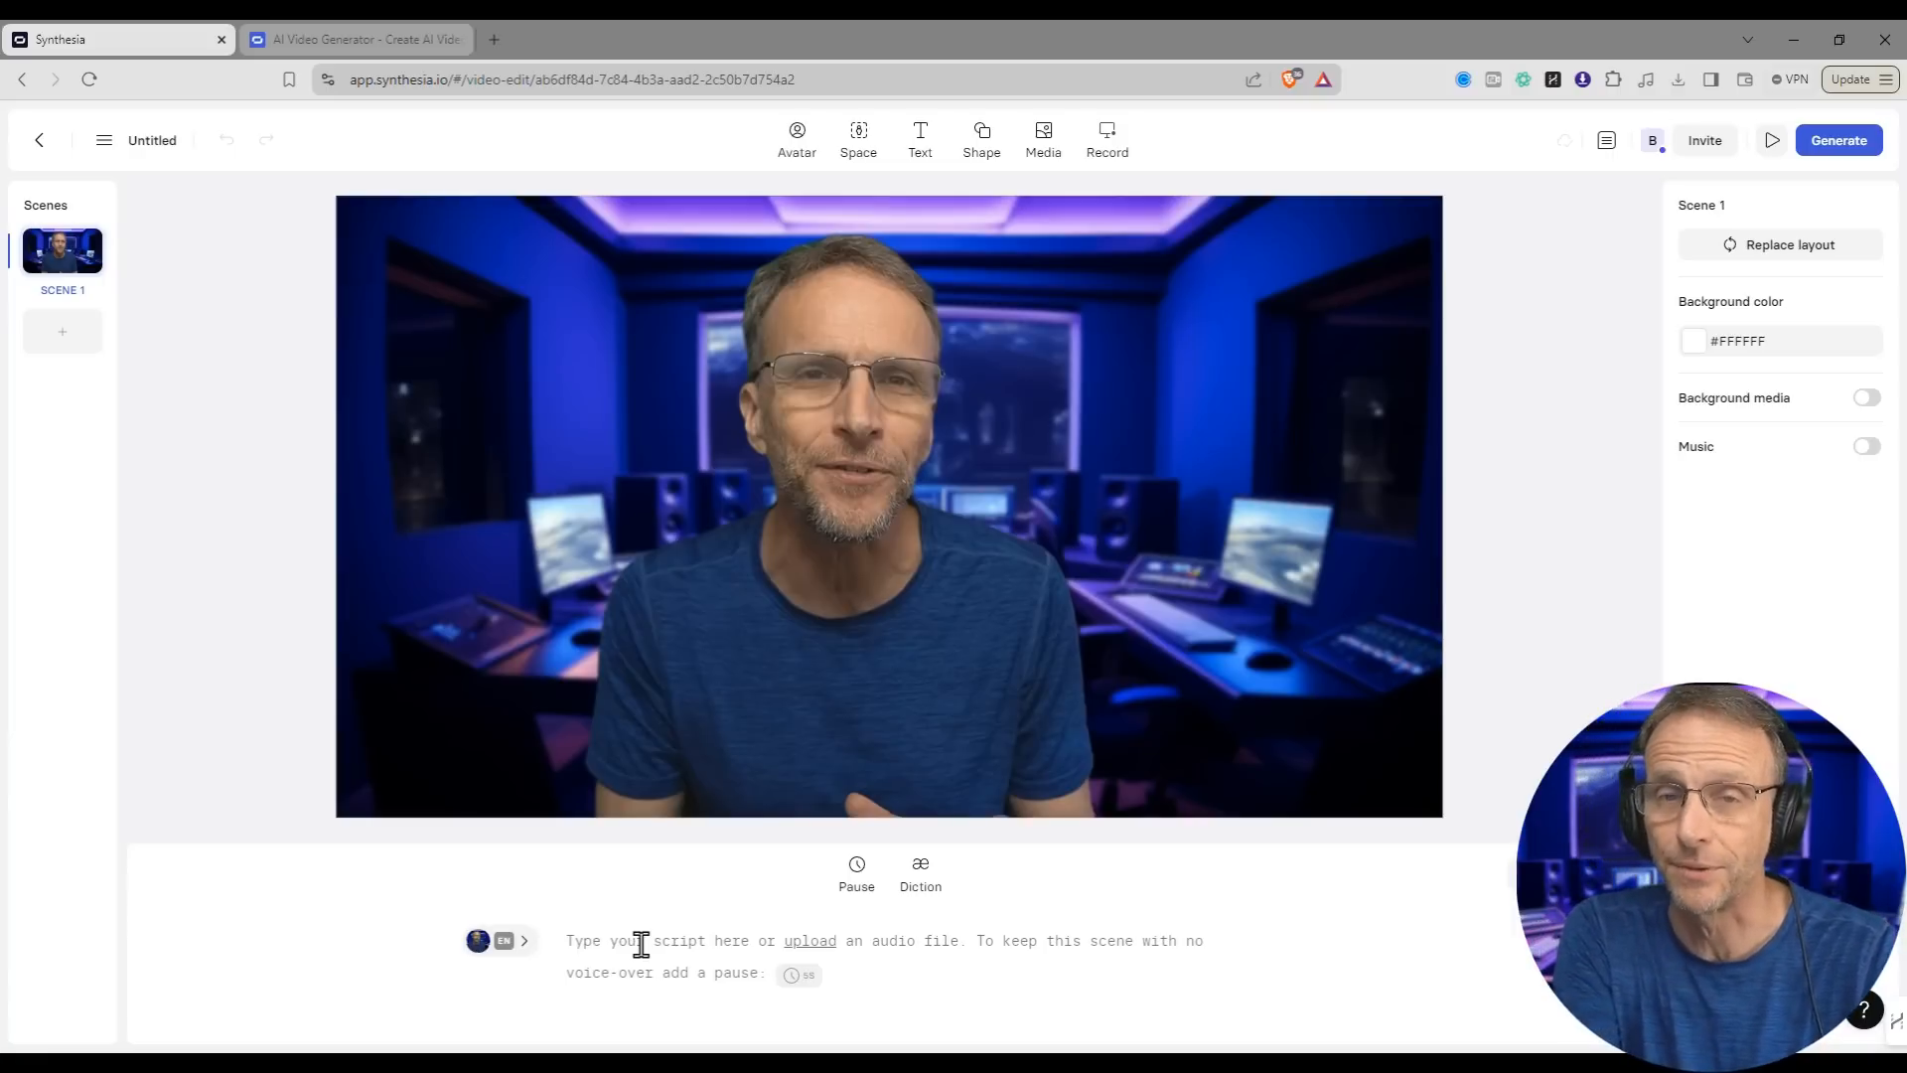
Step: Enter the script "Hi, this is something short so it won't take a lot of time to render.", preview the scene and generate the video
text(Hi, this is something short so it won't take a lot of time to)
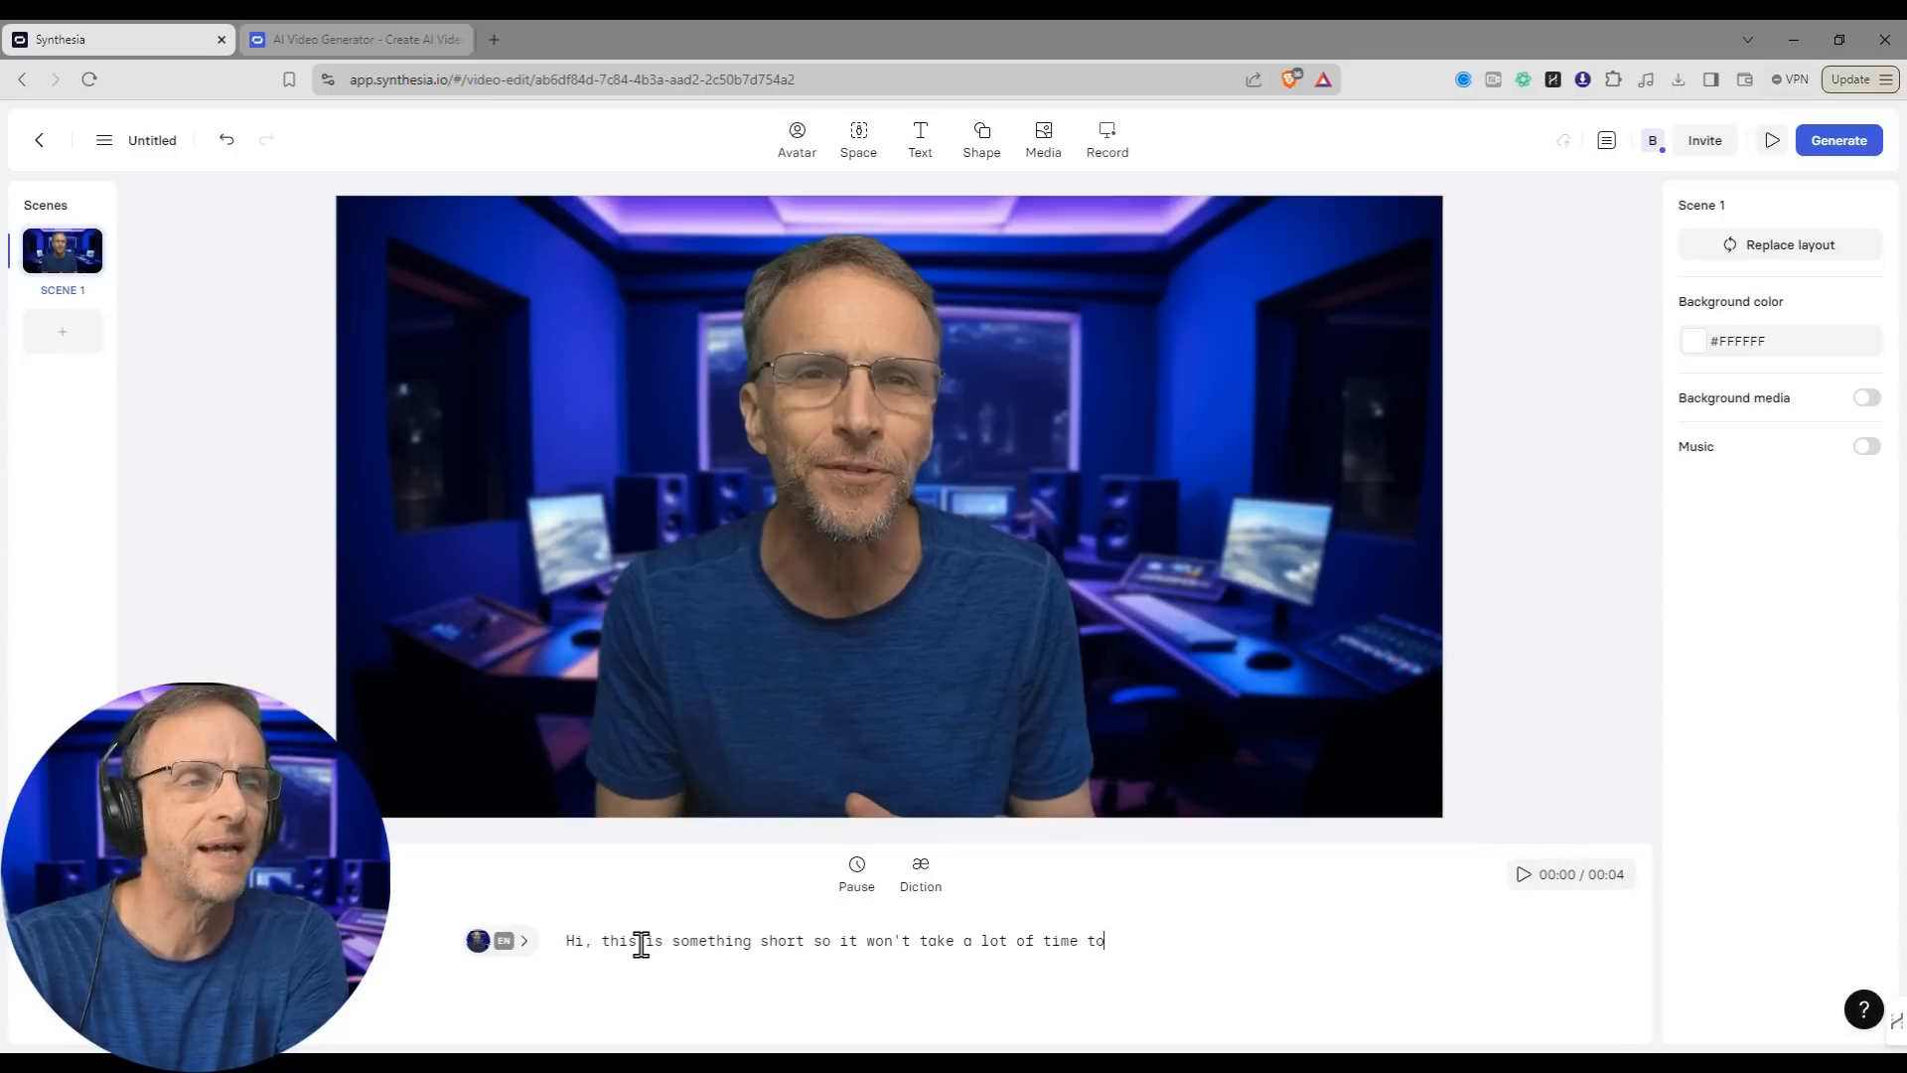
text(der.)
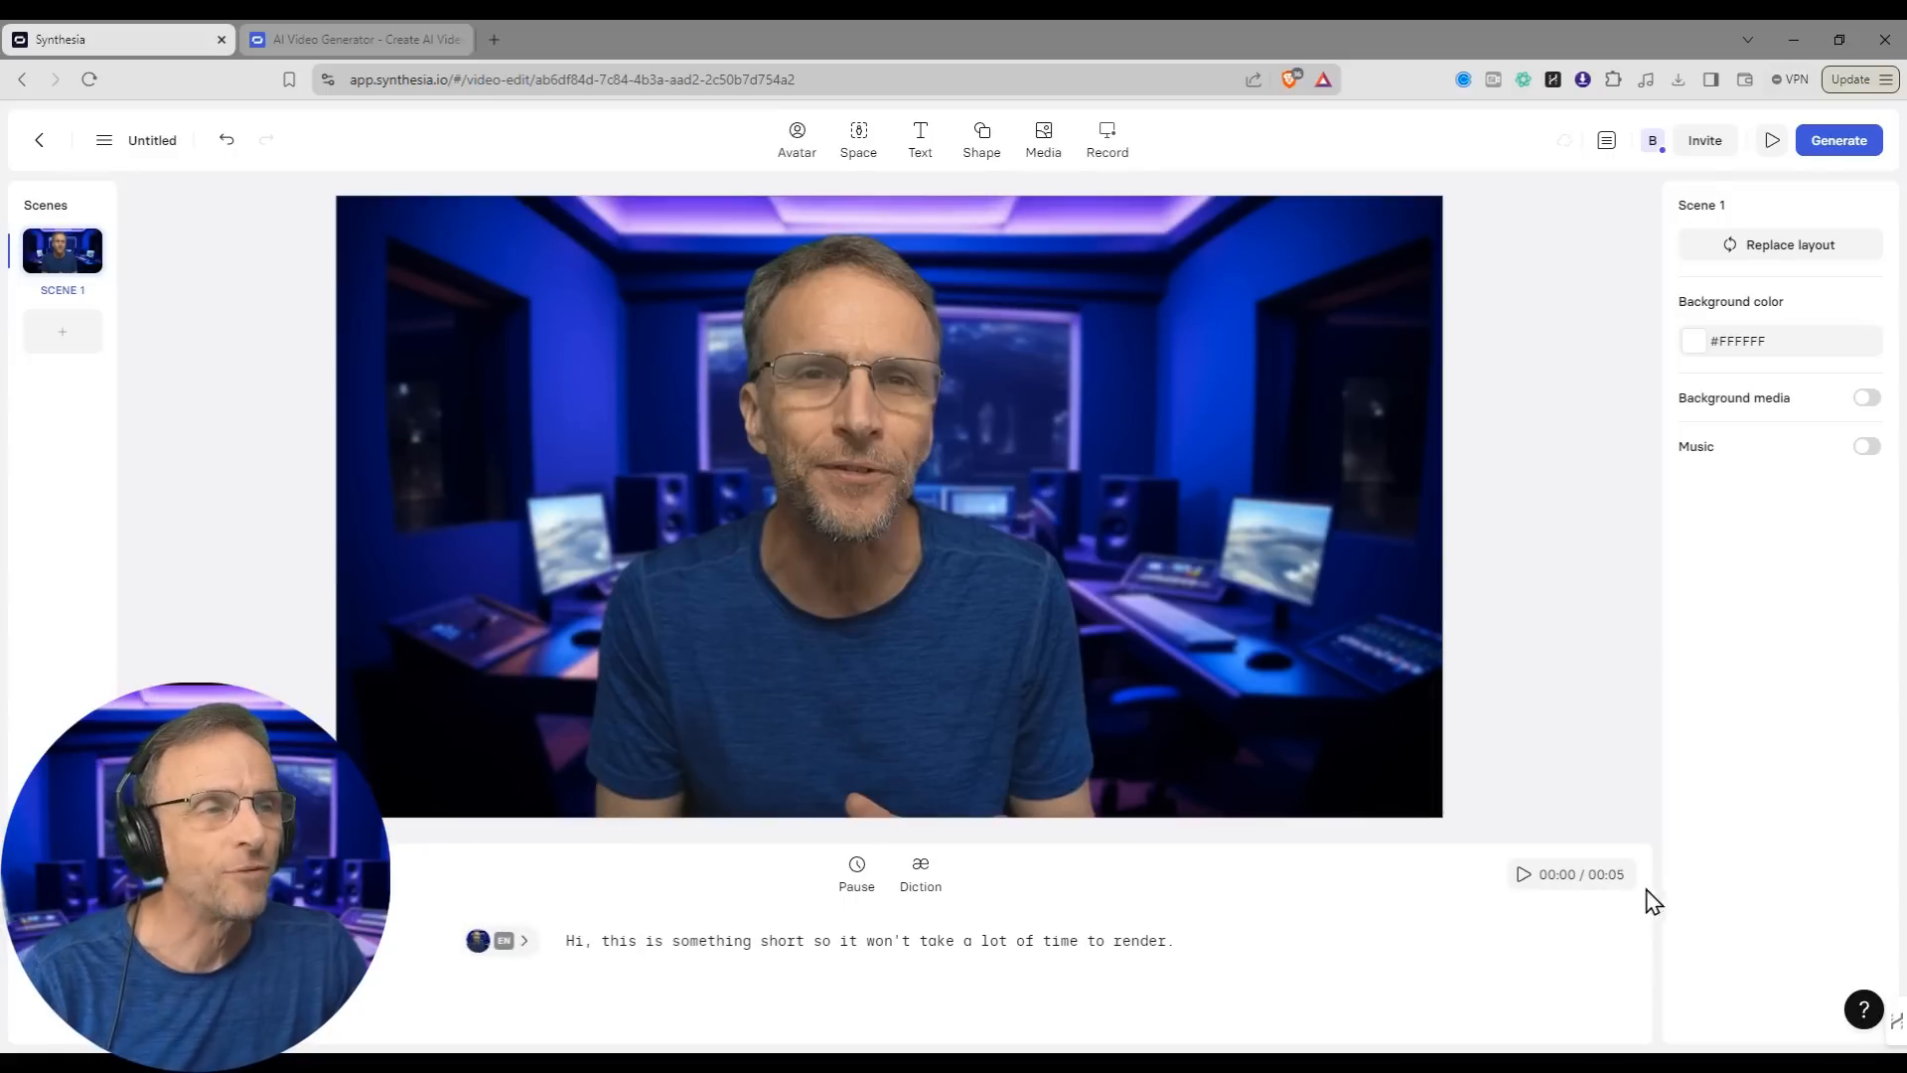
click(1524, 879)
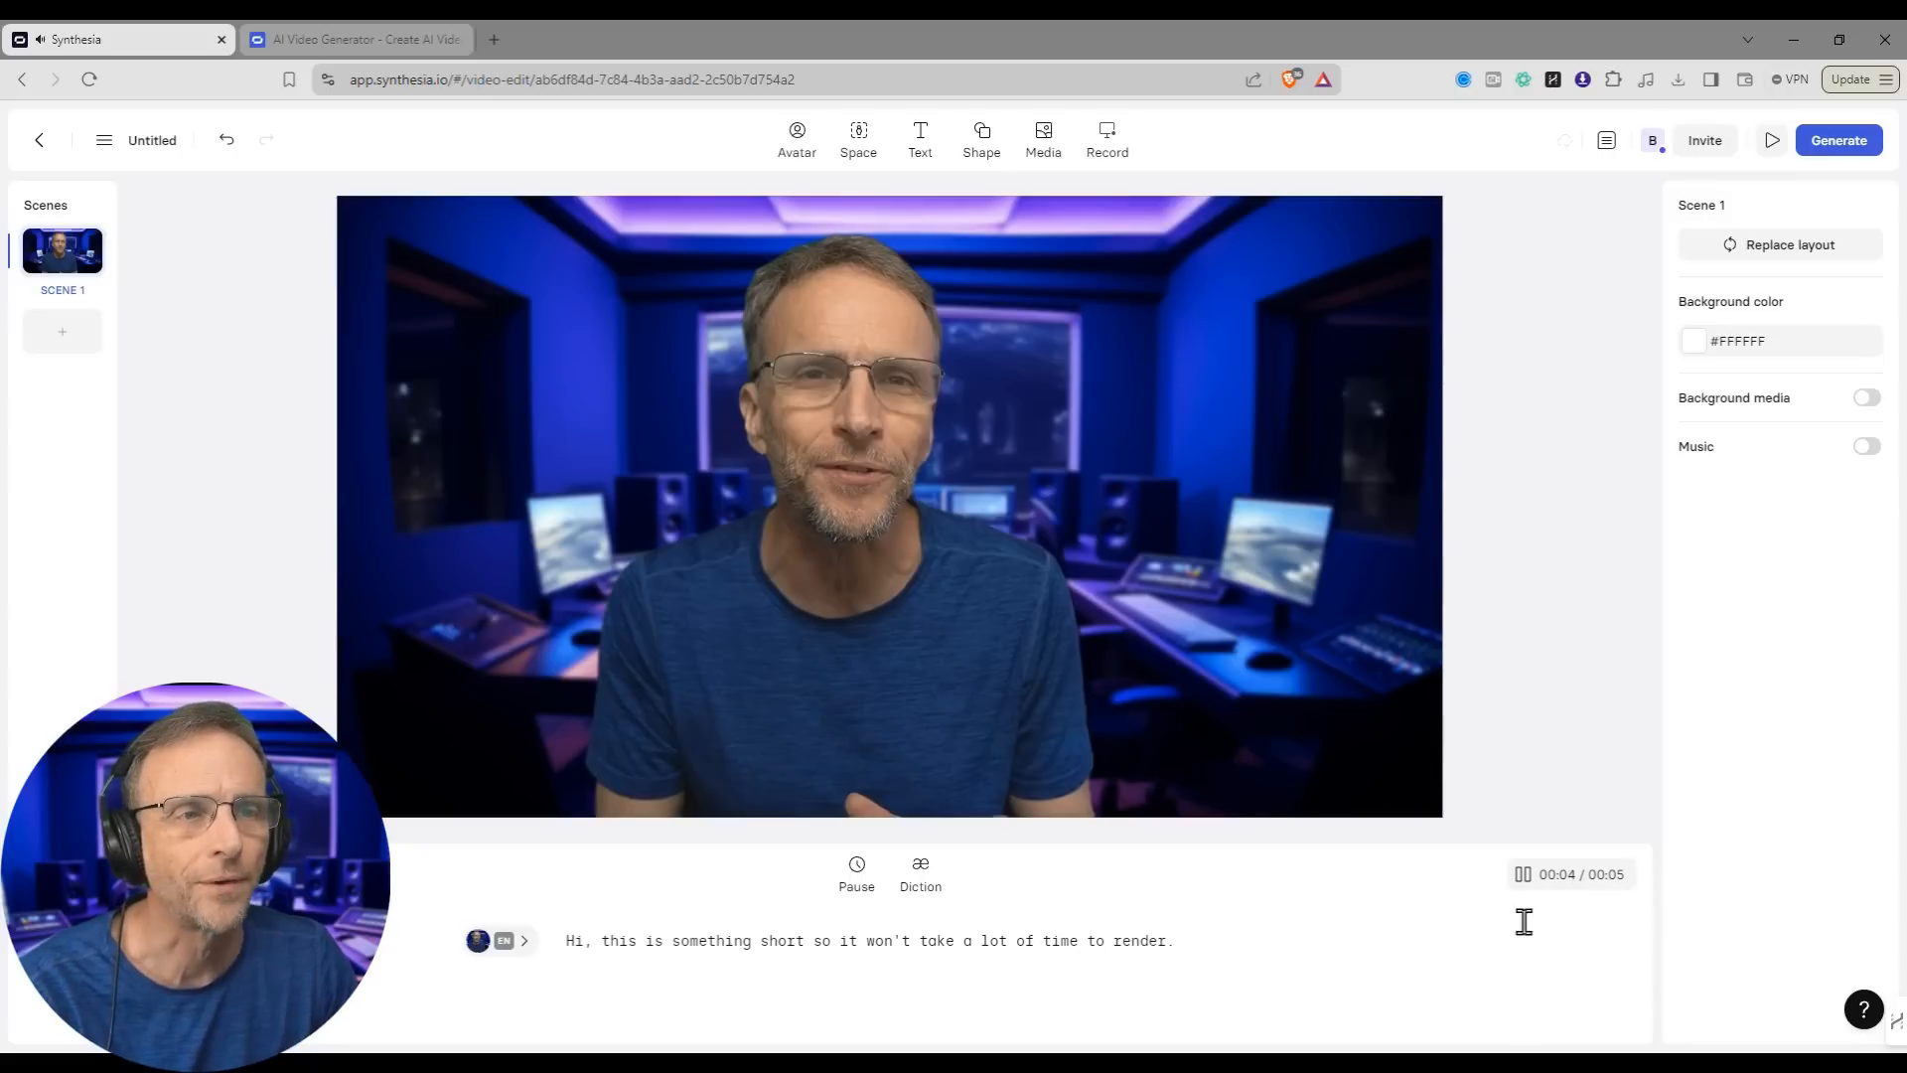
click(1839, 141)
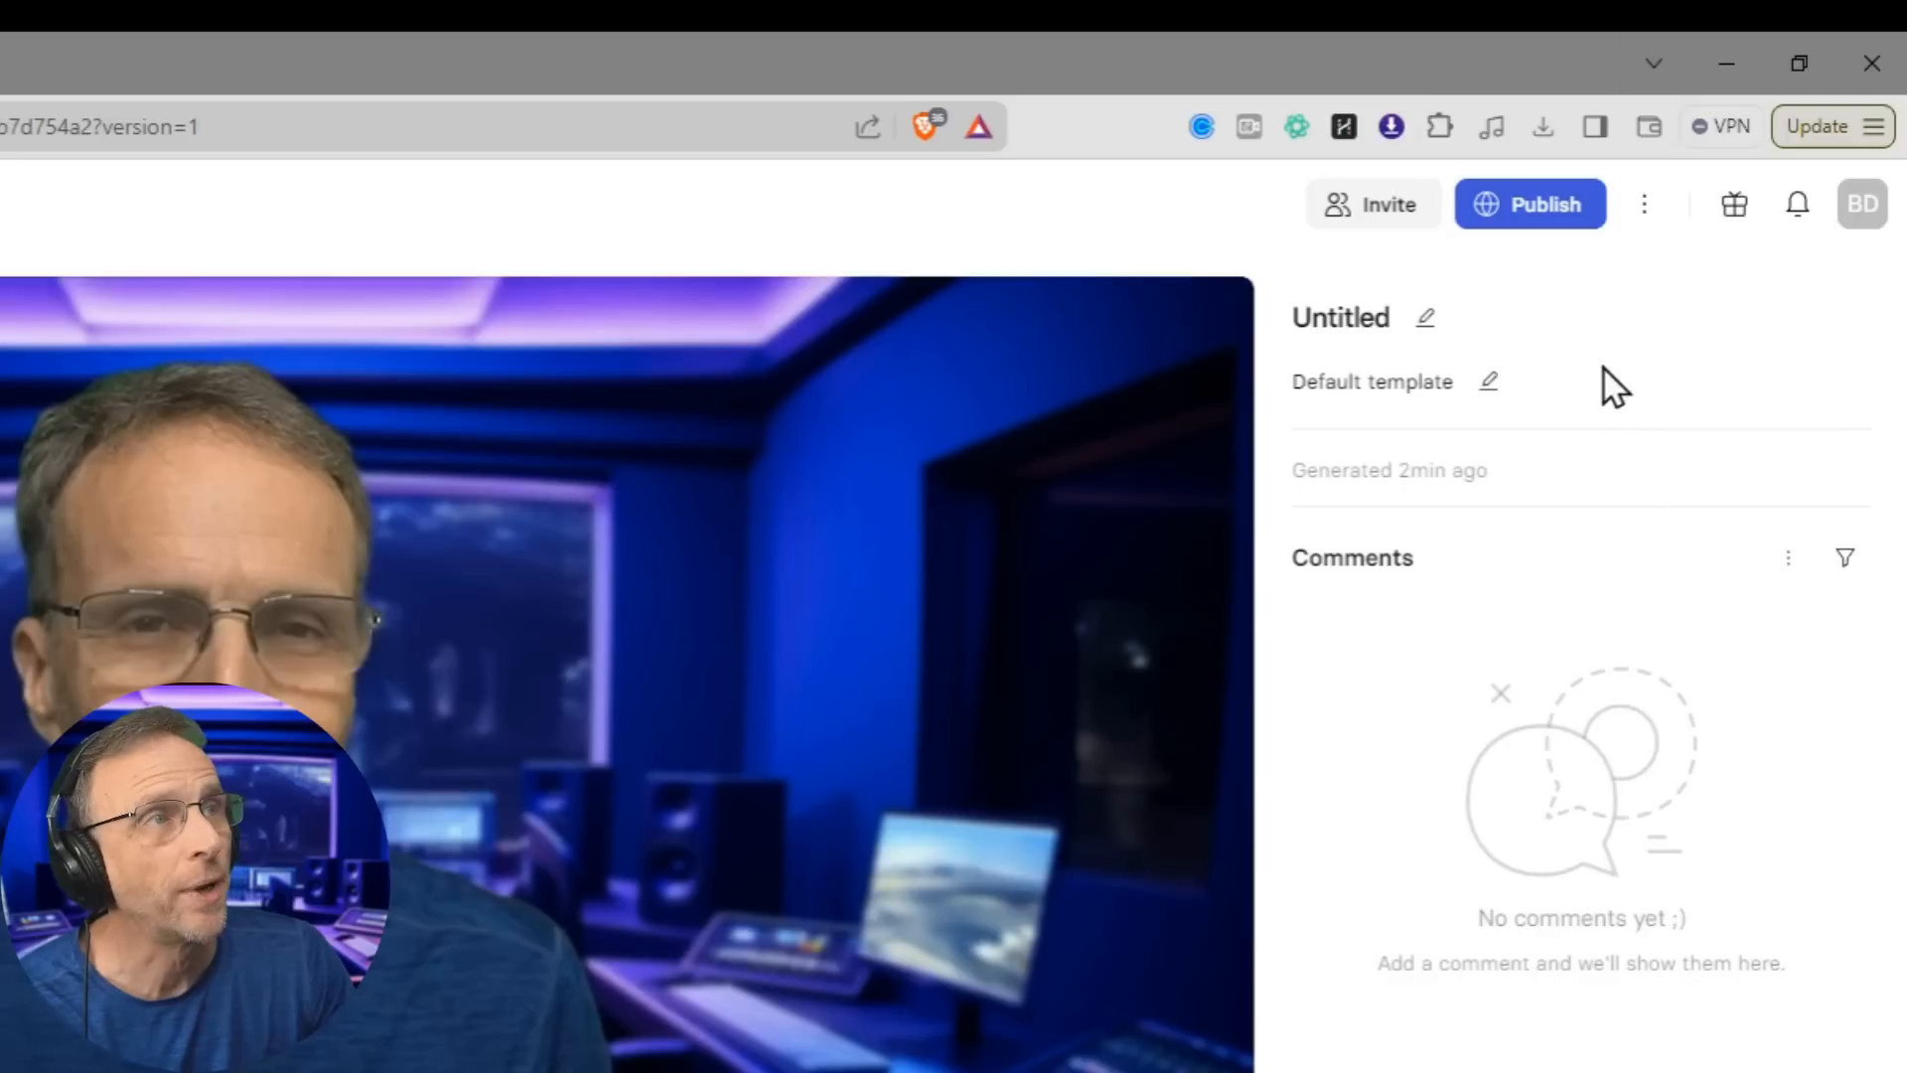
Step: Translate the generated Untitled video into Filipino
click(1645, 211)
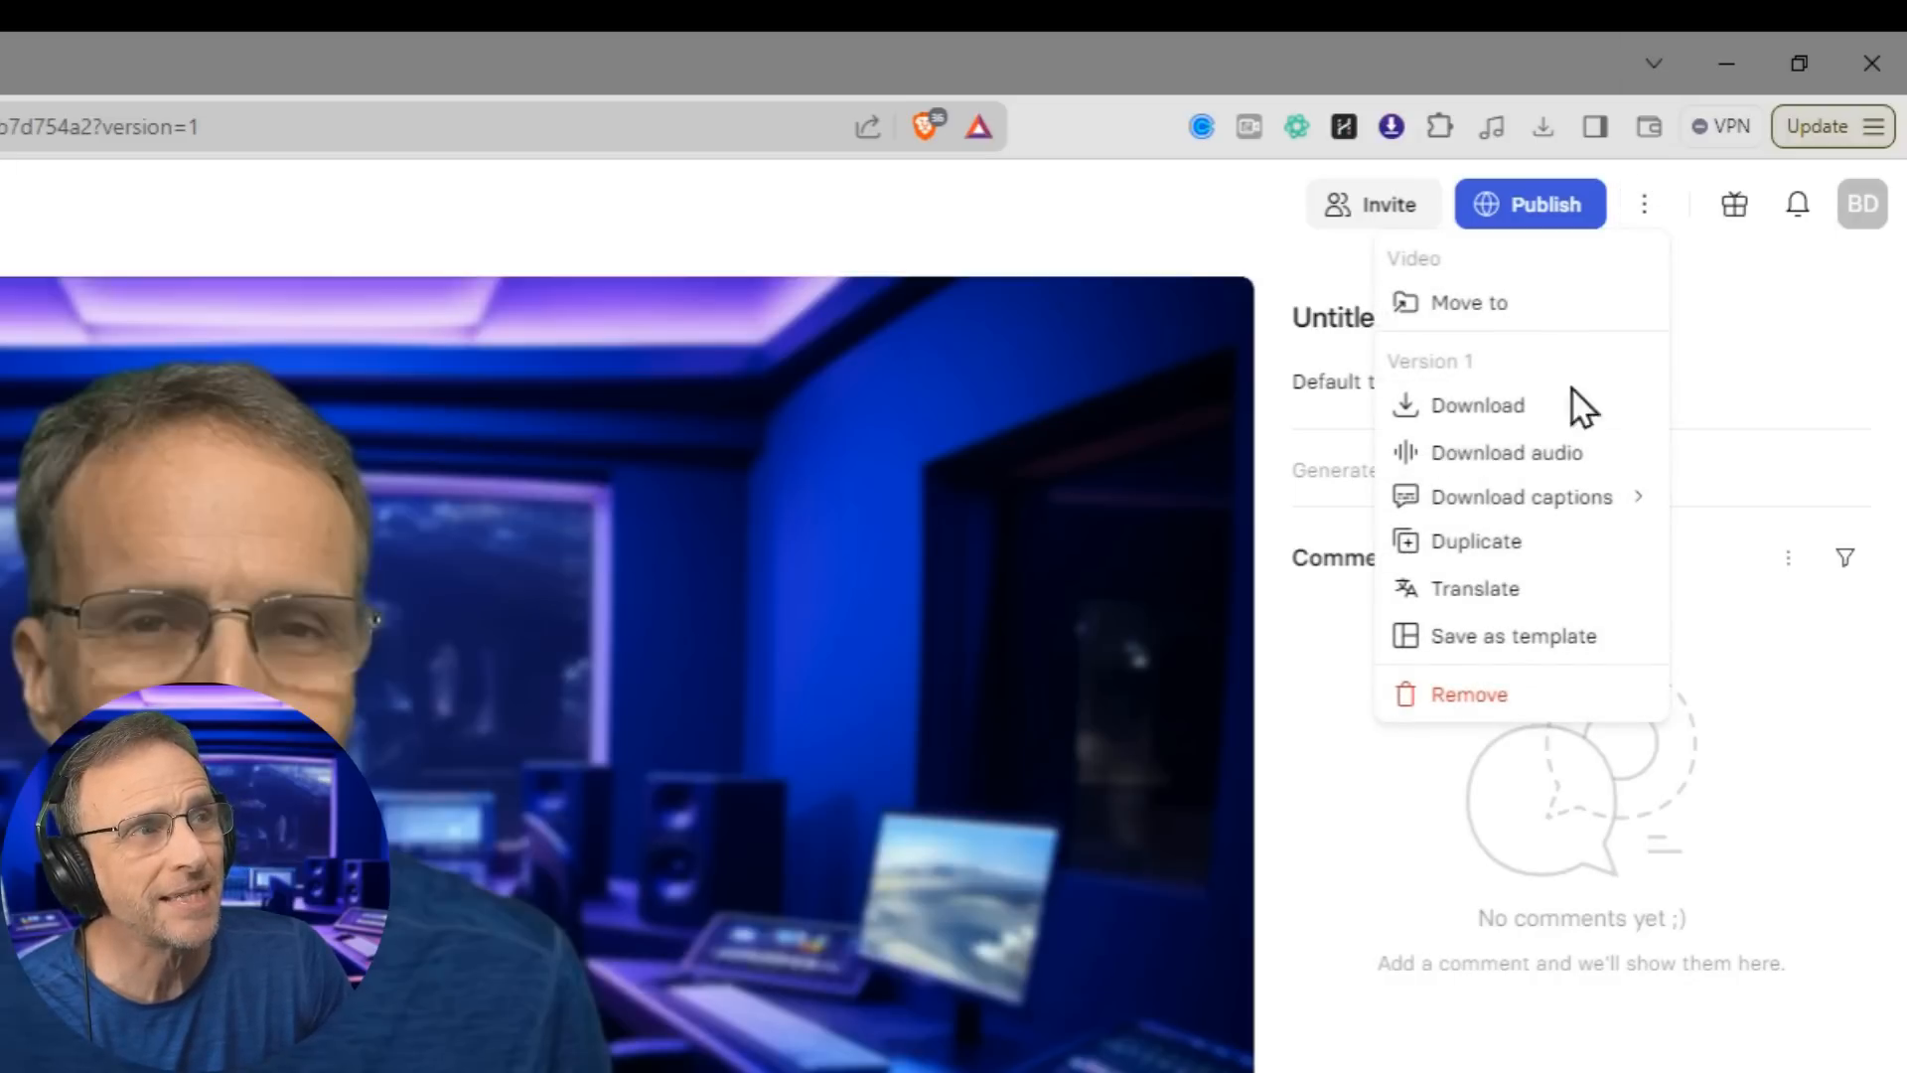
click(1486, 594)
click(546, 909)
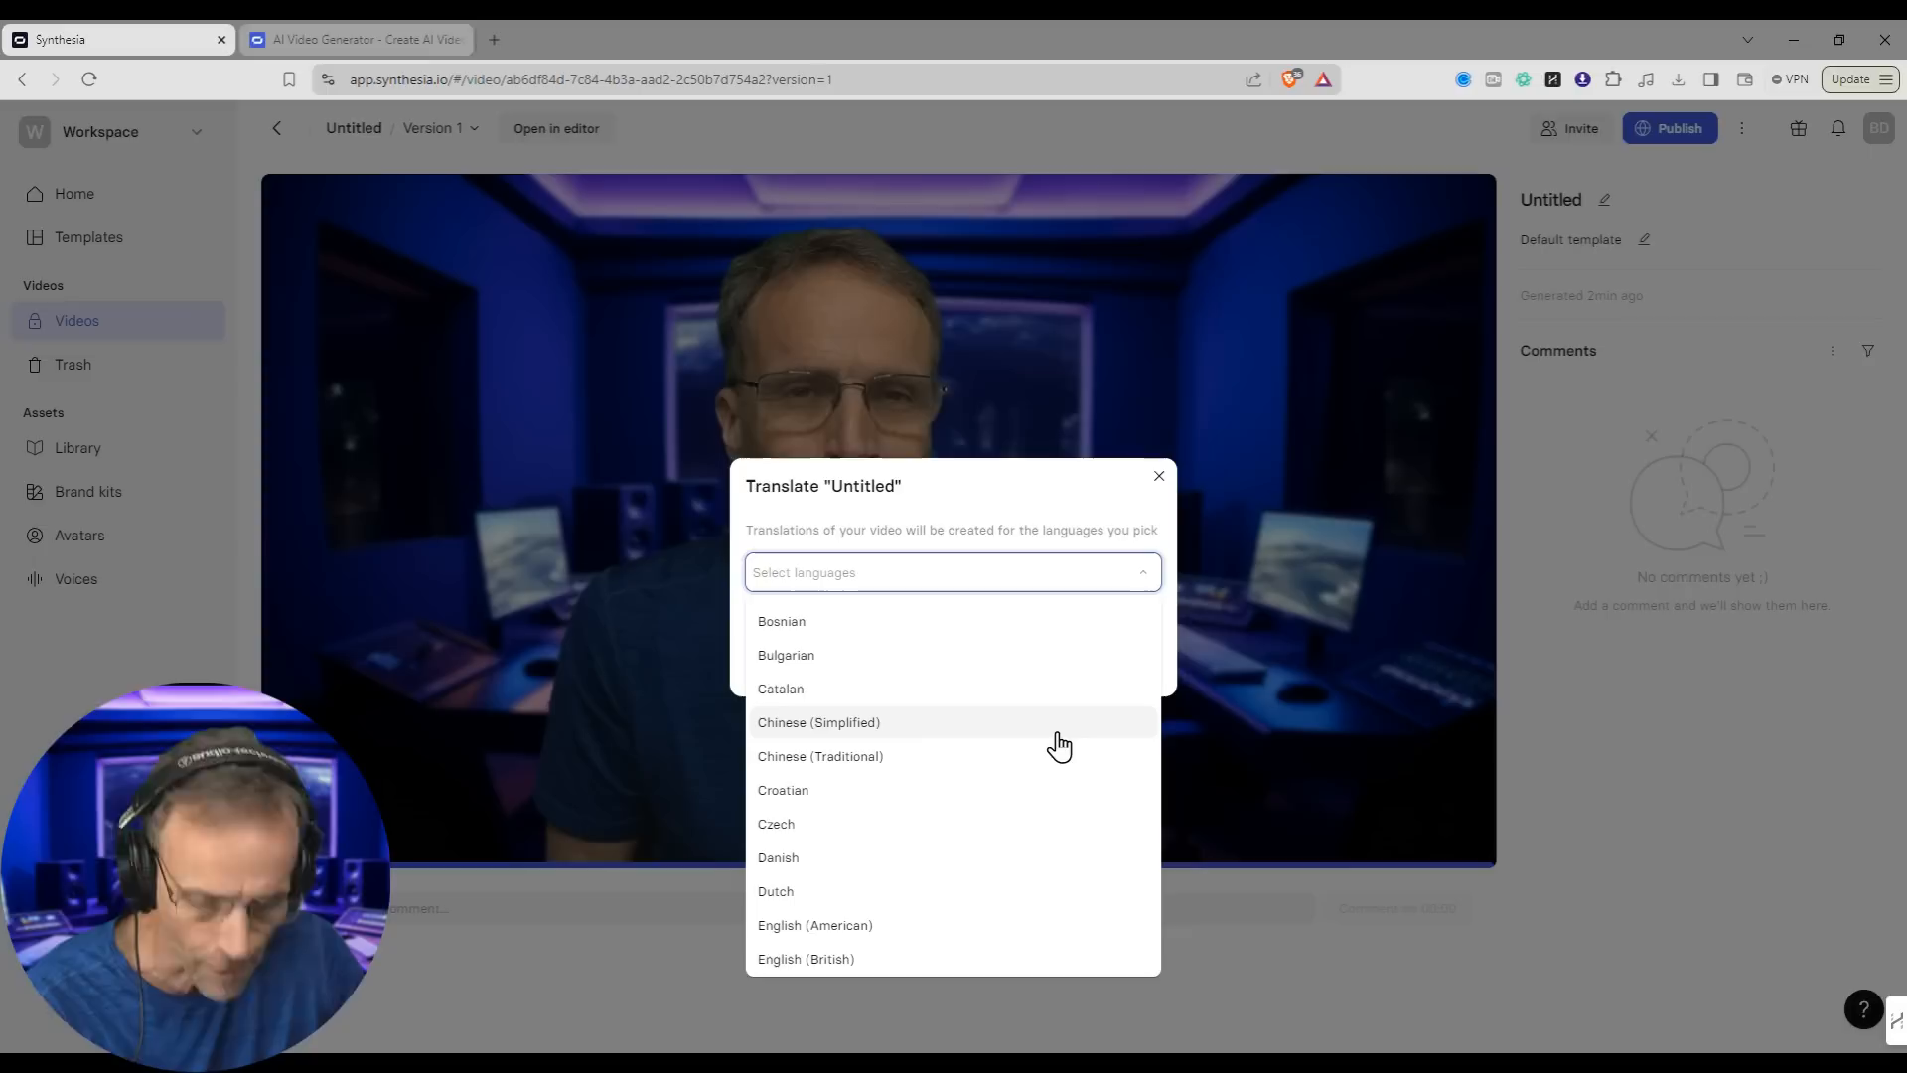
scroll(1042, 720, down, 1)
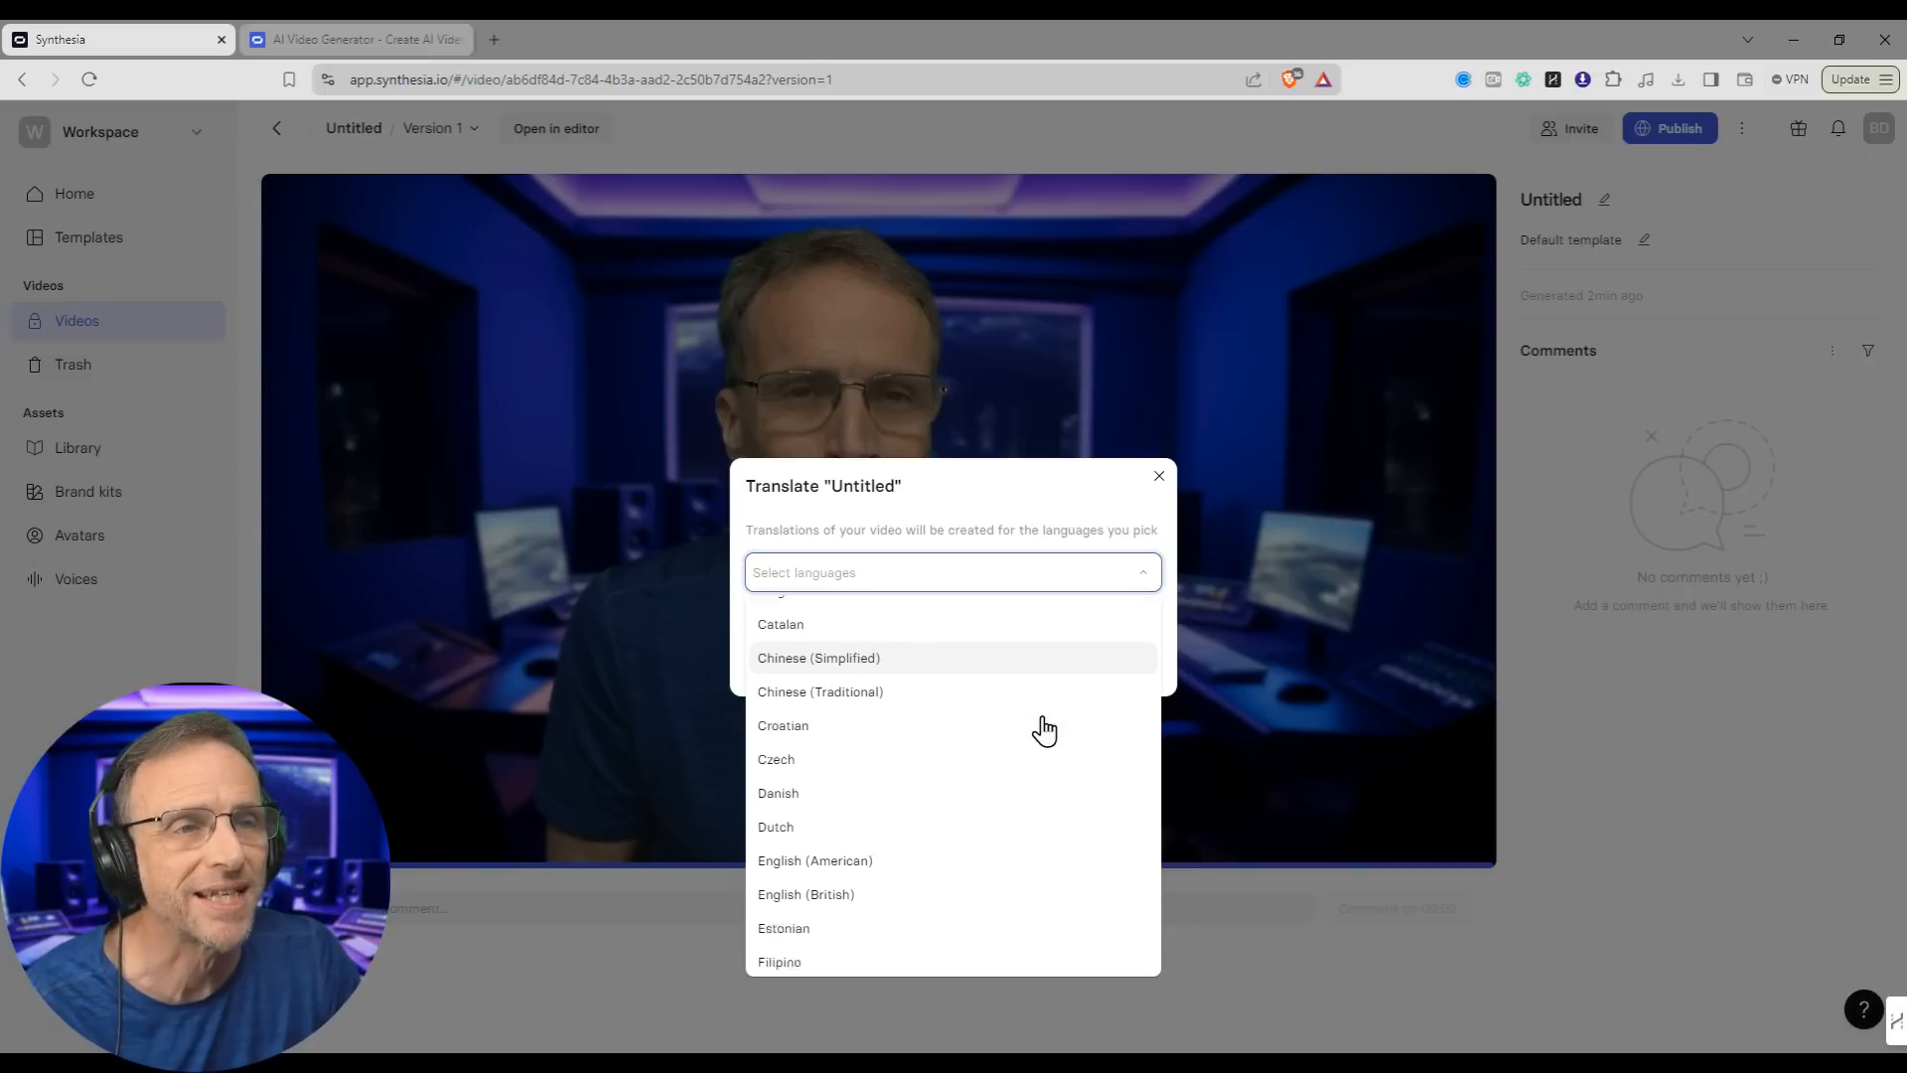
scroll(1038, 735, down, 3)
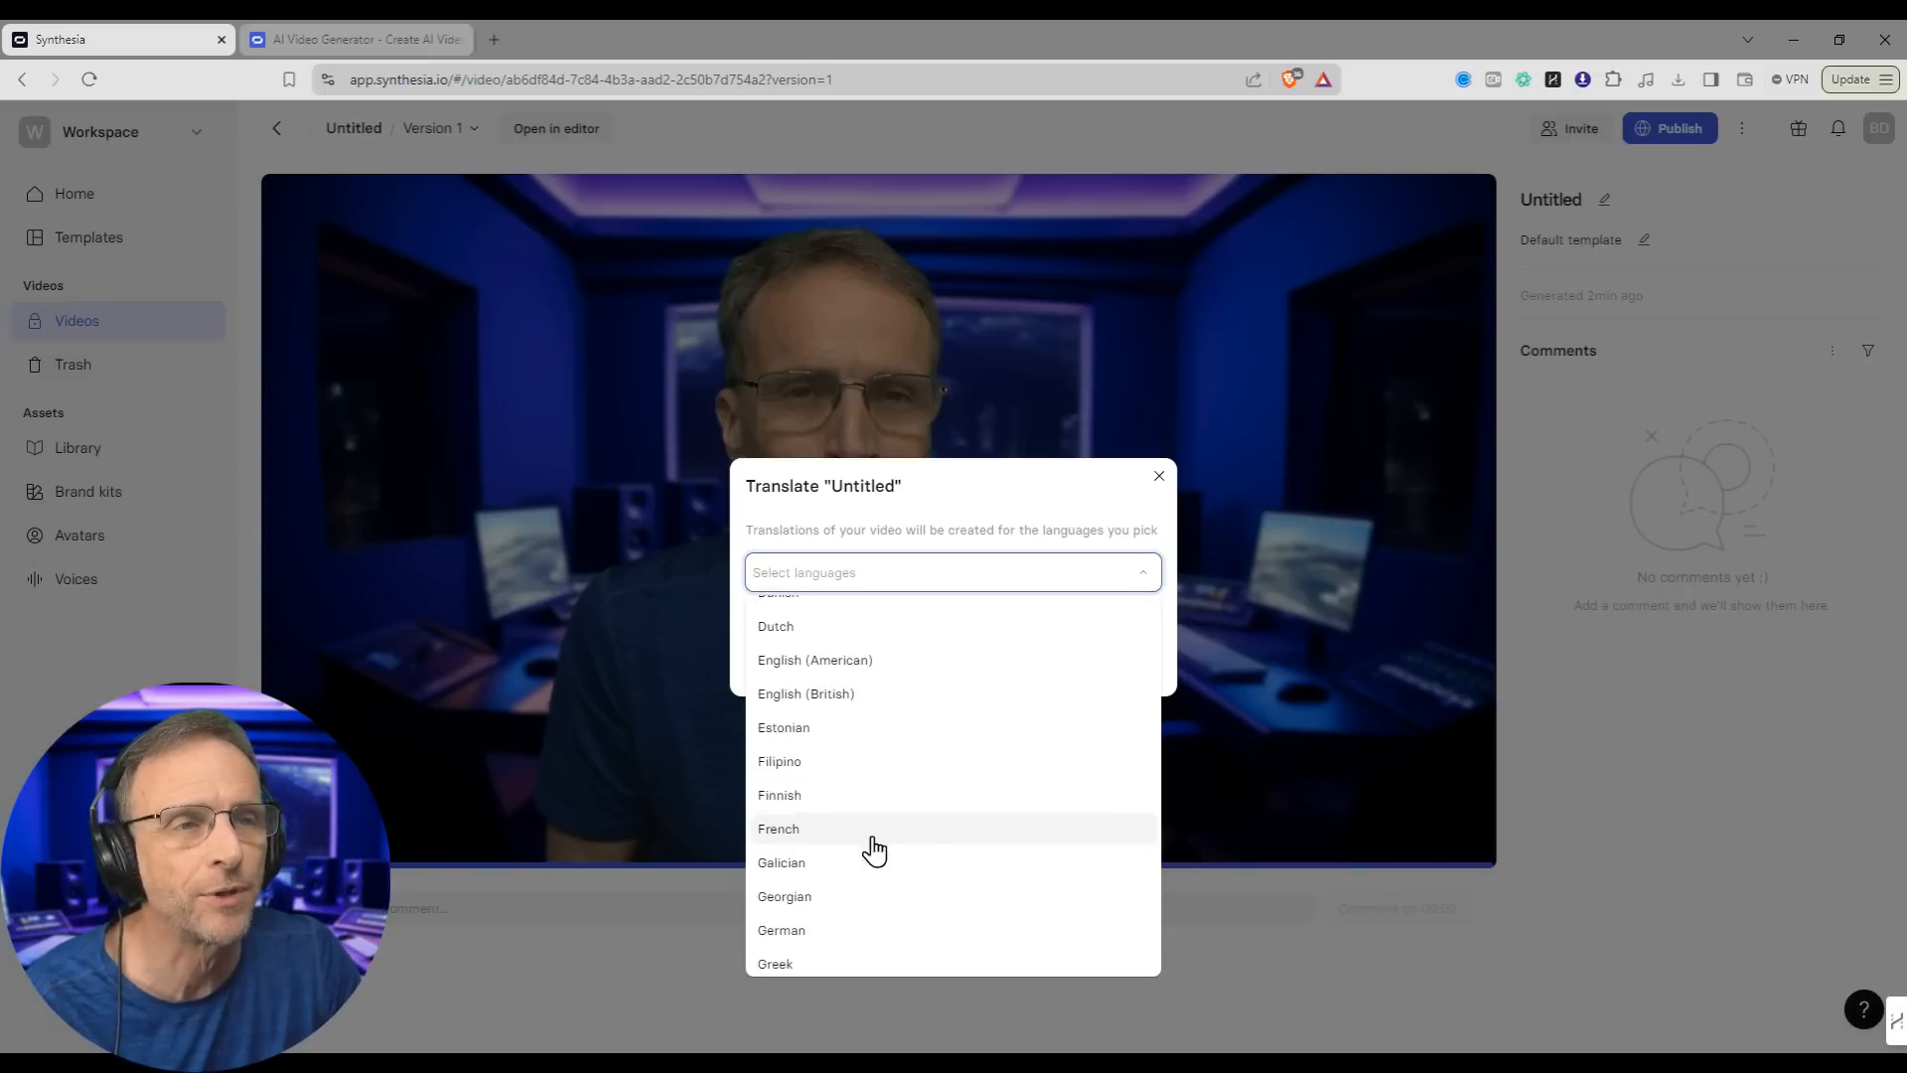
click(784, 762)
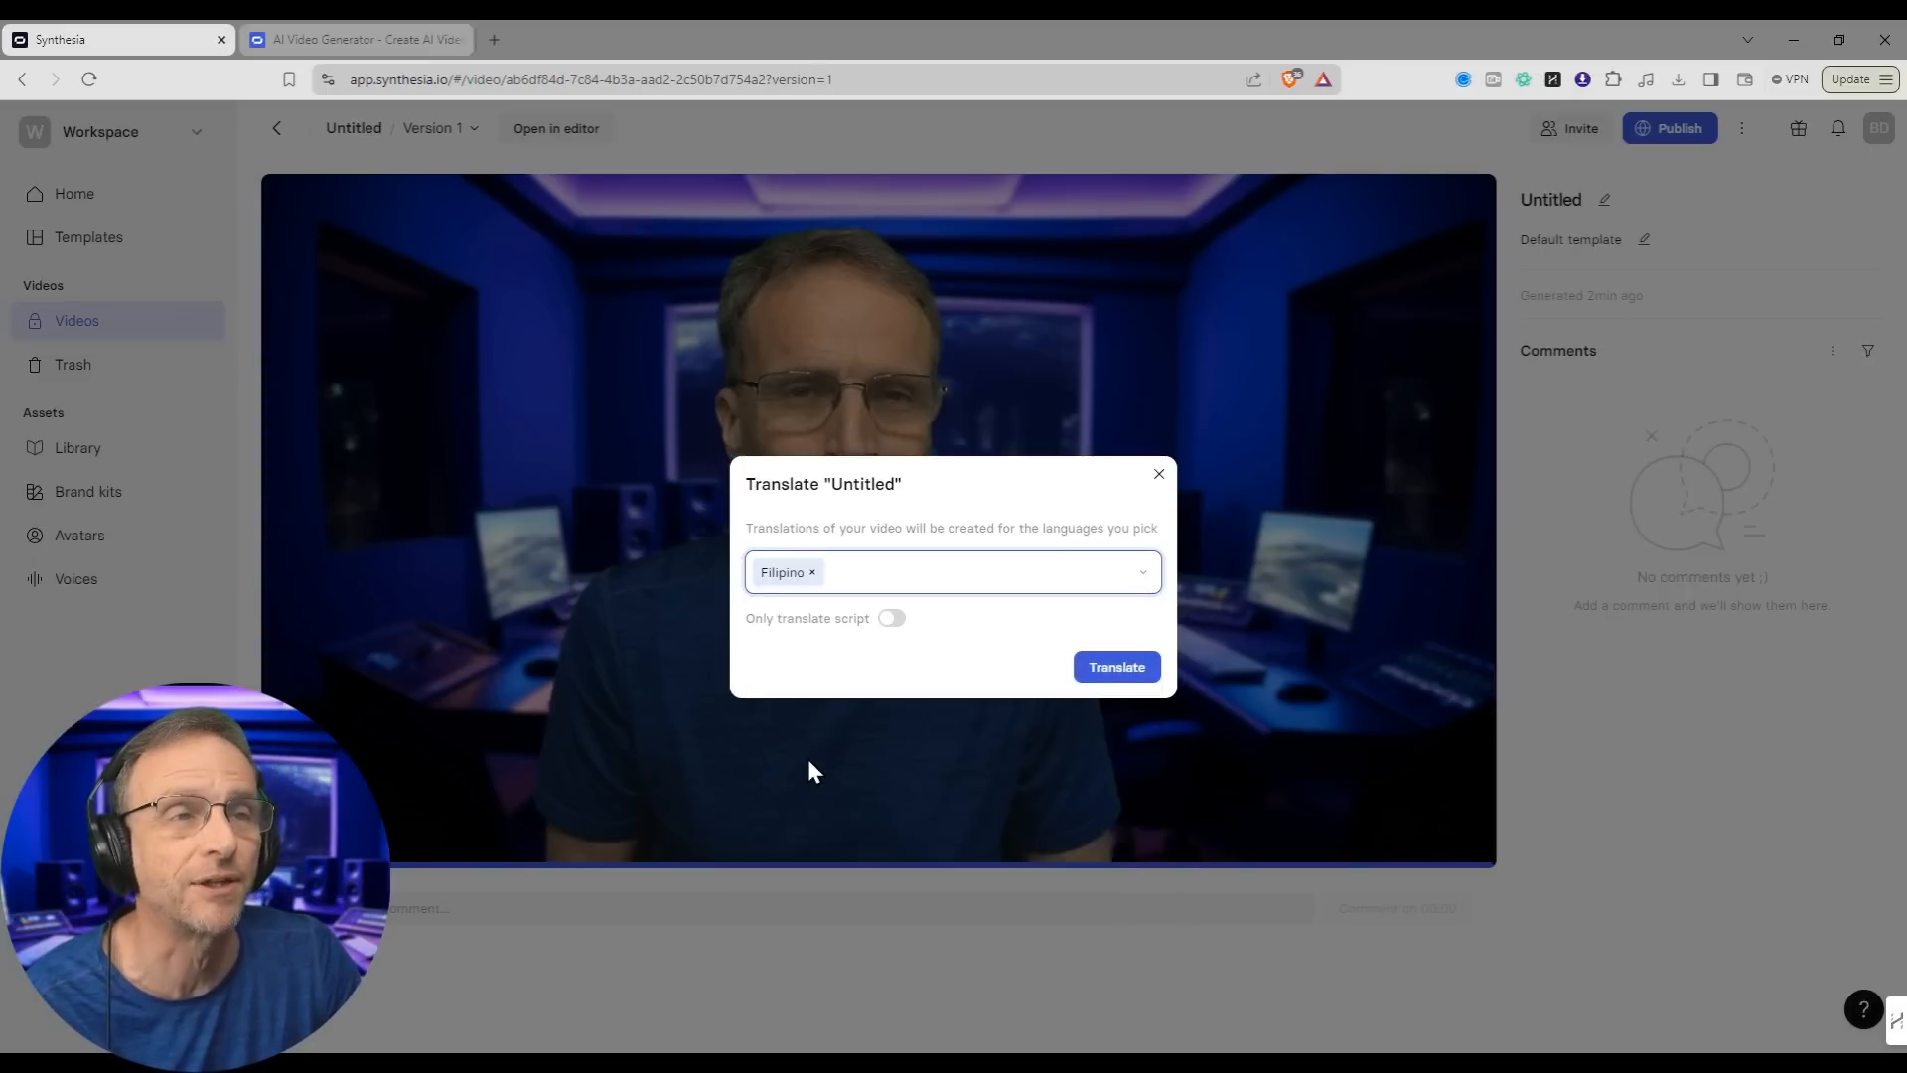
click(1117, 671)
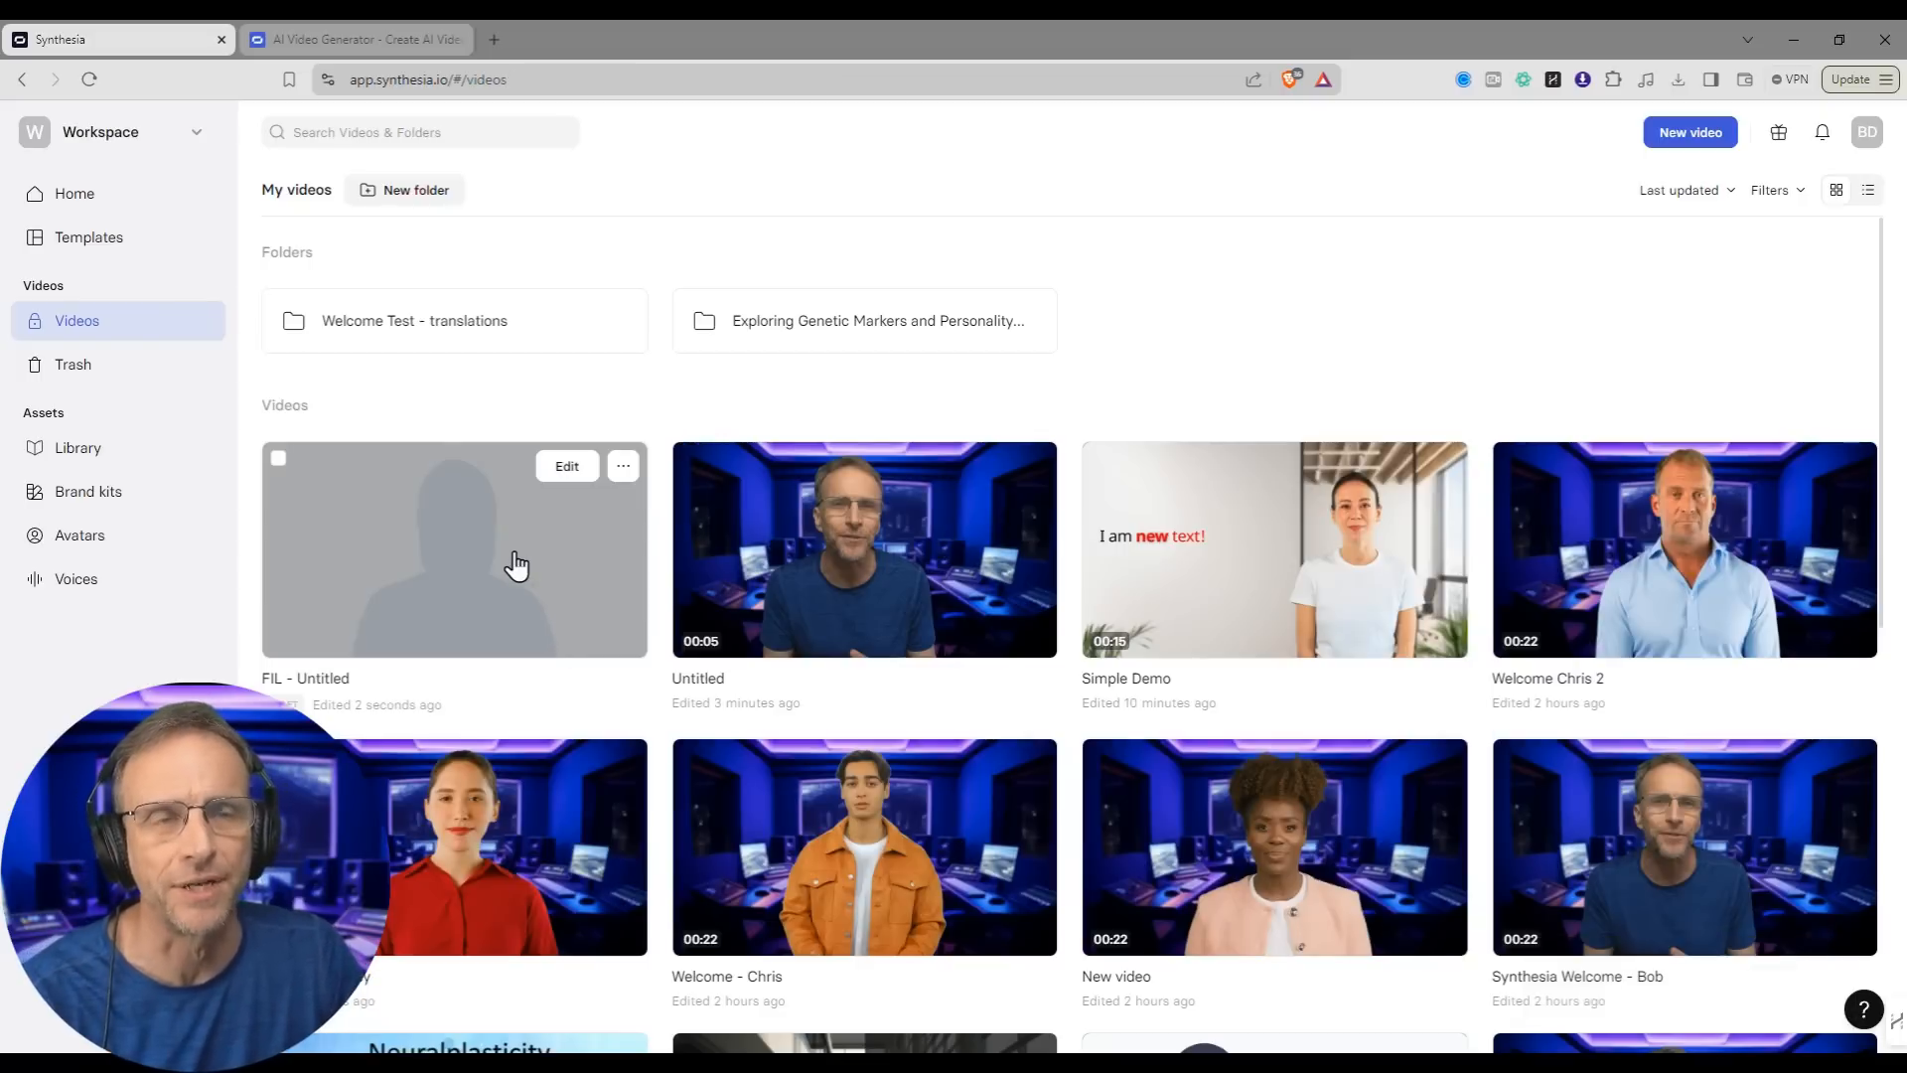
Step: Open the FIL - Untitled draft, check its assigned voice and preview the translated scene
click(517, 567)
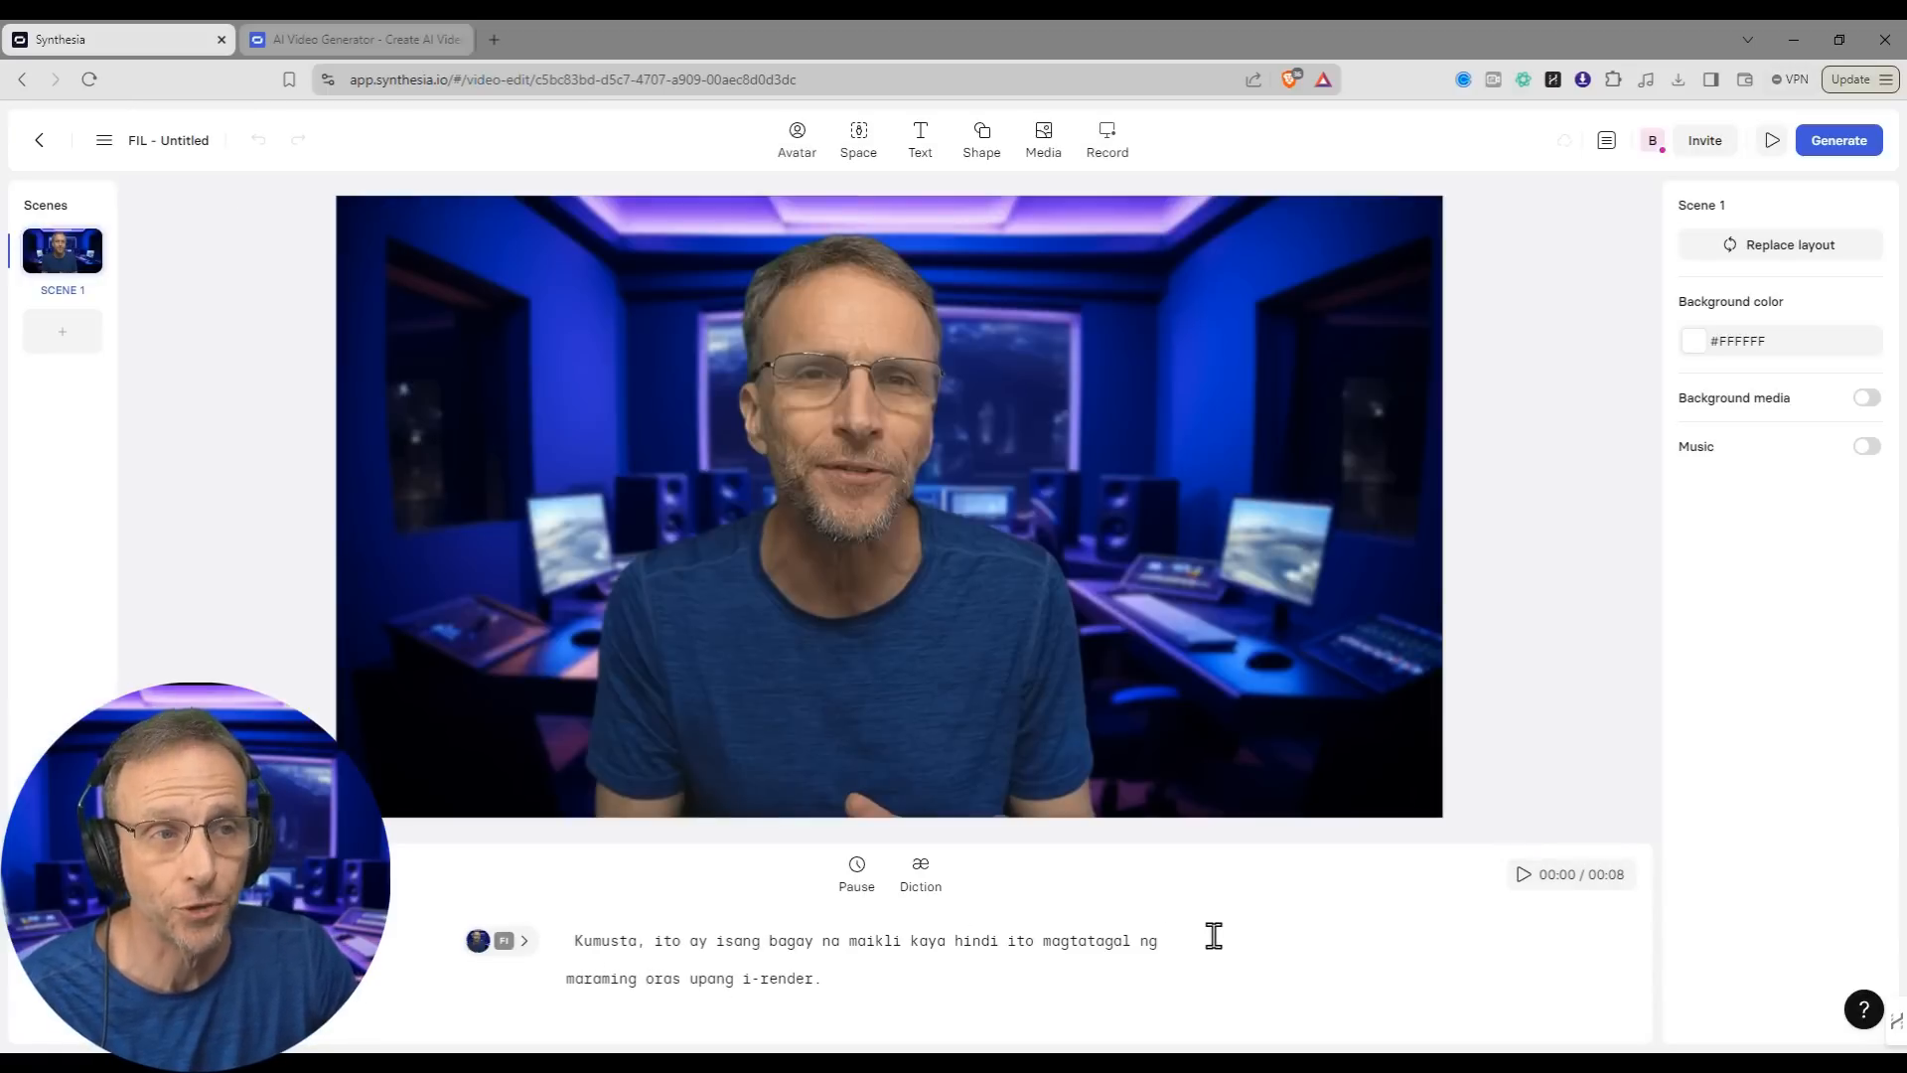
mouse_move(512, 944)
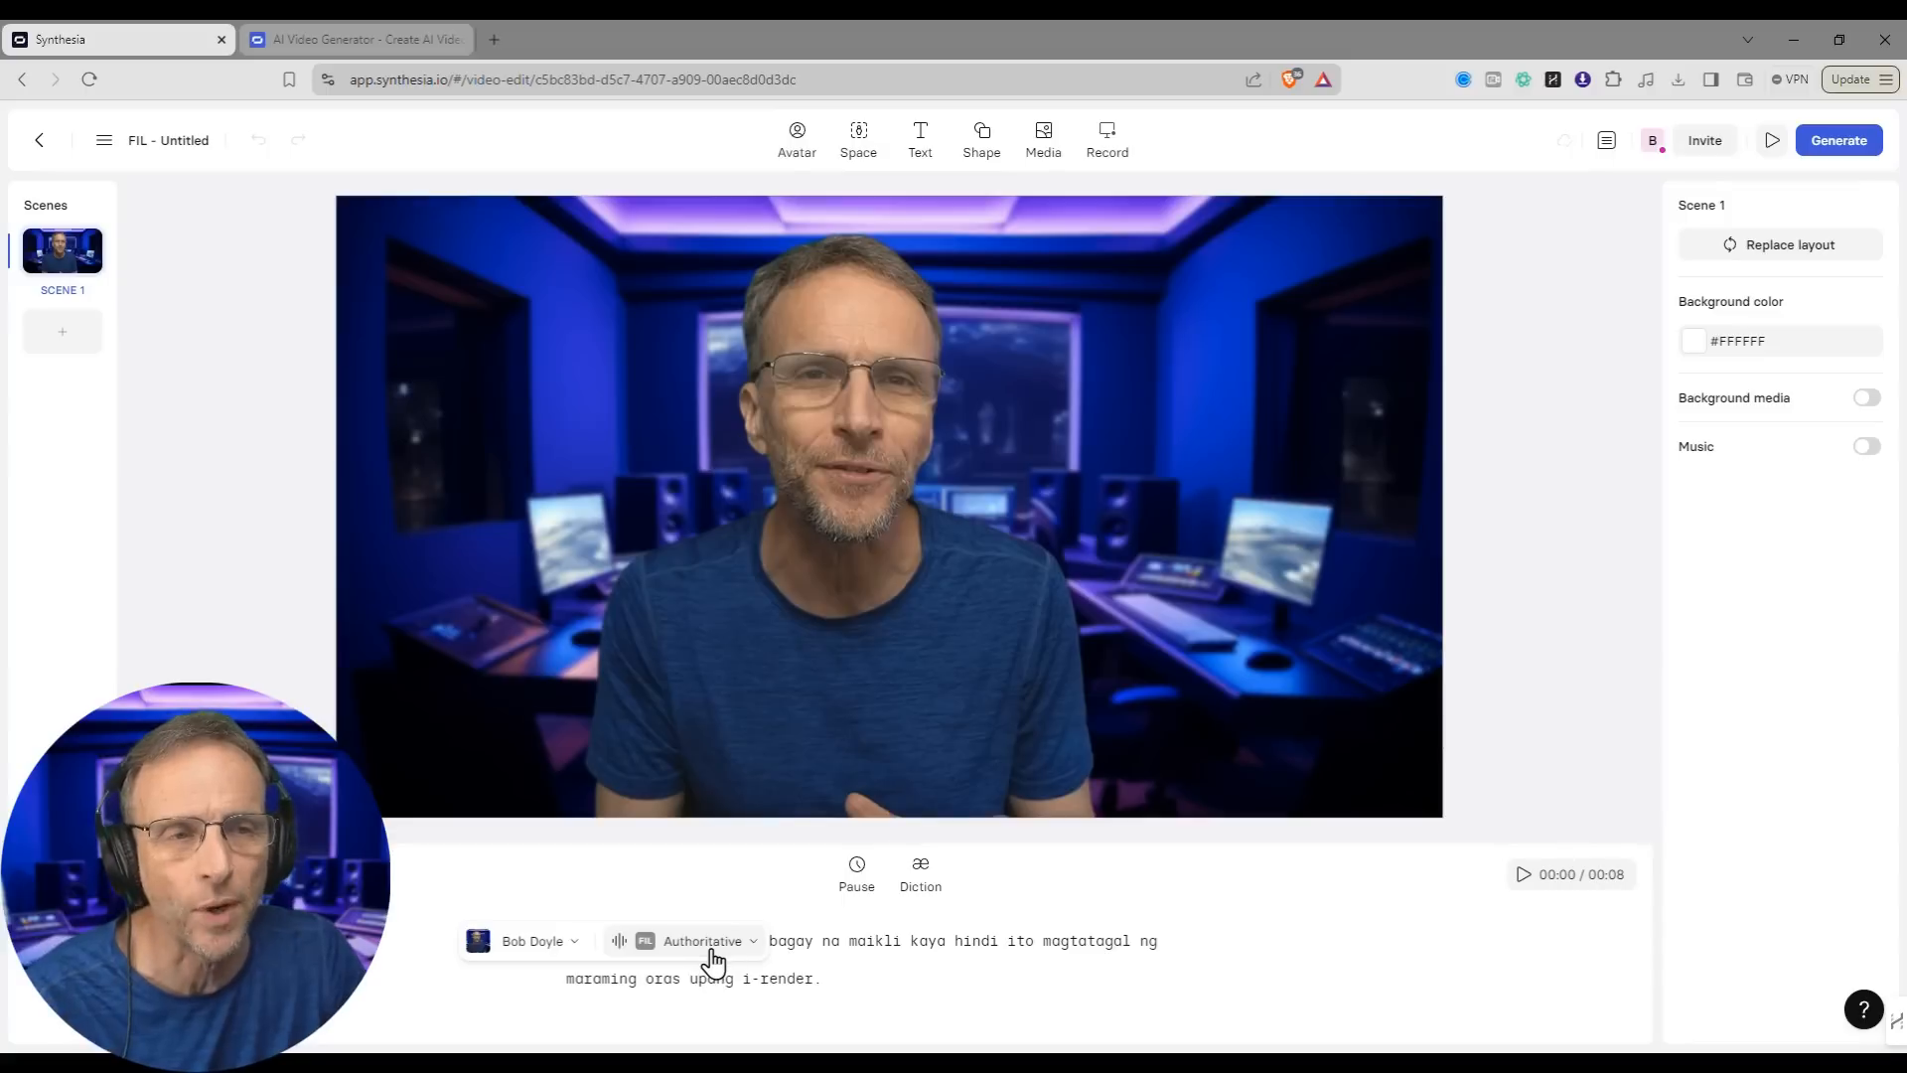
click(1524, 876)
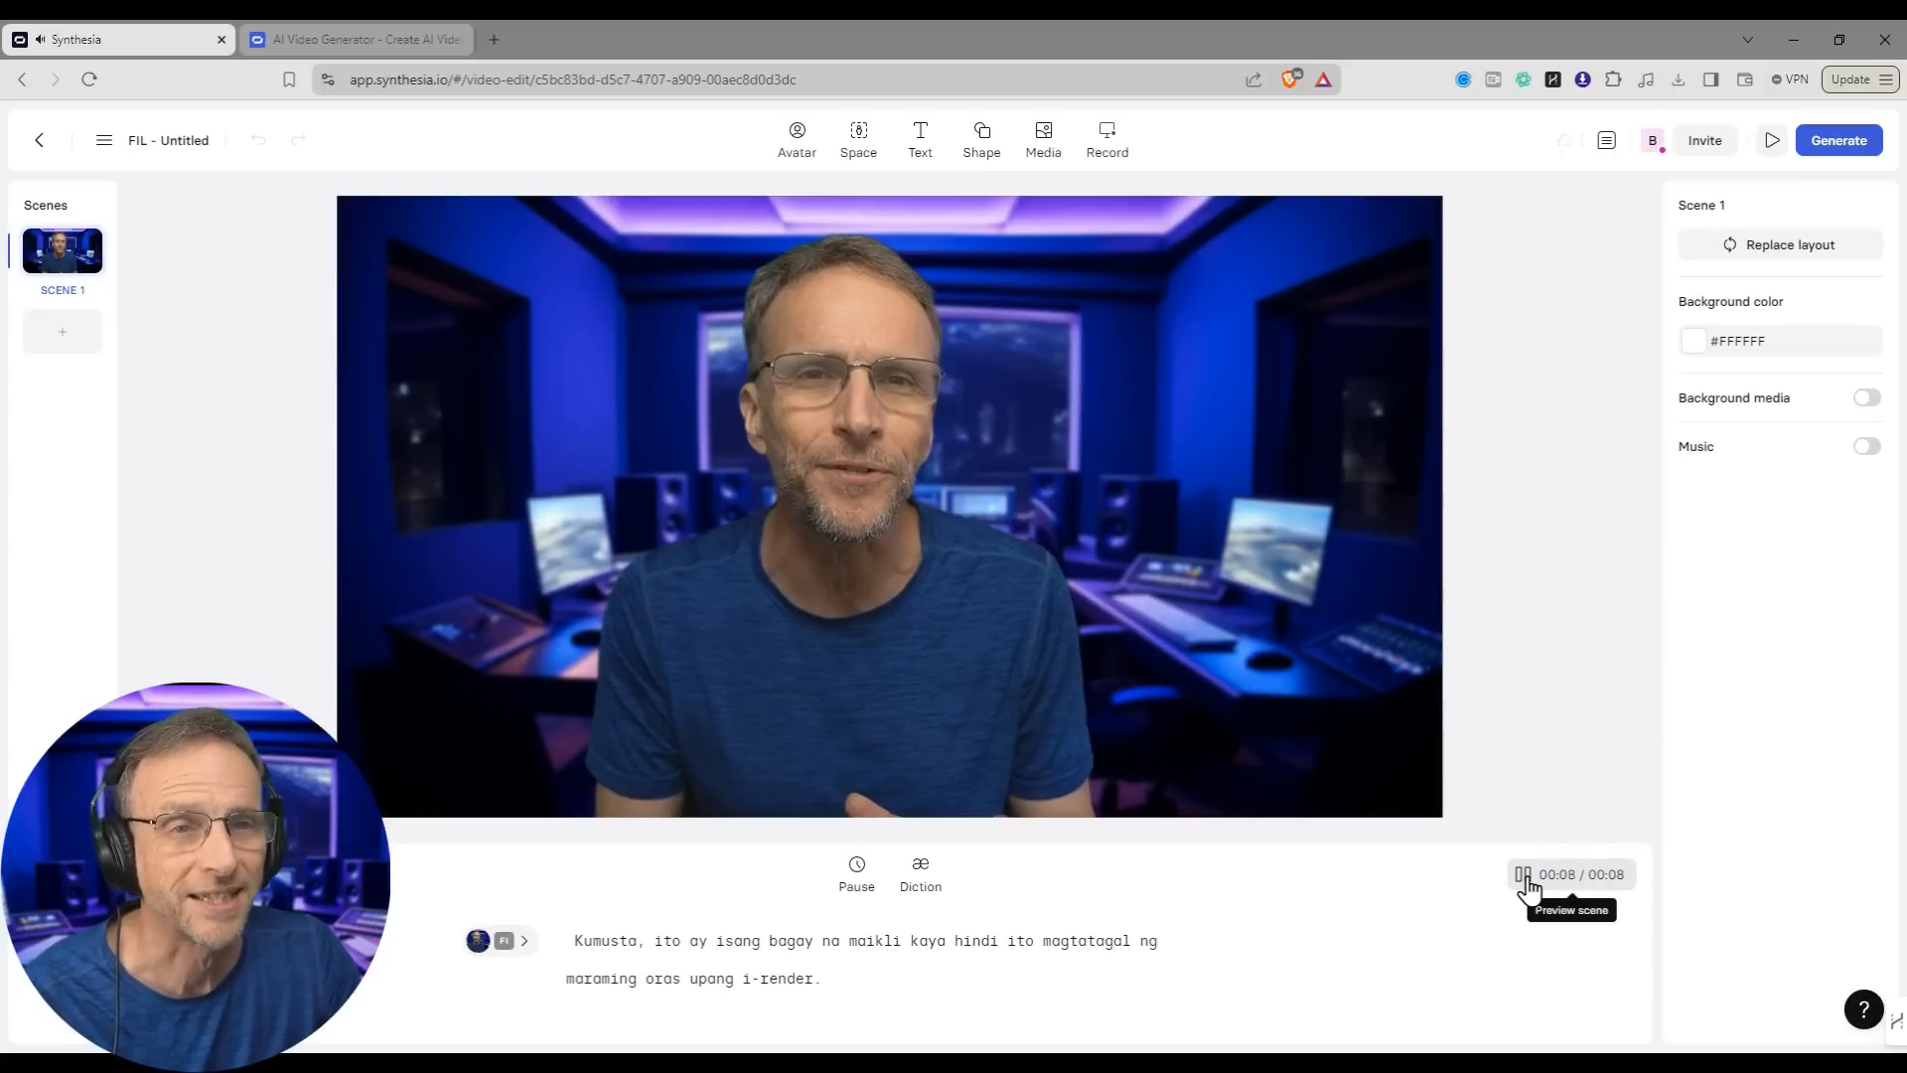
Step: Switch the Filipino scene's voice to the custom voice and preview the scene
mouse_move(498, 956)
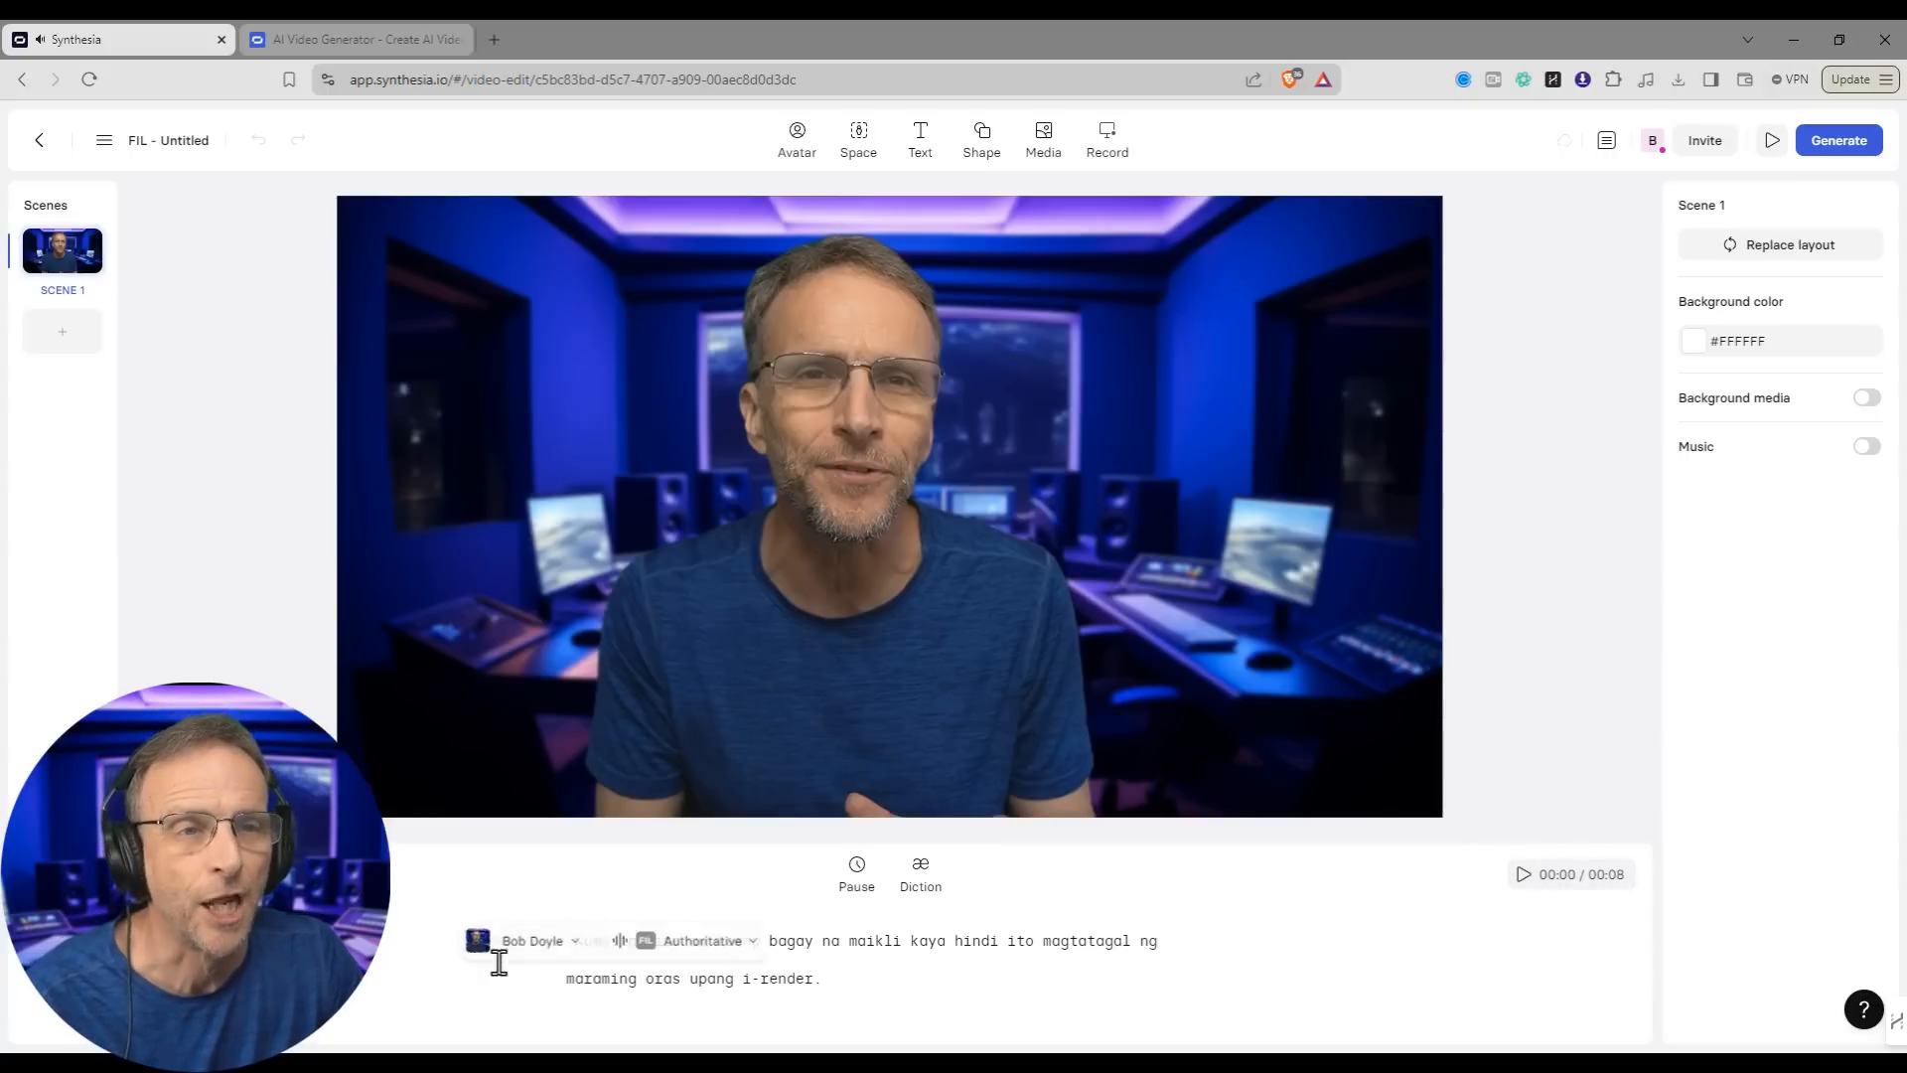
click(711, 945)
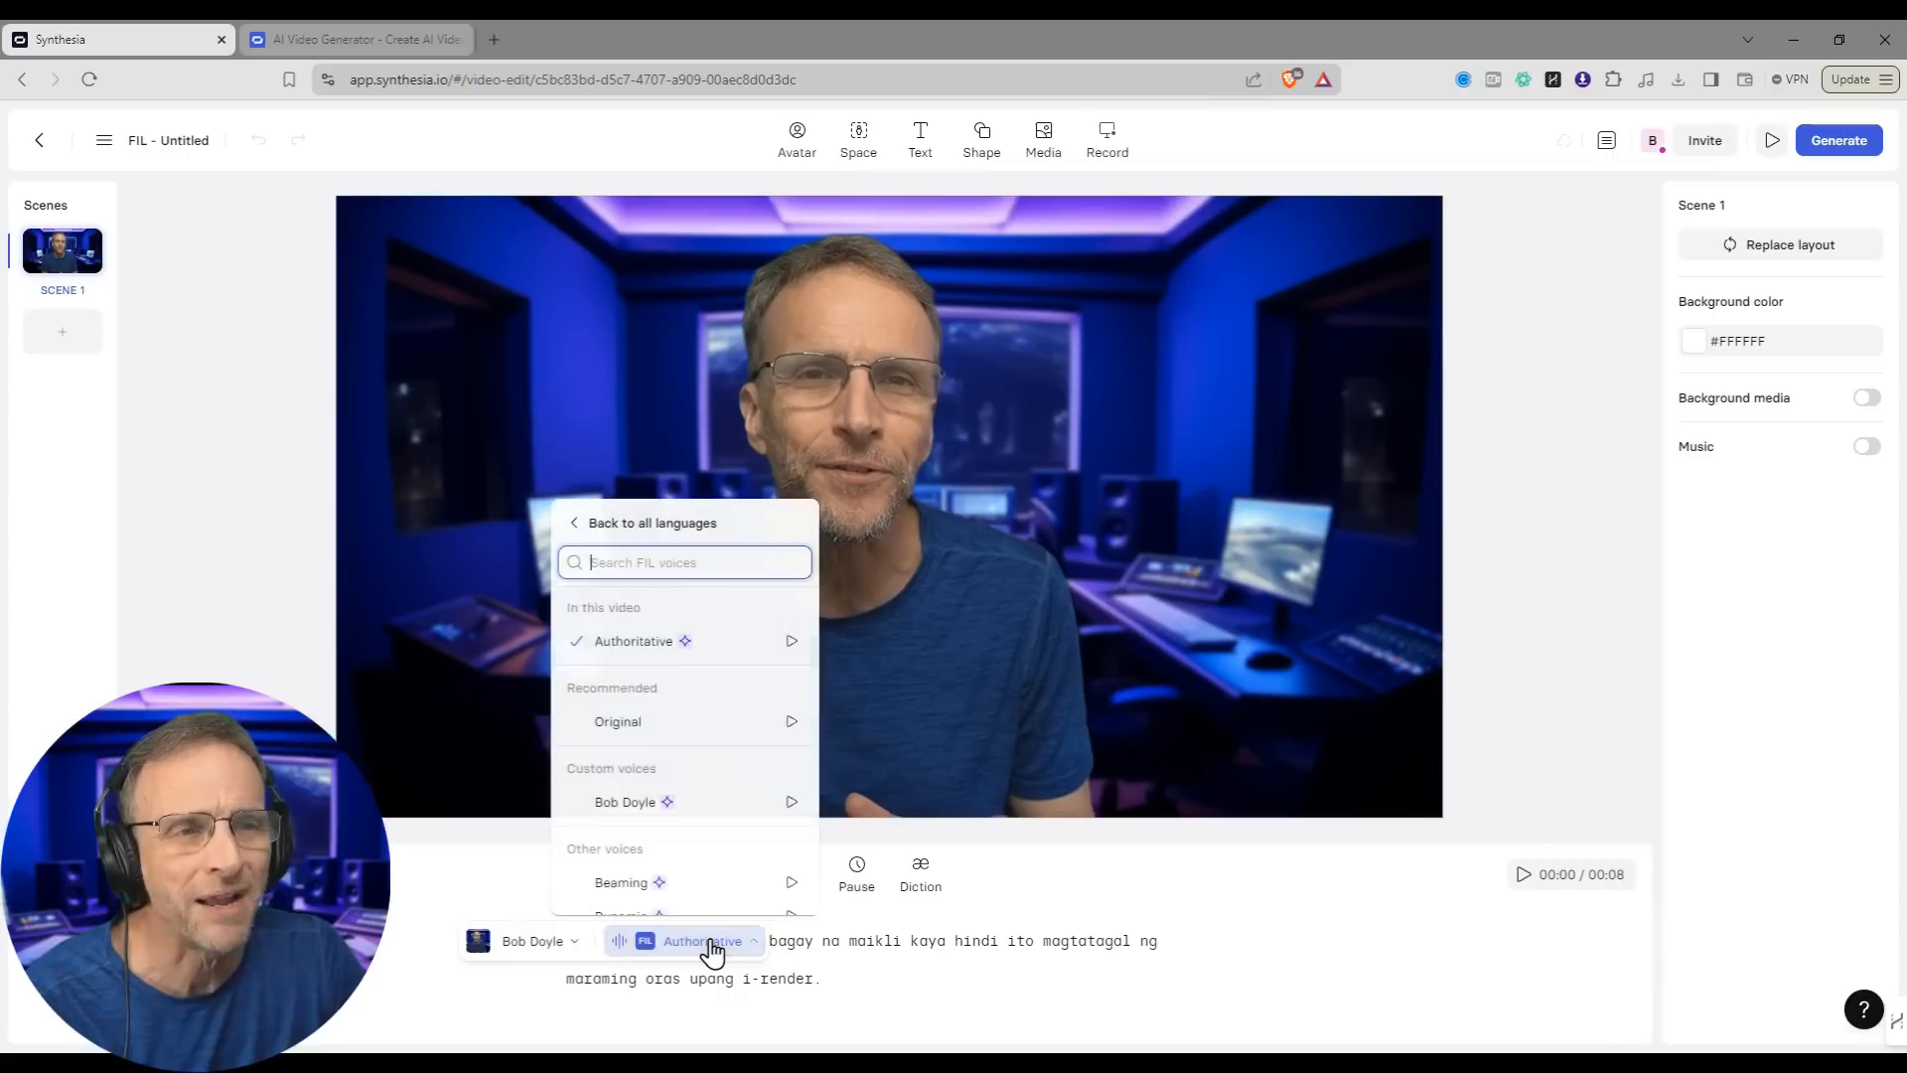
click(621, 804)
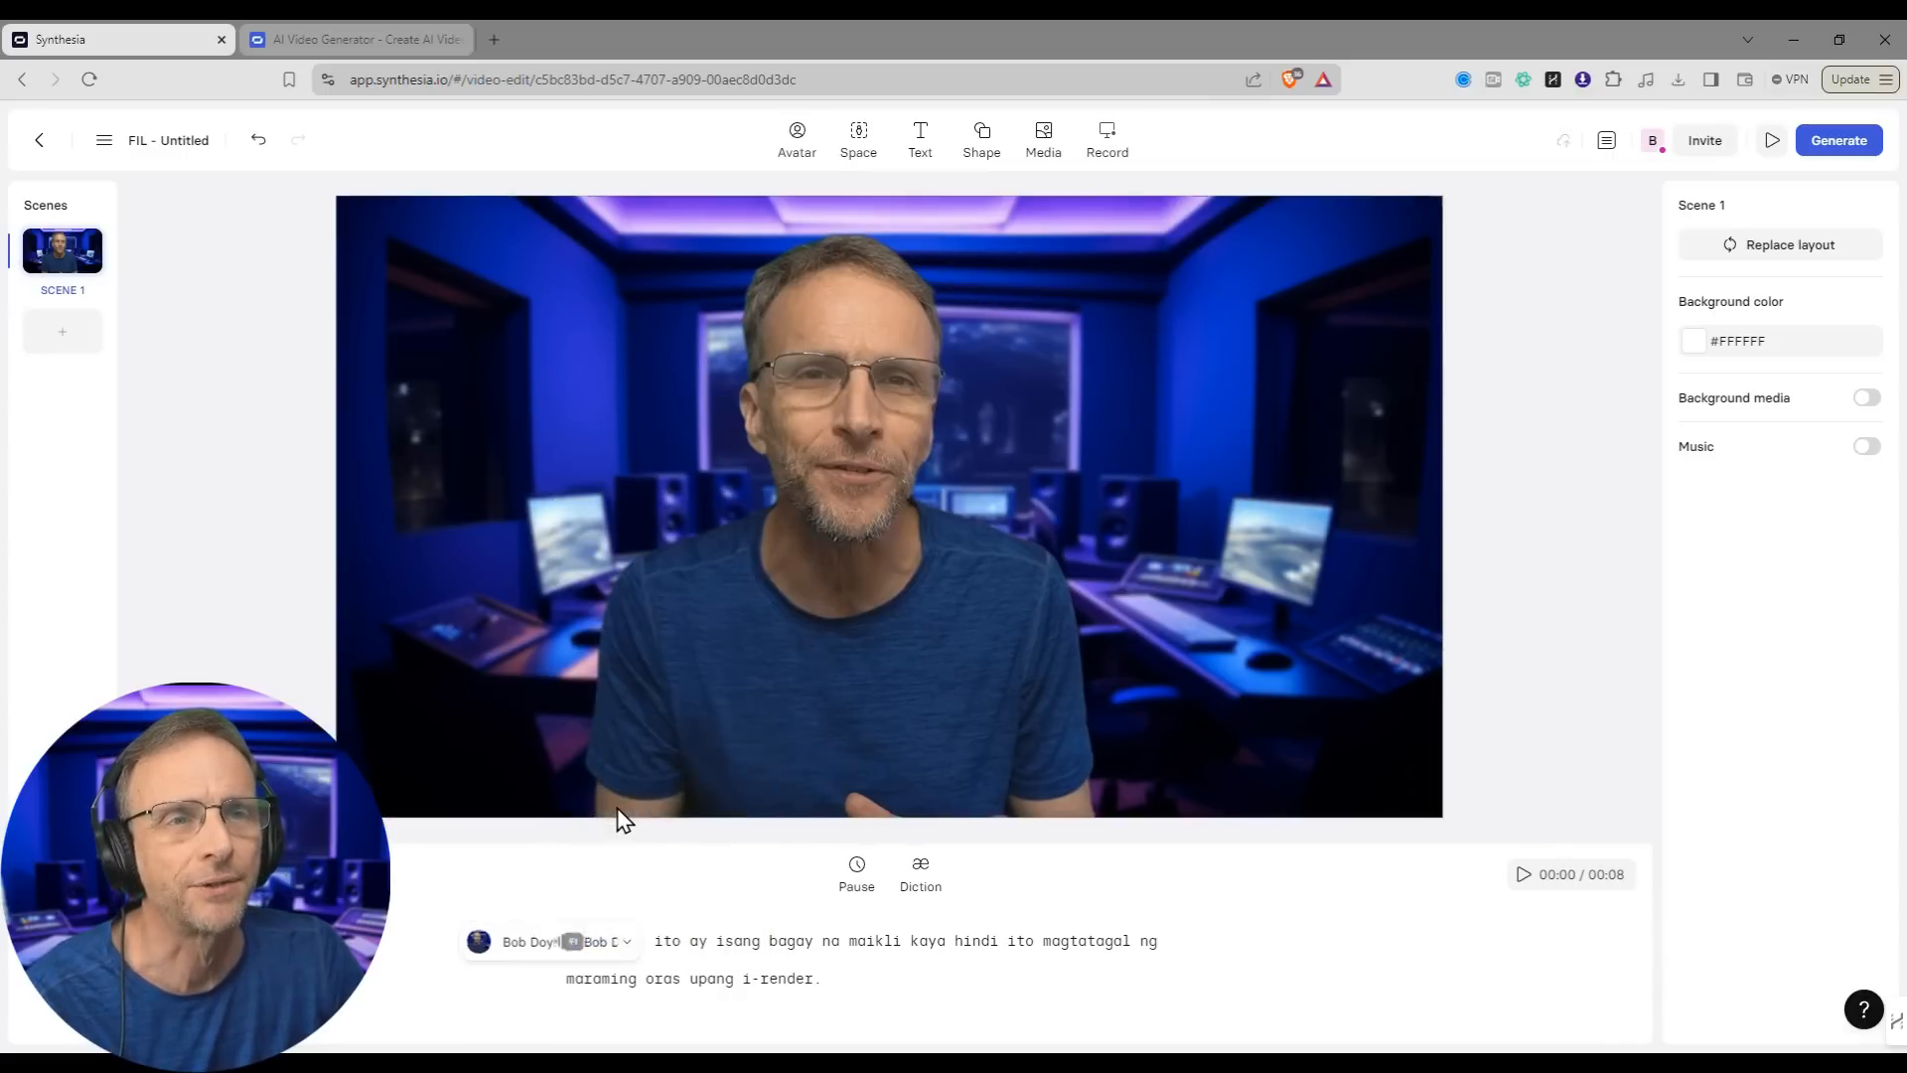
click(1525, 877)
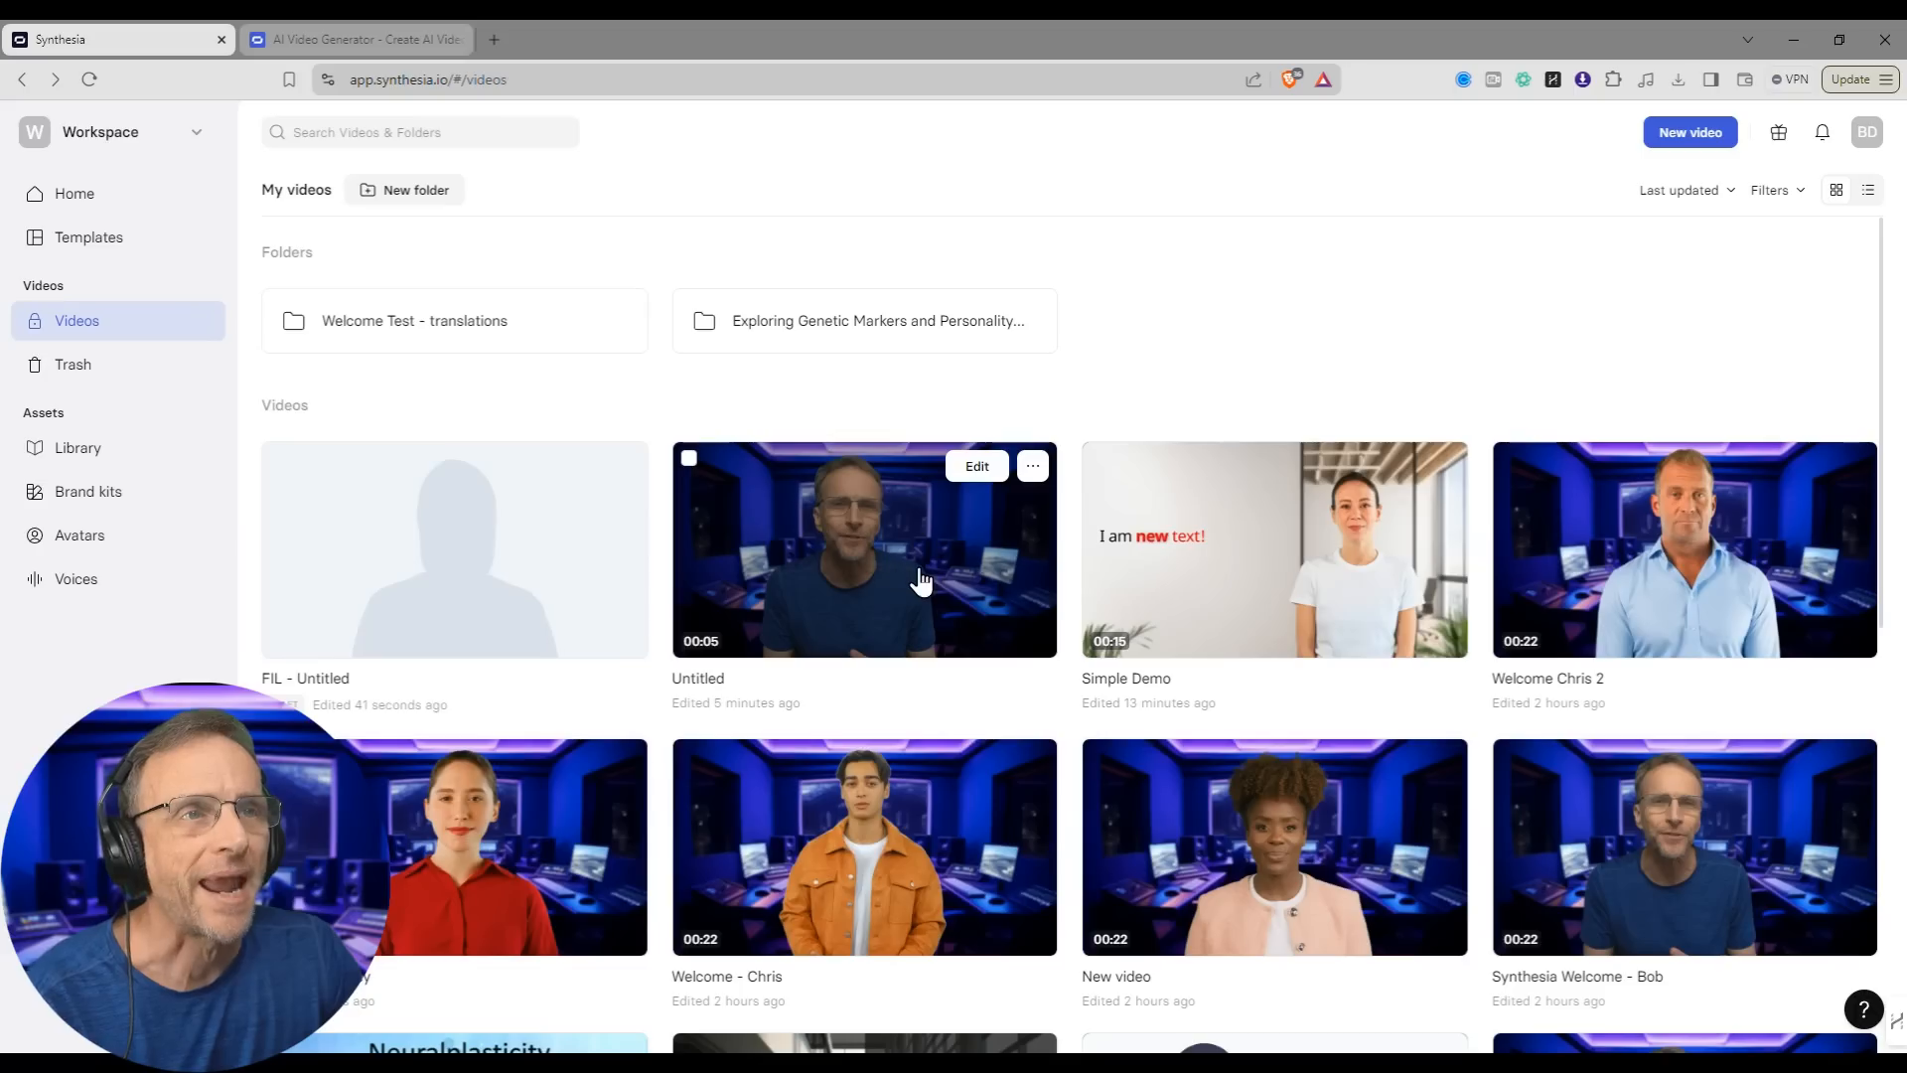
Step: Open the original Untitled video from the video list and select French as a translation language
click(915, 583)
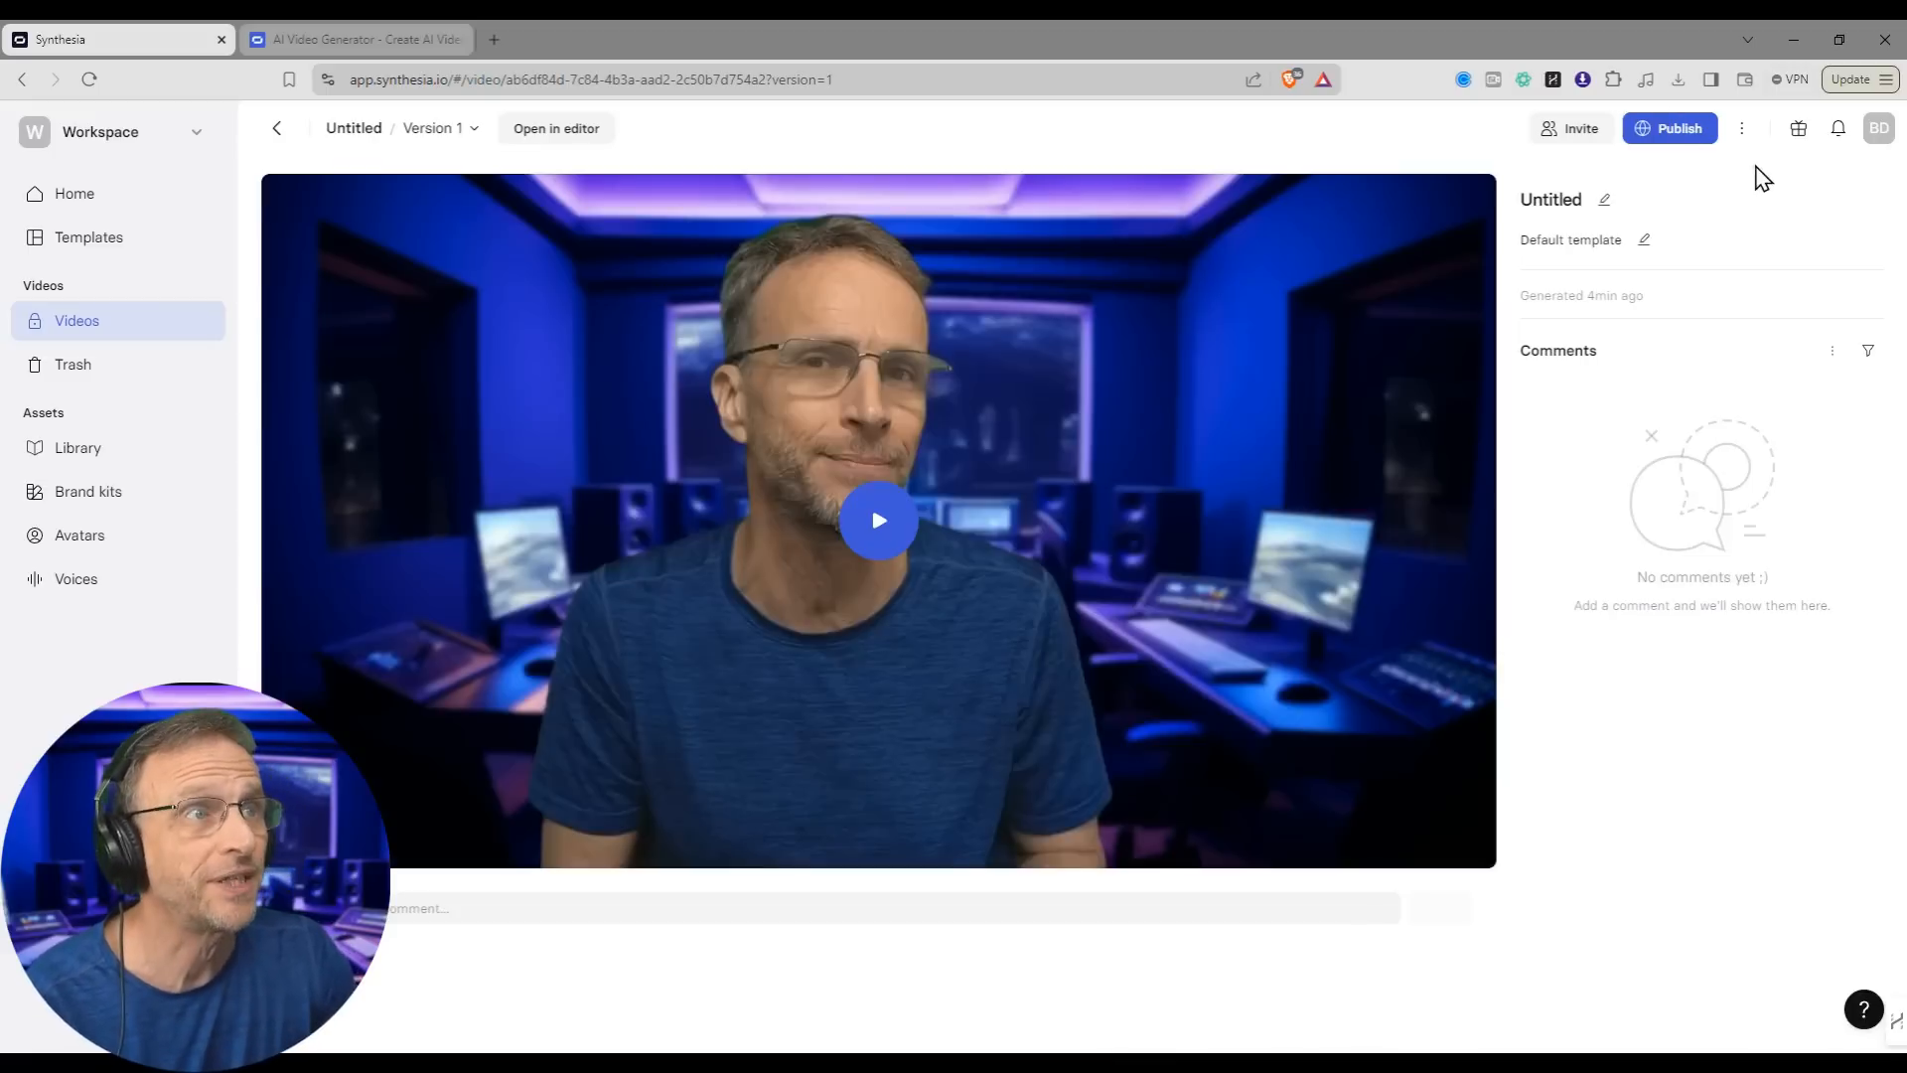
click(1741, 128)
click(1663, 382)
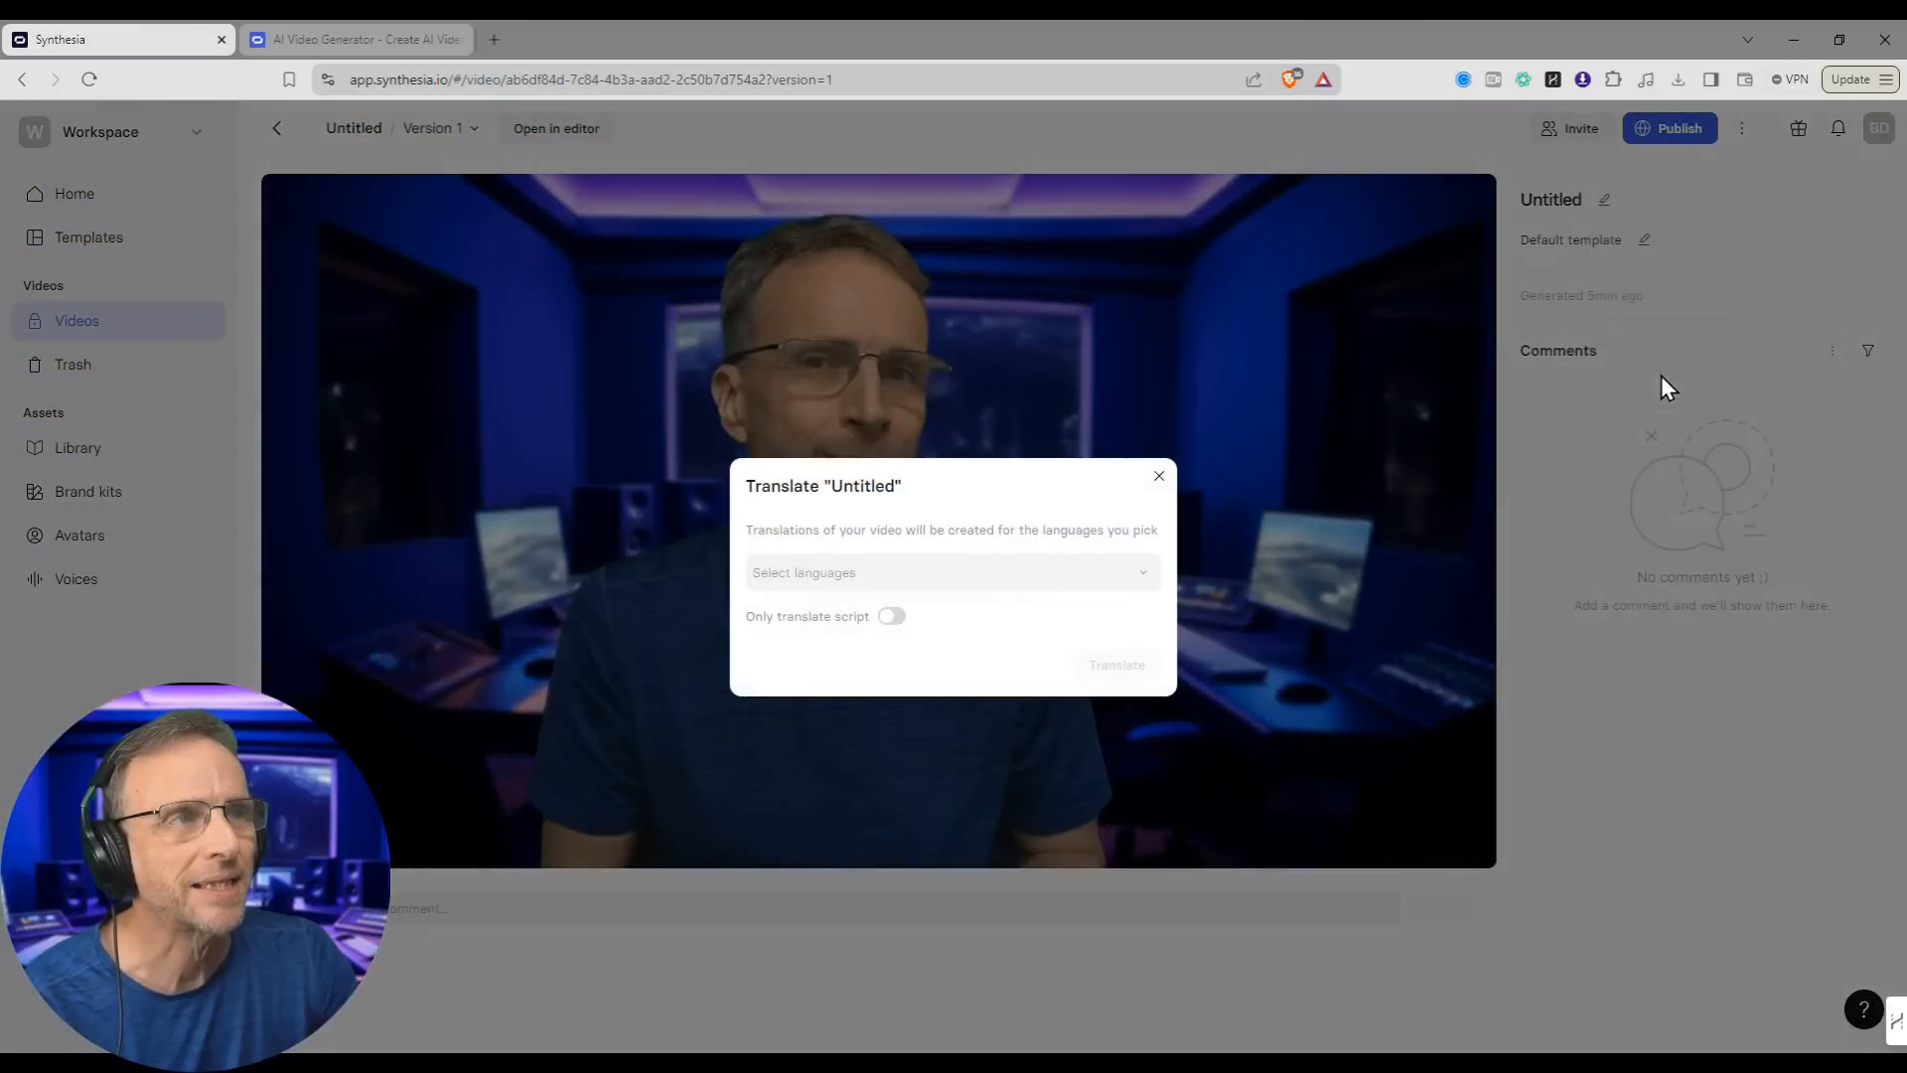
click(945, 576)
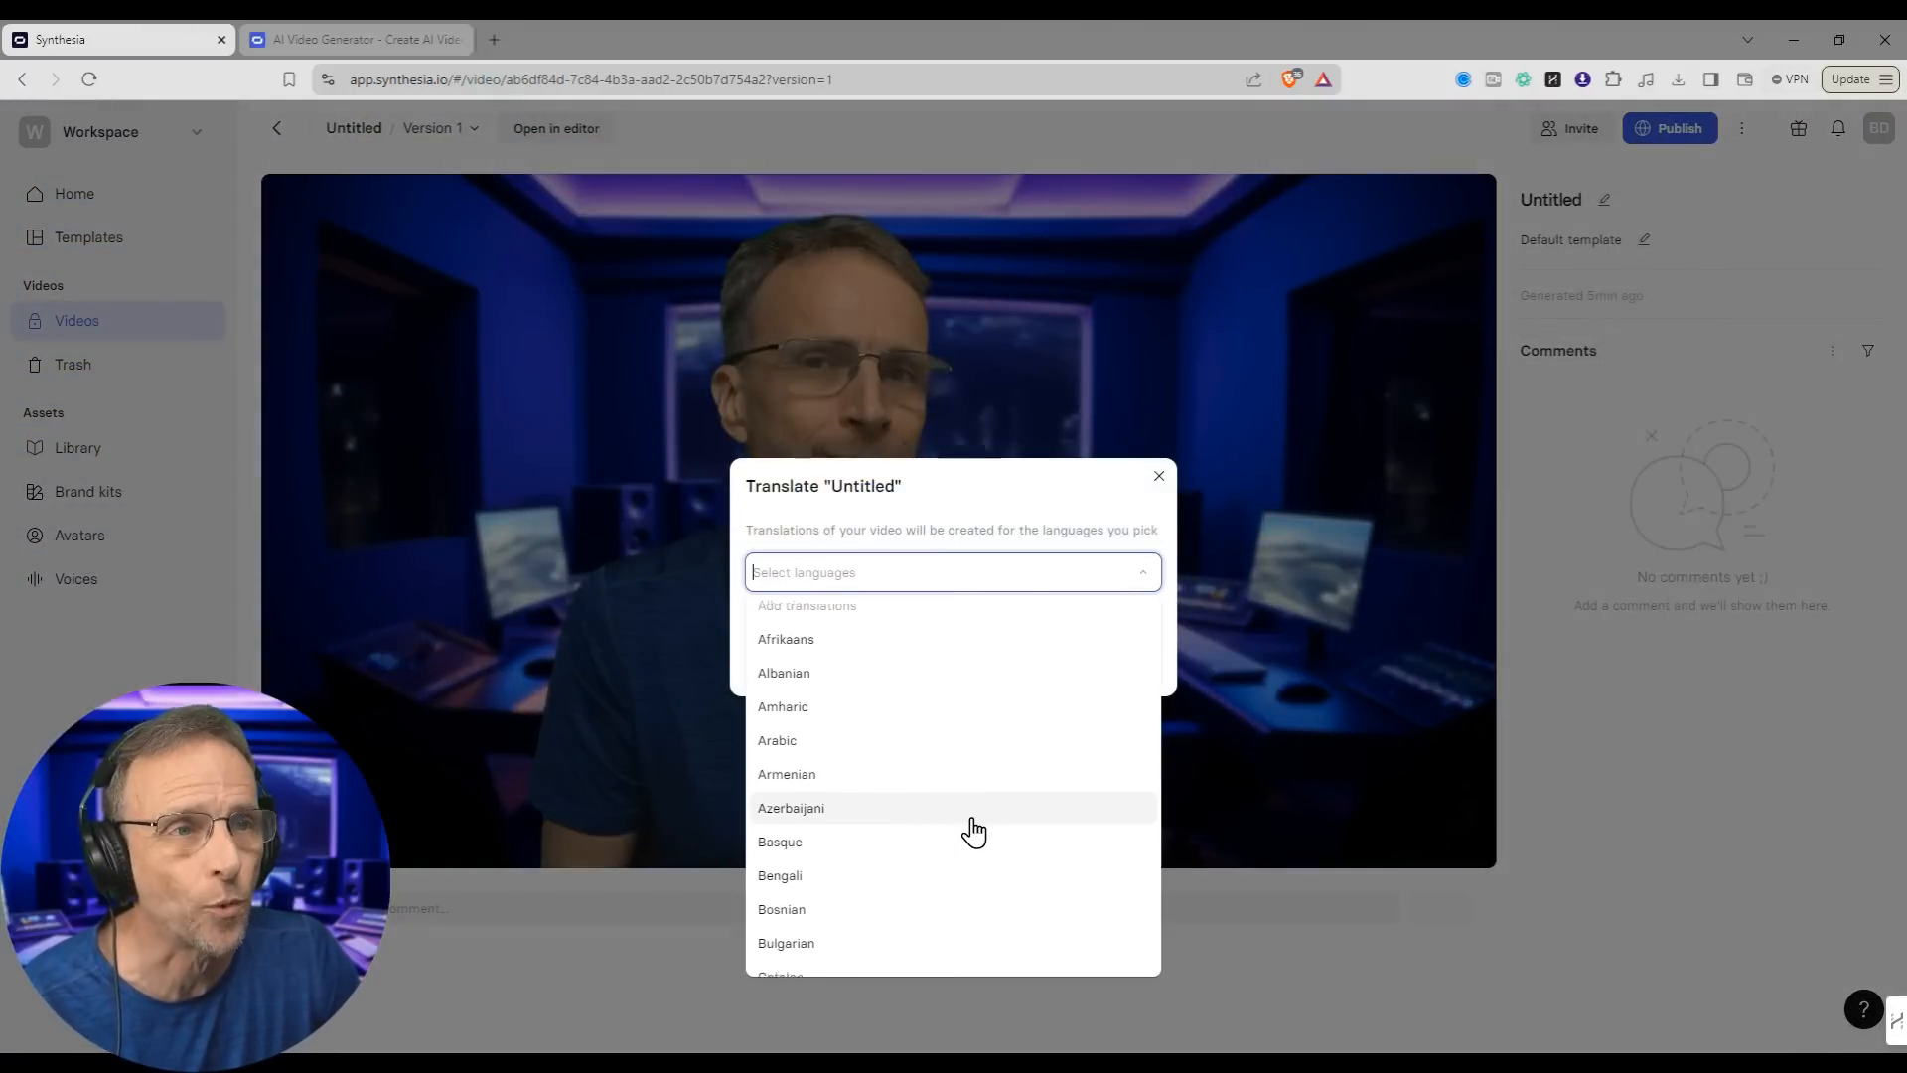
scroll(972, 830, down, 5)
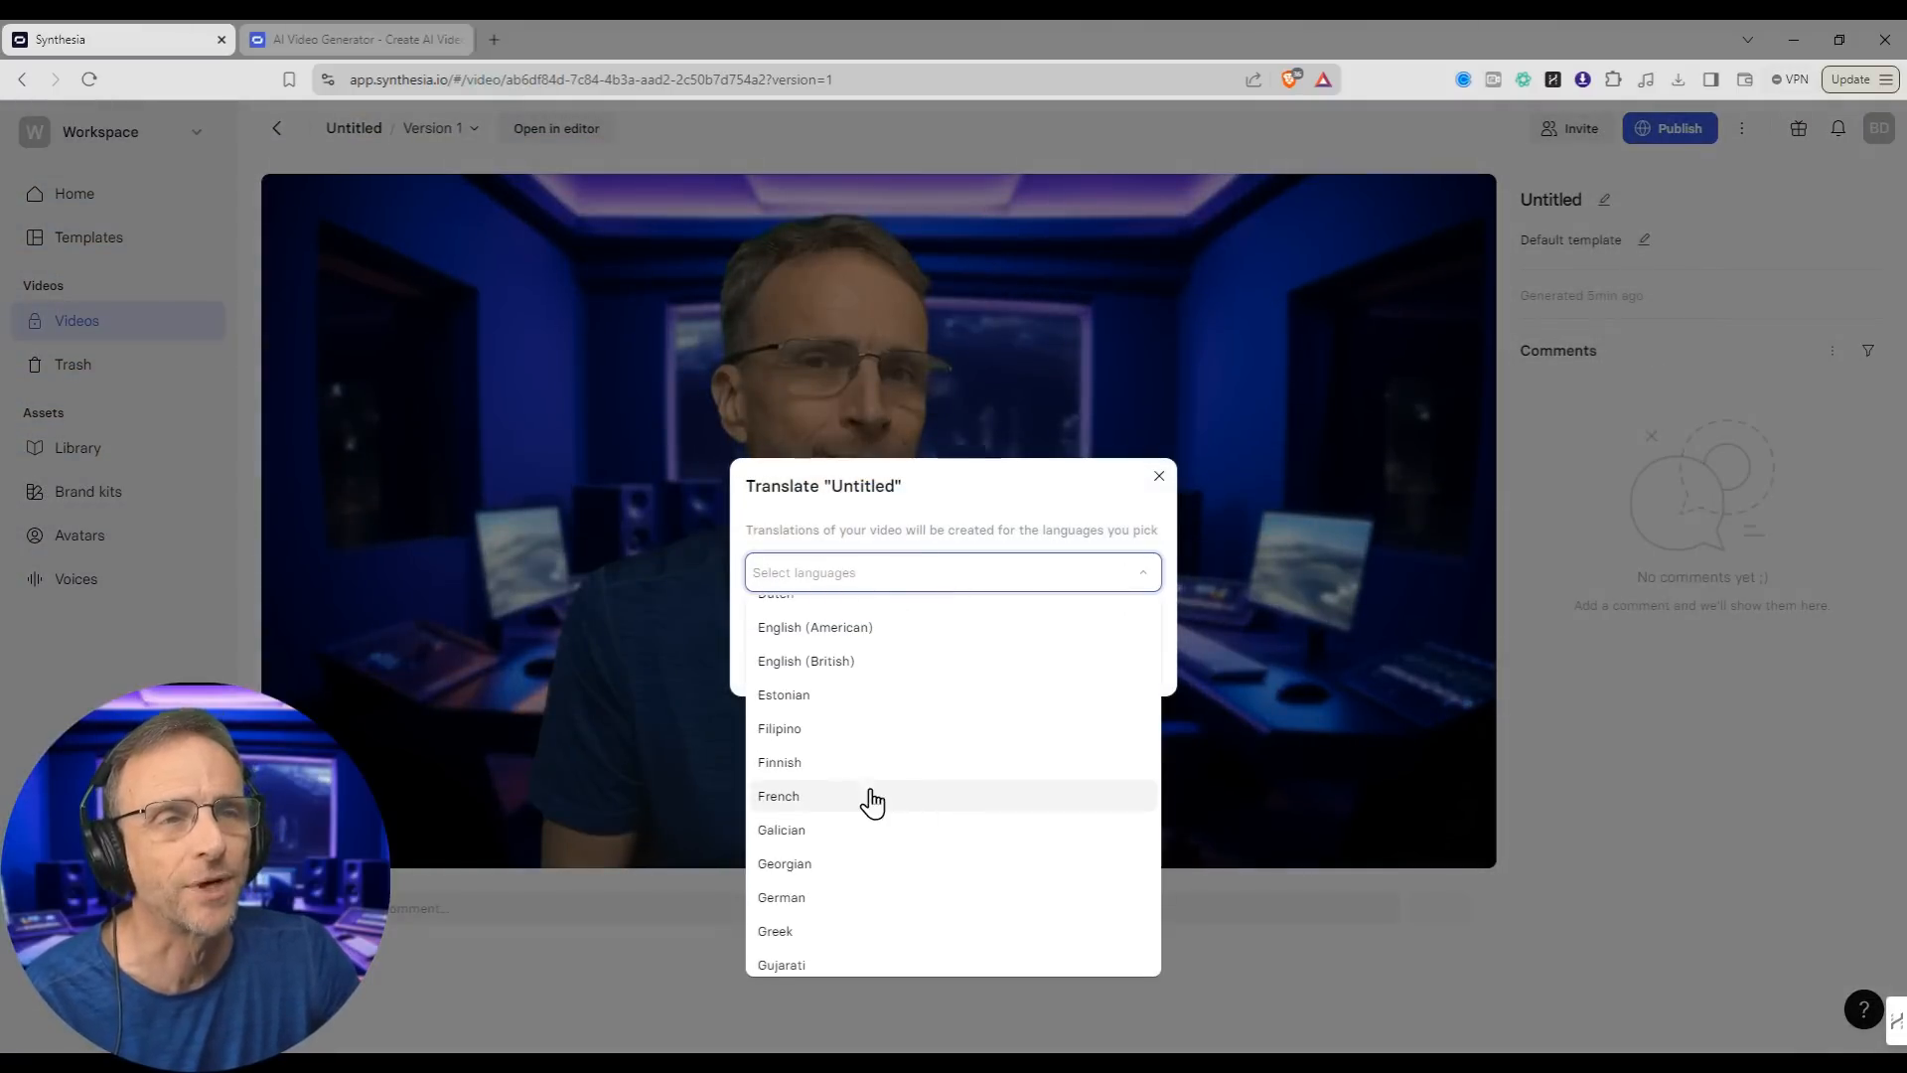
click(823, 805)
Step: Add Danish and Japanese (Polite) to the translation languages and translate the video
click(1011, 573)
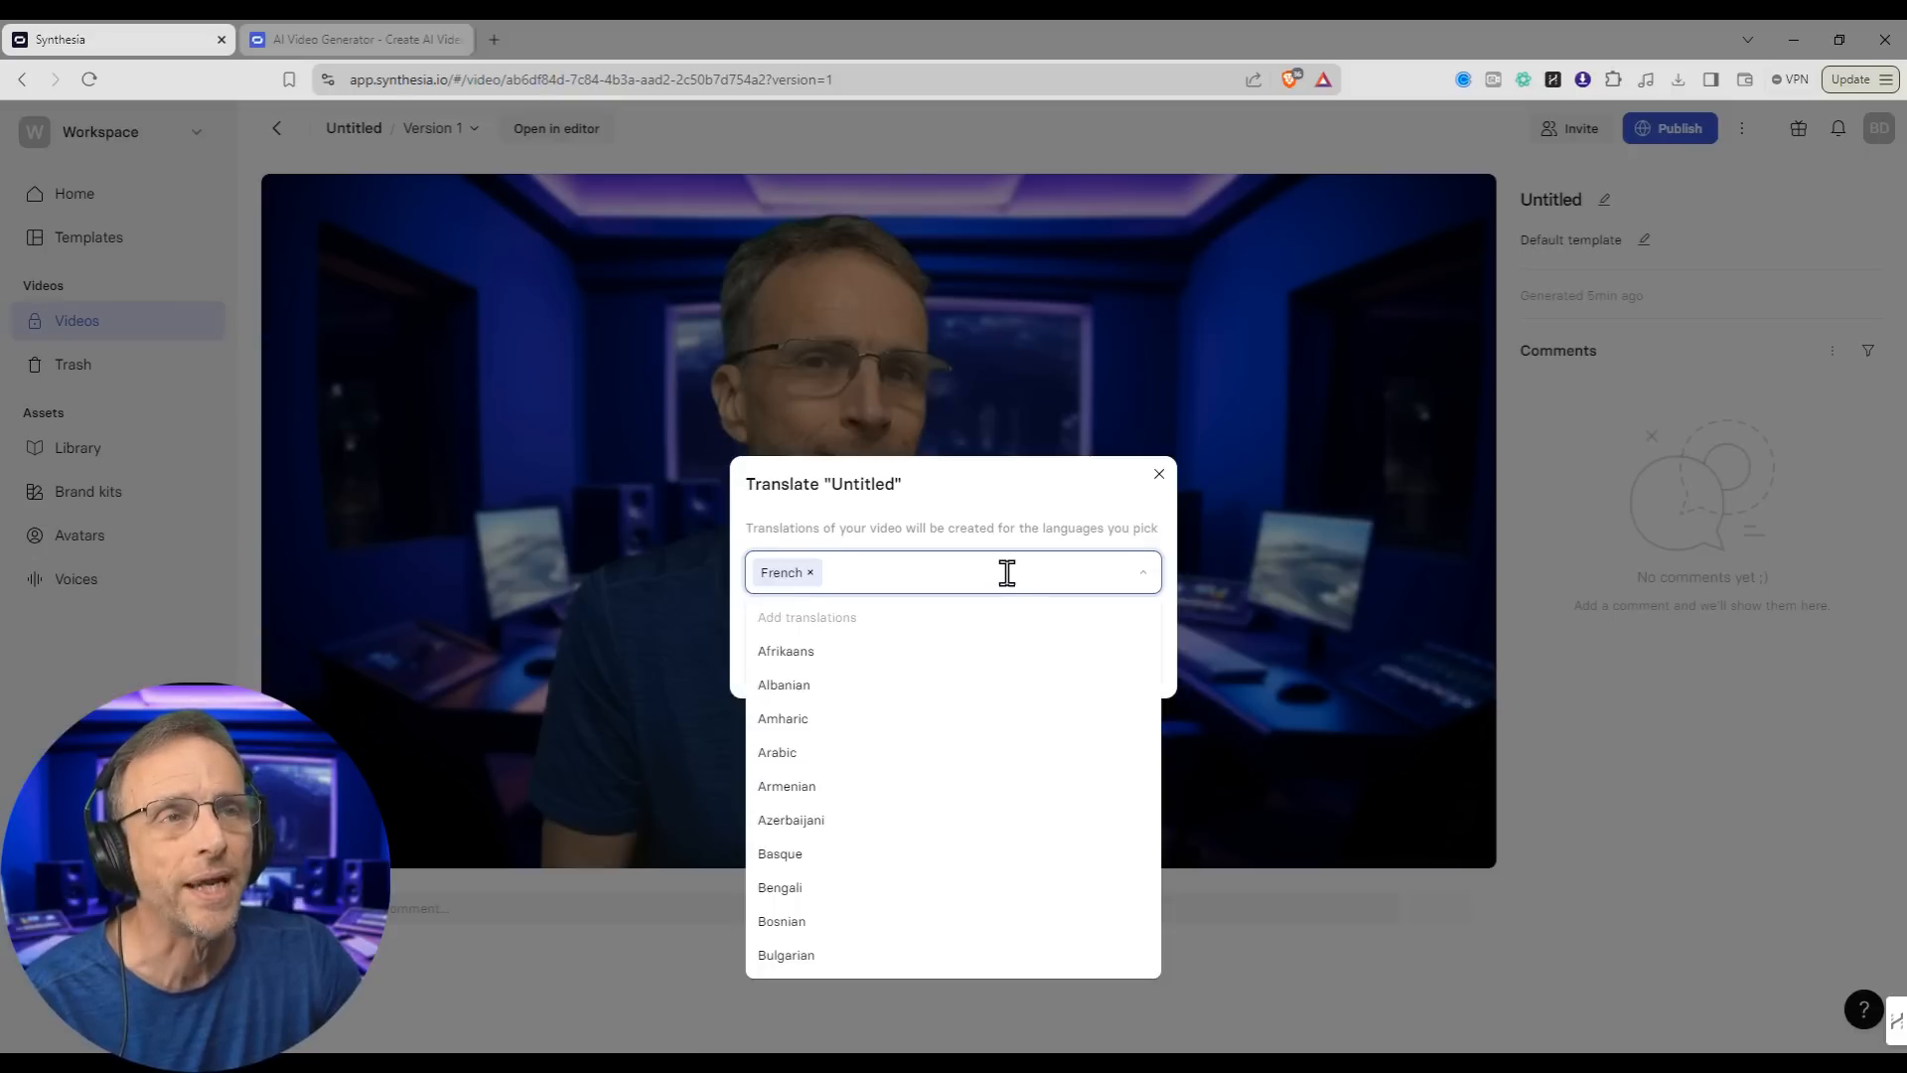
scroll(863, 902, down, 2)
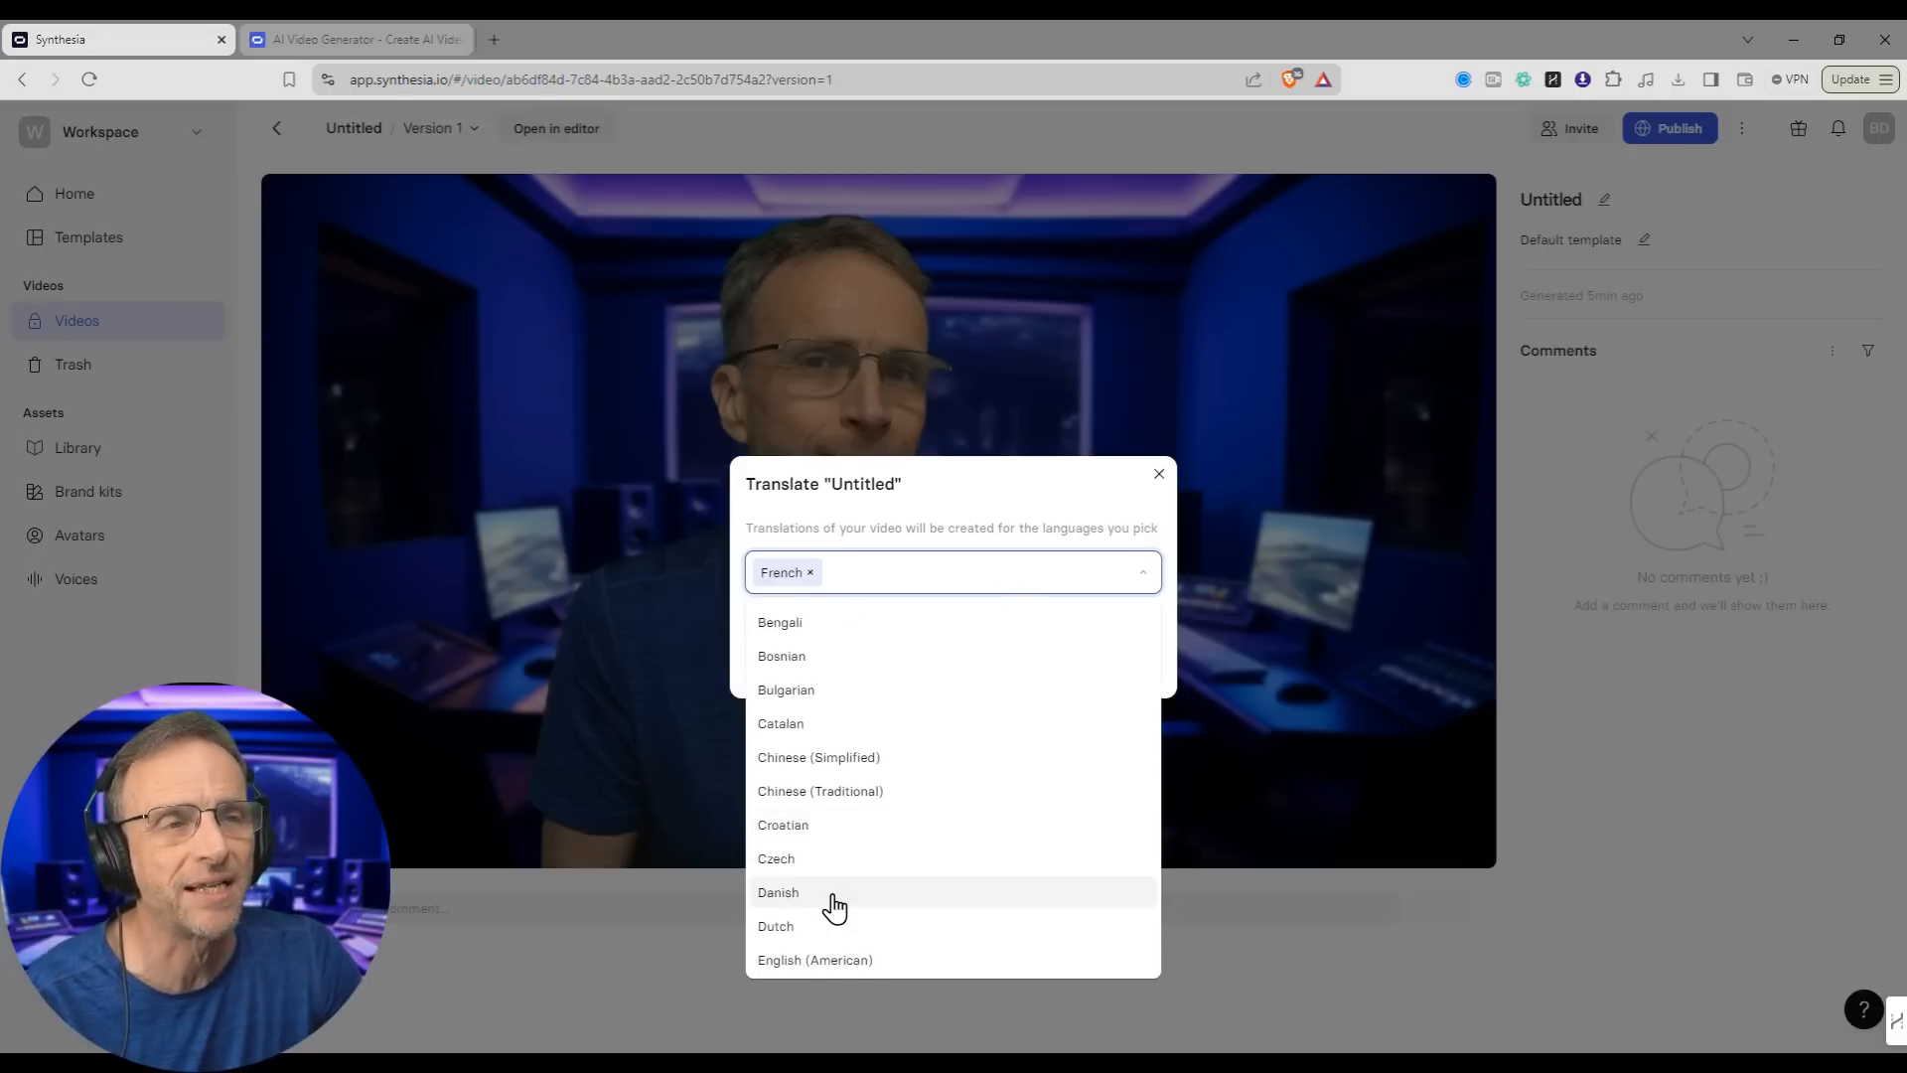
click(834, 904)
click(973, 572)
scroll(868, 854, down, 10)
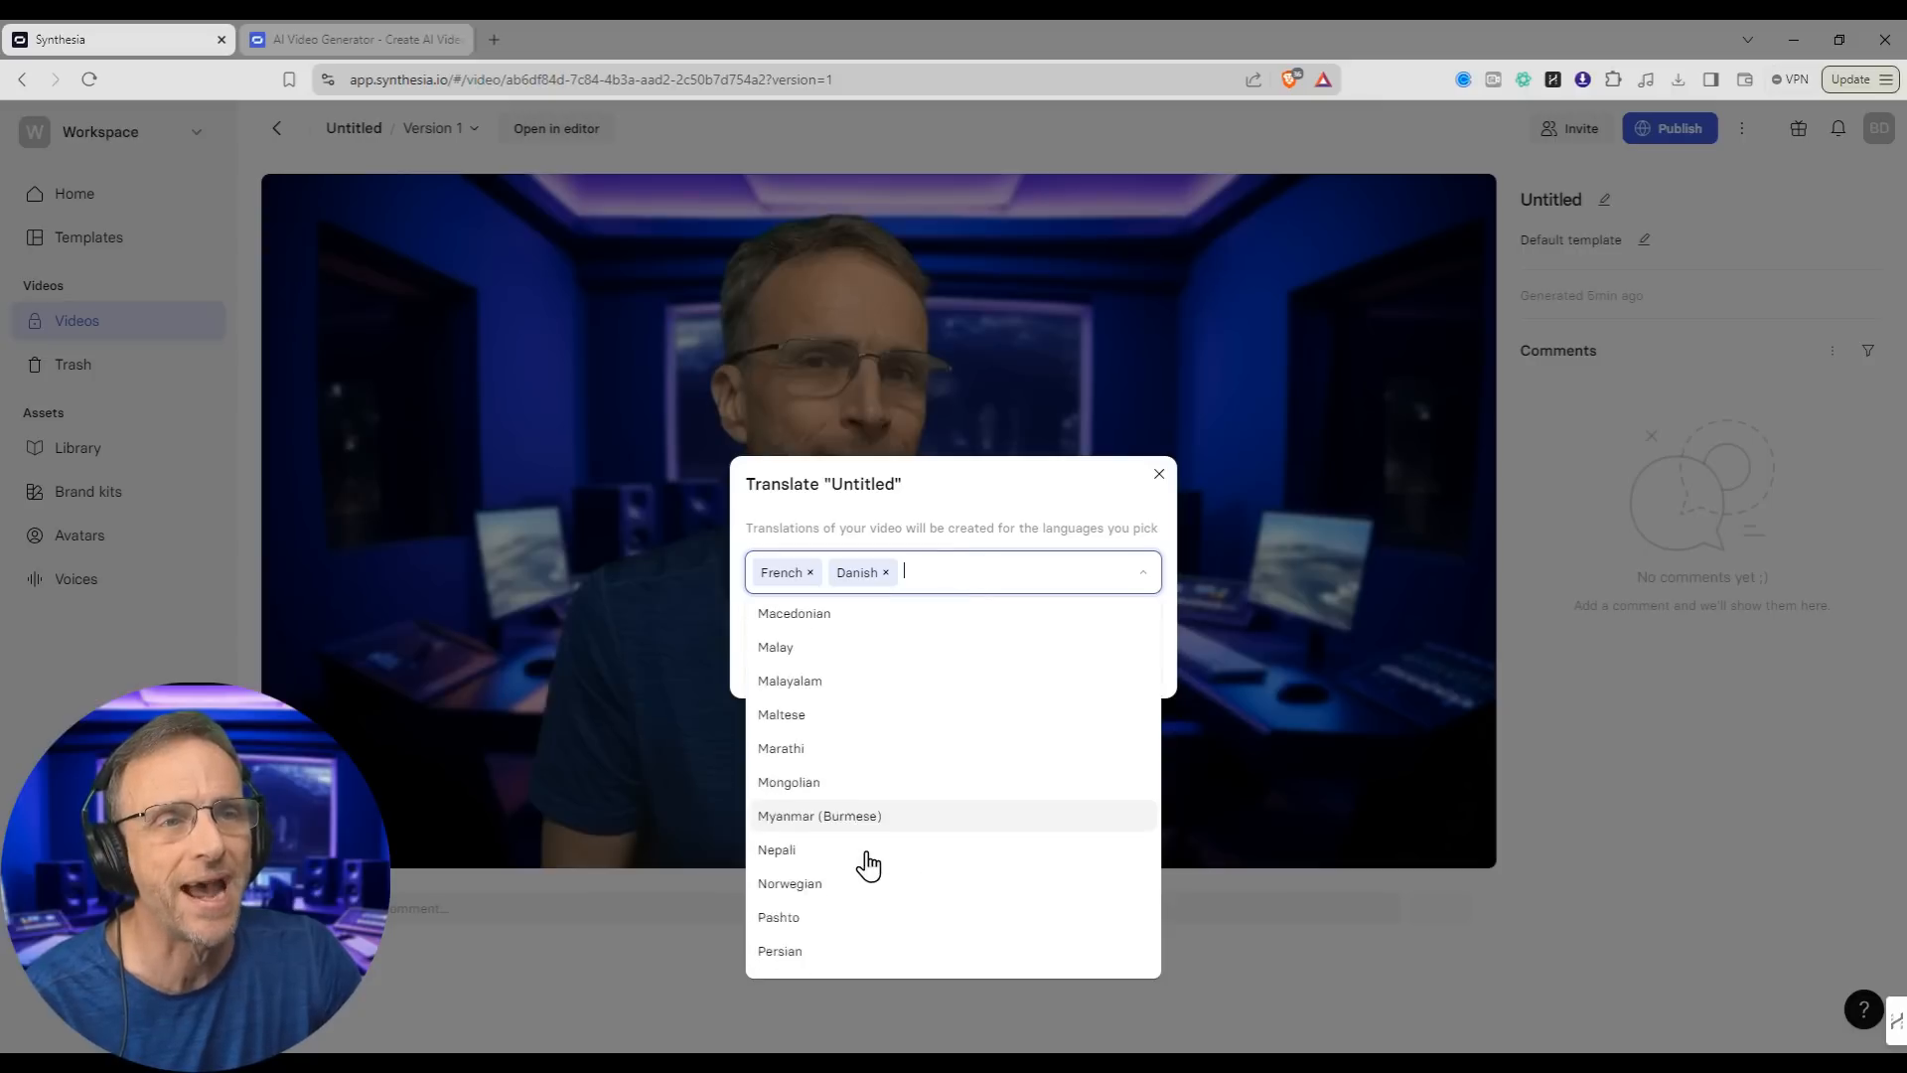
scroll(866, 864, down, 15)
click(851, 864)
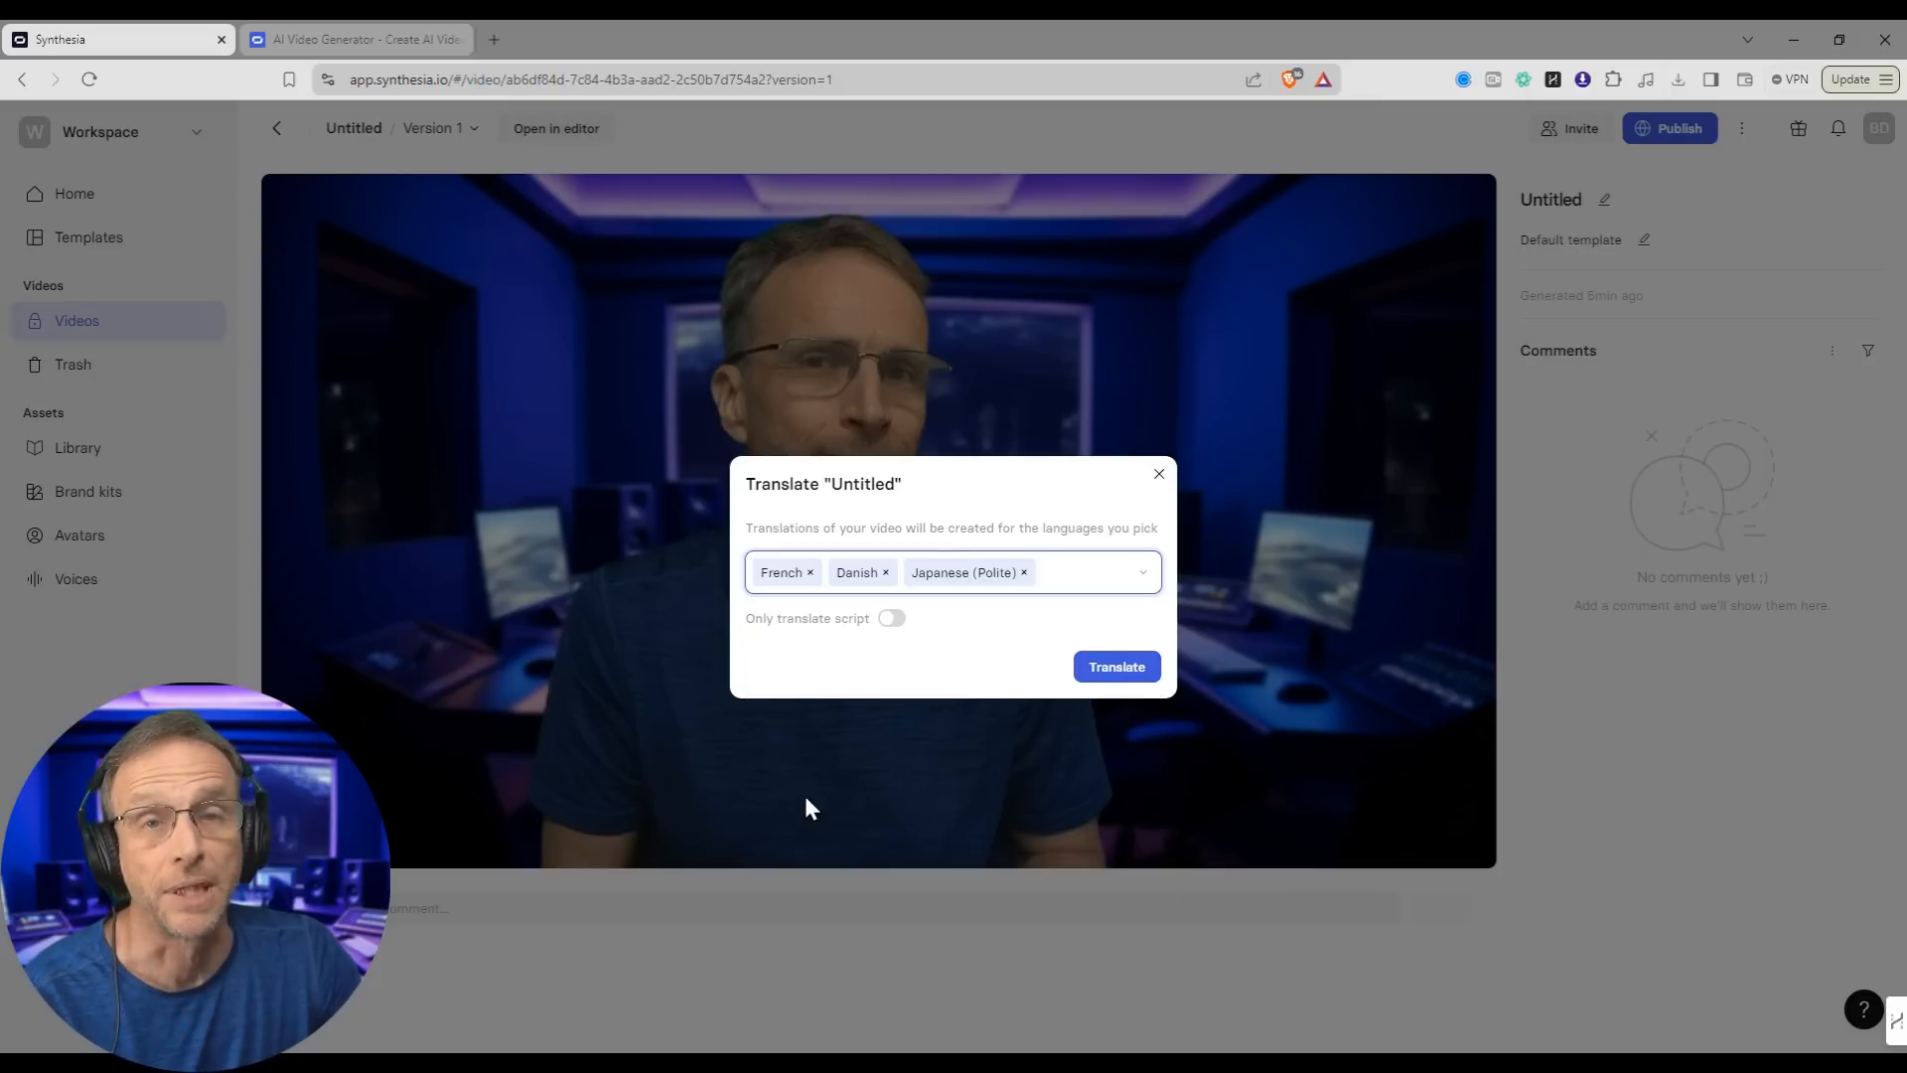
click(1128, 670)
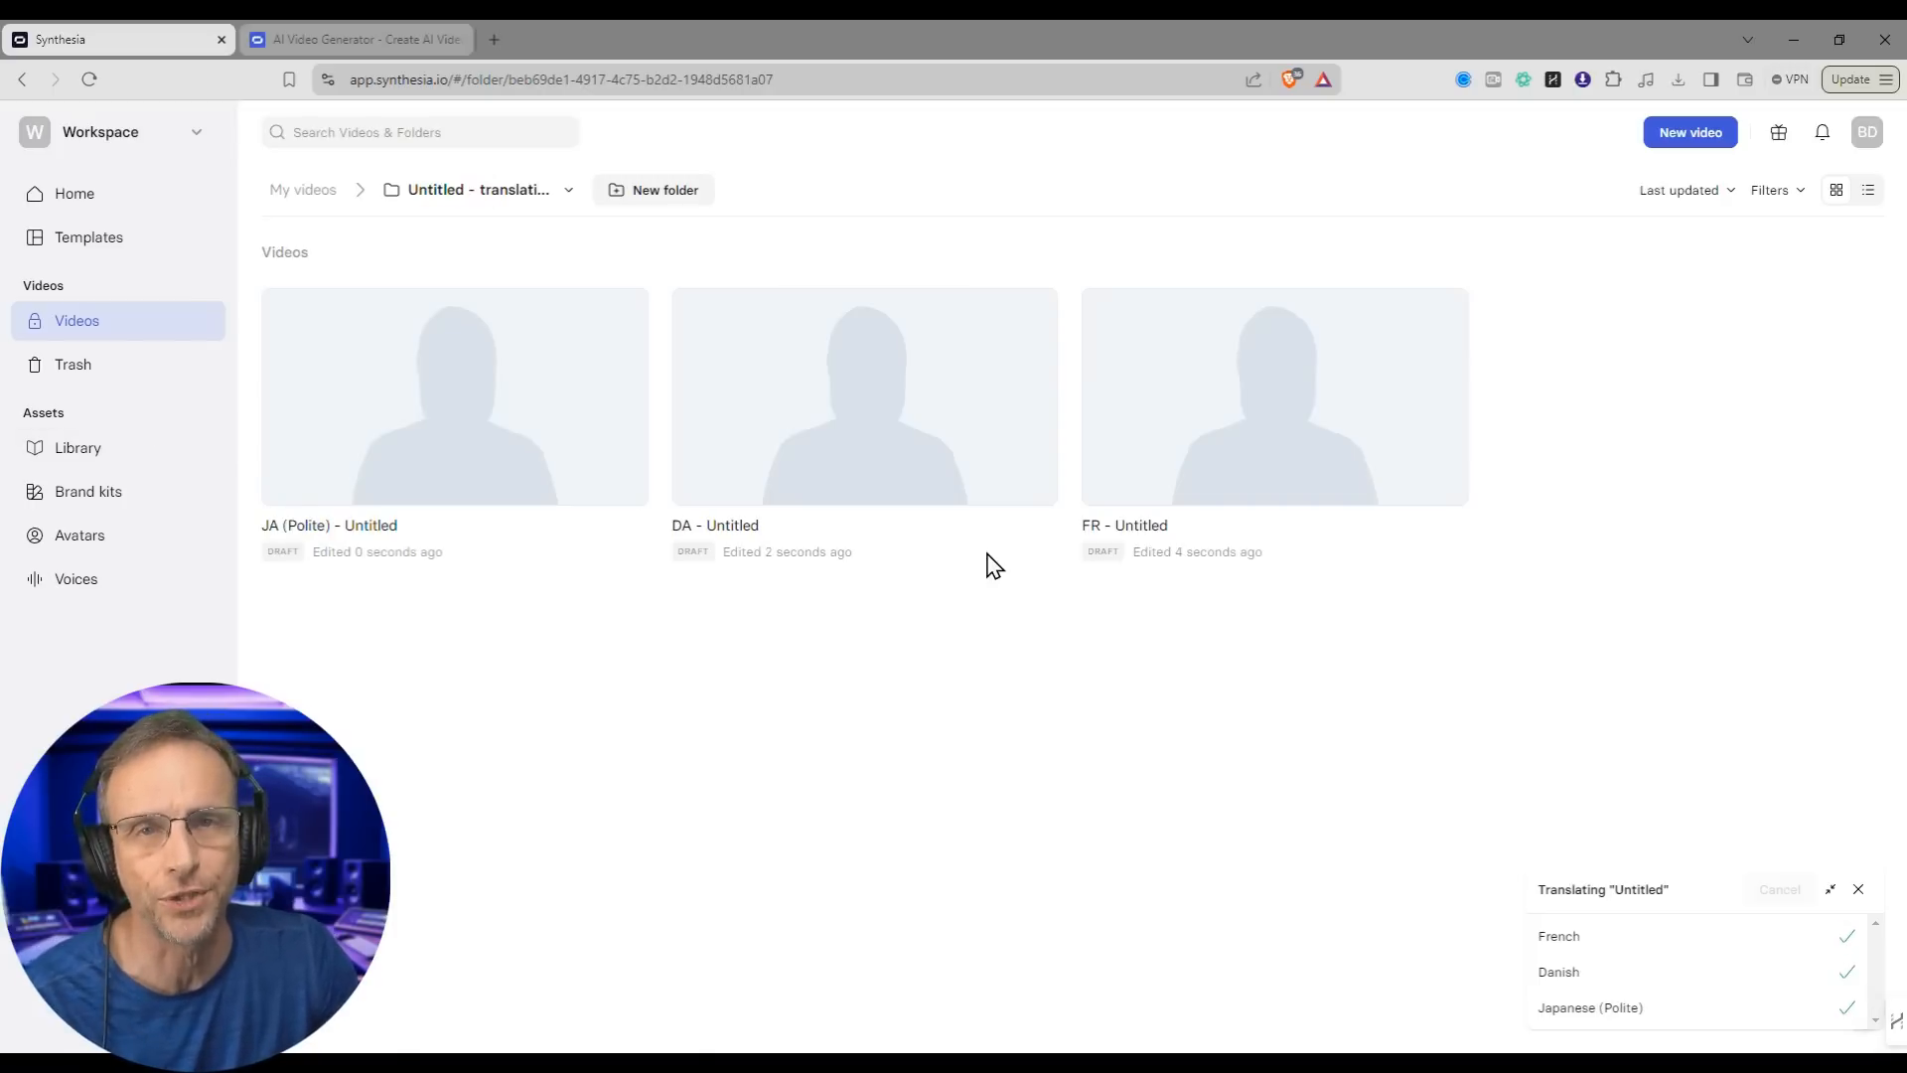
Step: Open the JA (Polite) - Untitled draft and set its script voice to the custom voice
click(475, 408)
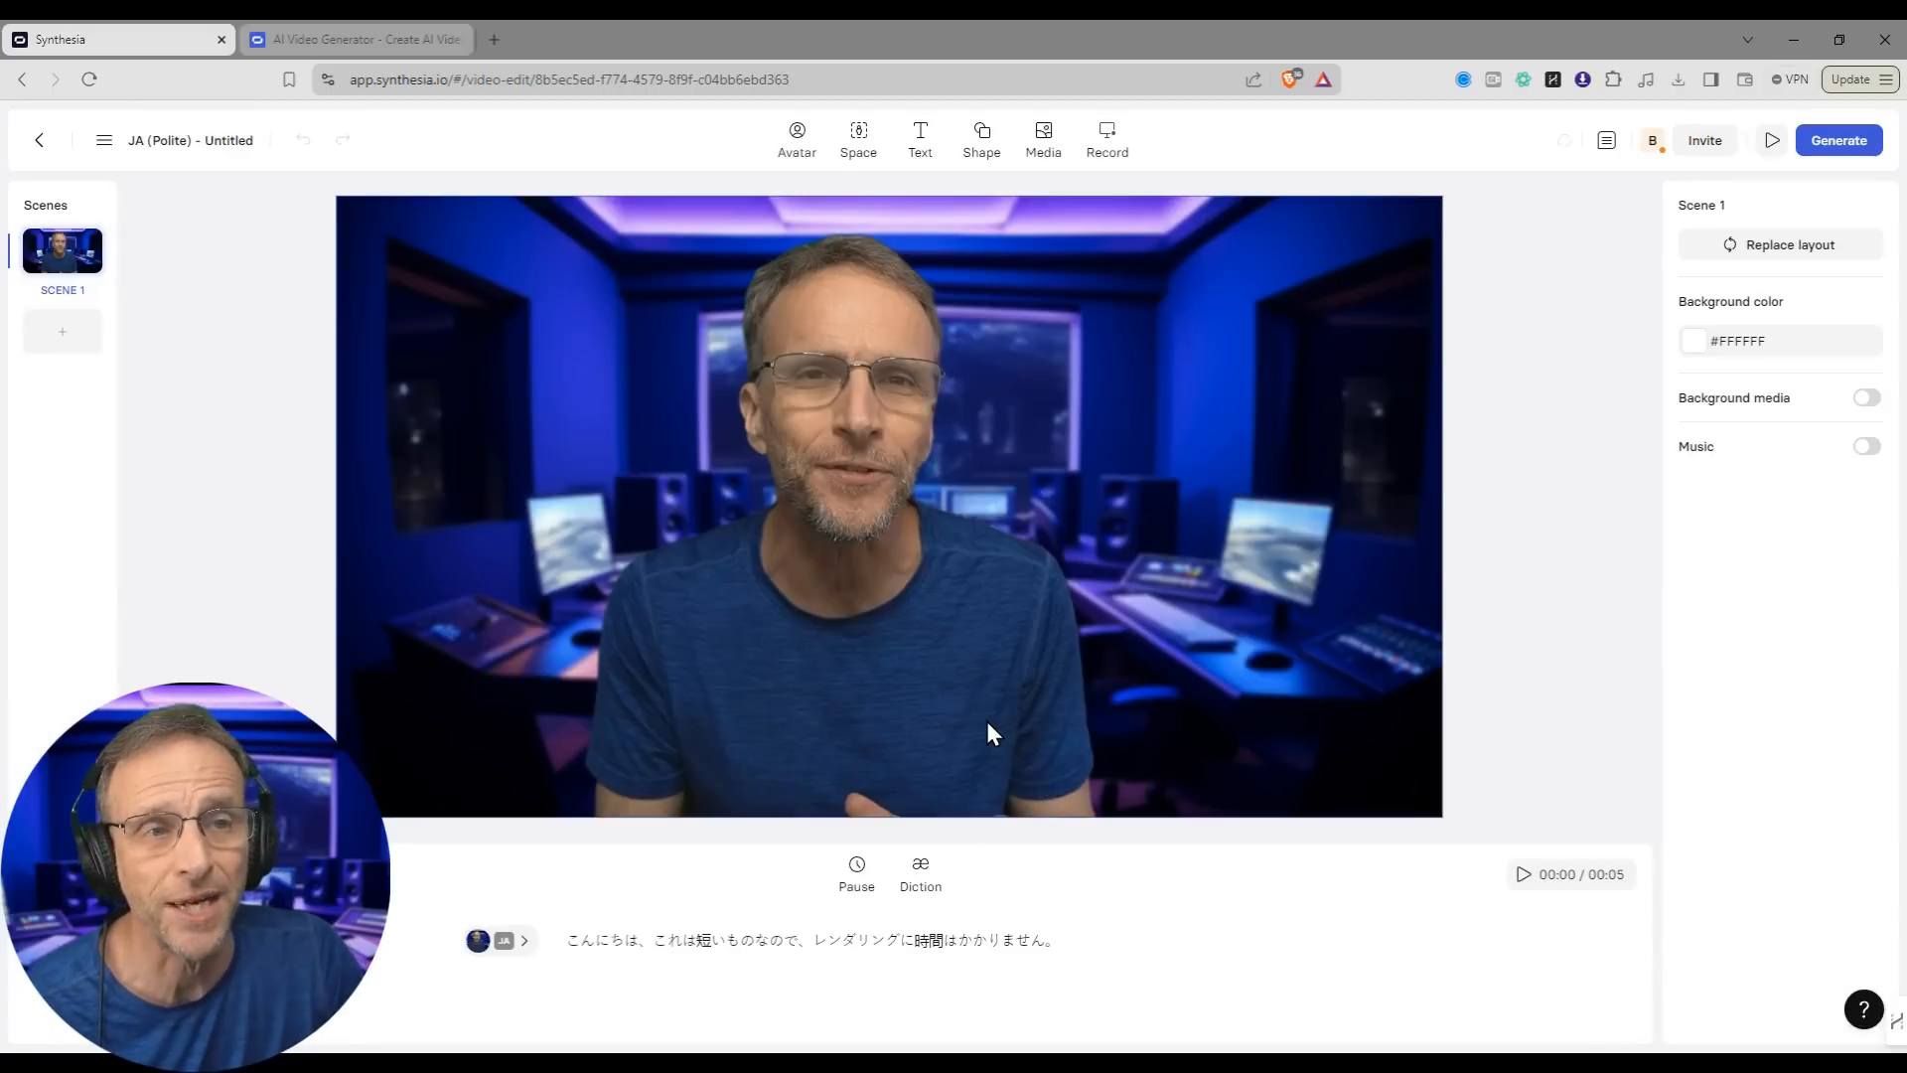
click(989, 733)
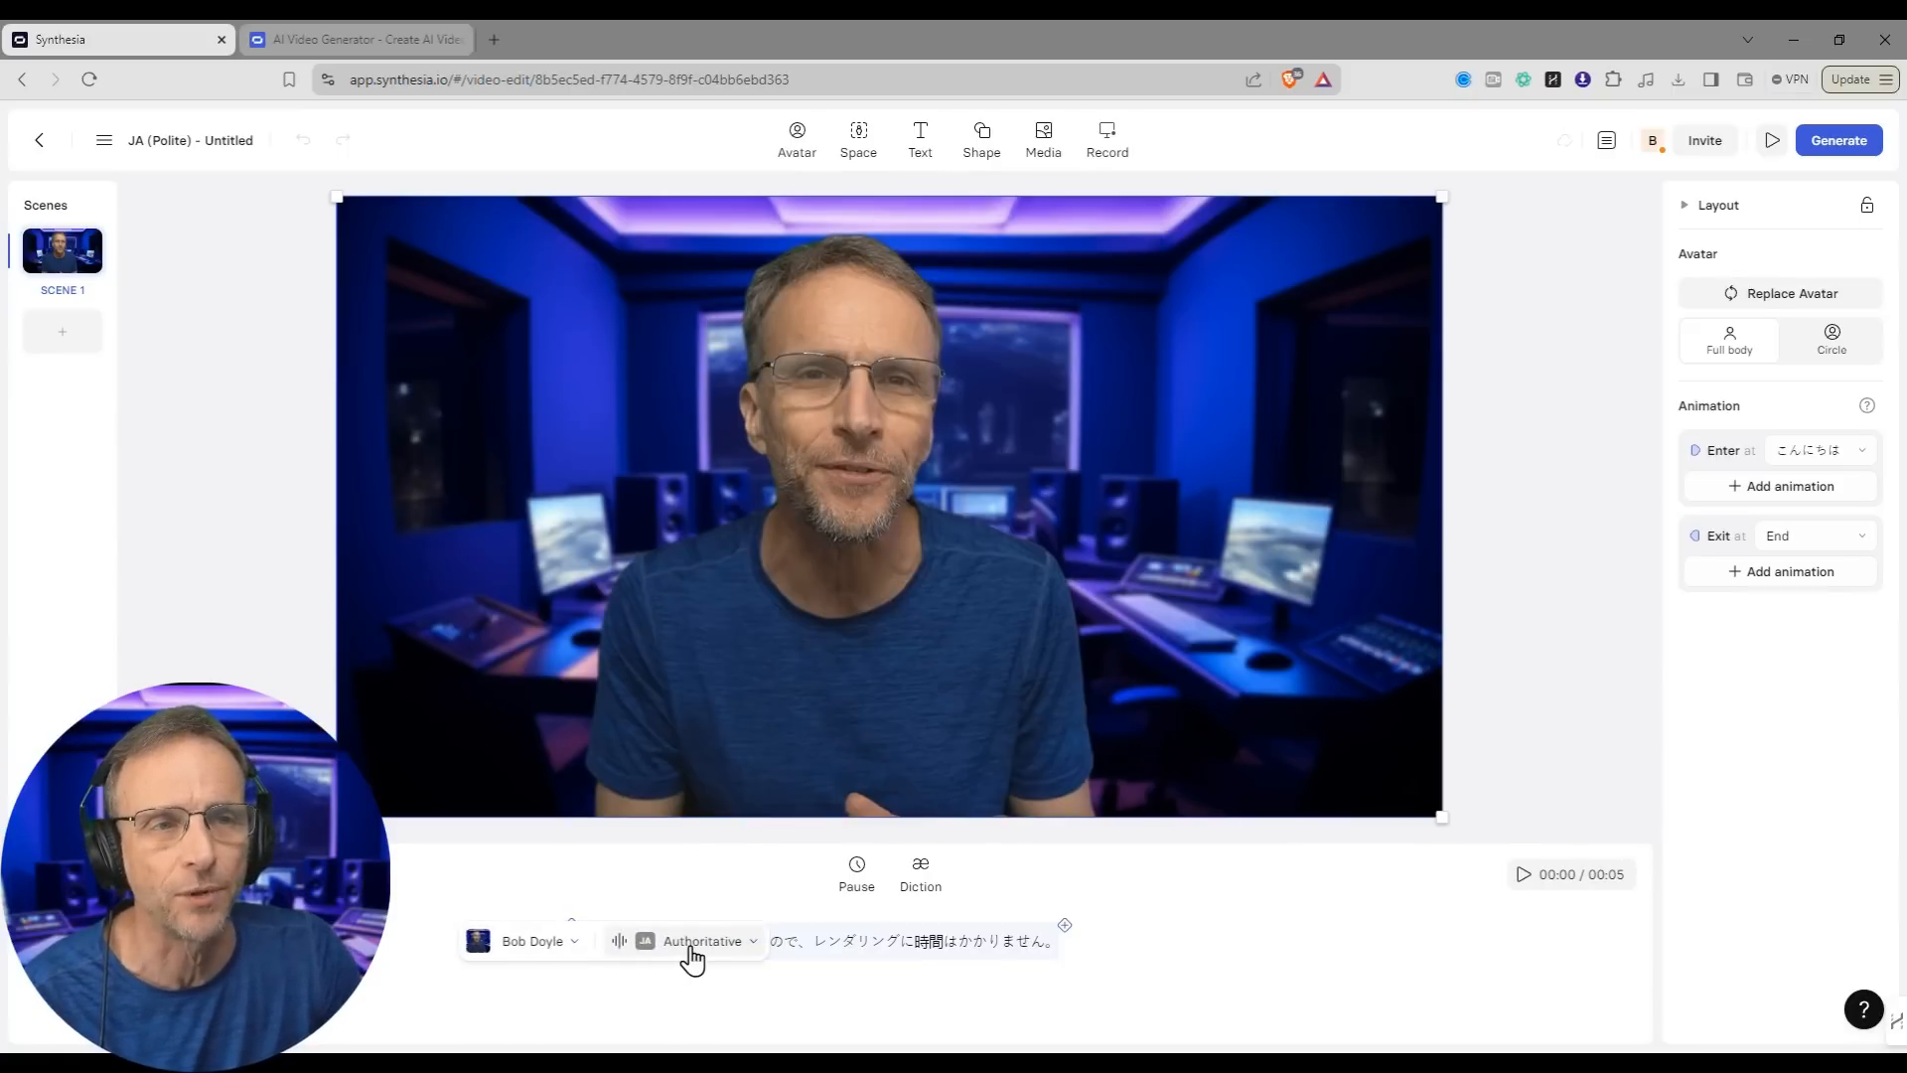
click(692, 956)
click(636, 804)
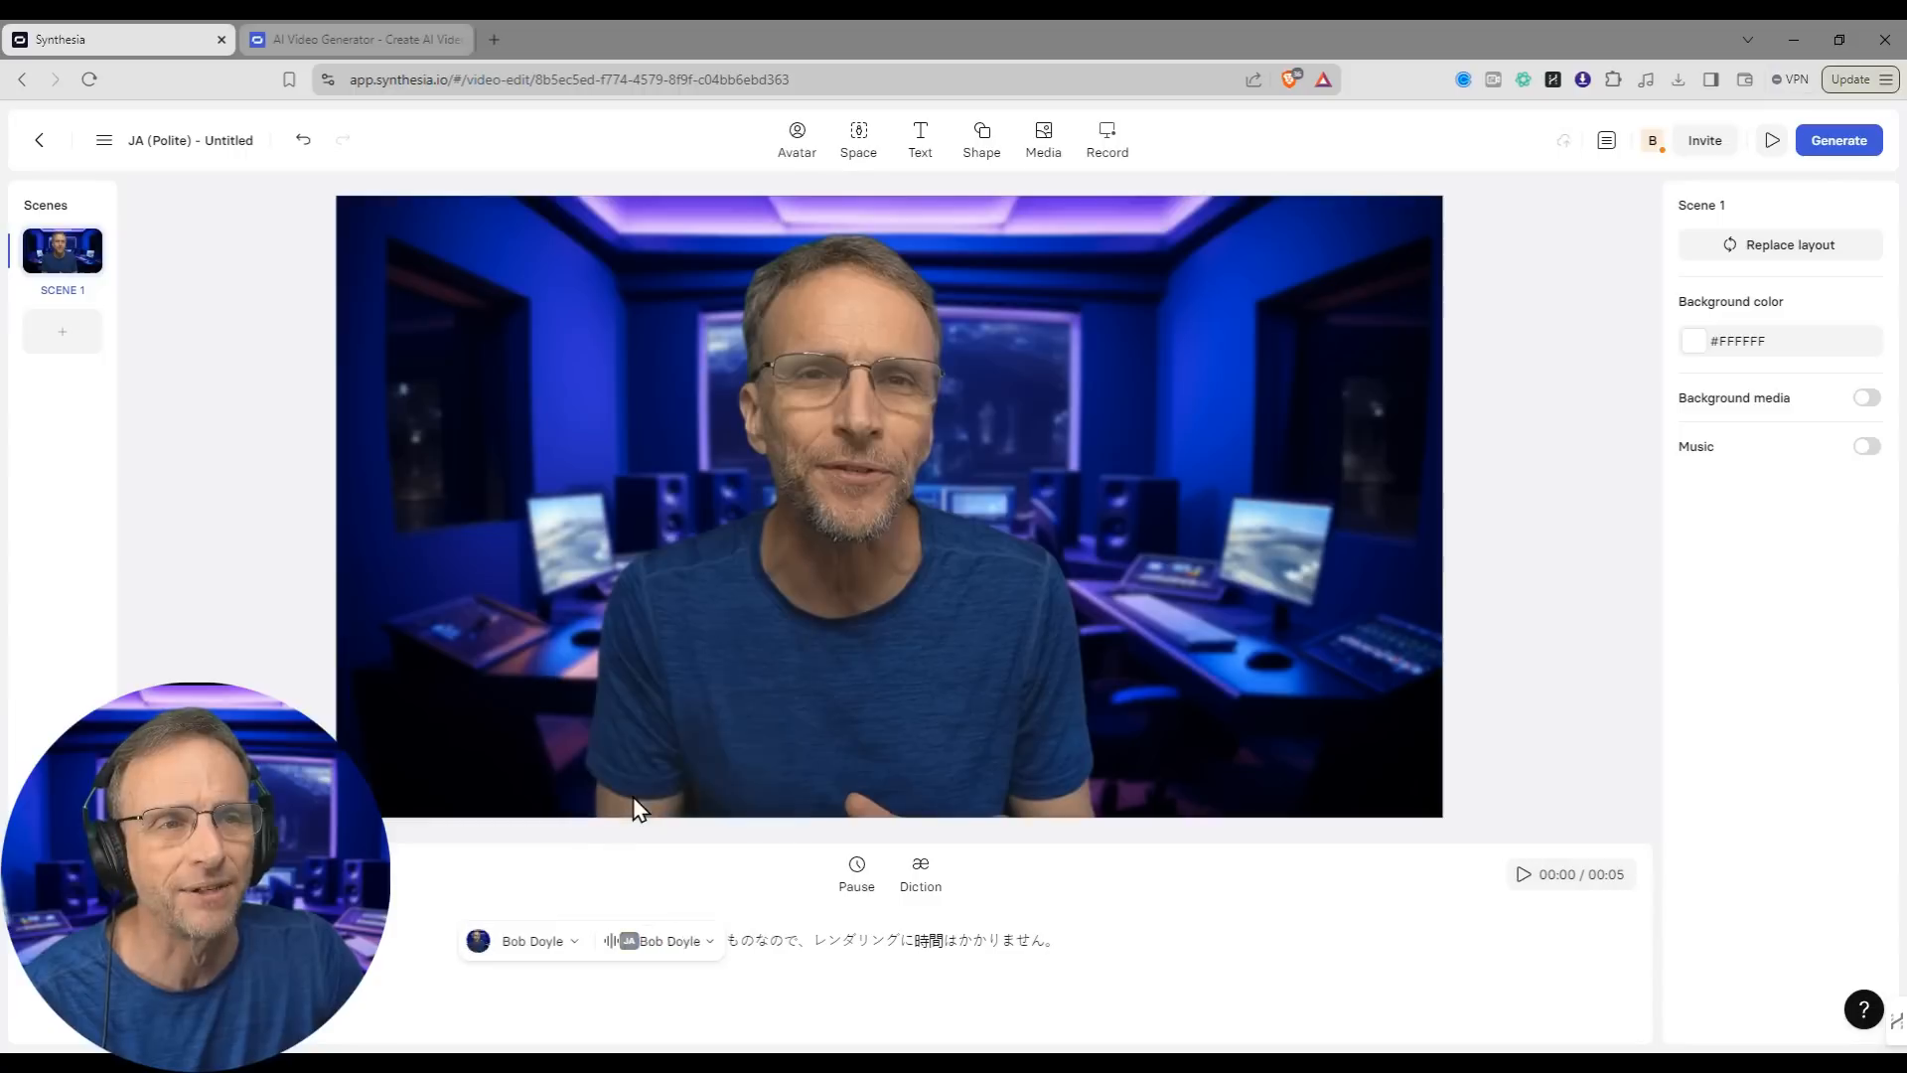
Step: Preview the Japanese scene with the custom voice
click(1524, 874)
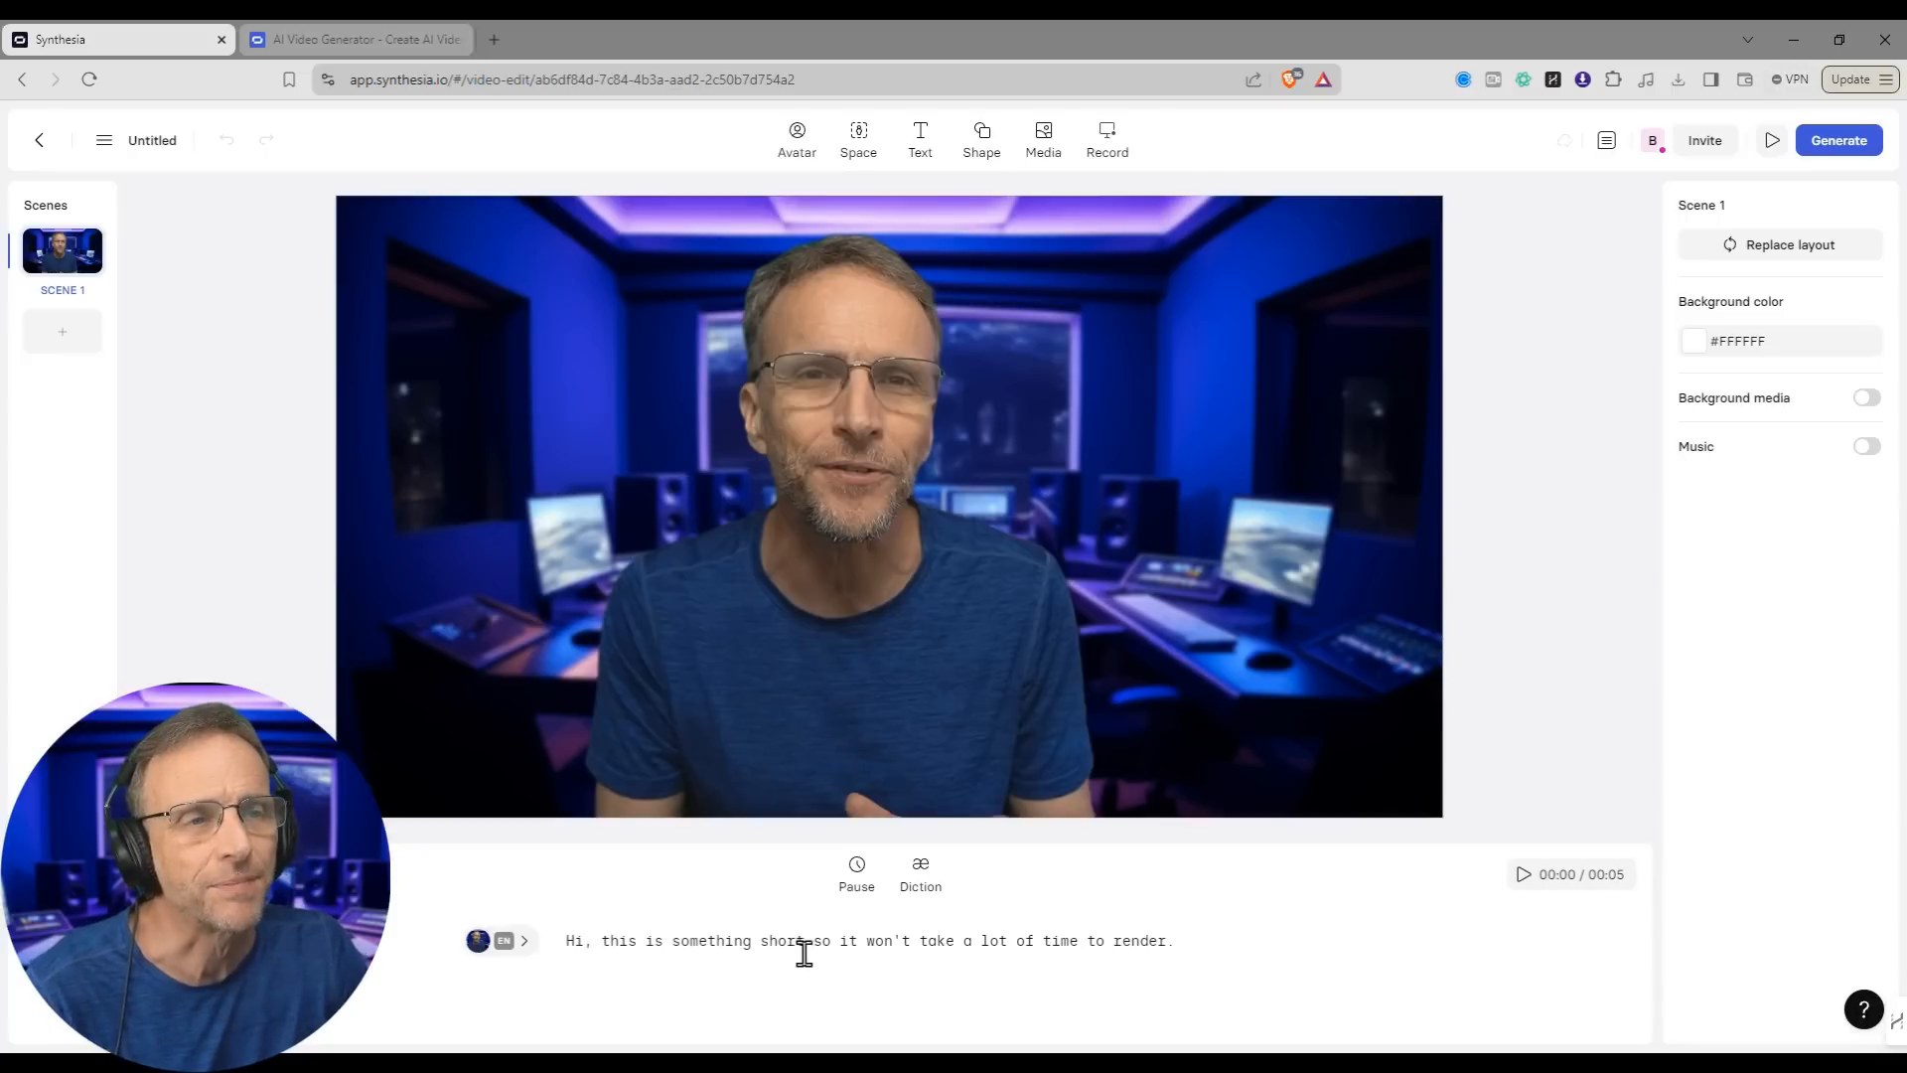
Step: Try a 1-second pause after "short" in the Untitled script, undo it, and open the diction options for "render"
click(860, 874)
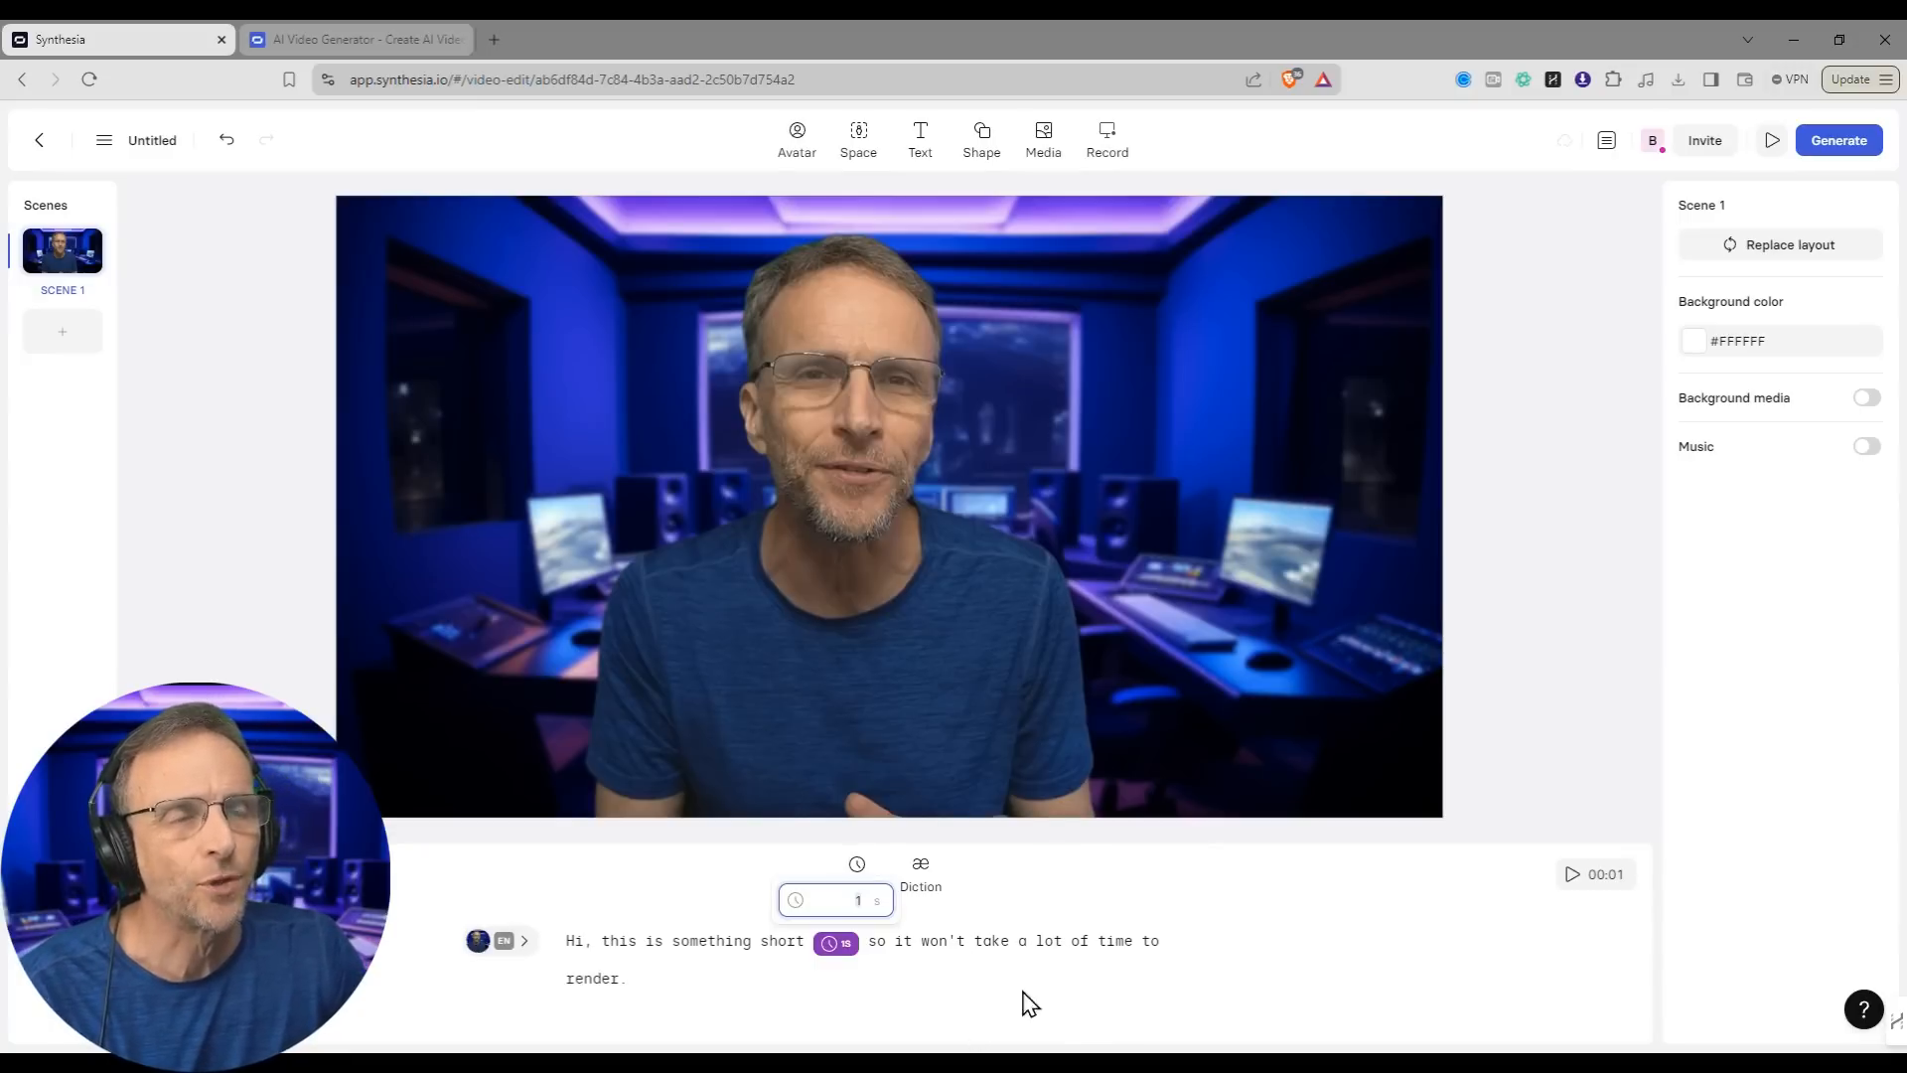
key(ctrl+z)
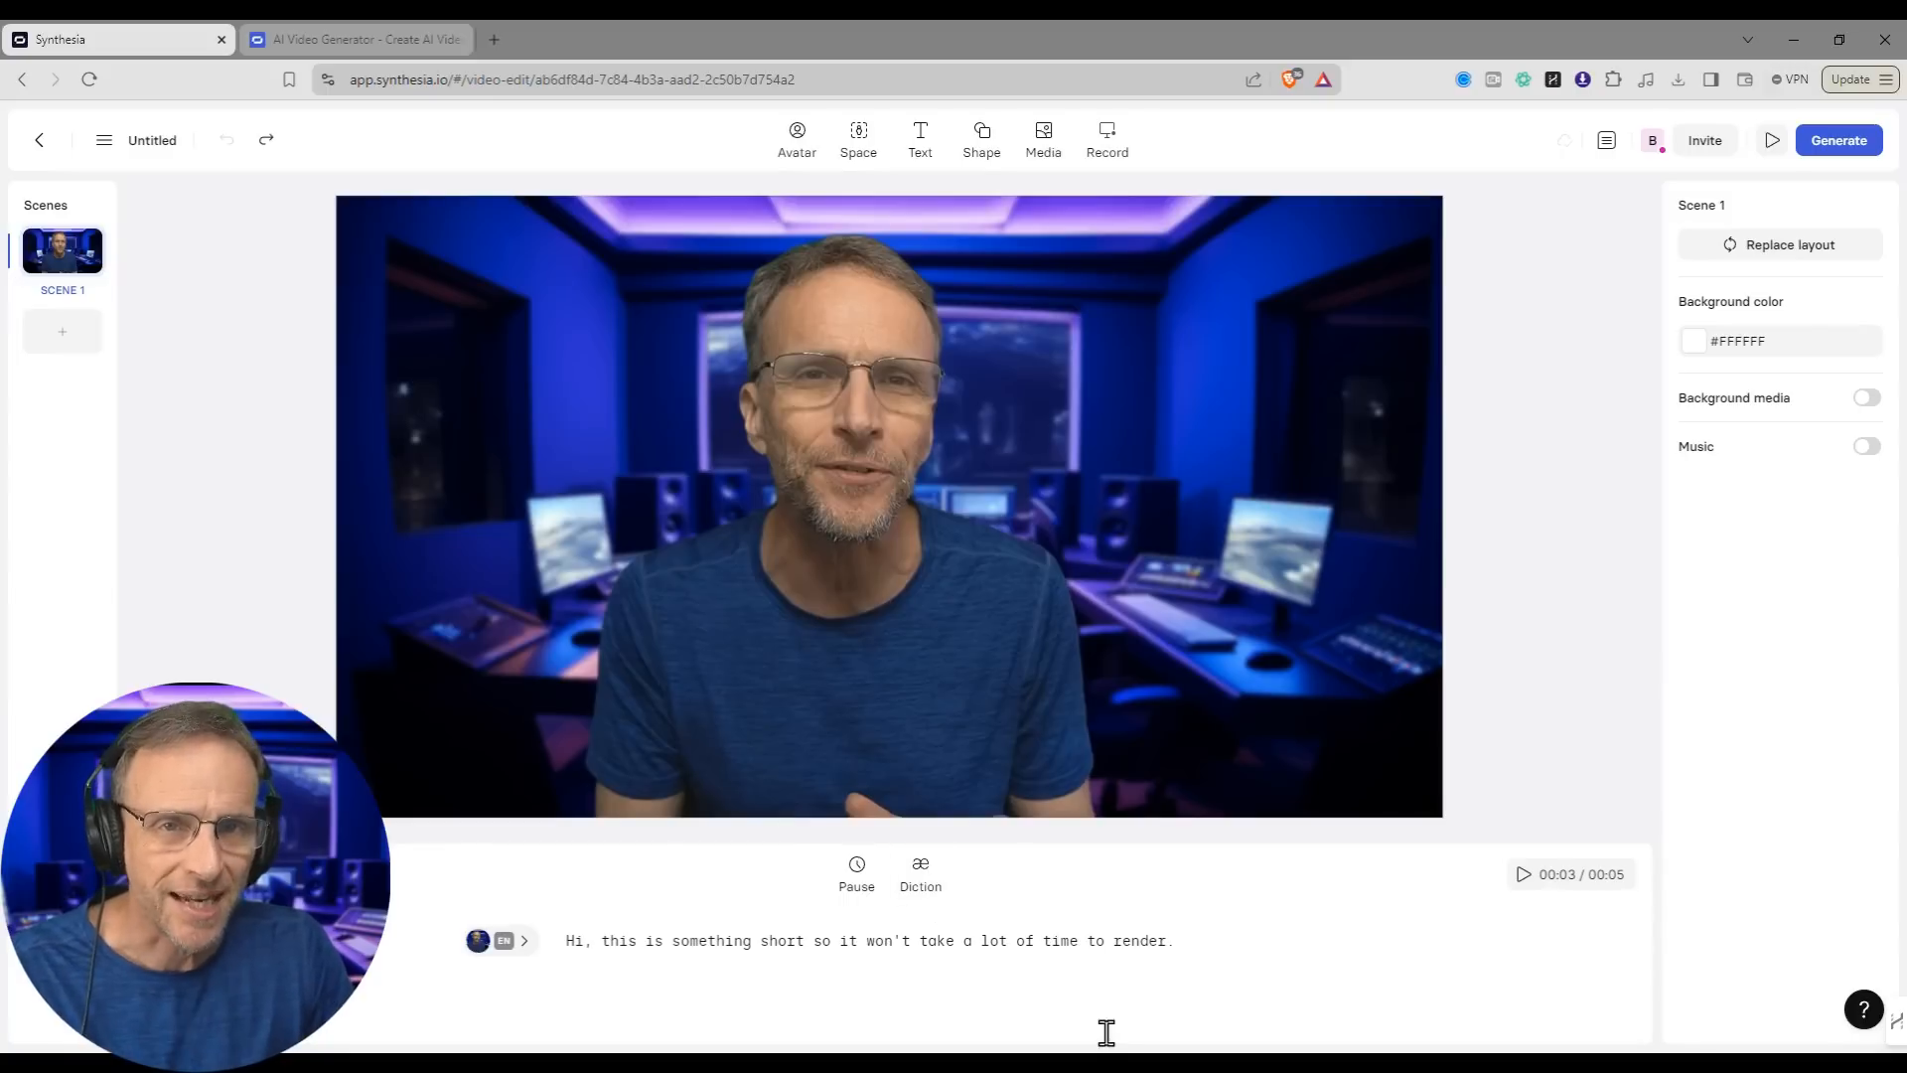
double_click(1137, 941)
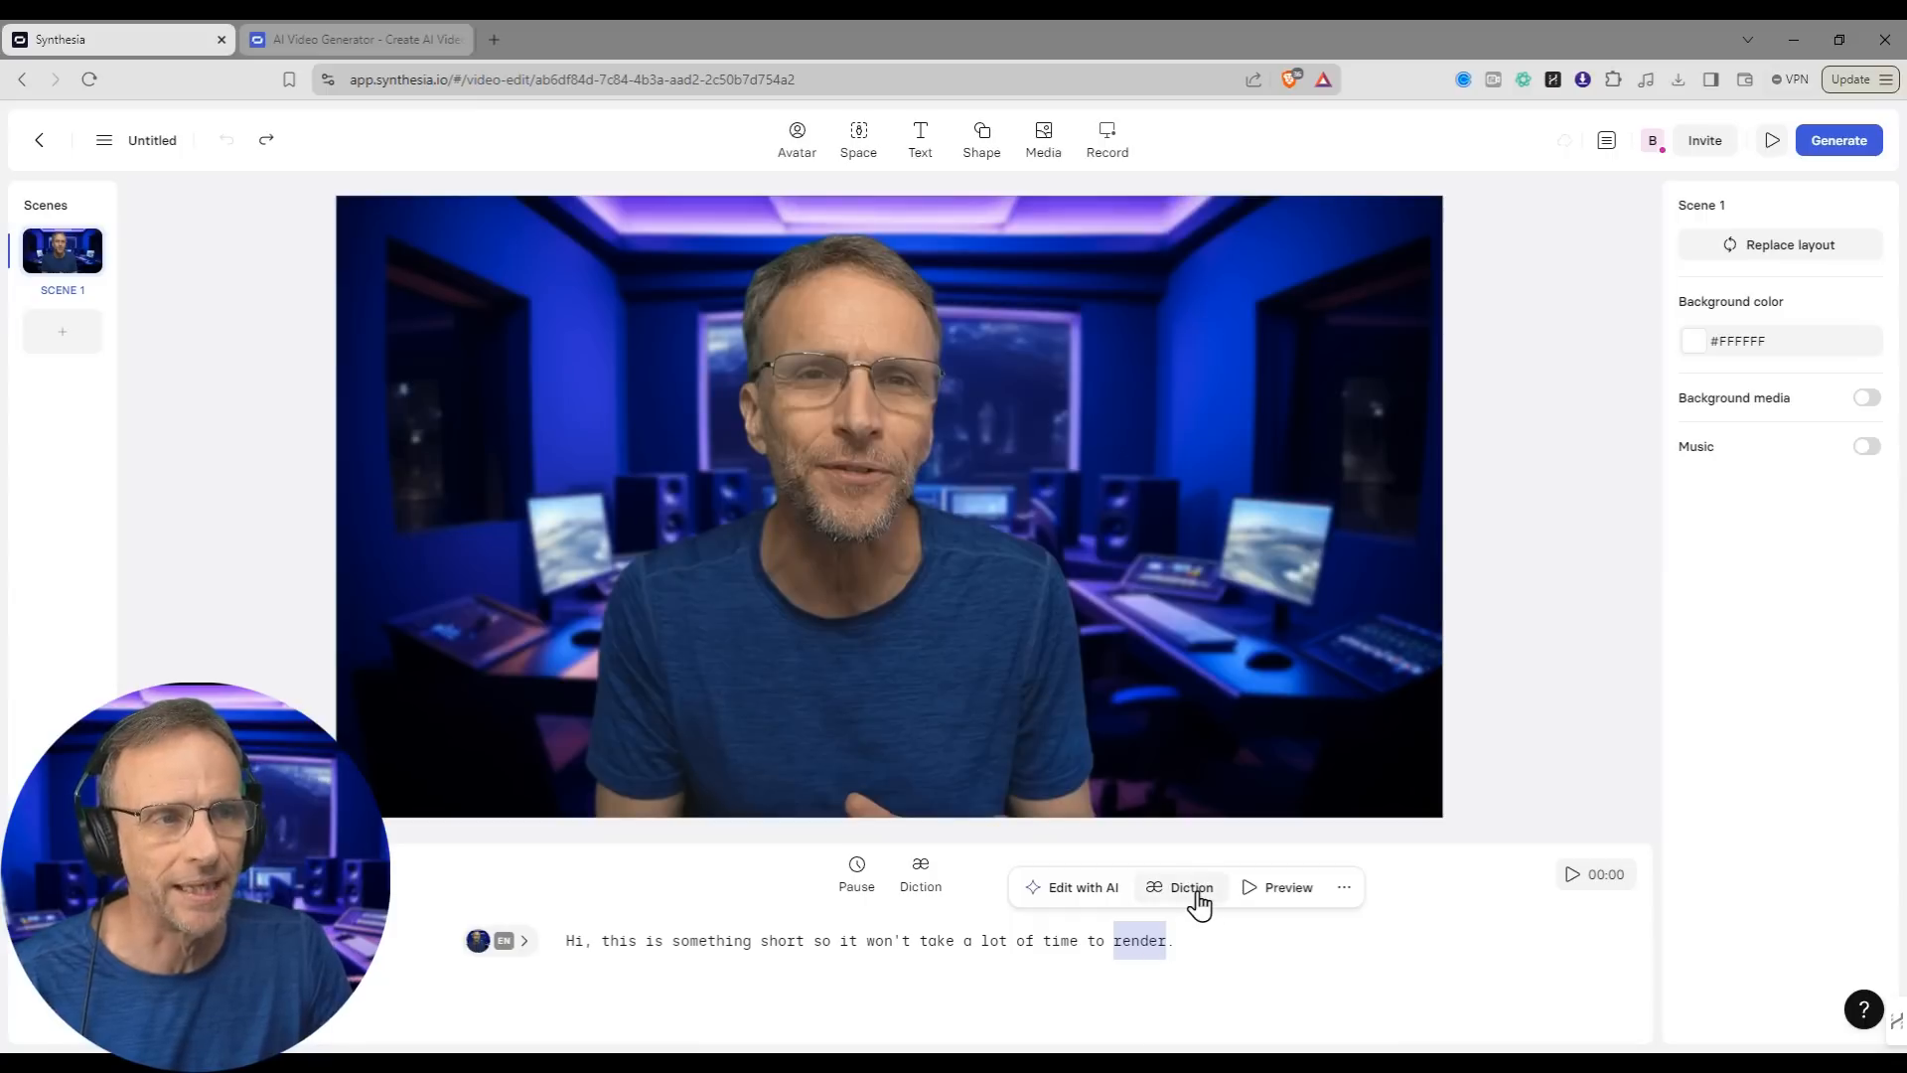
click(1164, 886)
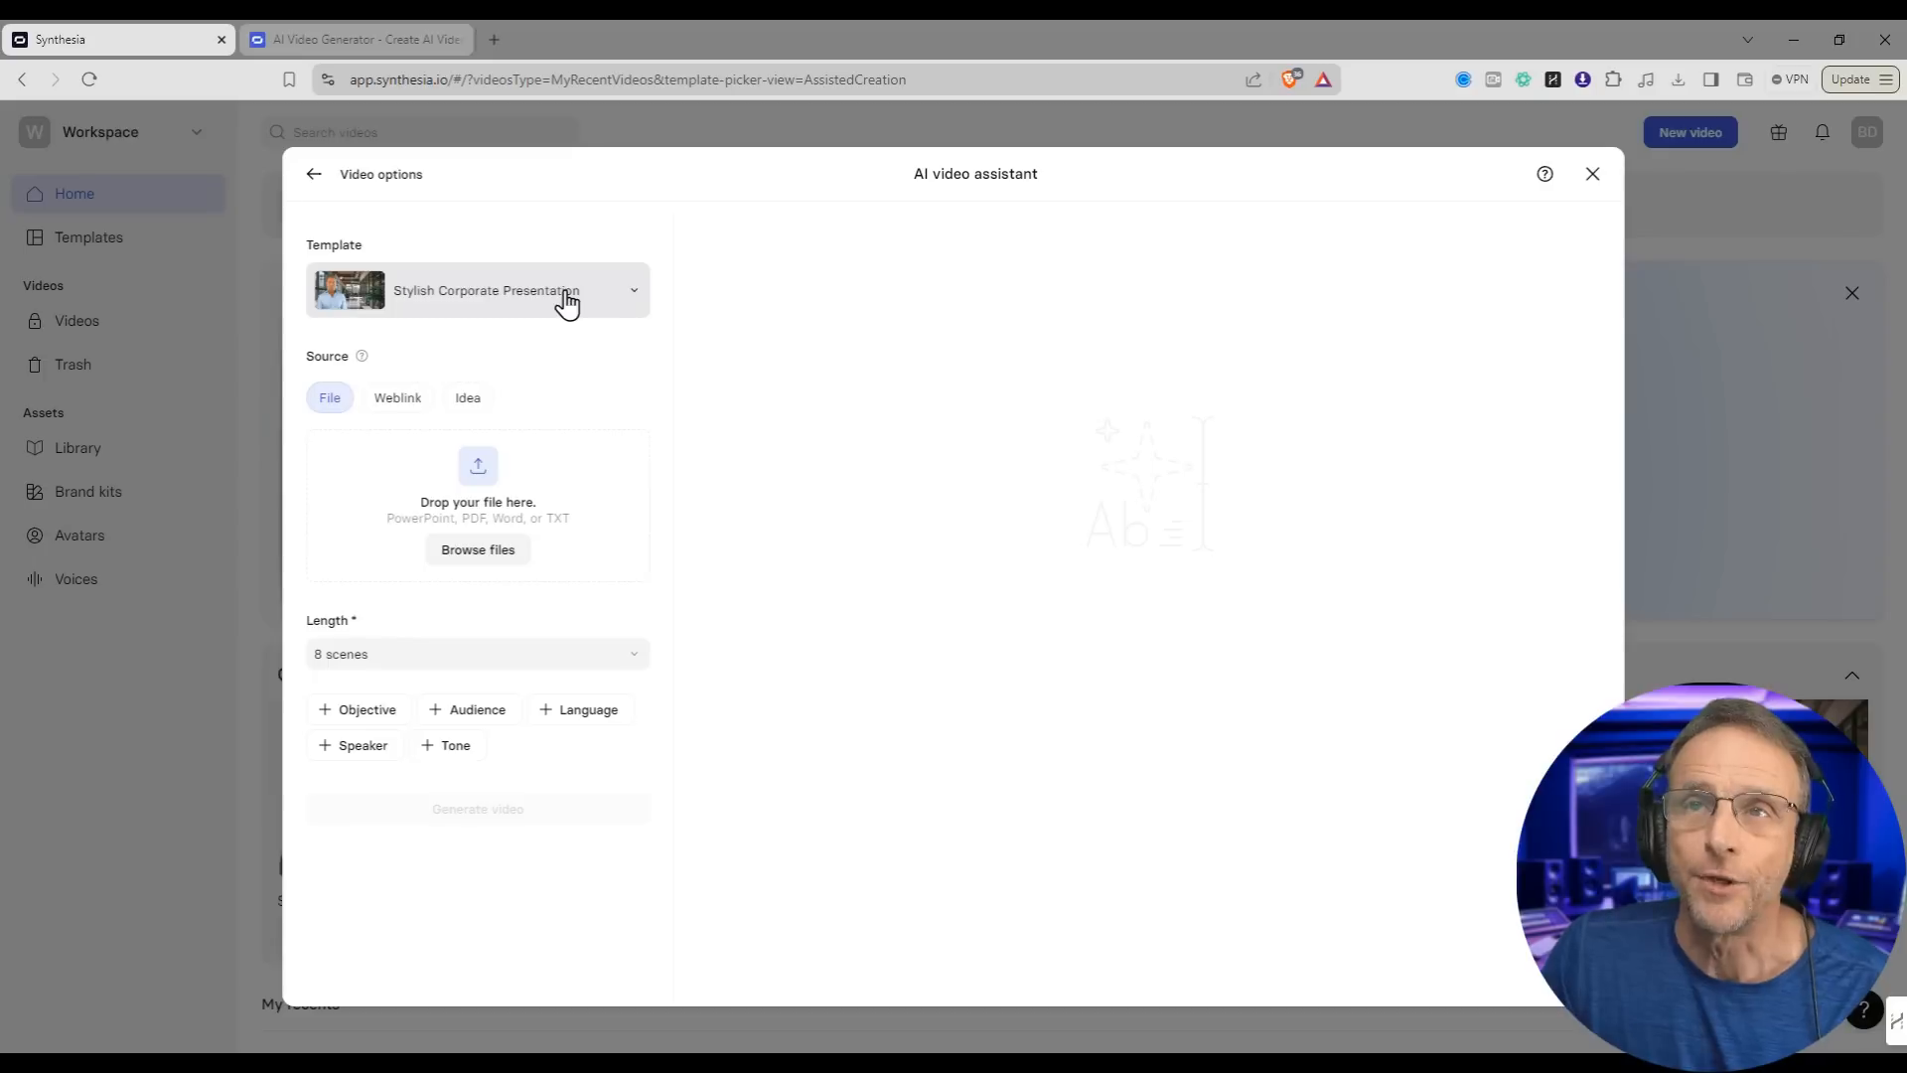
Step: Choose the Modern Business Template in the AI video assistant and compare the Weblink and Idea sources before returning to File
click(567, 296)
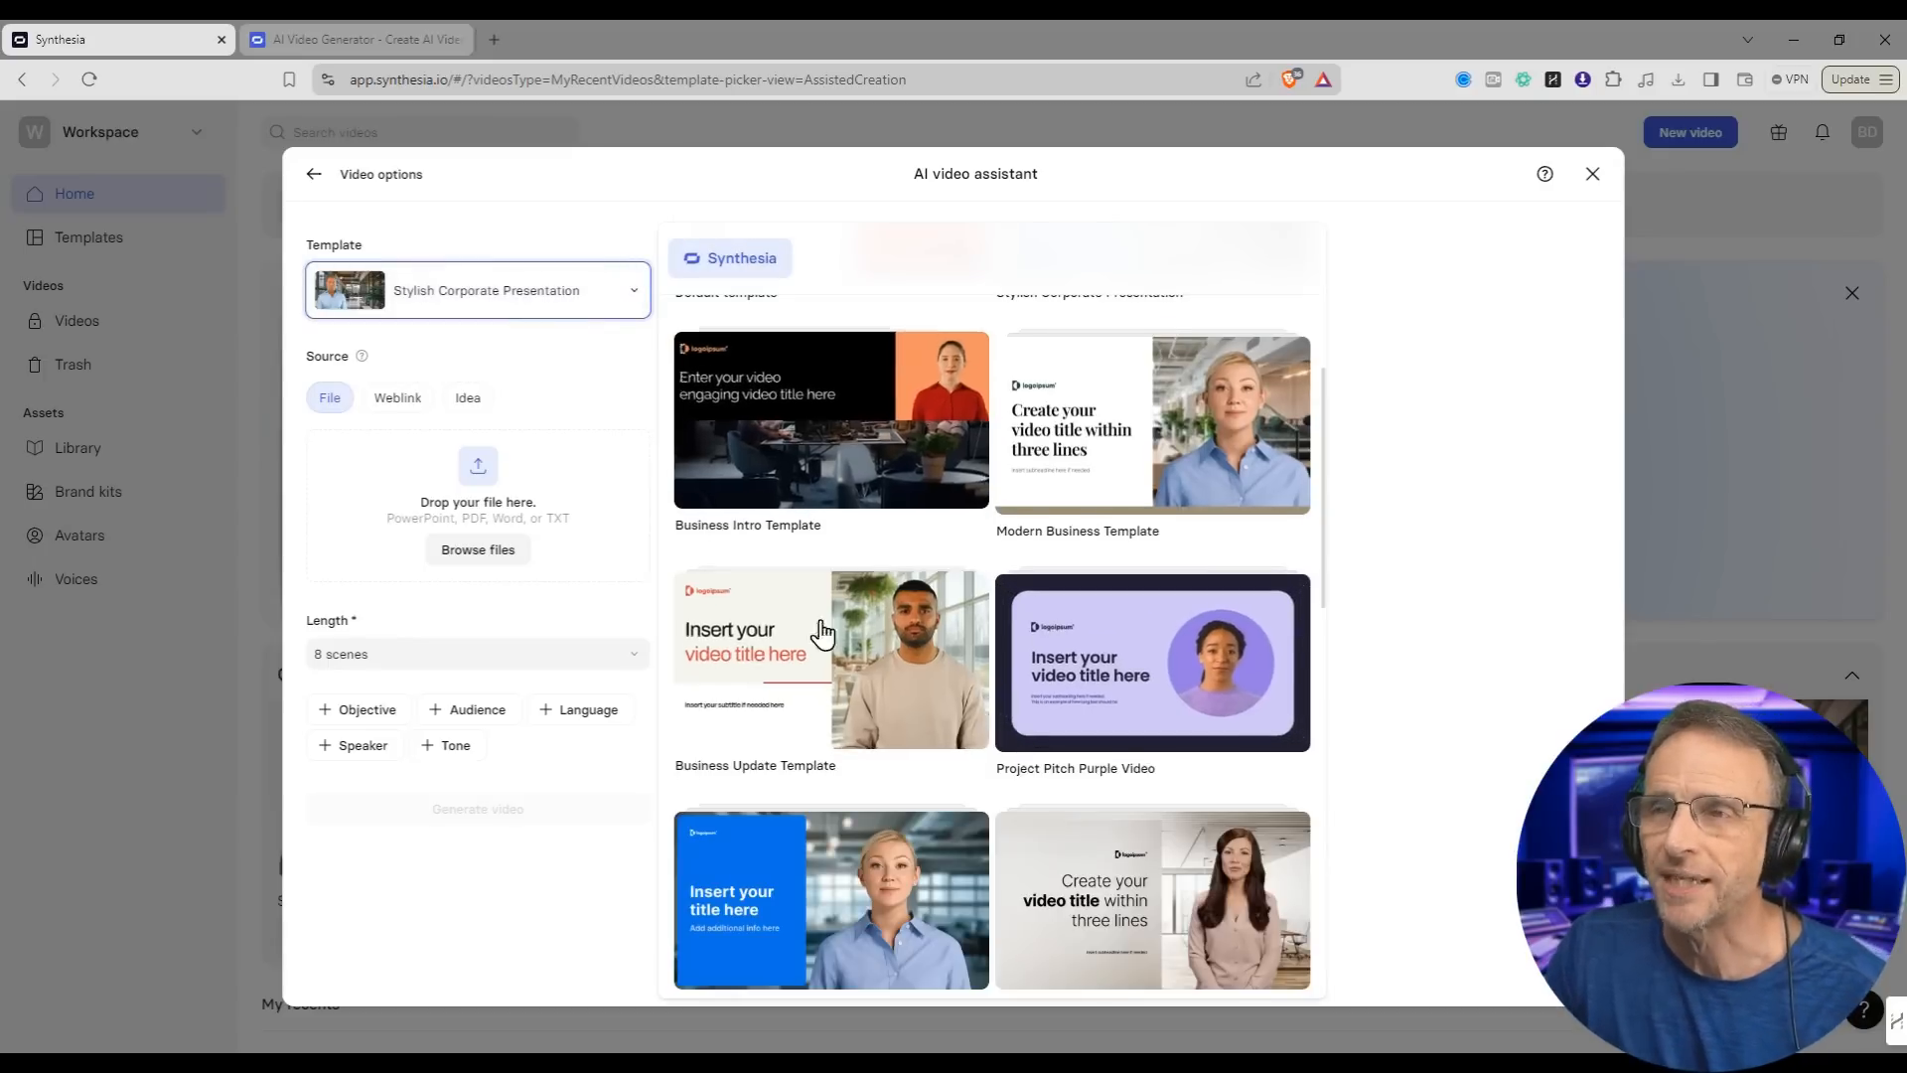
click(1222, 450)
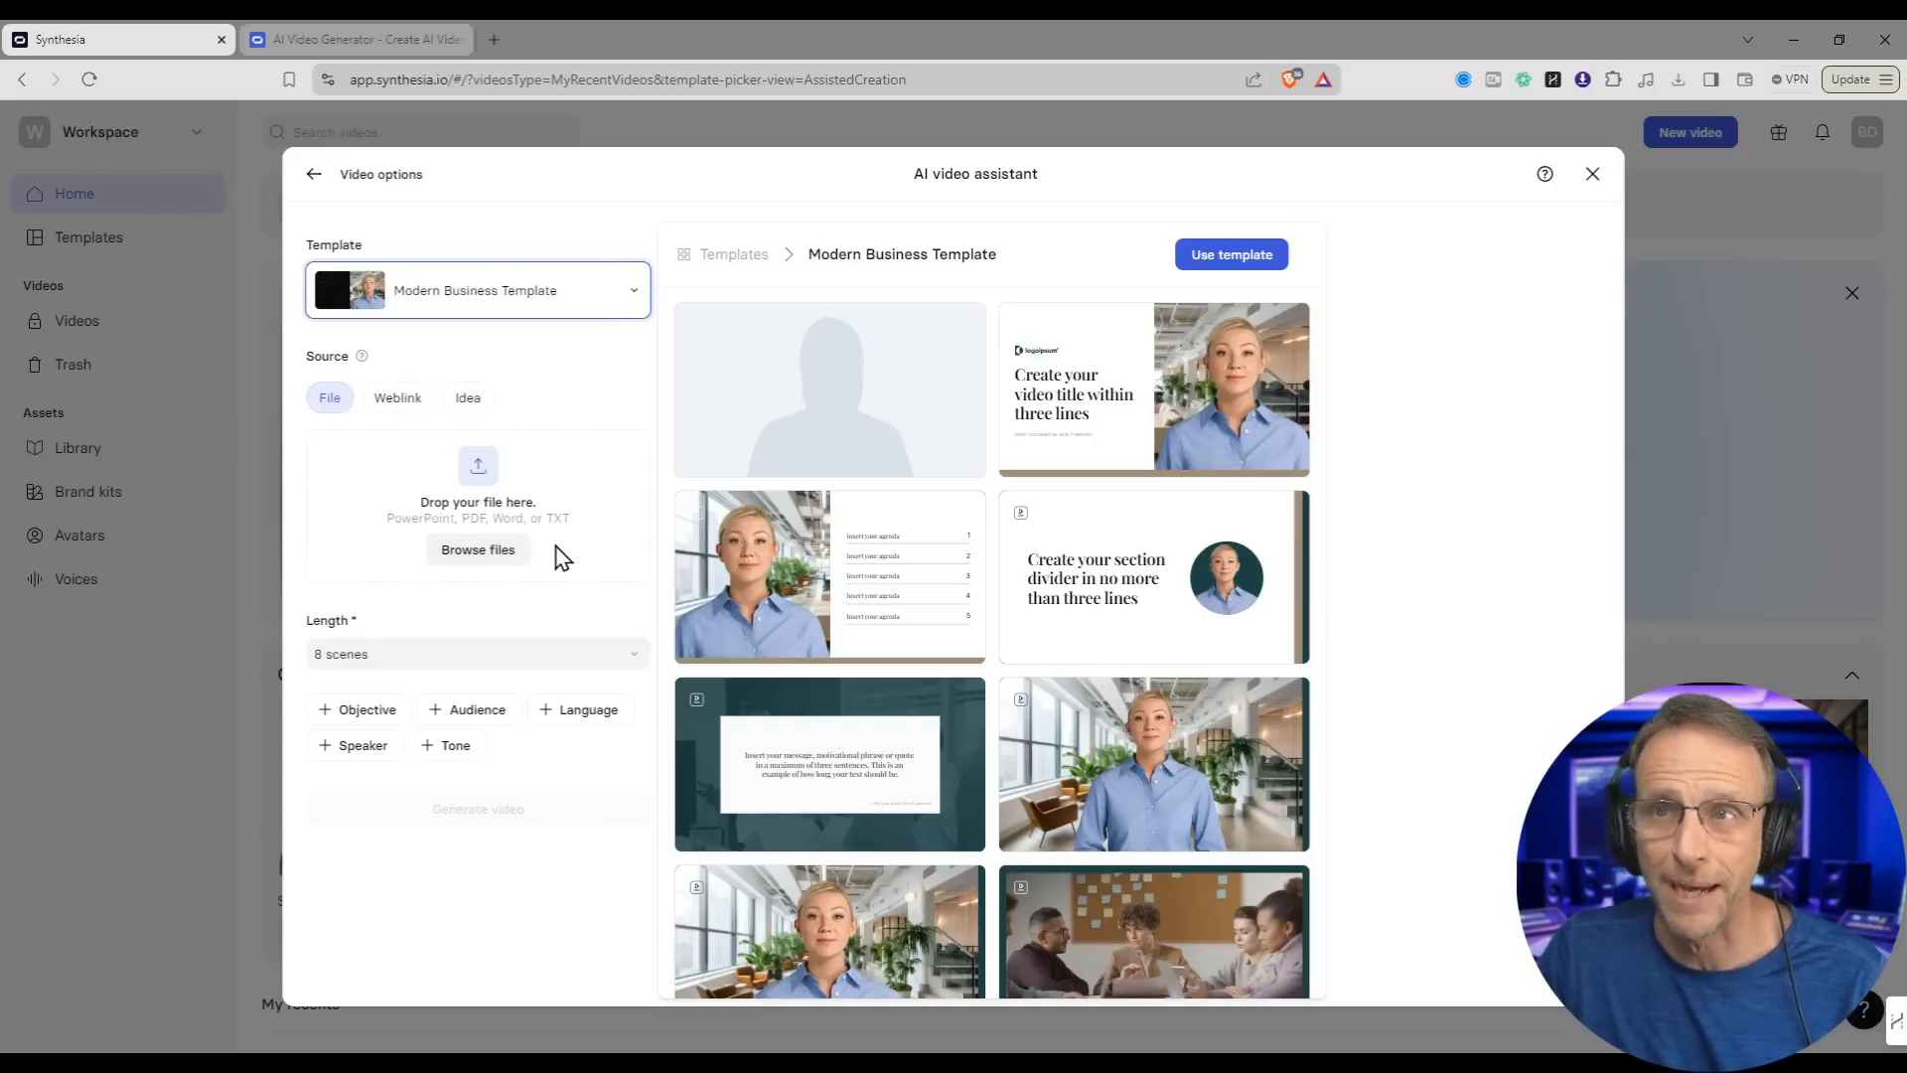
click(397, 397)
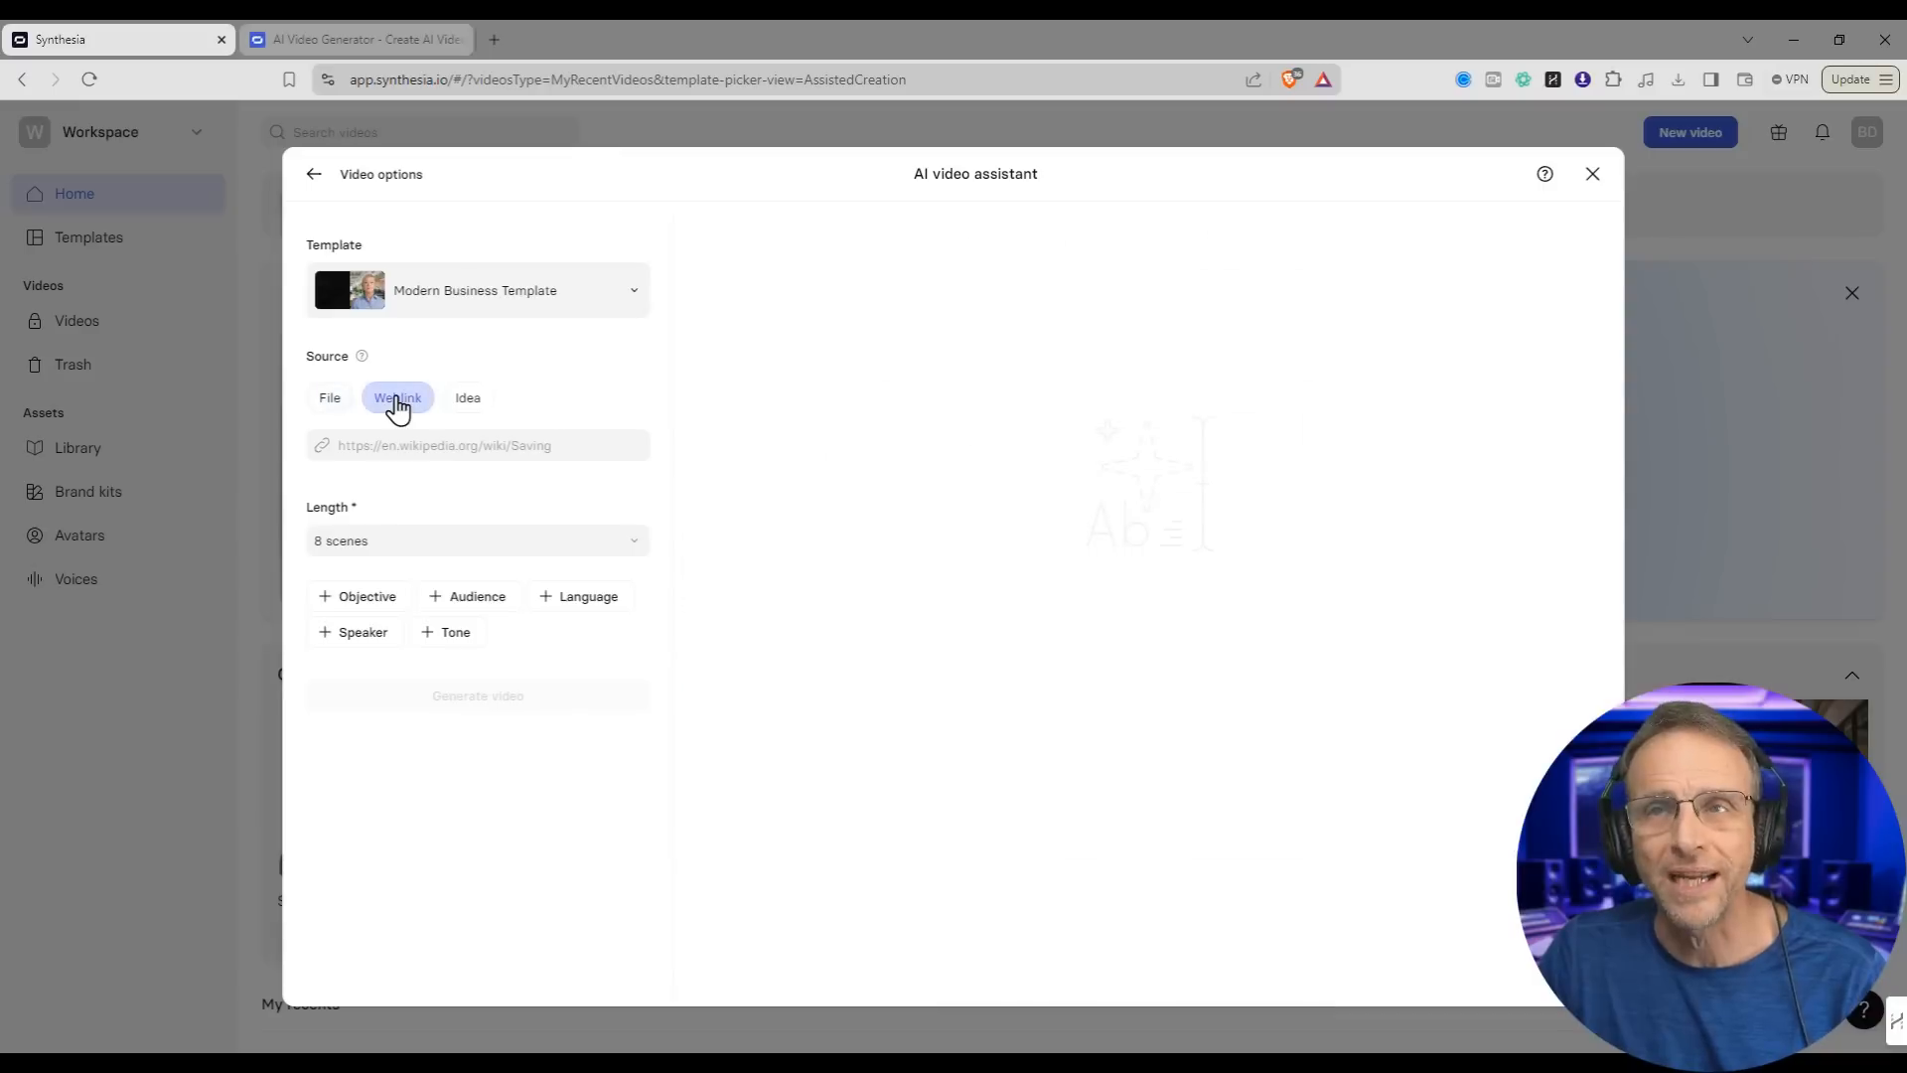
click(469, 407)
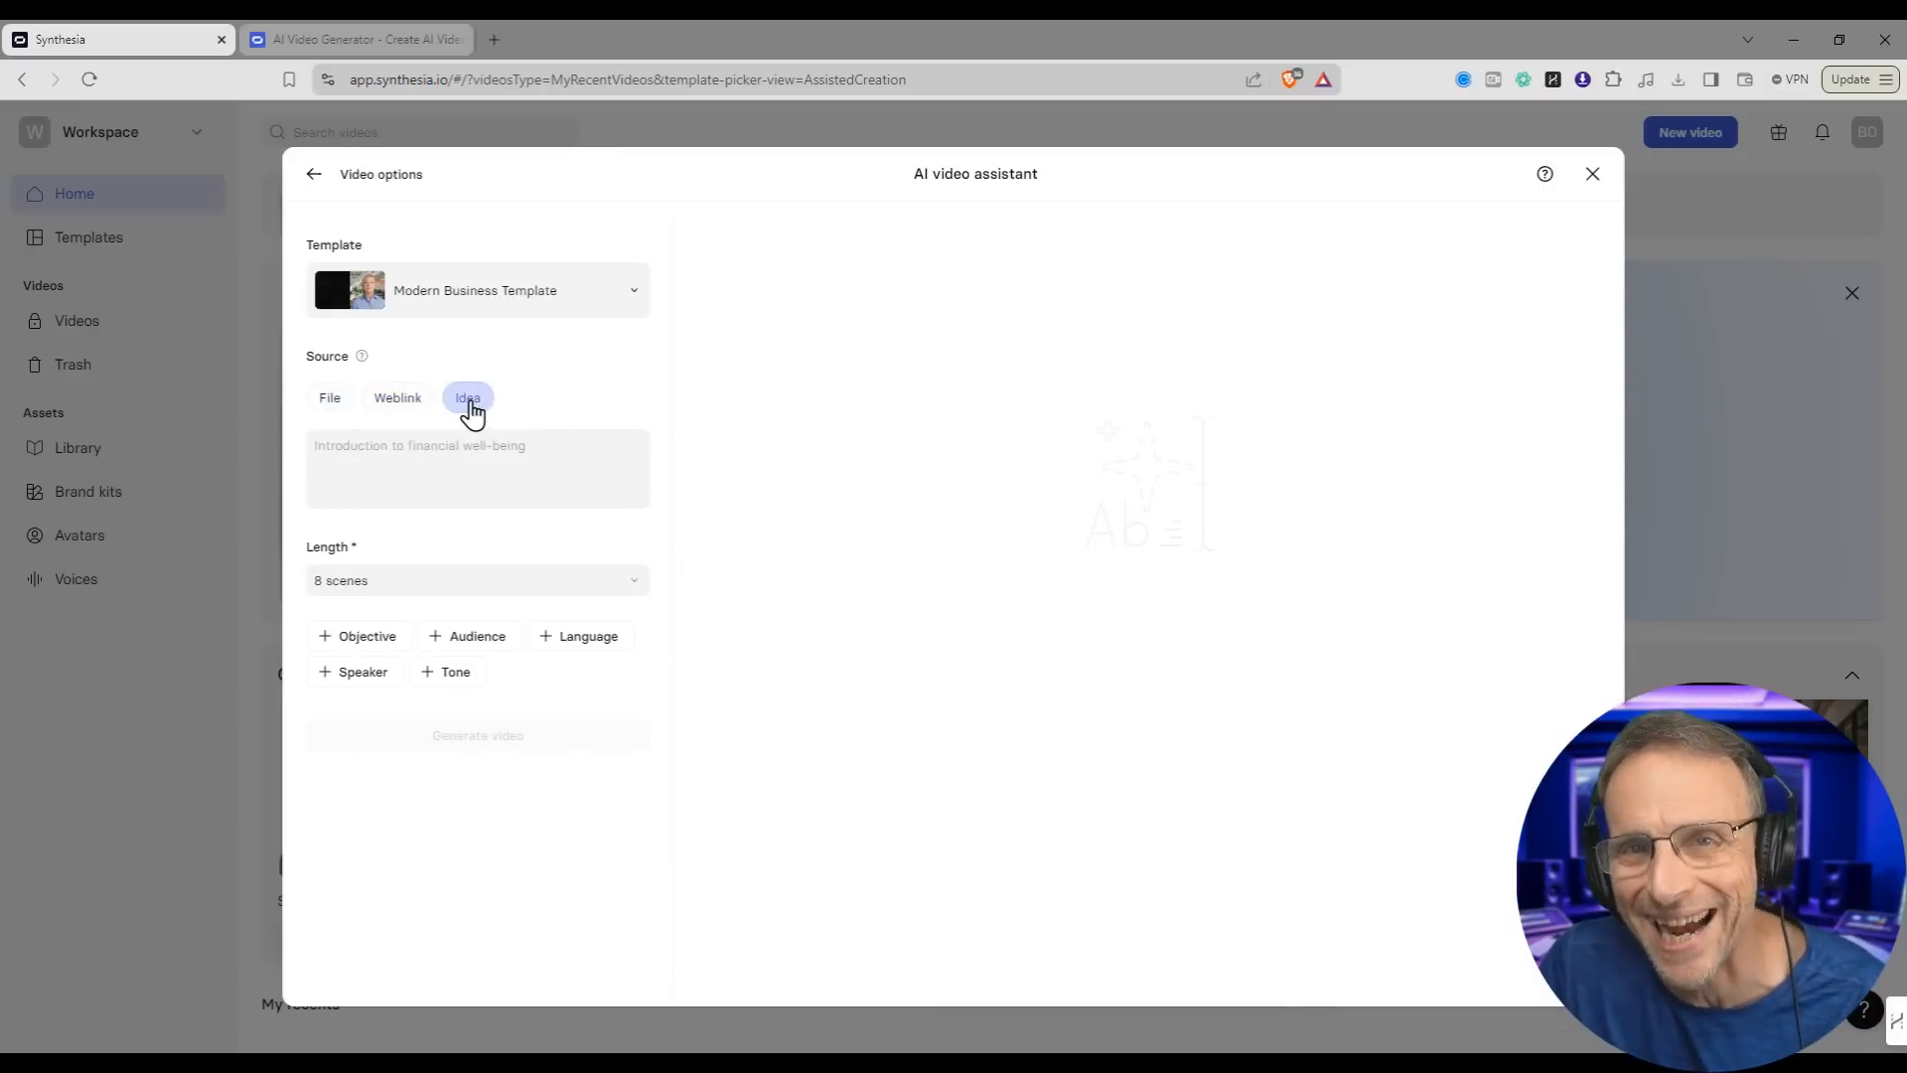
click(330, 402)
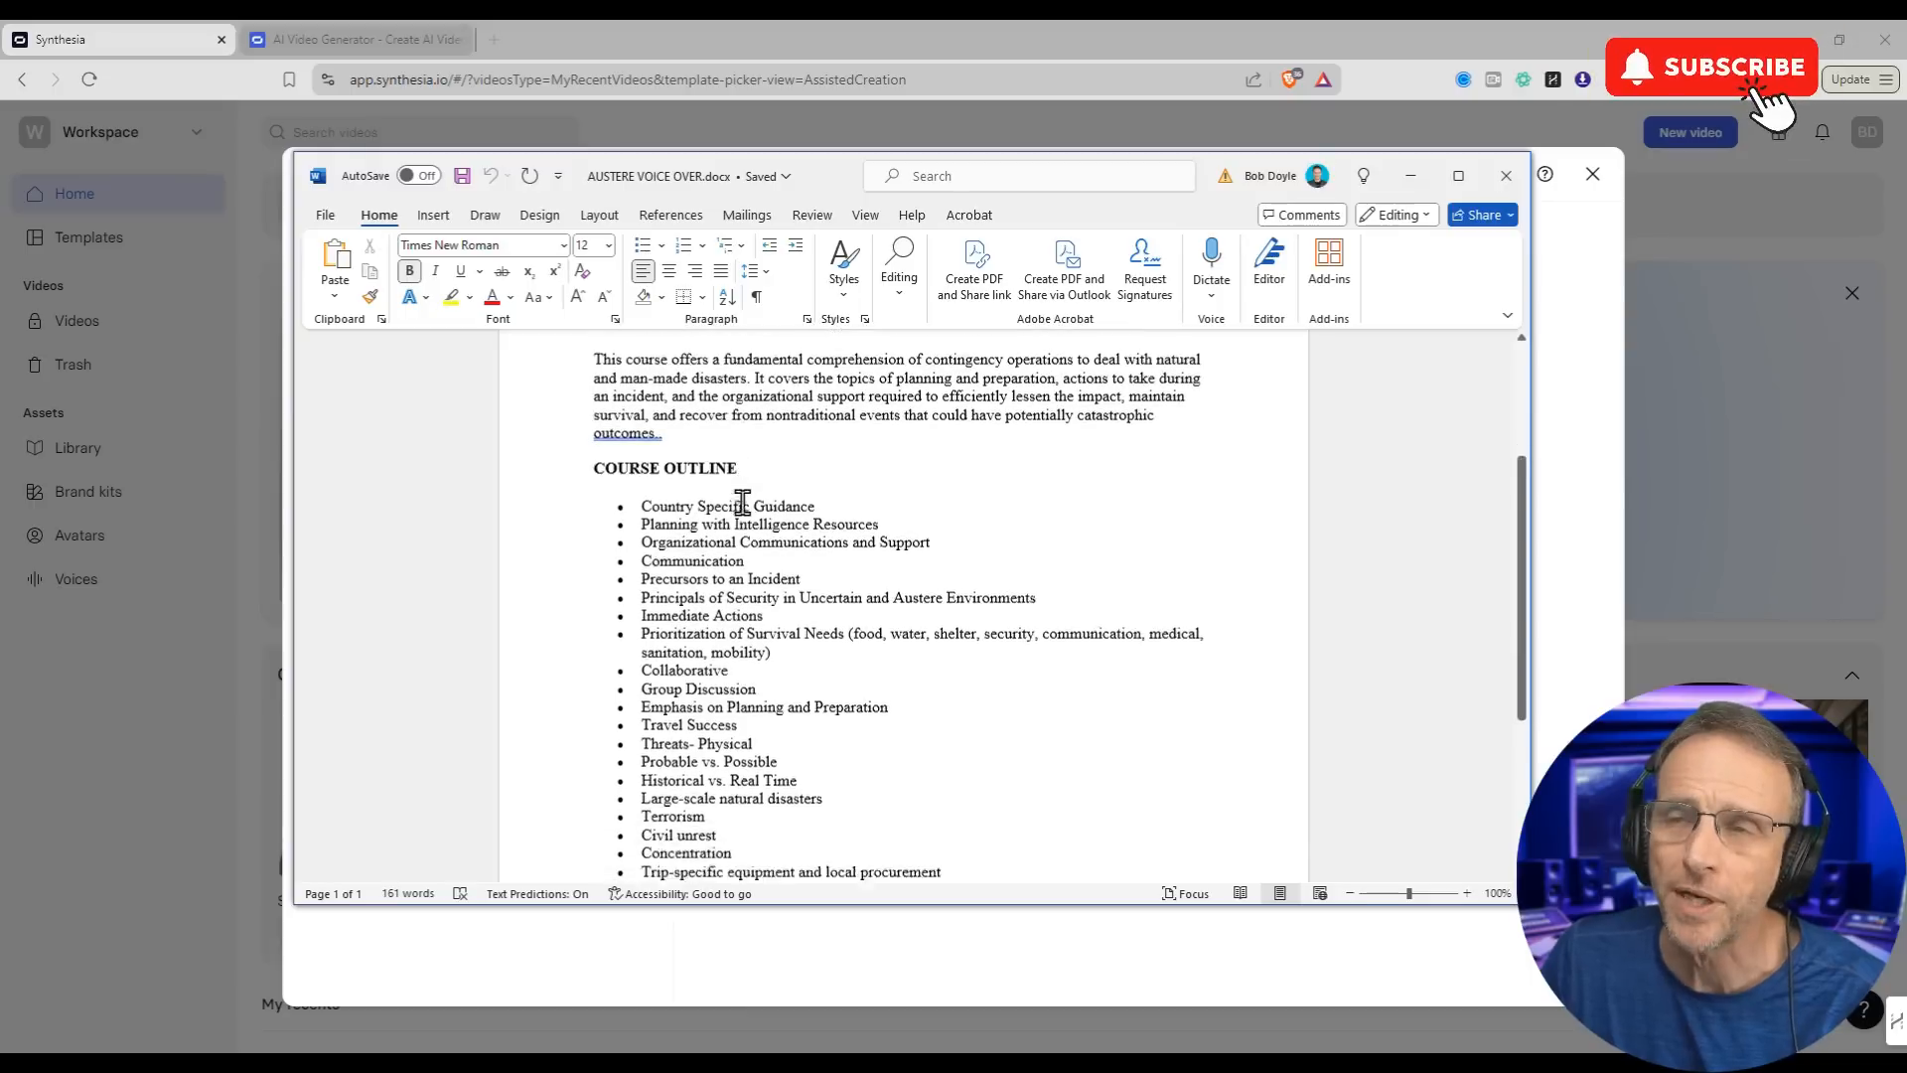
Step: Skim the course outline in the AUSTERE VOICE OVER.docx Word document and upload that file as the video's source
scroll(743, 500, down, 3)
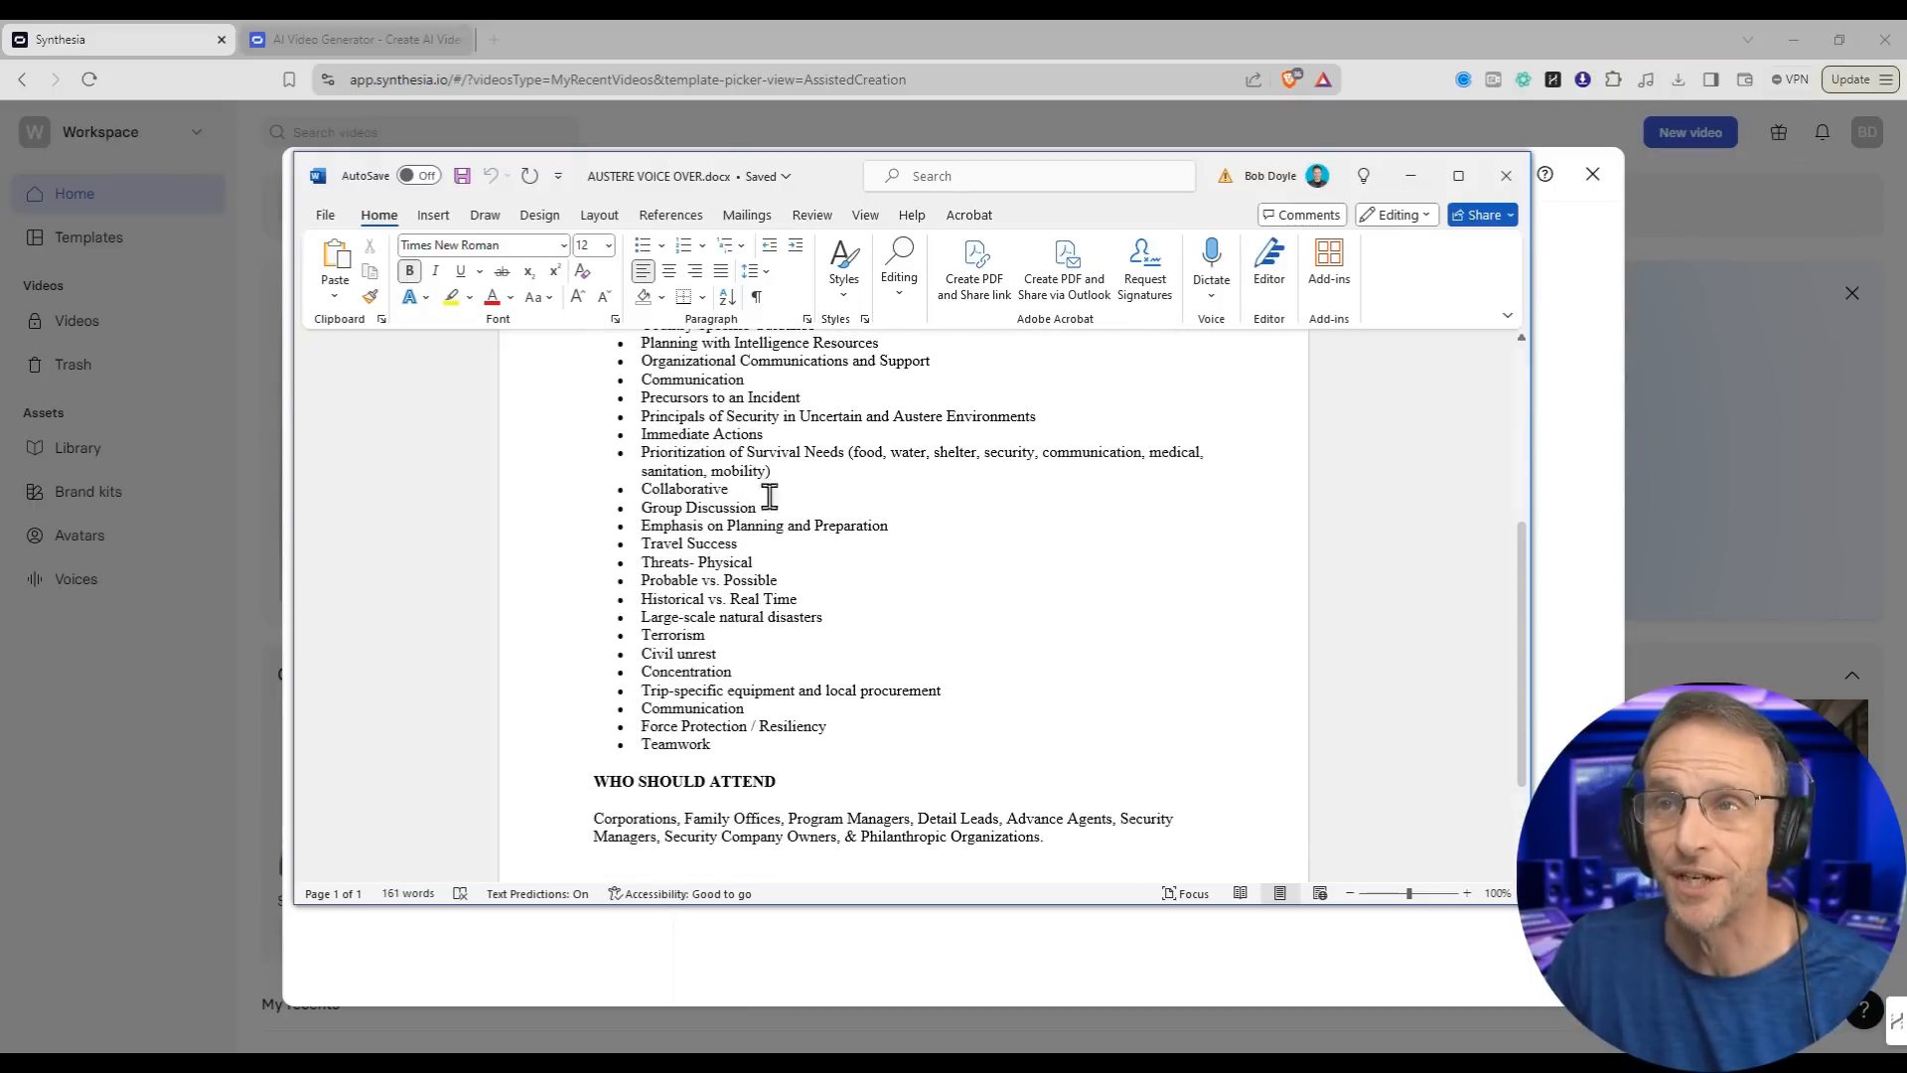
click(1411, 176)
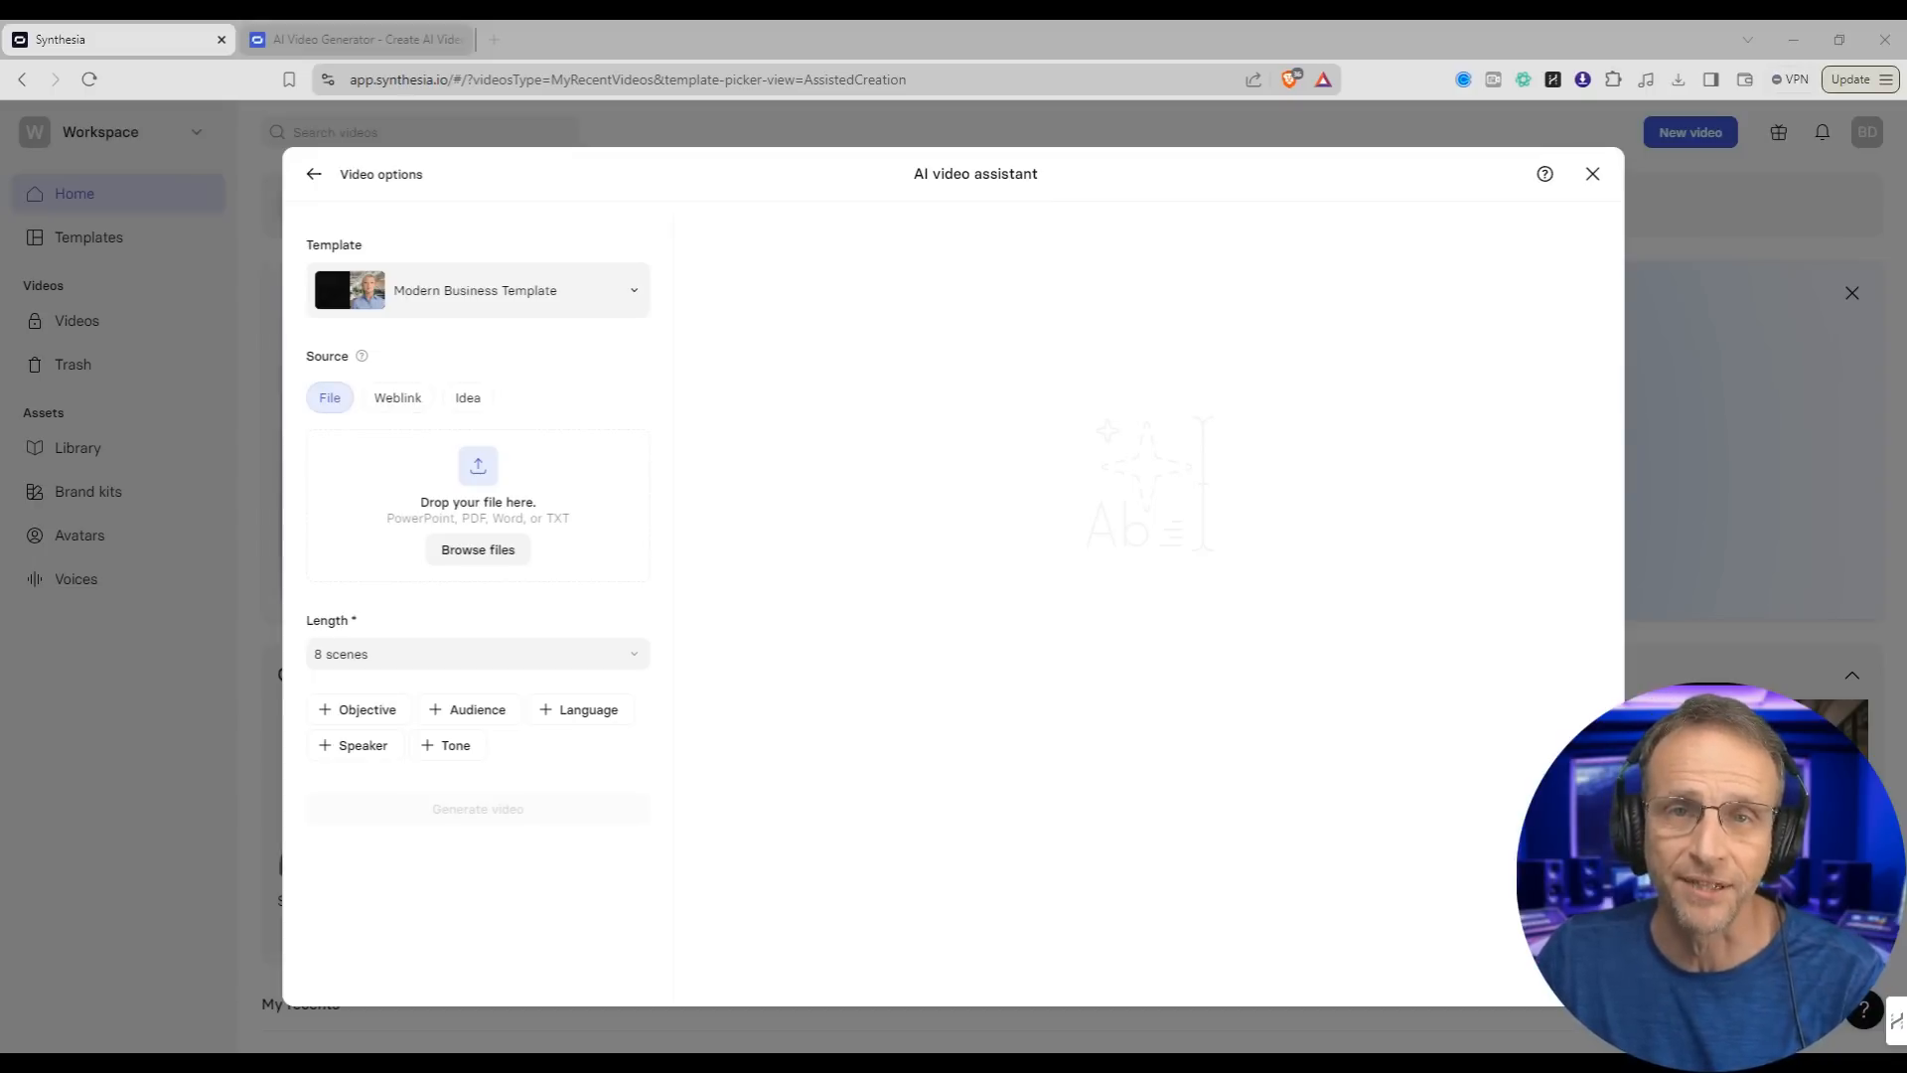
drag(336, 400, 505, 559)
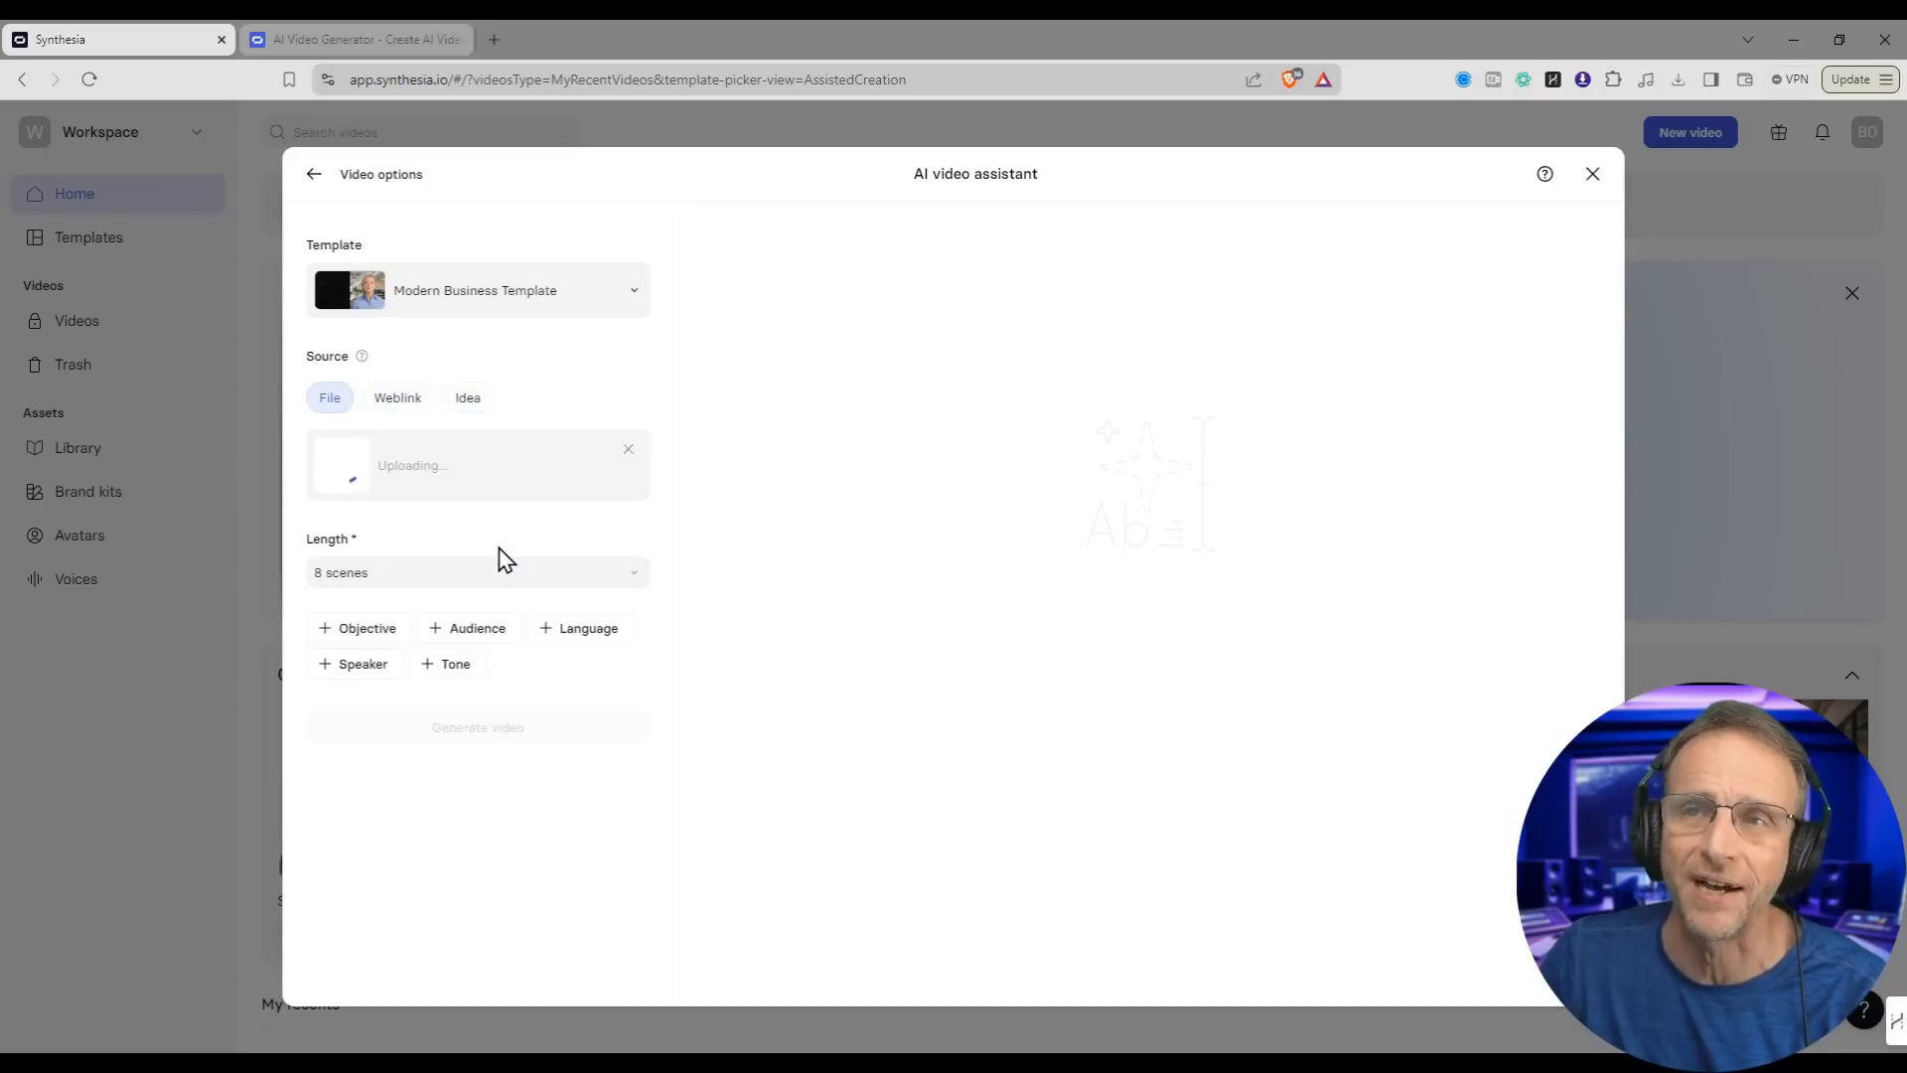
Step: Set the length to 8 scenes and enter the objective "to persuade viewers to take this protection course"
click(608, 585)
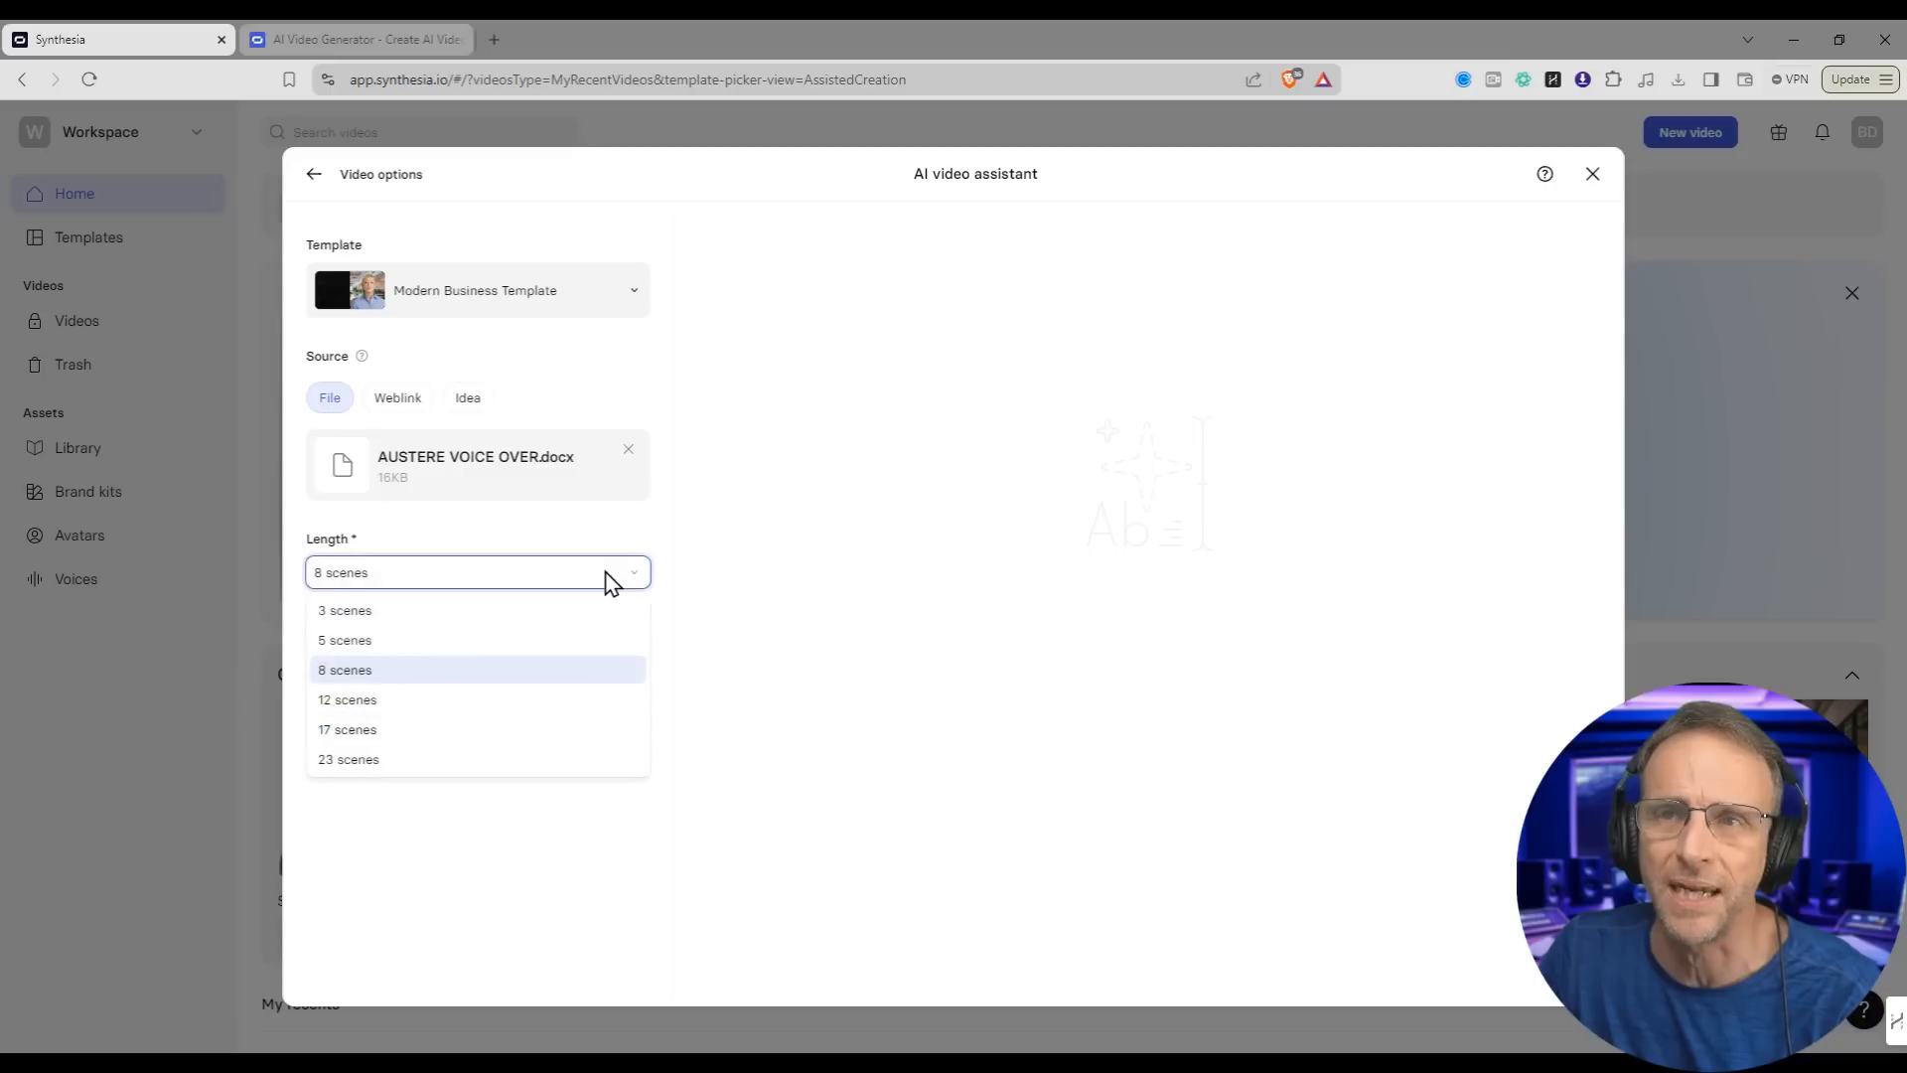
click(464, 670)
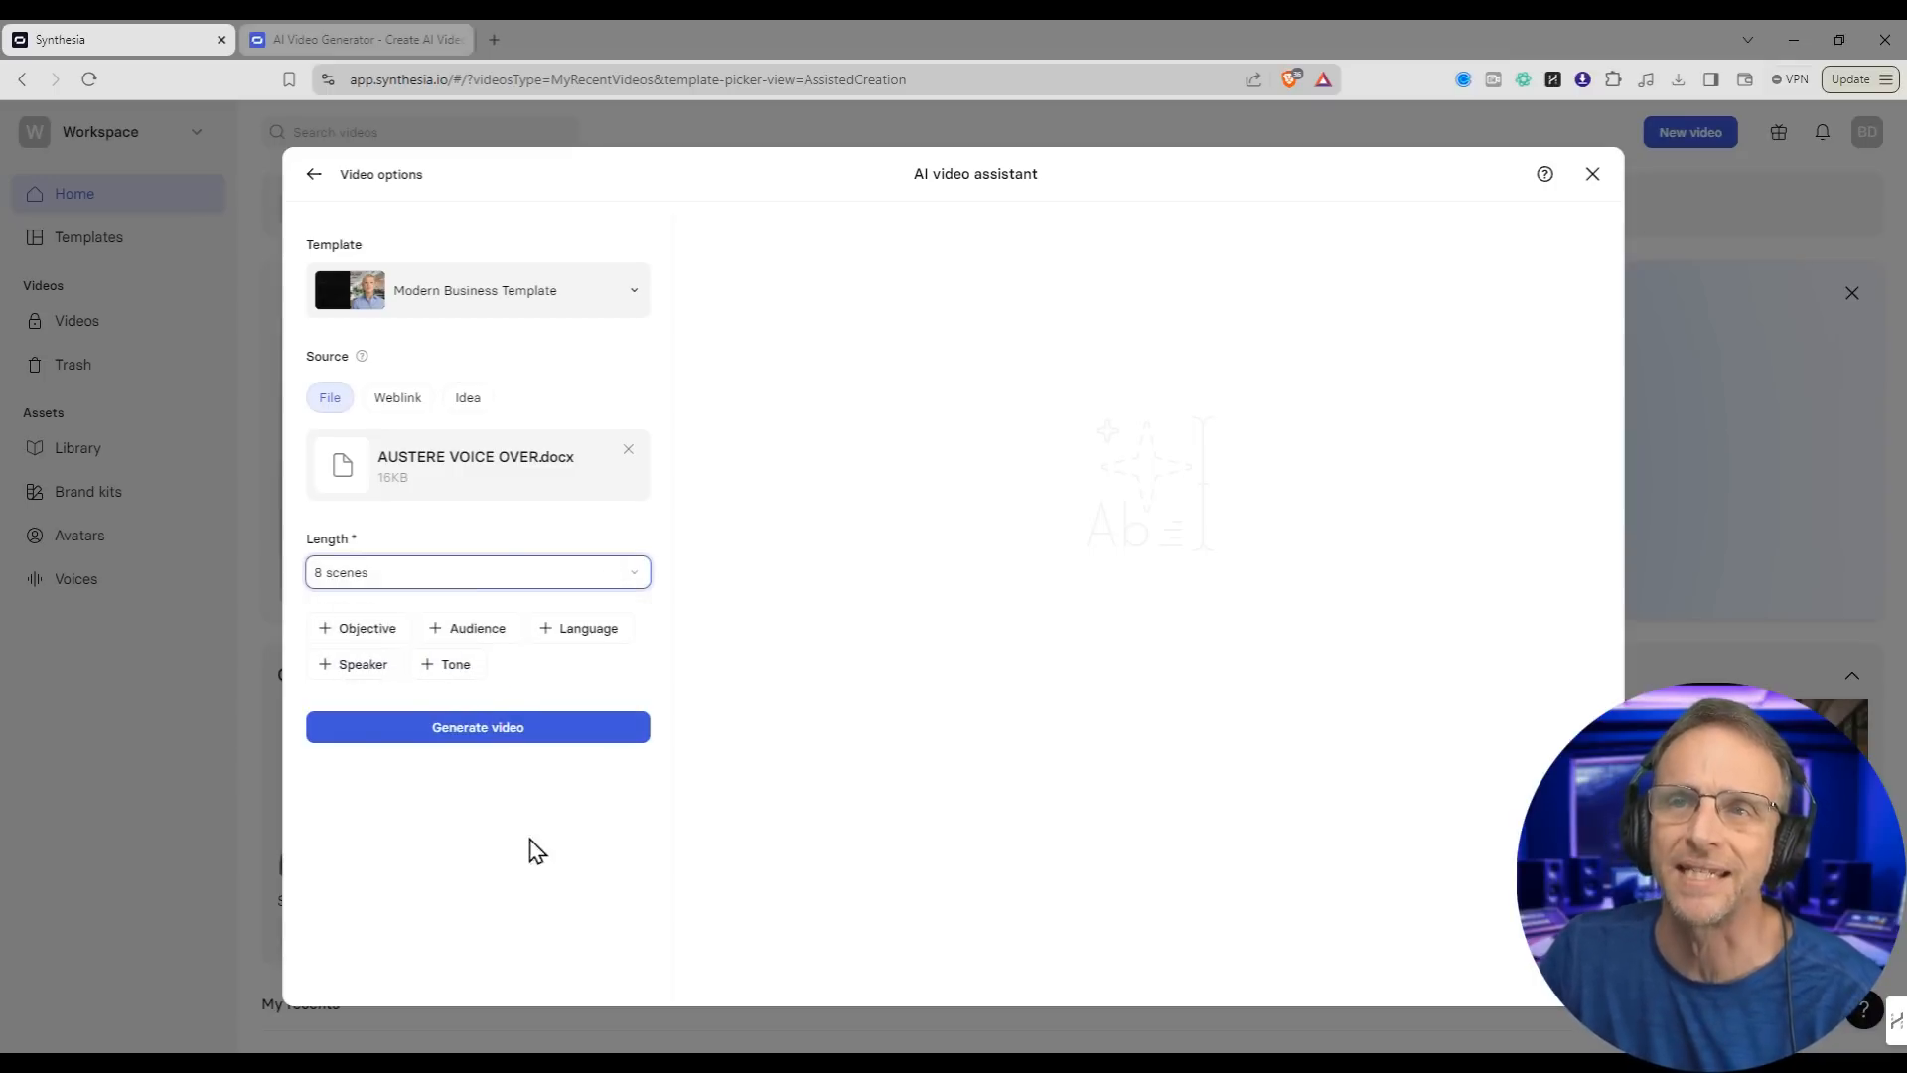
click(360, 633)
click(440, 682)
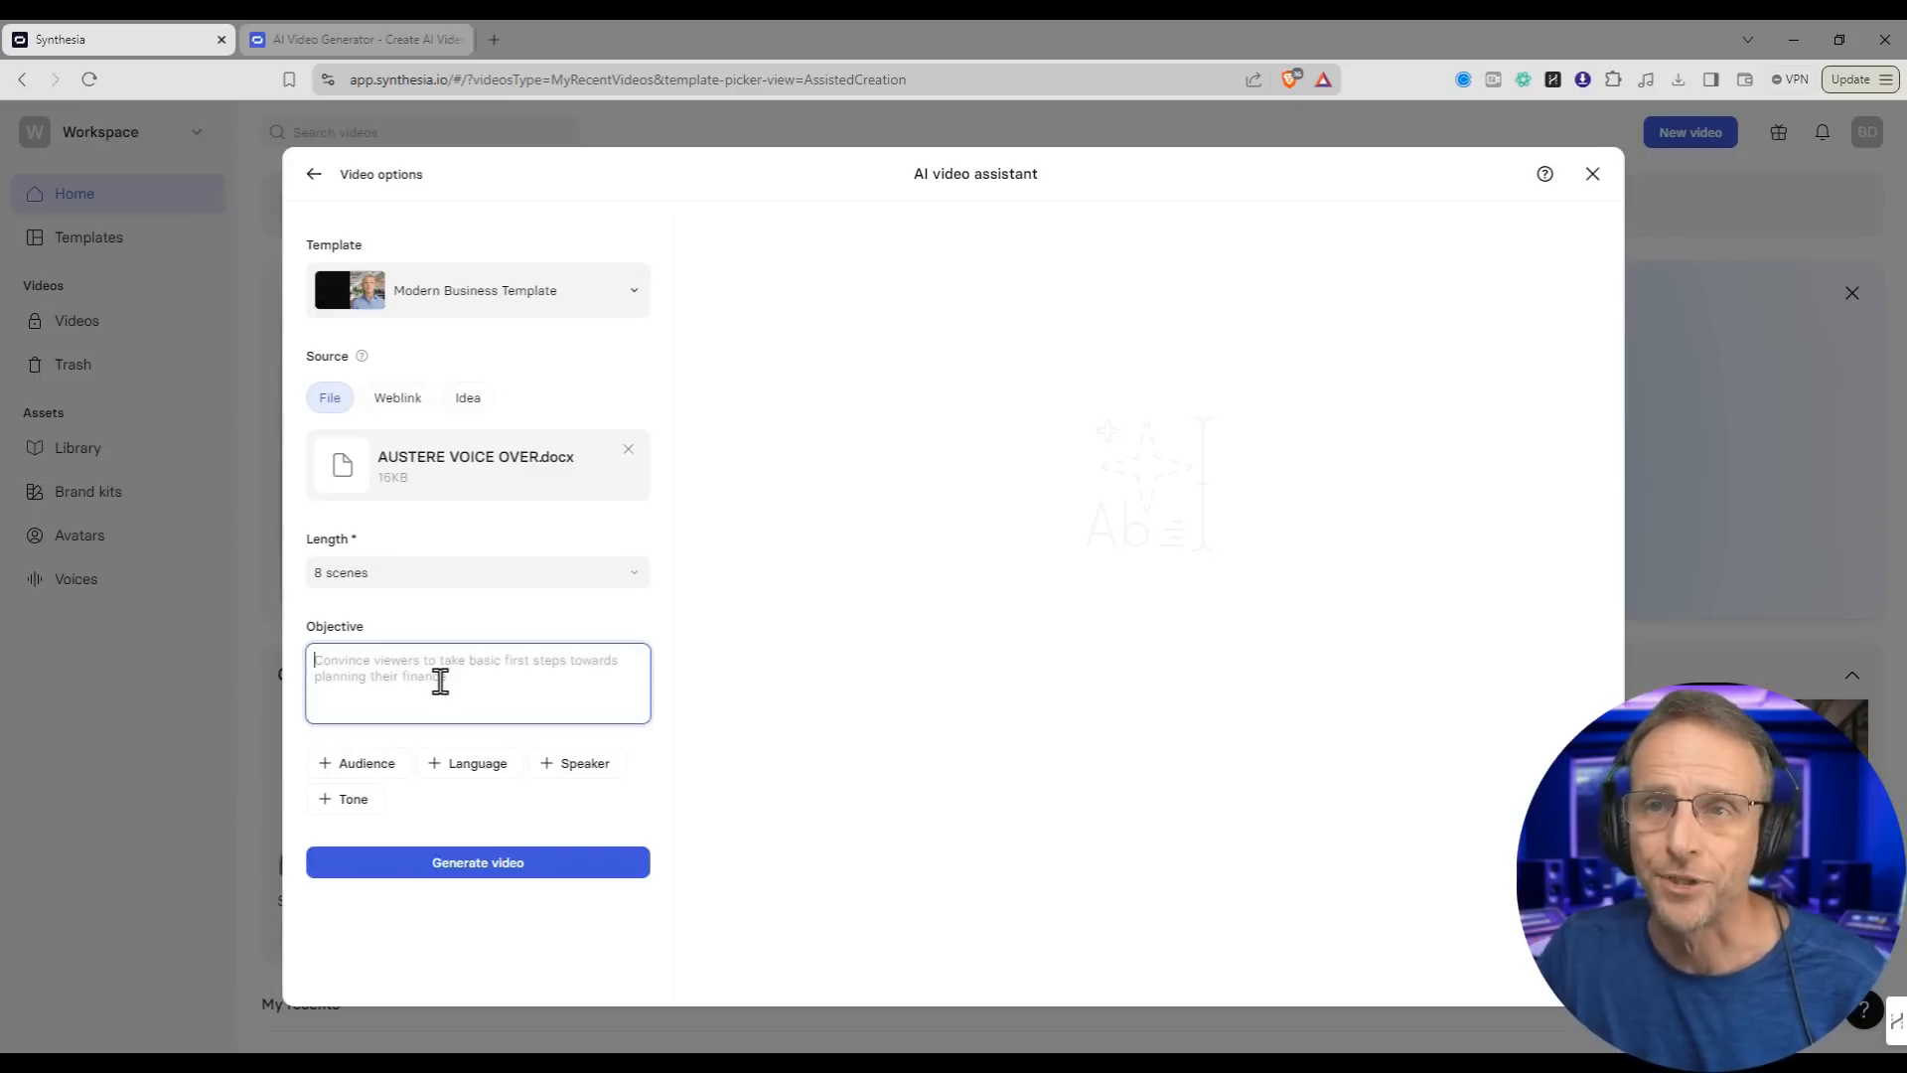
text(to persu)
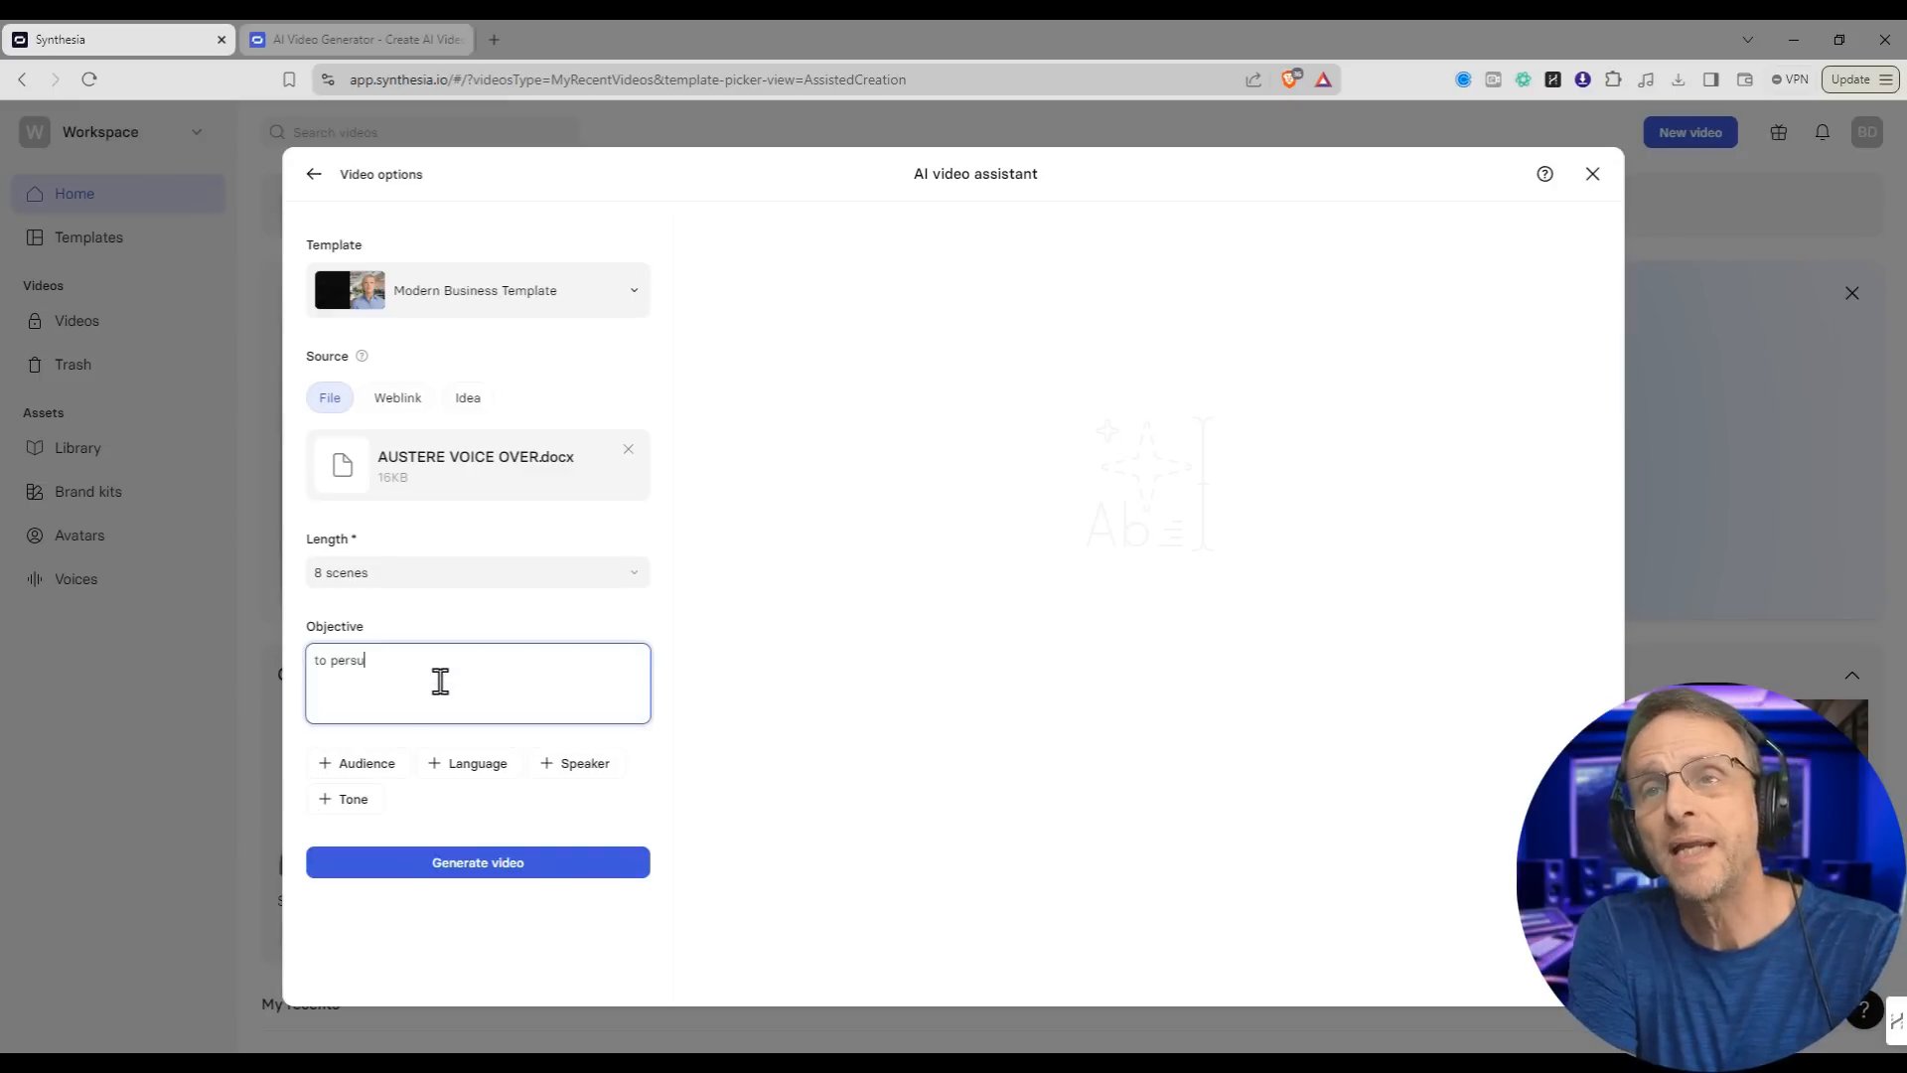
text(ade viewers to take thie)
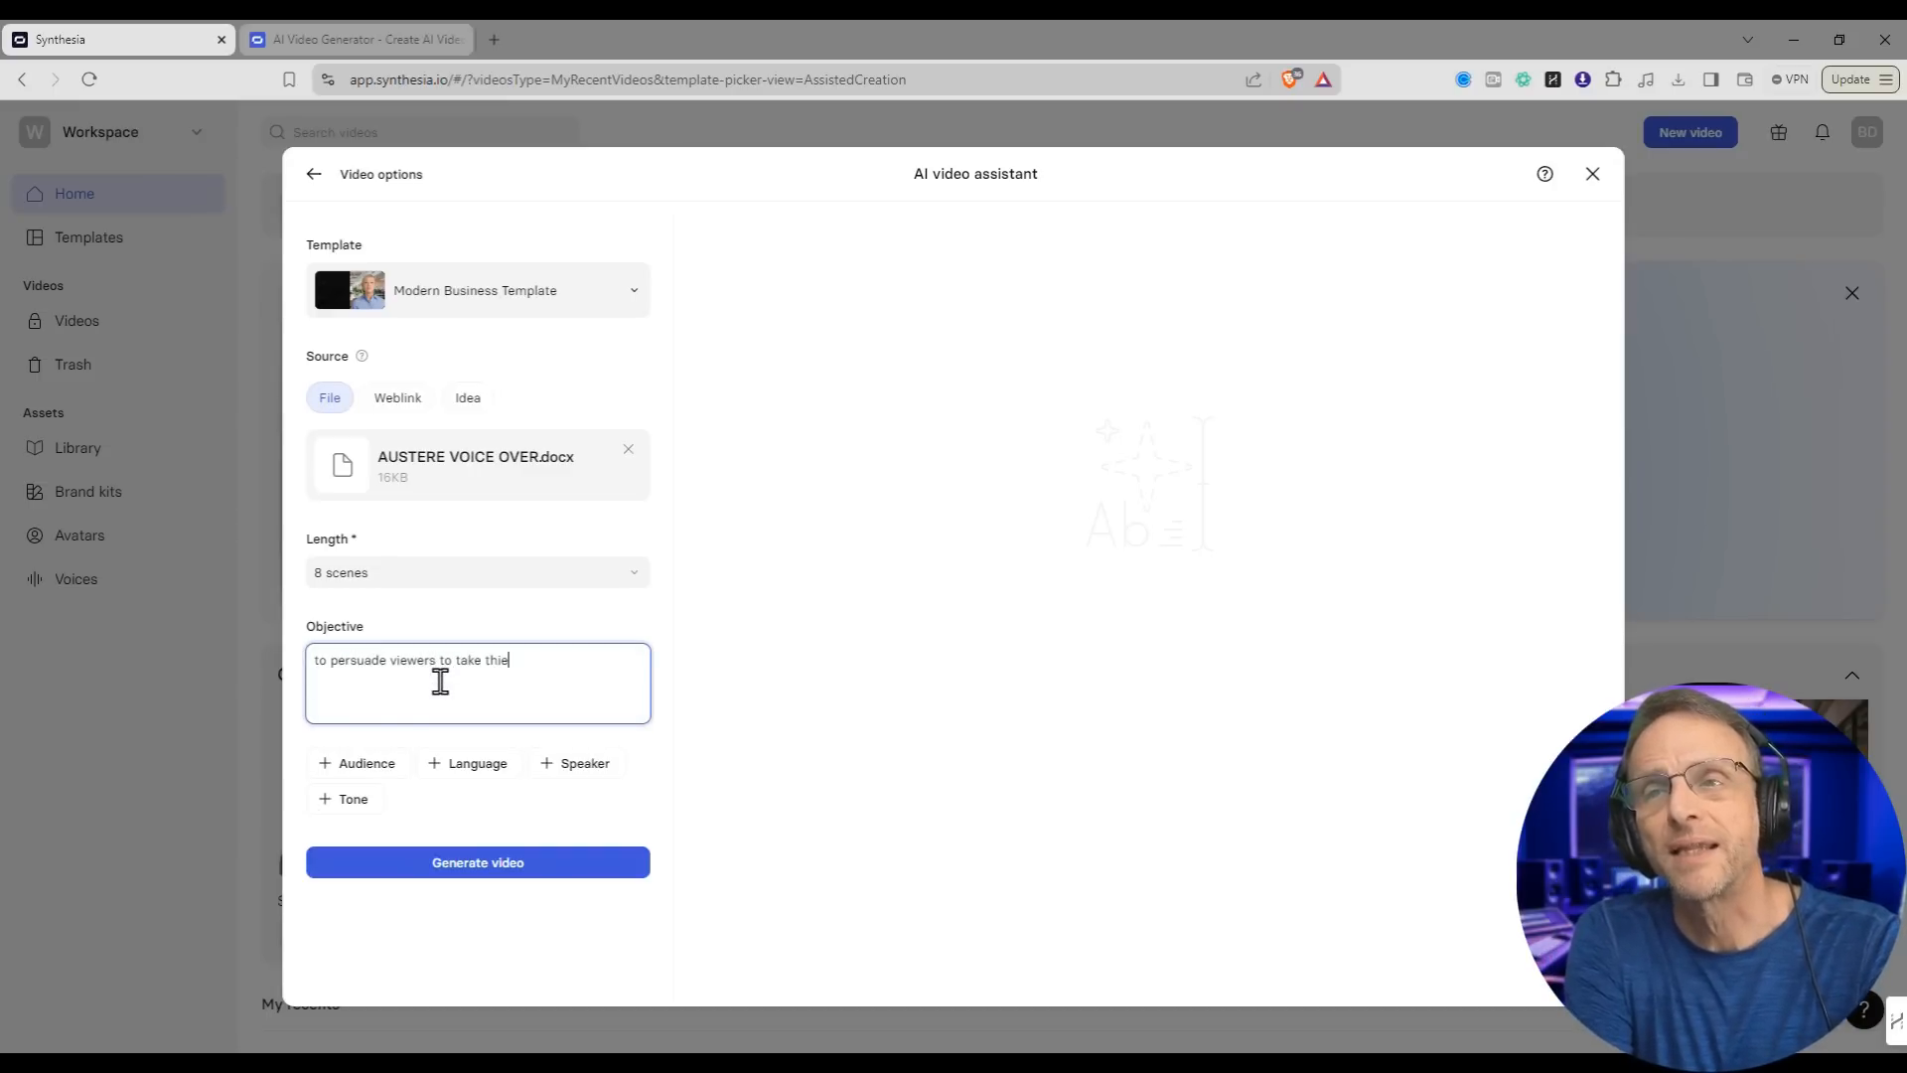
text(rse)
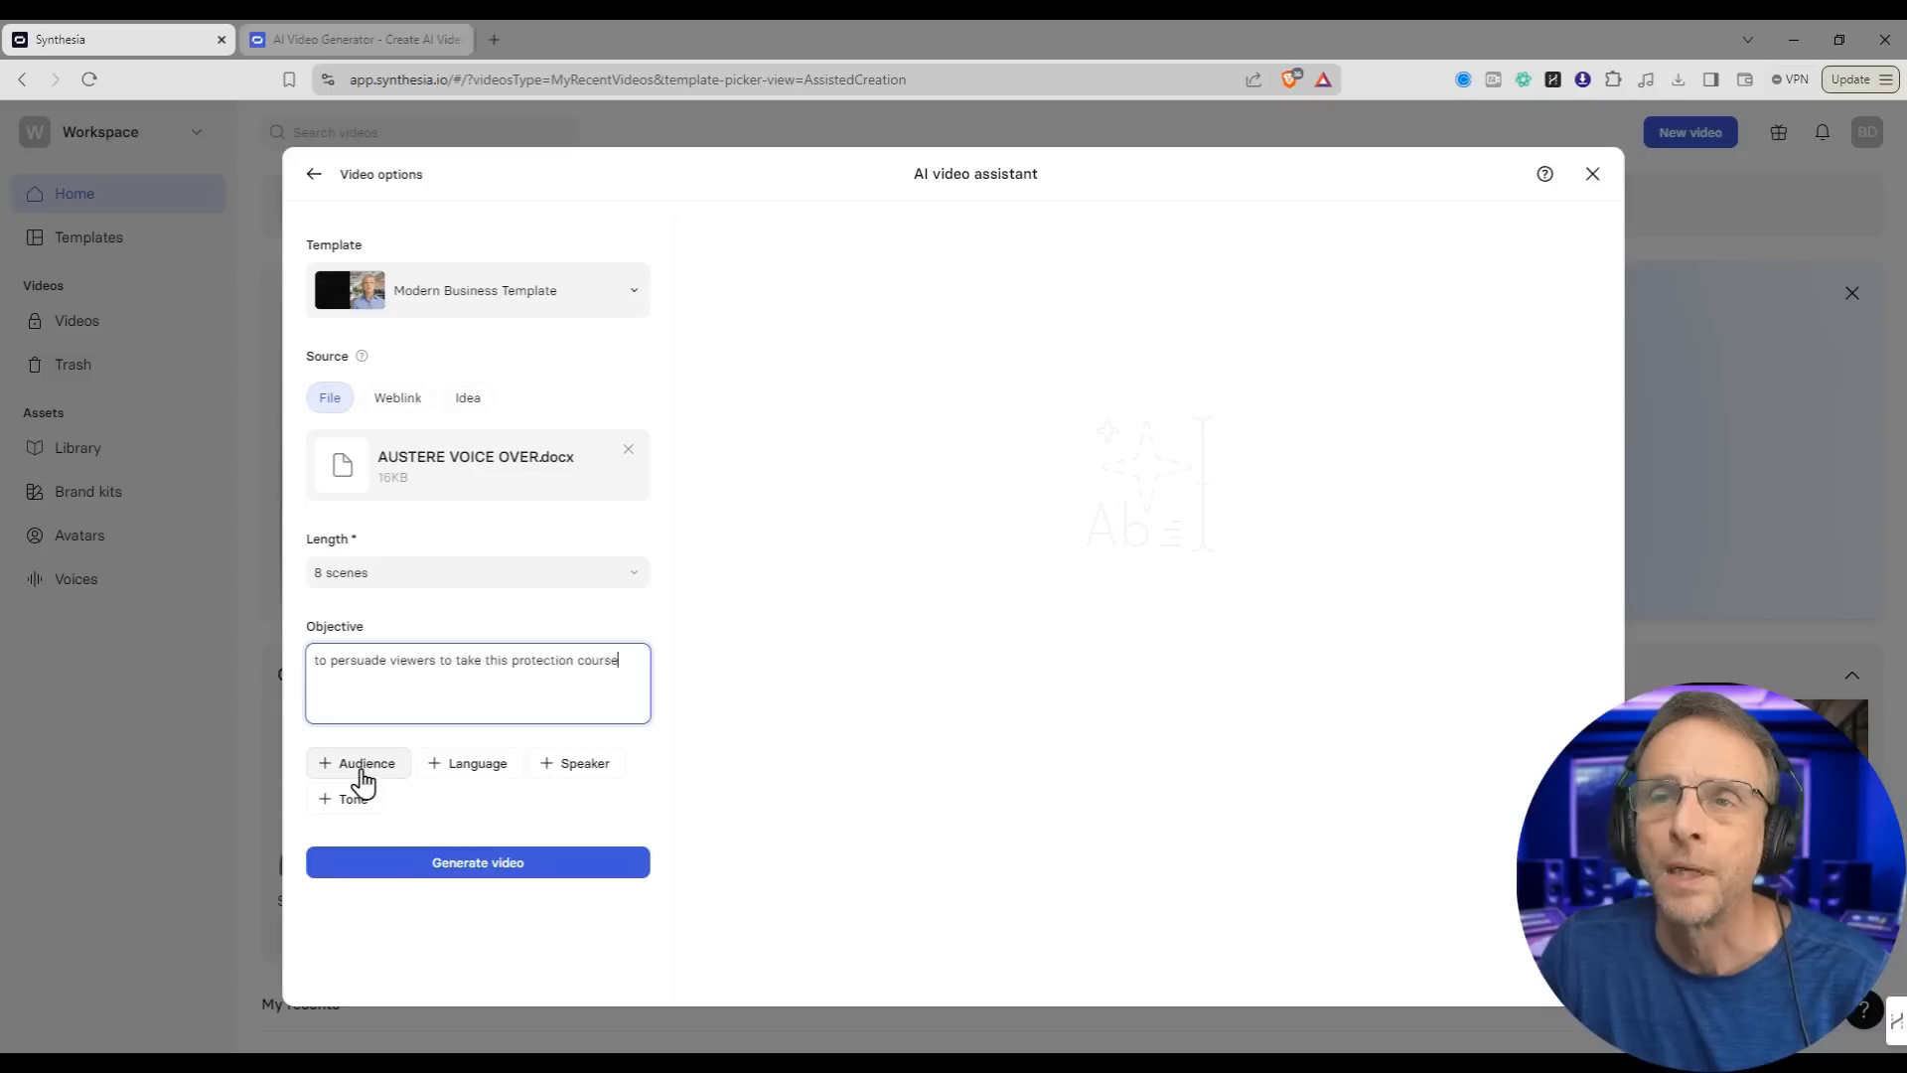
Step: Add the audience "High level executives" and include the language option, keeping it at English
click(360, 765)
click(432, 800)
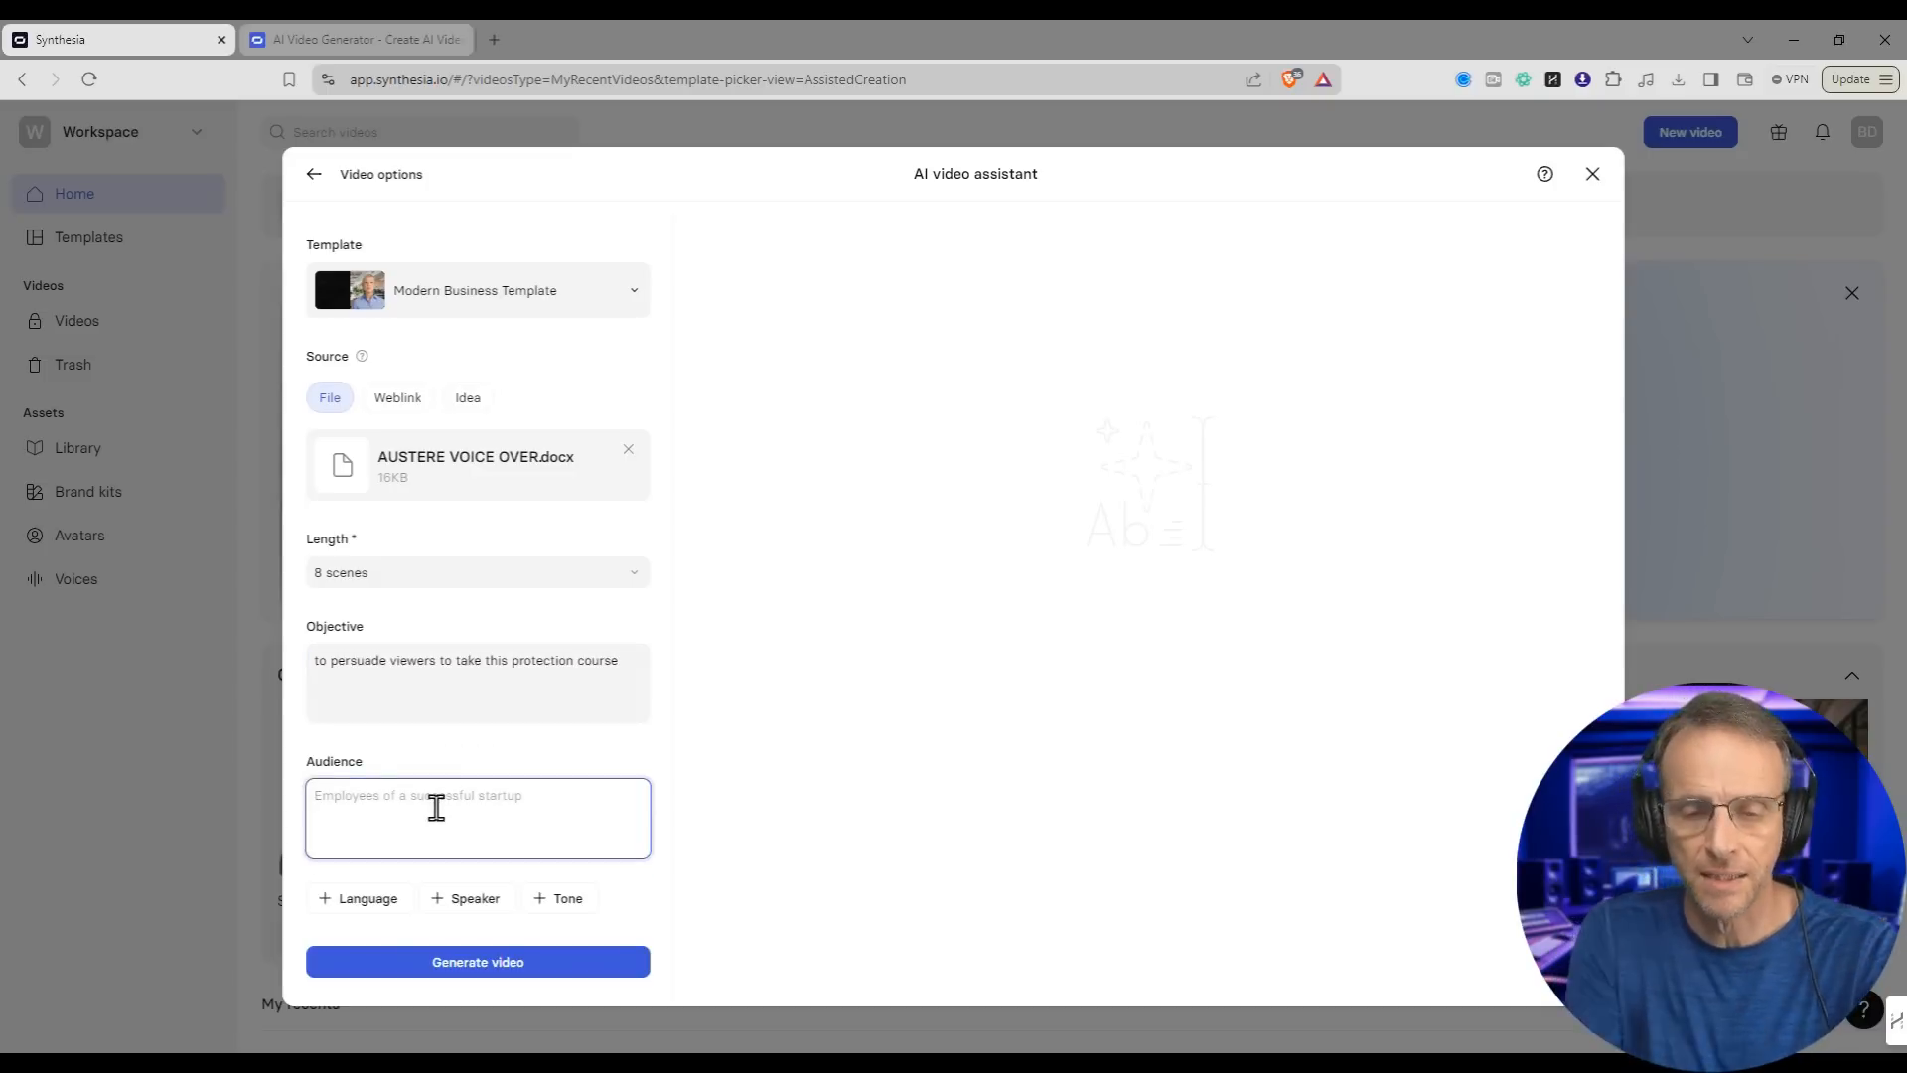
text(High level executives)
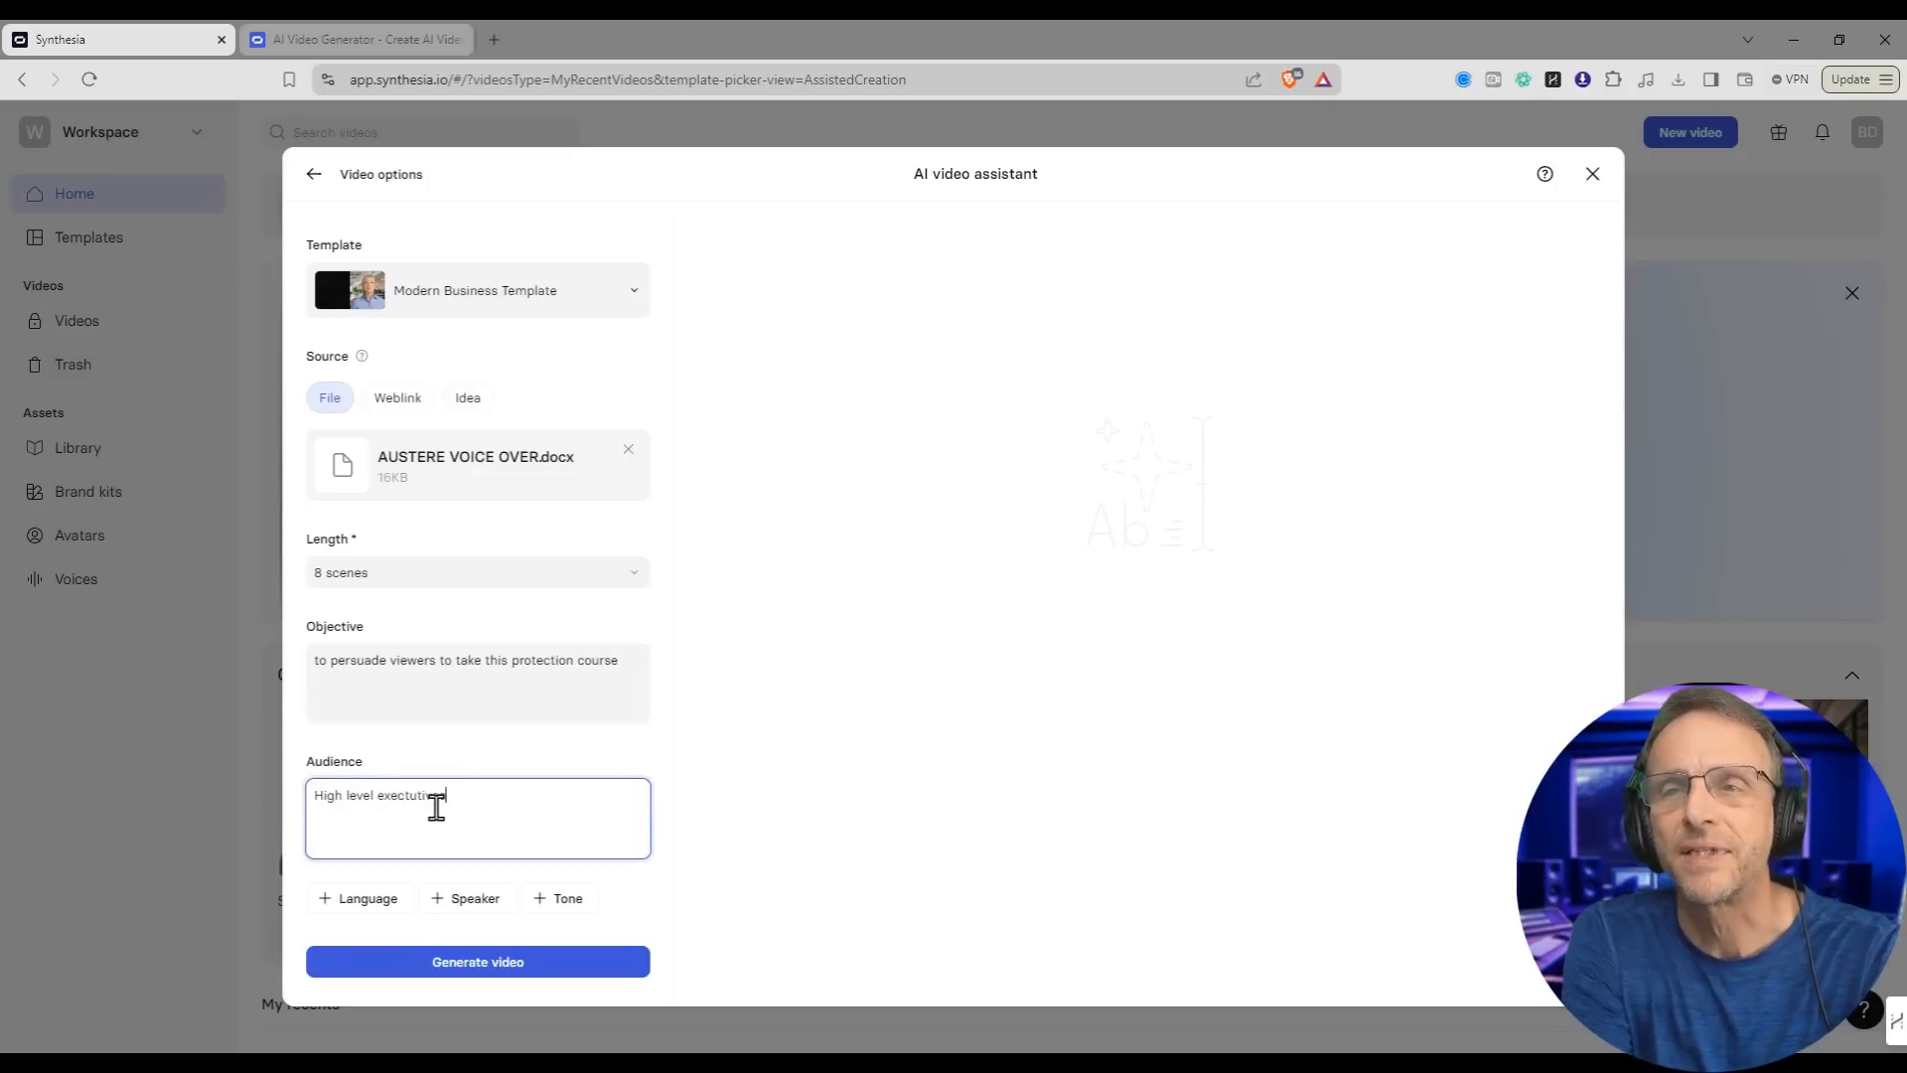
click(359, 897)
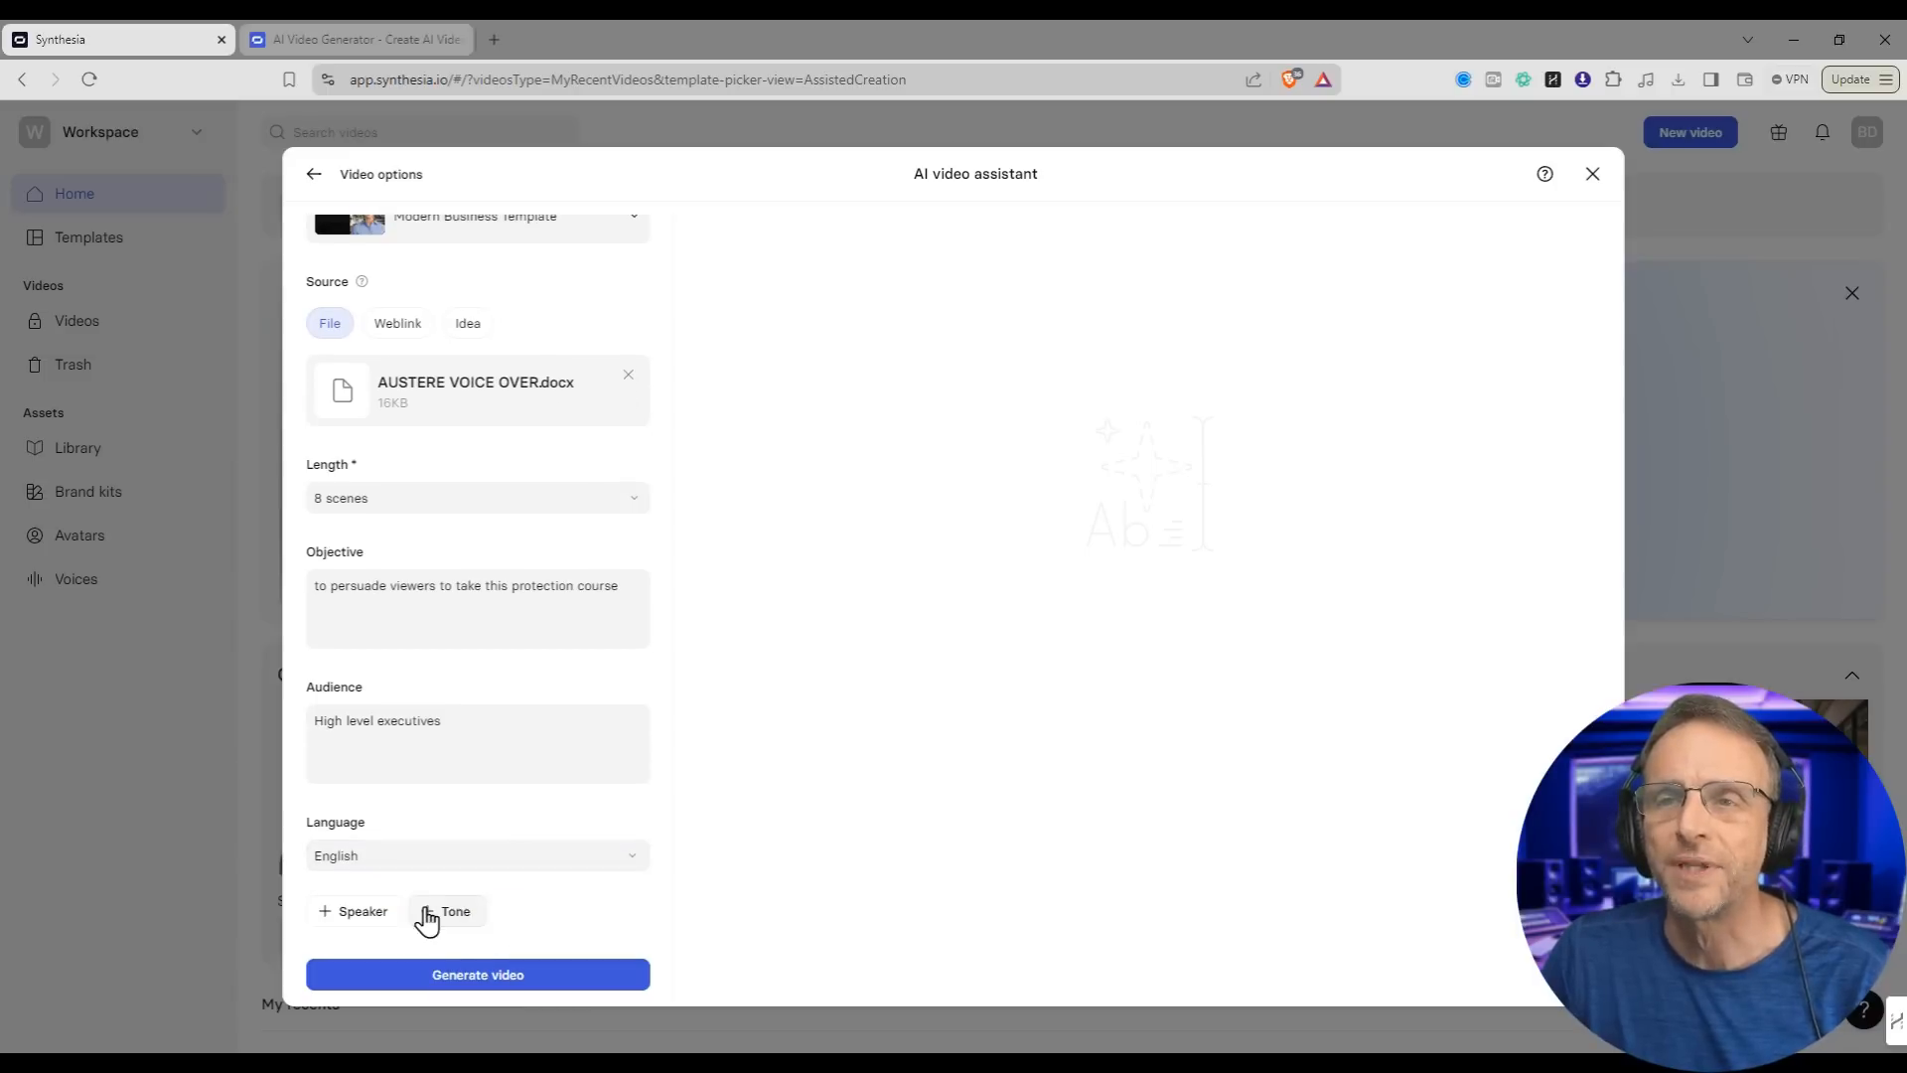
Step: Add the speaker description "An expert in personal protection"
click(363, 912)
click(544, 859)
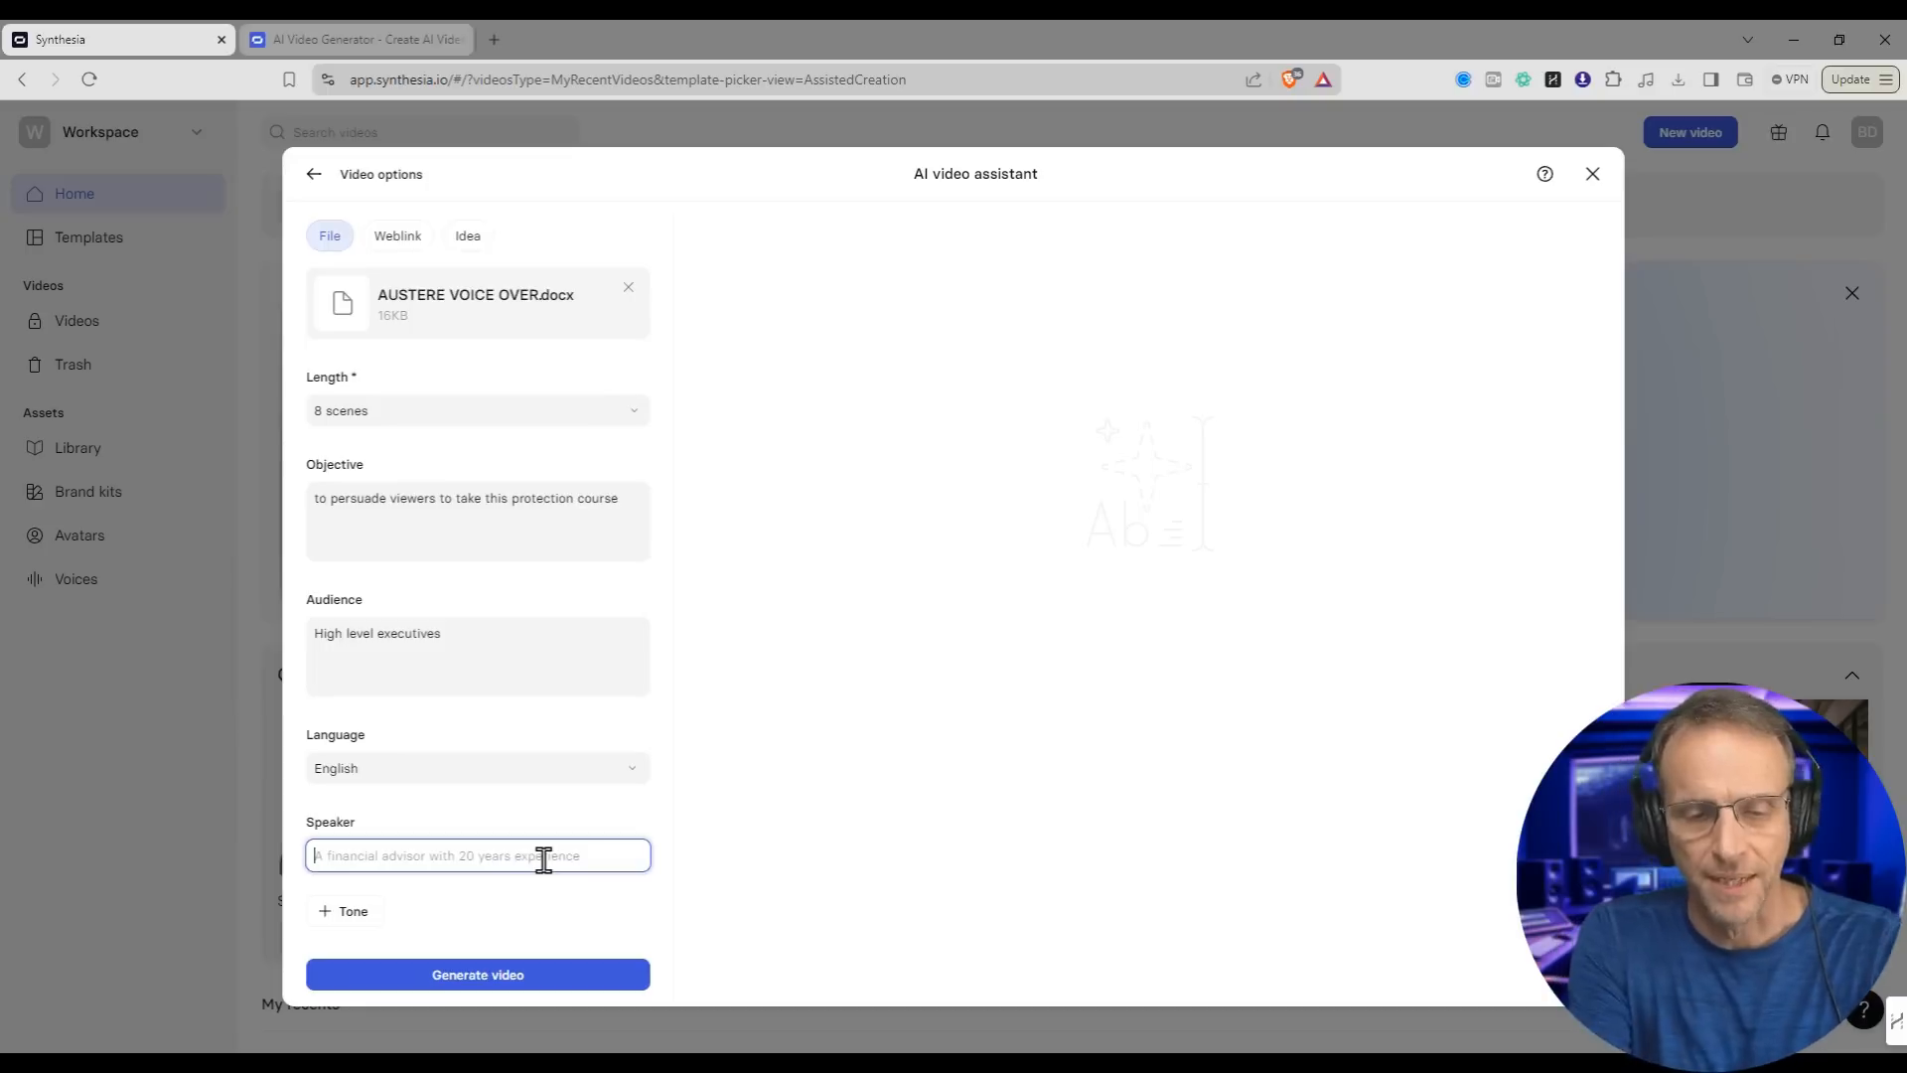
text(An expert in)
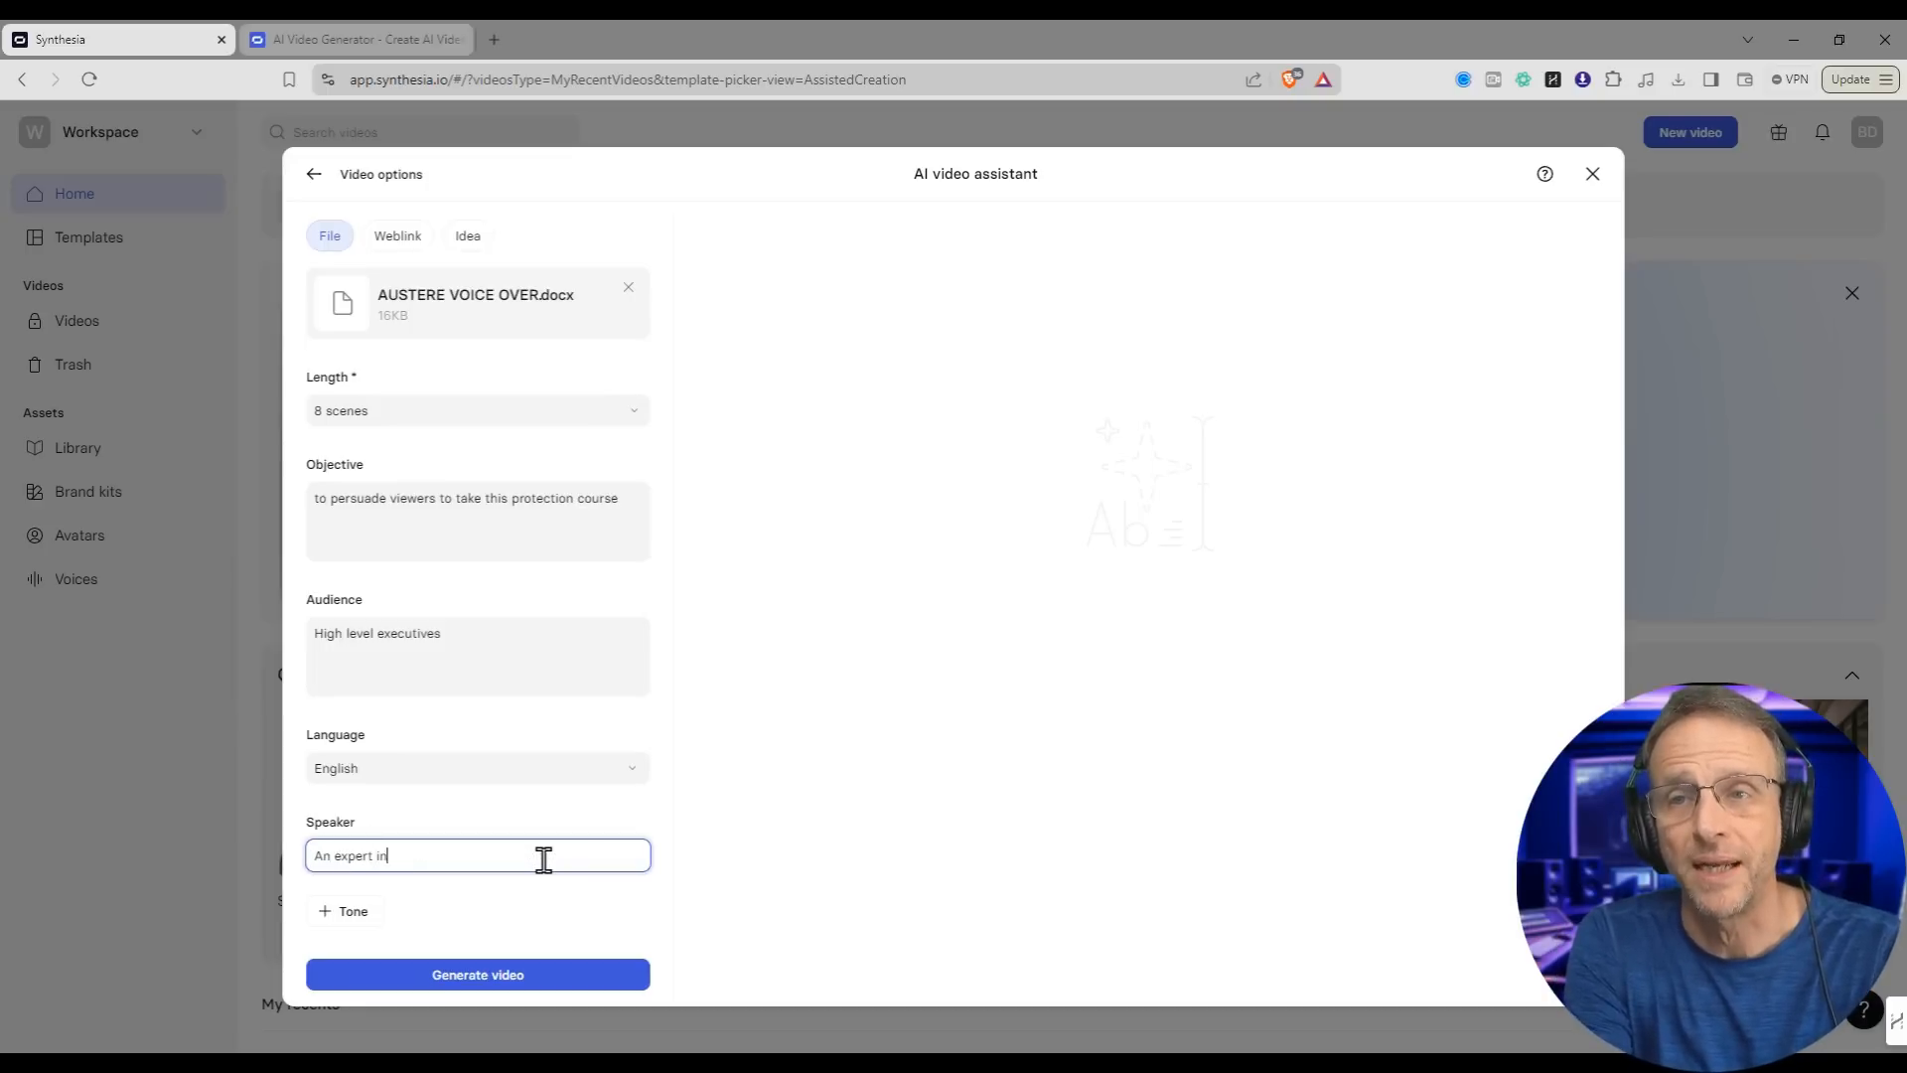
text( personal protect)
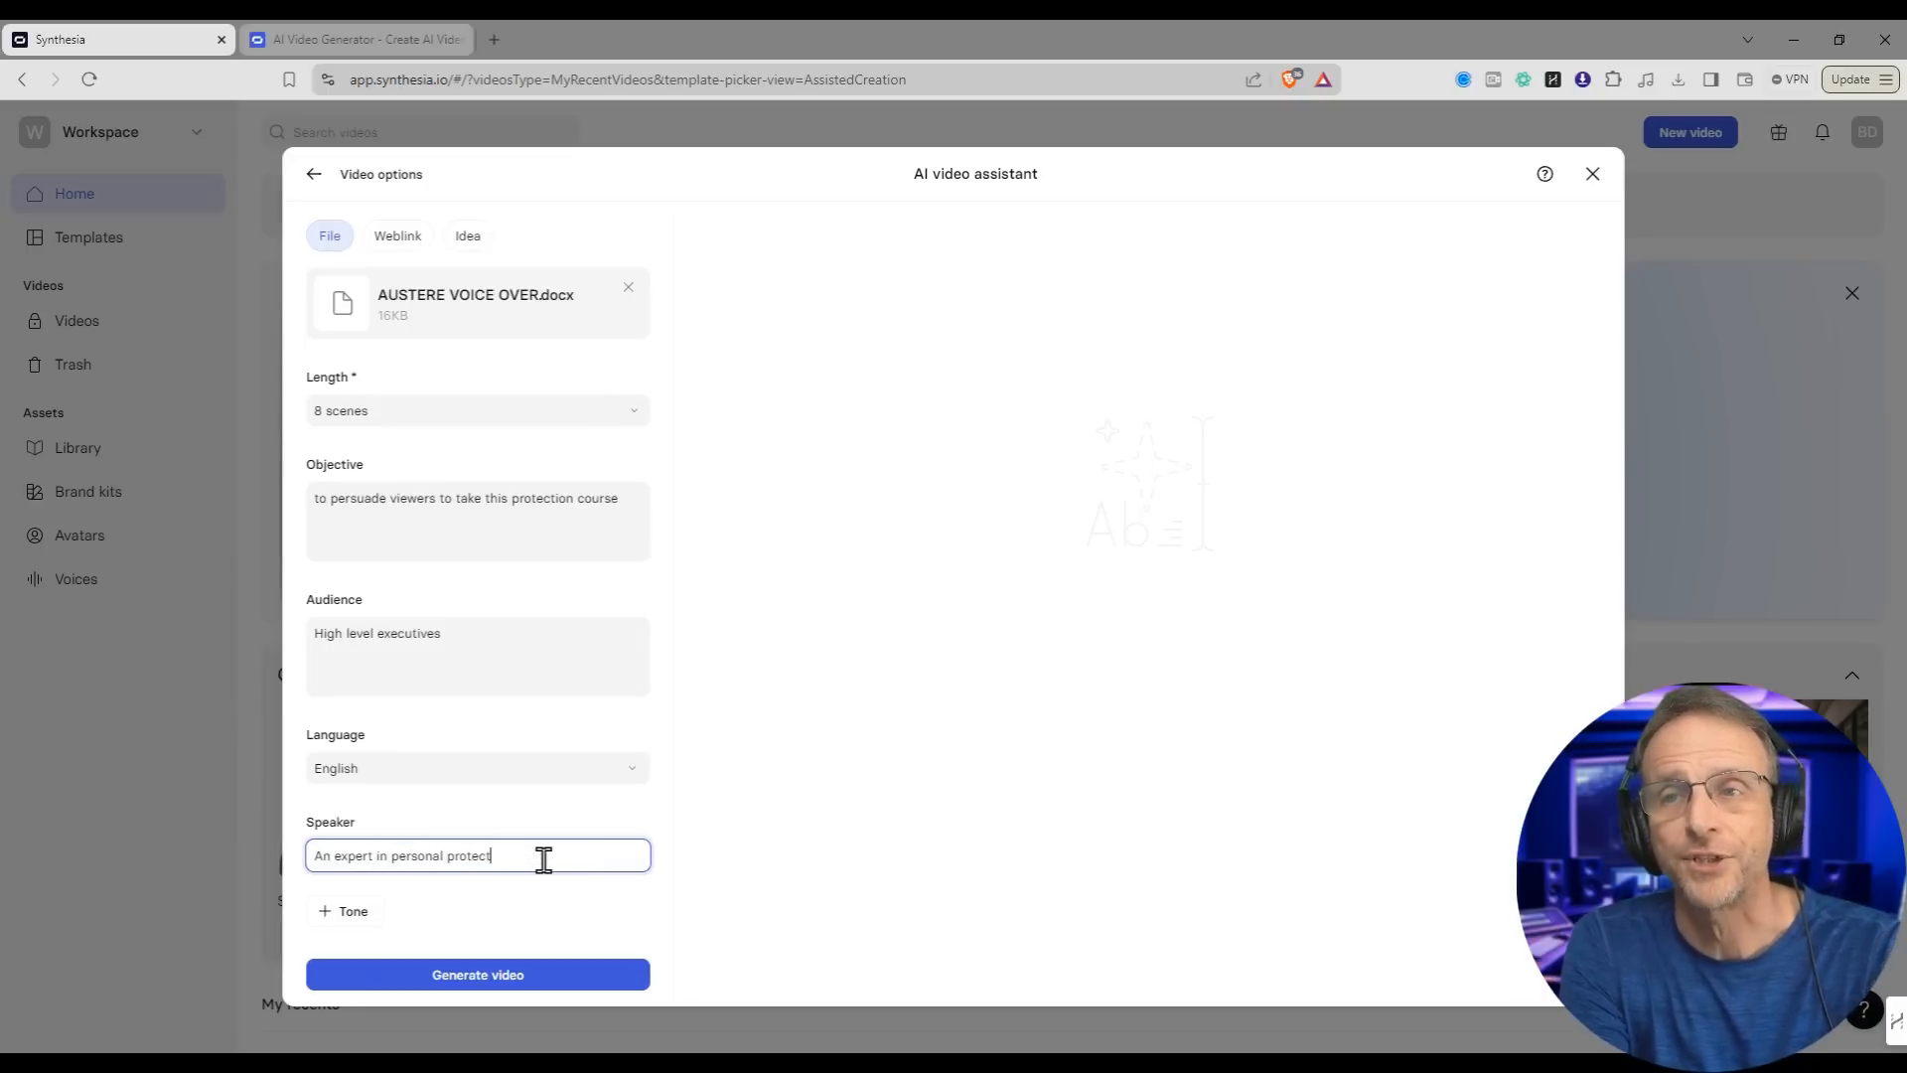
text(ion)
Step: Add the tone "informative and serious" and generate the video draft
click(370, 914)
click(450, 918)
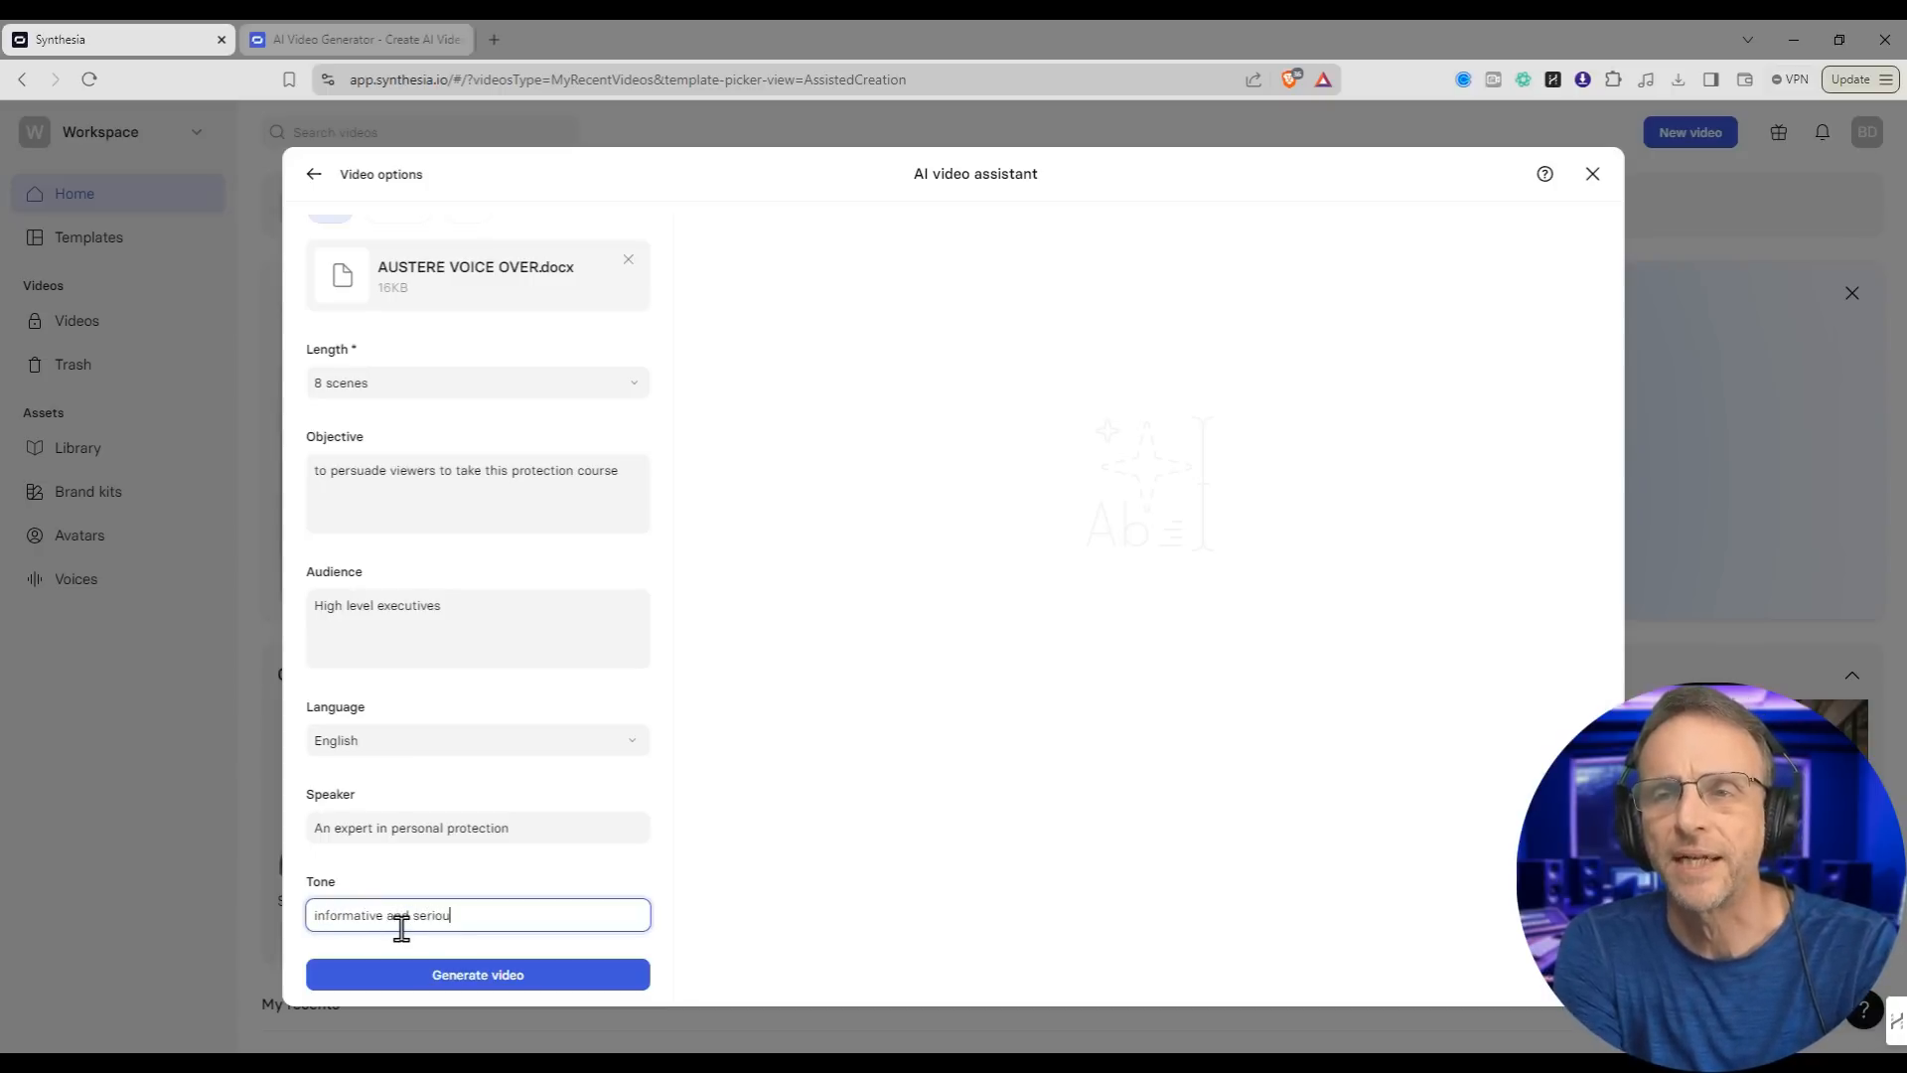
scroll(617, 639, up, 5)
scroll(626, 694, down, 5)
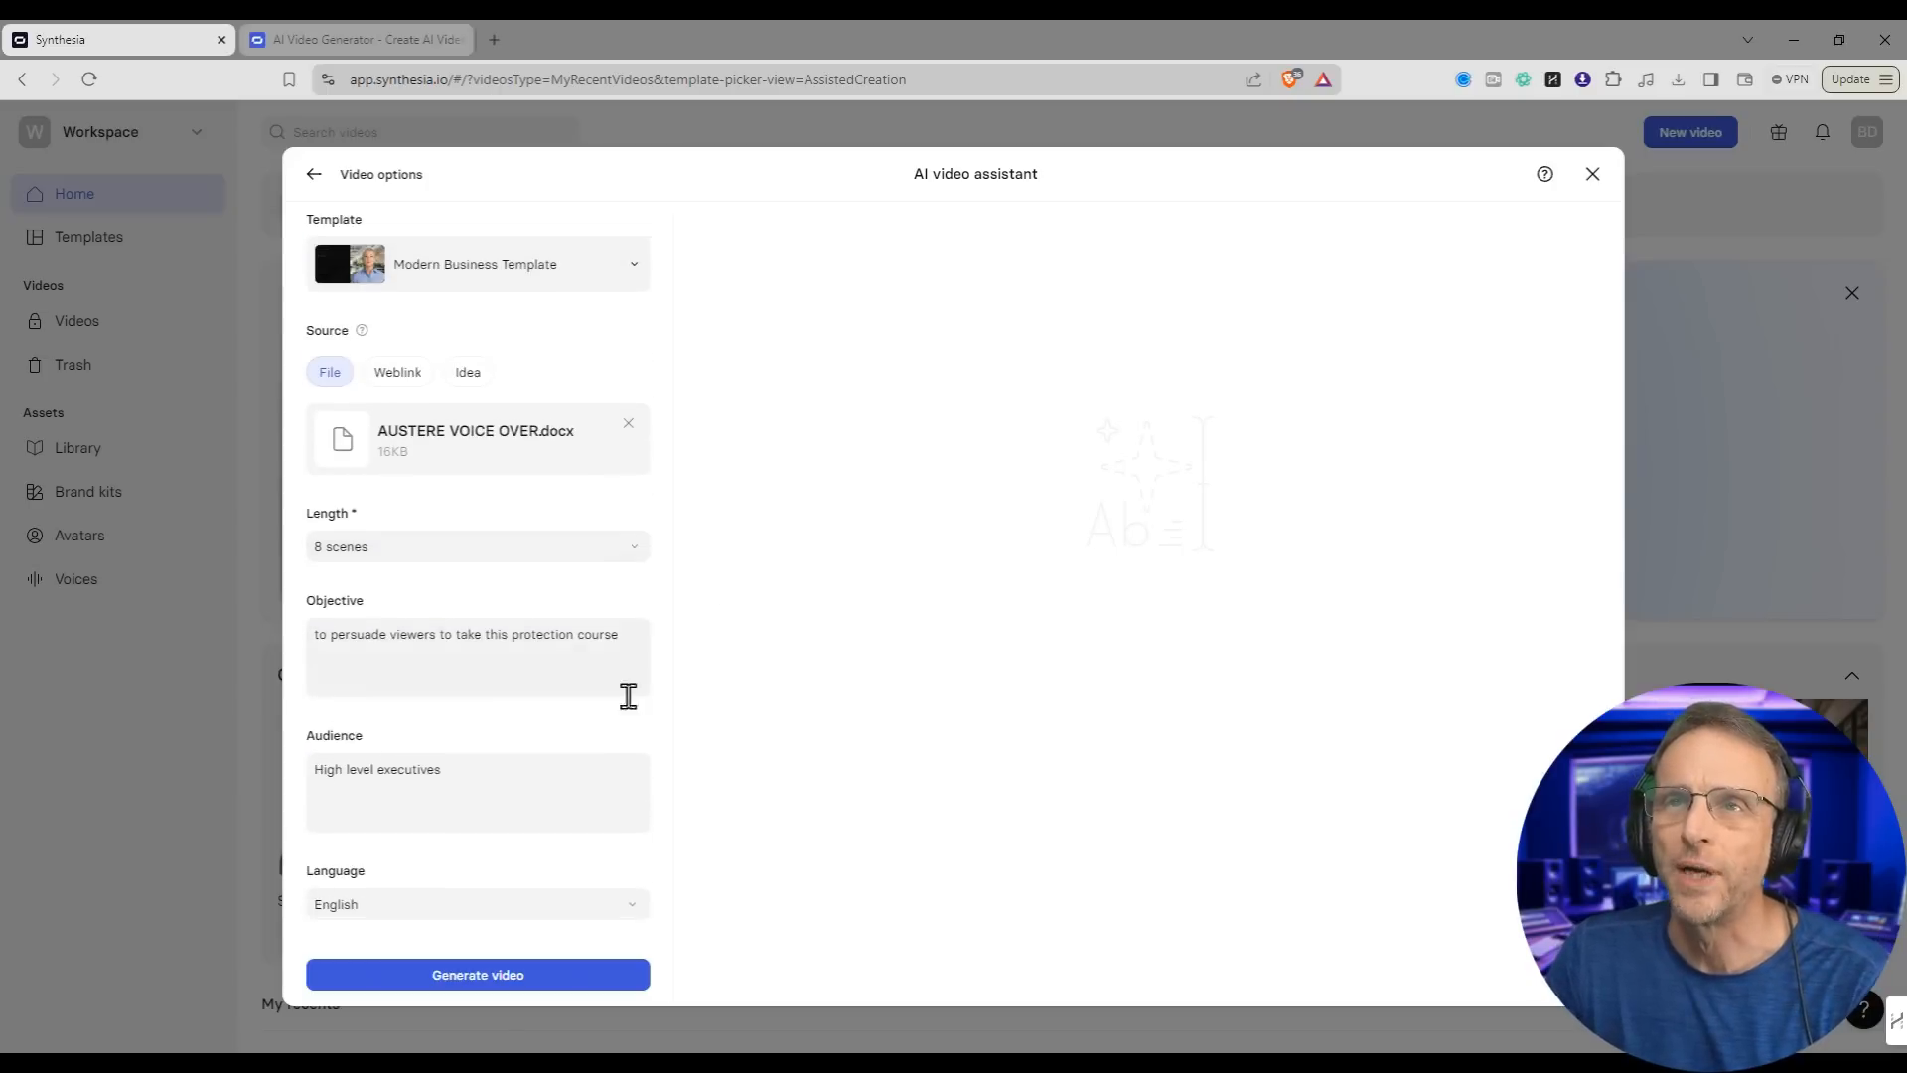
click(514, 984)
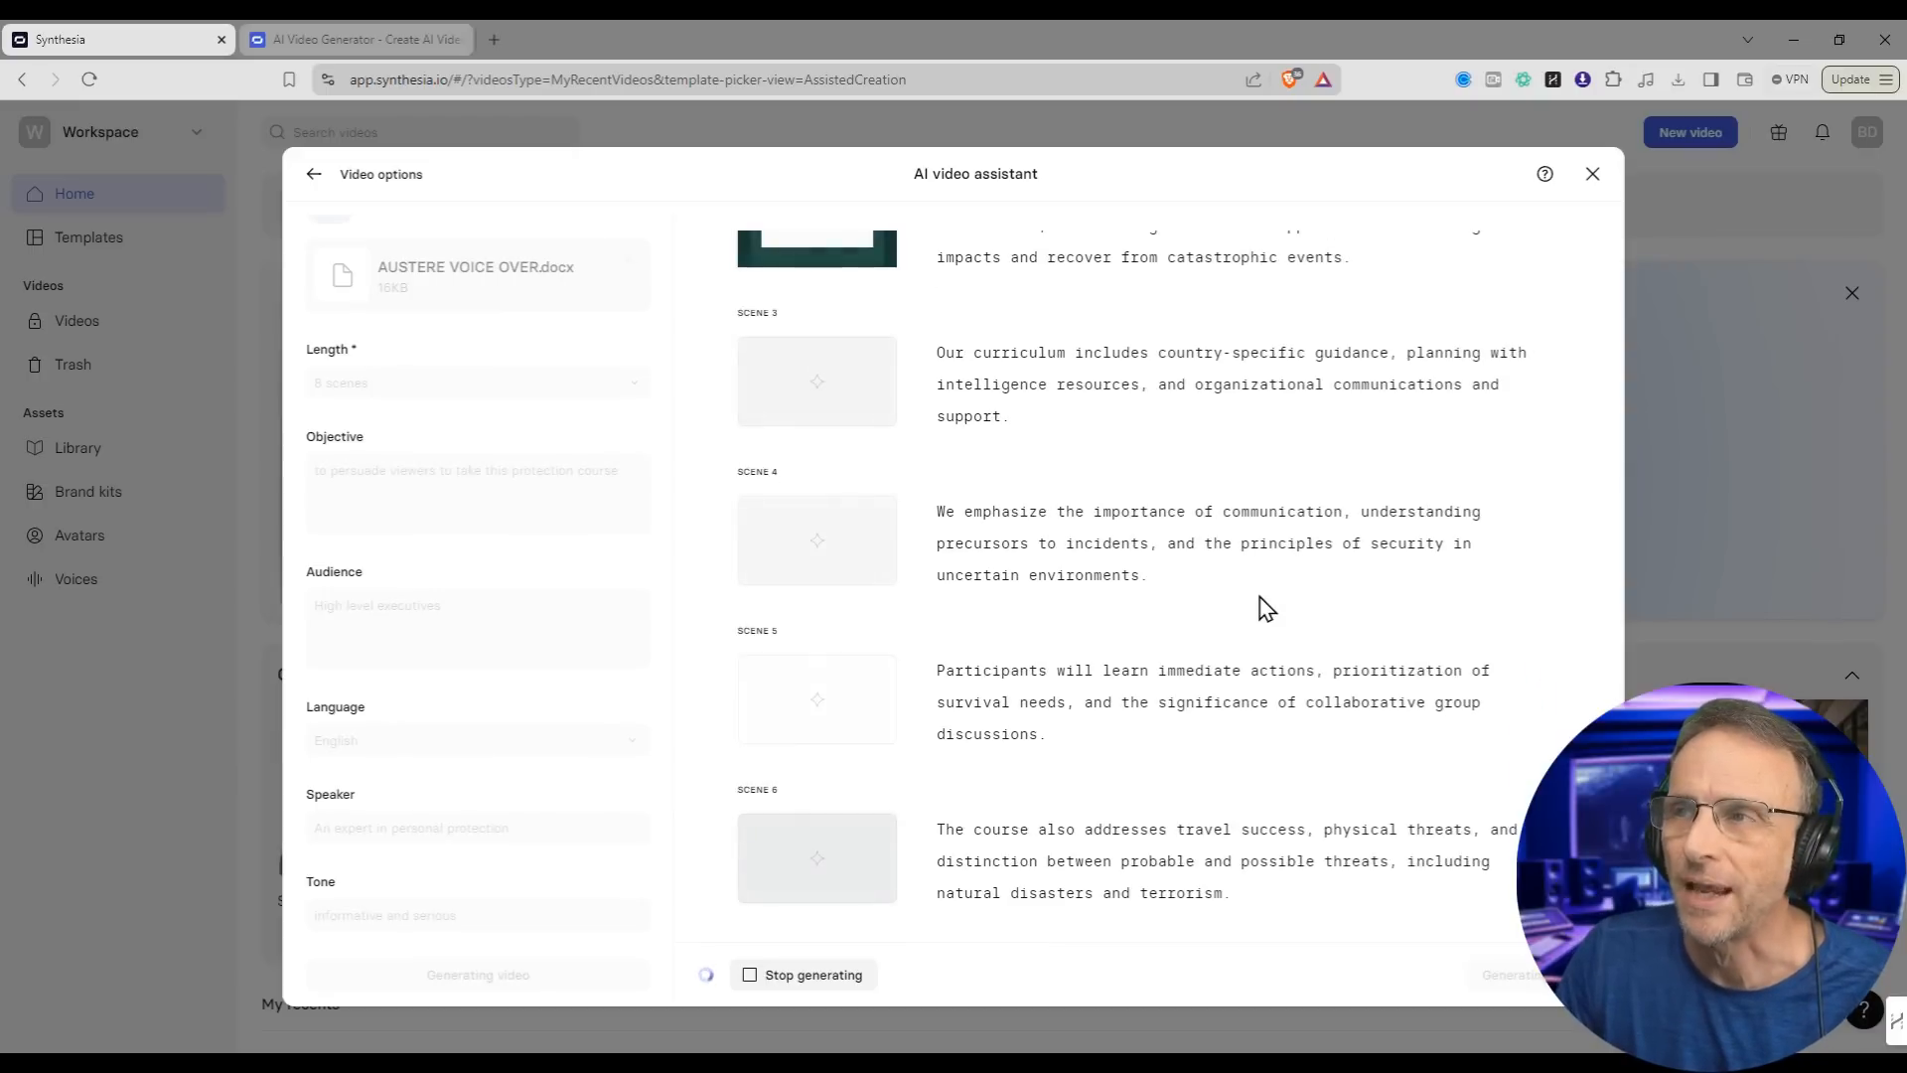
Step: Review the generated scene scripts and layouts, and continue with the draft in the editor
scroll(1263, 566, up, 3)
scroll(1260, 547, down, 6)
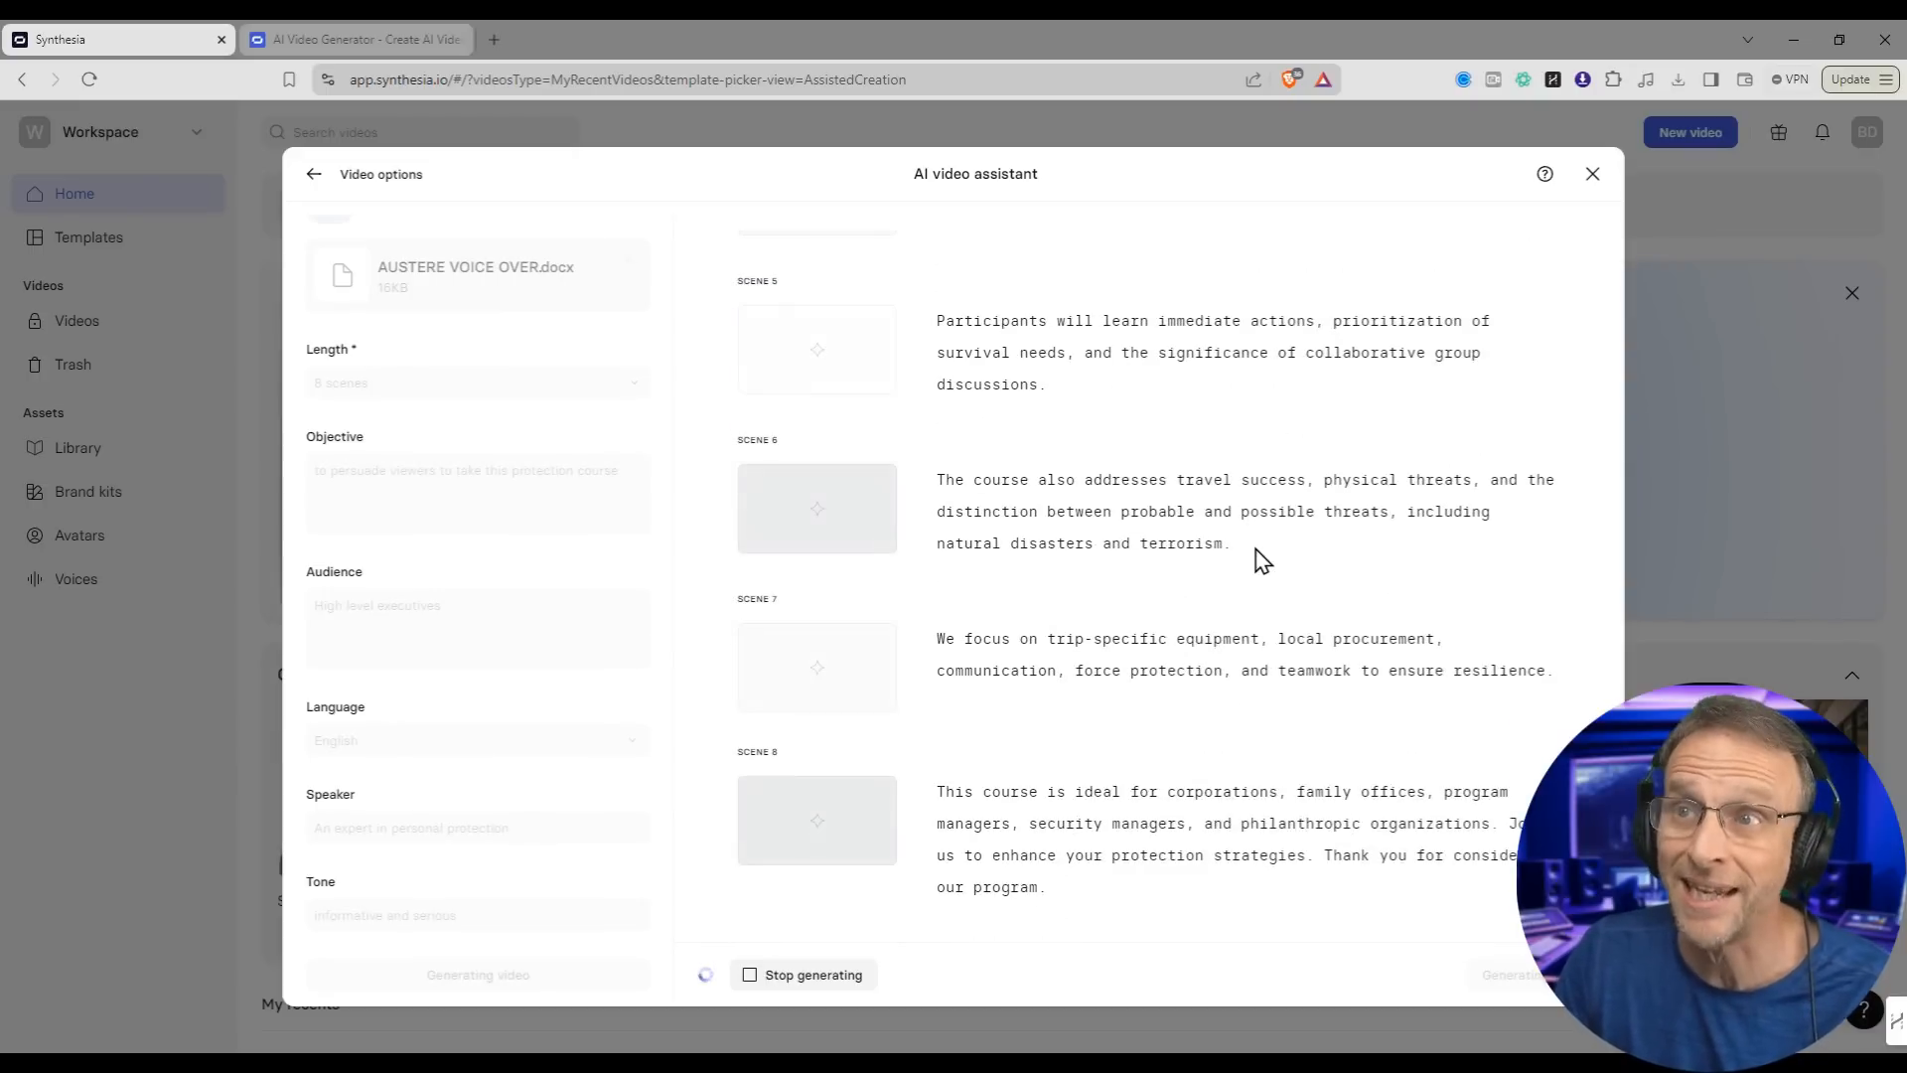
scroll(877, 503, up, 3)
scroll(862, 472, down, 3)
scroll(862, 483, up, 5)
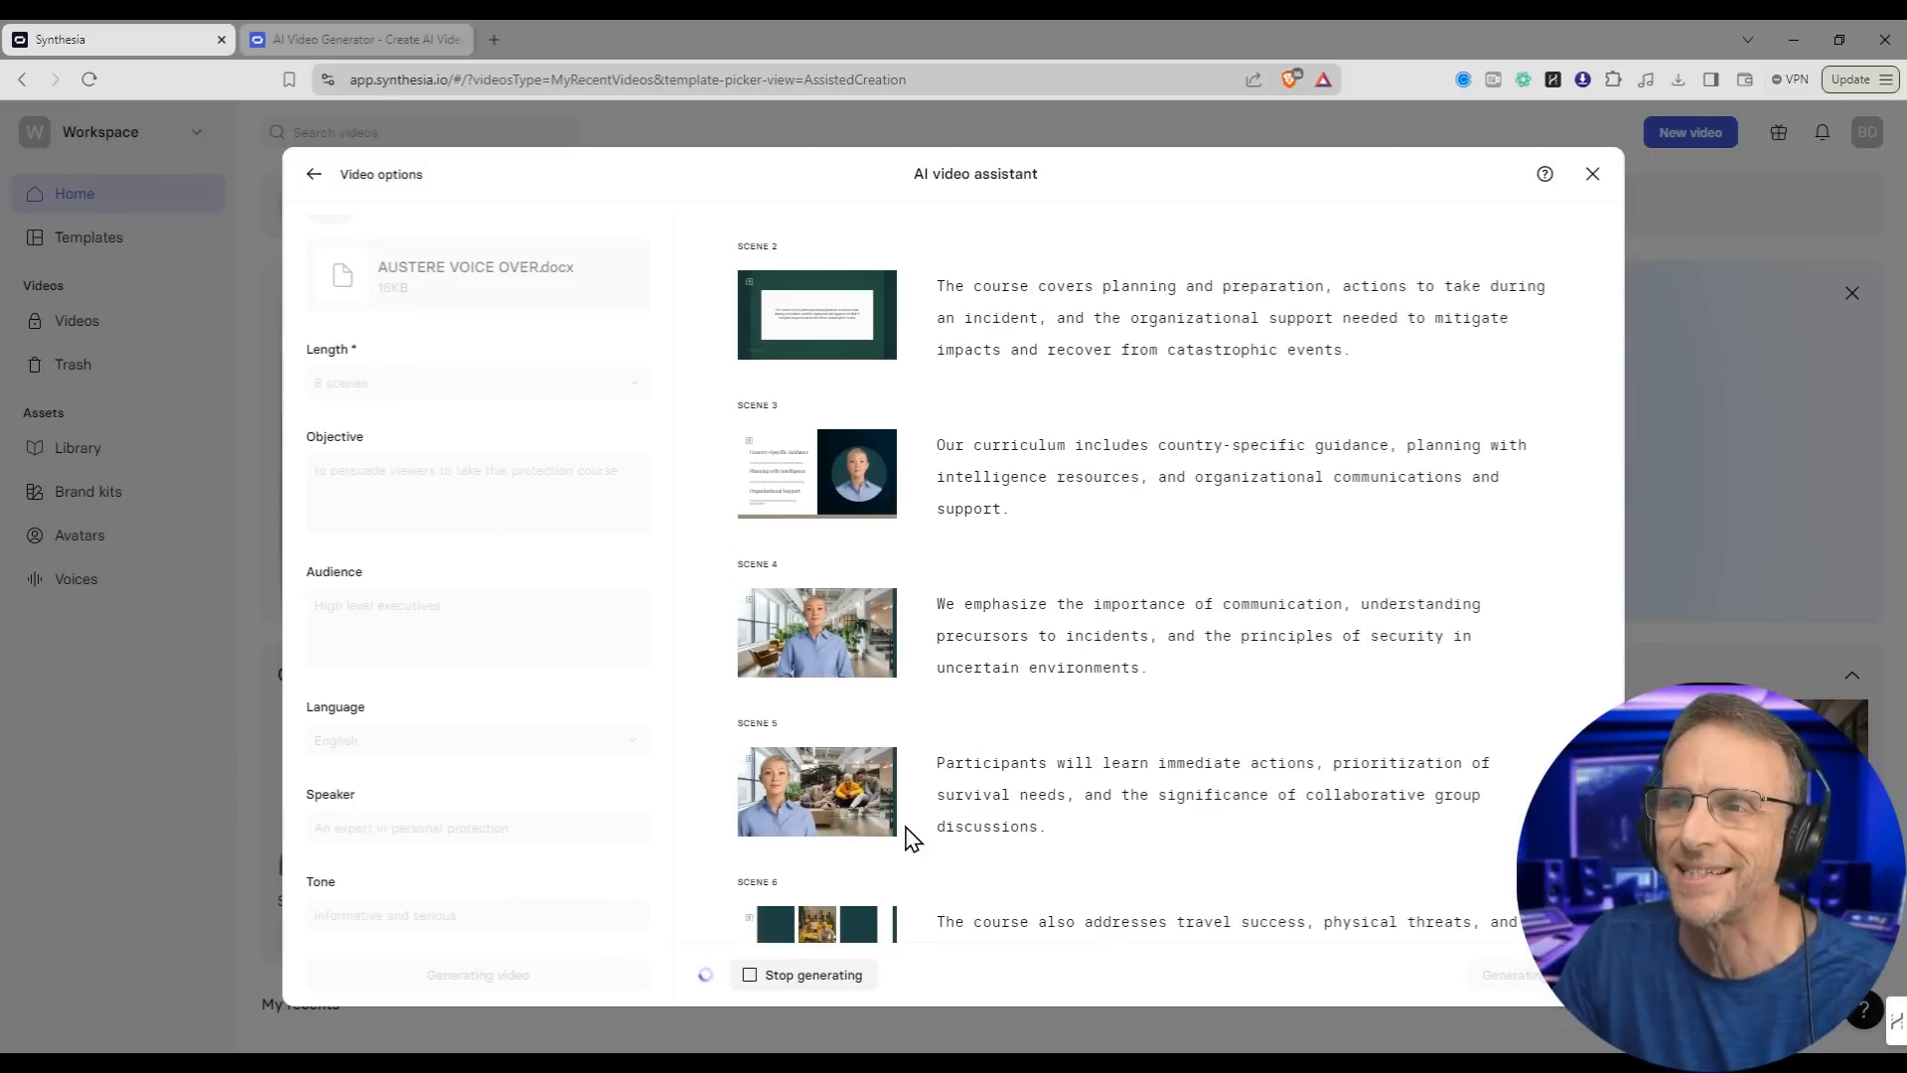
scroll(879, 770, up, 2)
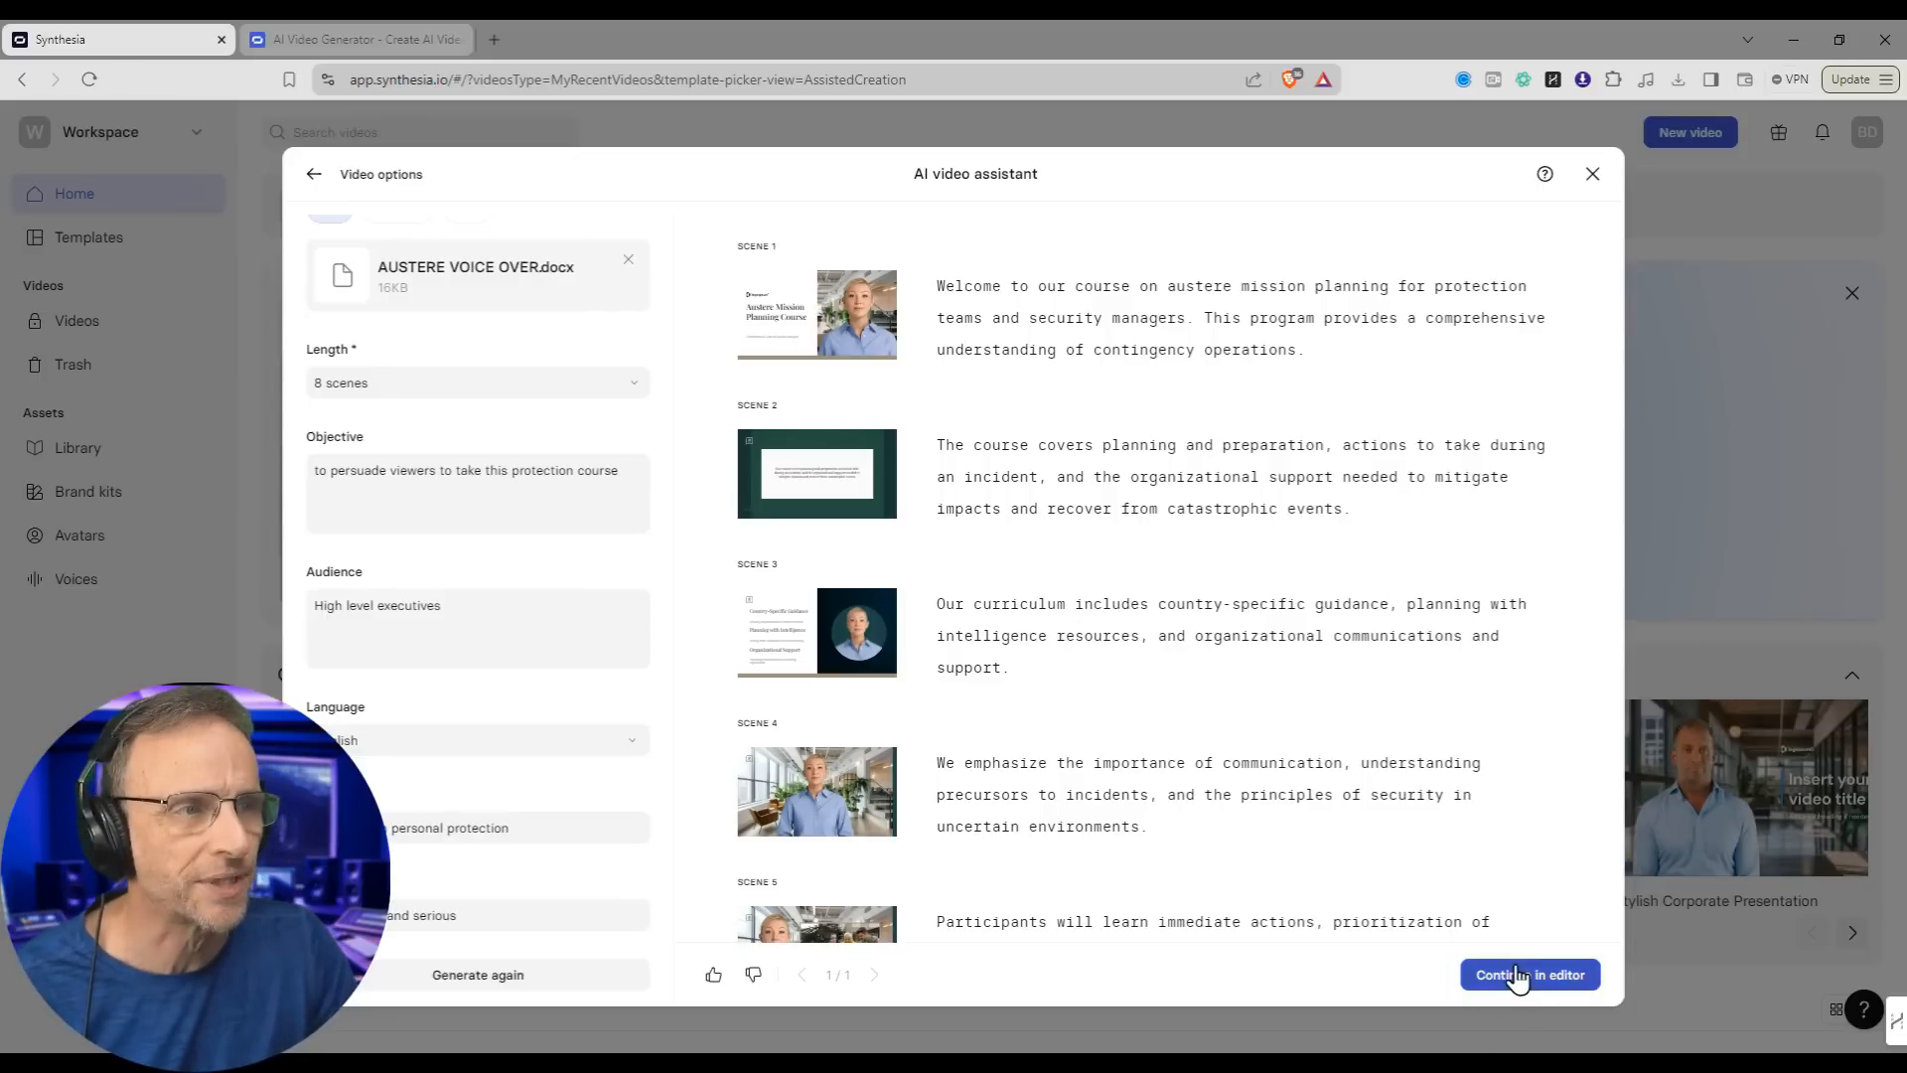
click(1517, 975)
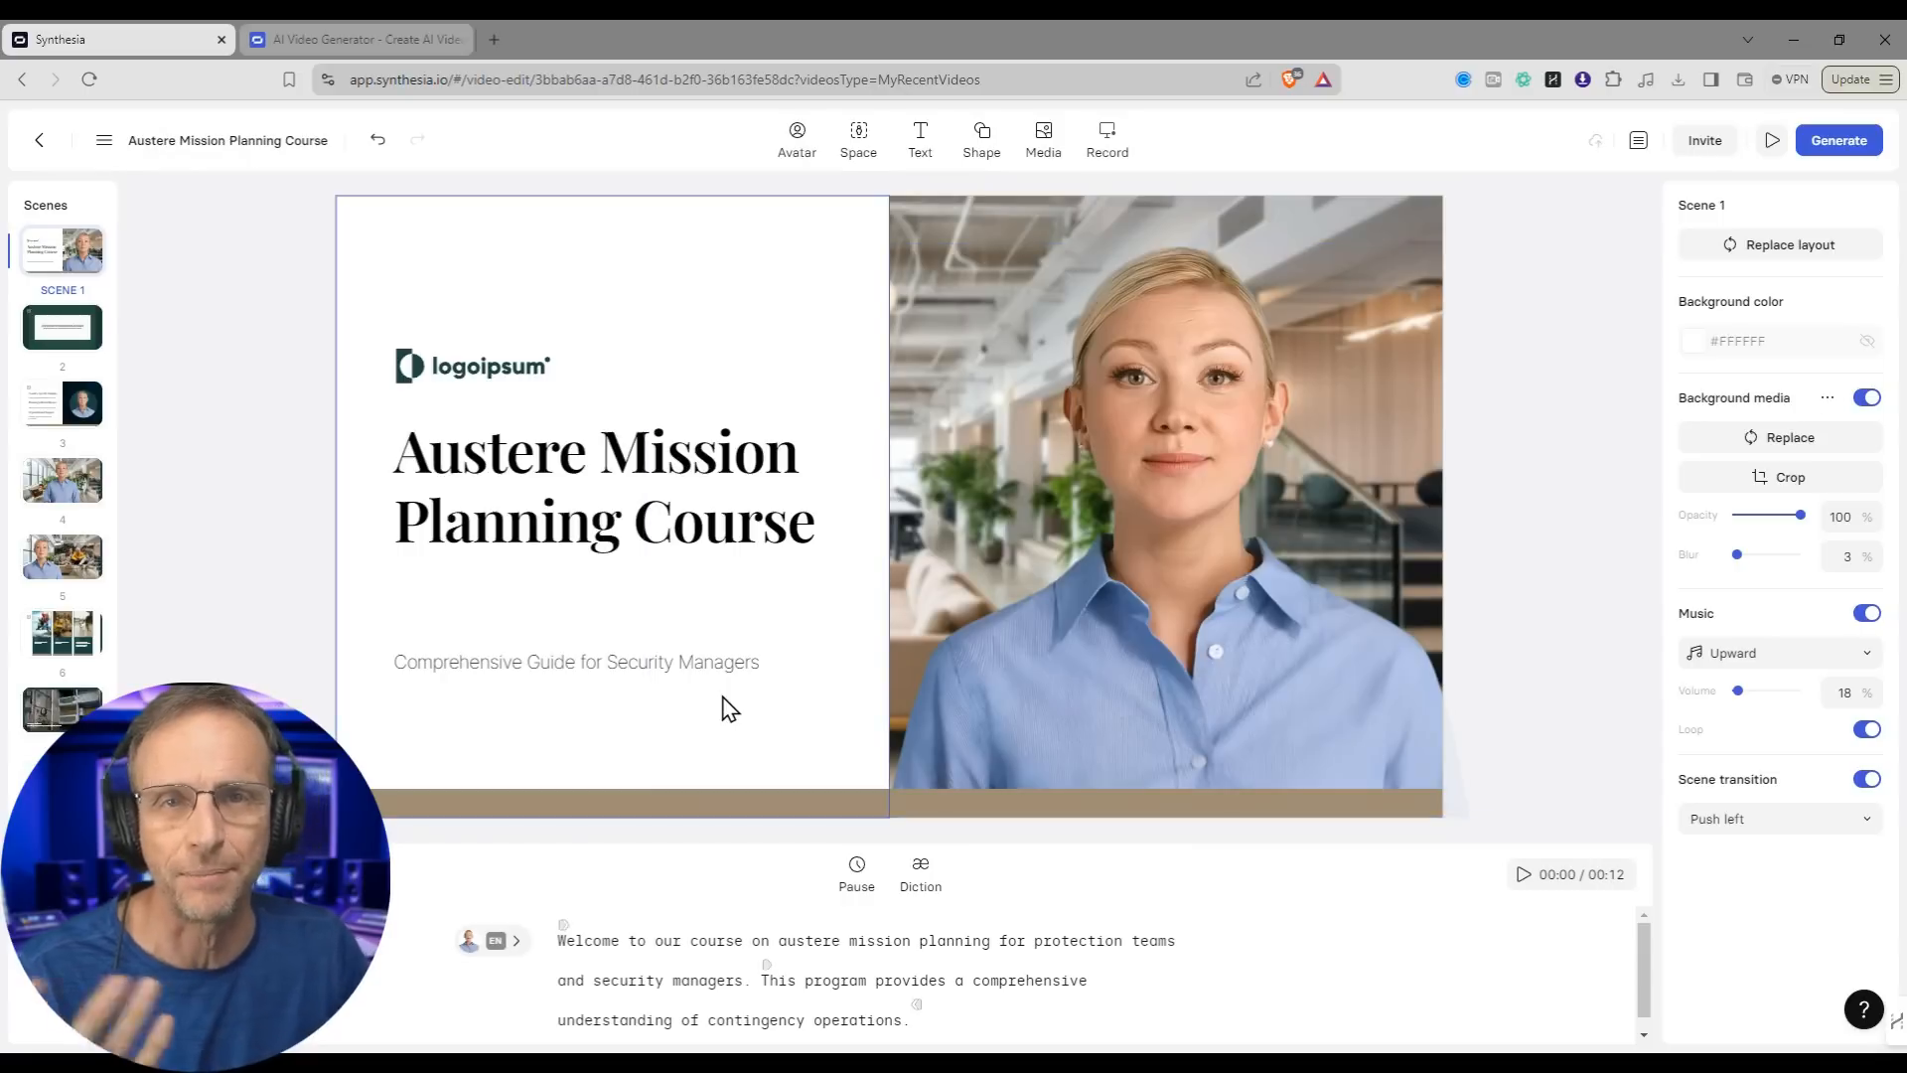
Step: Replace the scene 1 presenter with the Joshua avatar in the light blue shirt
click(1200, 461)
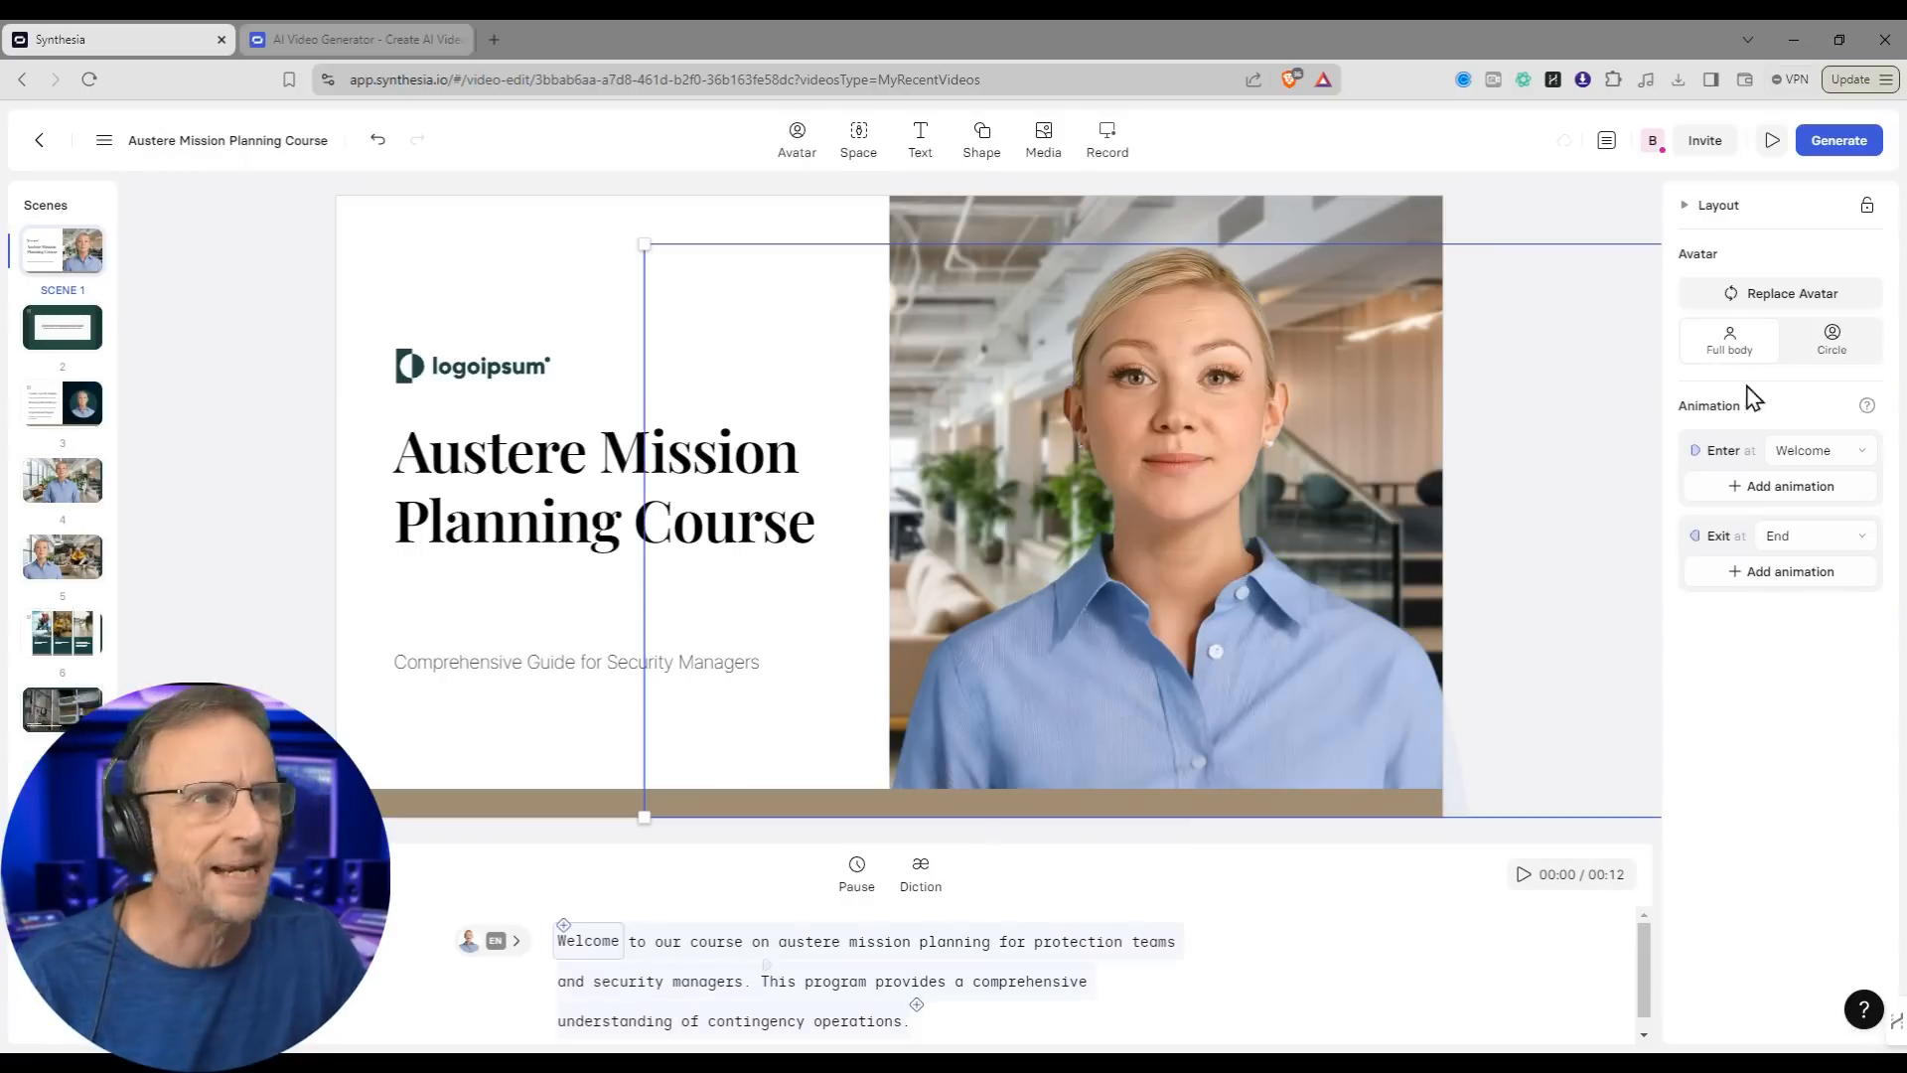
click(1772, 297)
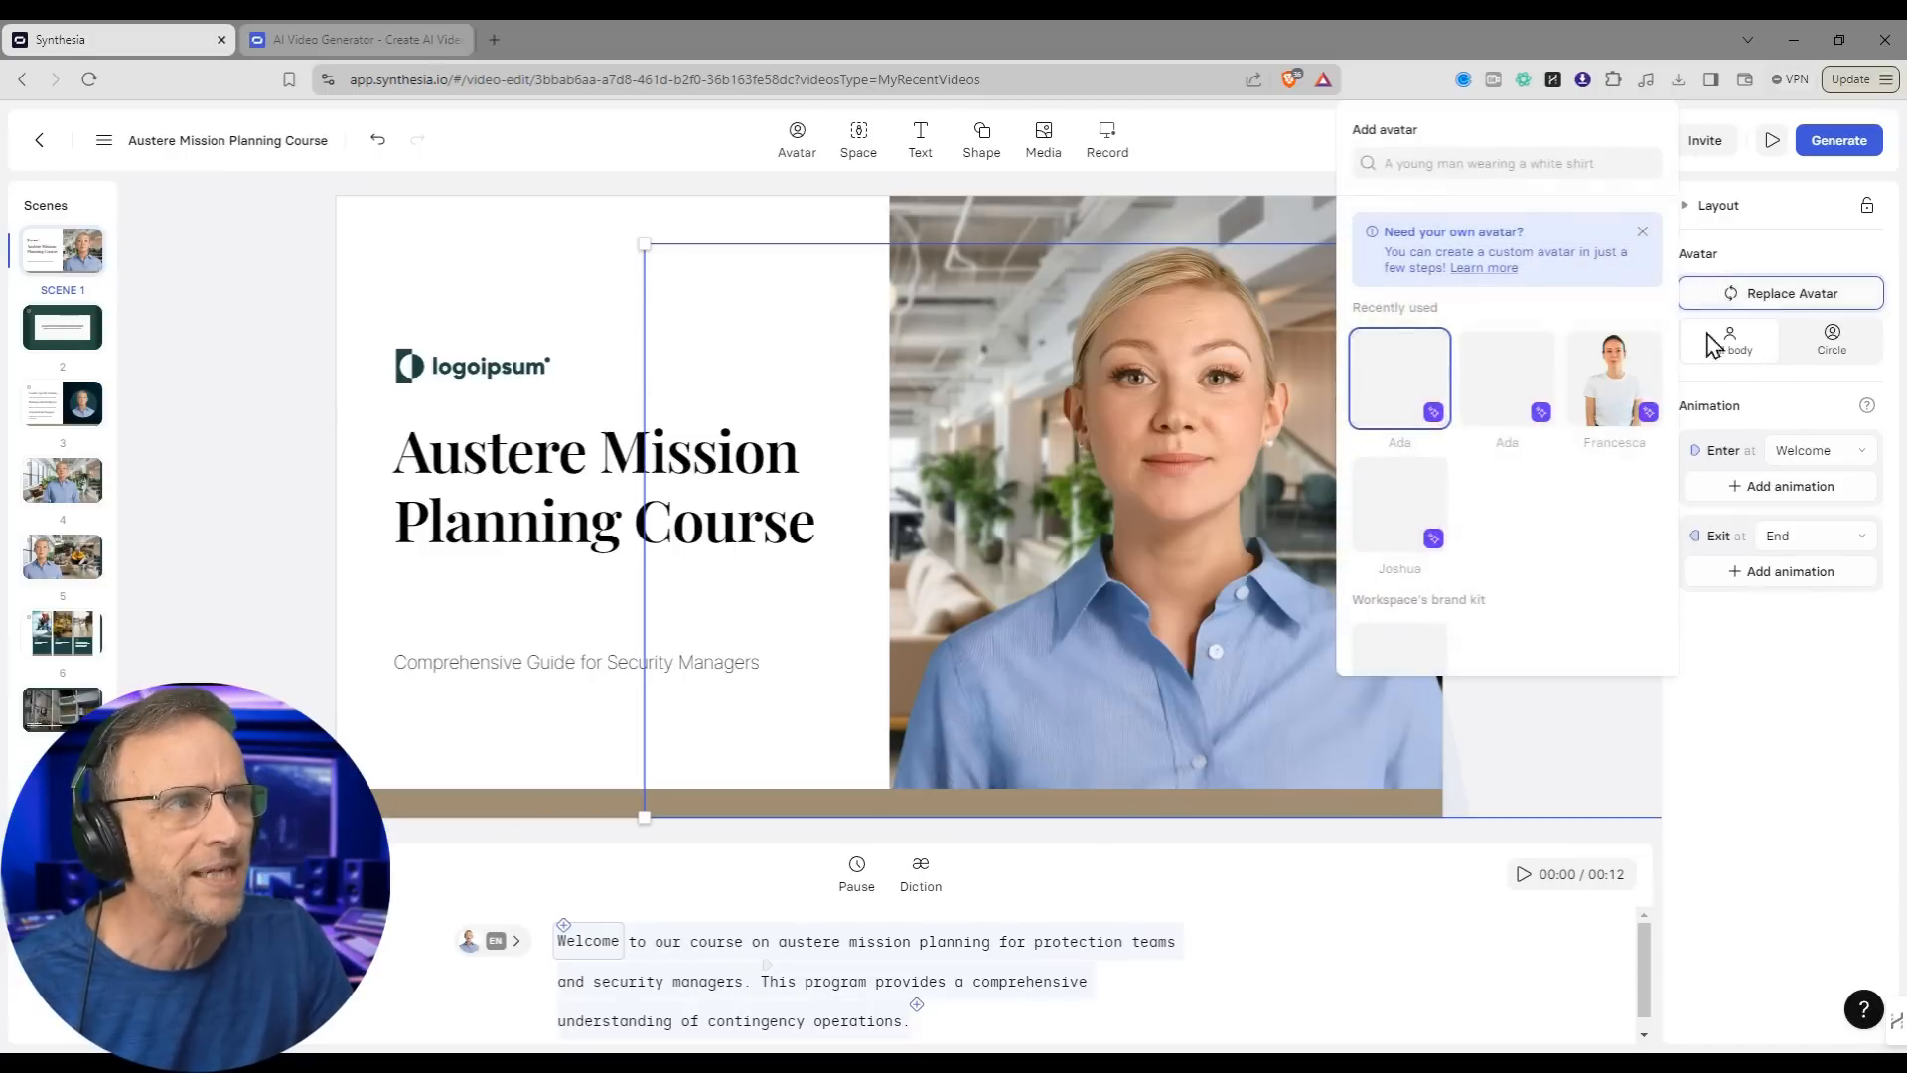
scroll(1500, 526, down, 5)
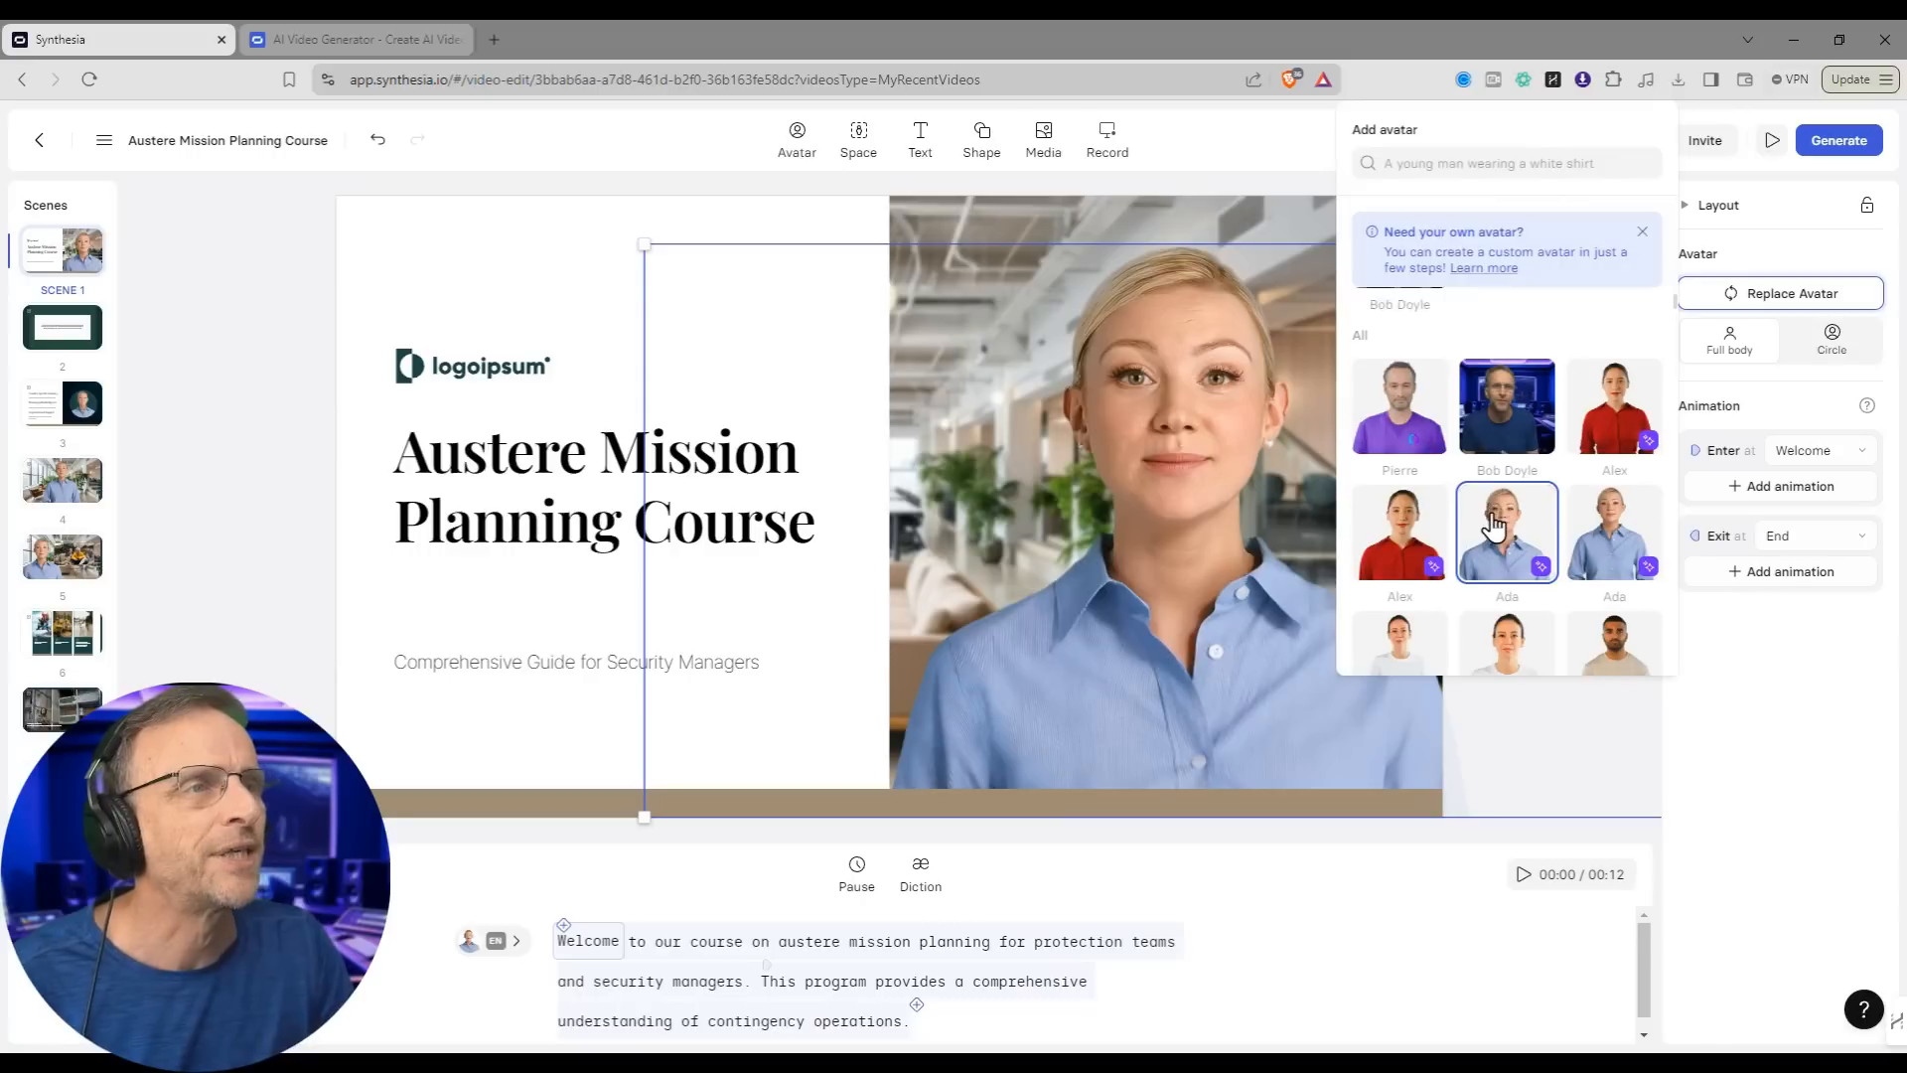
scroll(1604, 417, down, 2)
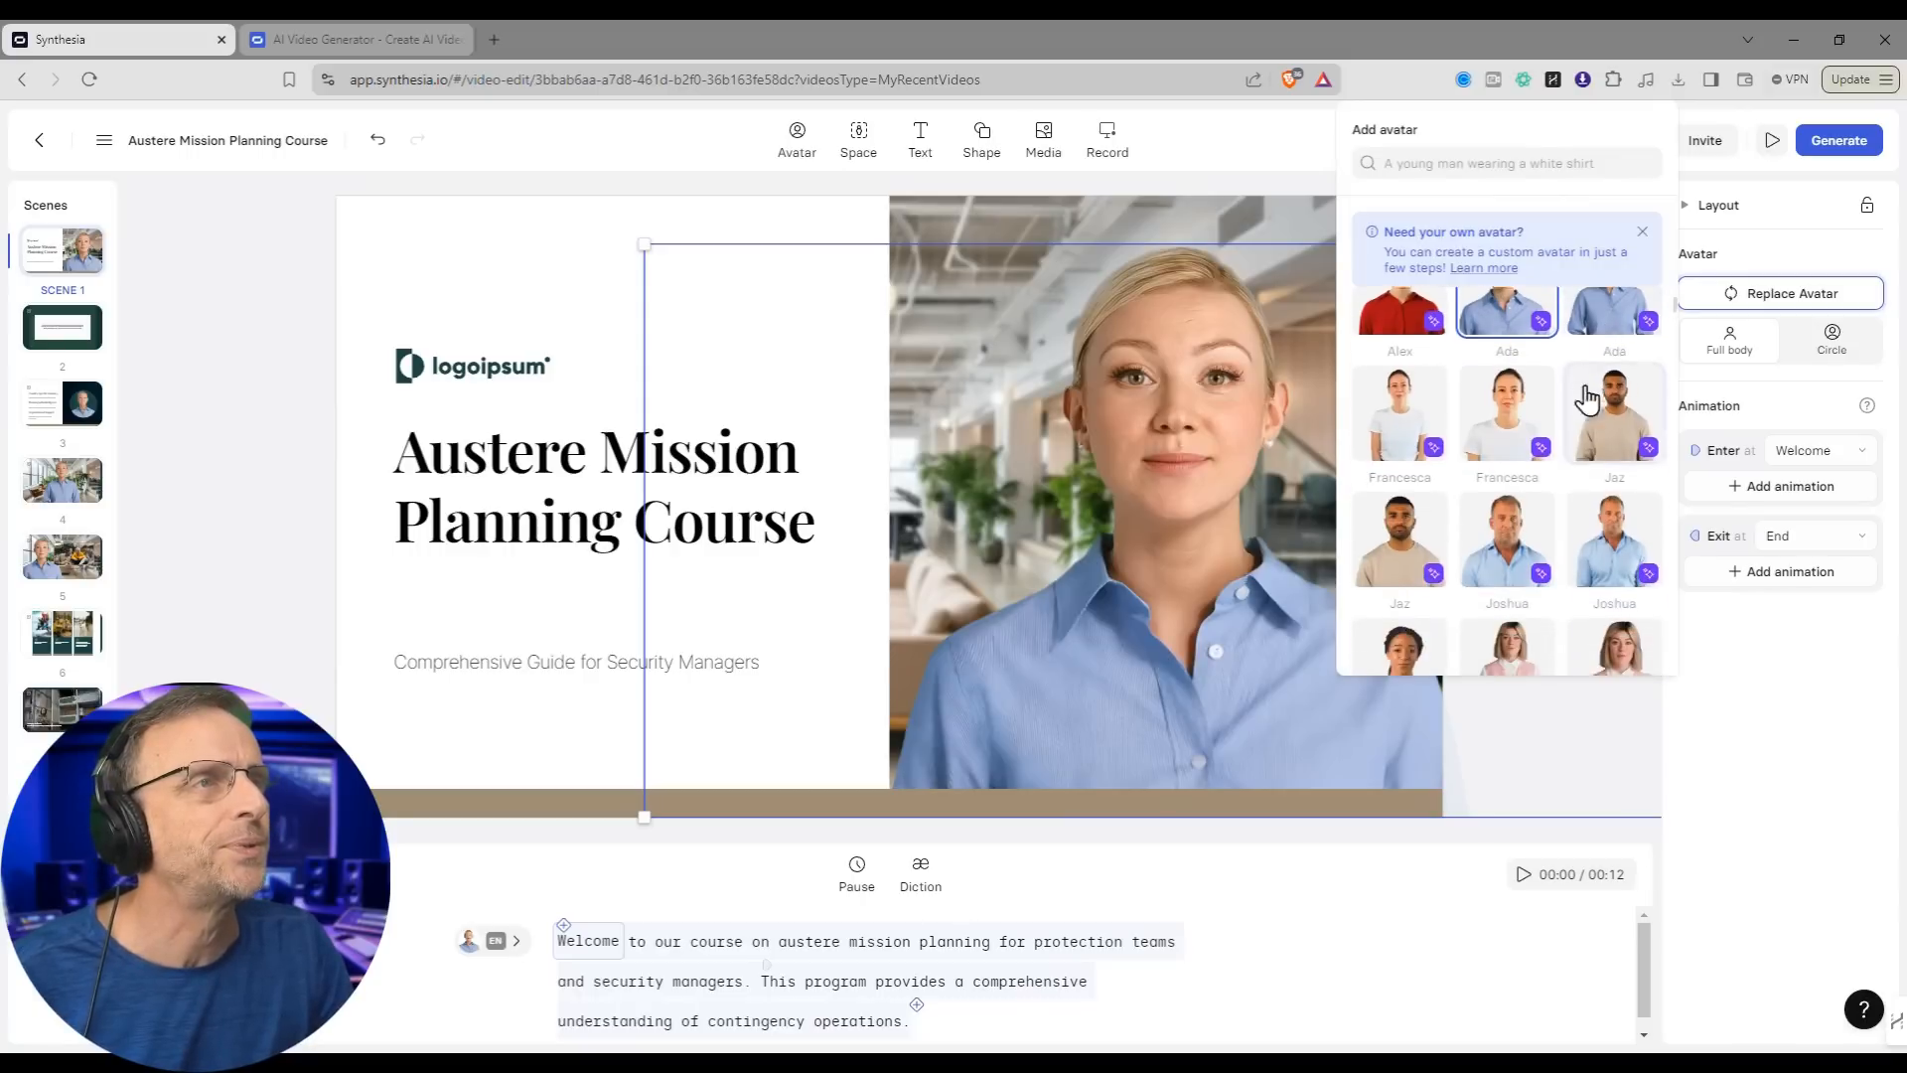
click(1508, 417)
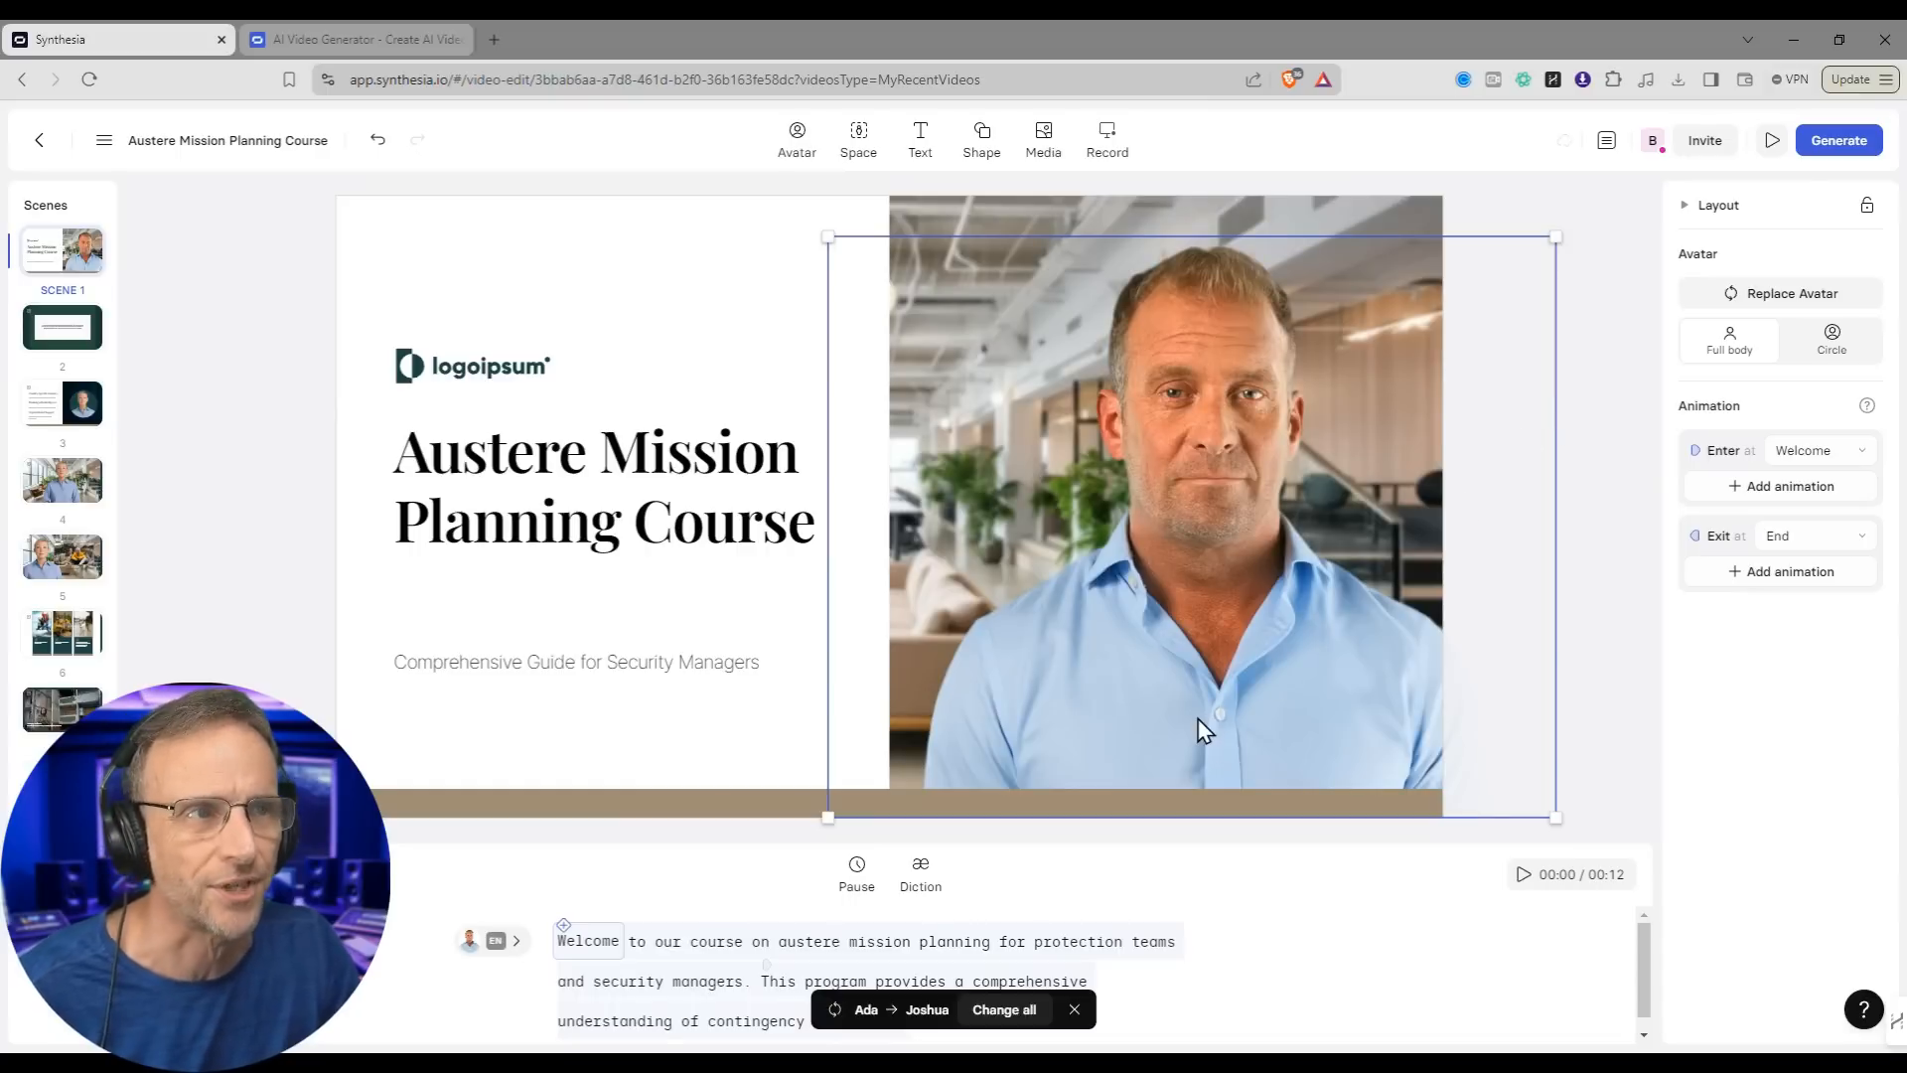
Step: Open the voice choices for the scene 1 script and listen to the Joshua - Gentle sample
click(540, 945)
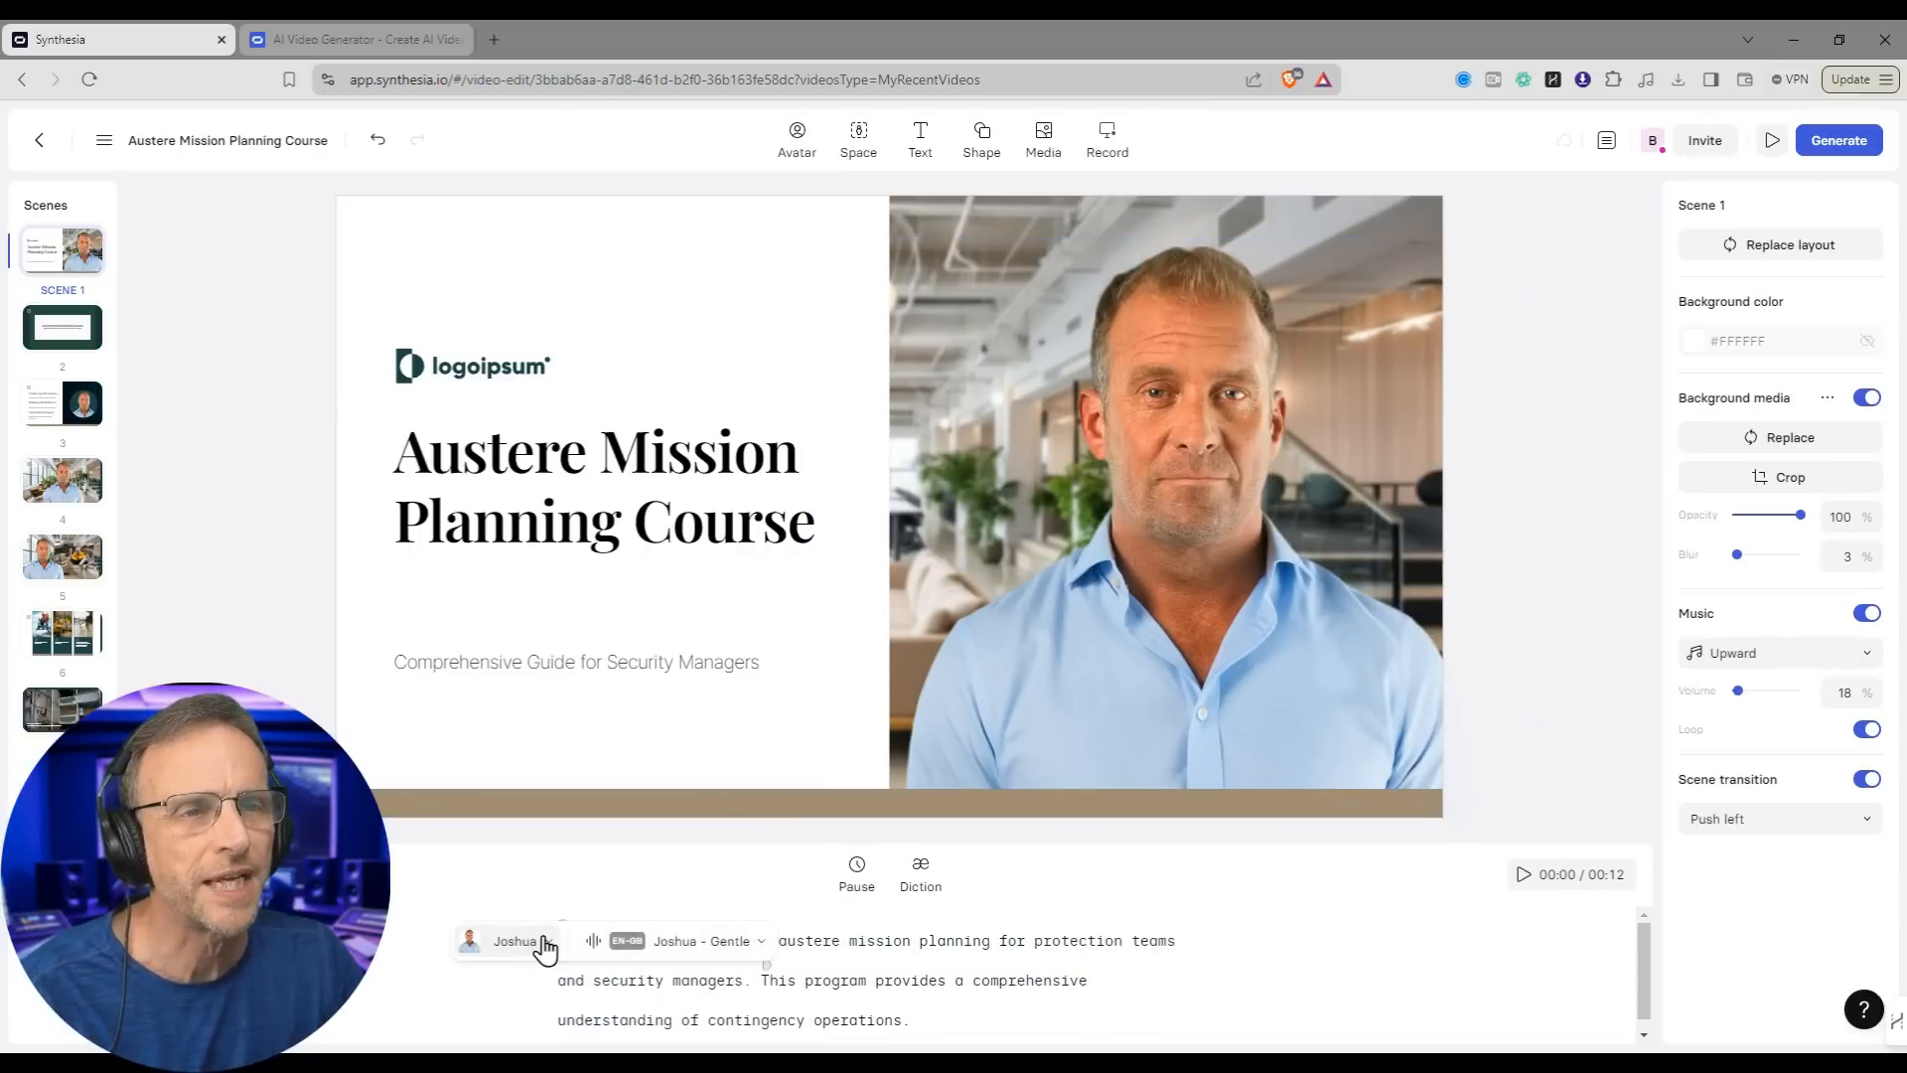
click(695, 944)
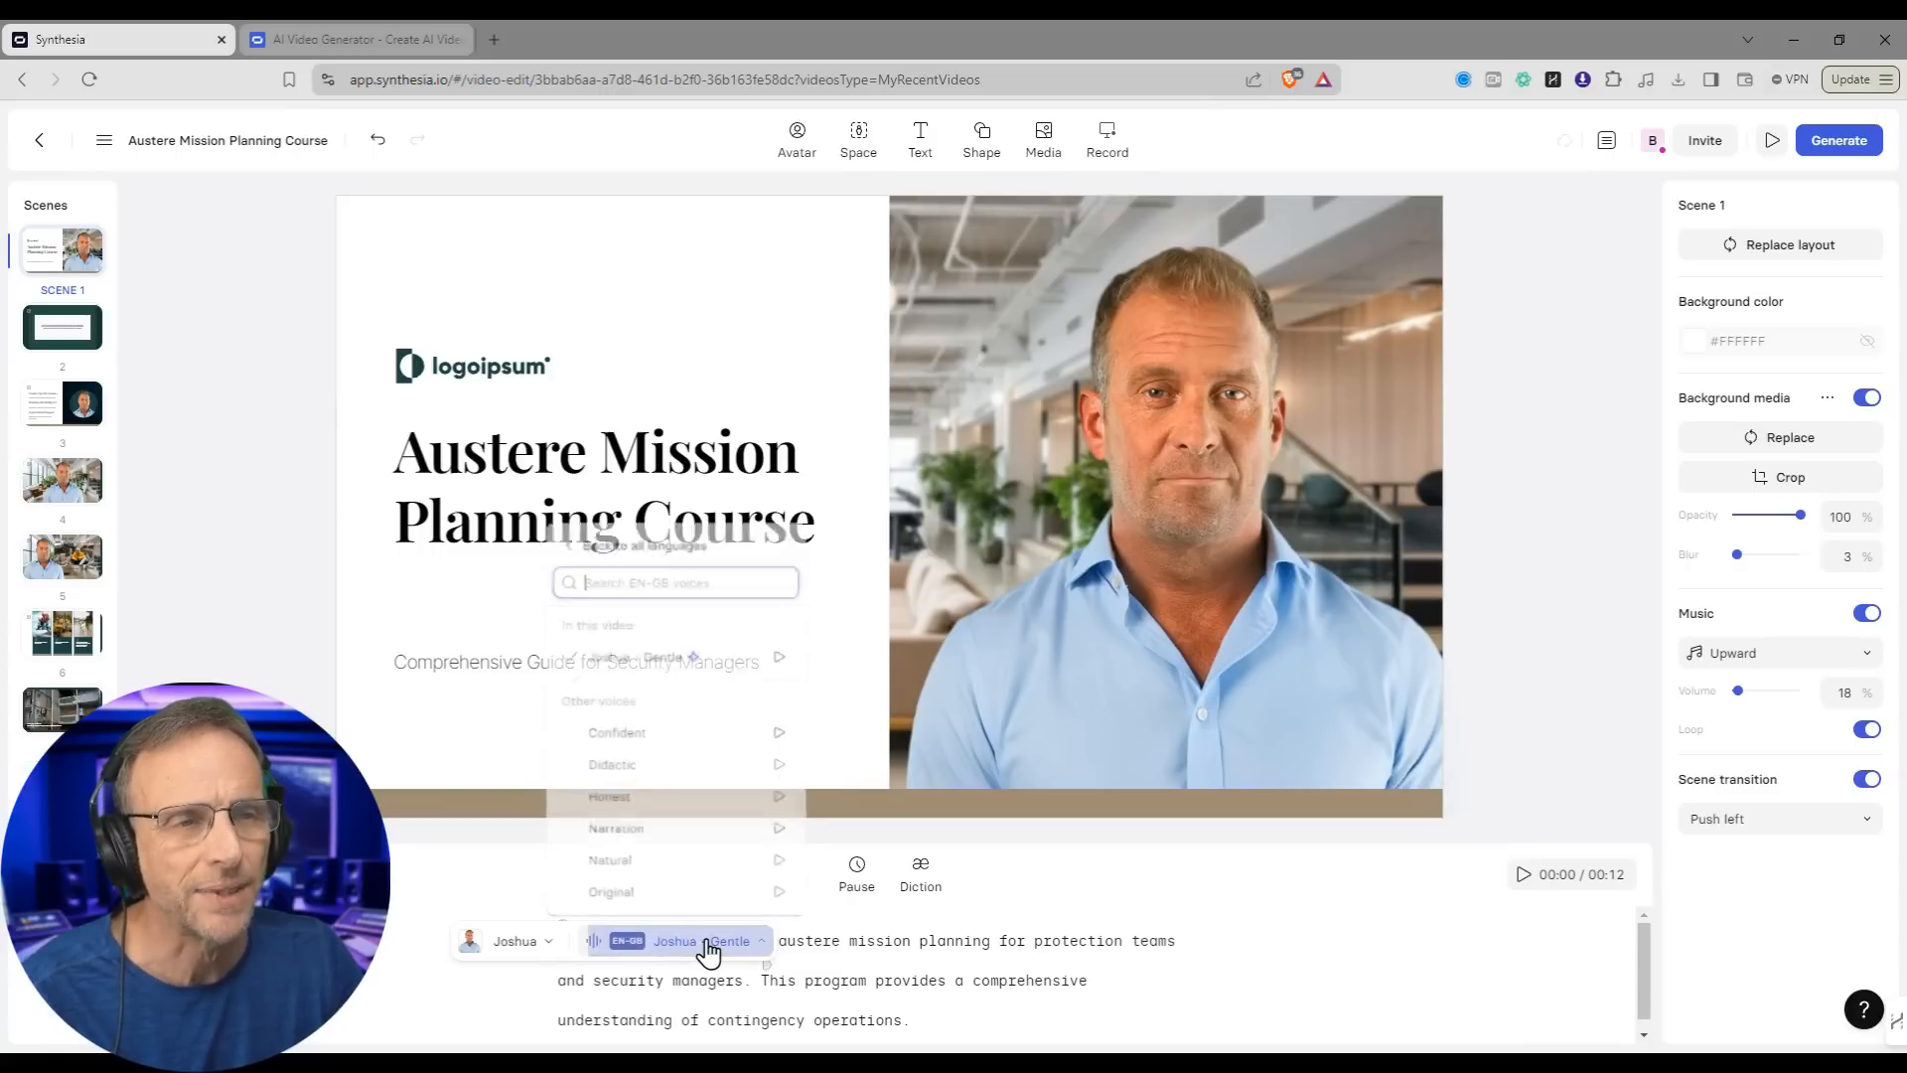
click(784, 642)
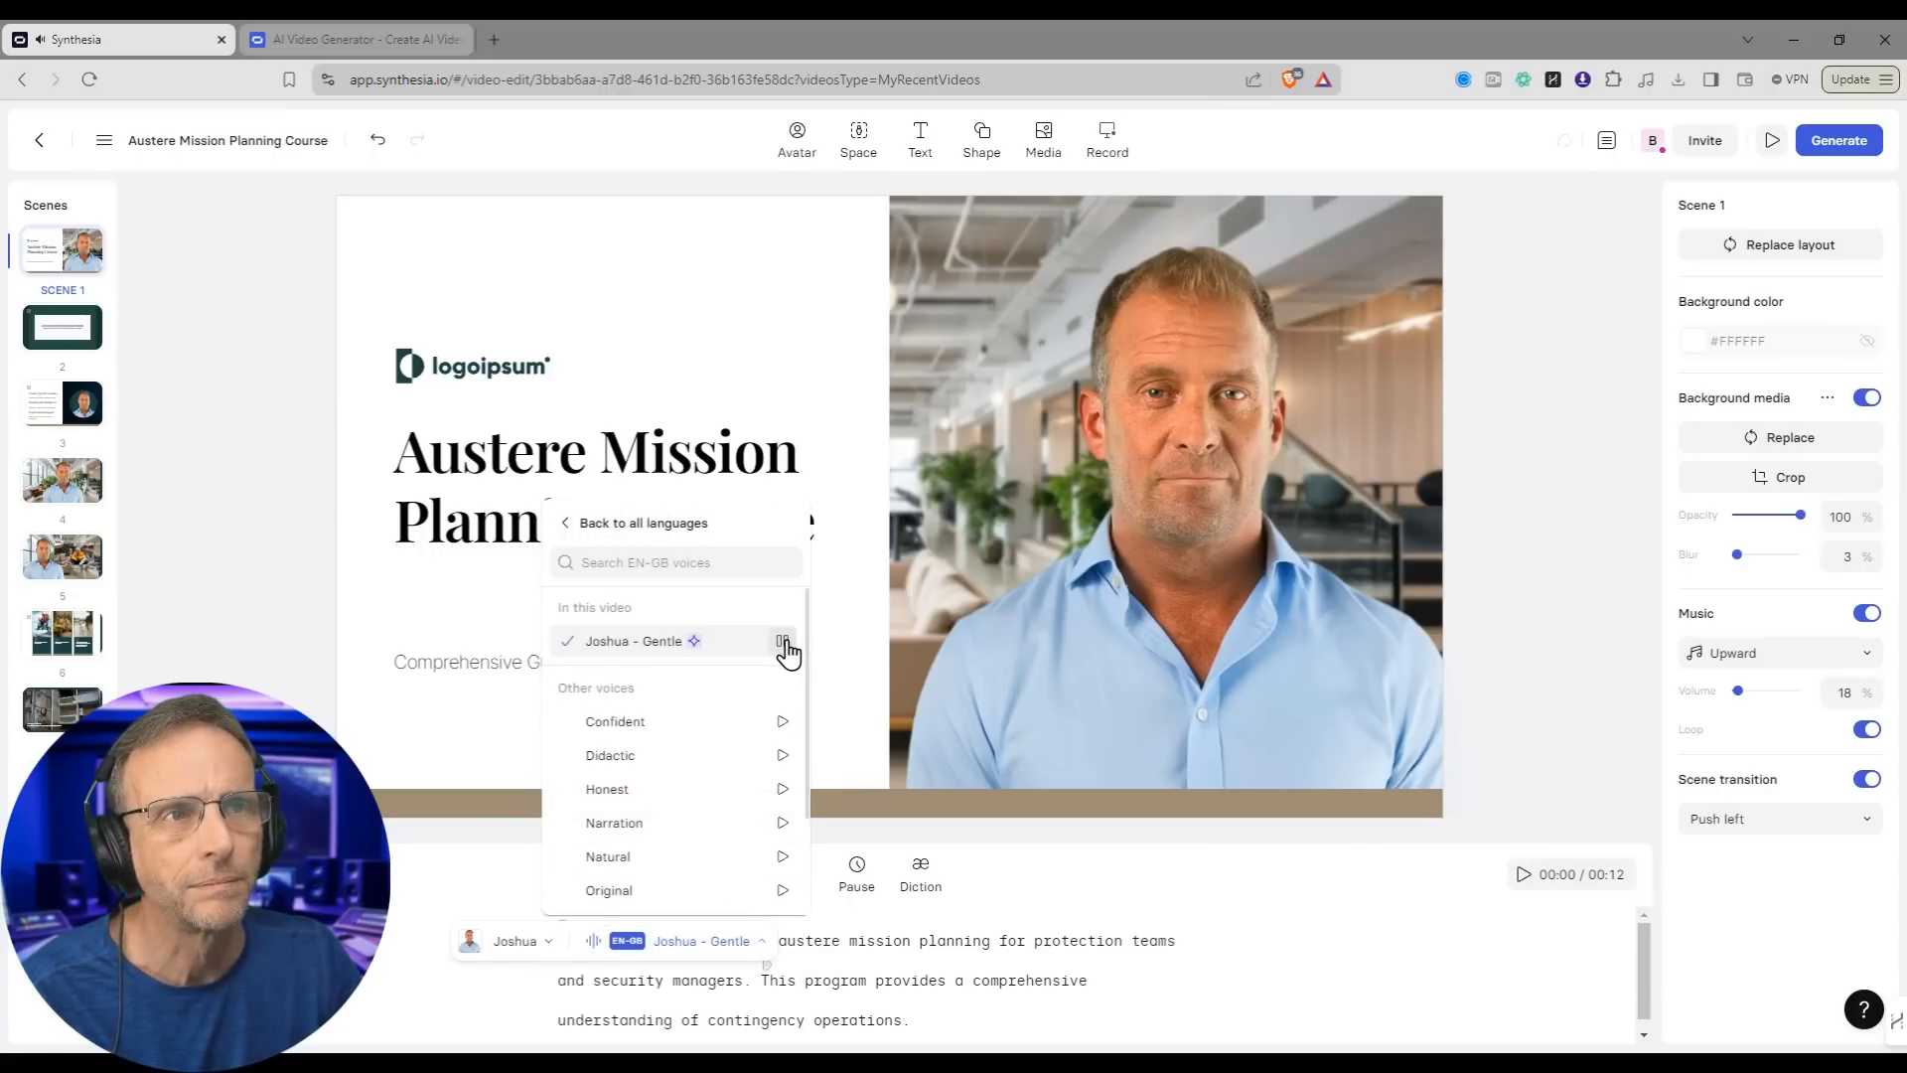
Step: Change the scene 1 script voice to Booming in English (United States)
click(574, 526)
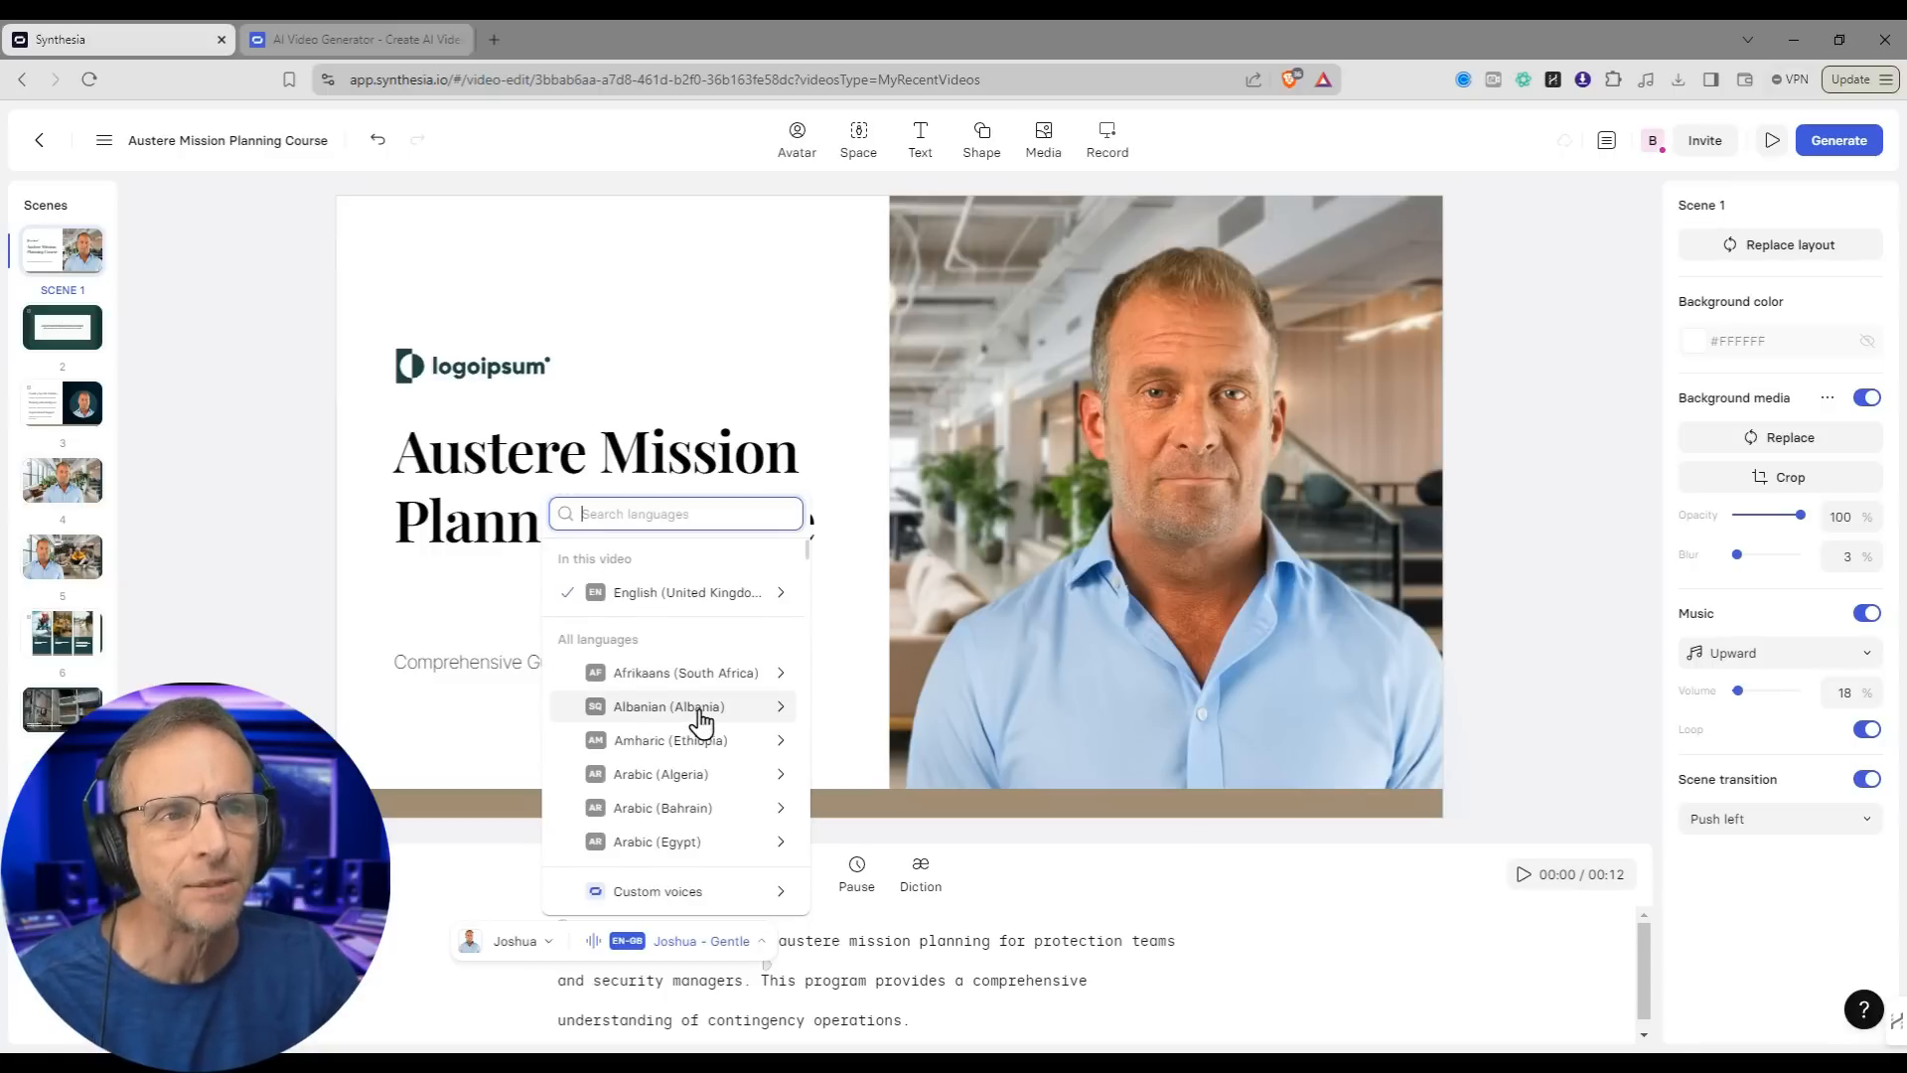
scroll(699, 735, down, 15)
scroll(699, 740, up, 3)
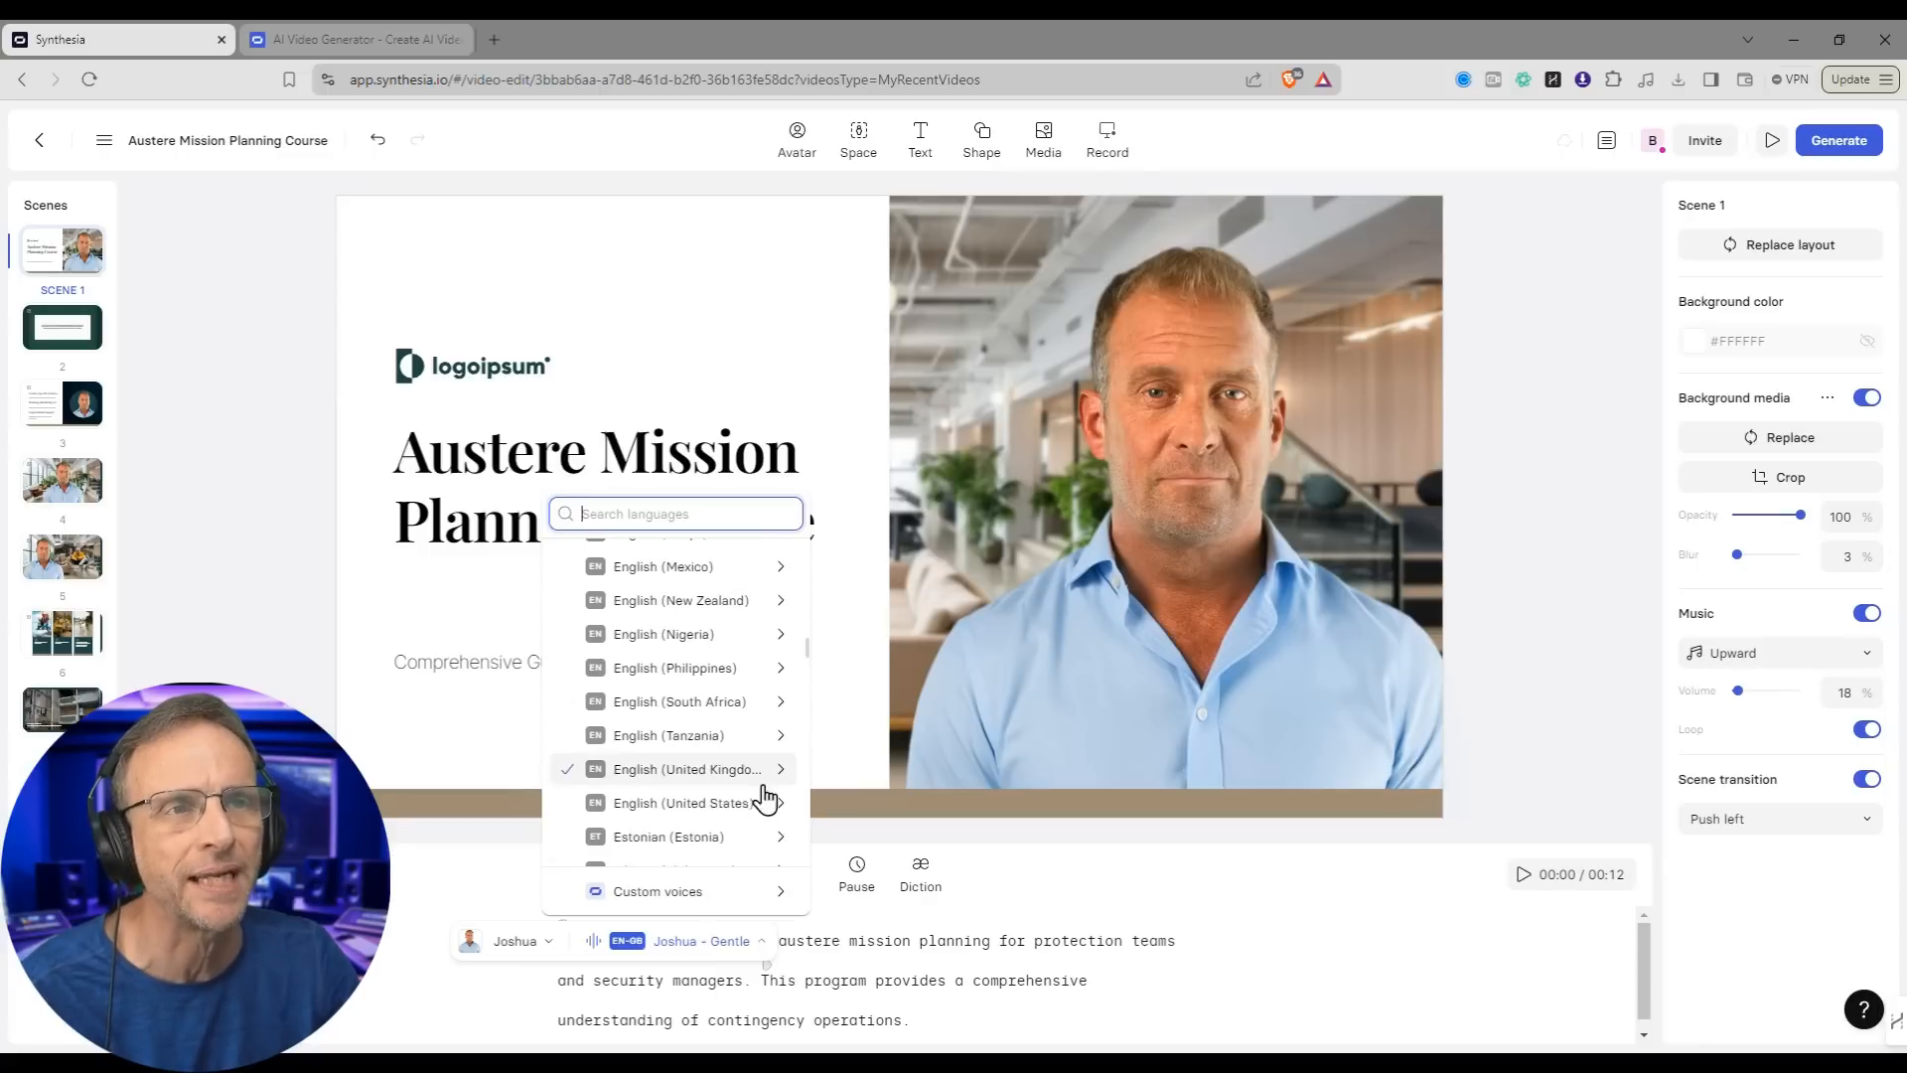
scroll(728, 659, down, 3)
scroll(696, 655, up, 1)
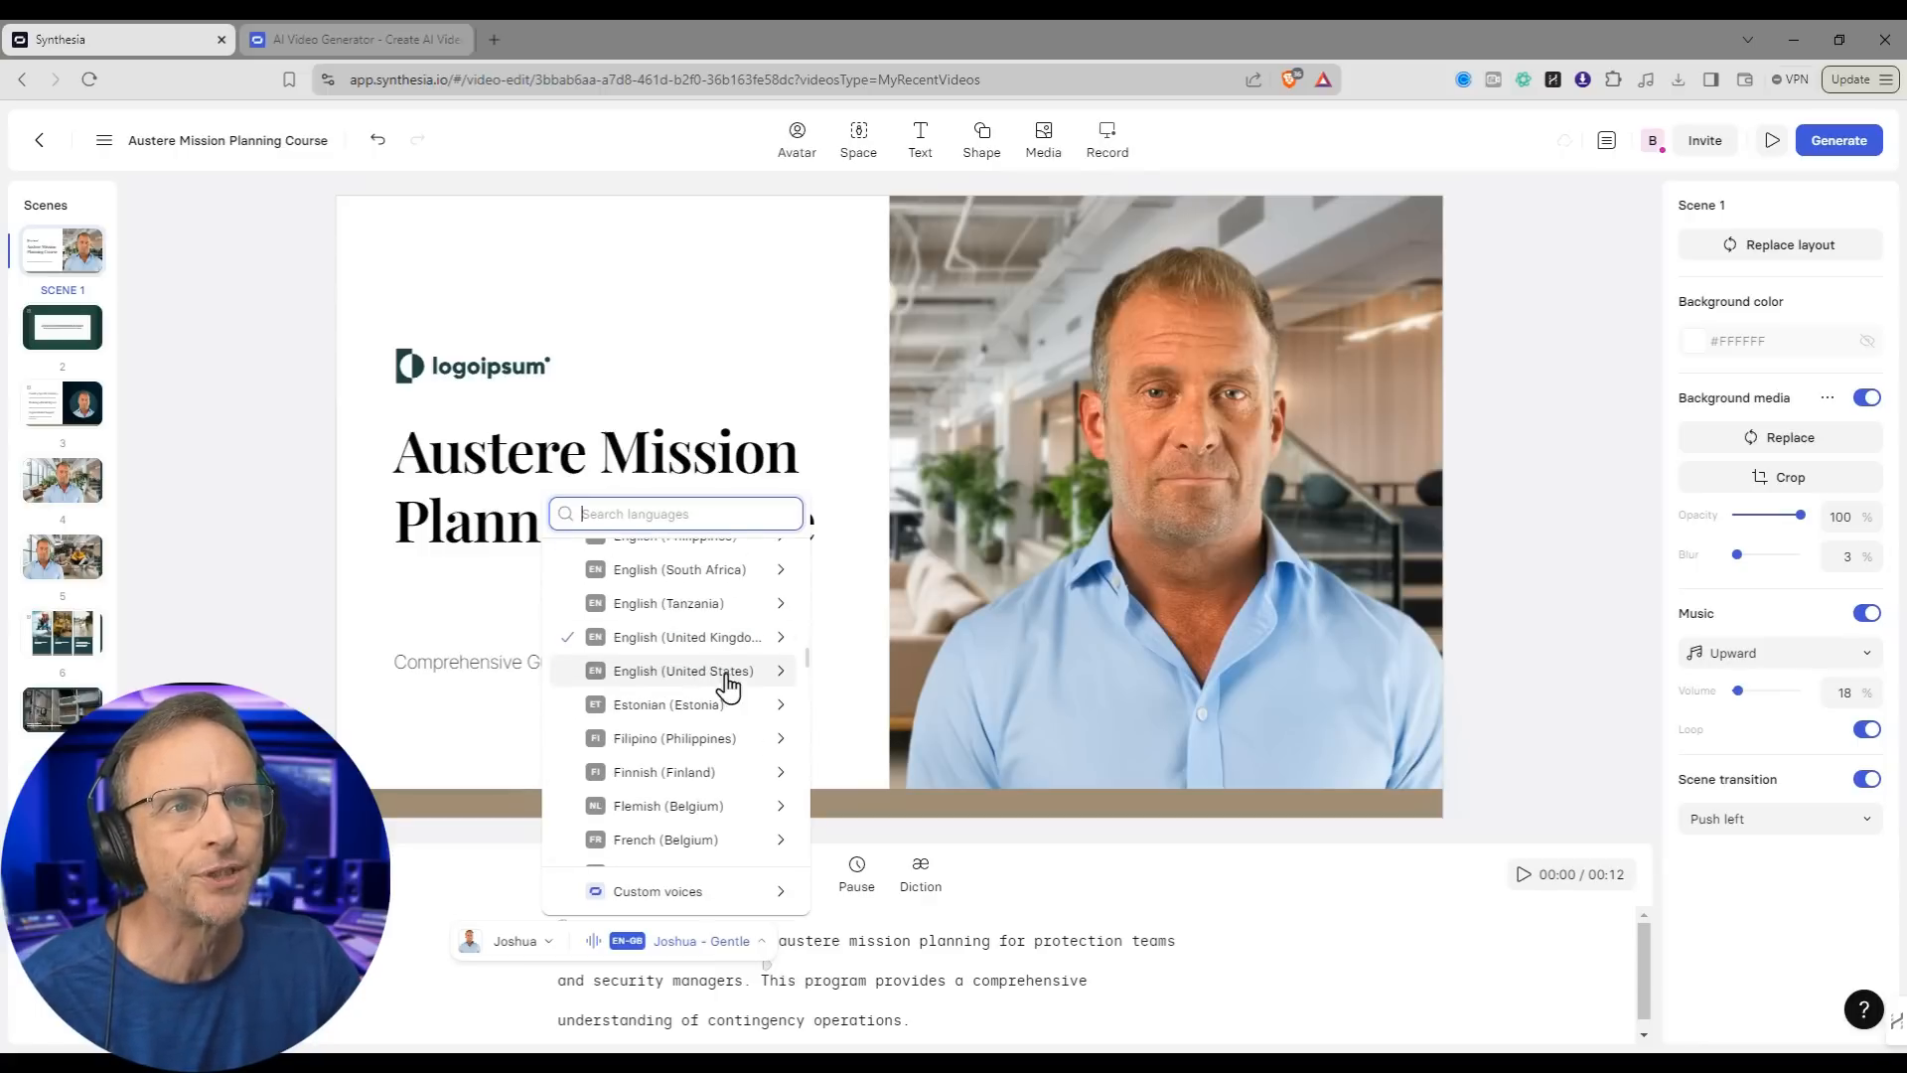
click(711, 675)
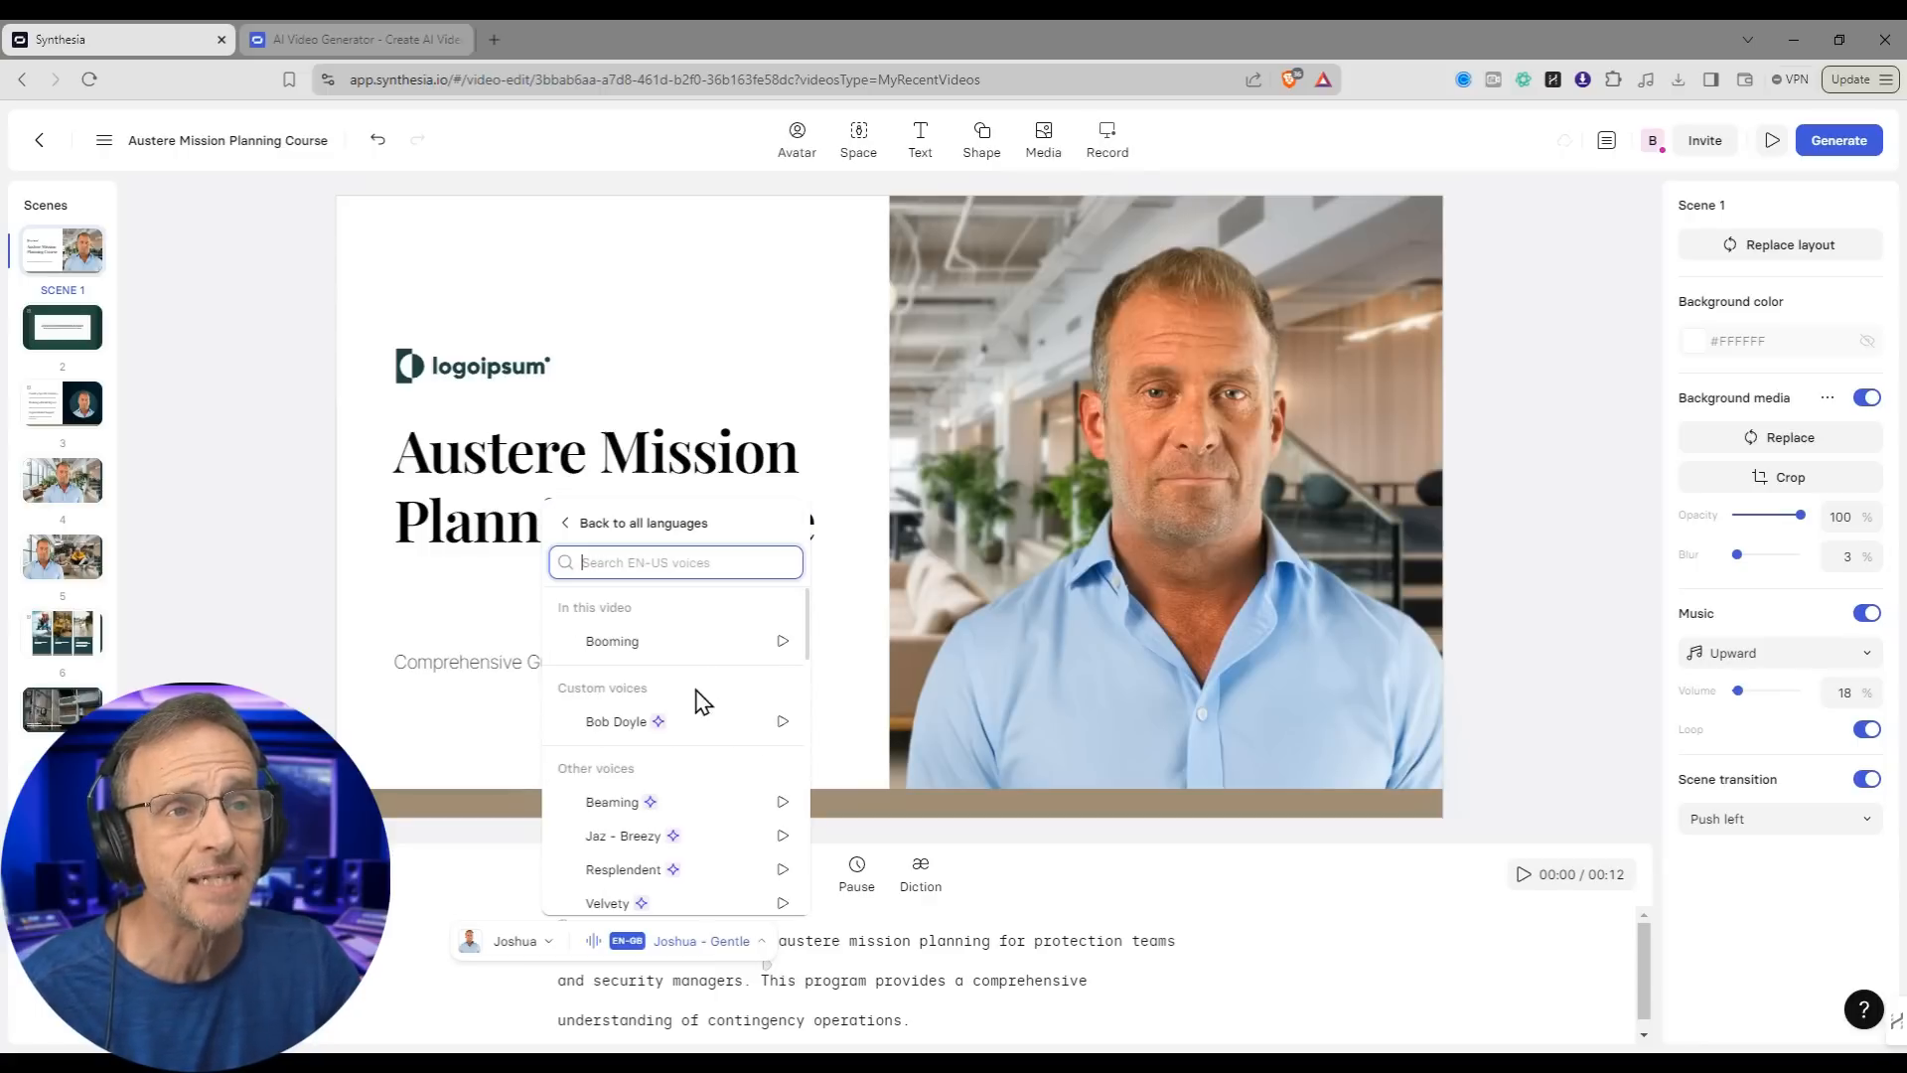
scroll(696, 711, down, 1)
scroll(676, 795, down, 5)
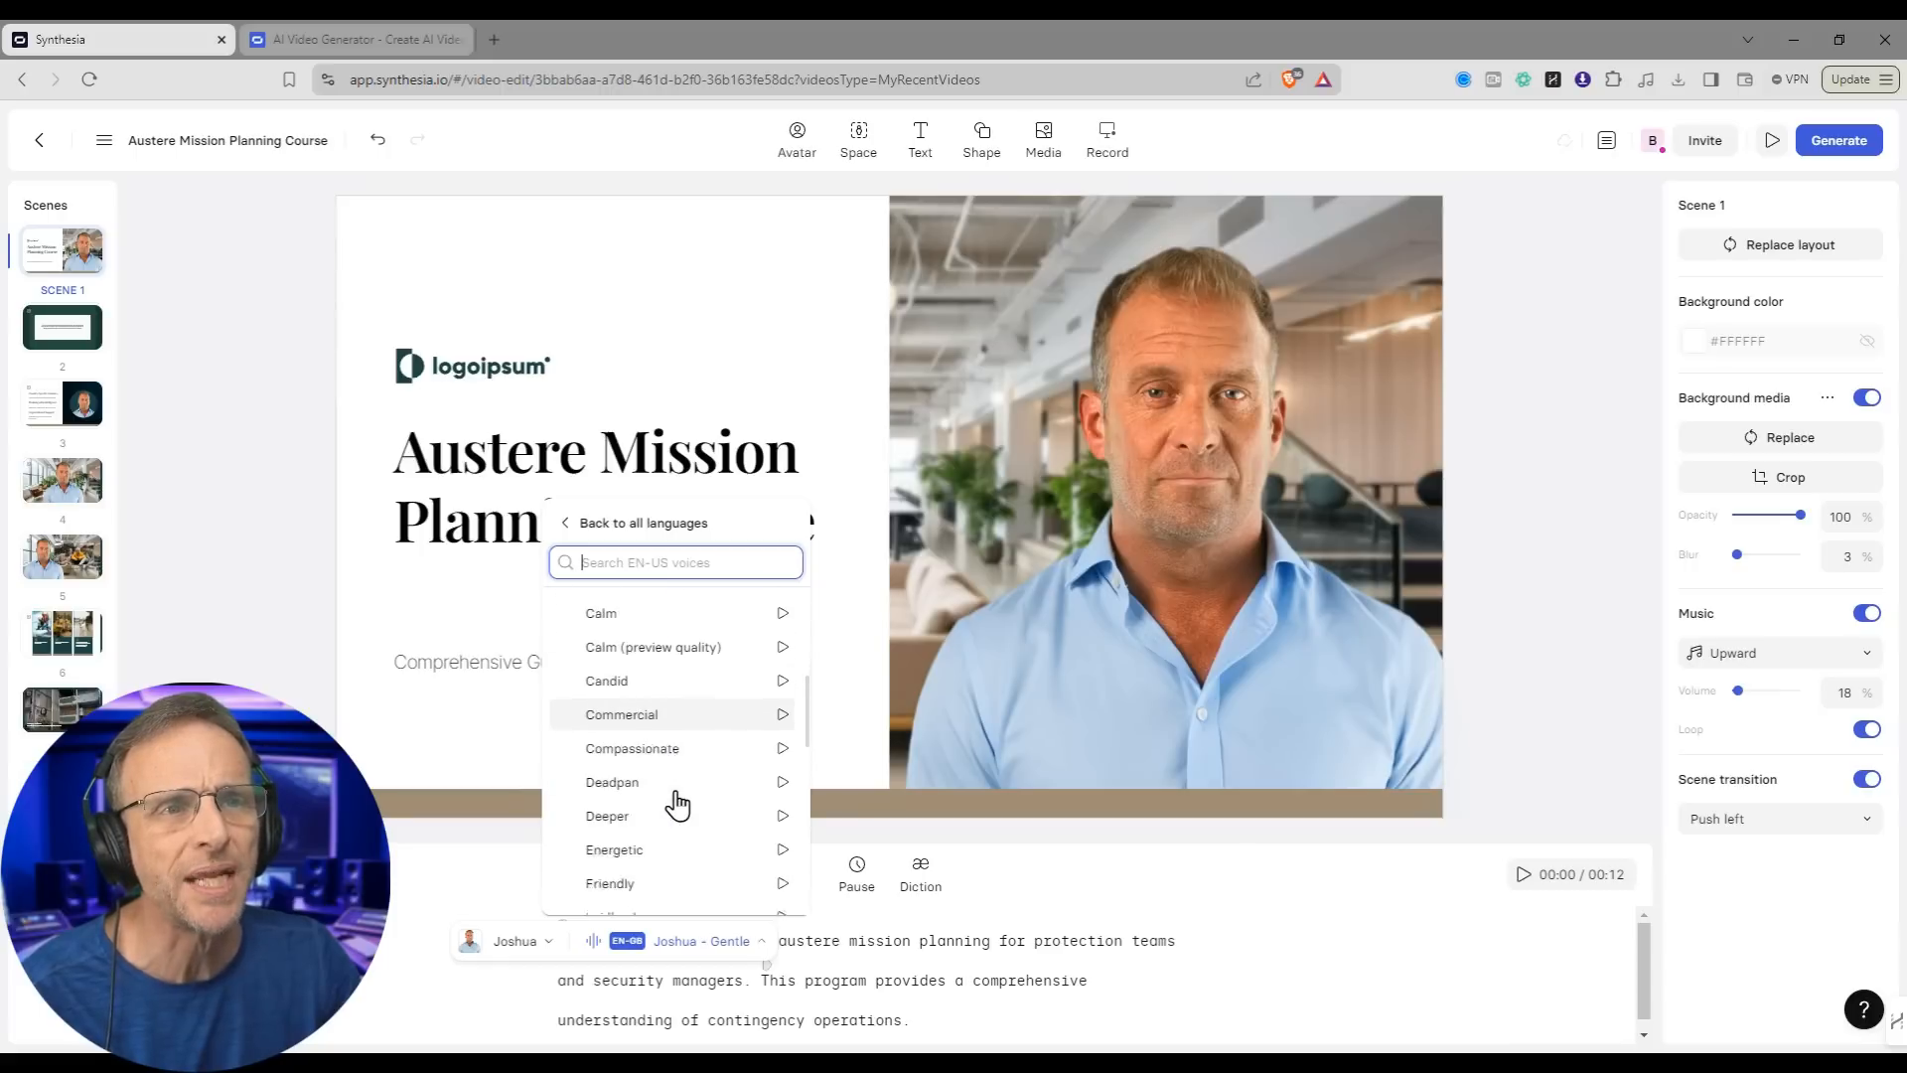
scroll(681, 799, up, 6)
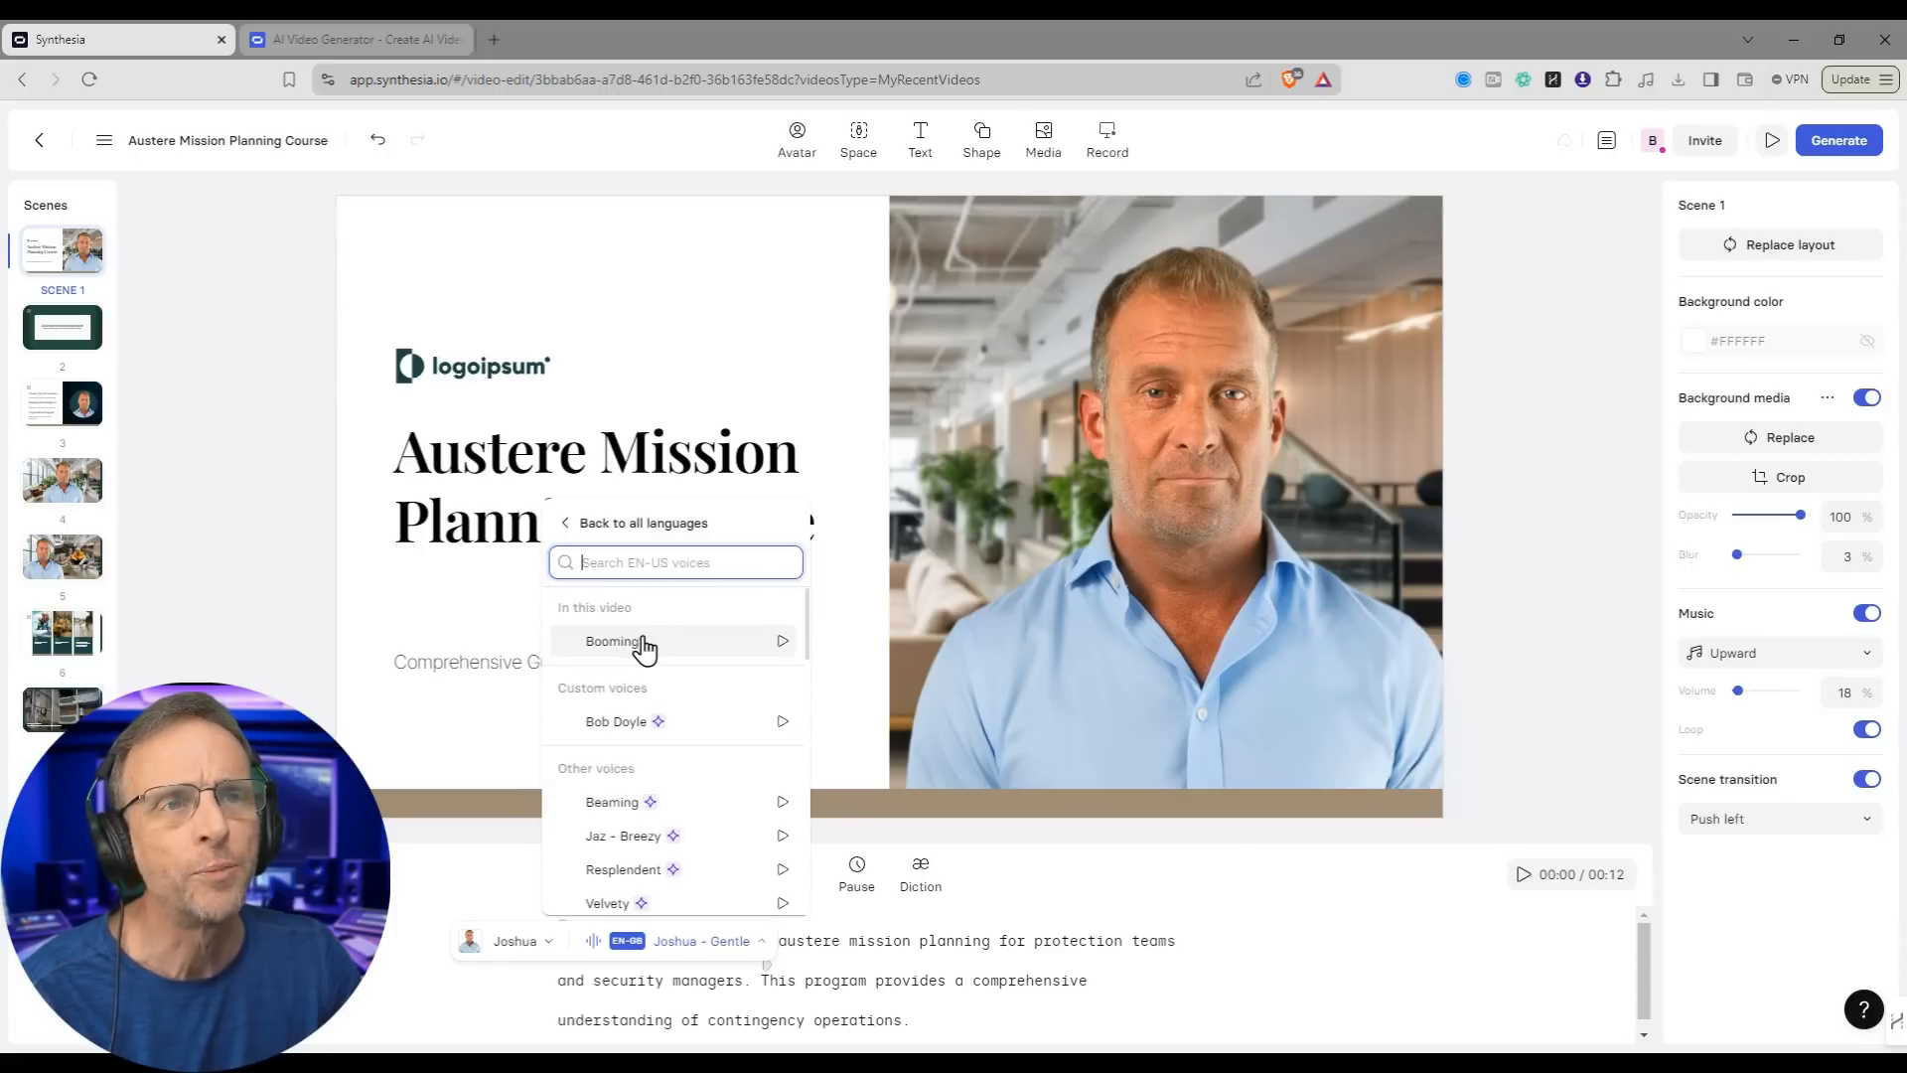
click(633, 644)
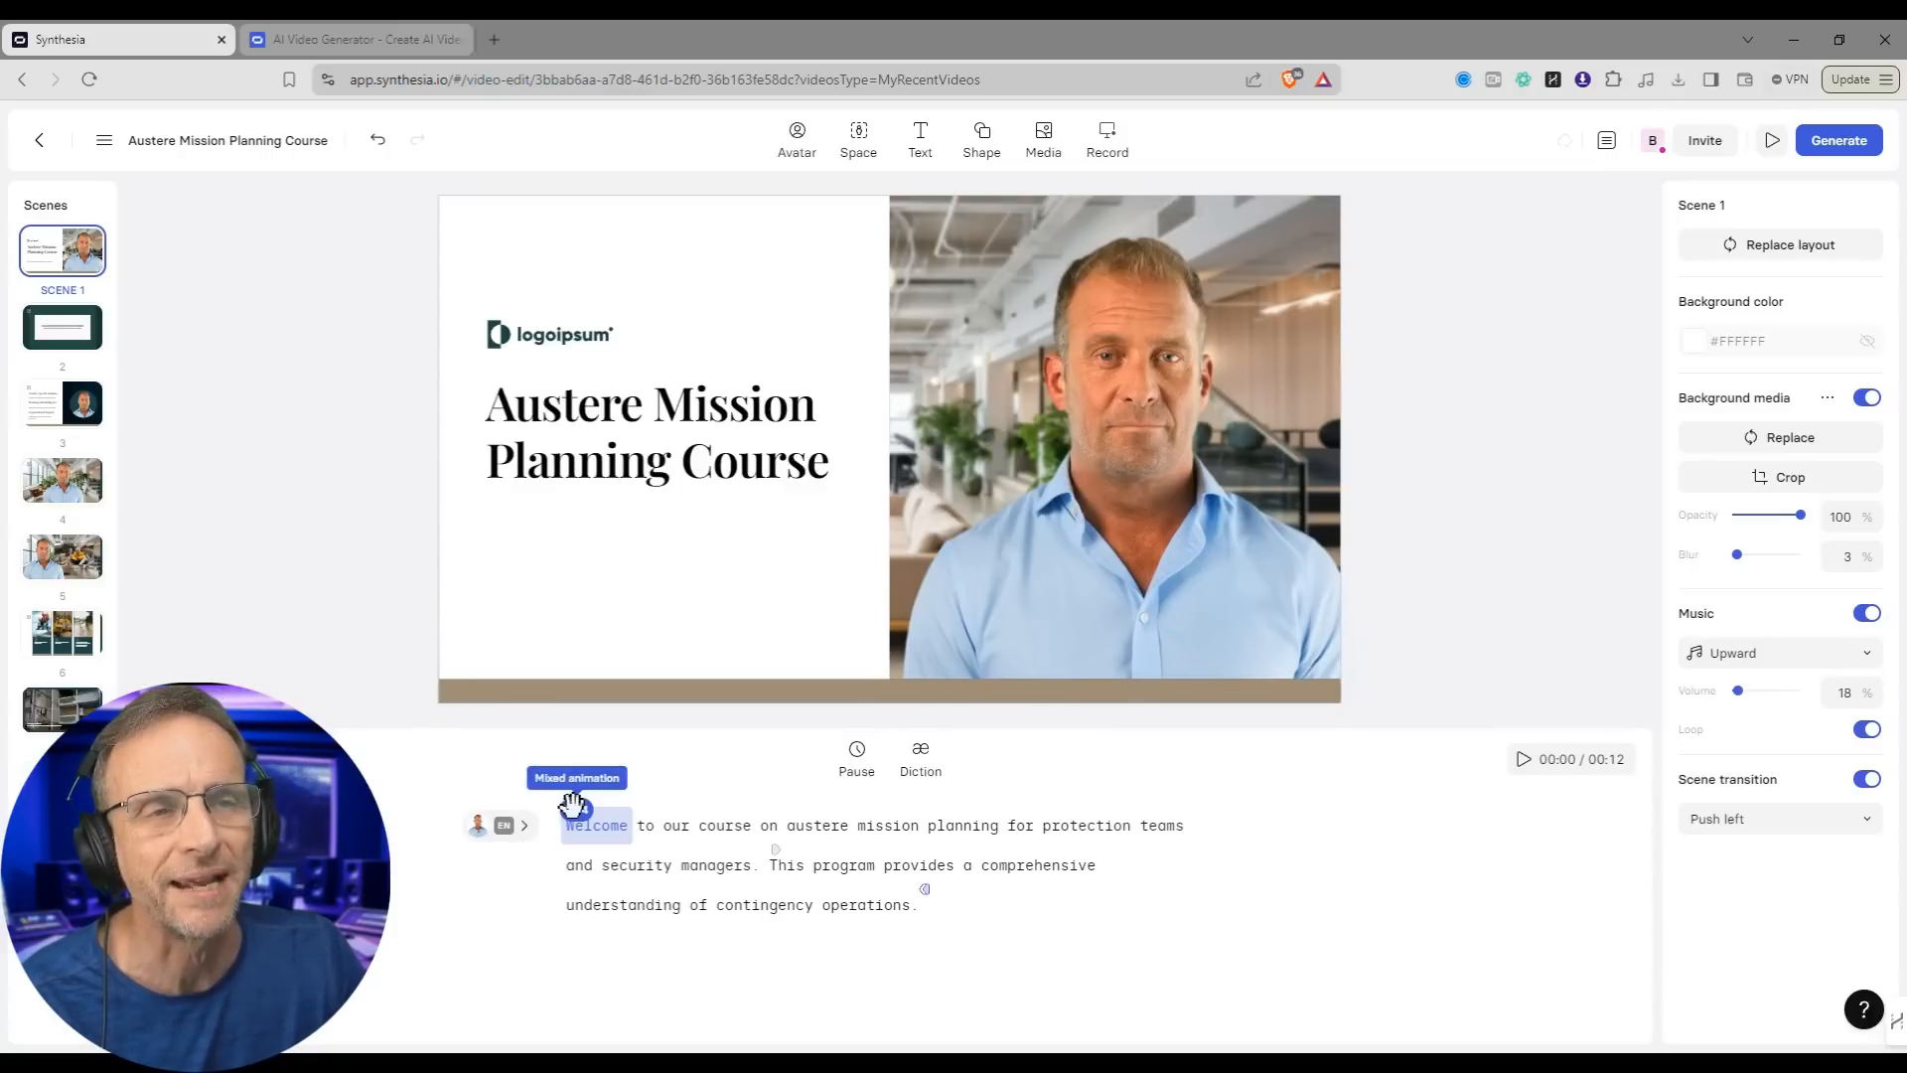
Step: Examine the scene 1 entrance and exit animations attached to "Welcome", "This" and the end of the script
click(573, 803)
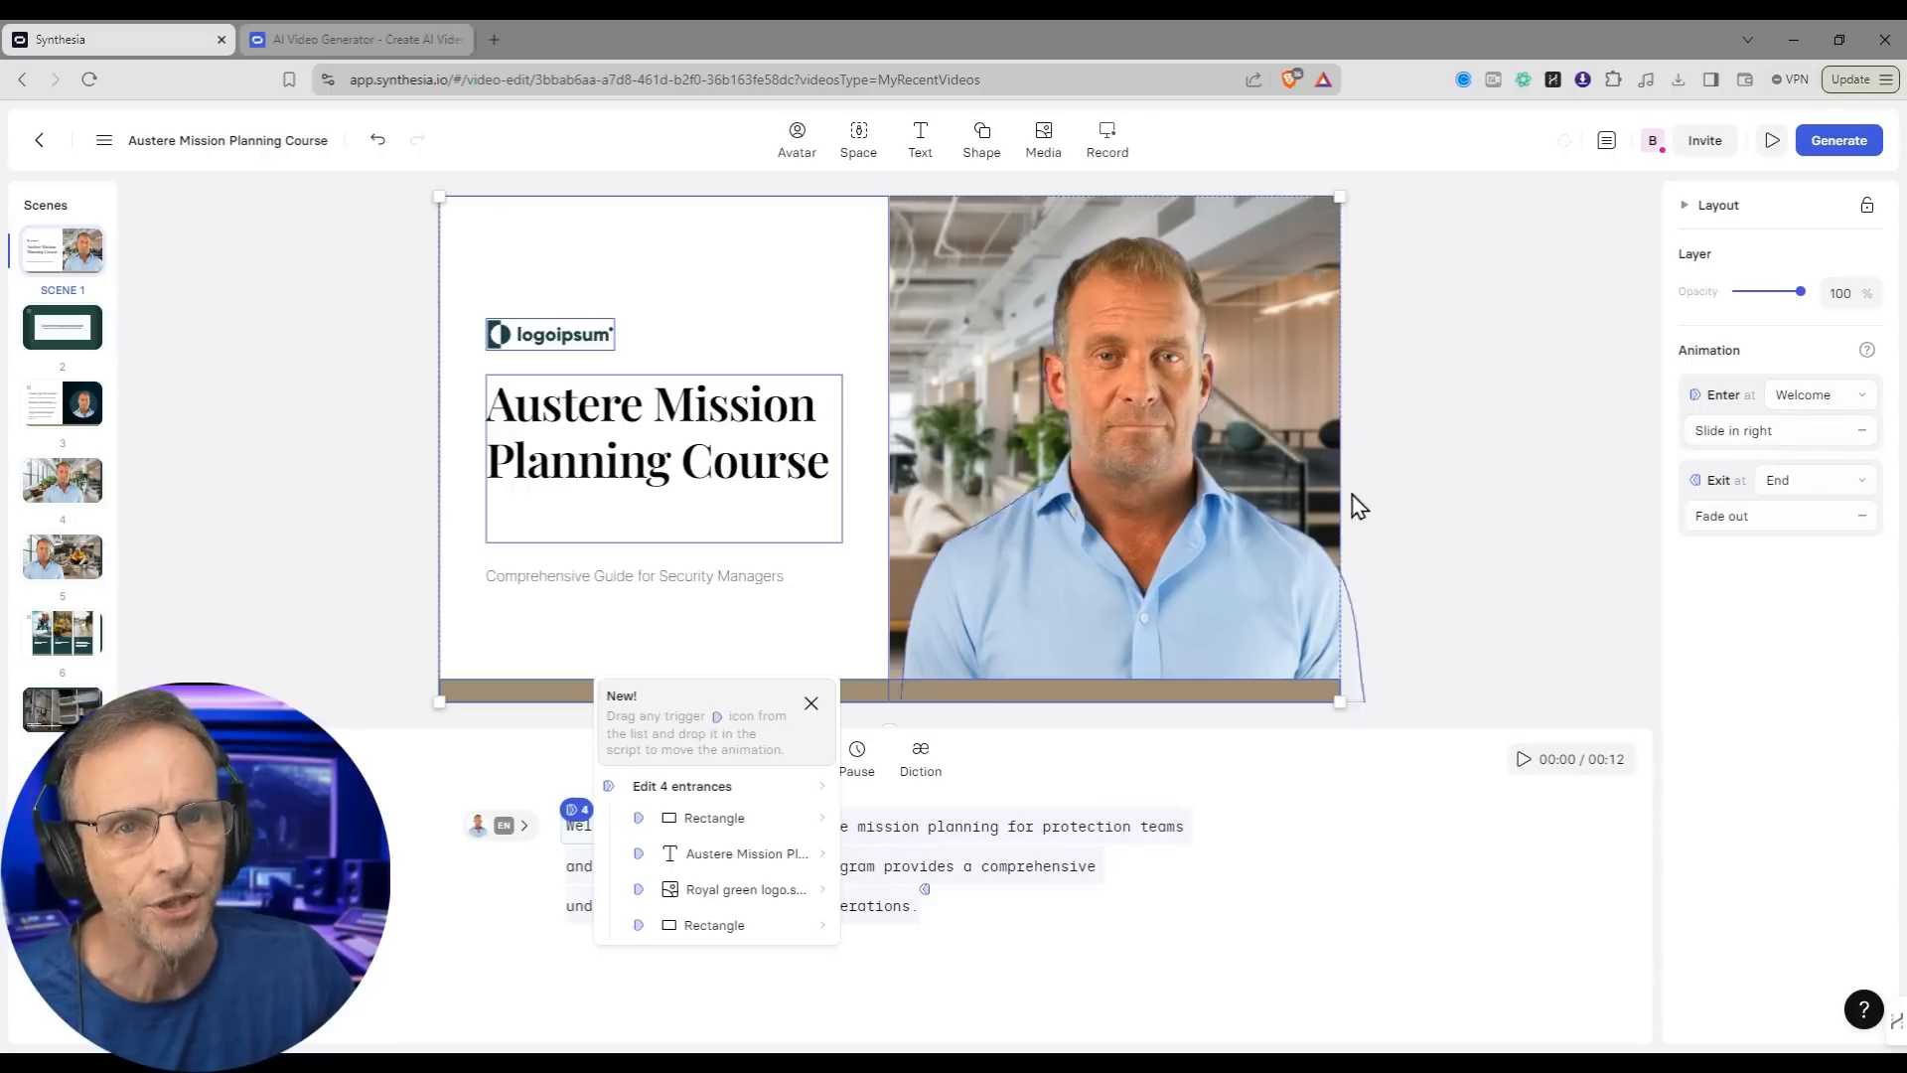
click(1805, 447)
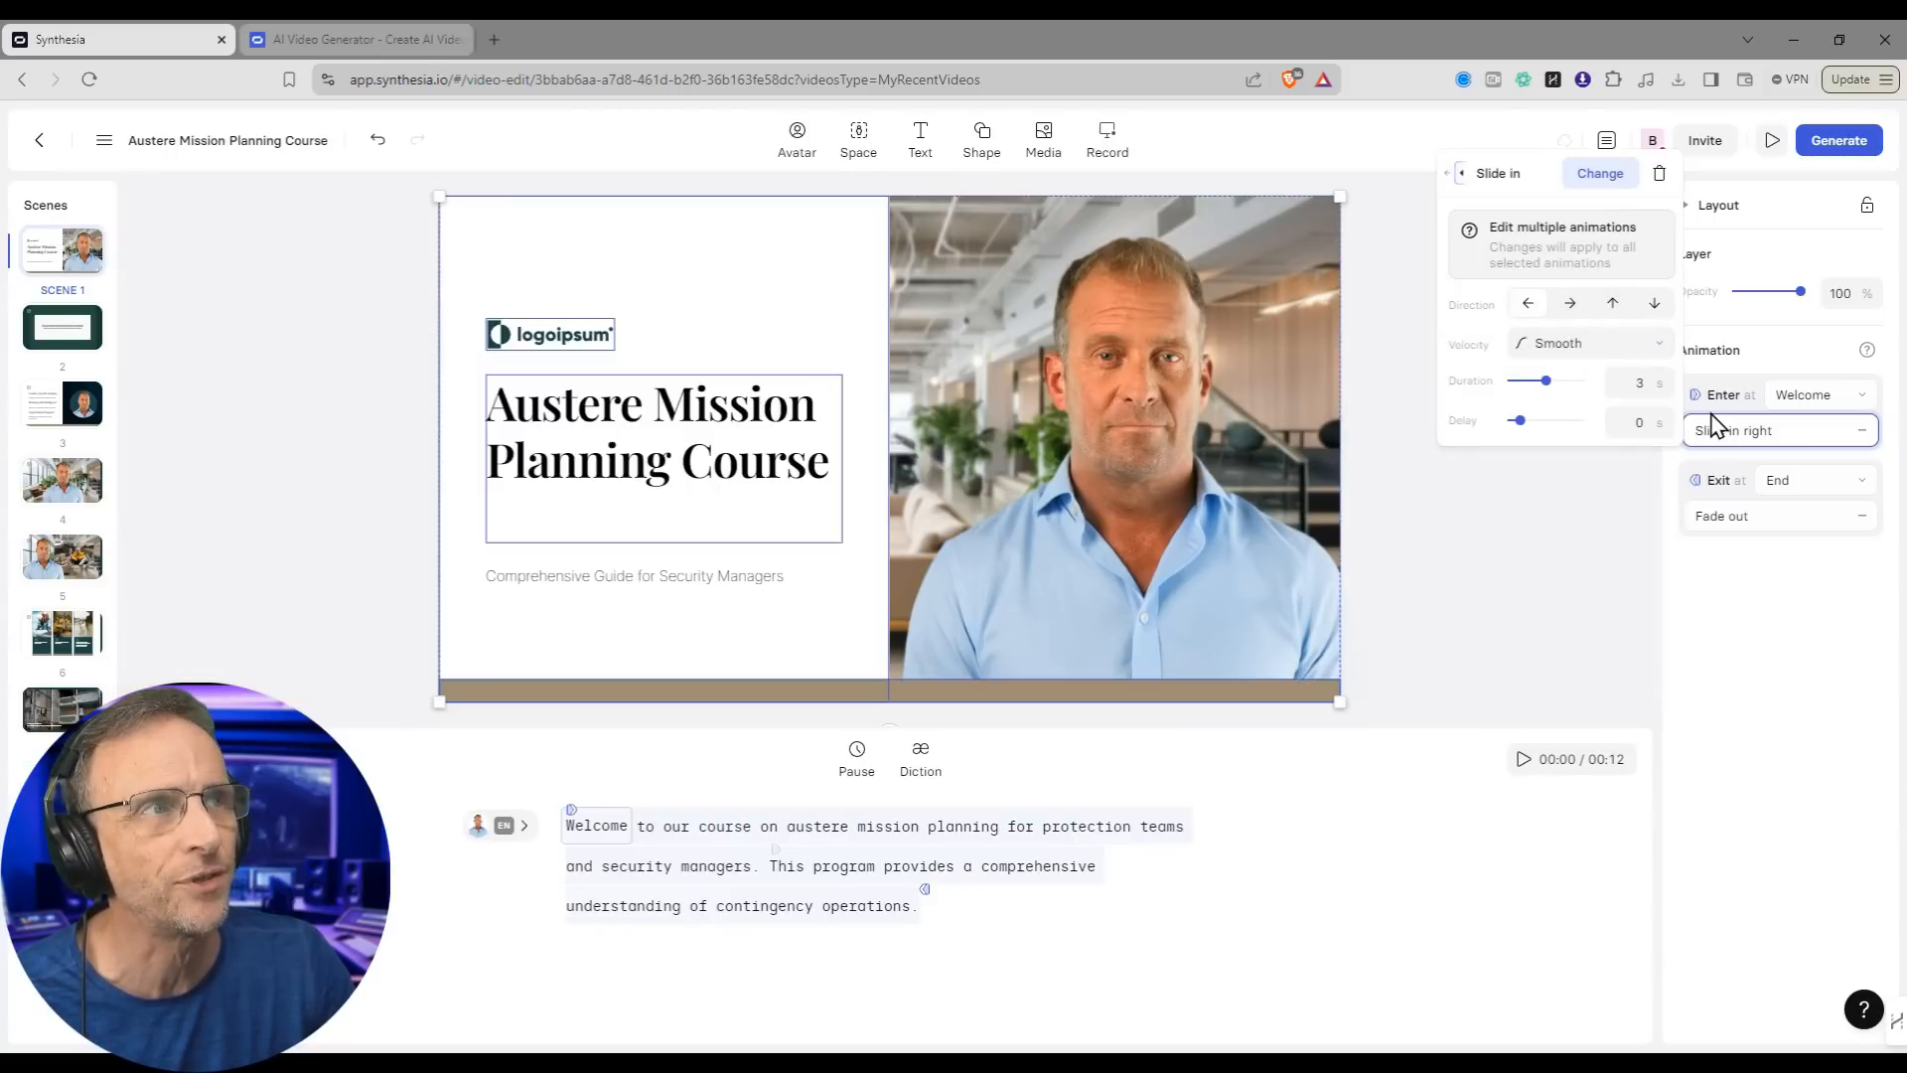
click(1734, 651)
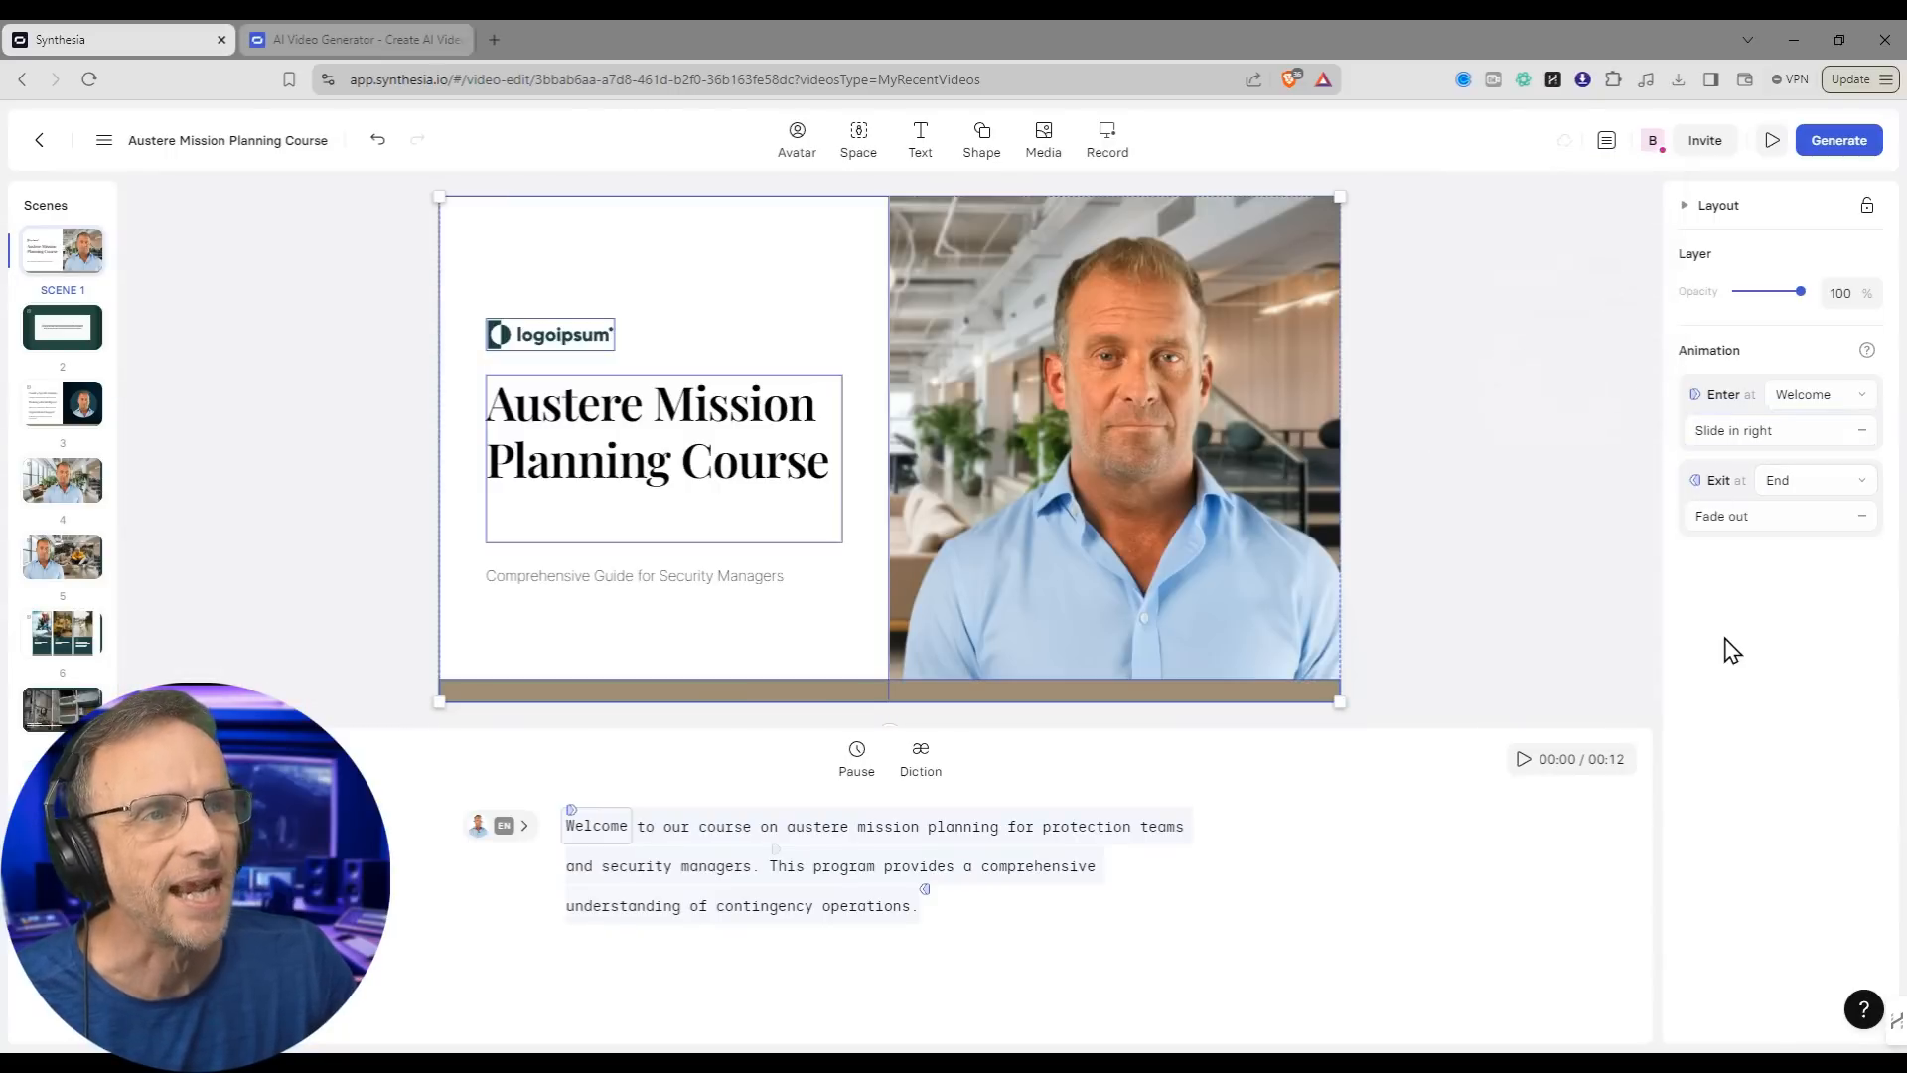
click(774, 847)
click(1128, 933)
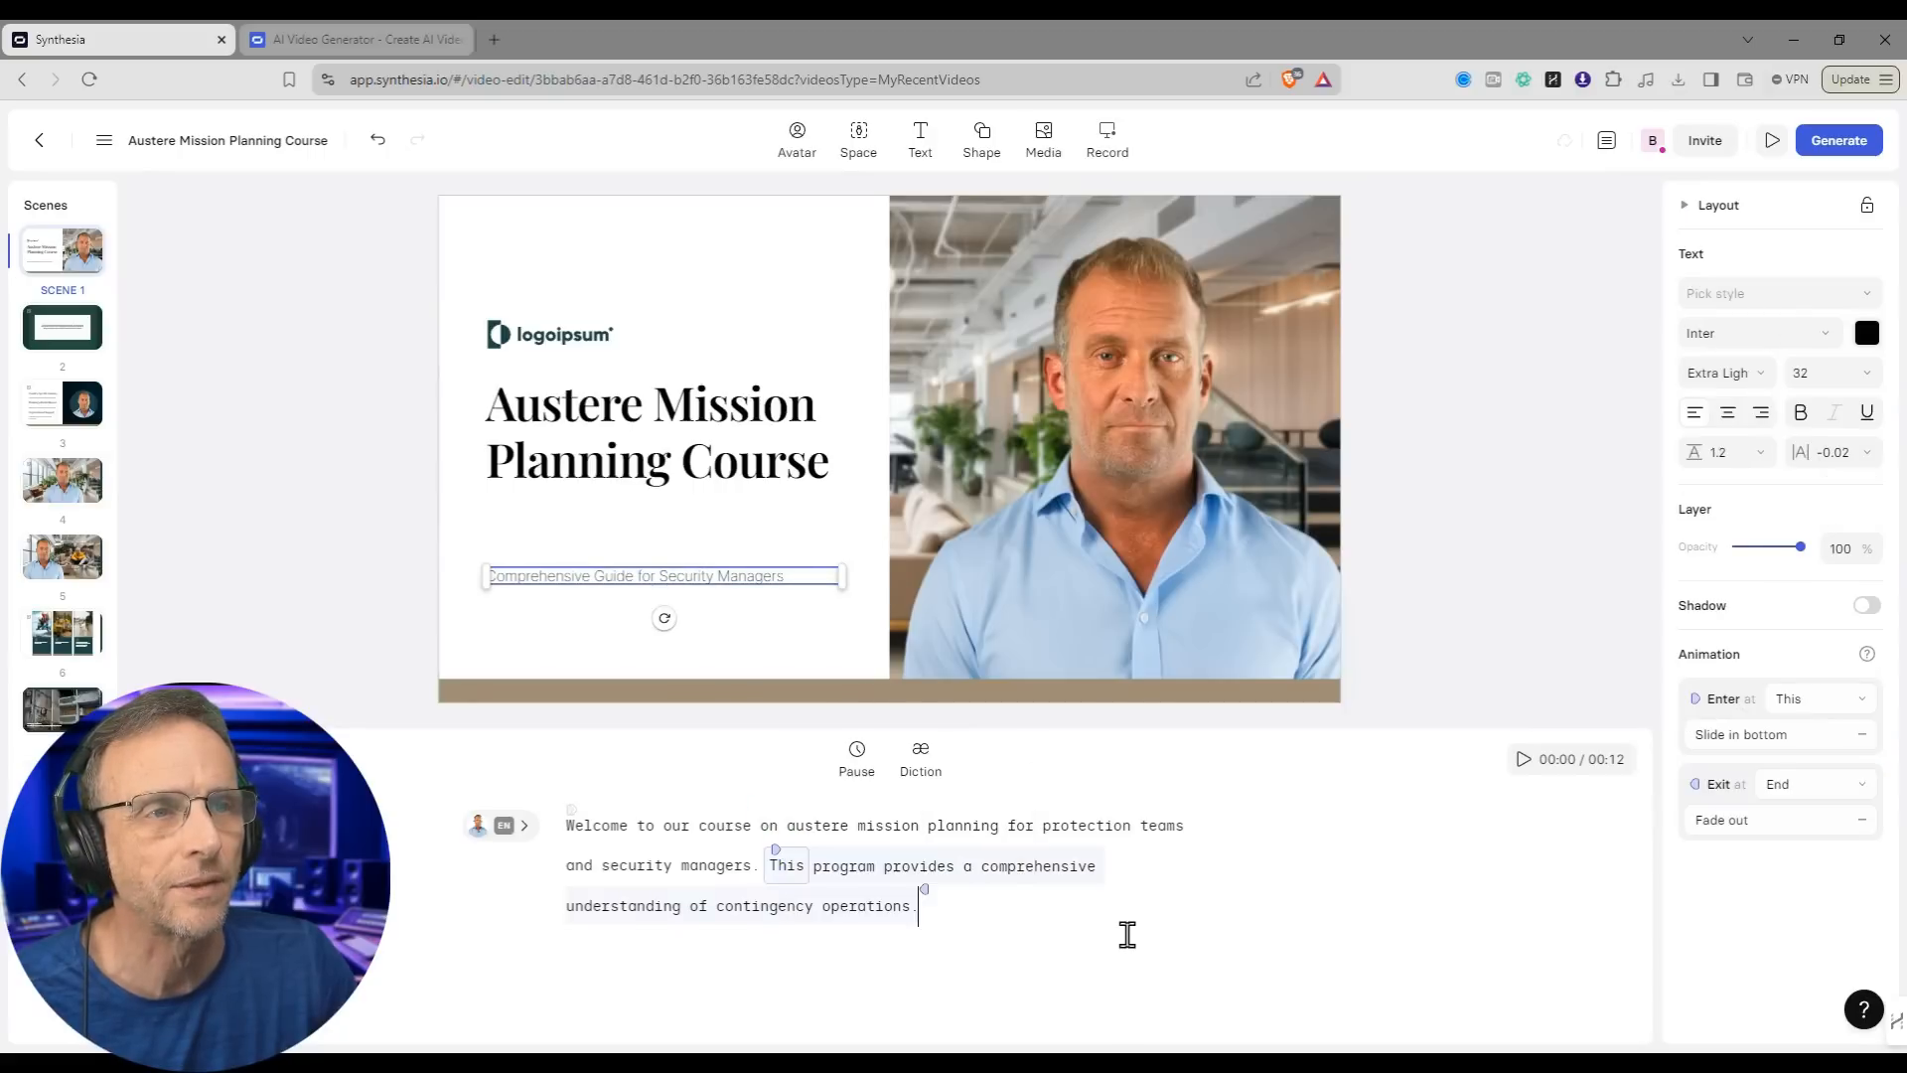
click(927, 888)
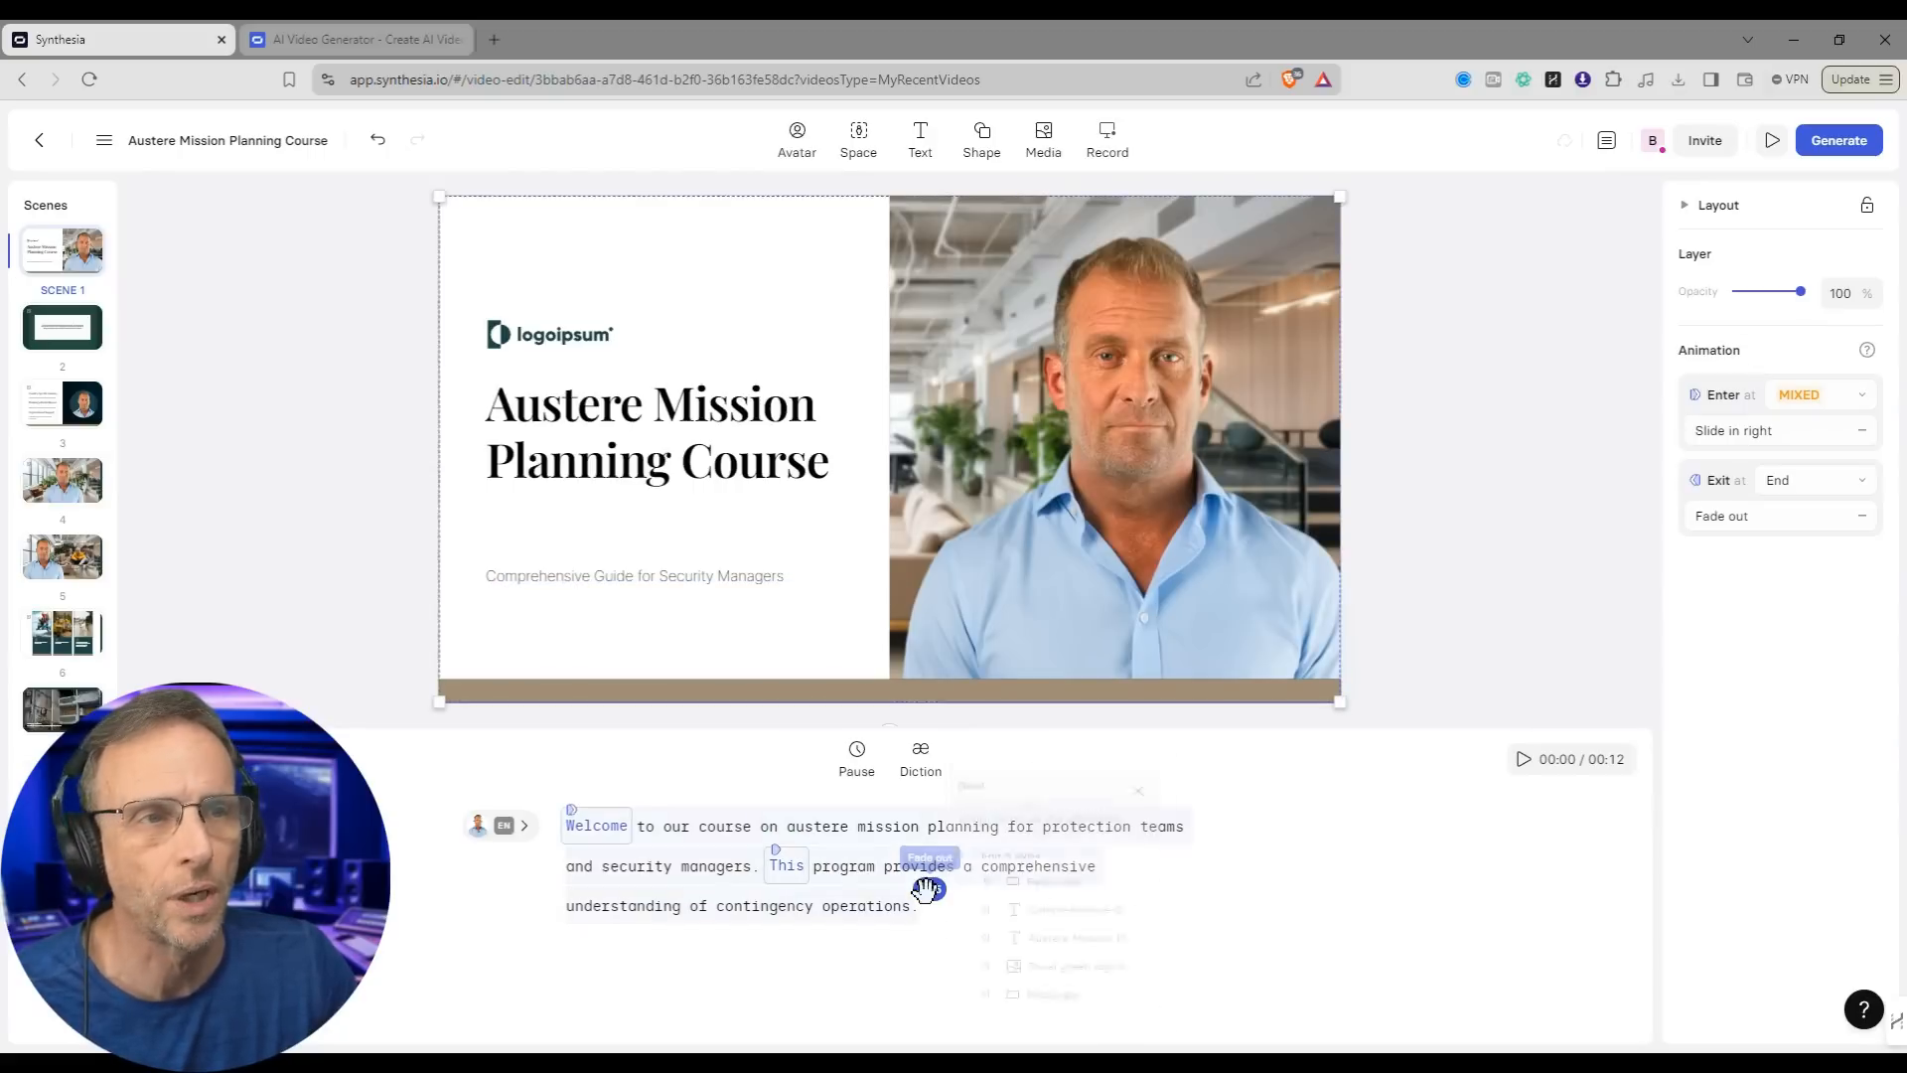
click(1265, 941)
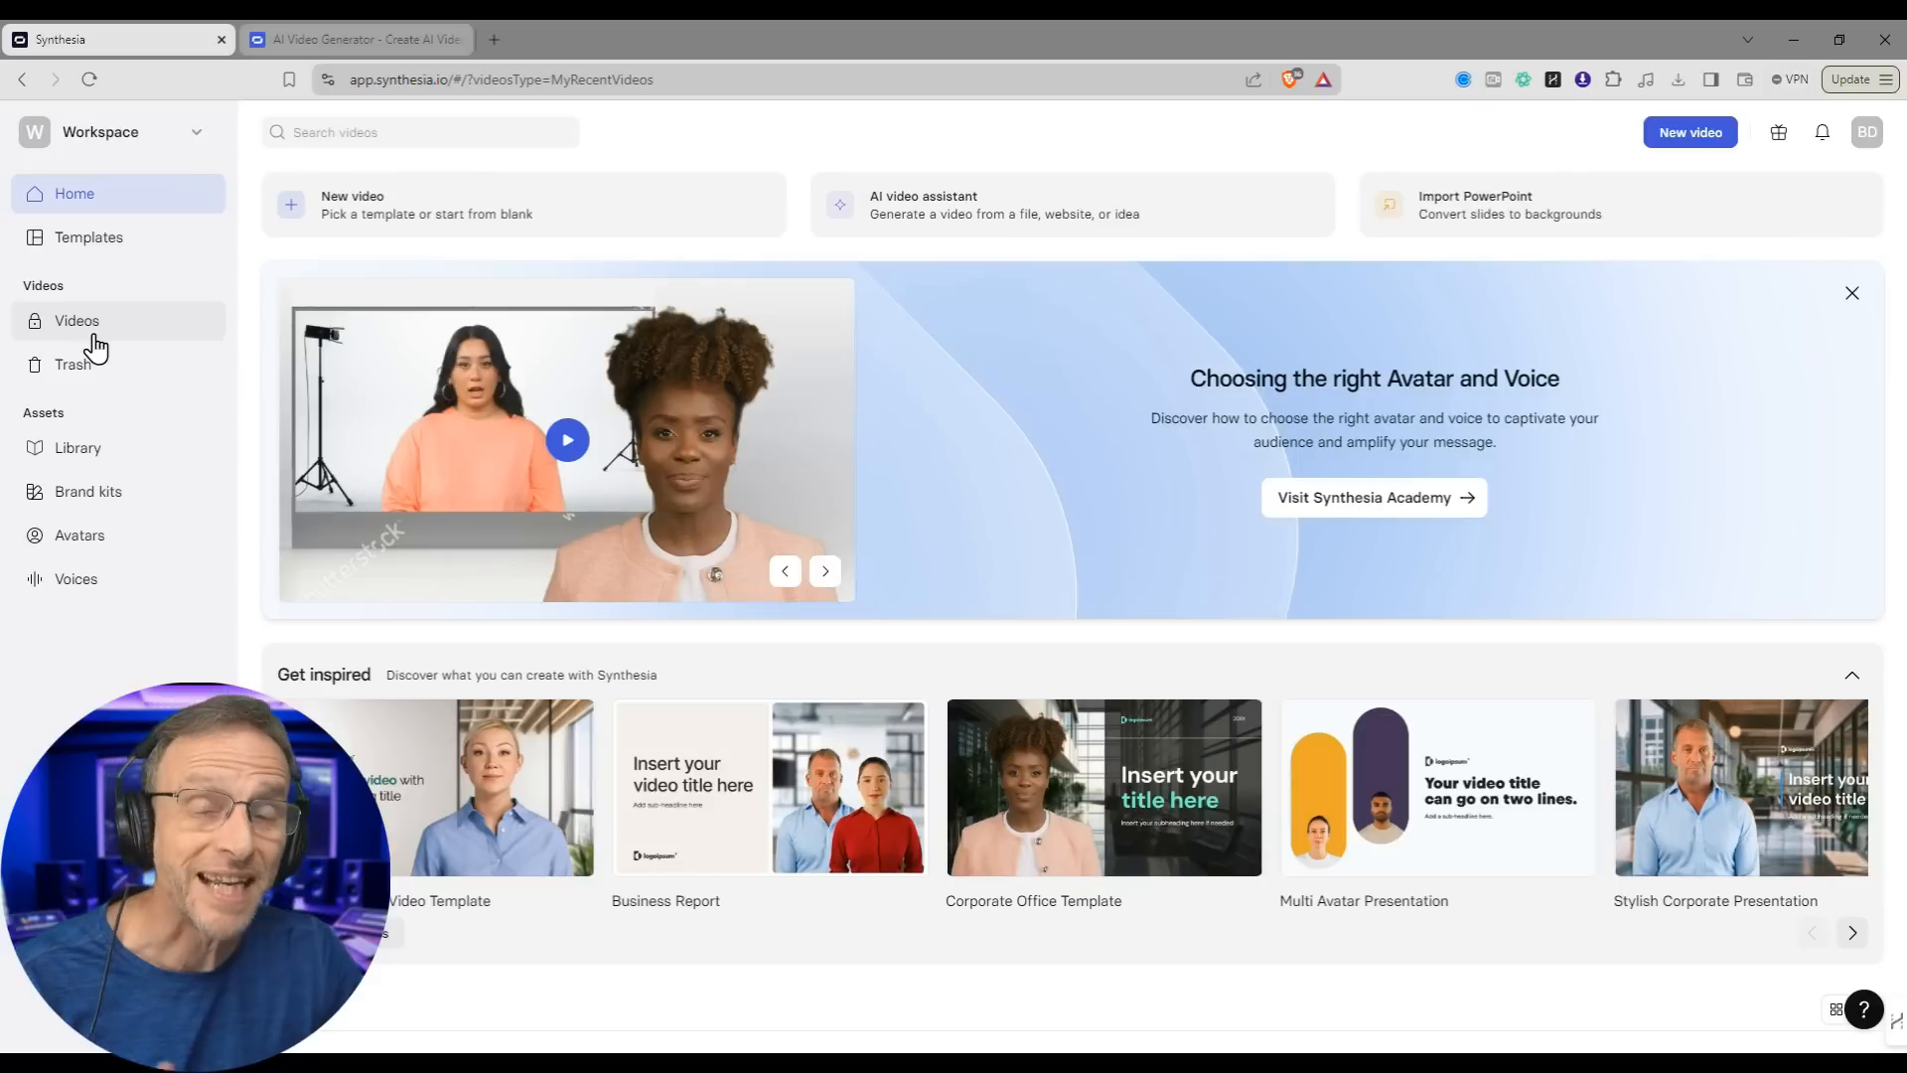
Step: Open the Videos library and browse through the saved videos and folders
click(94, 344)
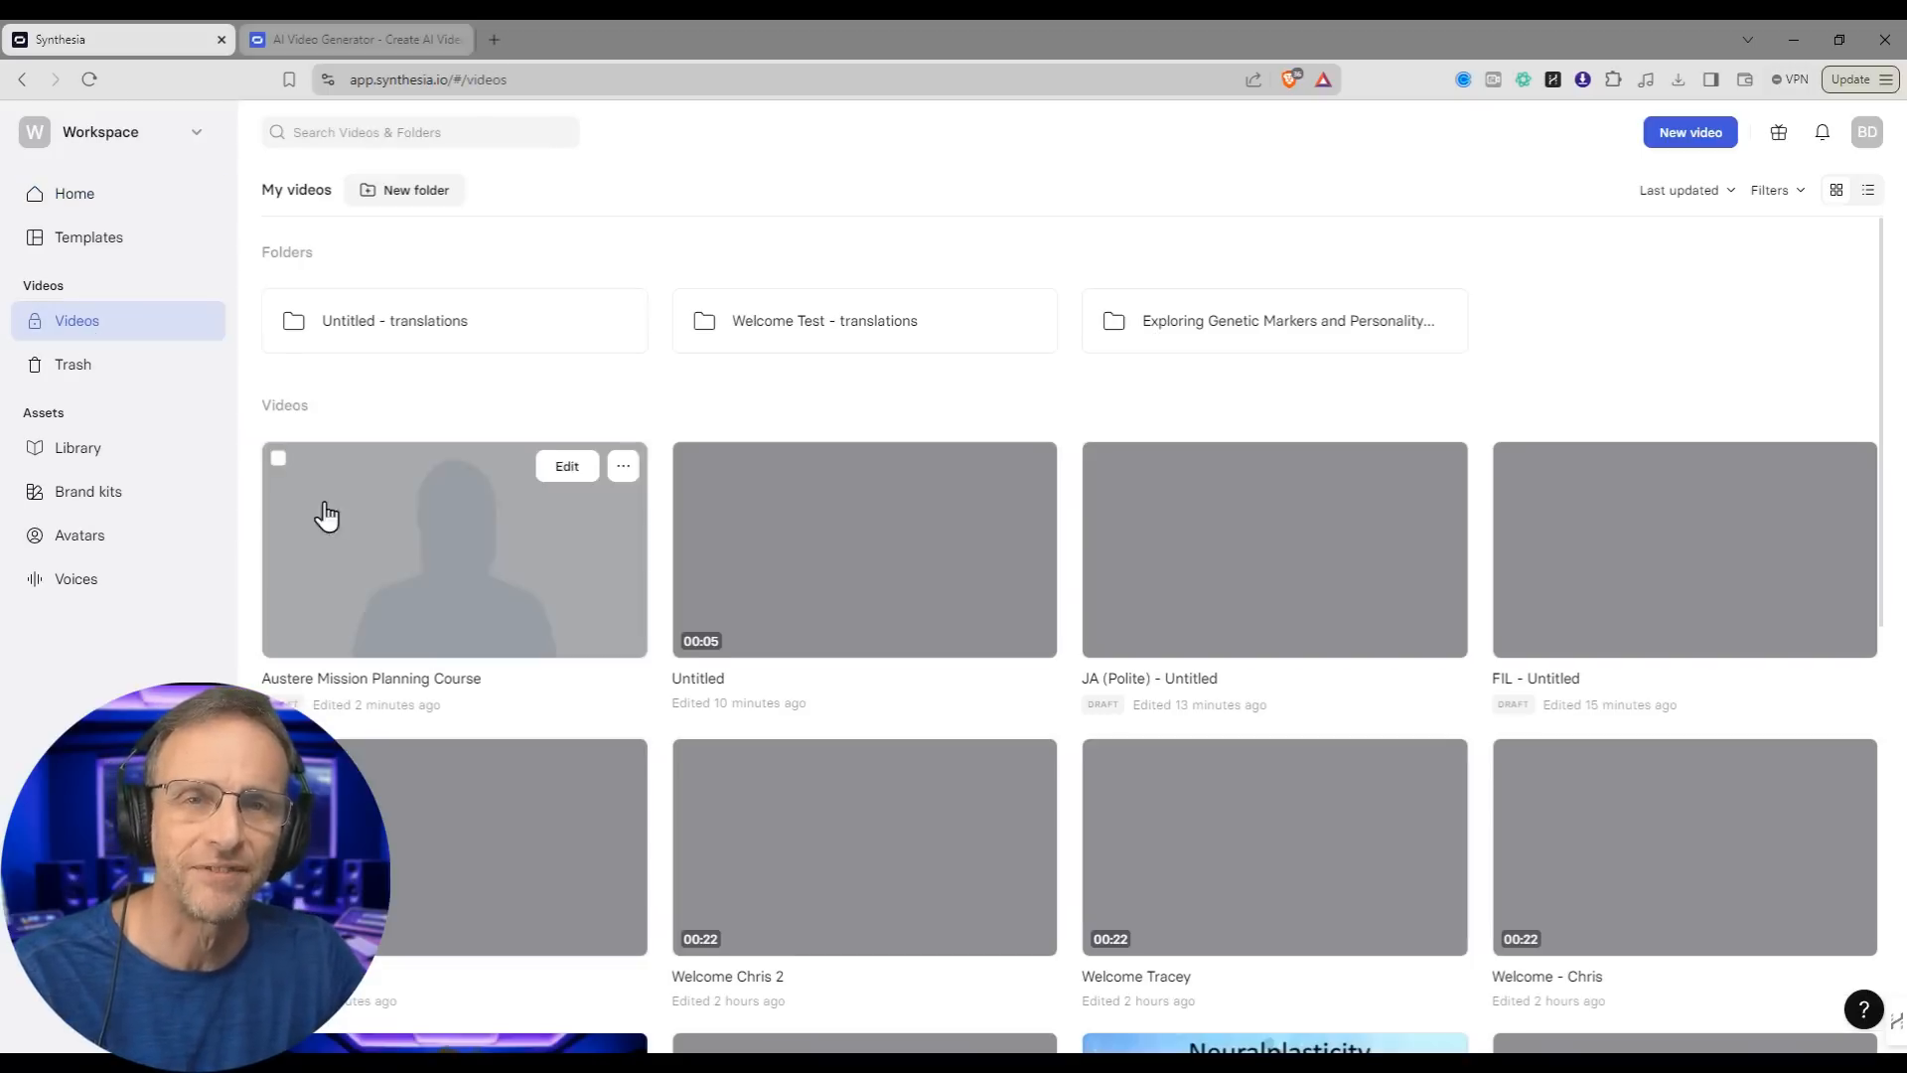
scroll(418, 531, down, 5)
scroll(417, 531, down, 10)
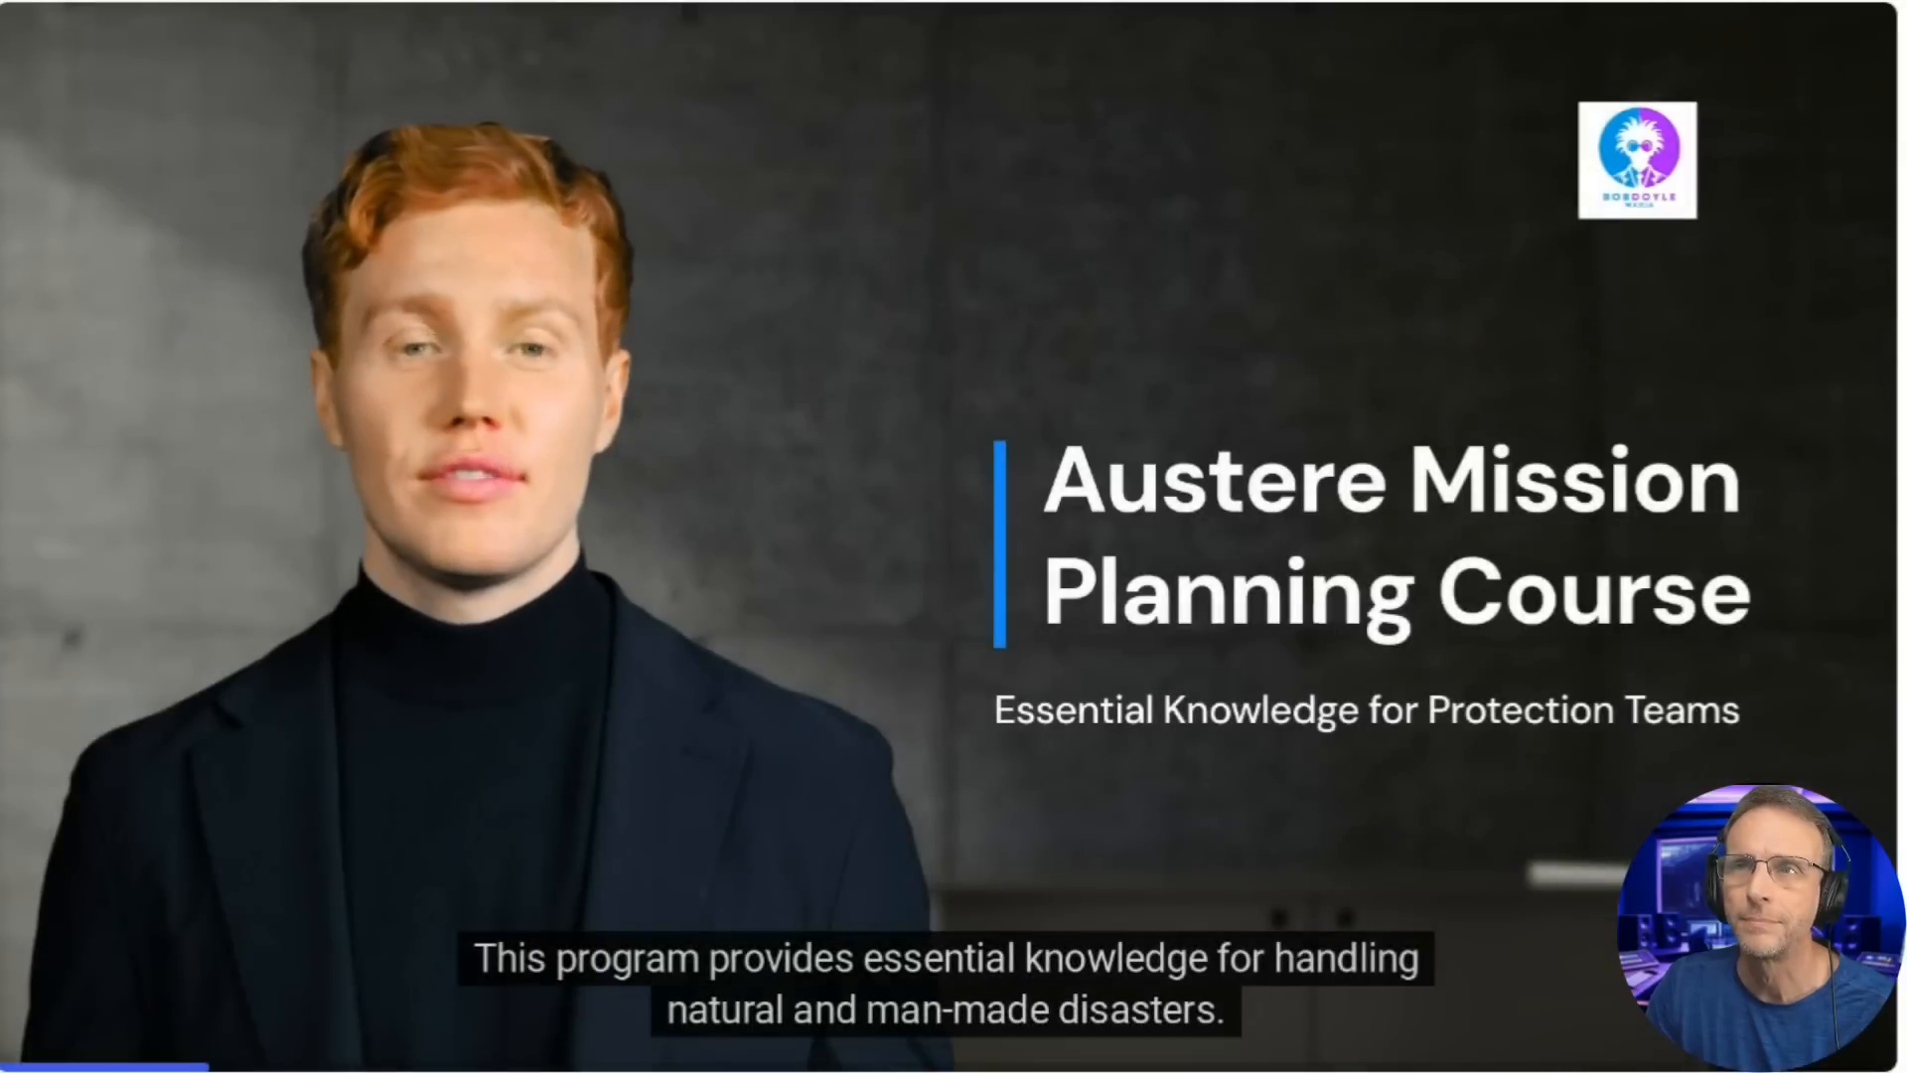
Step: Jump to 00:24 in the Austere Mission Planning Course video and resume playback
mouse_move(525, 972)
click(574, 912)
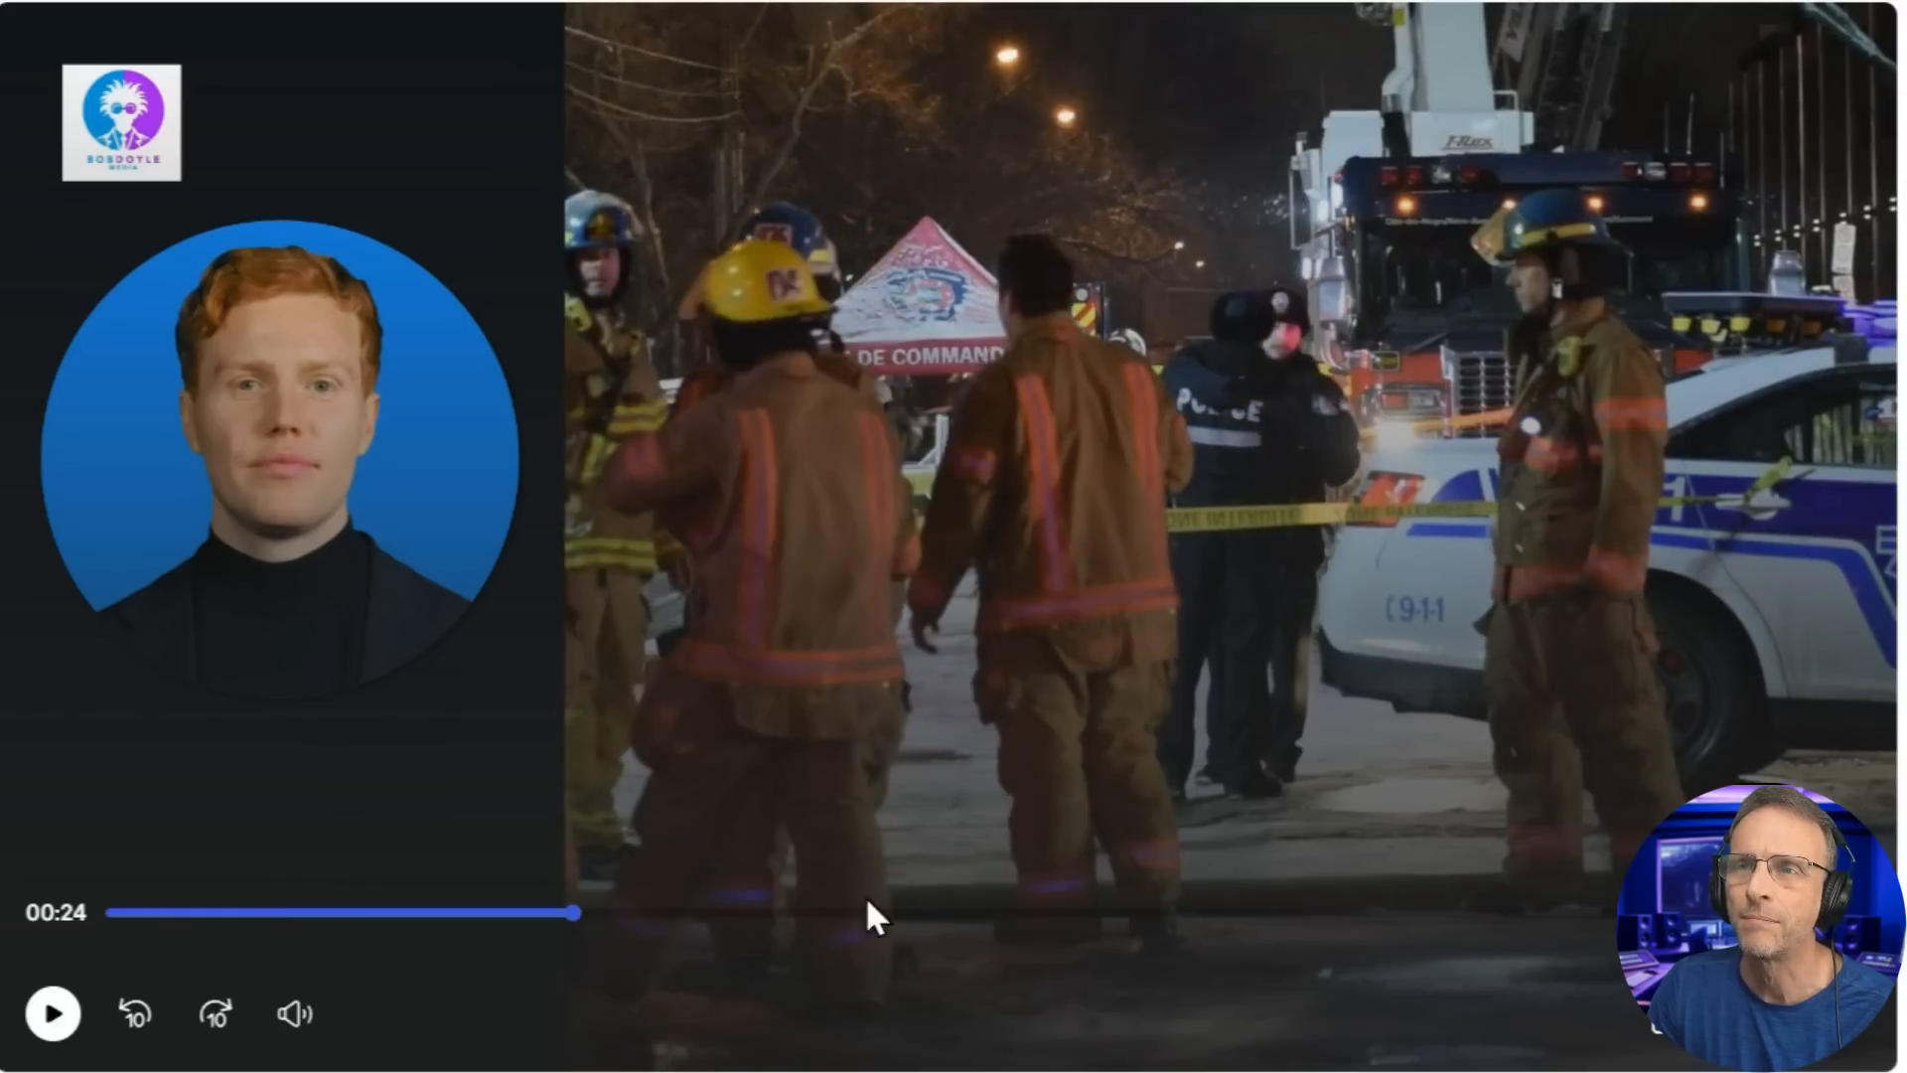
click(52, 1013)
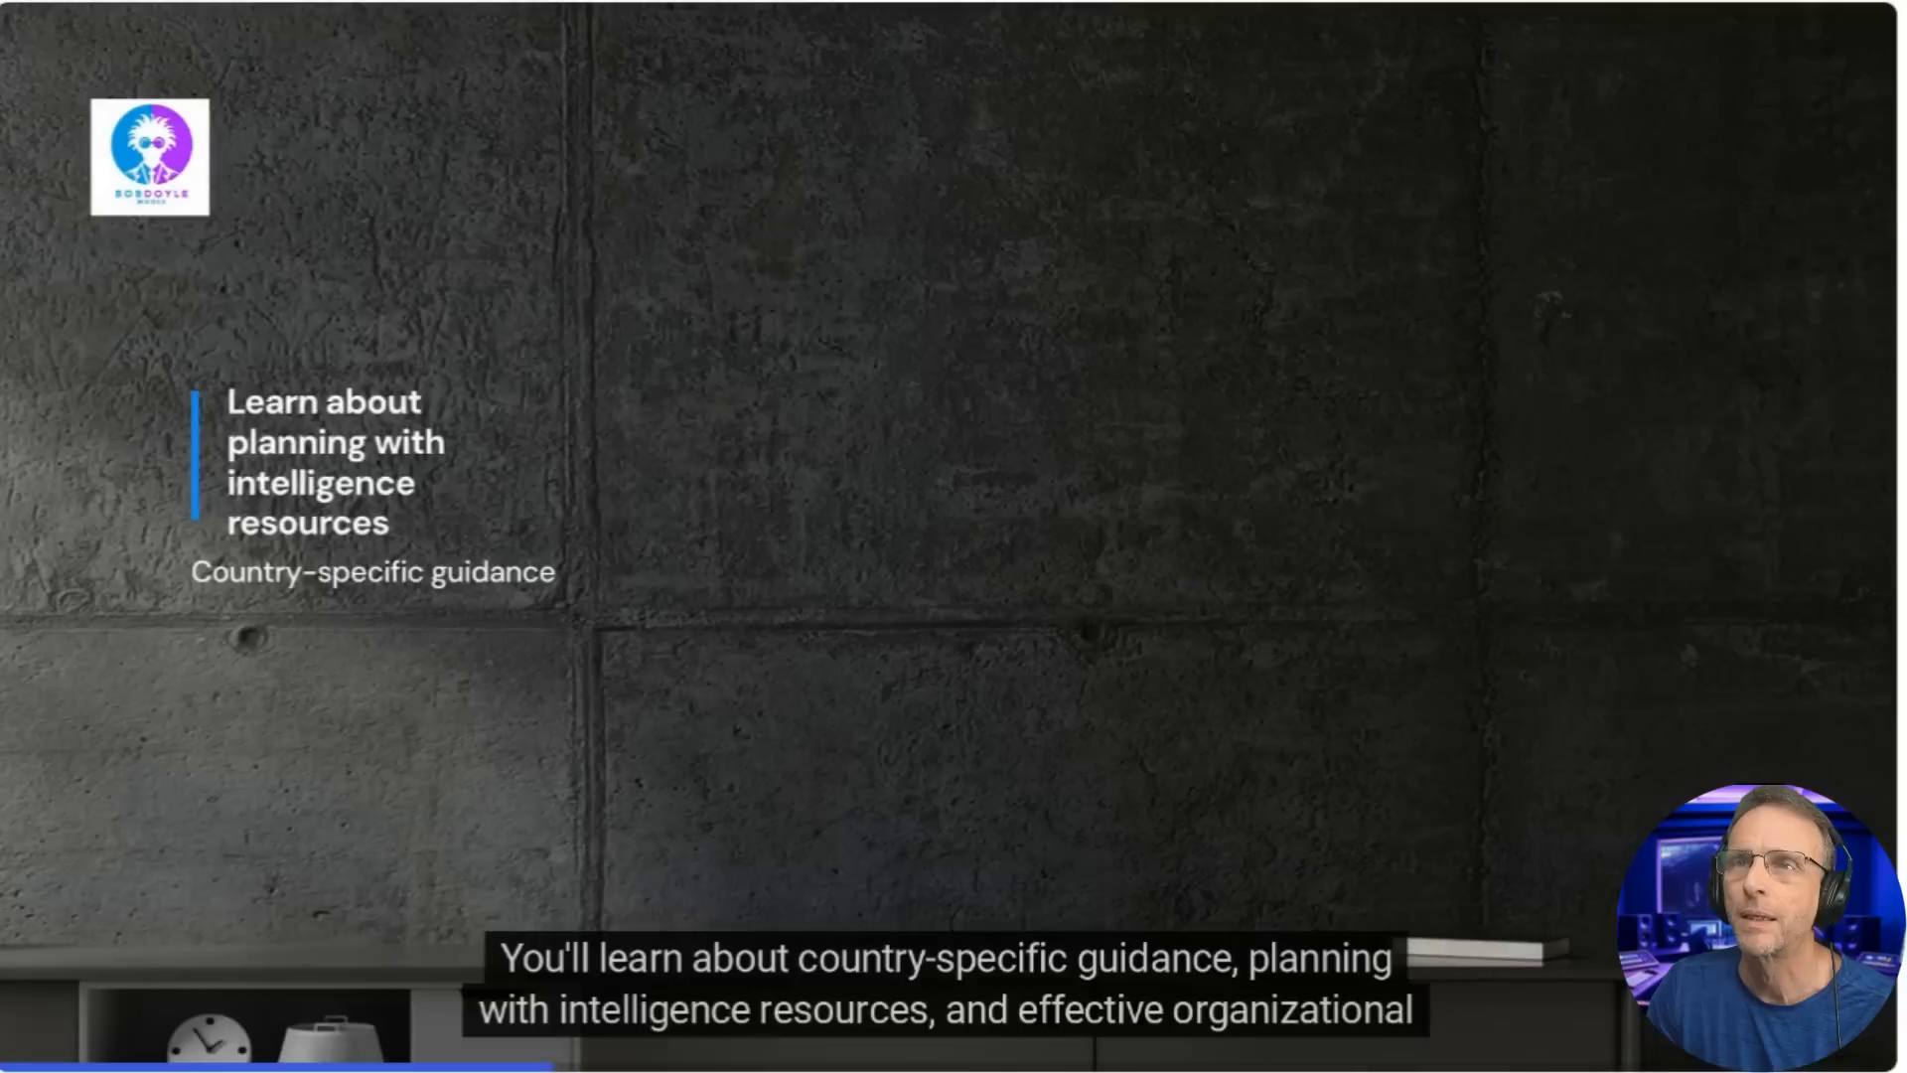
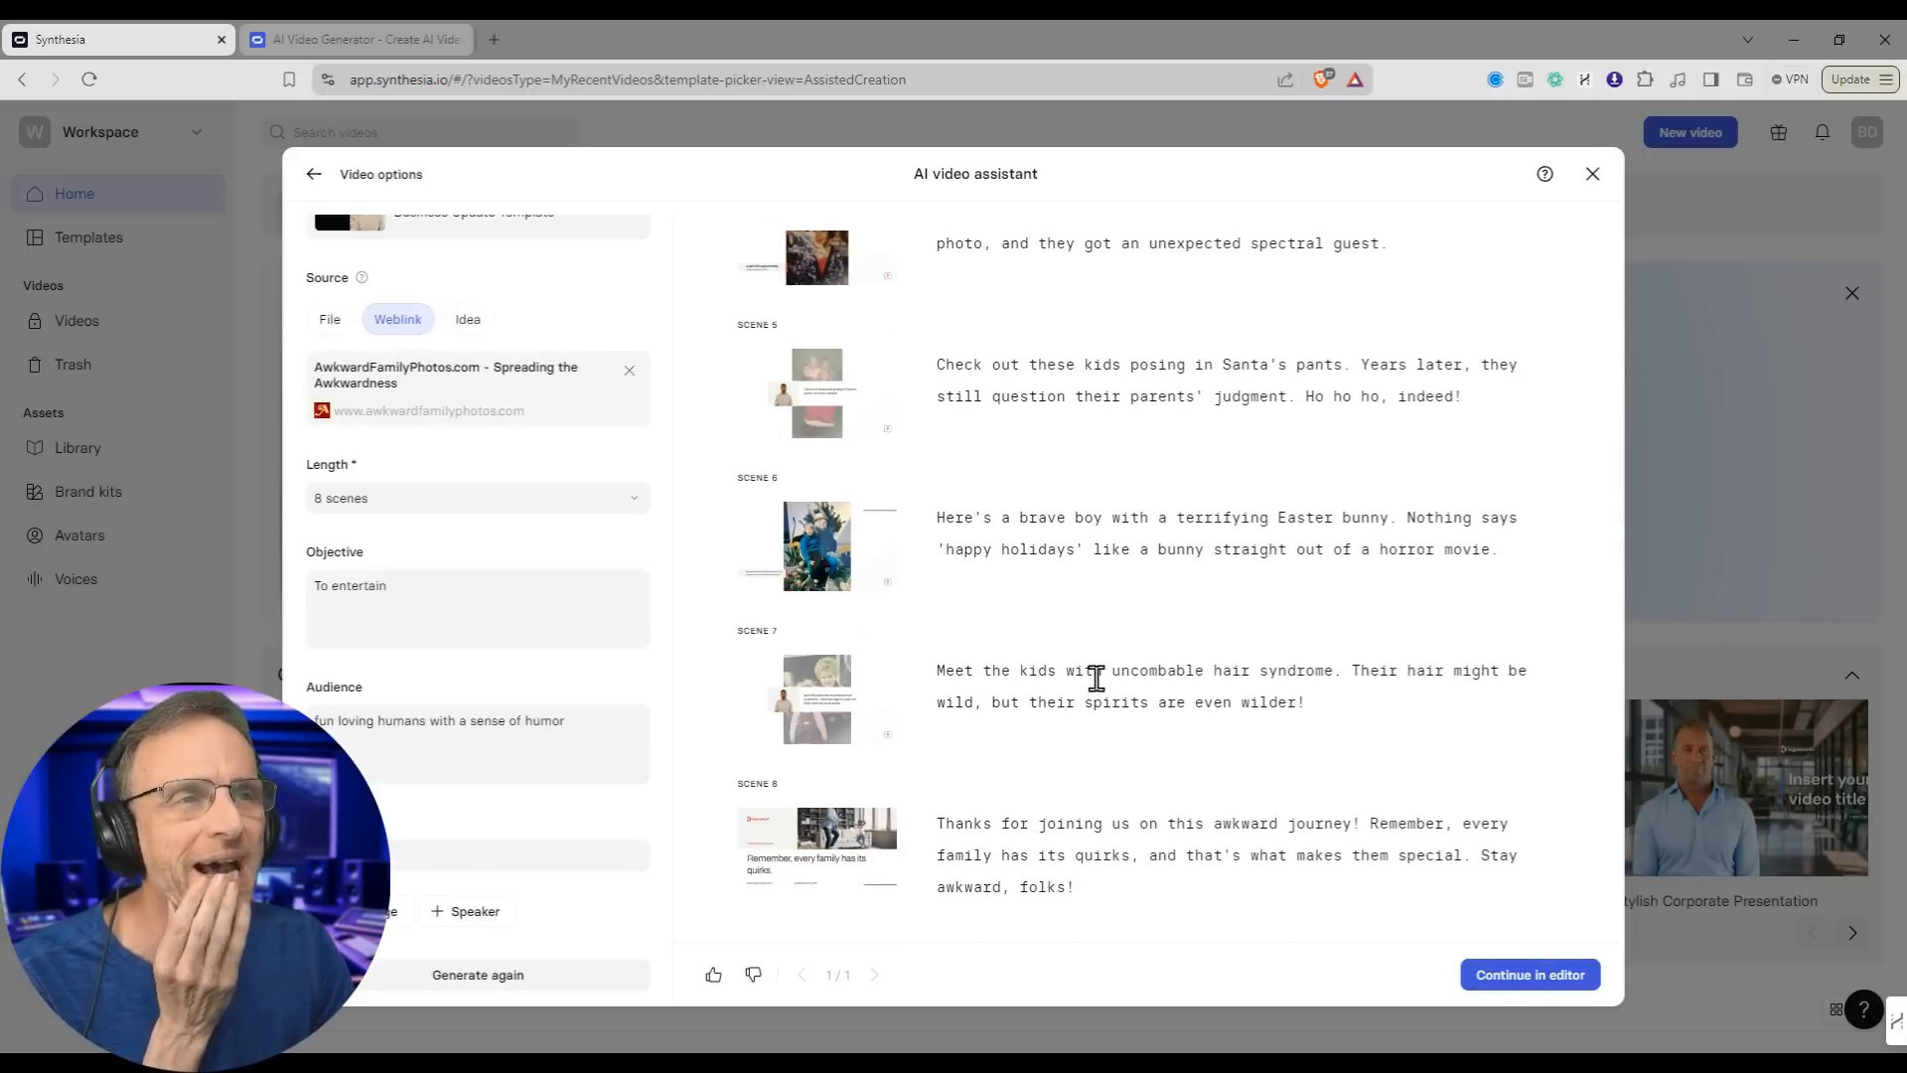
Step: Continue with the awkward family photos draft in the editor and view scenes 2 and 3
click(1500, 975)
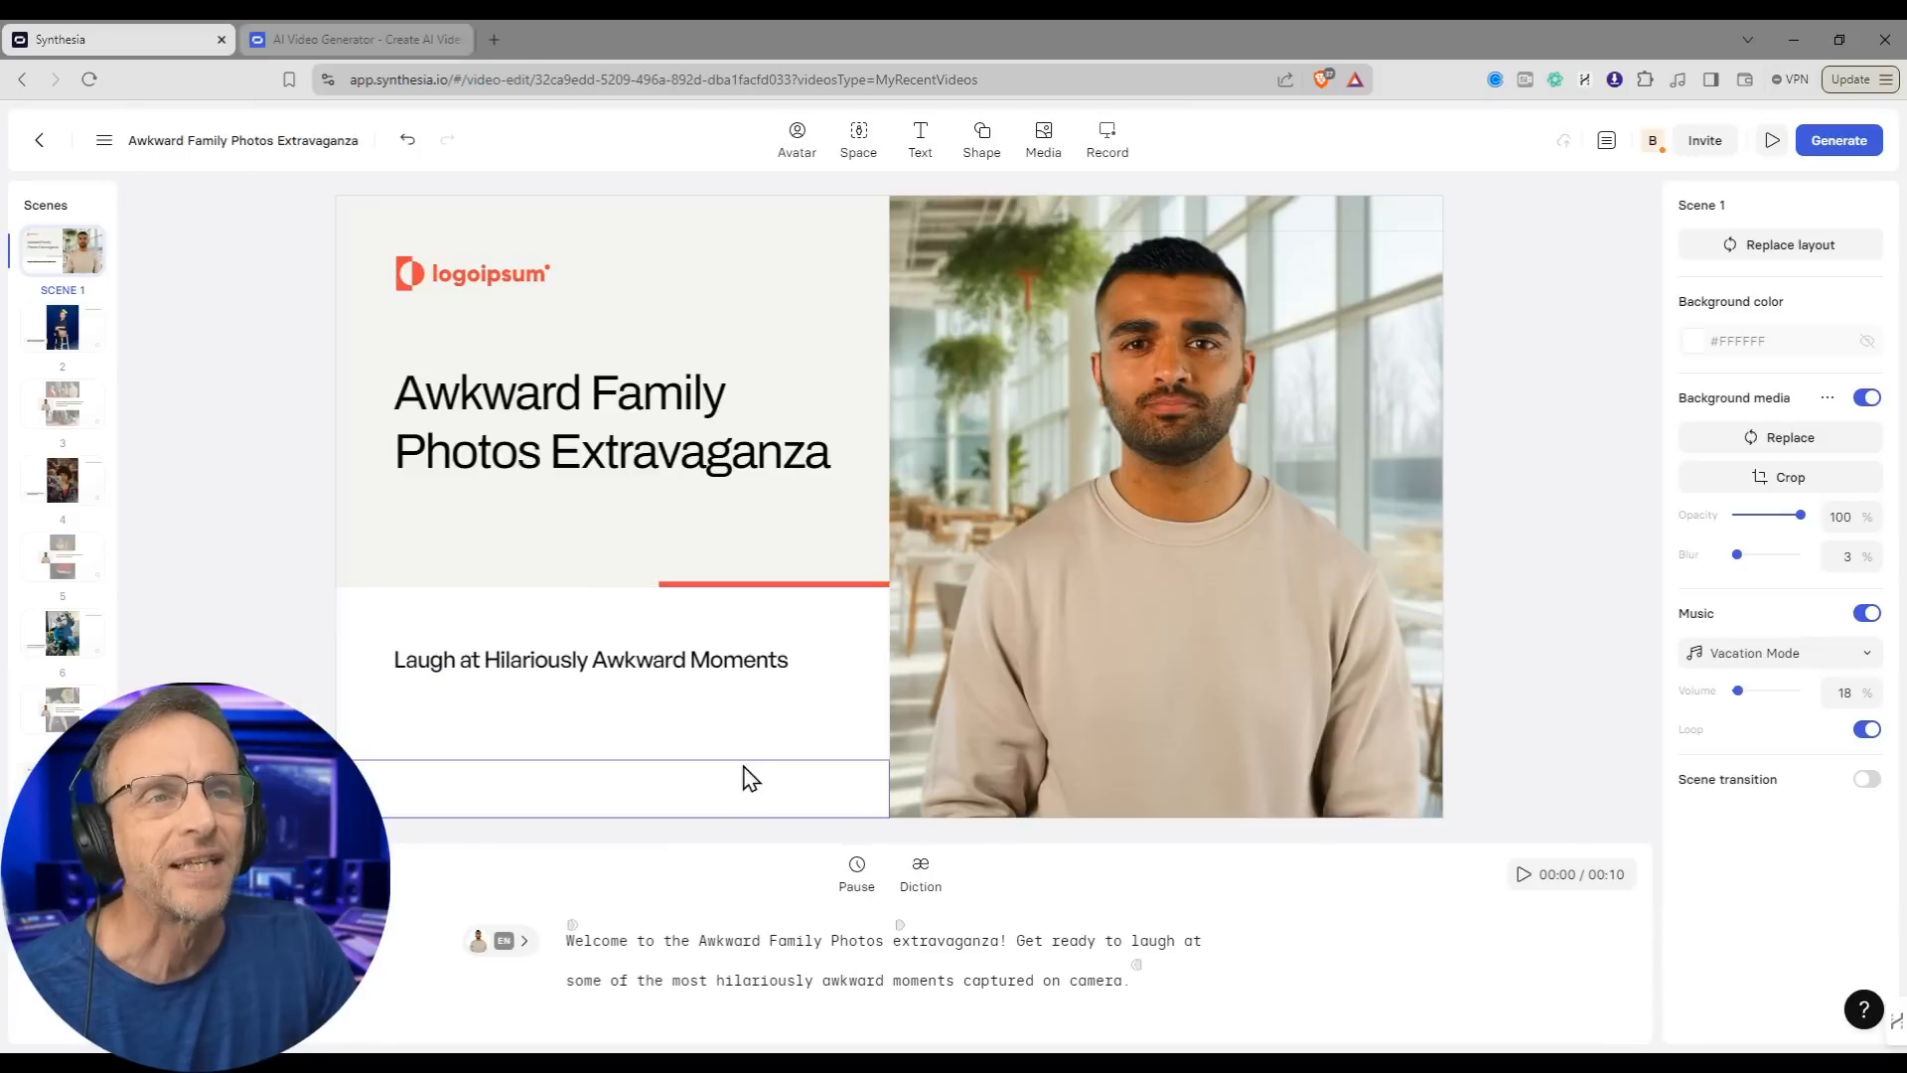
click(39, 342)
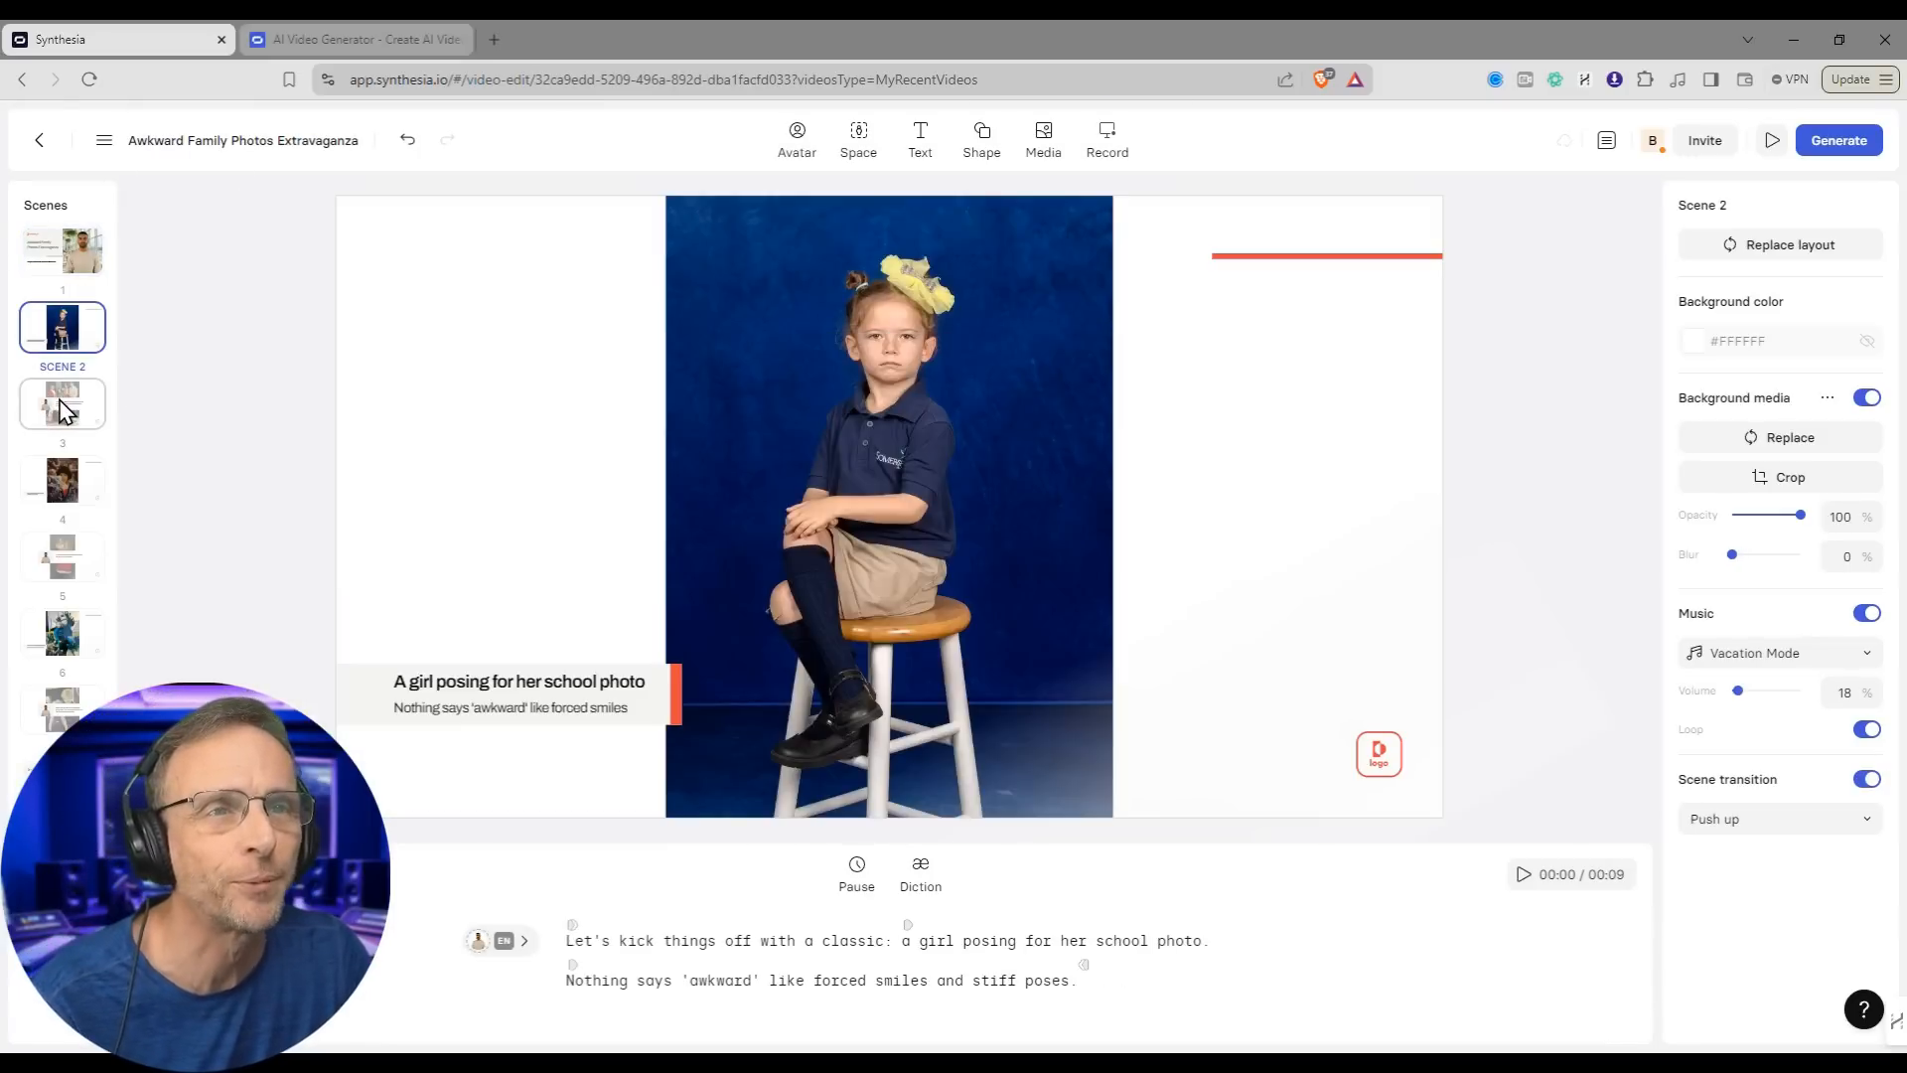
click(66, 410)
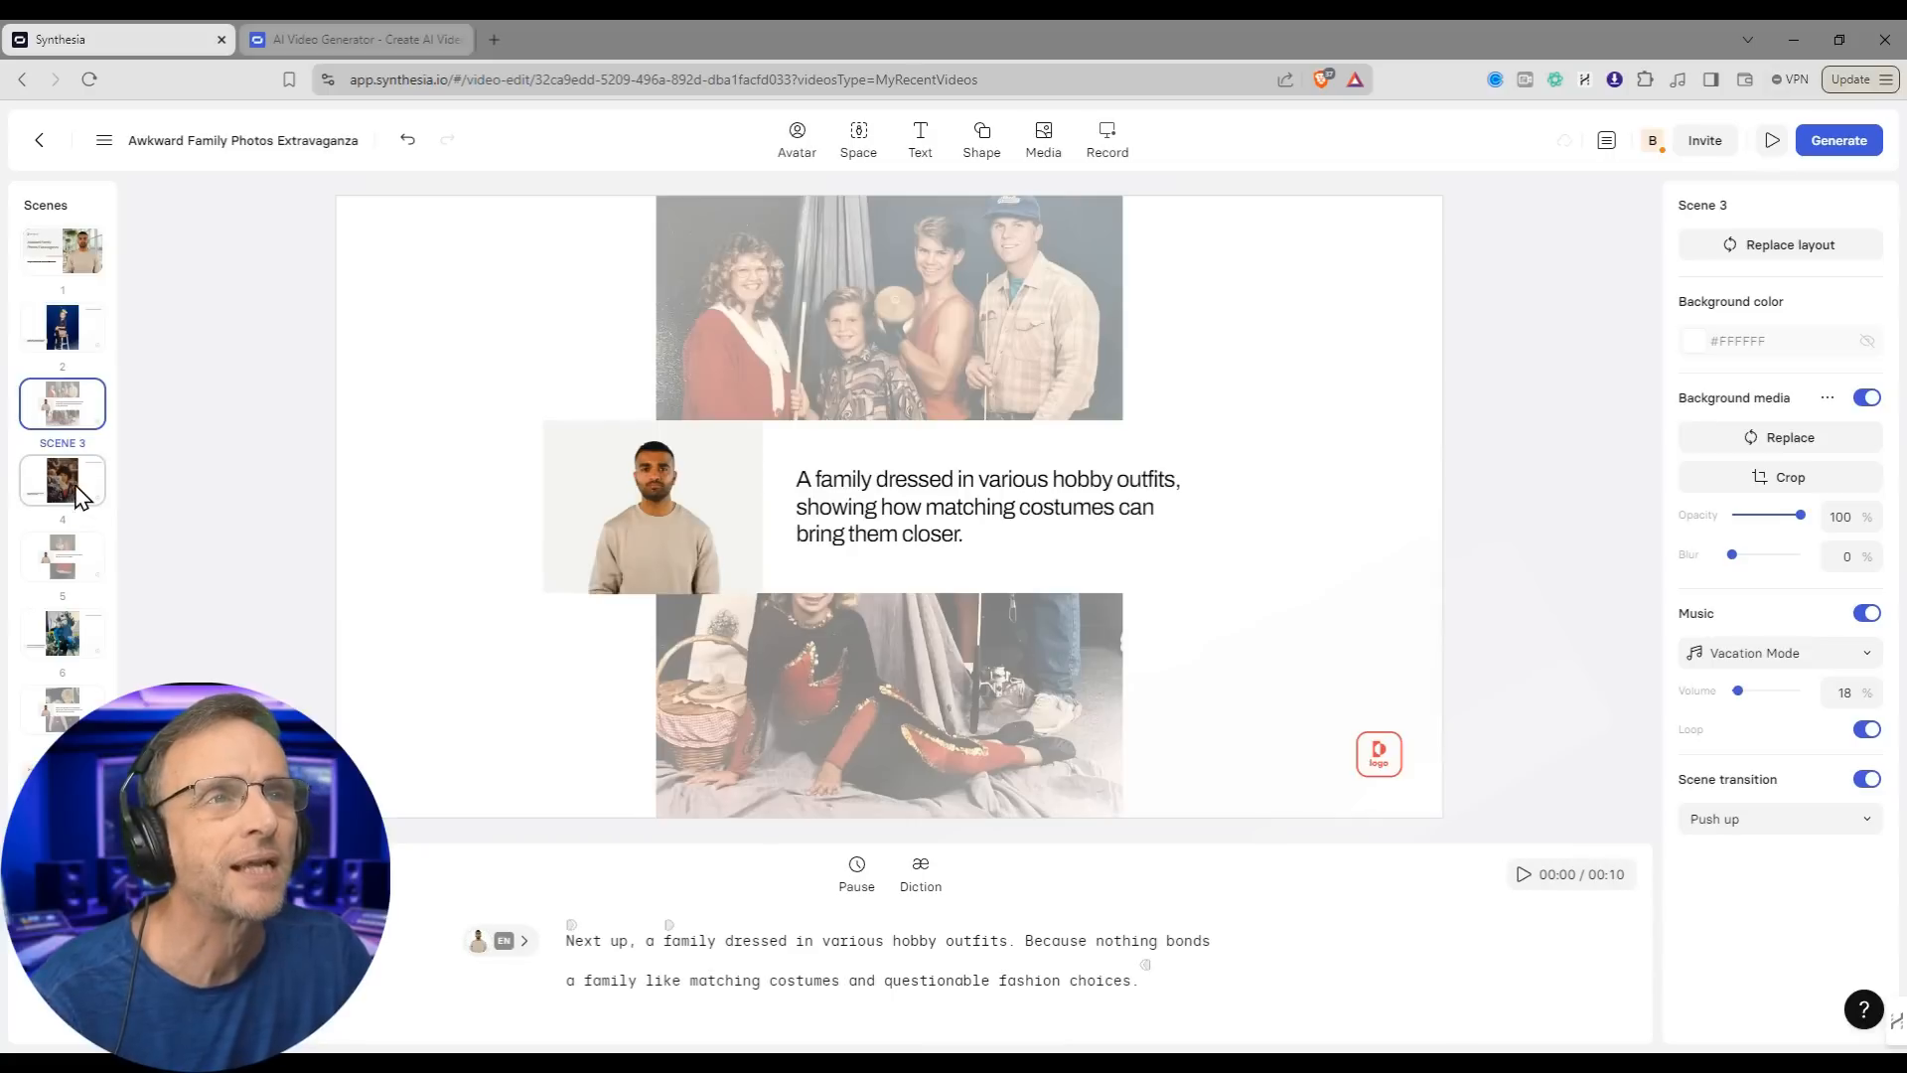
Step: In scene 5, move the grouped avatar and caption box to the lower-left corner of the canvas at X 0, Y 778
click(63, 556)
drag(892, 580, 706, 786)
key(ctrl+z)
click(656, 552)
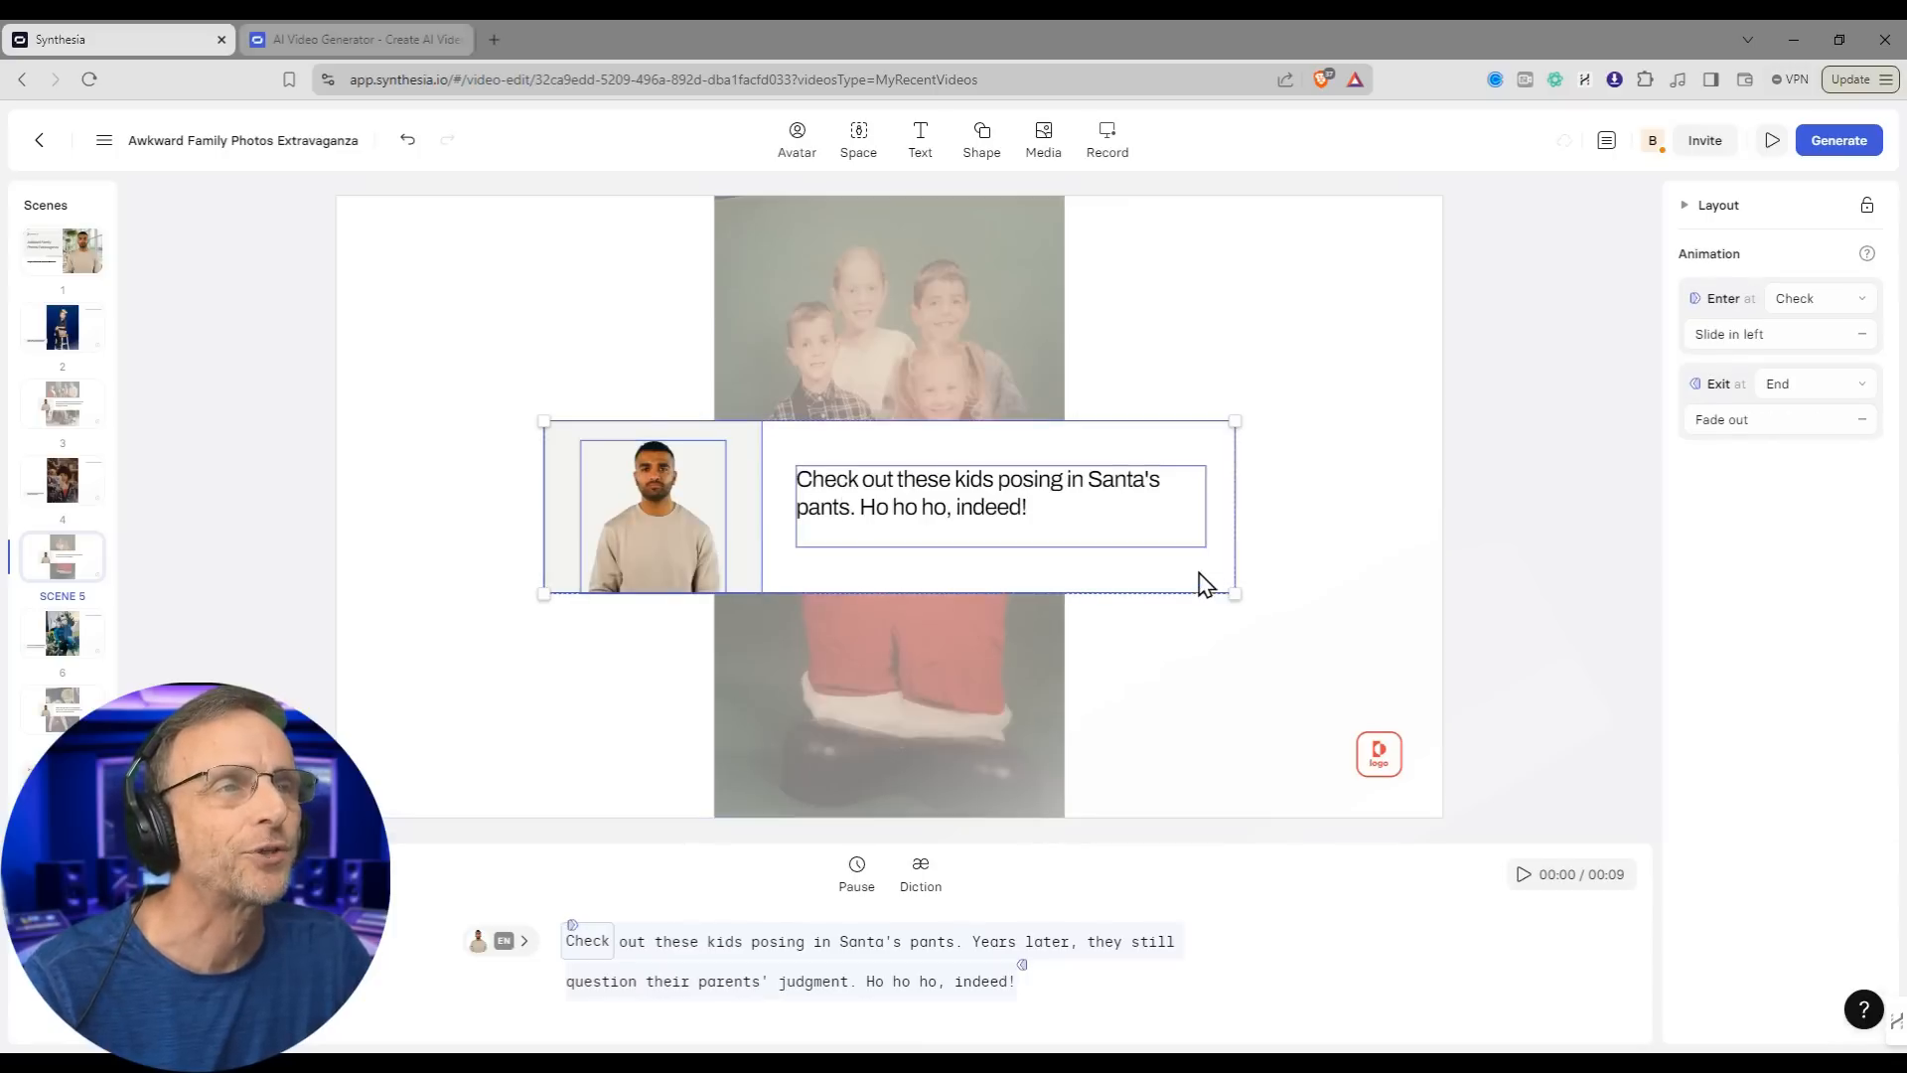
drag(1204, 583, 988, 791)
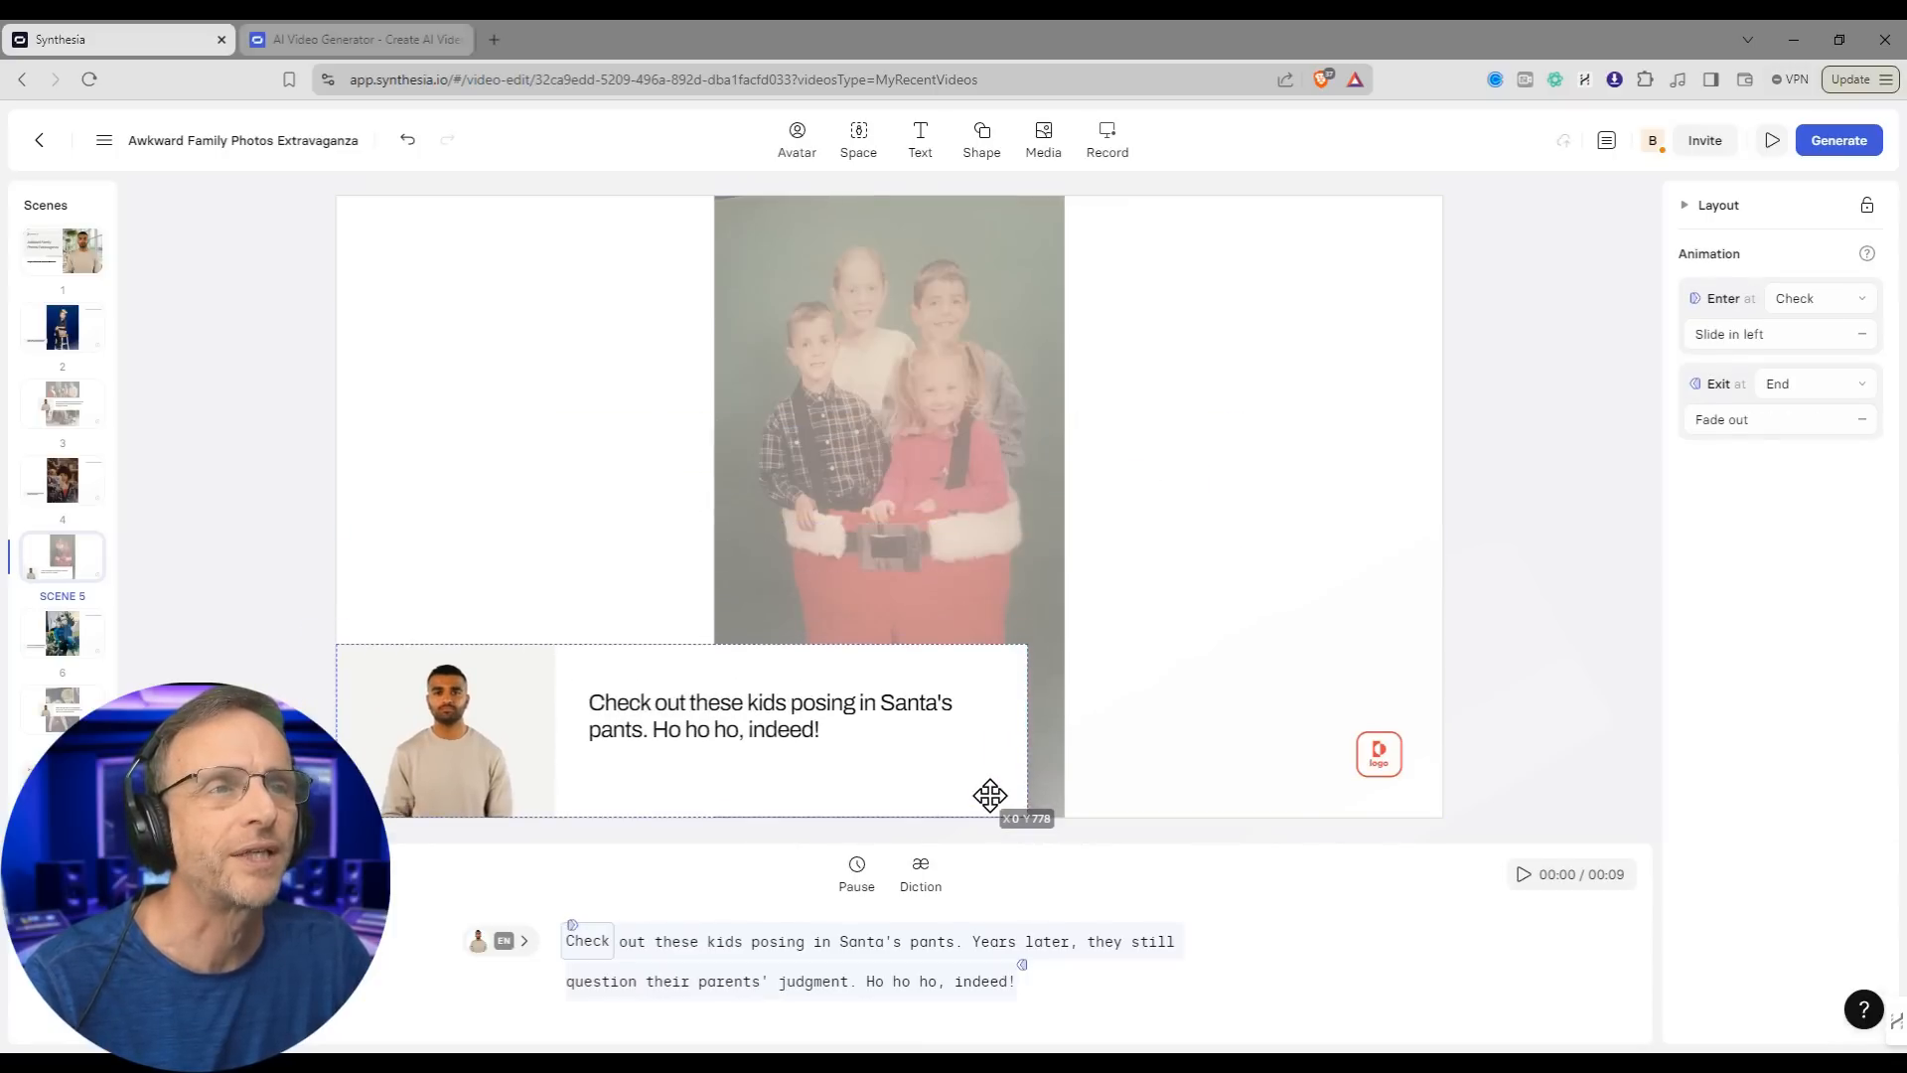
Step: Delete the semi-transparent white rectangle covering the background photo in scene 5
click(1039, 457)
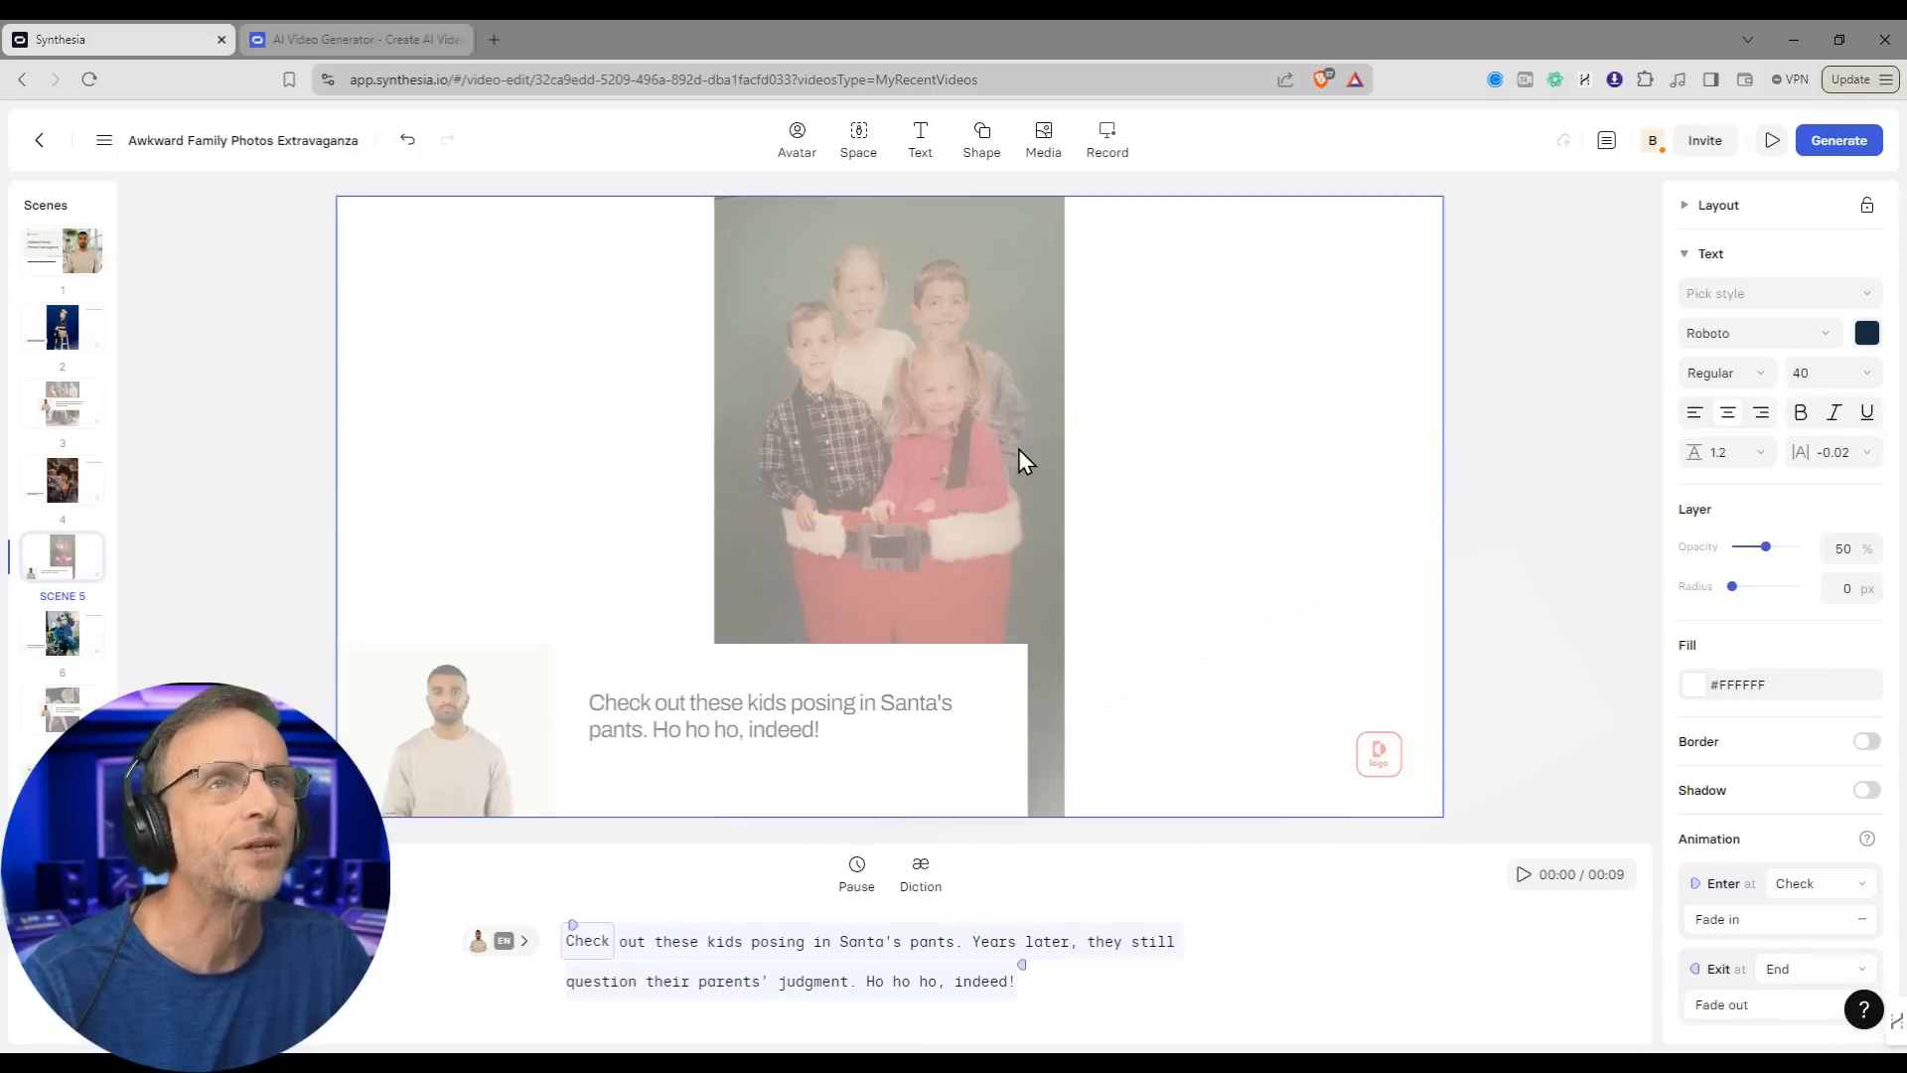
drag(1036, 452, 1220, 459)
key(Delete)
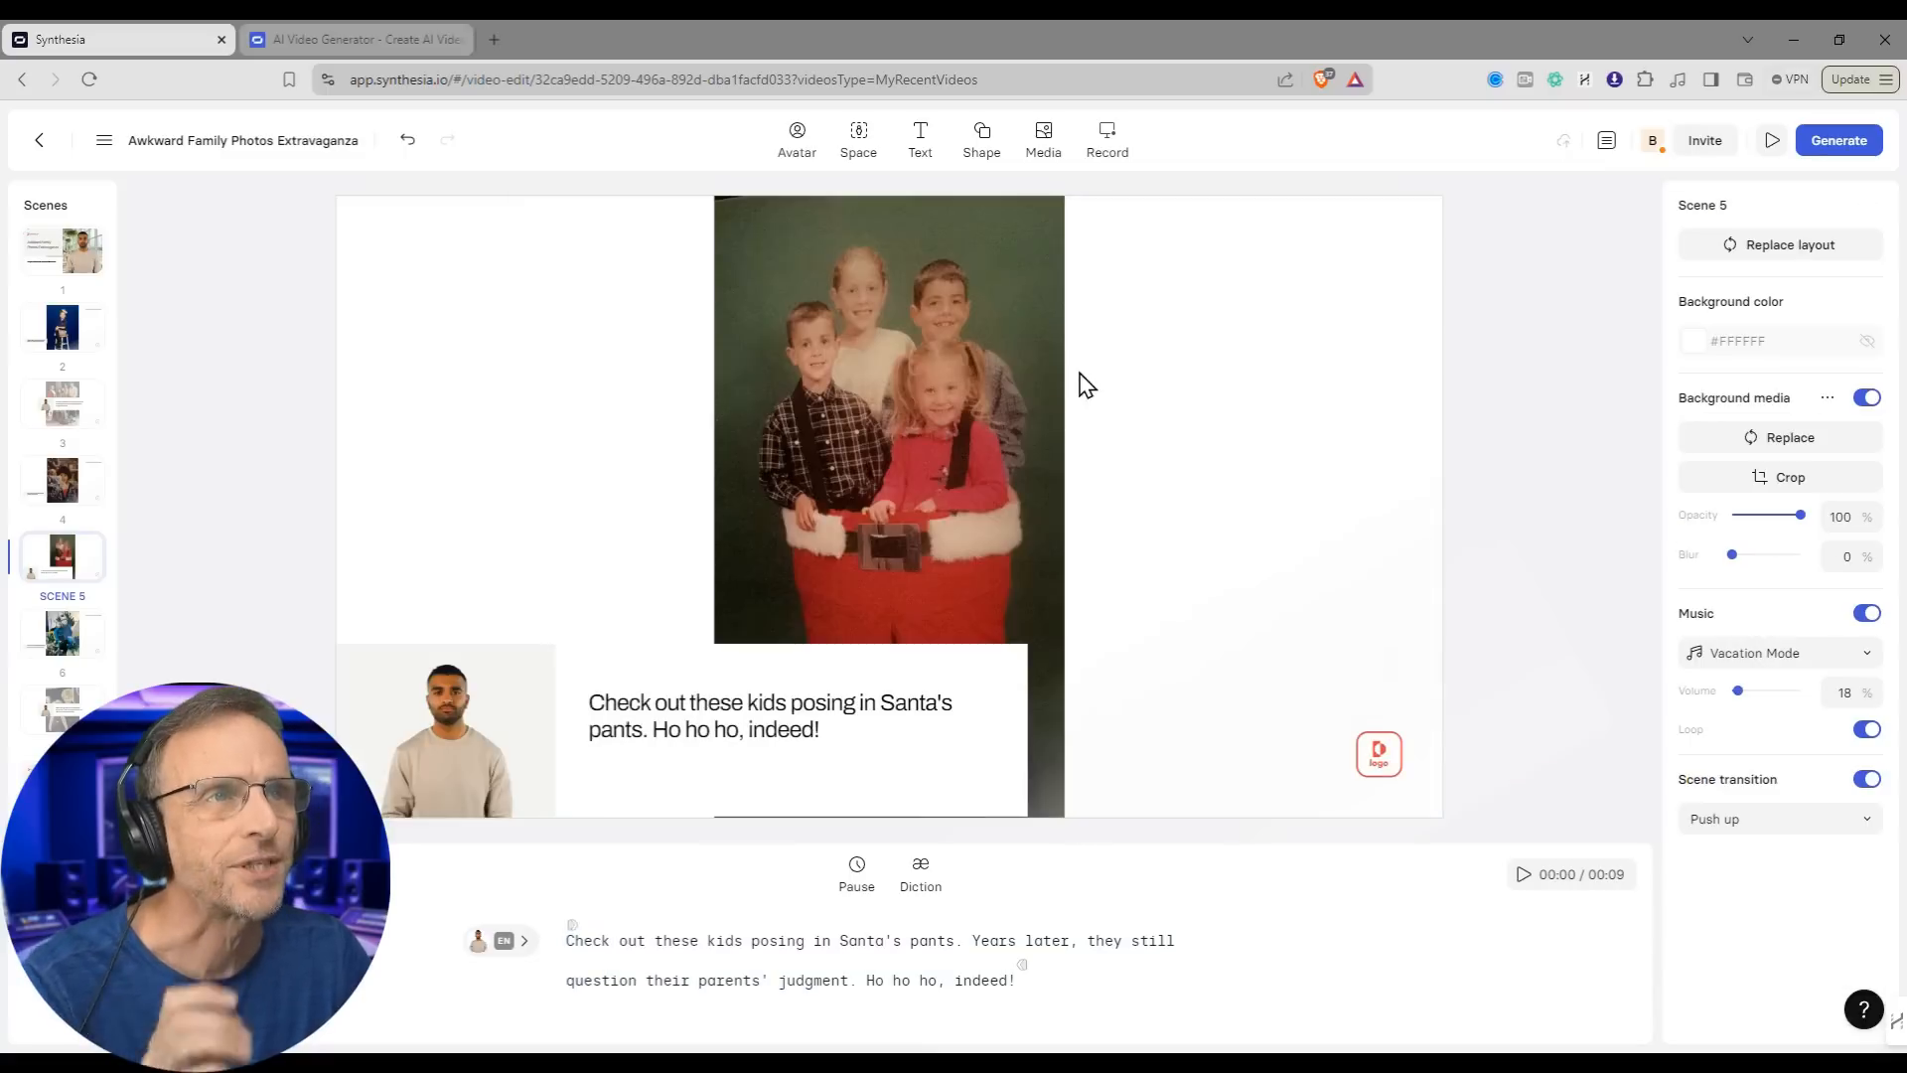
Step: Detach the family photo in scene 5 from the background so it becomes a separate image
right_click(862, 488)
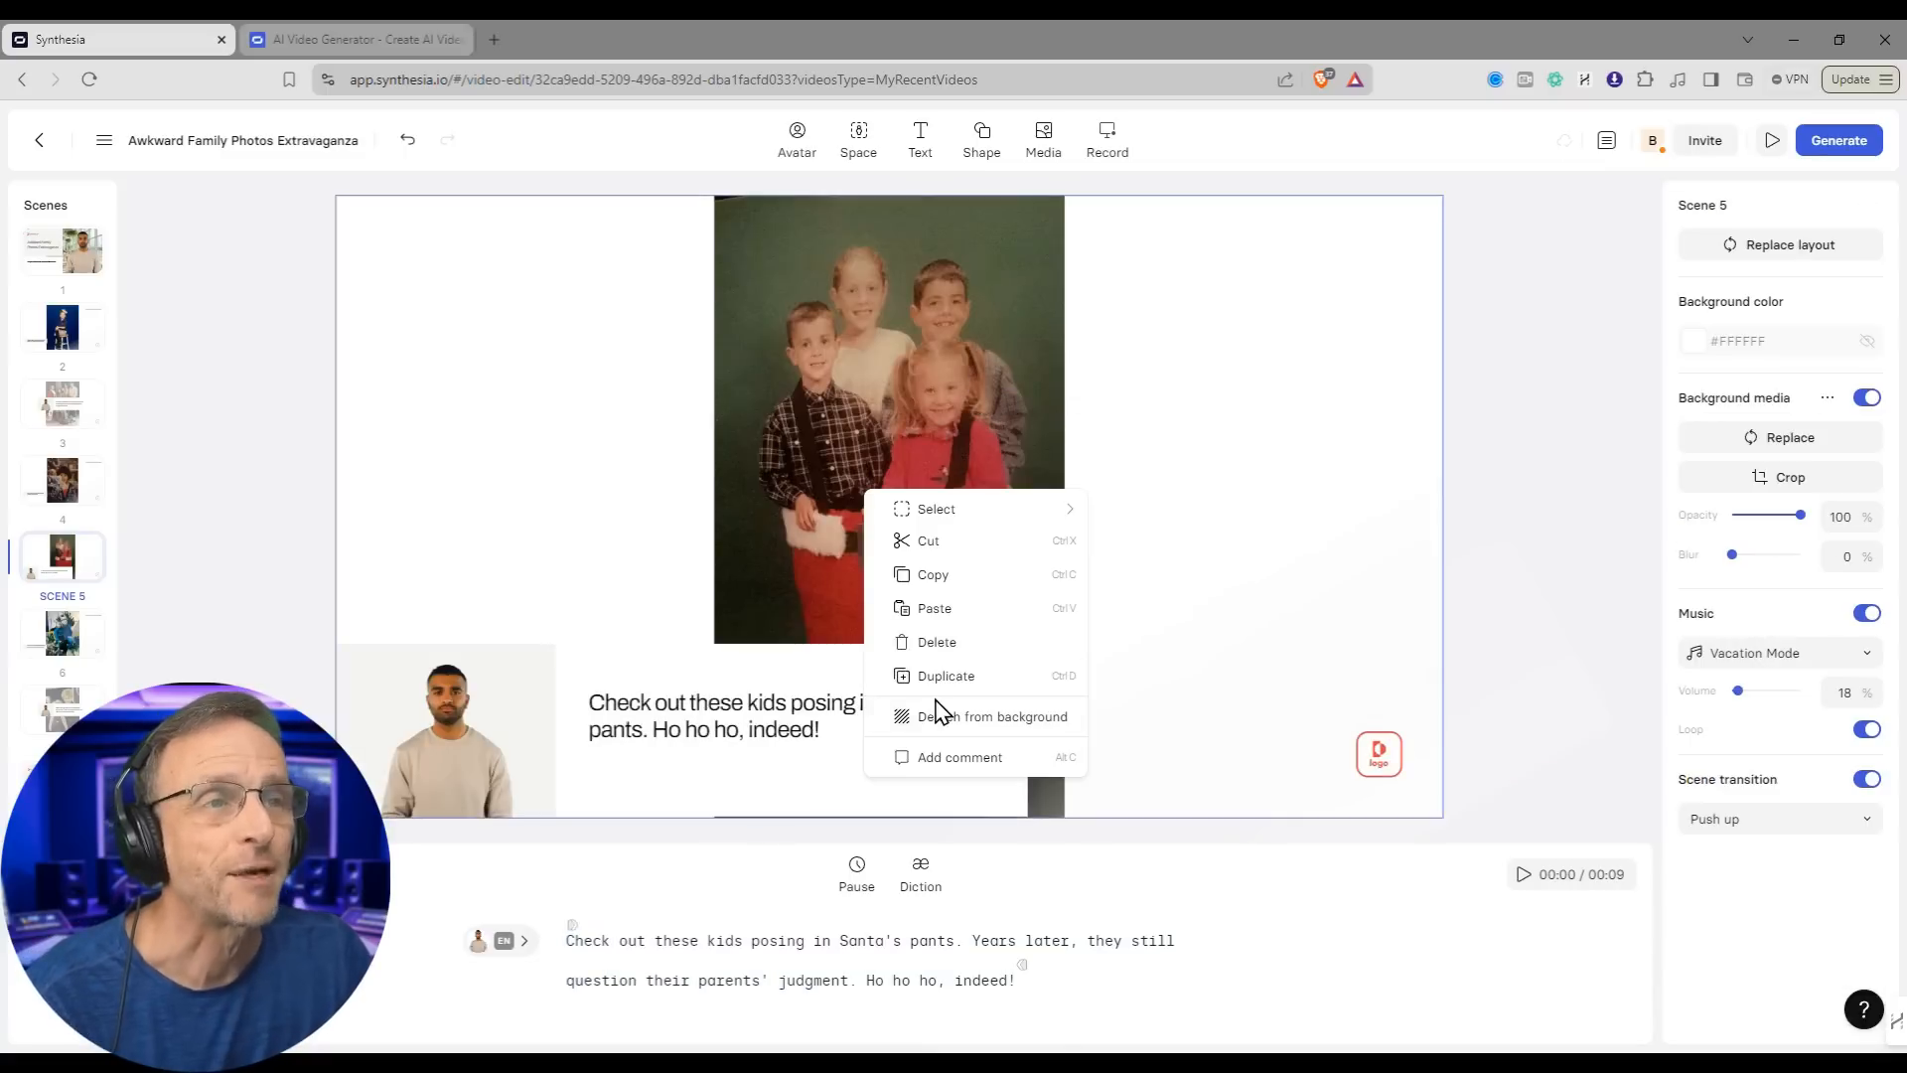
click(866, 395)
right_click(874, 407)
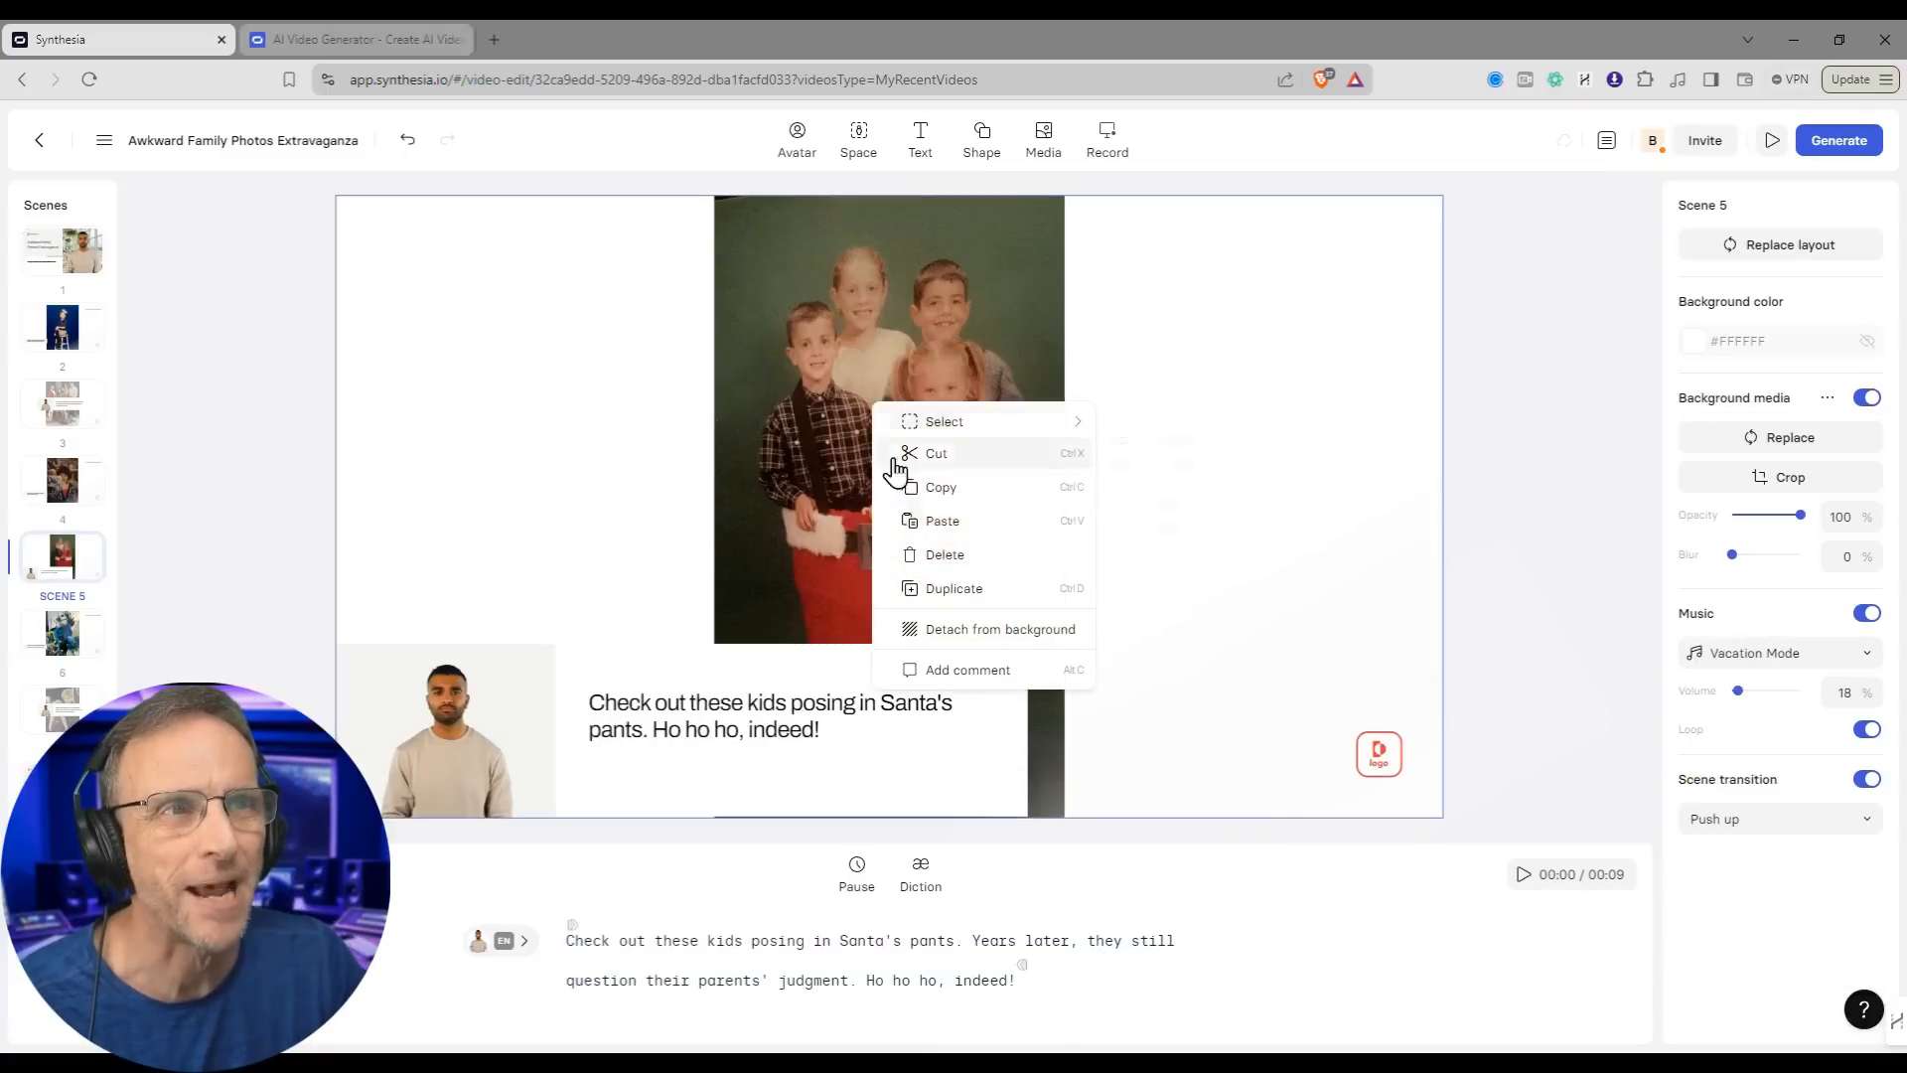
click(984, 633)
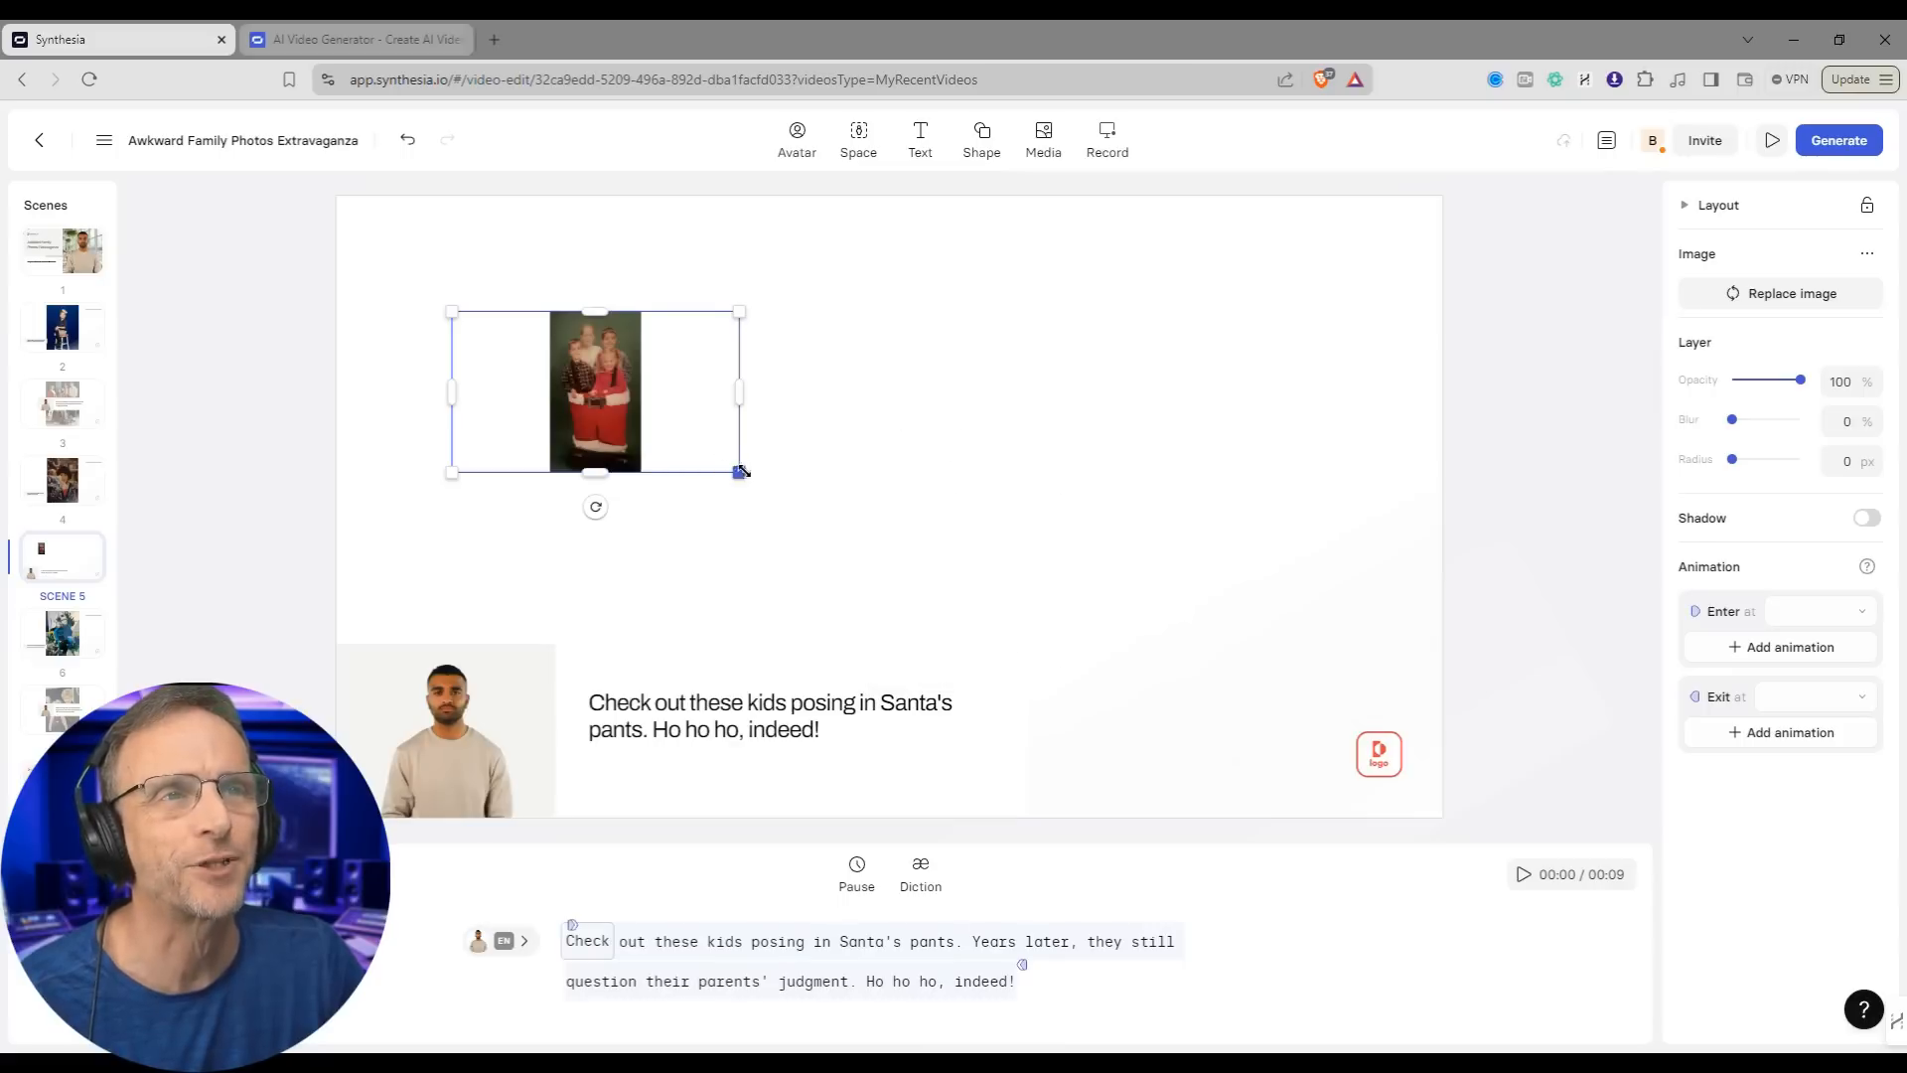
Step: Enlarge the detached Santa pants photo to full canvas height on the right side of scene 5 and delete the logo overlapping it
drag(741, 471, 1261, 778)
drag(907, 430, 1222, 408)
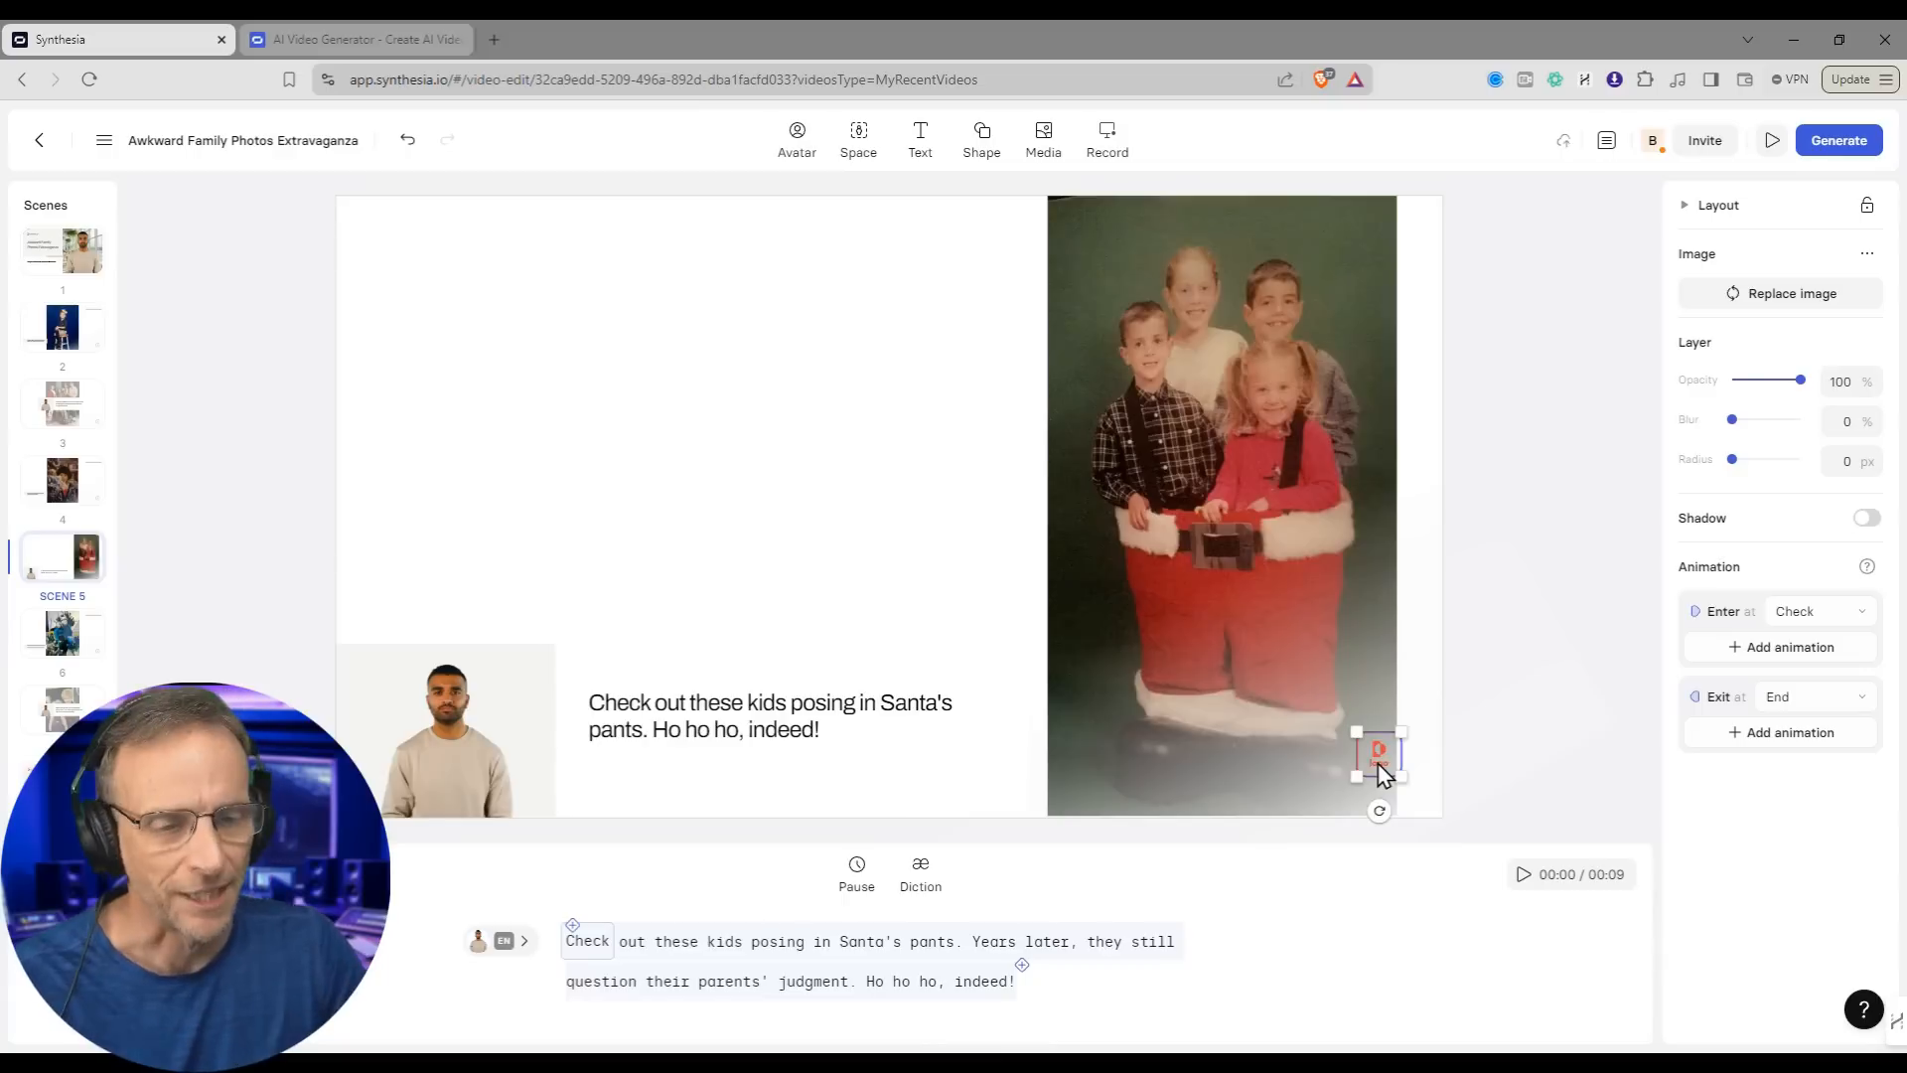
key(Delete)
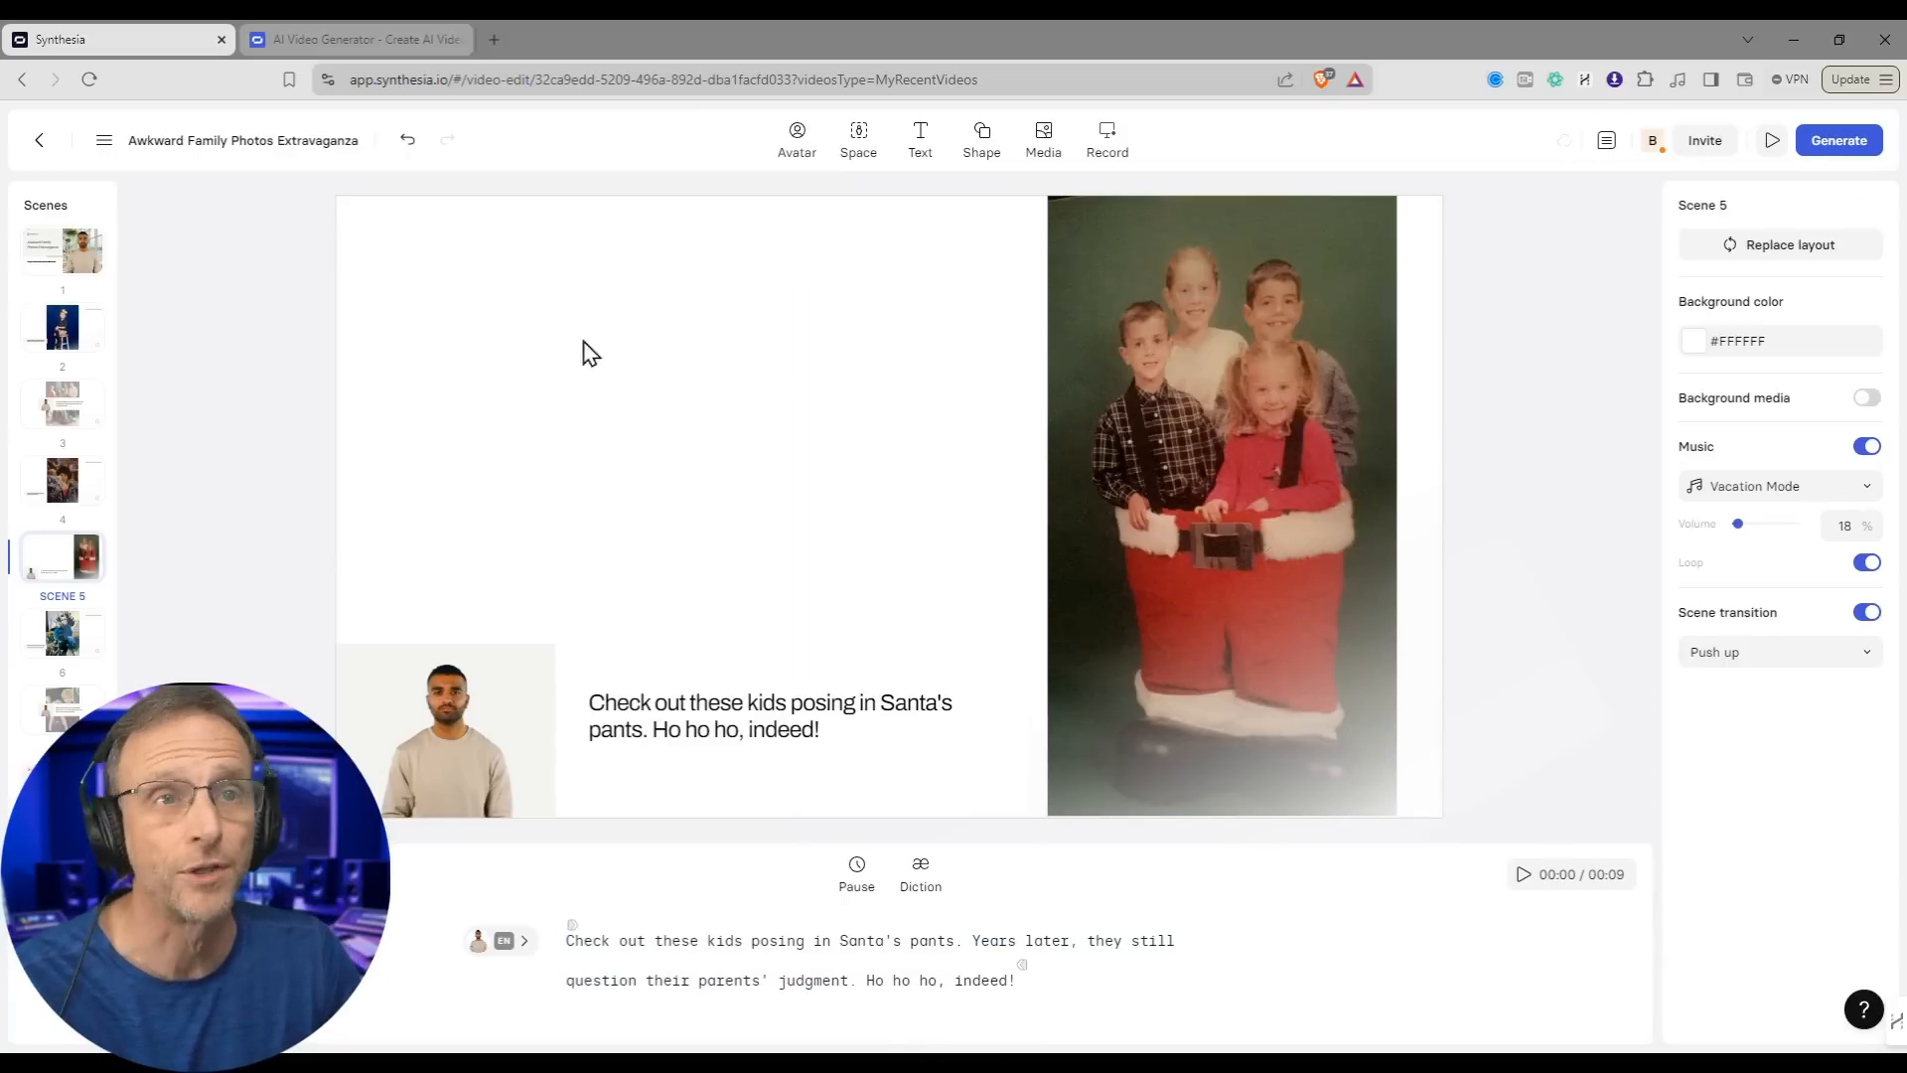
Step: In scene 7, move the avatar and caption box together to the lower-left corner and delete the semi-transparent white rectangle over the photo
click(61, 708)
click(640, 538)
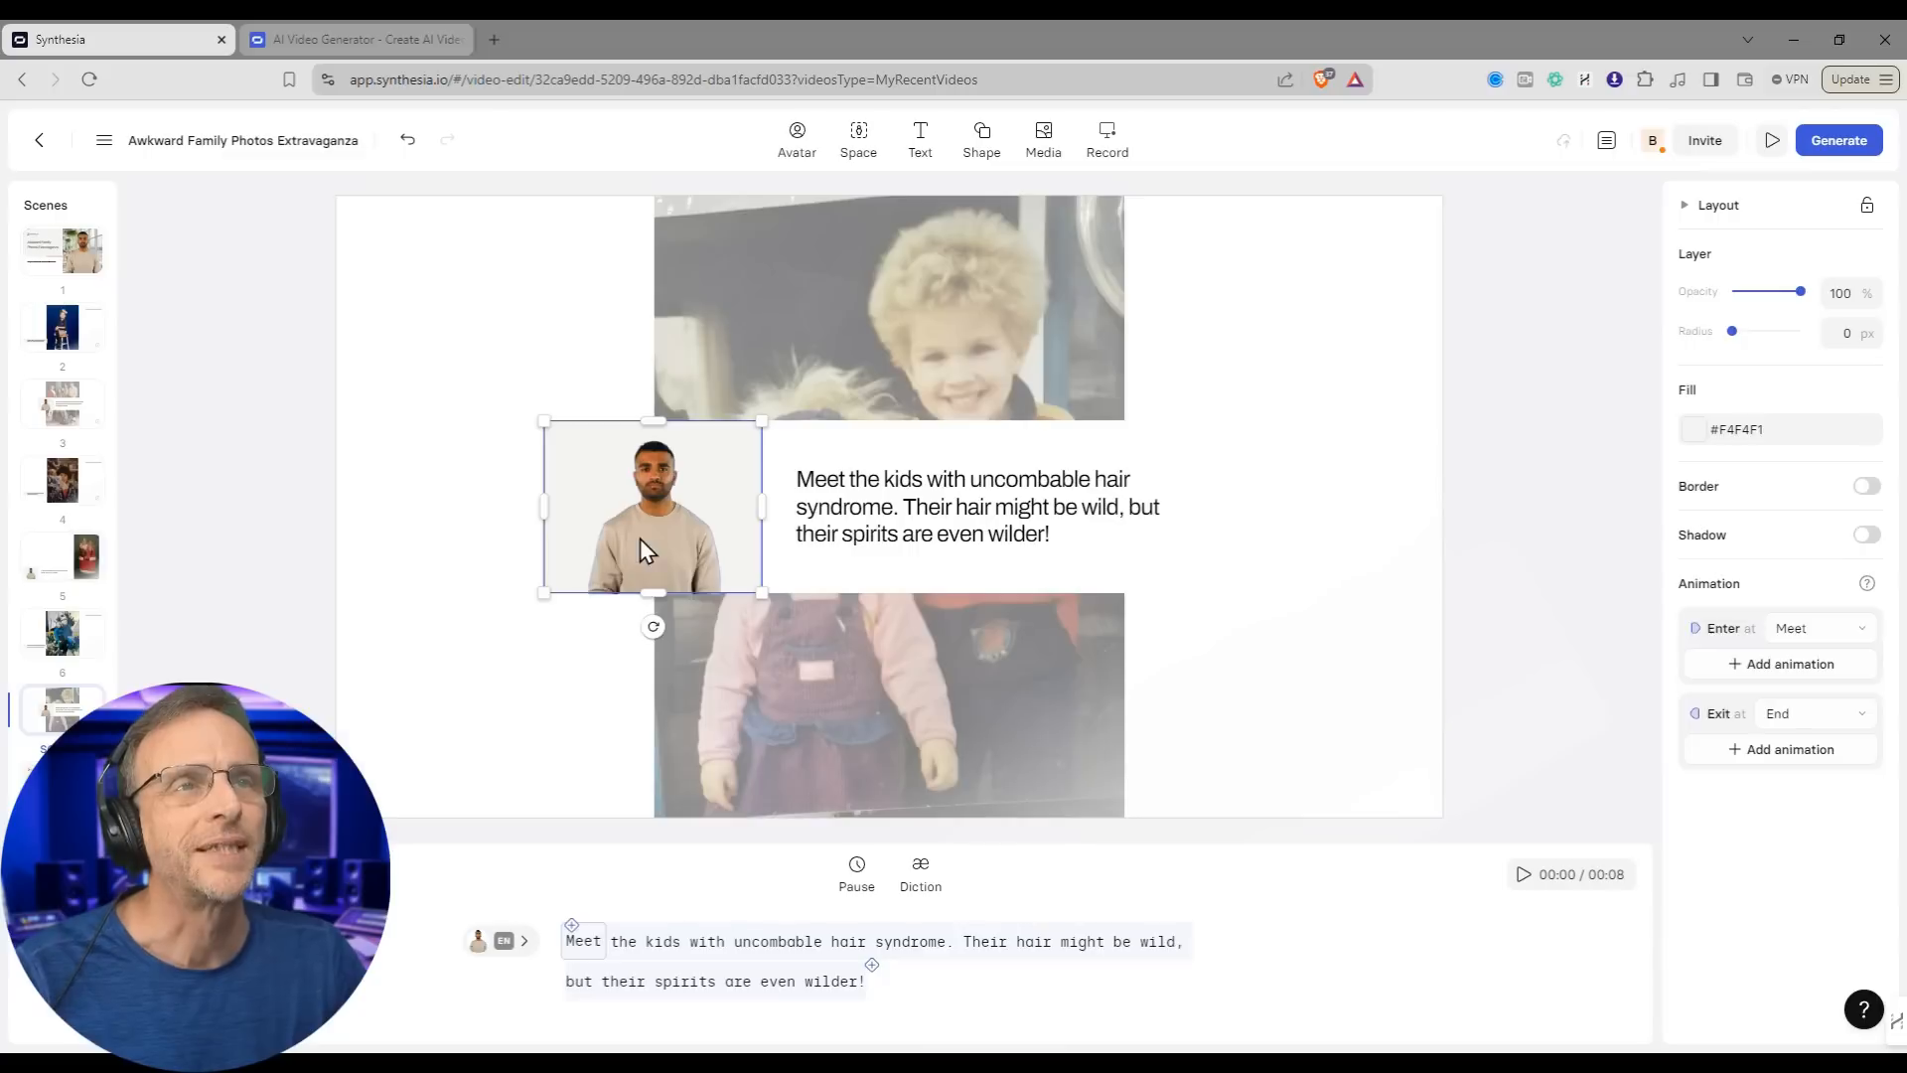
shift+click(639, 539)
shift+click(889, 570)
shift+click(1003, 531)
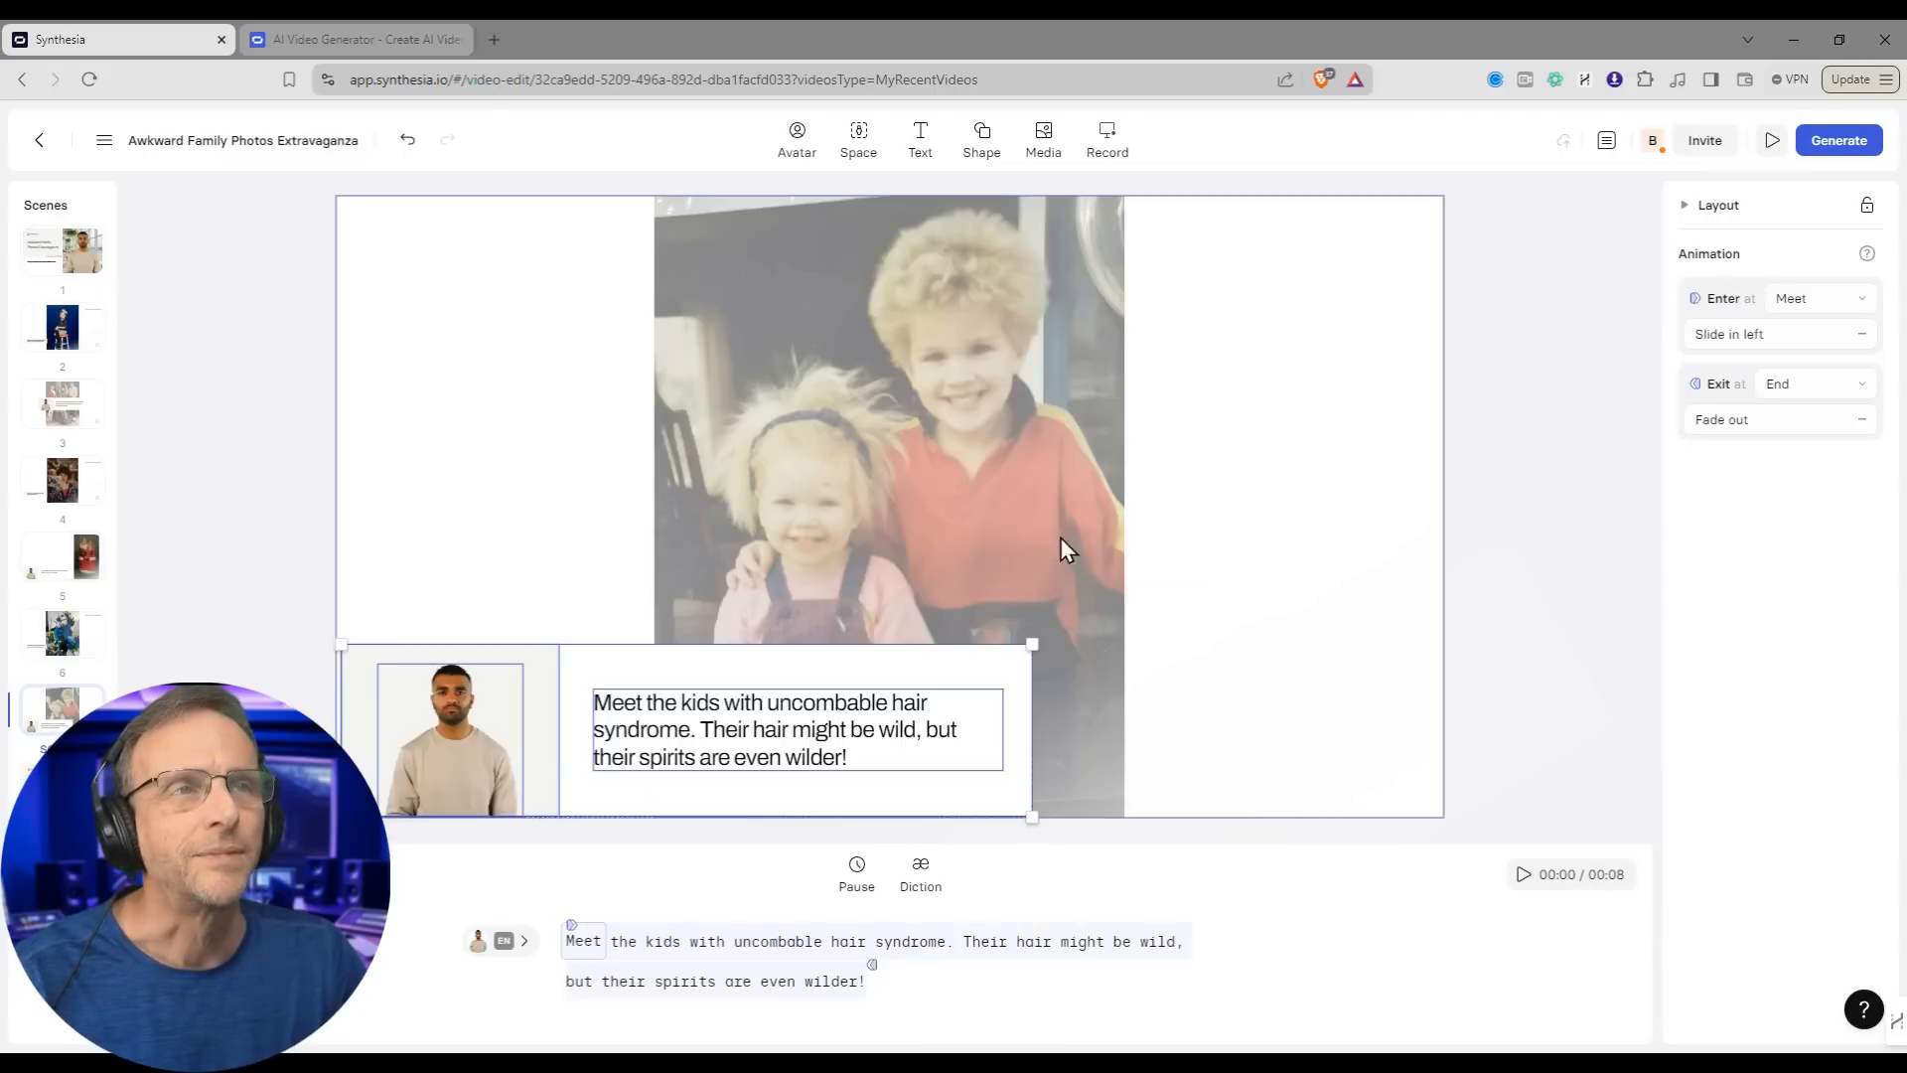
drag(1150, 466, 1431, 516)
key(Delete)
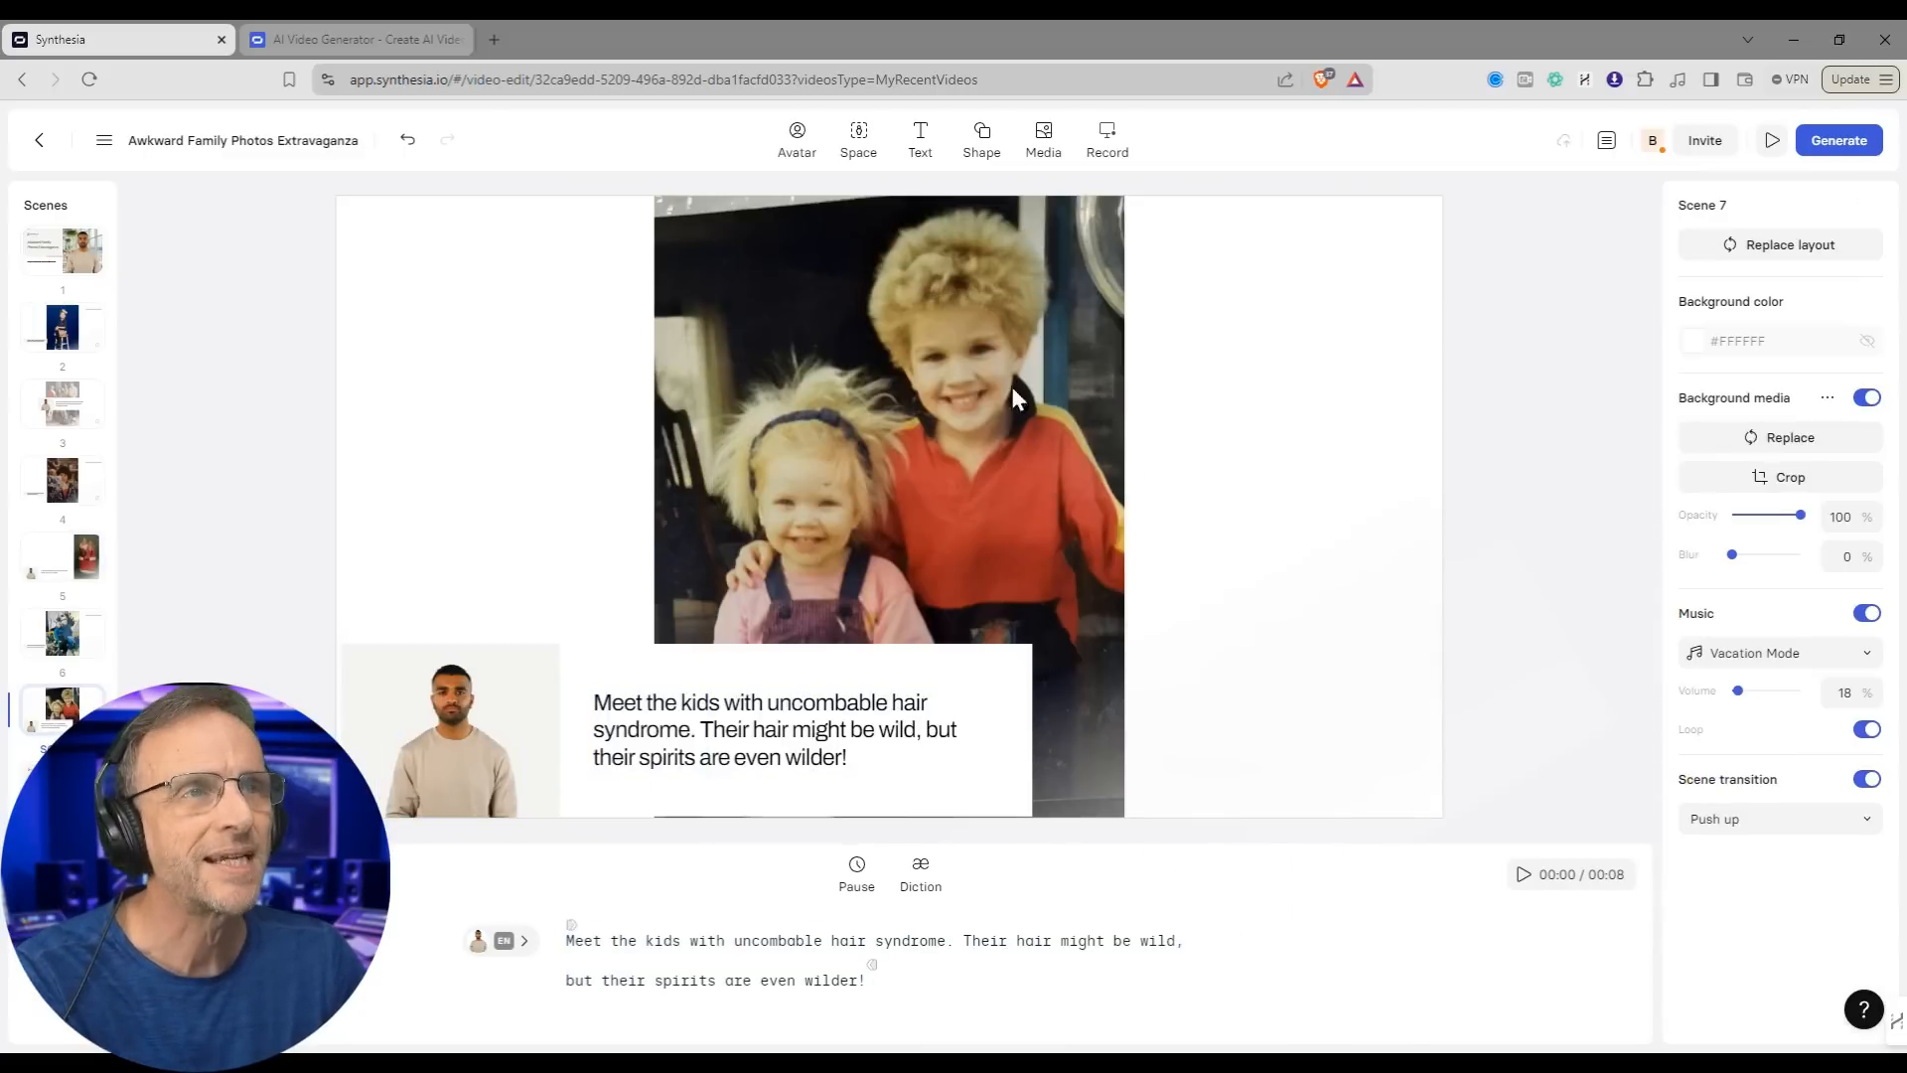
Step: Detach the wild-hair kids photo in scene 7 from the background, enlarge it, and place it toward the right side of the canvas
right_click(987, 363)
click(1093, 587)
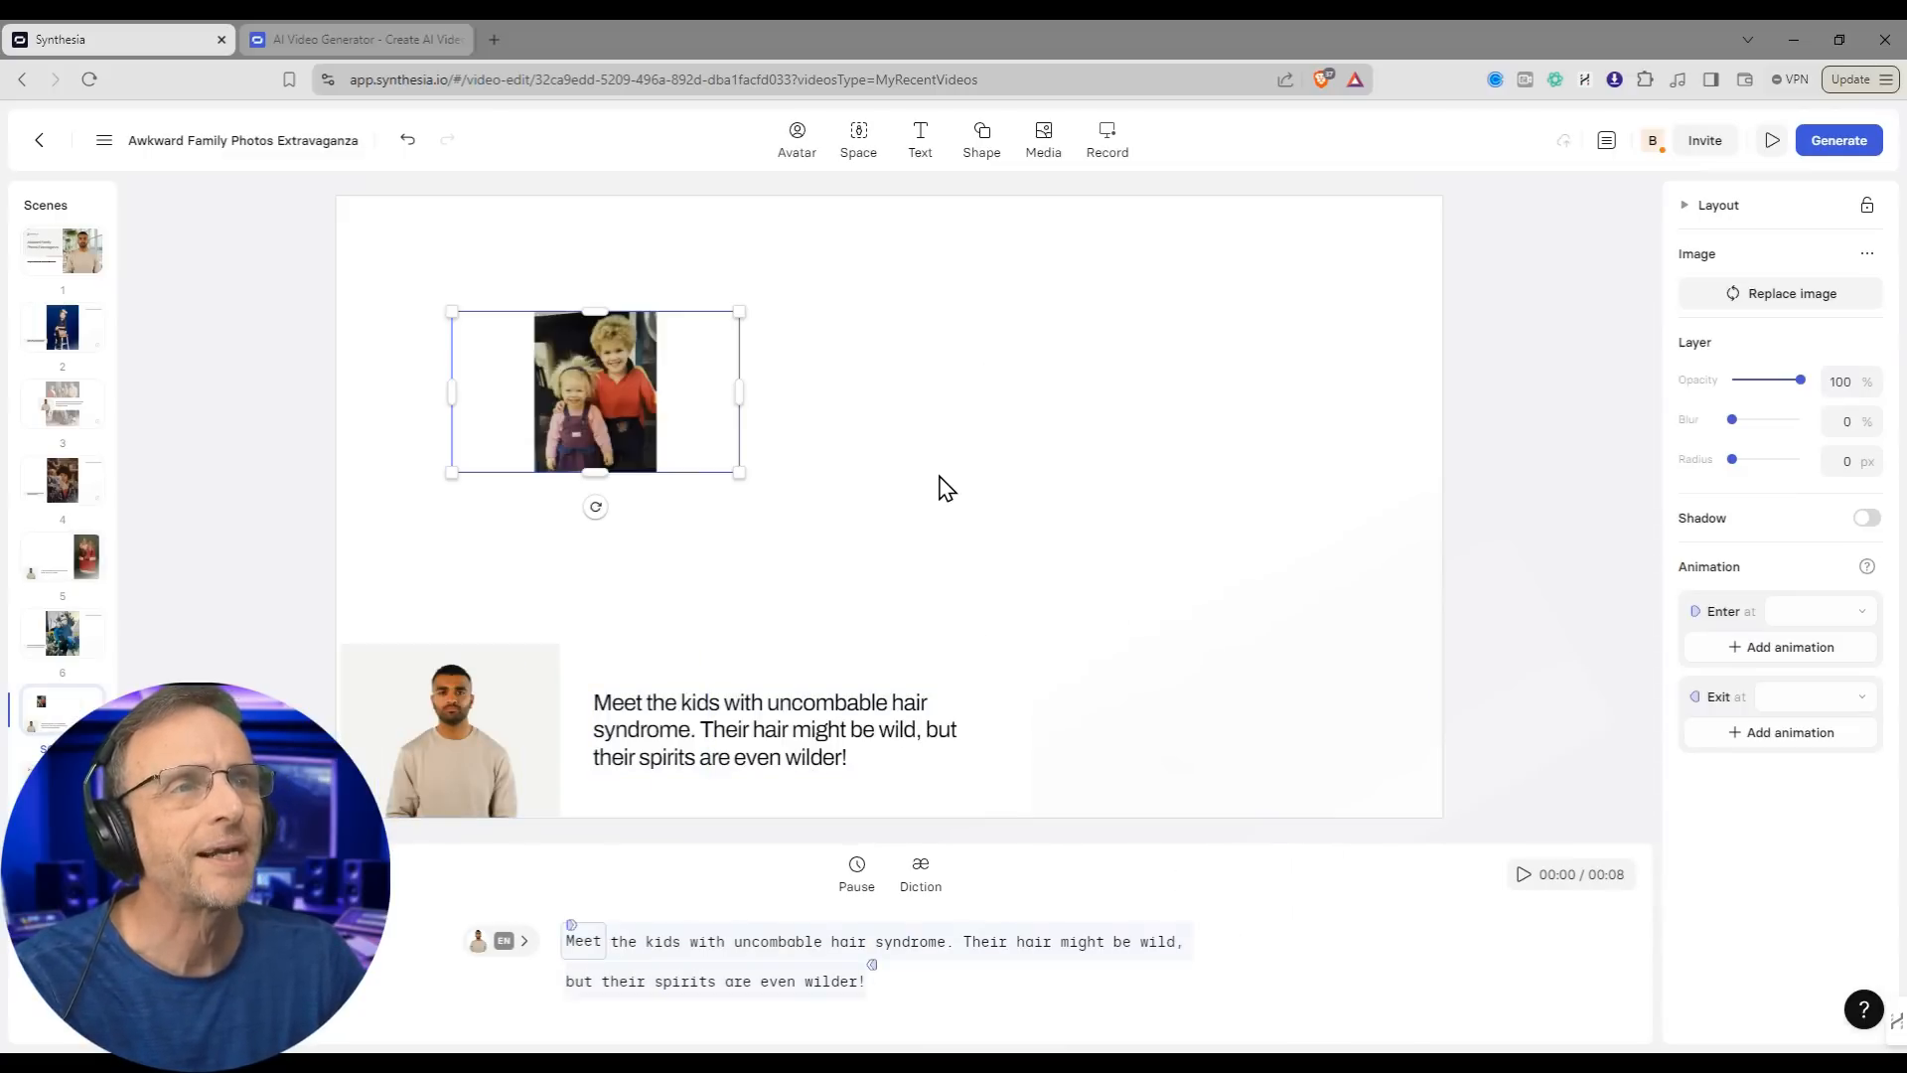
drag(740, 474, 1345, 732)
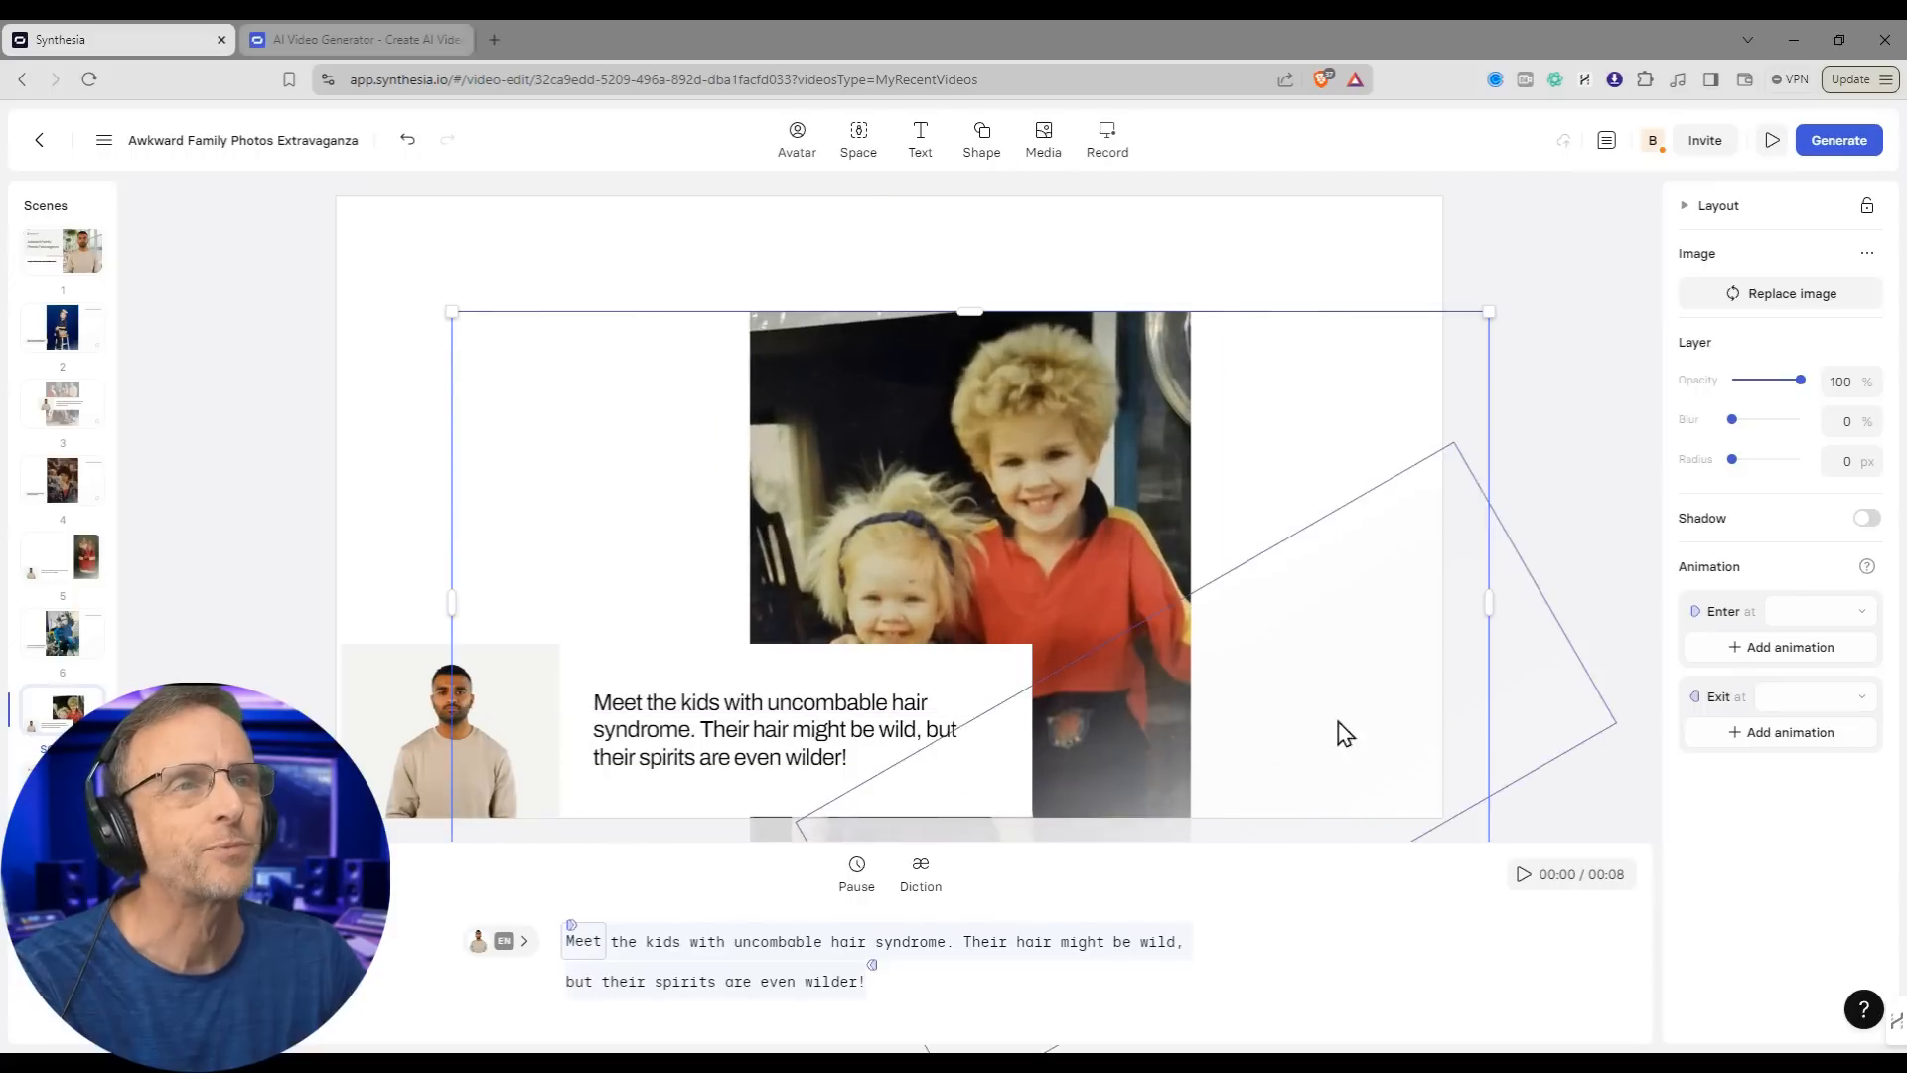
drag(975, 485, 1265, 407)
Step: In scene 8, replace the placeholder contact details with a sample email address and the website mysiteisbetterthan.yoursite.com
click(588, 391)
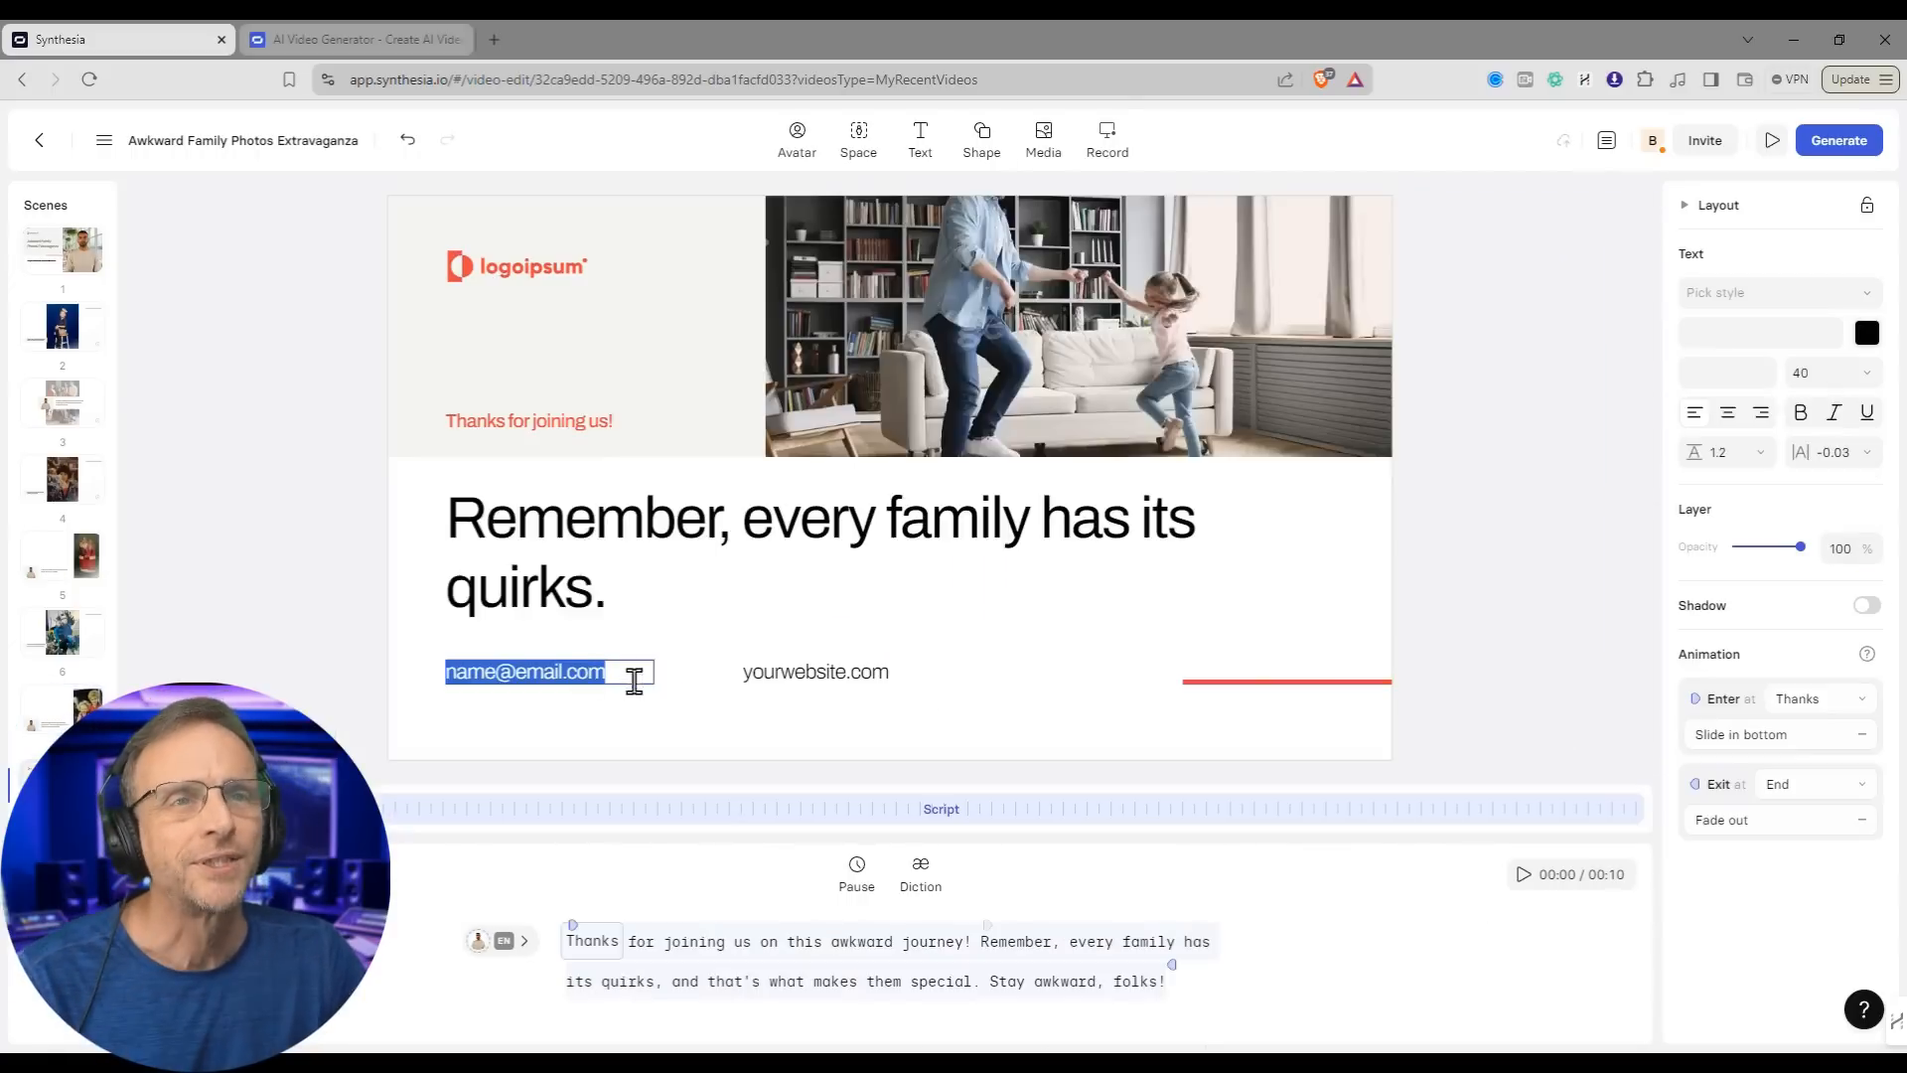
text(bob)
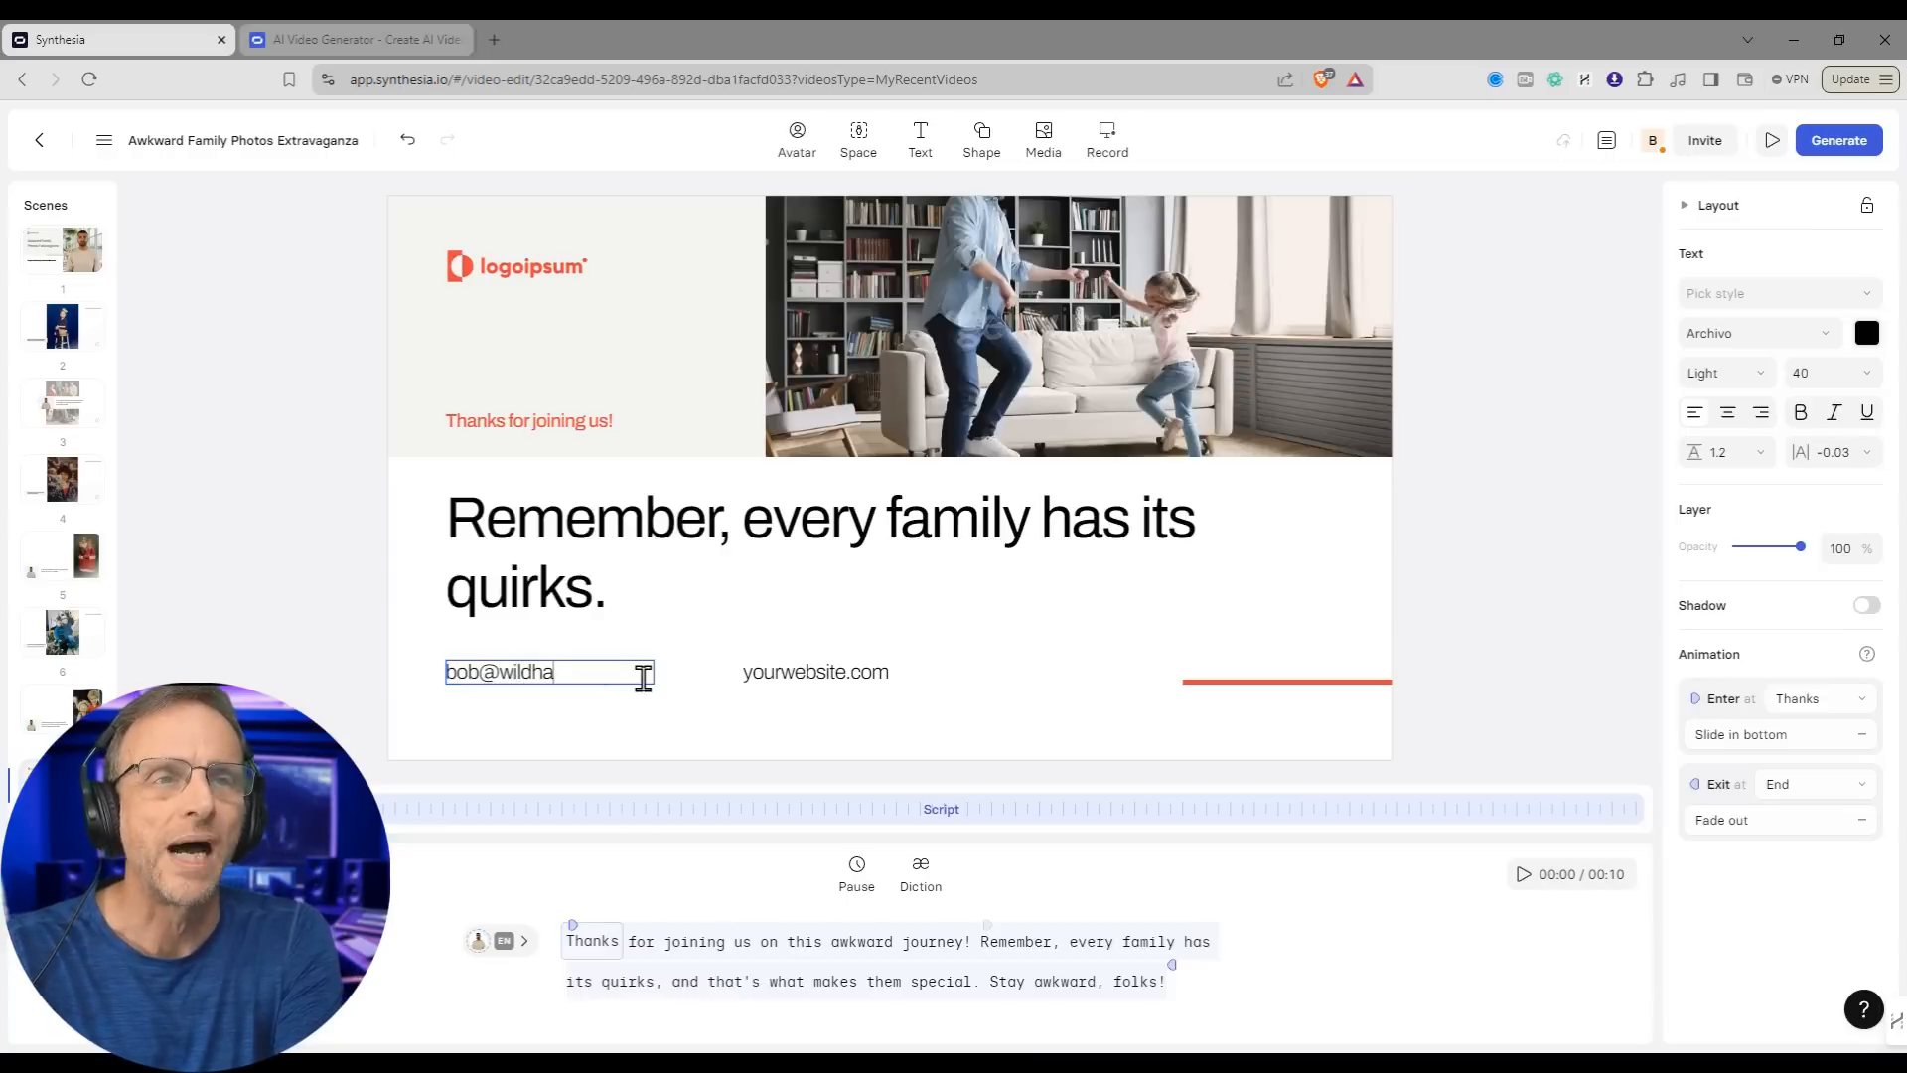
click(815, 672)
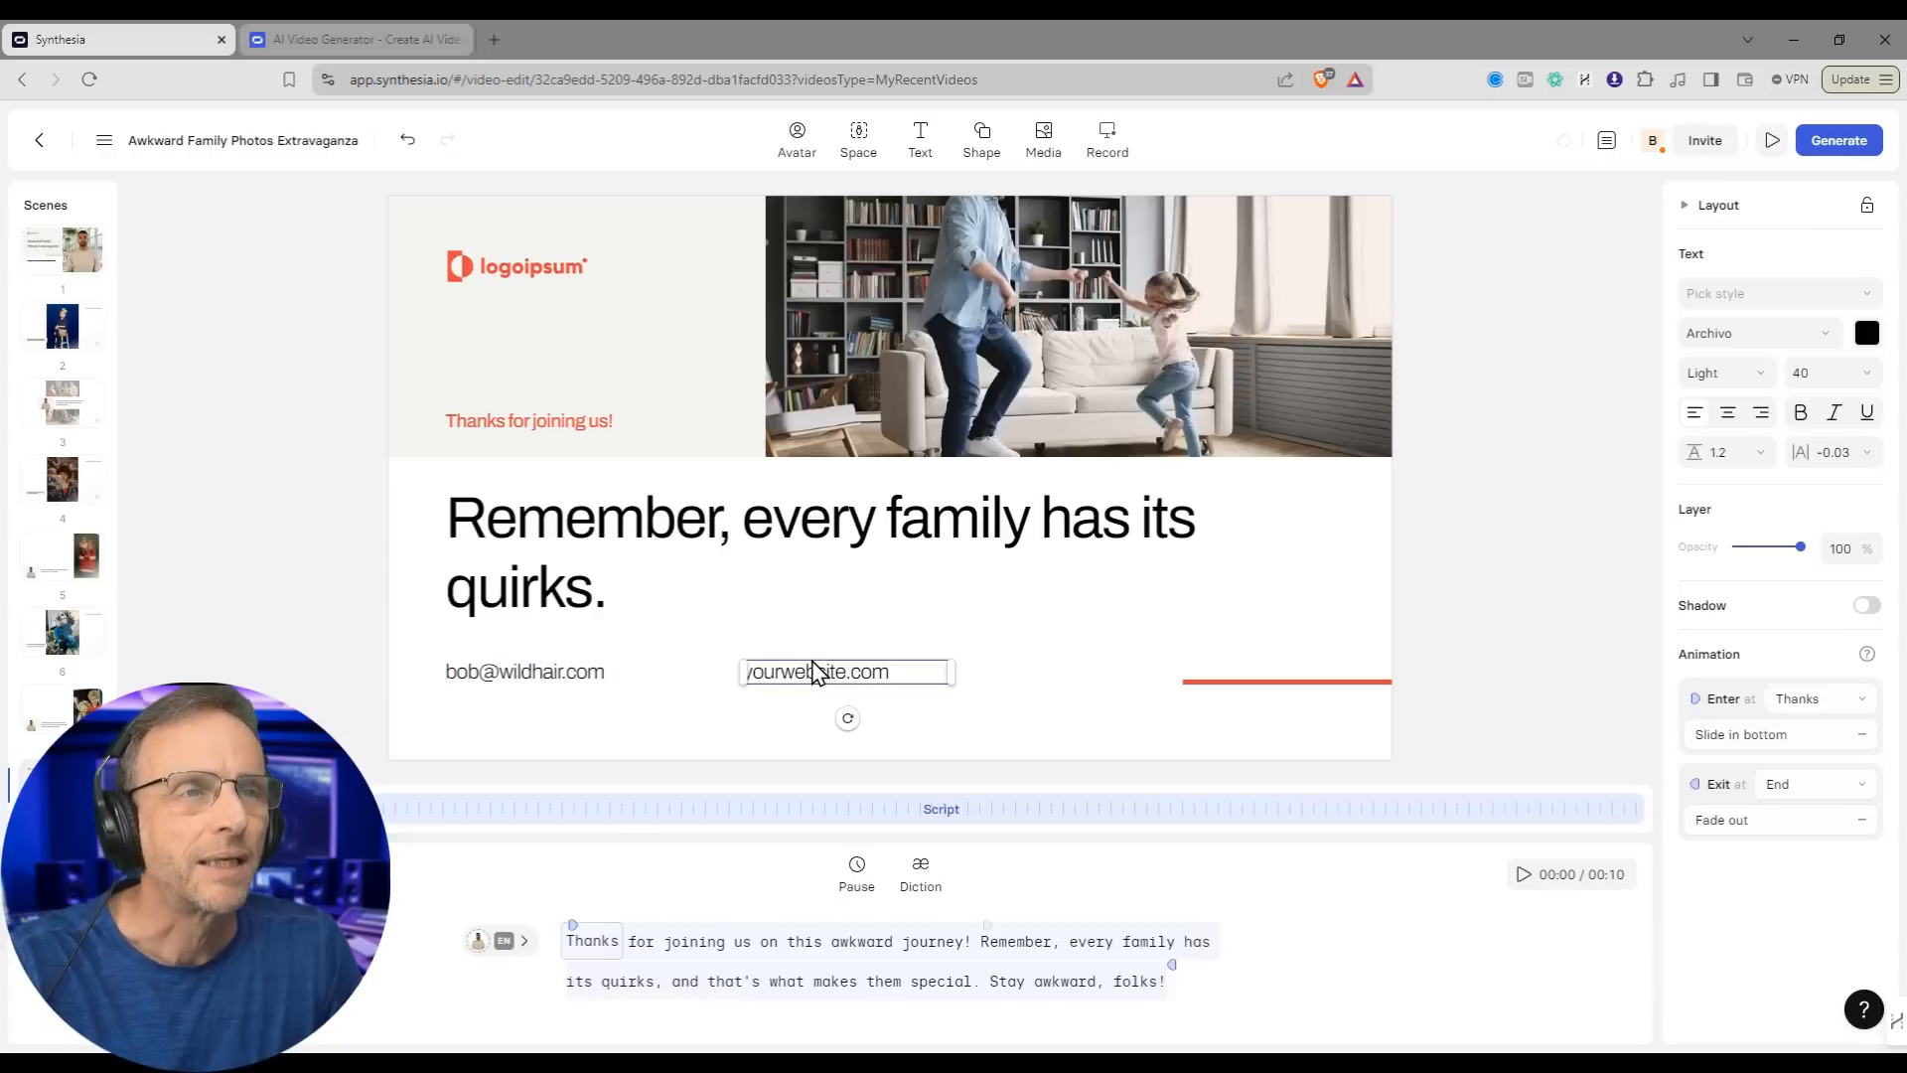
double_click(839, 679)
text(mysiteisbet)
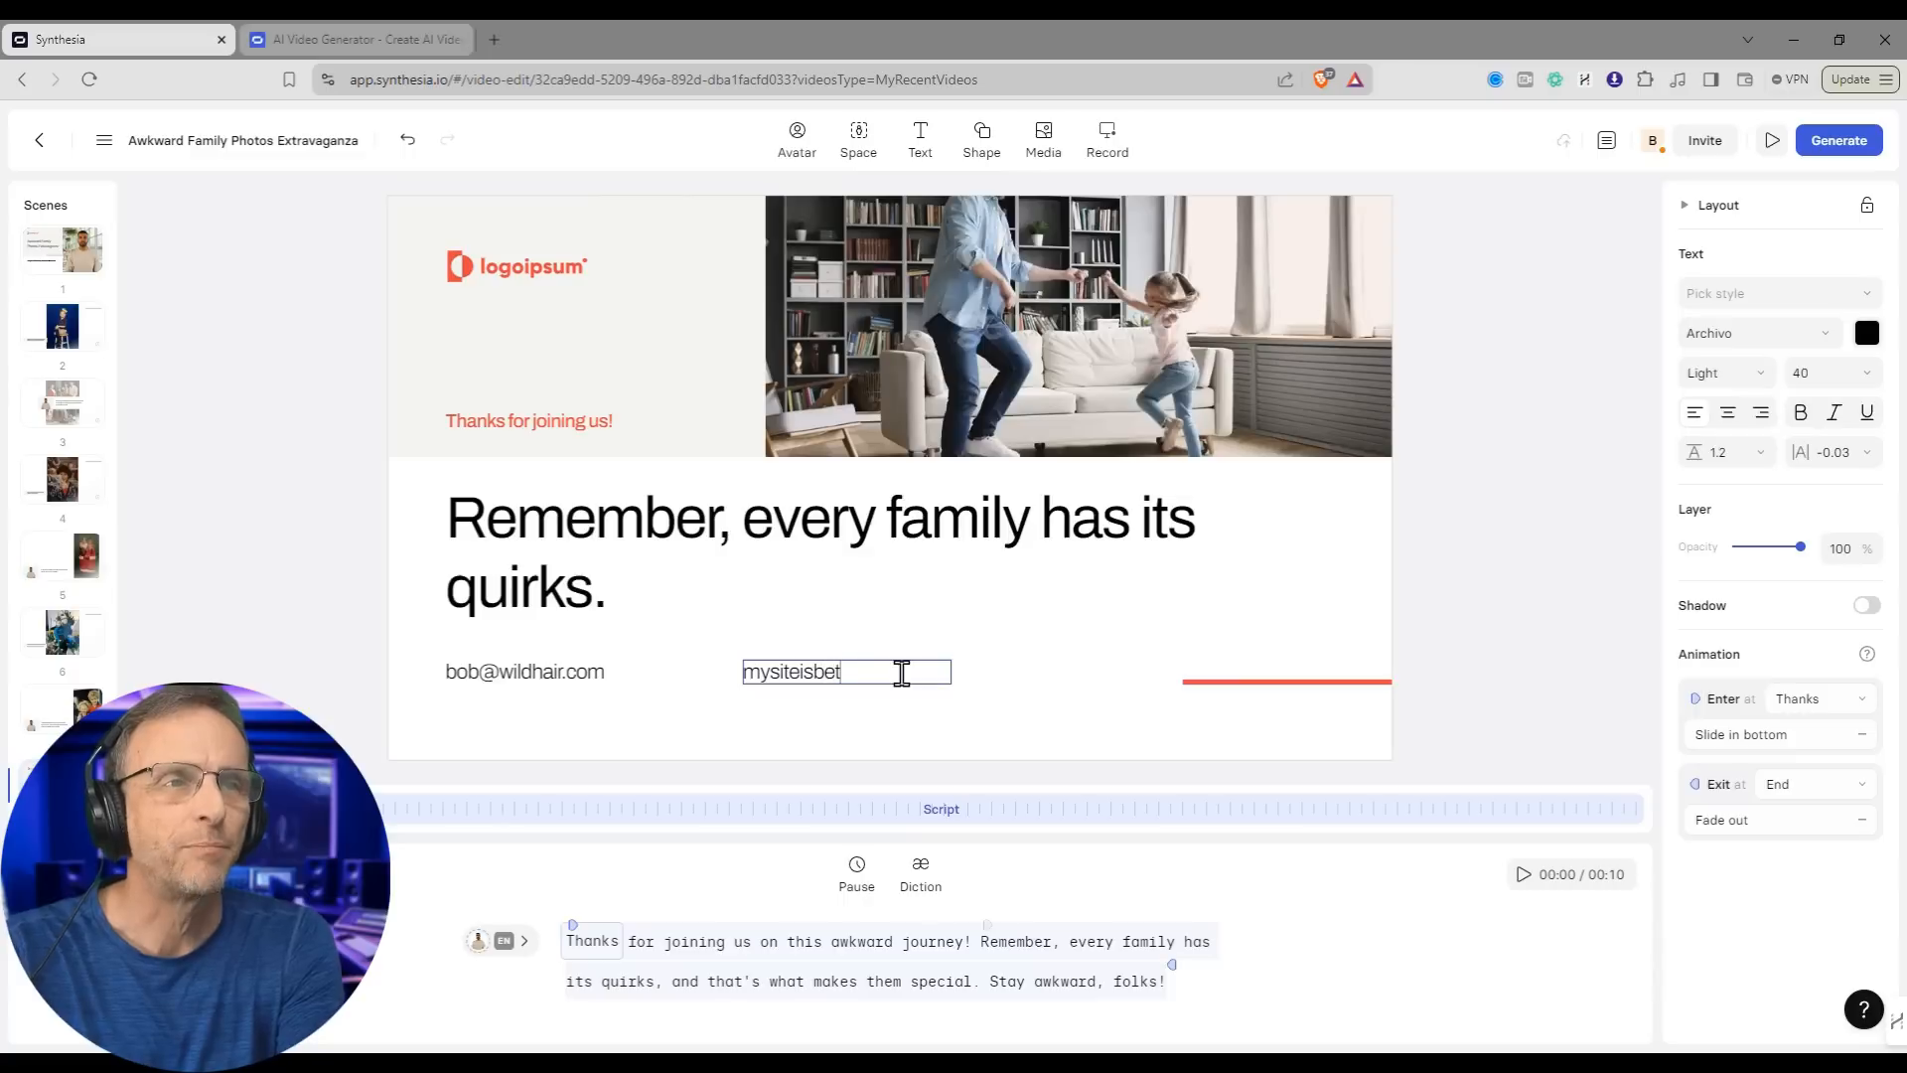
text(terthanyoursite.com)
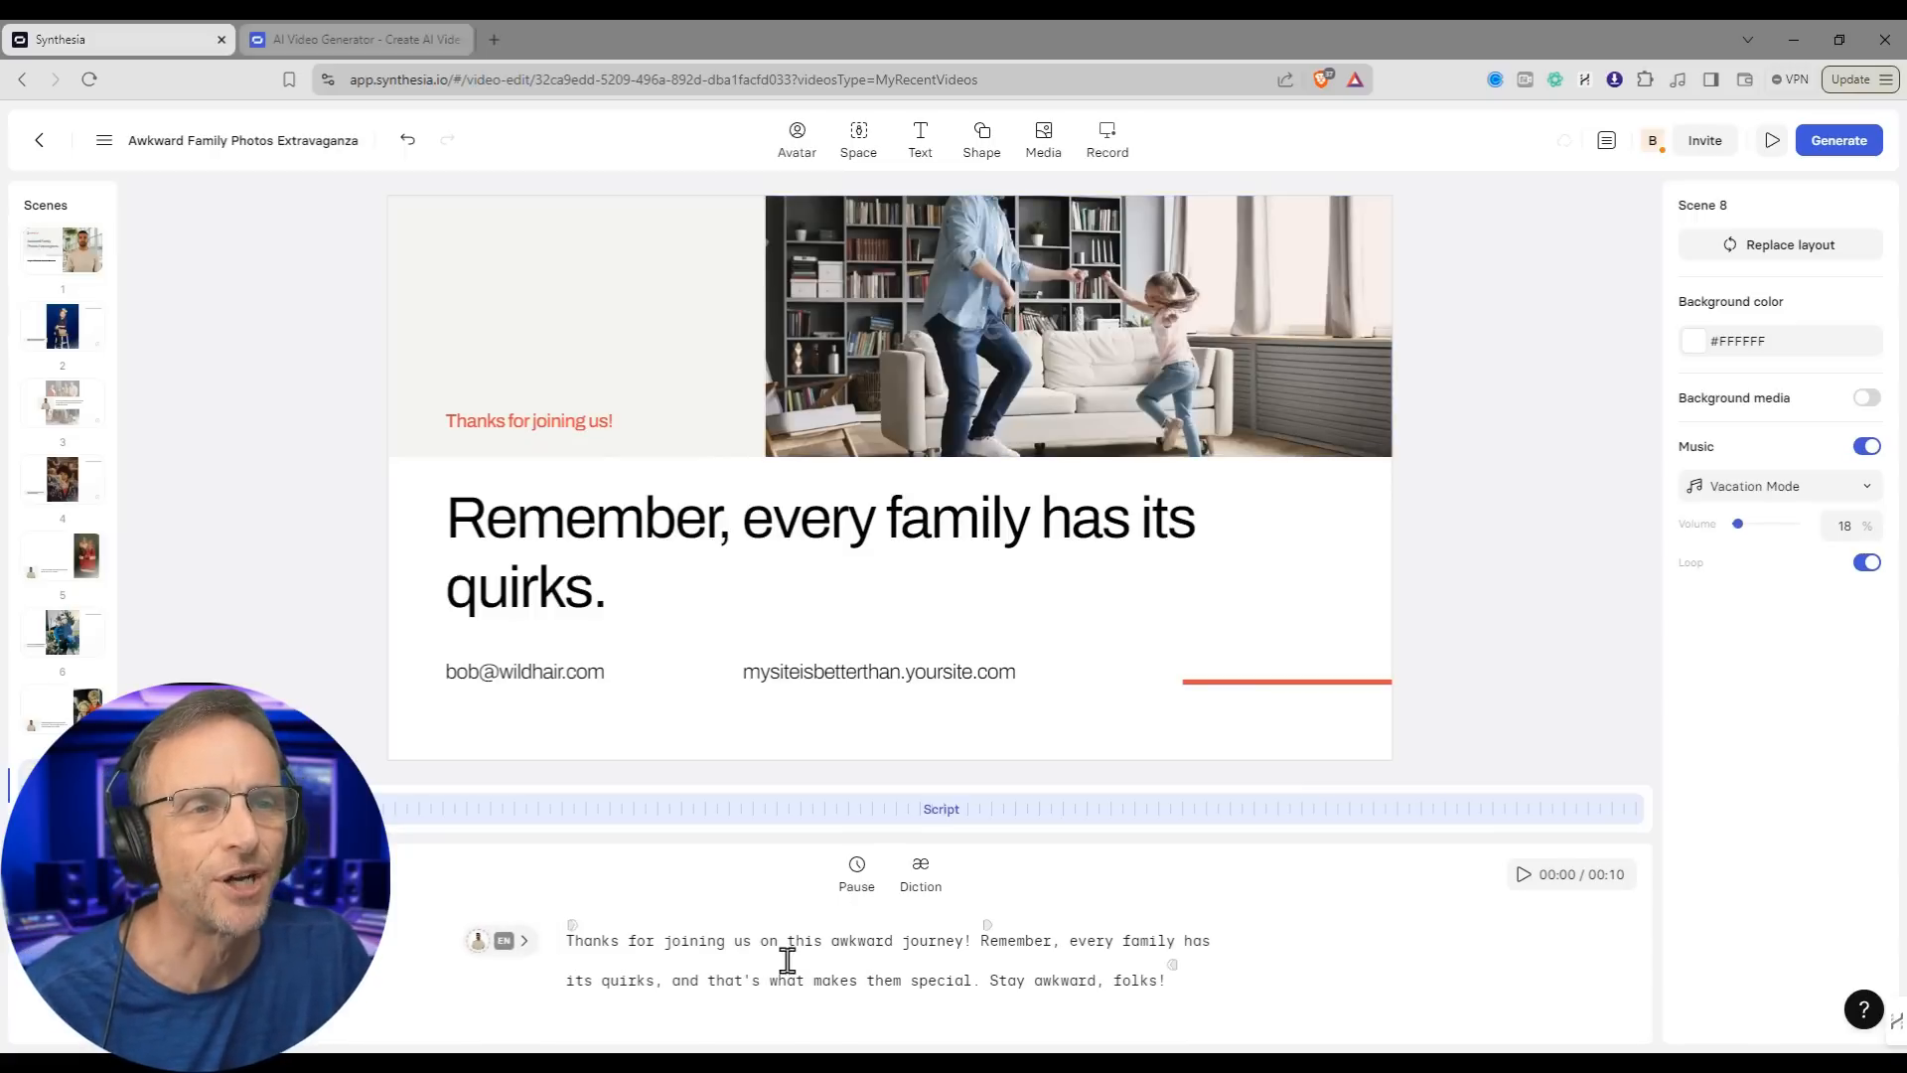
Step: Make the Jaz speaker visible in scene 8 and replace it with the custom avatar from the workspace's brand kit
click(477, 944)
click(584, 843)
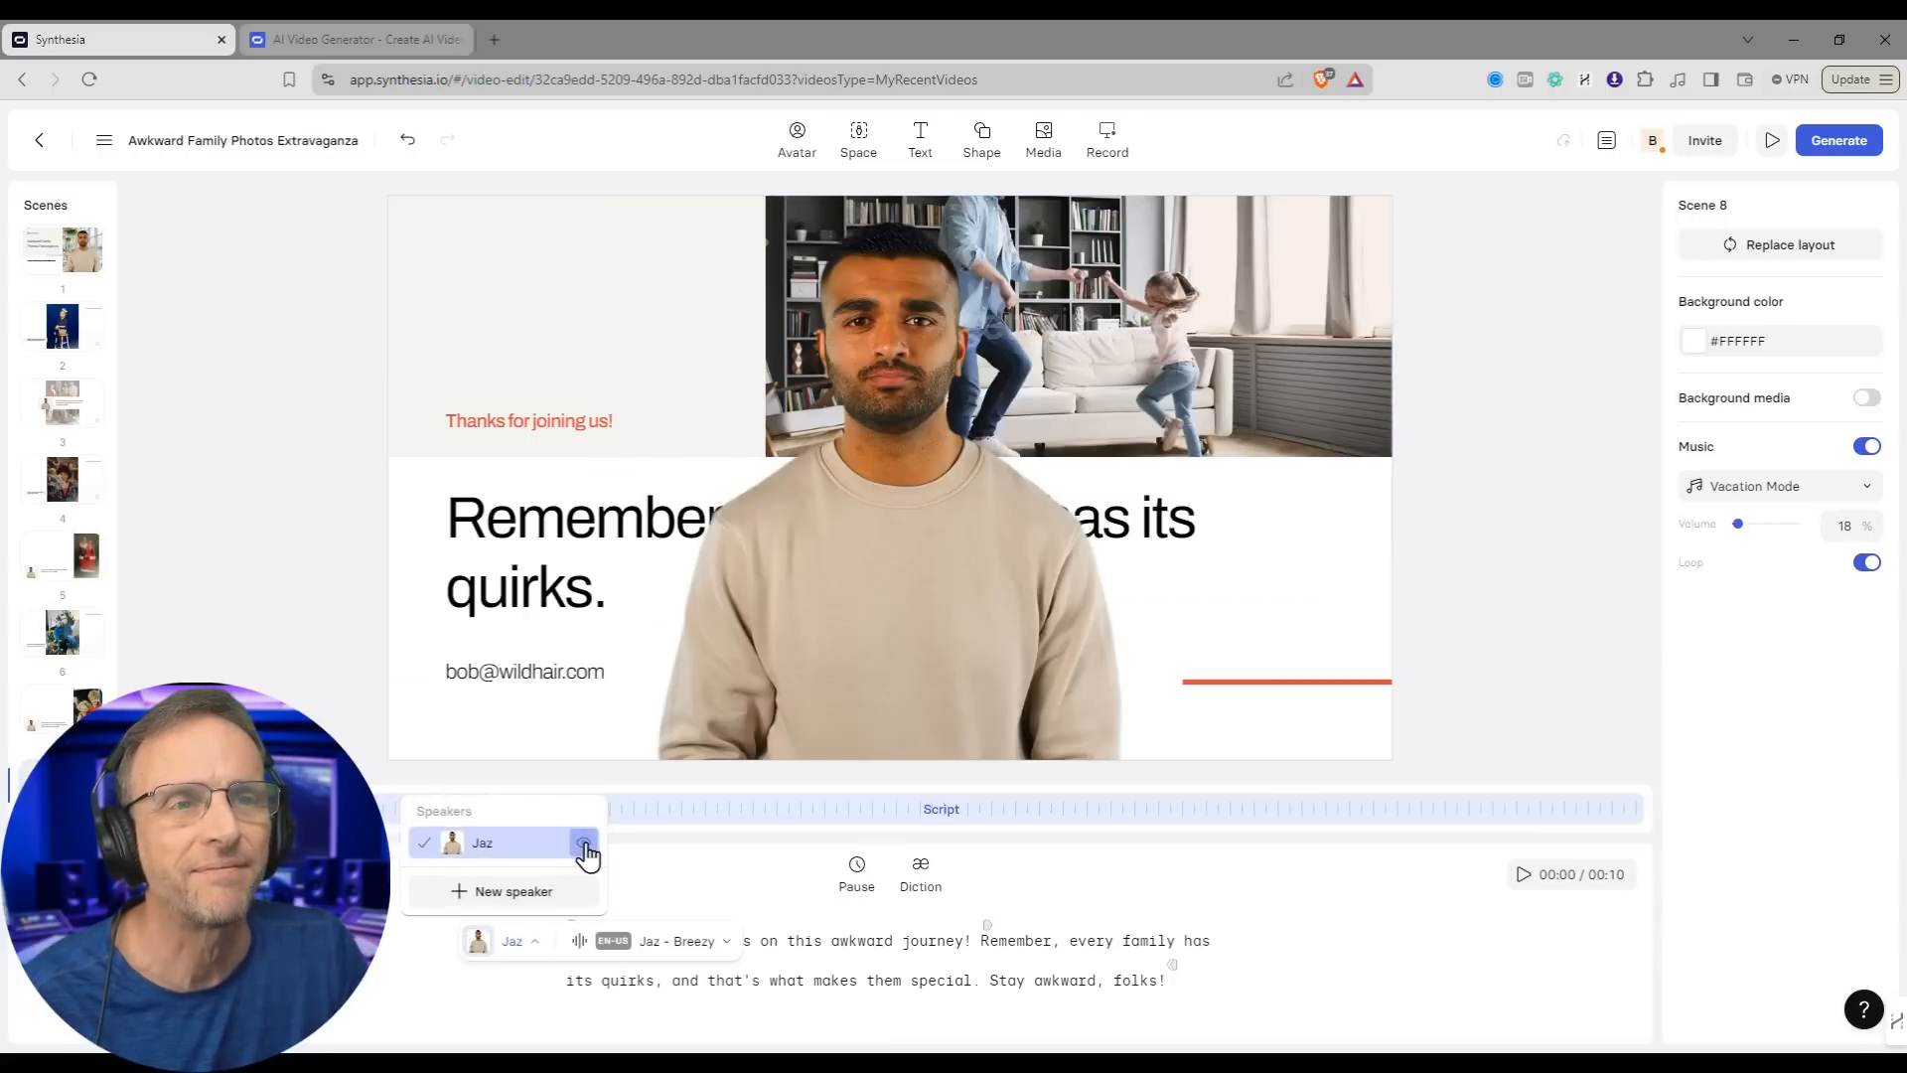
click(913, 648)
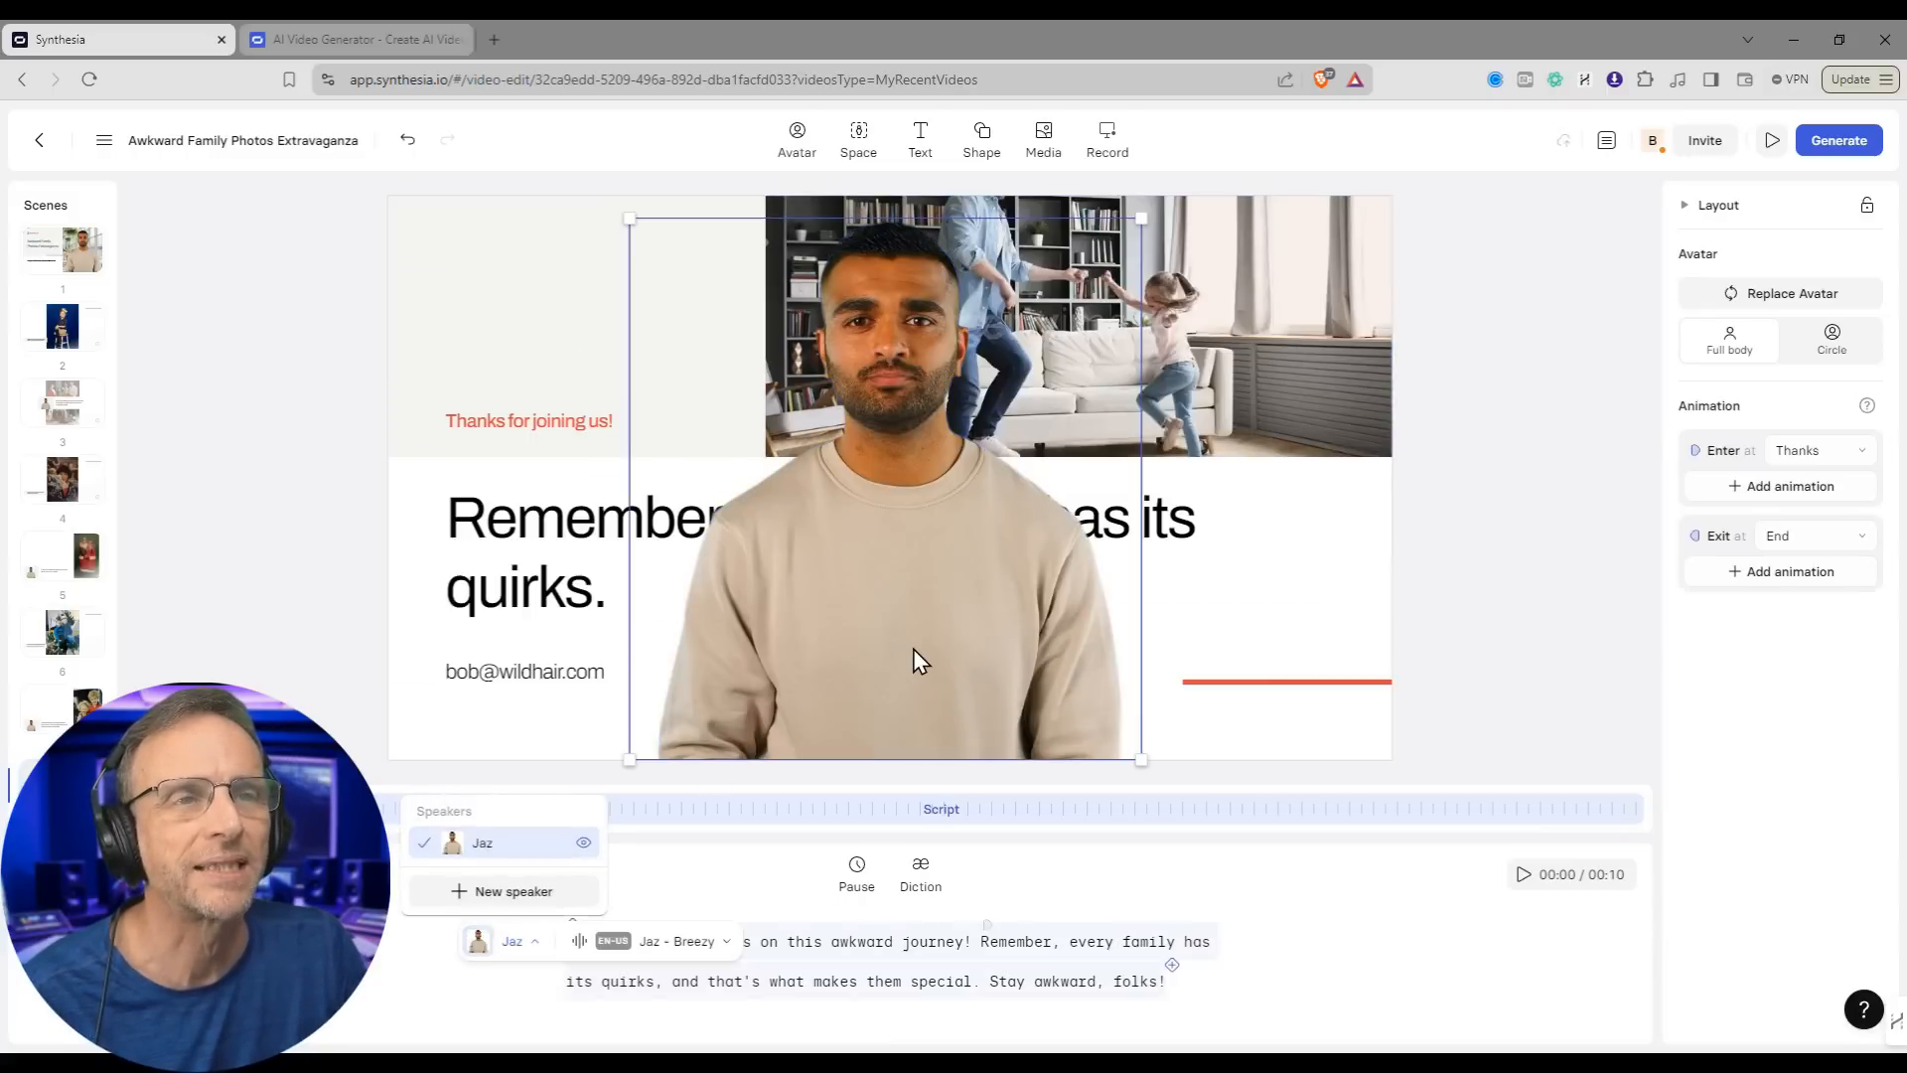
click(1778, 296)
click(1400, 544)
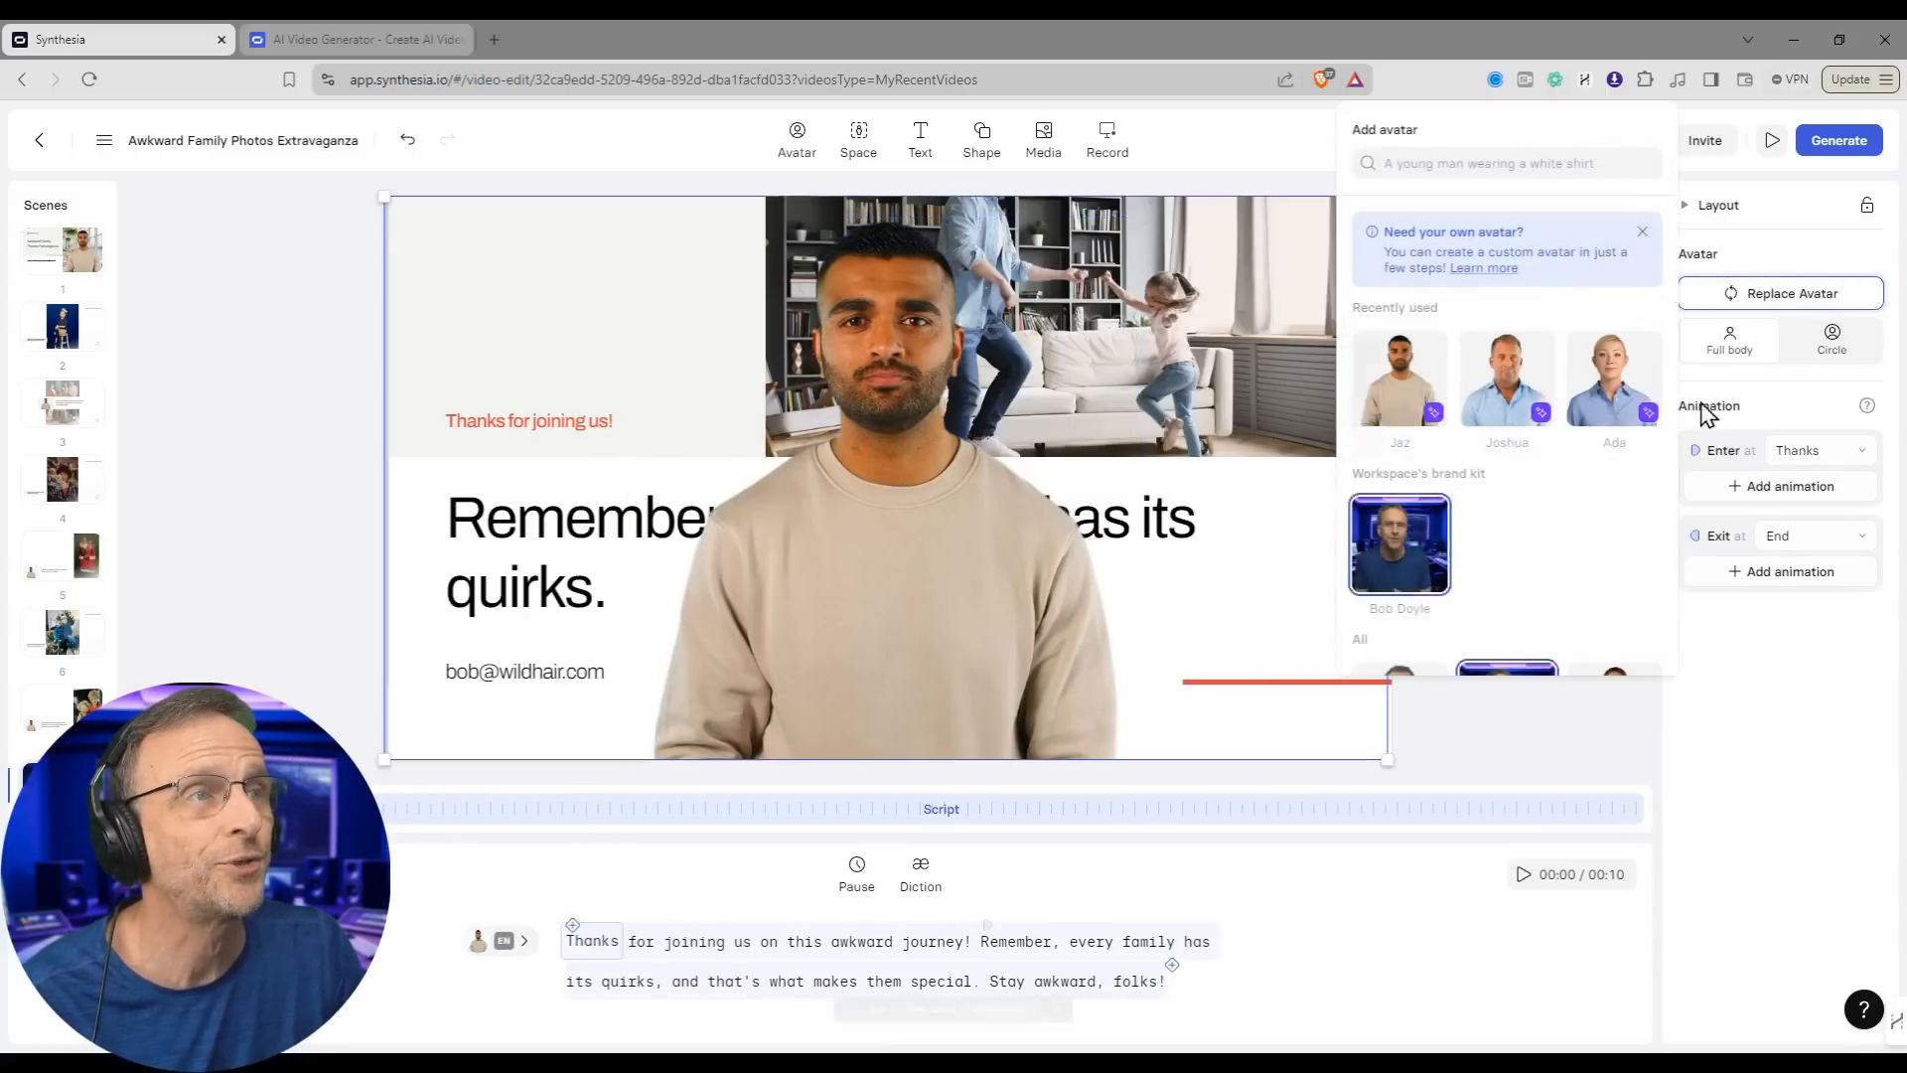
Step: Set the custom avatar to the circle format and place it just above the "Thanks for joining us!" text in scene 8
click(1833, 341)
drag(1313, 657, 578, 345)
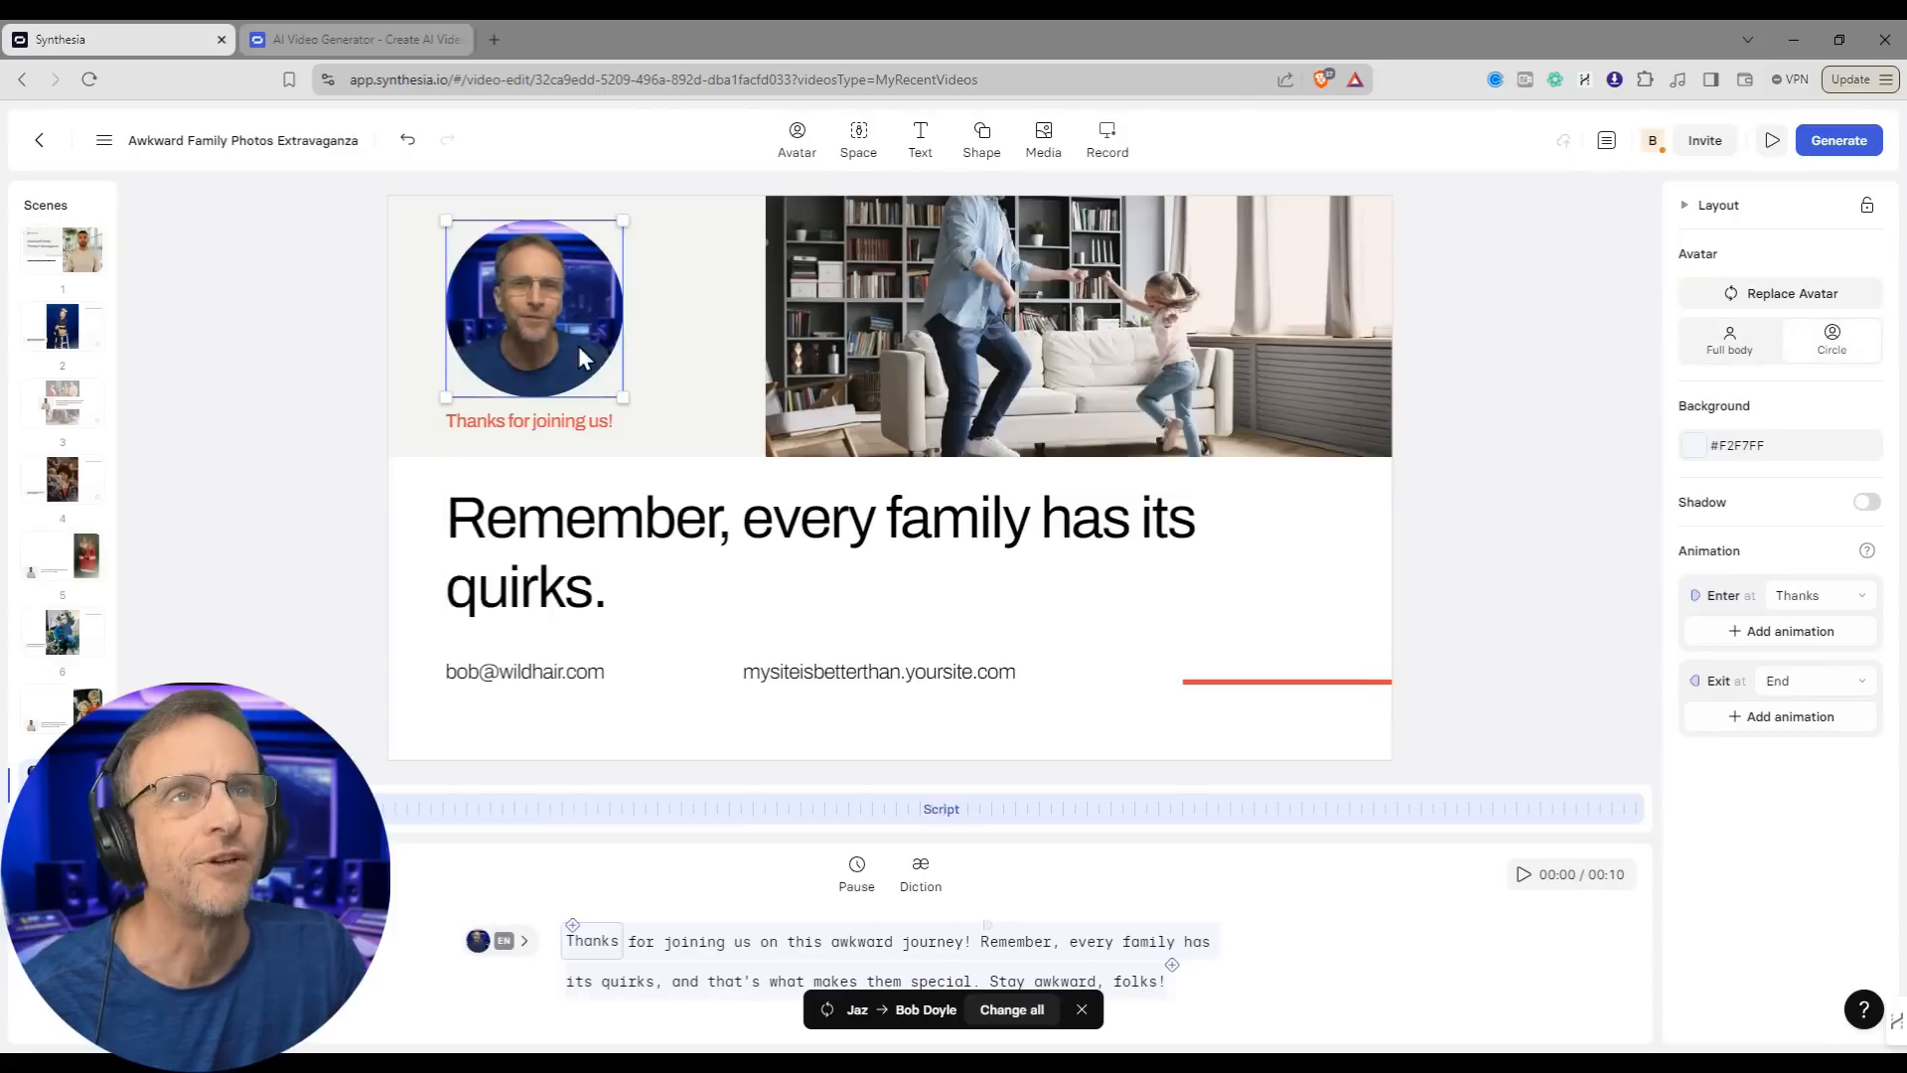
mouse_move(542, 953)
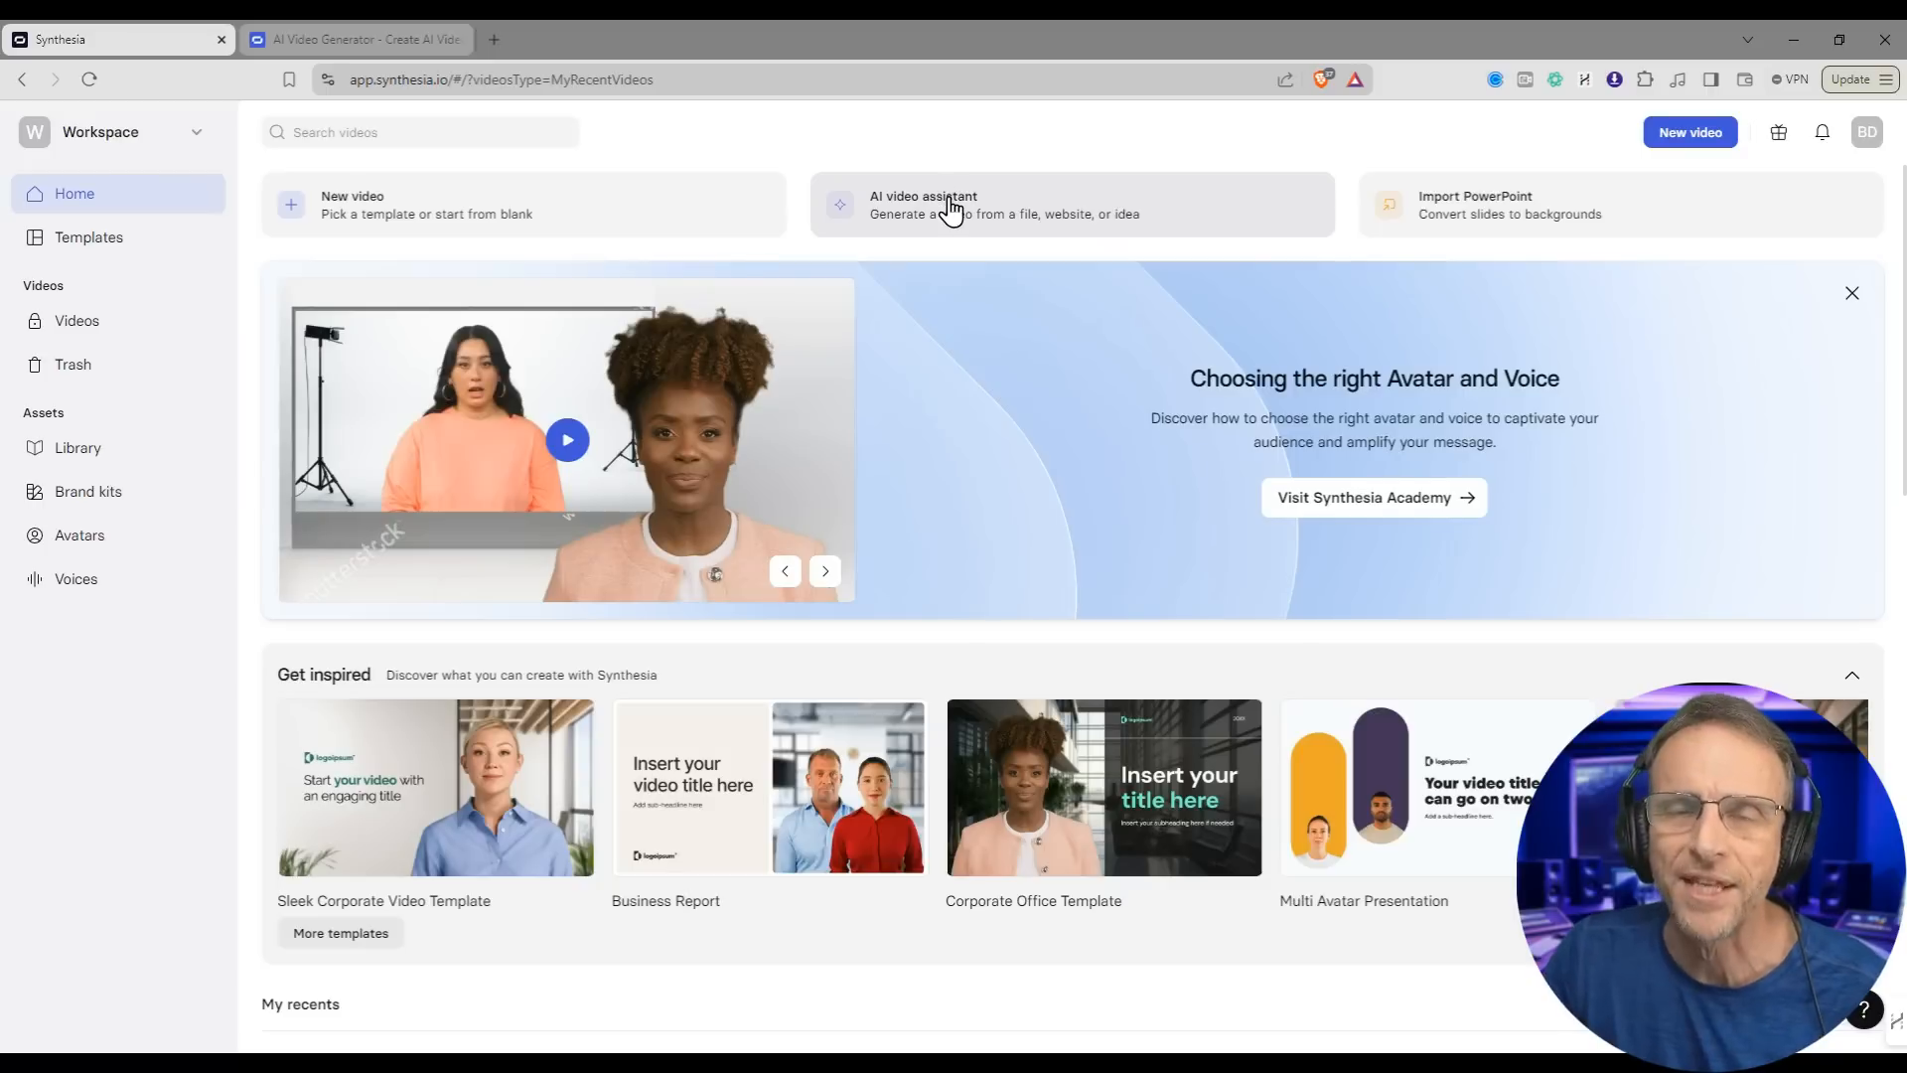
Step: Start an AI video assistant project from an idea using the Playful Training Video template, with the idea text "5 unique ways prepare popcorn"
click(952, 203)
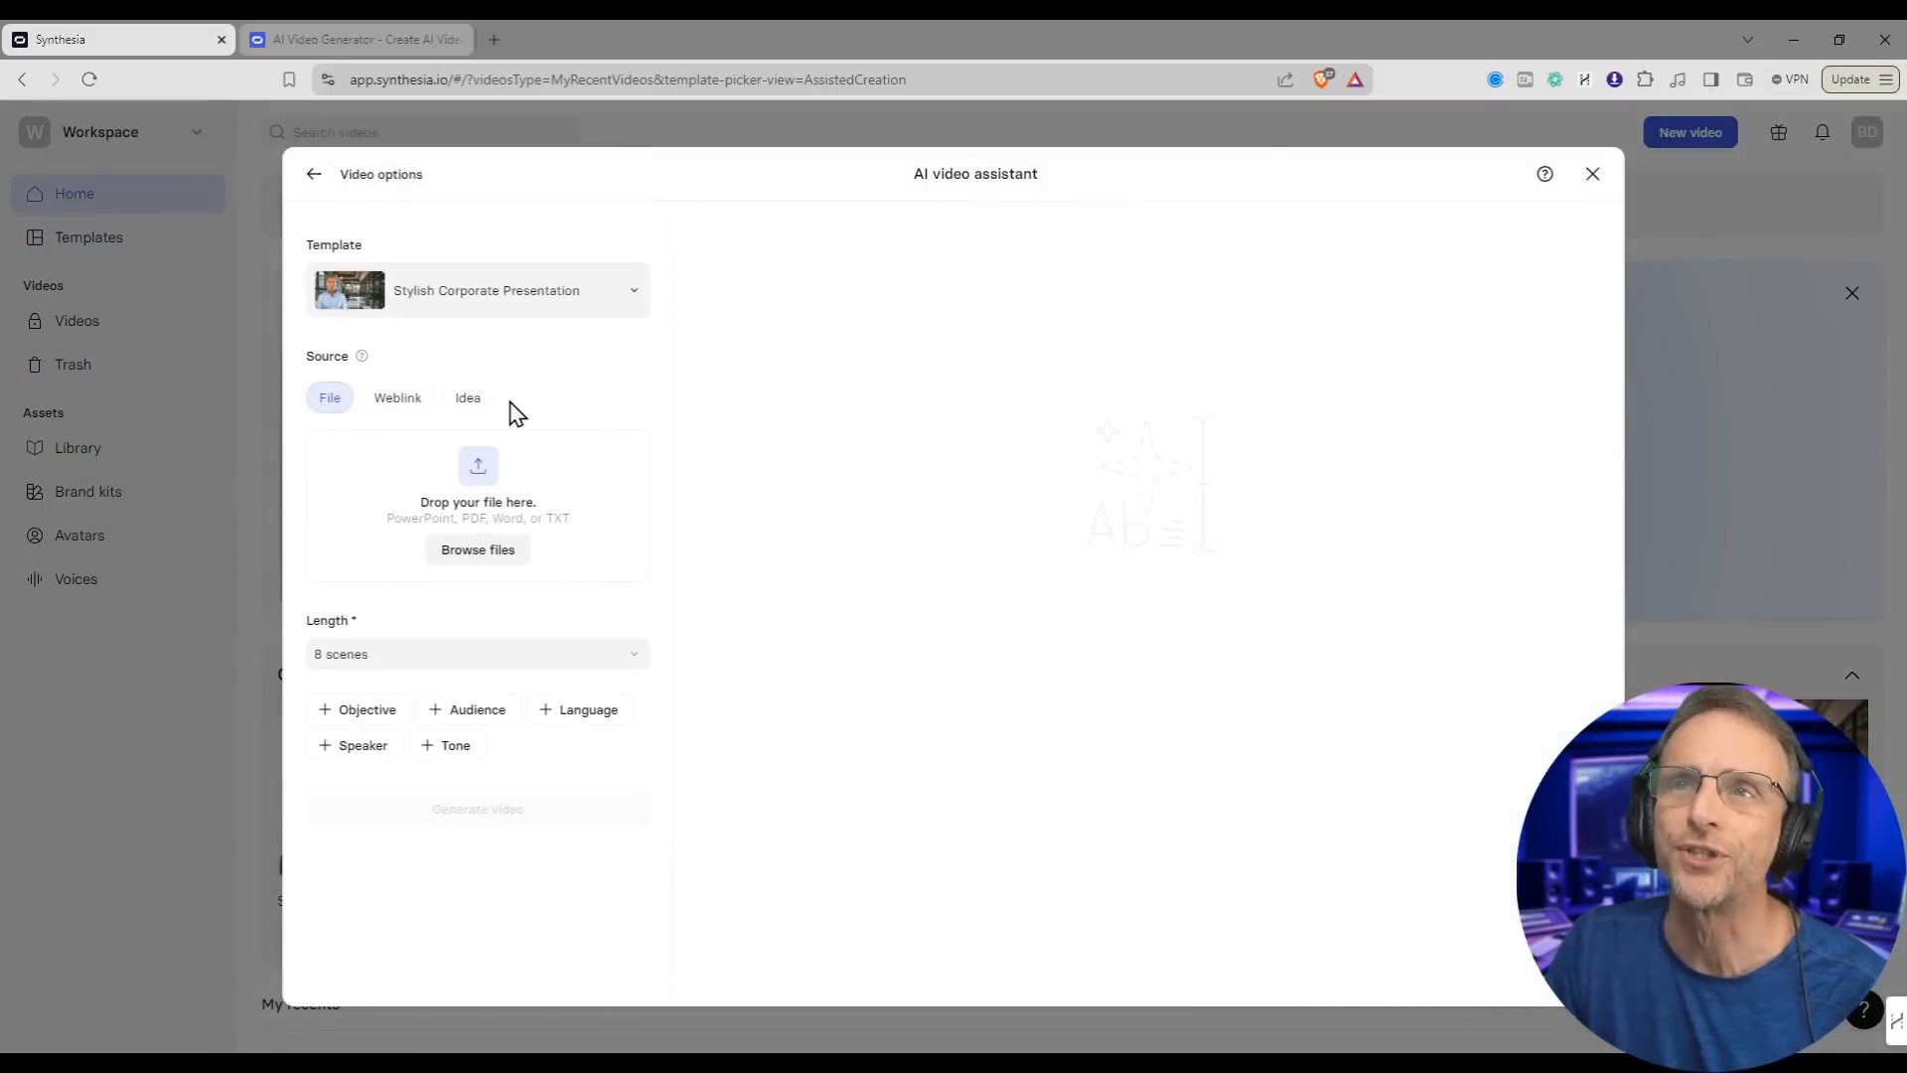
click(468, 399)
click(511, 288)
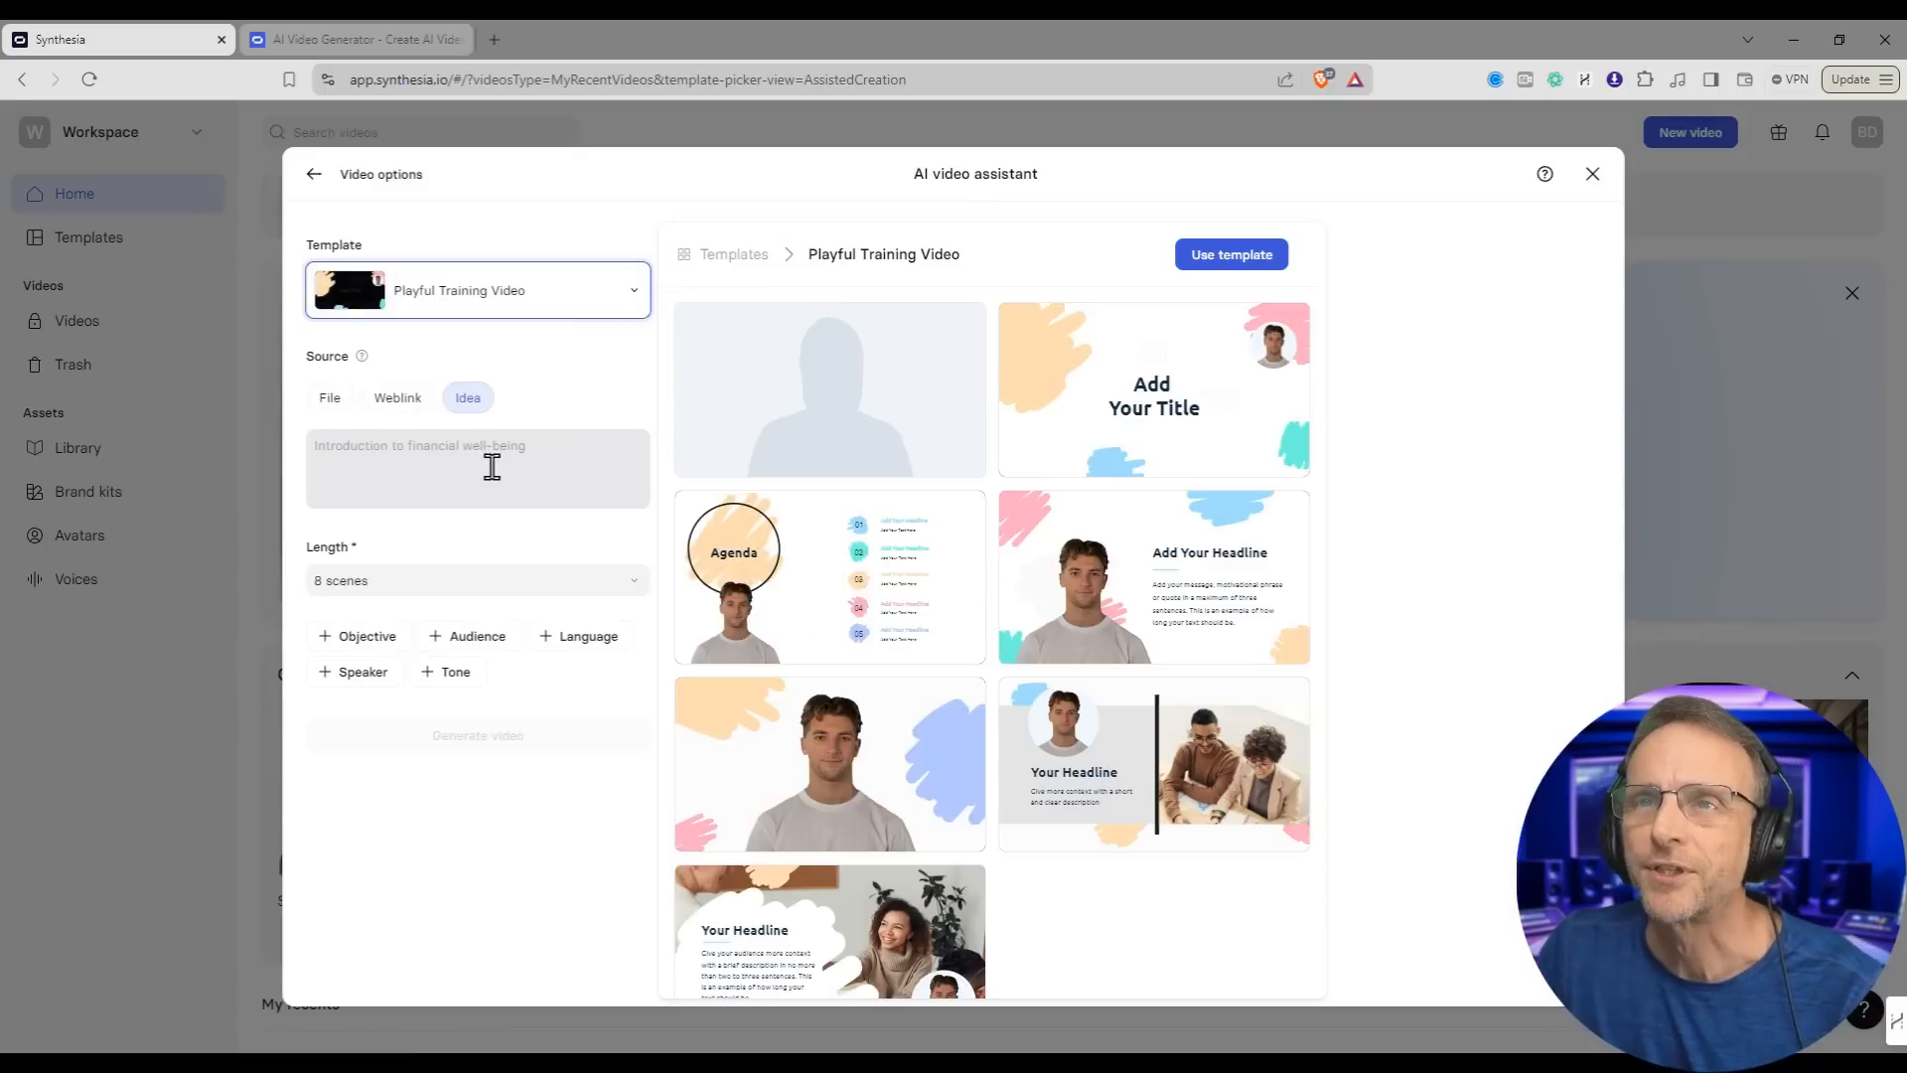
click(491, 467)
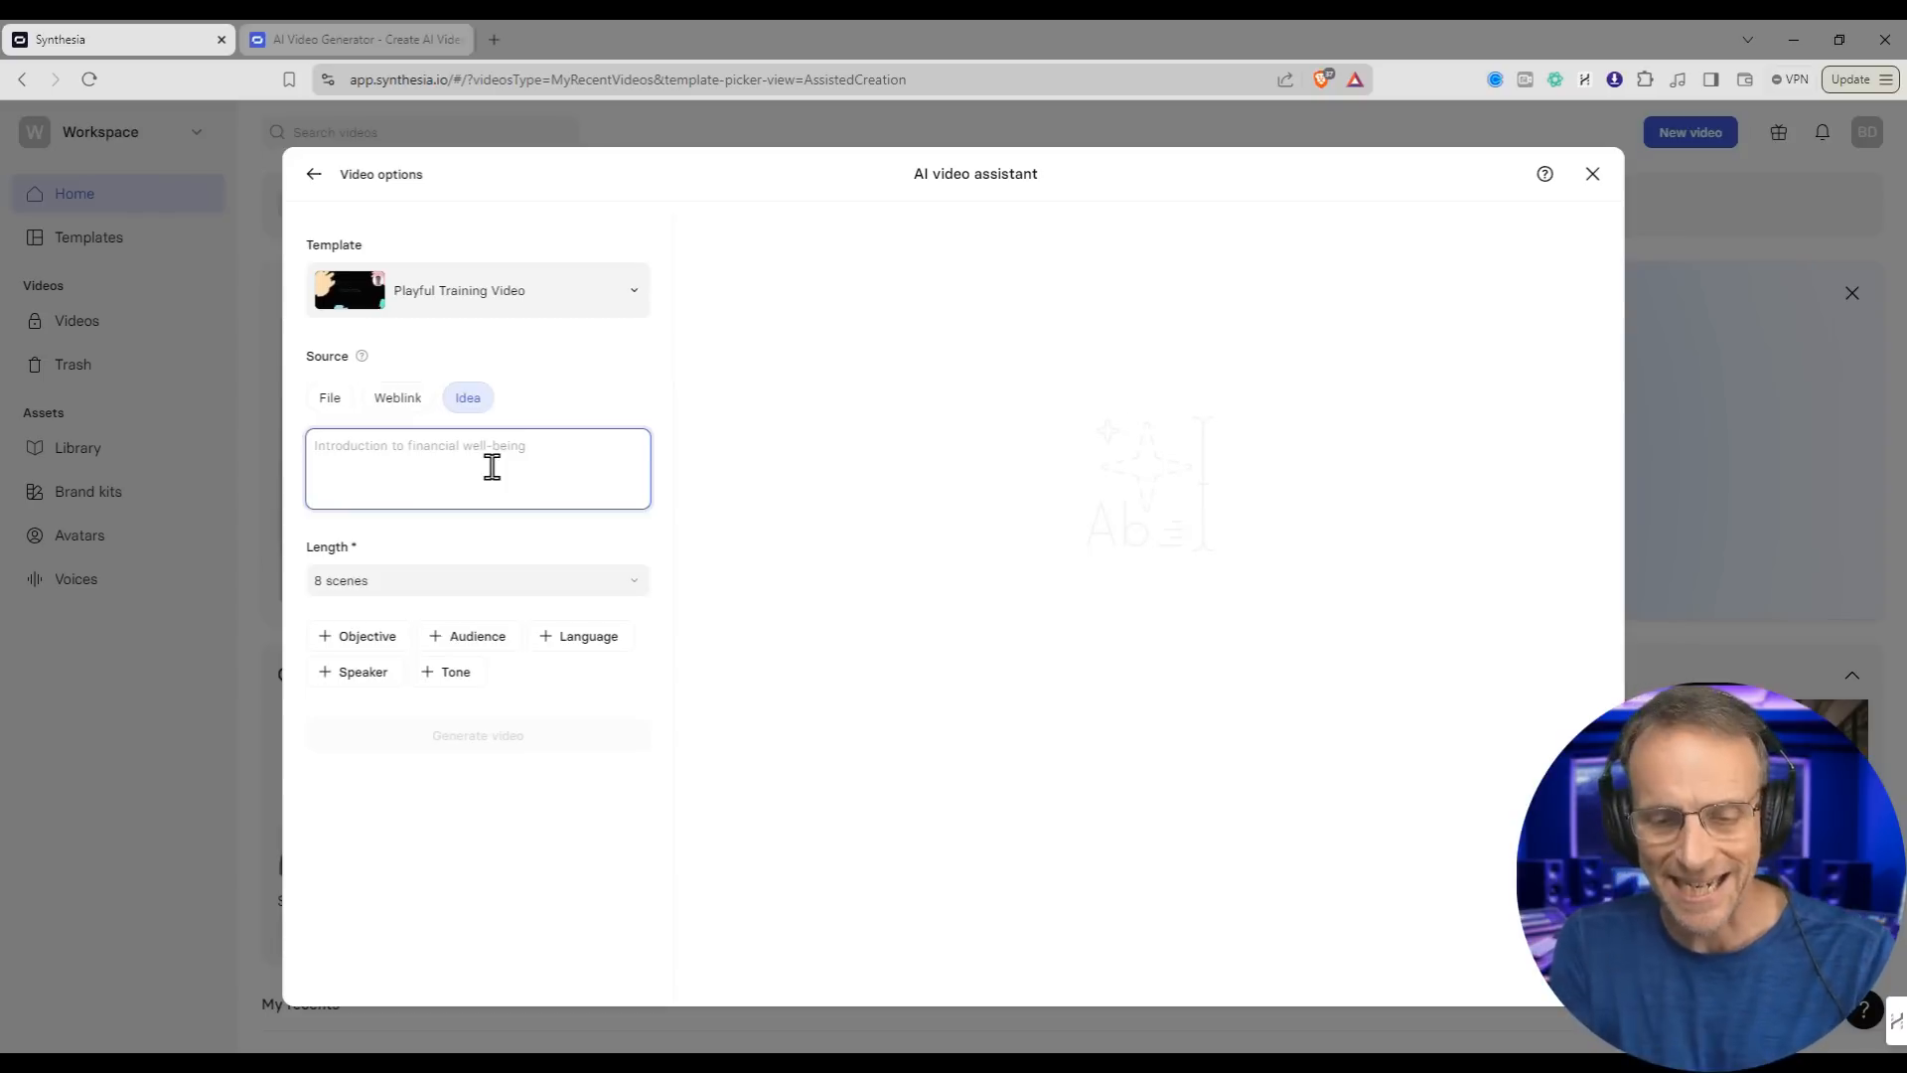
text(5 unique ways  prepare popcorn)
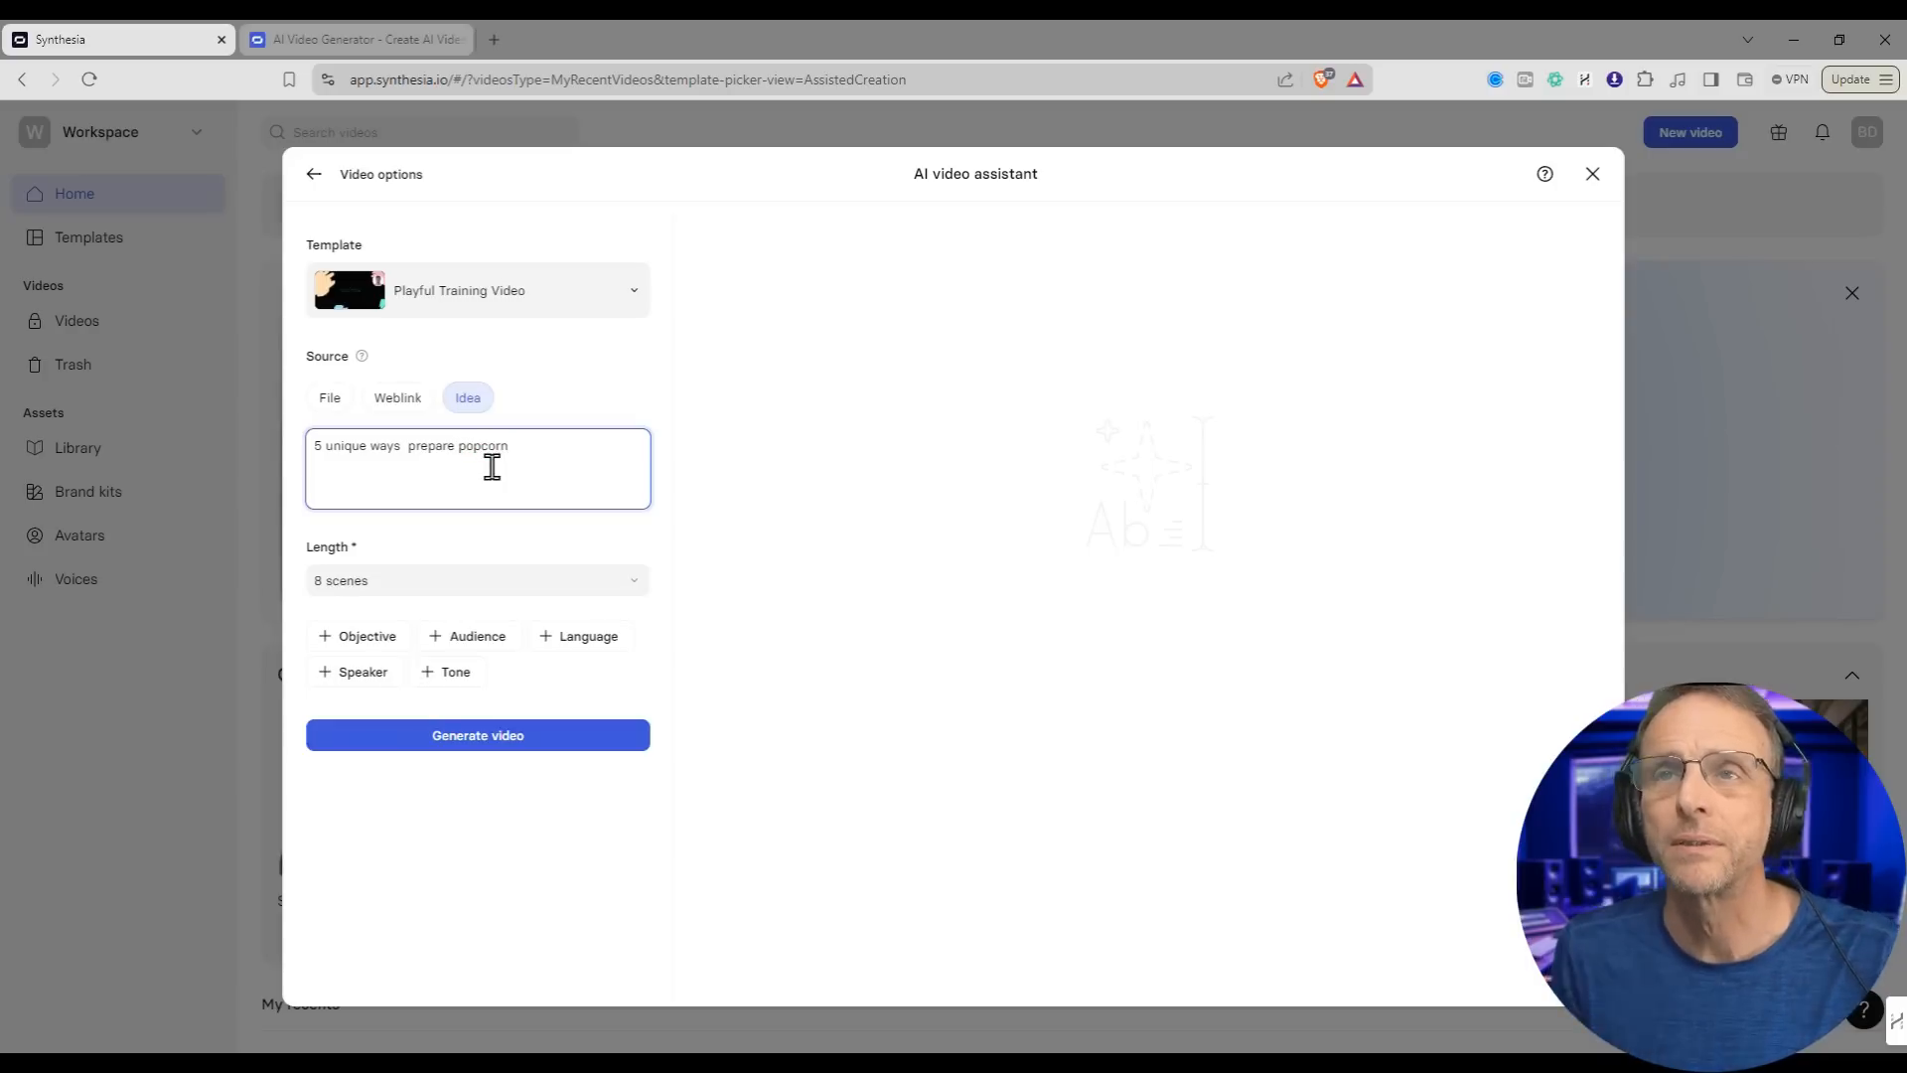
Step: Set the objective to "inform and entertain", audience to "popcorn lovers" and tone to "friendly and fun", and generate the video
click(364, 639)
text(inf)
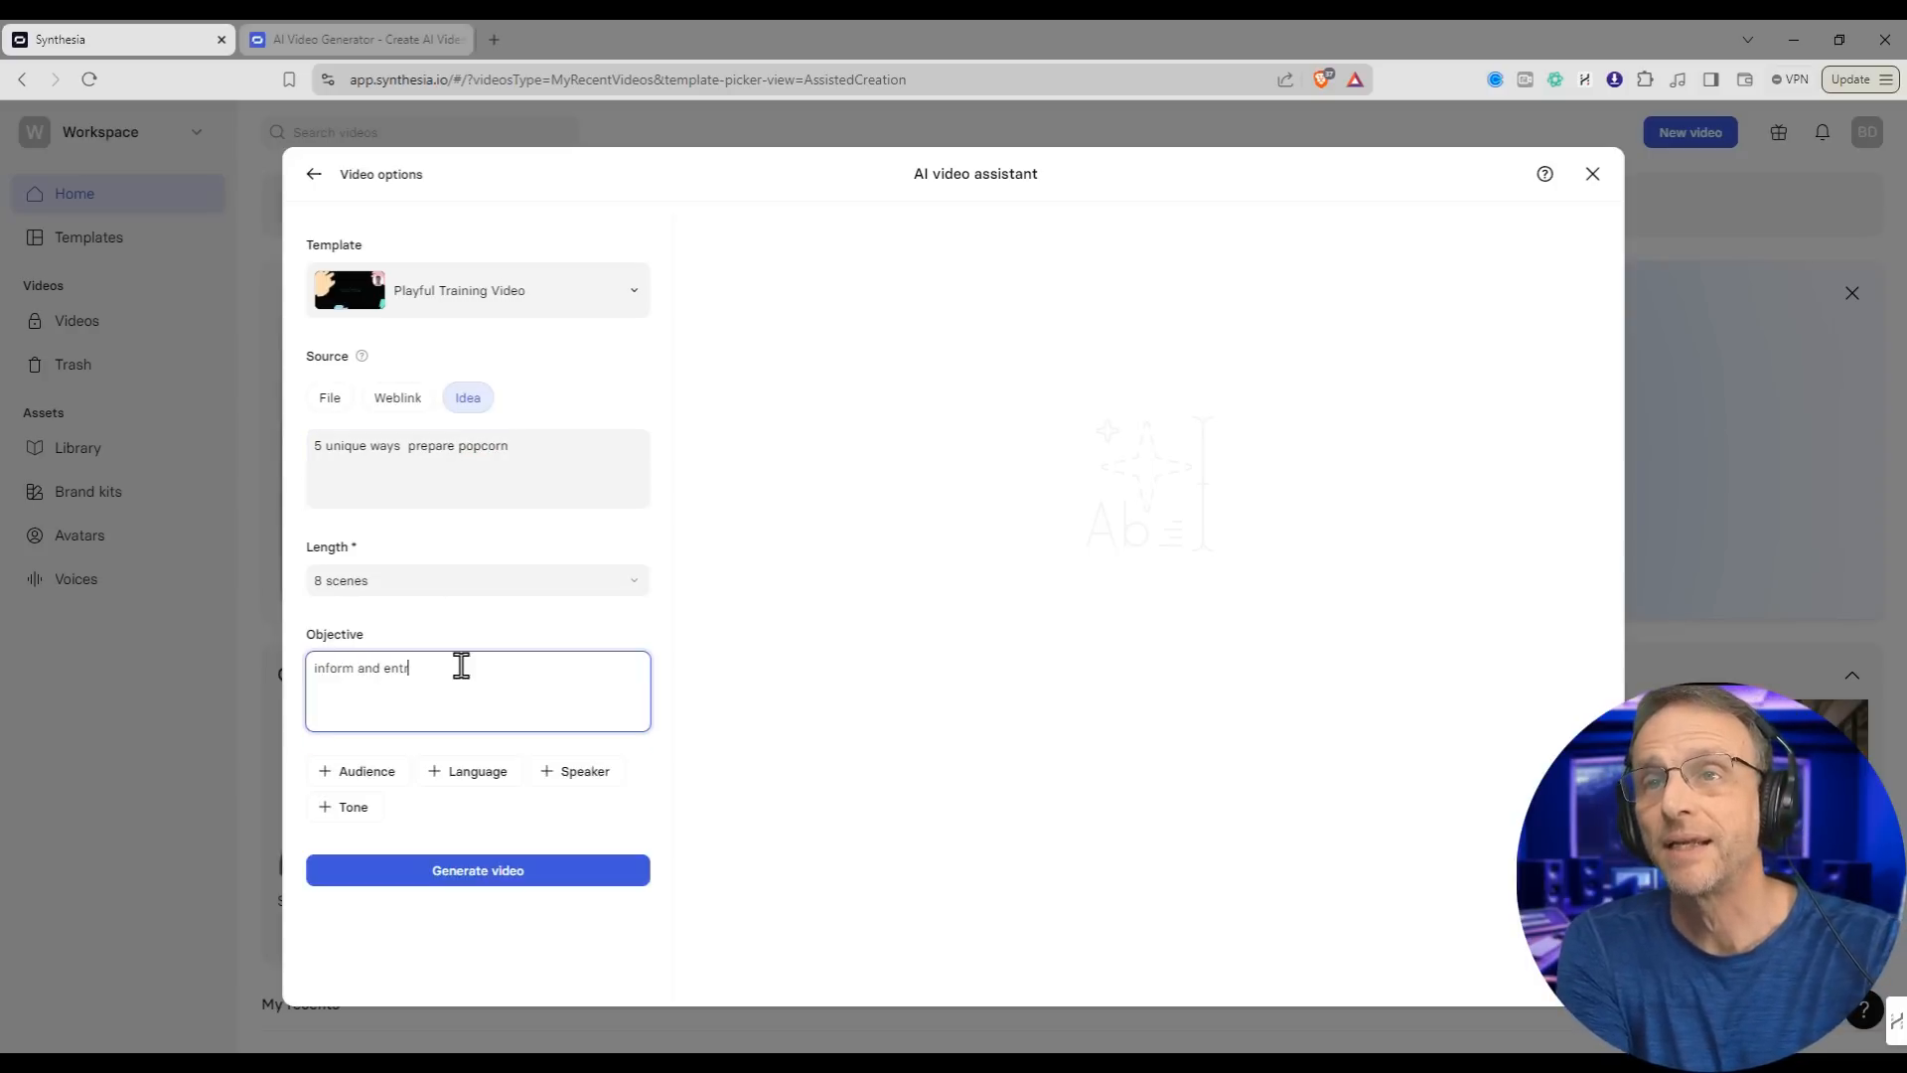
text(orm and entertain)
click(367, 770)
text(popcorn)
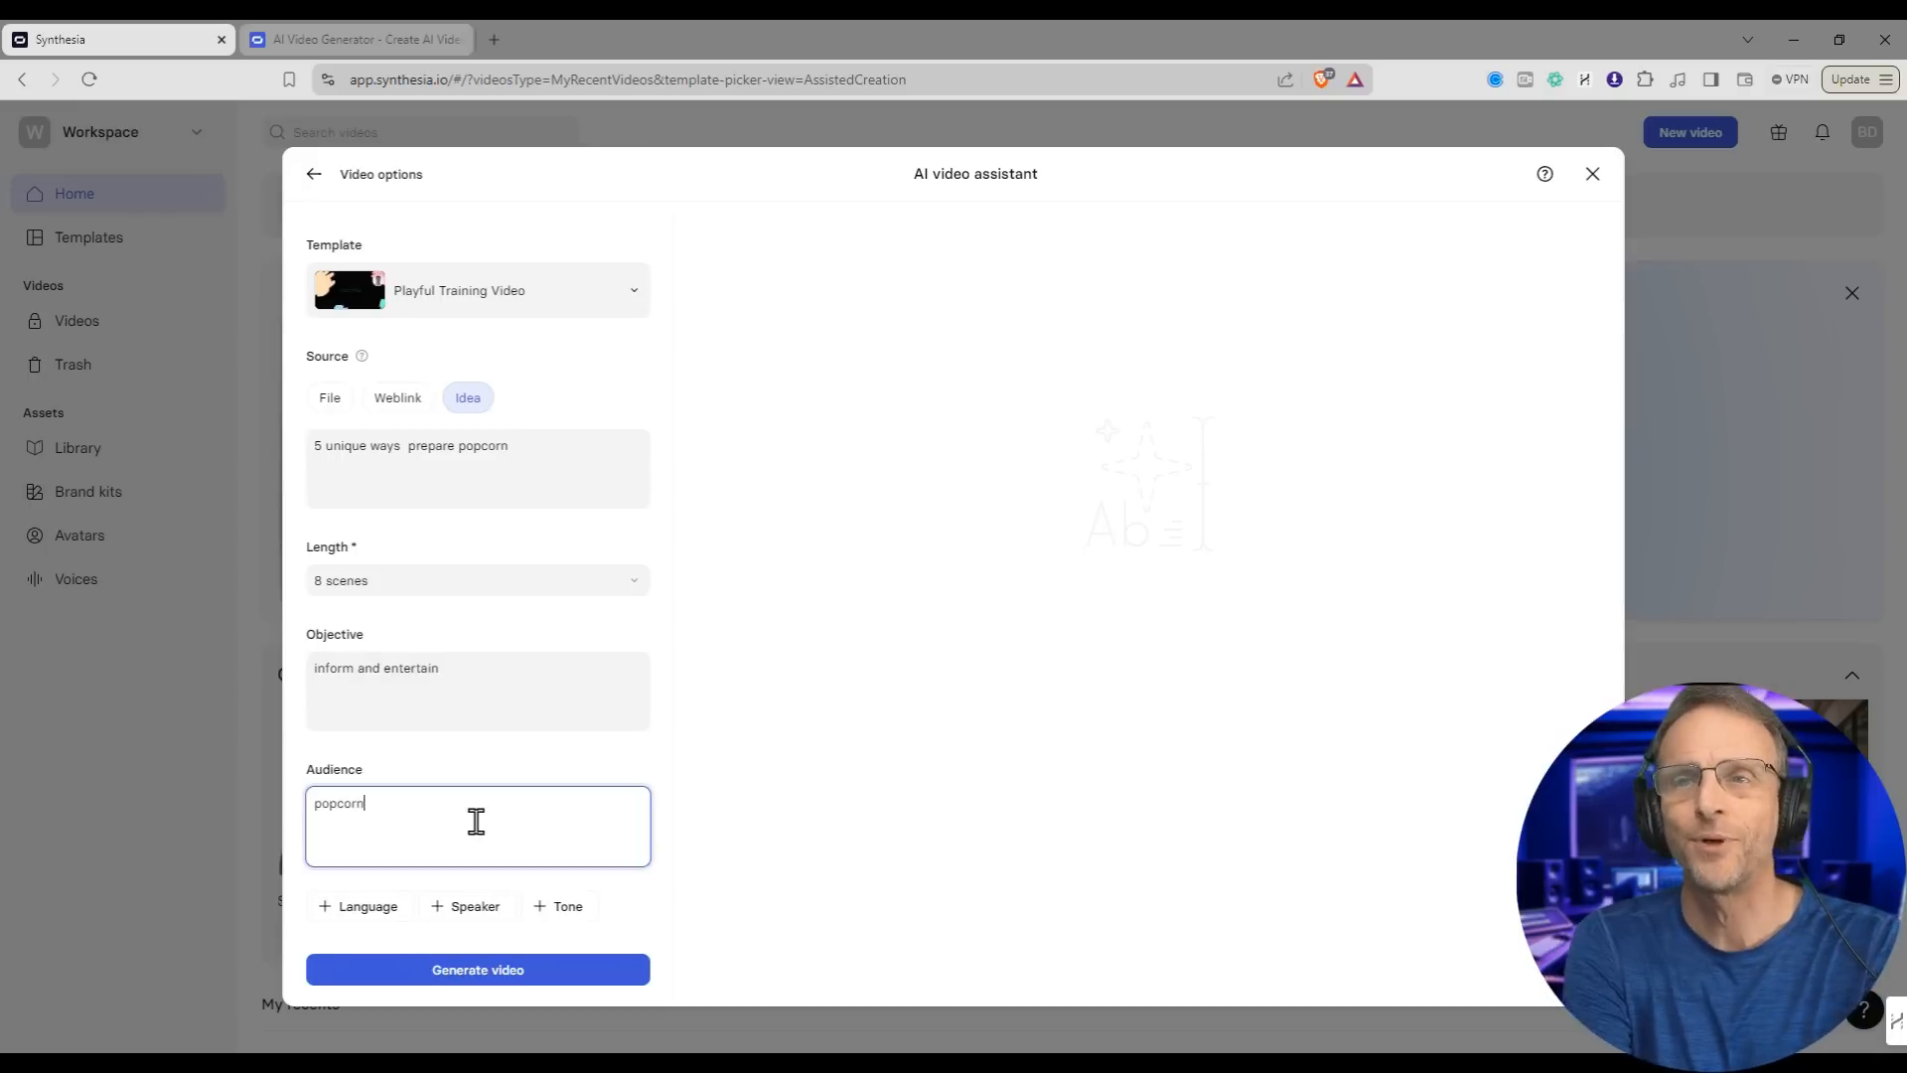
text( lovers)
click(562, 906)
text(friendly )
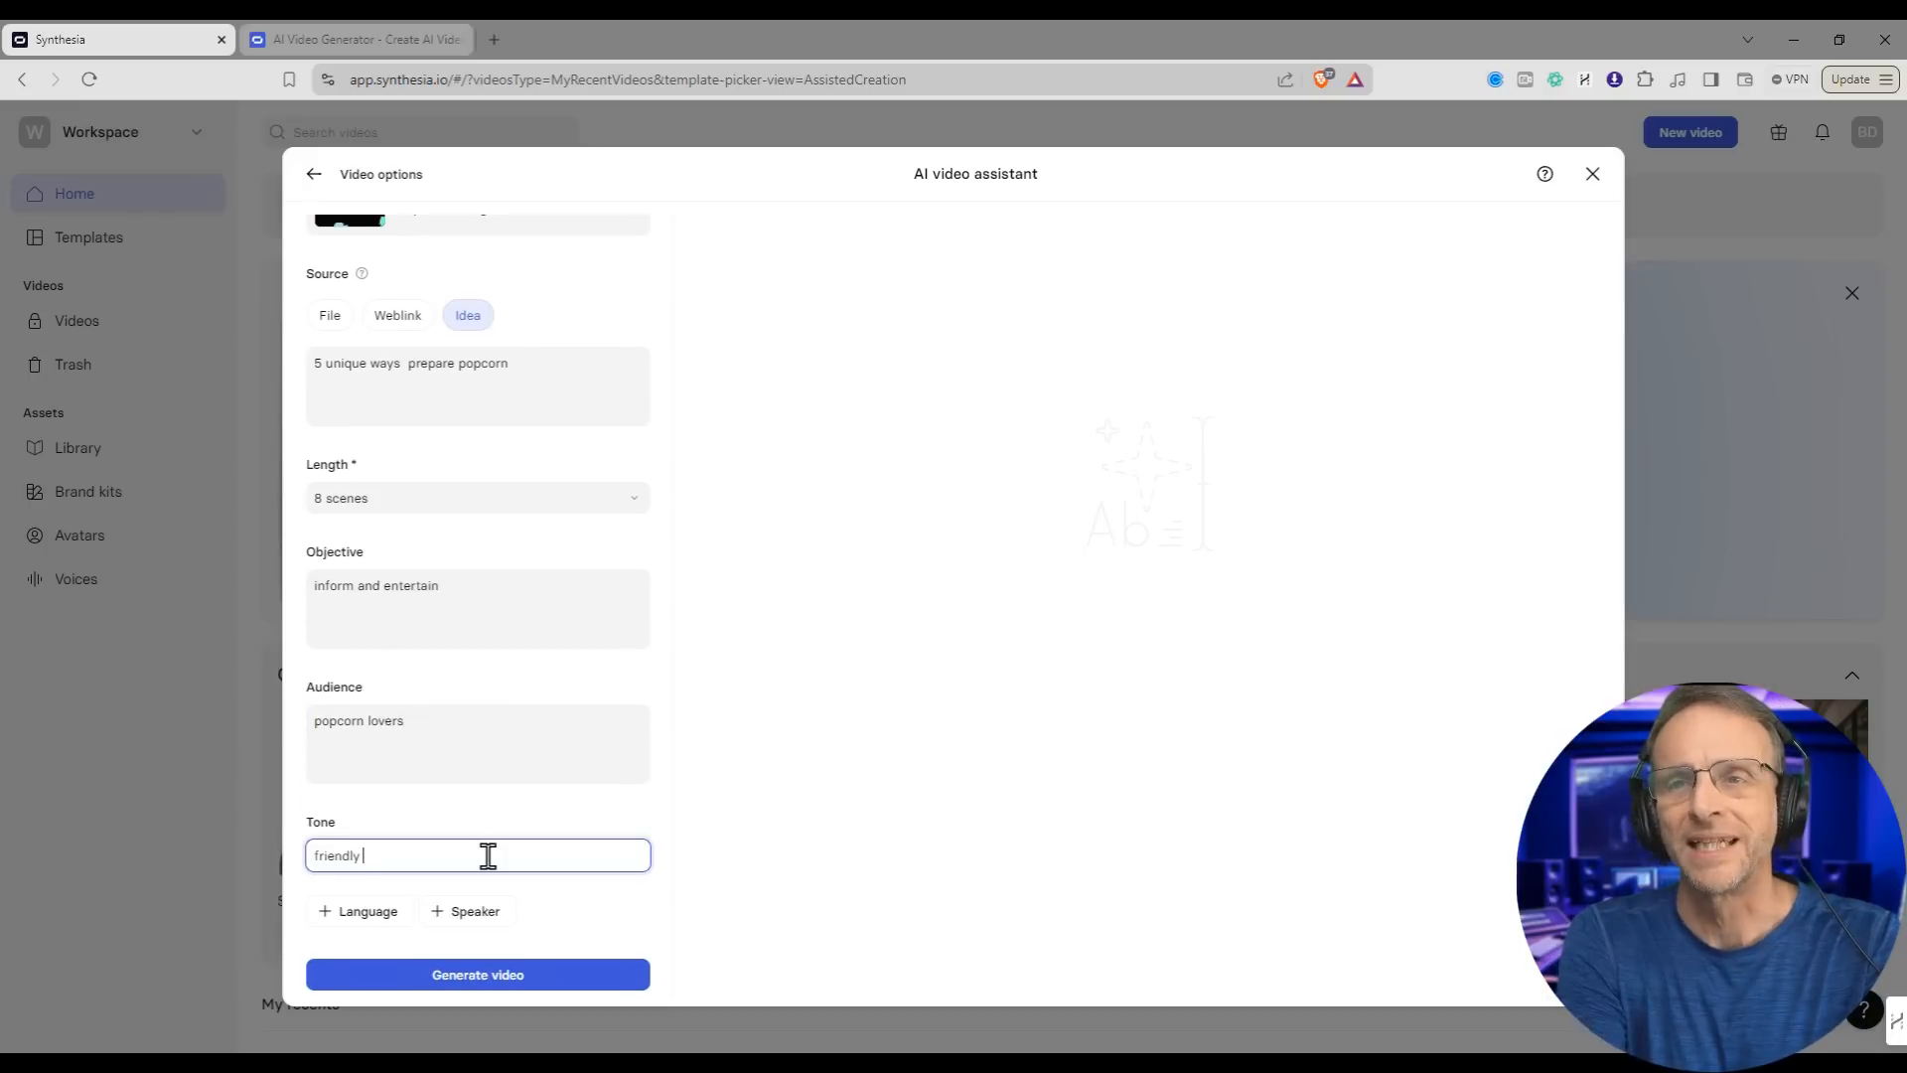
text(and fun)
click(556, 979)
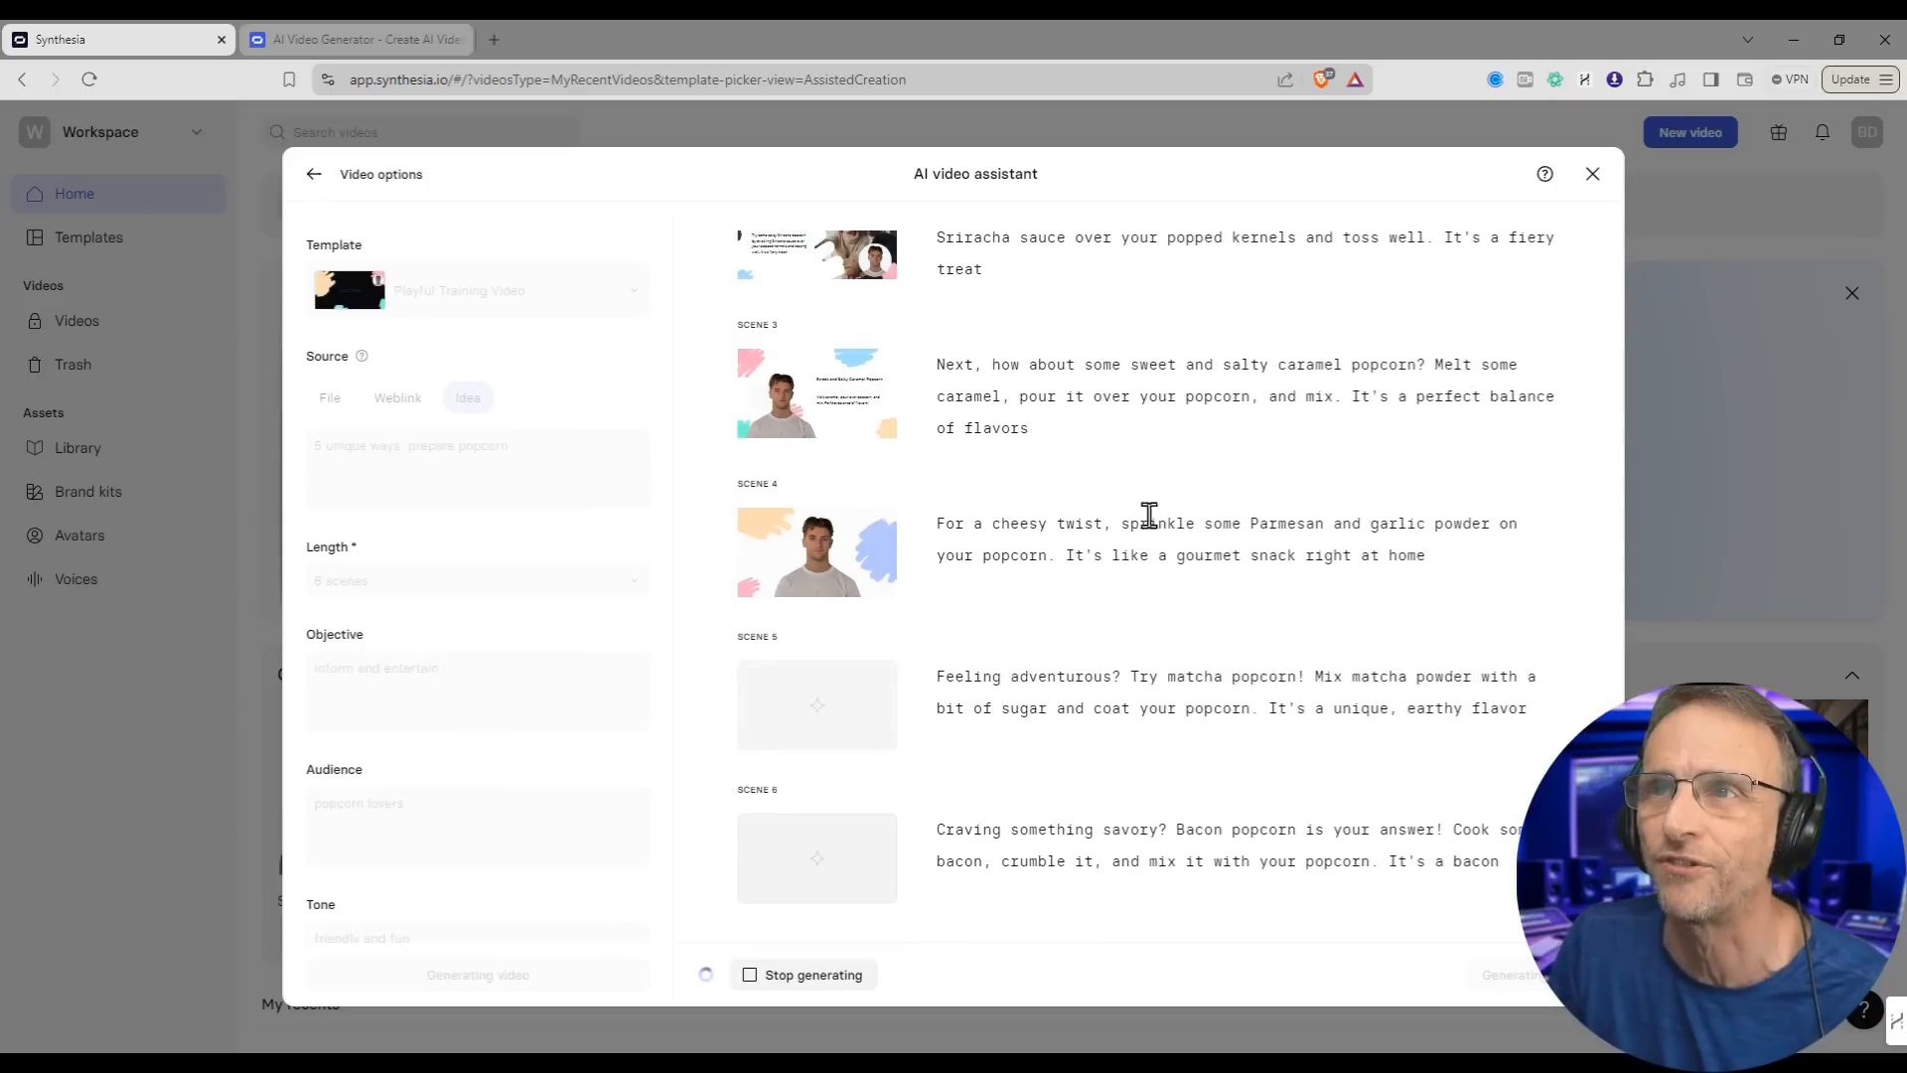
Step: Continue with the generated popcorn draft in the editor and view scenes 4 and 5
scroll(1145, 506, up, 3)
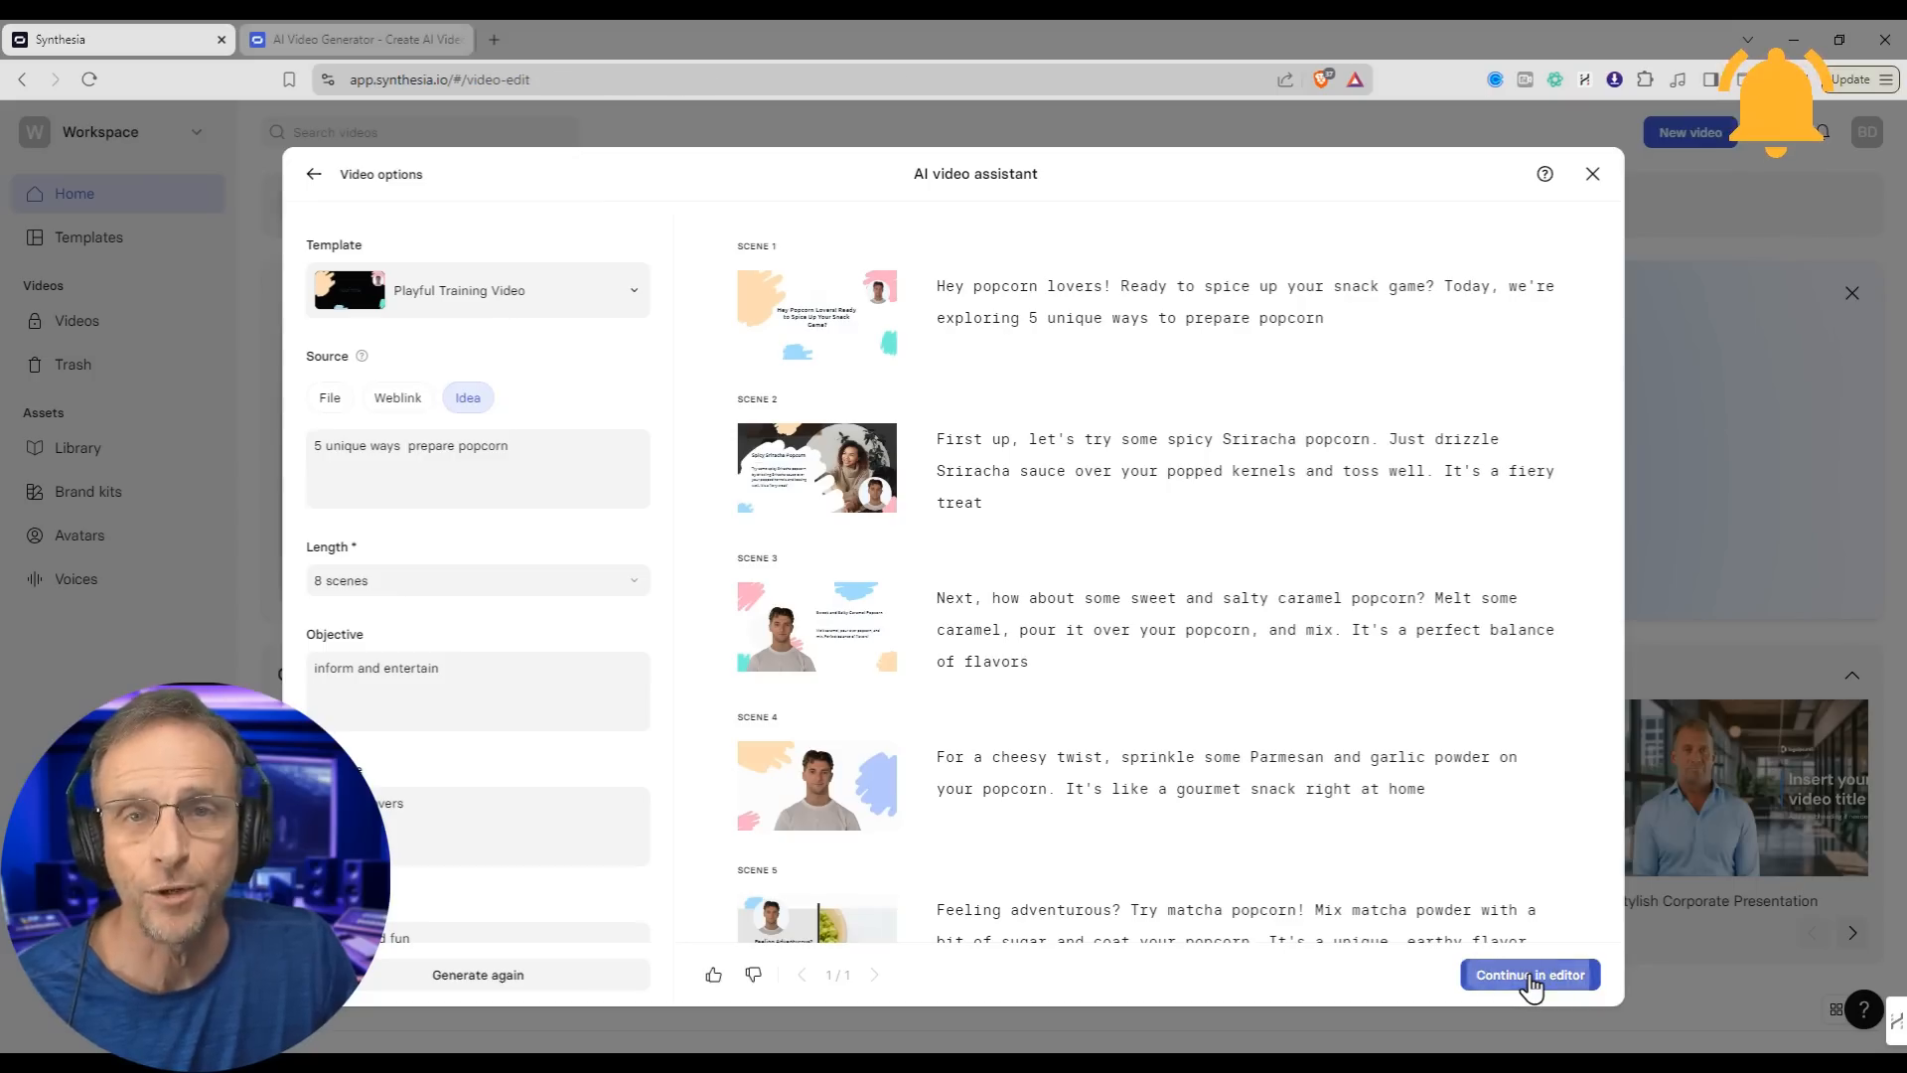
click(1520, 973)
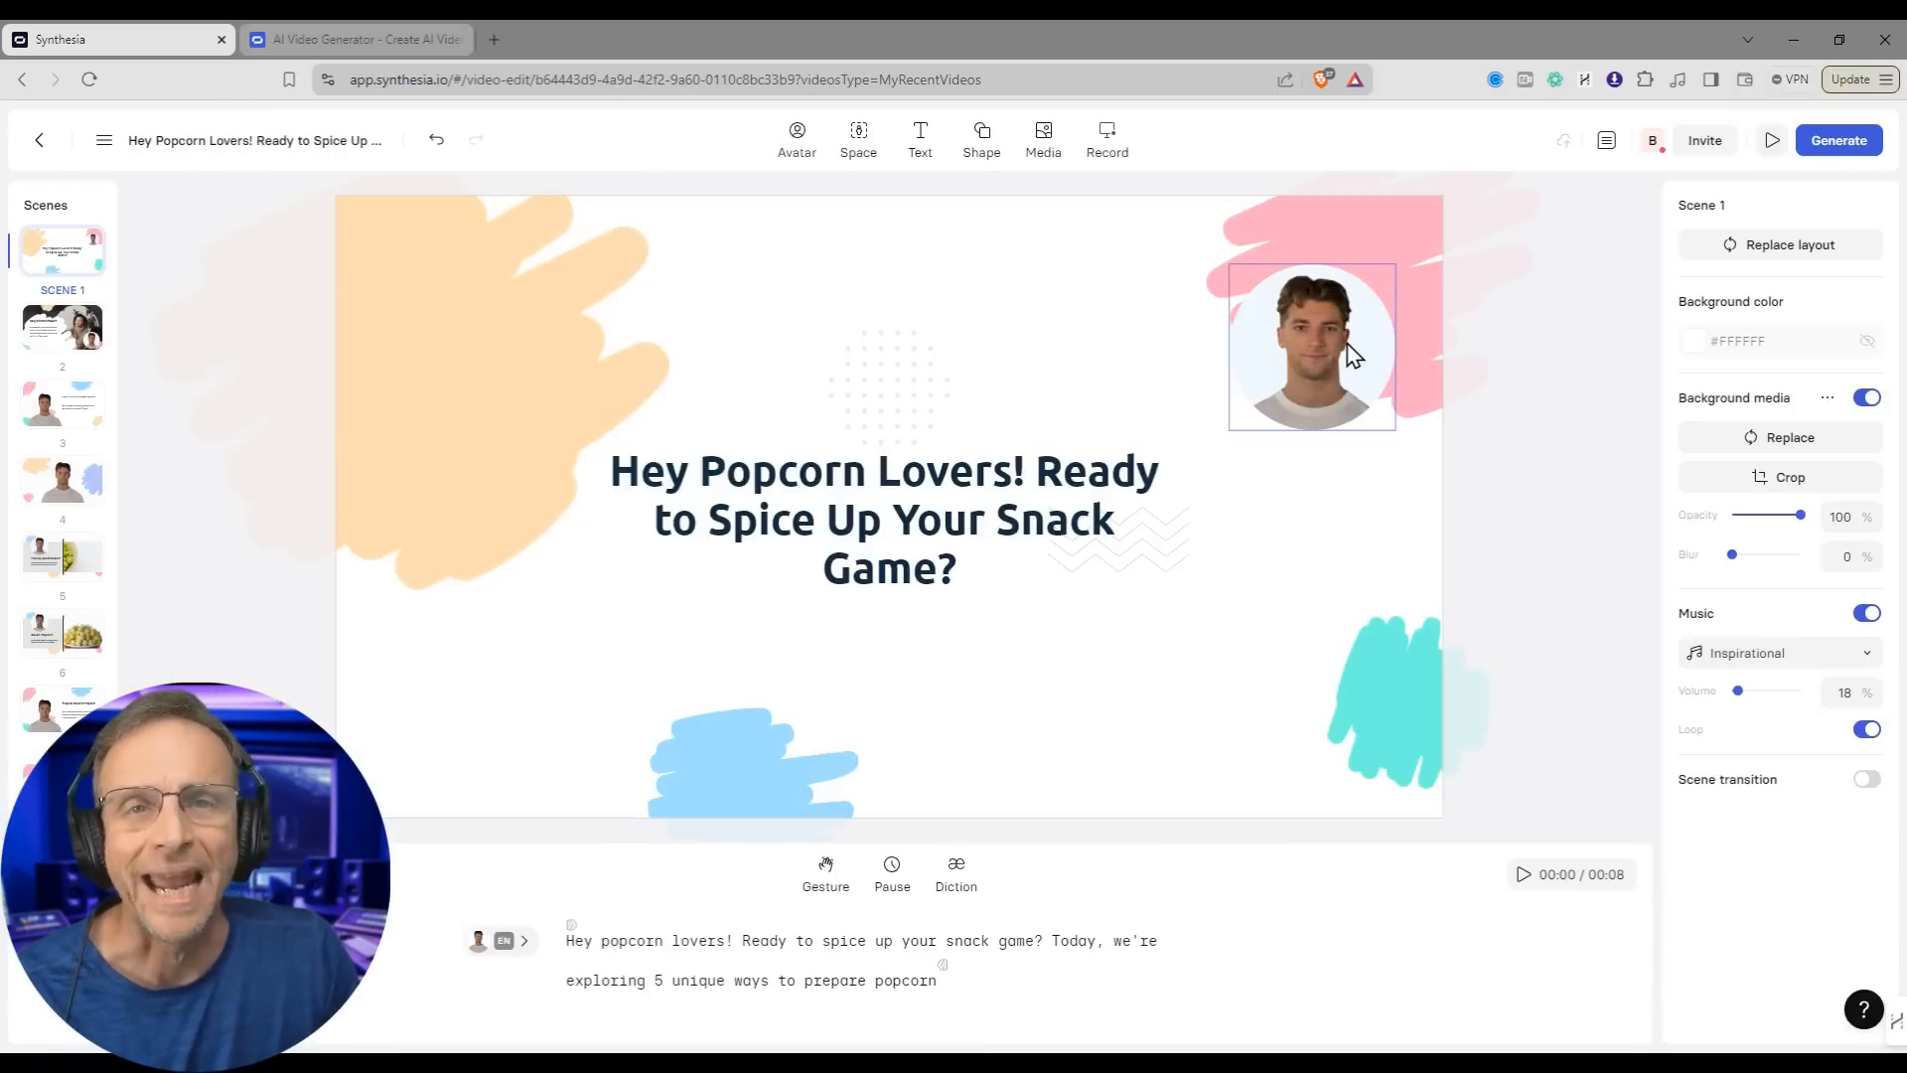
click(78, 486)
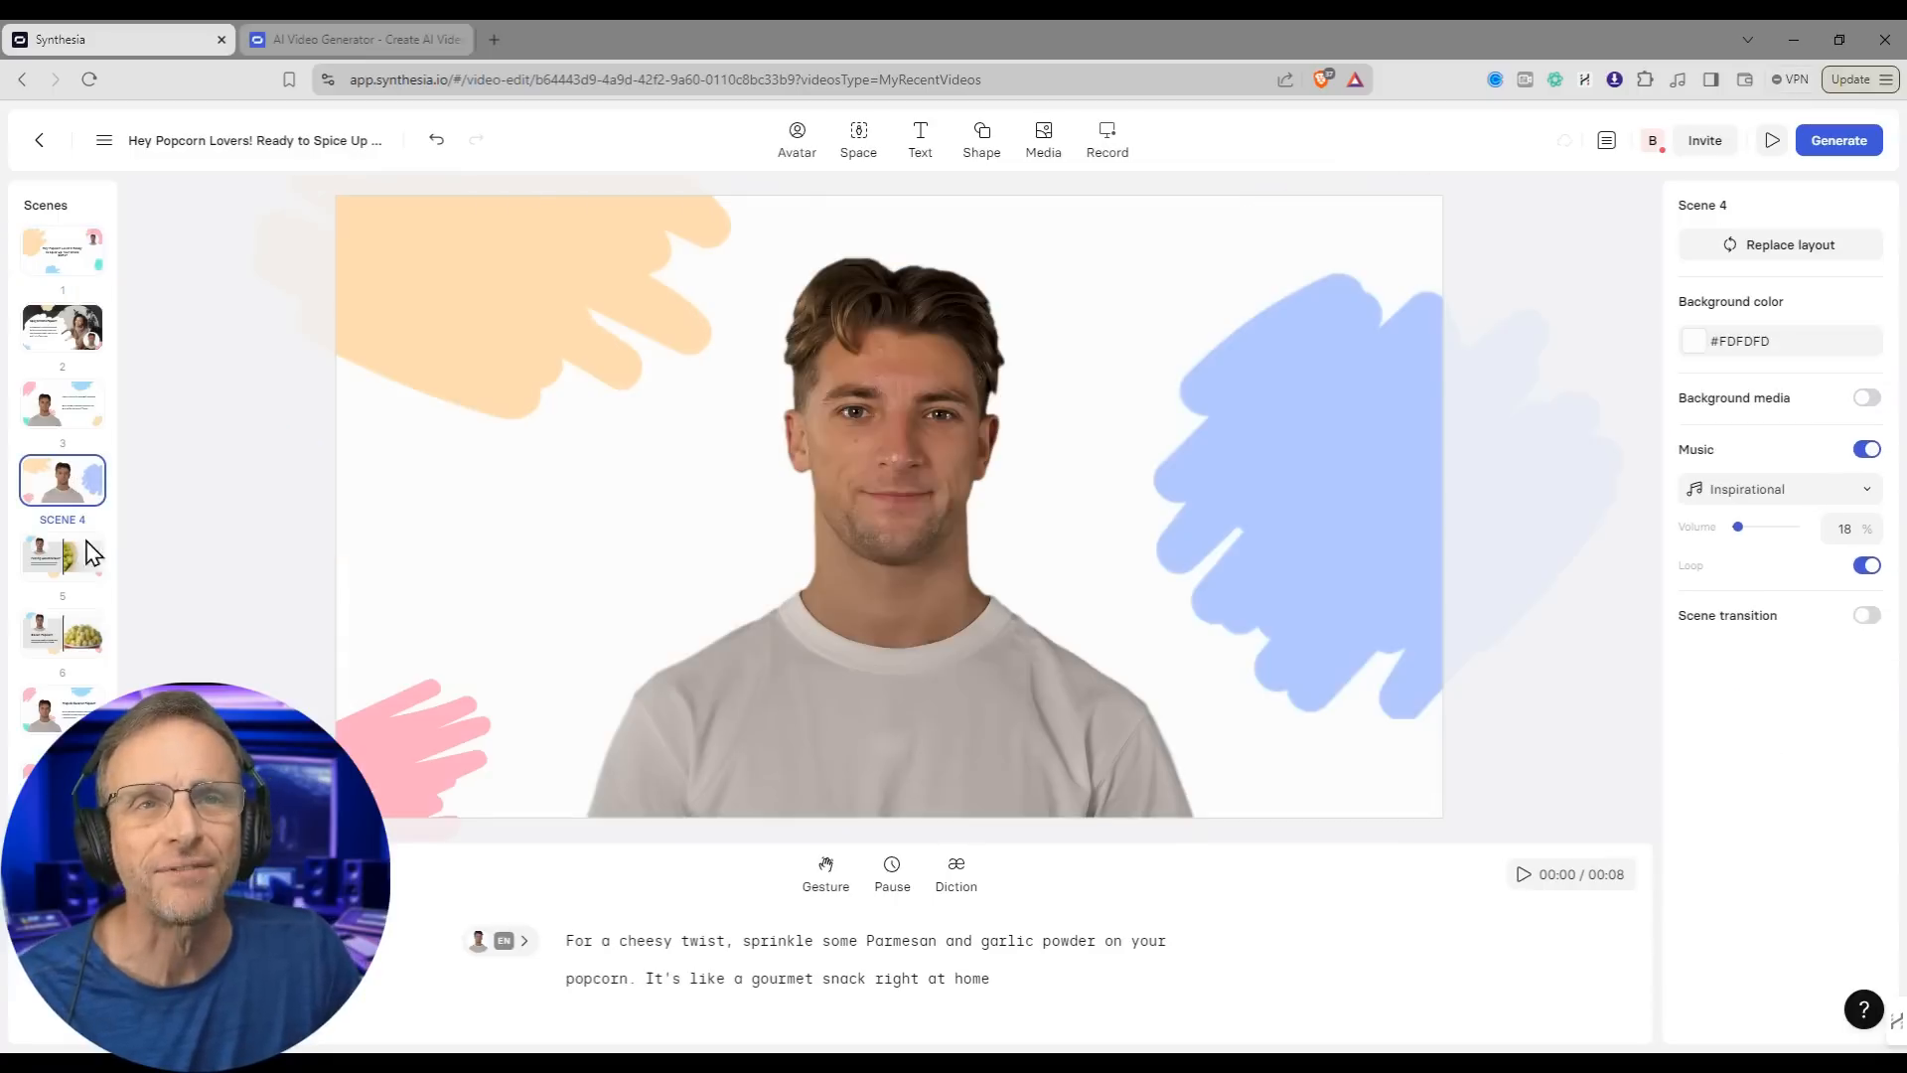
click(89, 562)
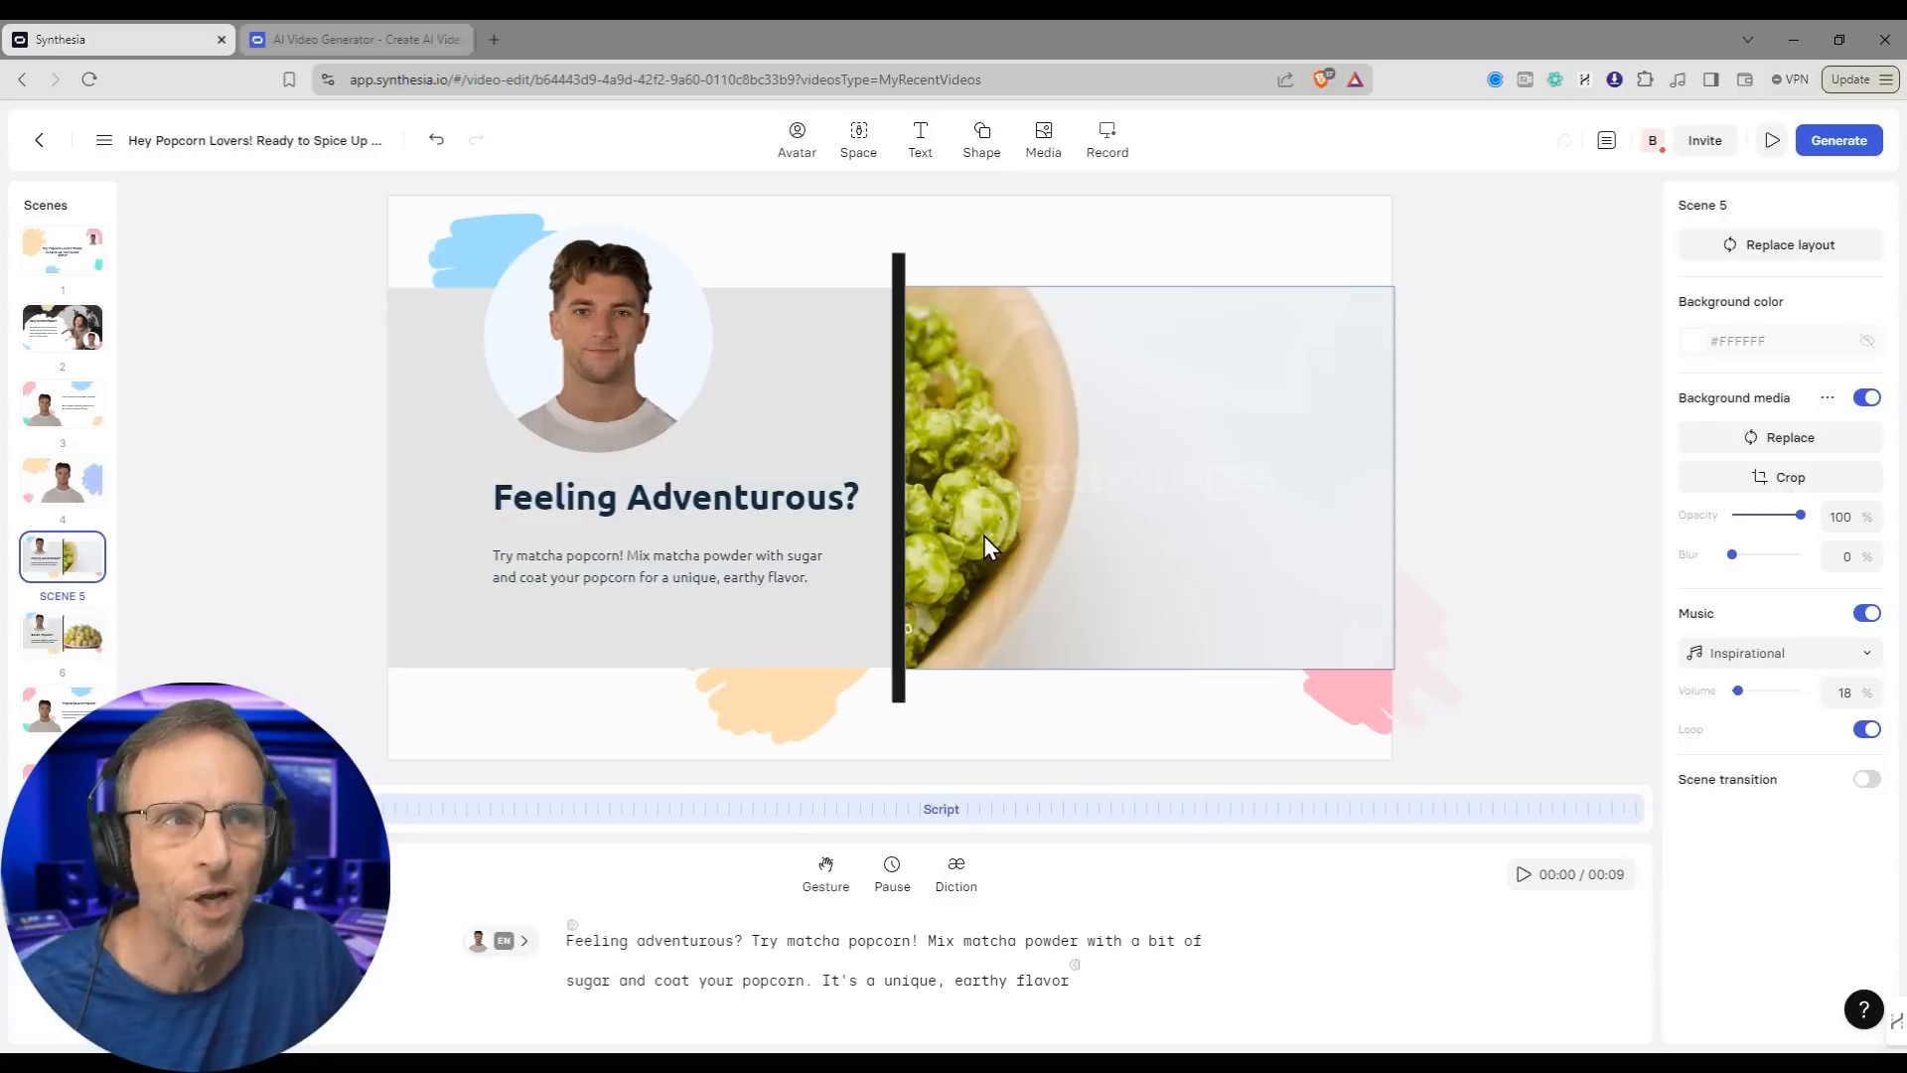
Step: Start replacing the background photo of the woman in scene 2 and browse the Pexels stock content
click(62, 328)
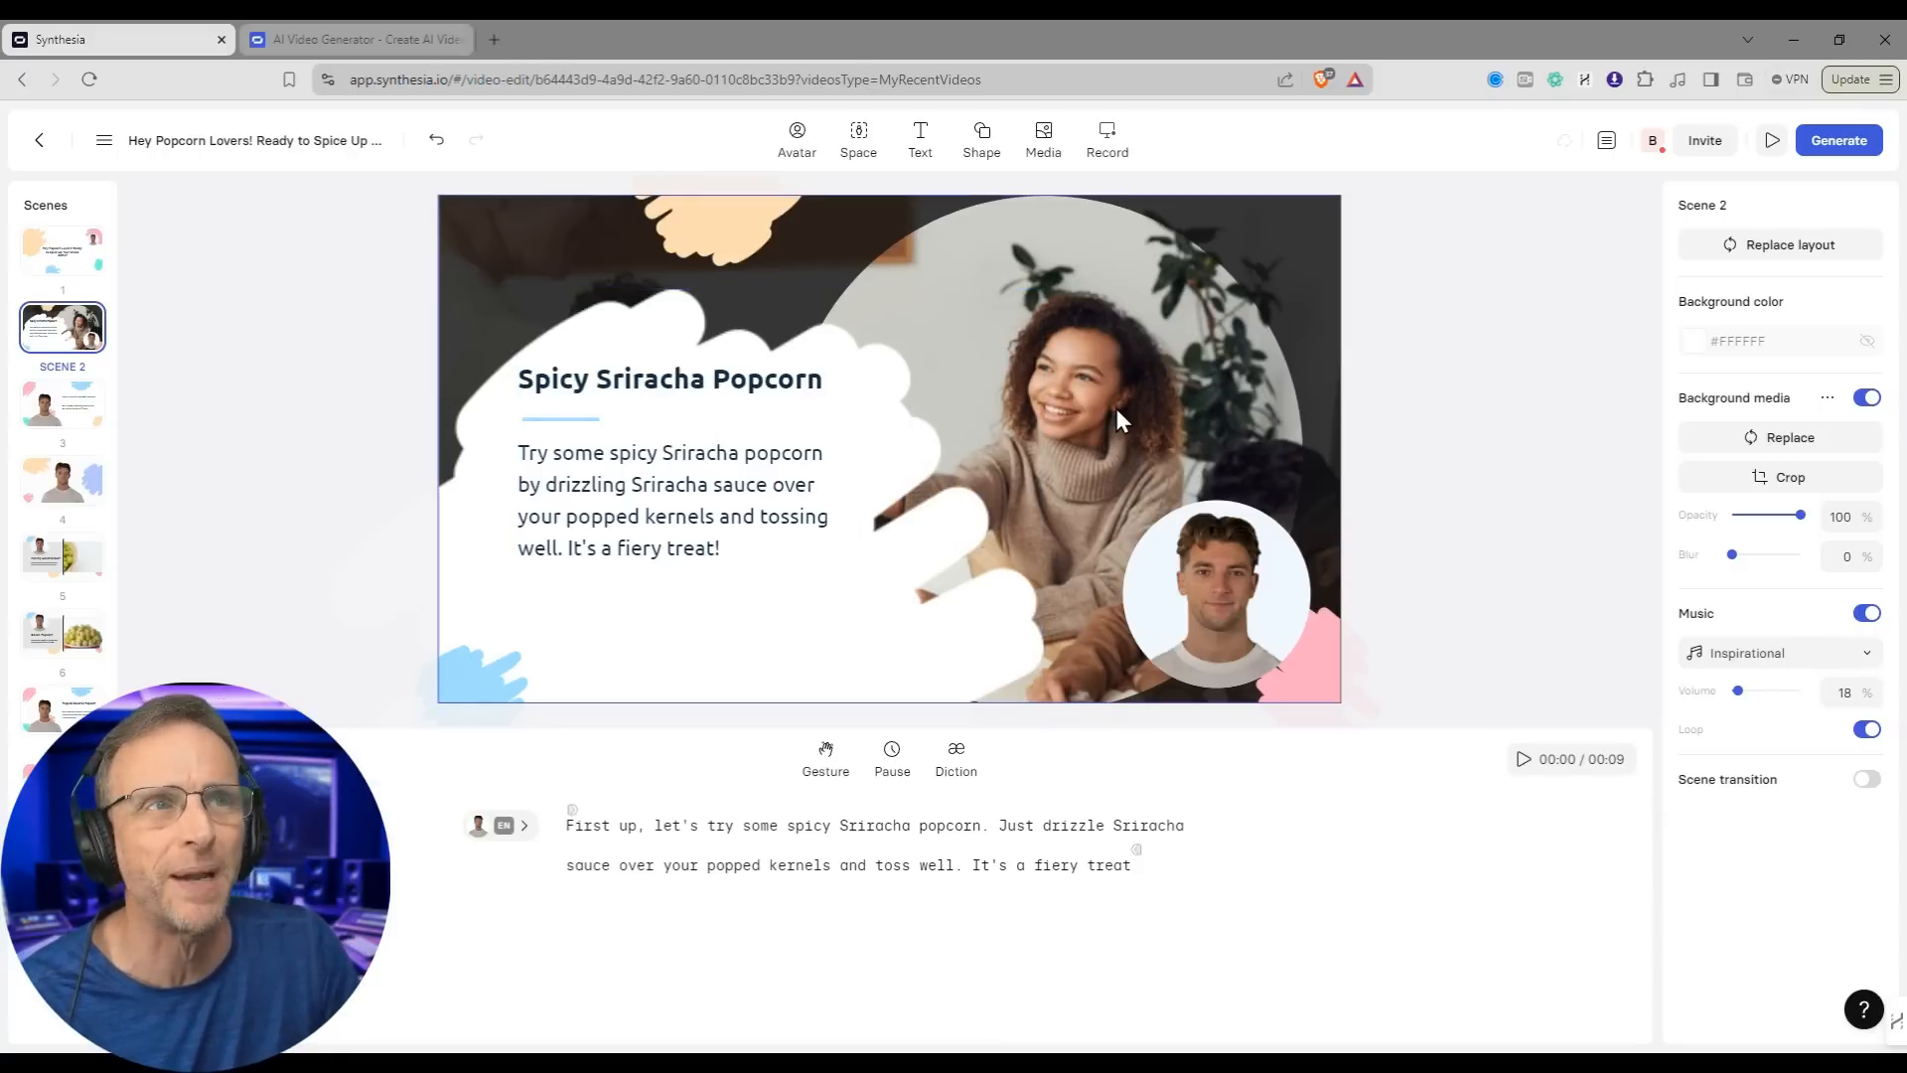
click(1087, 372)
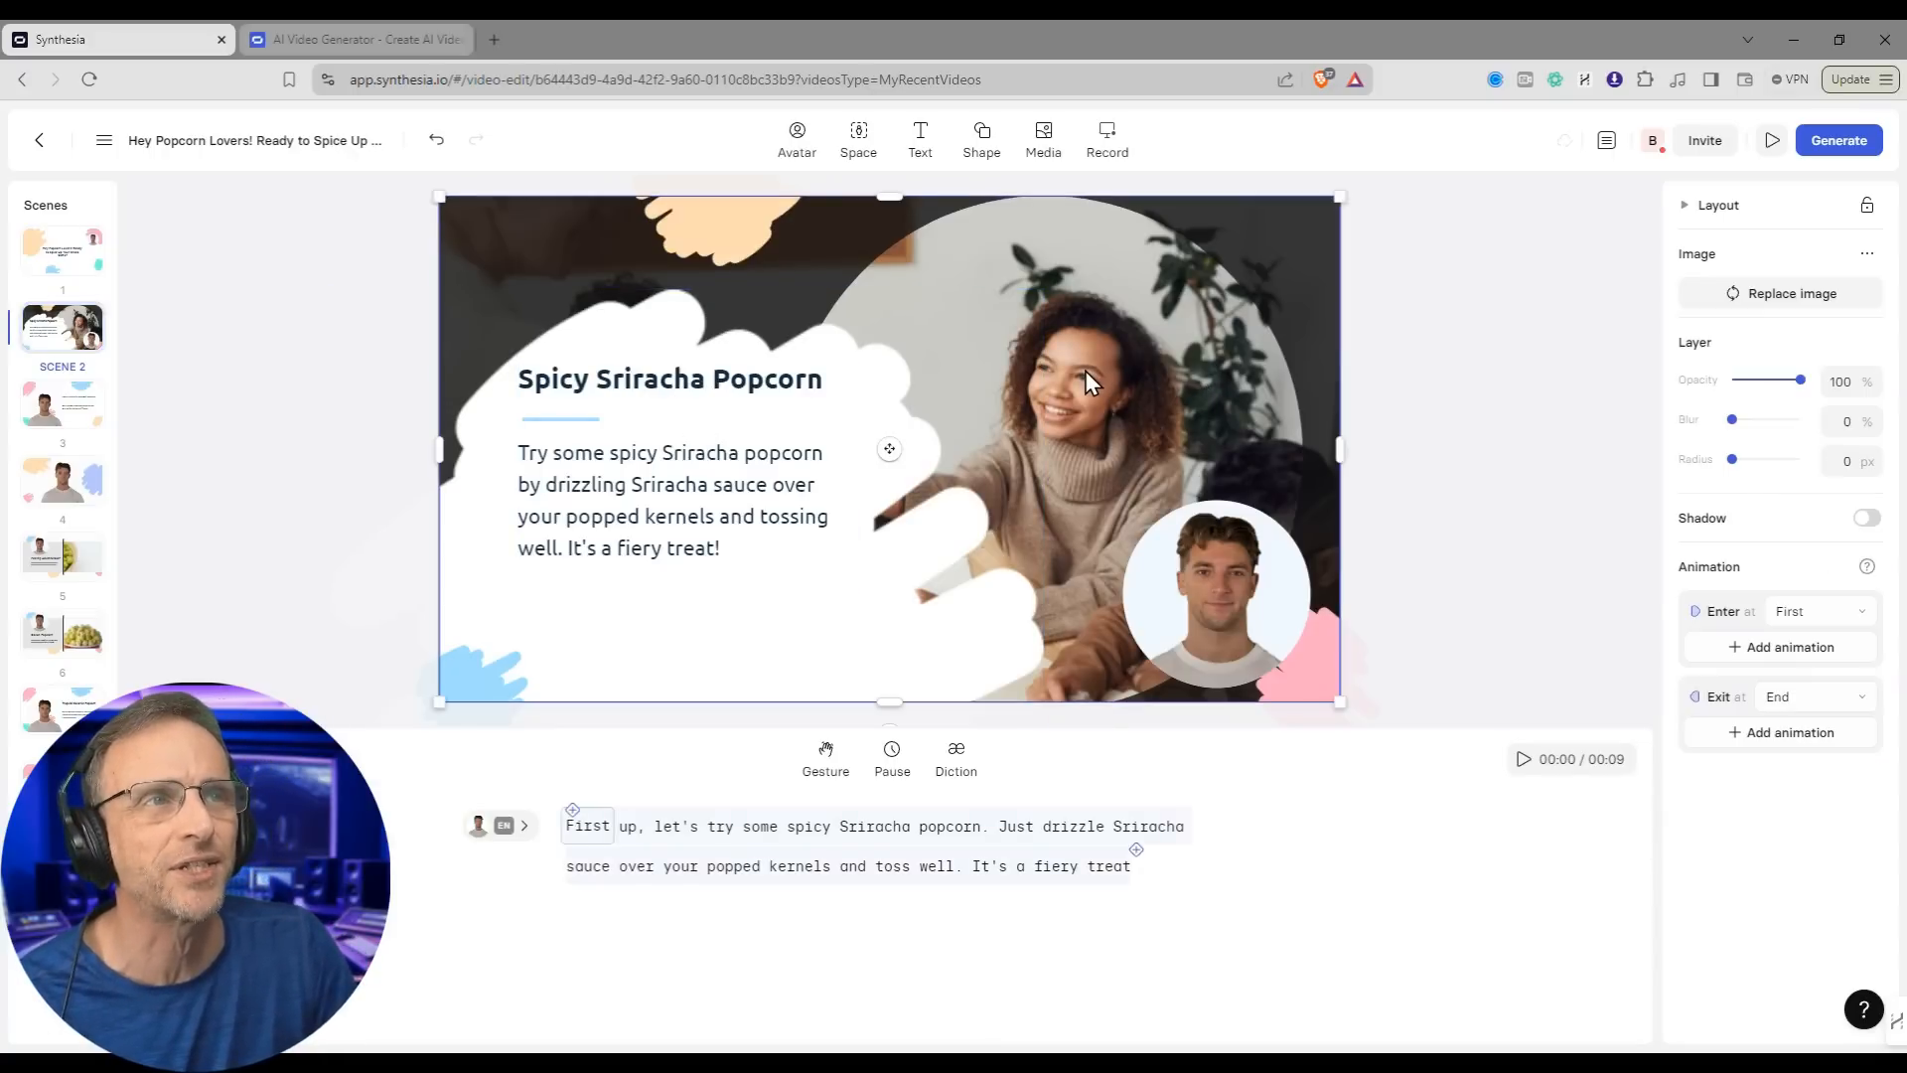
click(1793, 298)
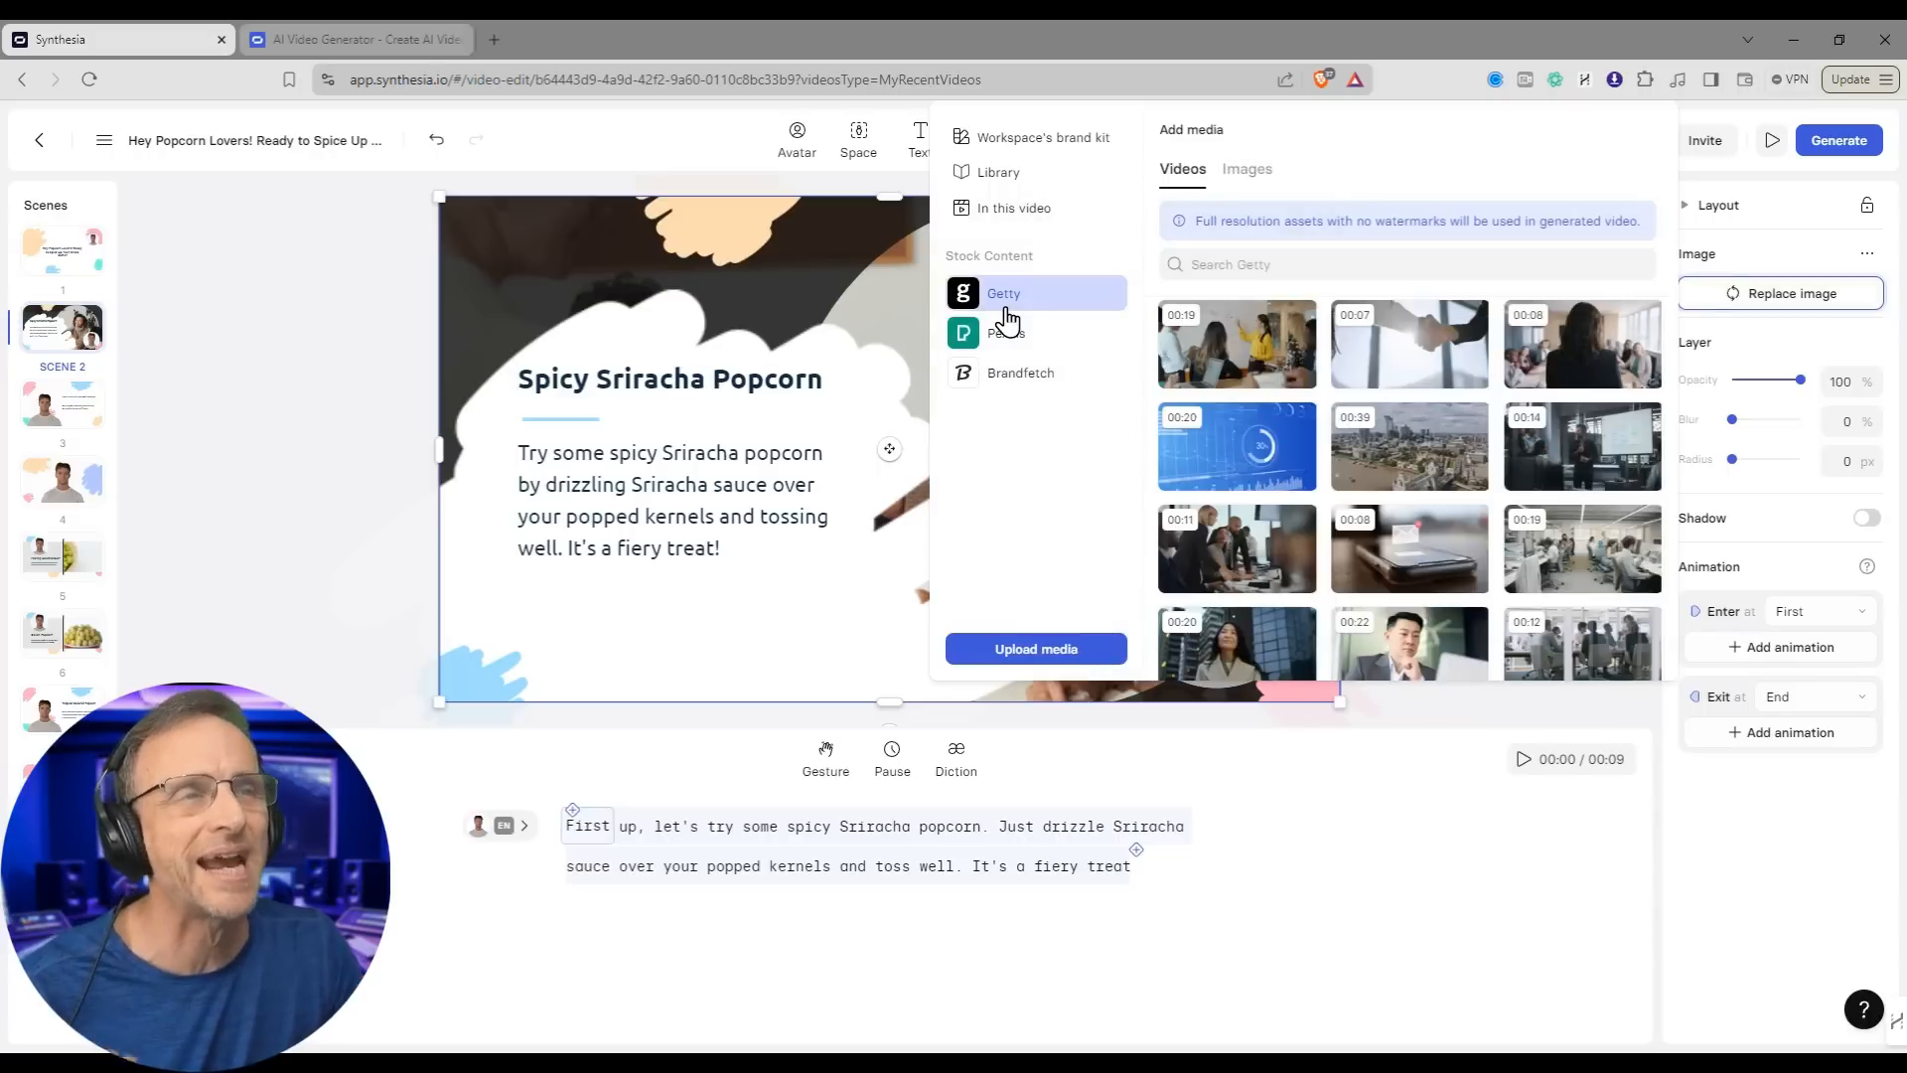
click(1023, 341)
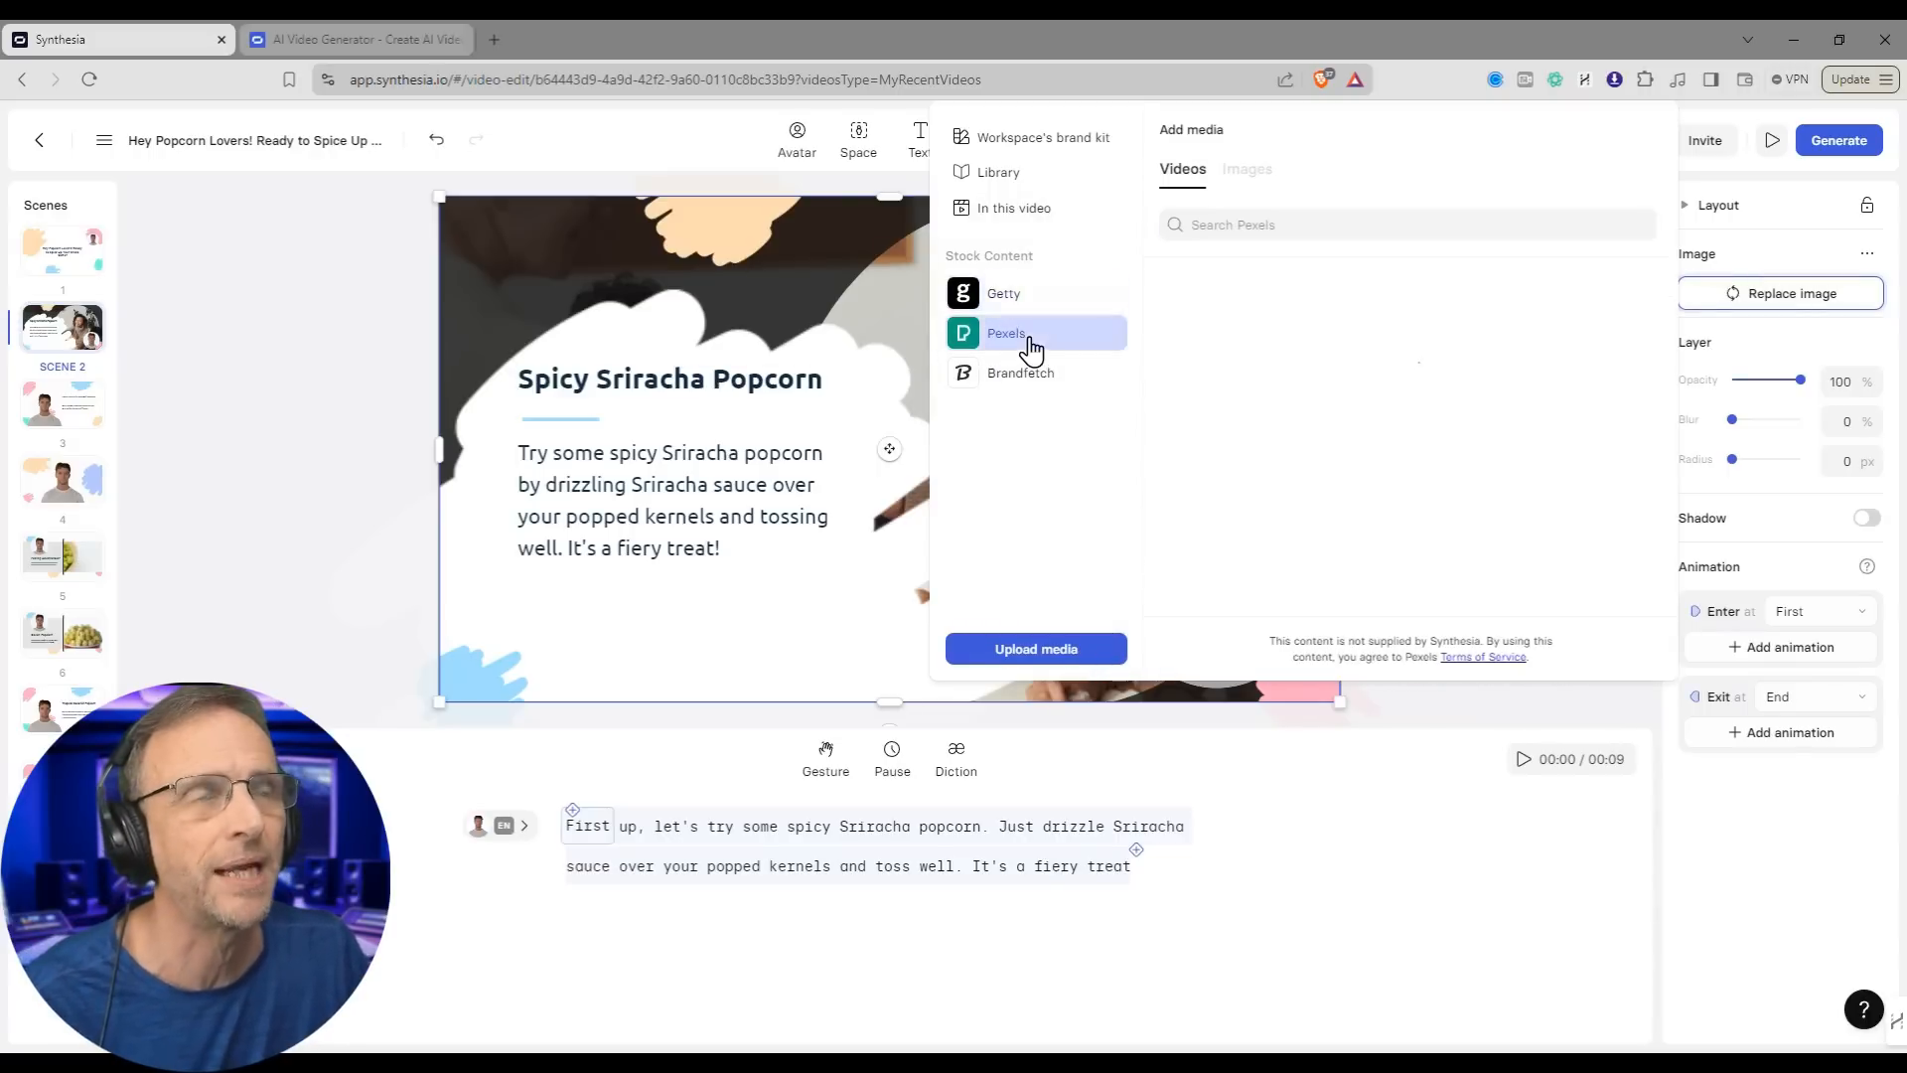
click(1023, 376)
click(1048, 337)
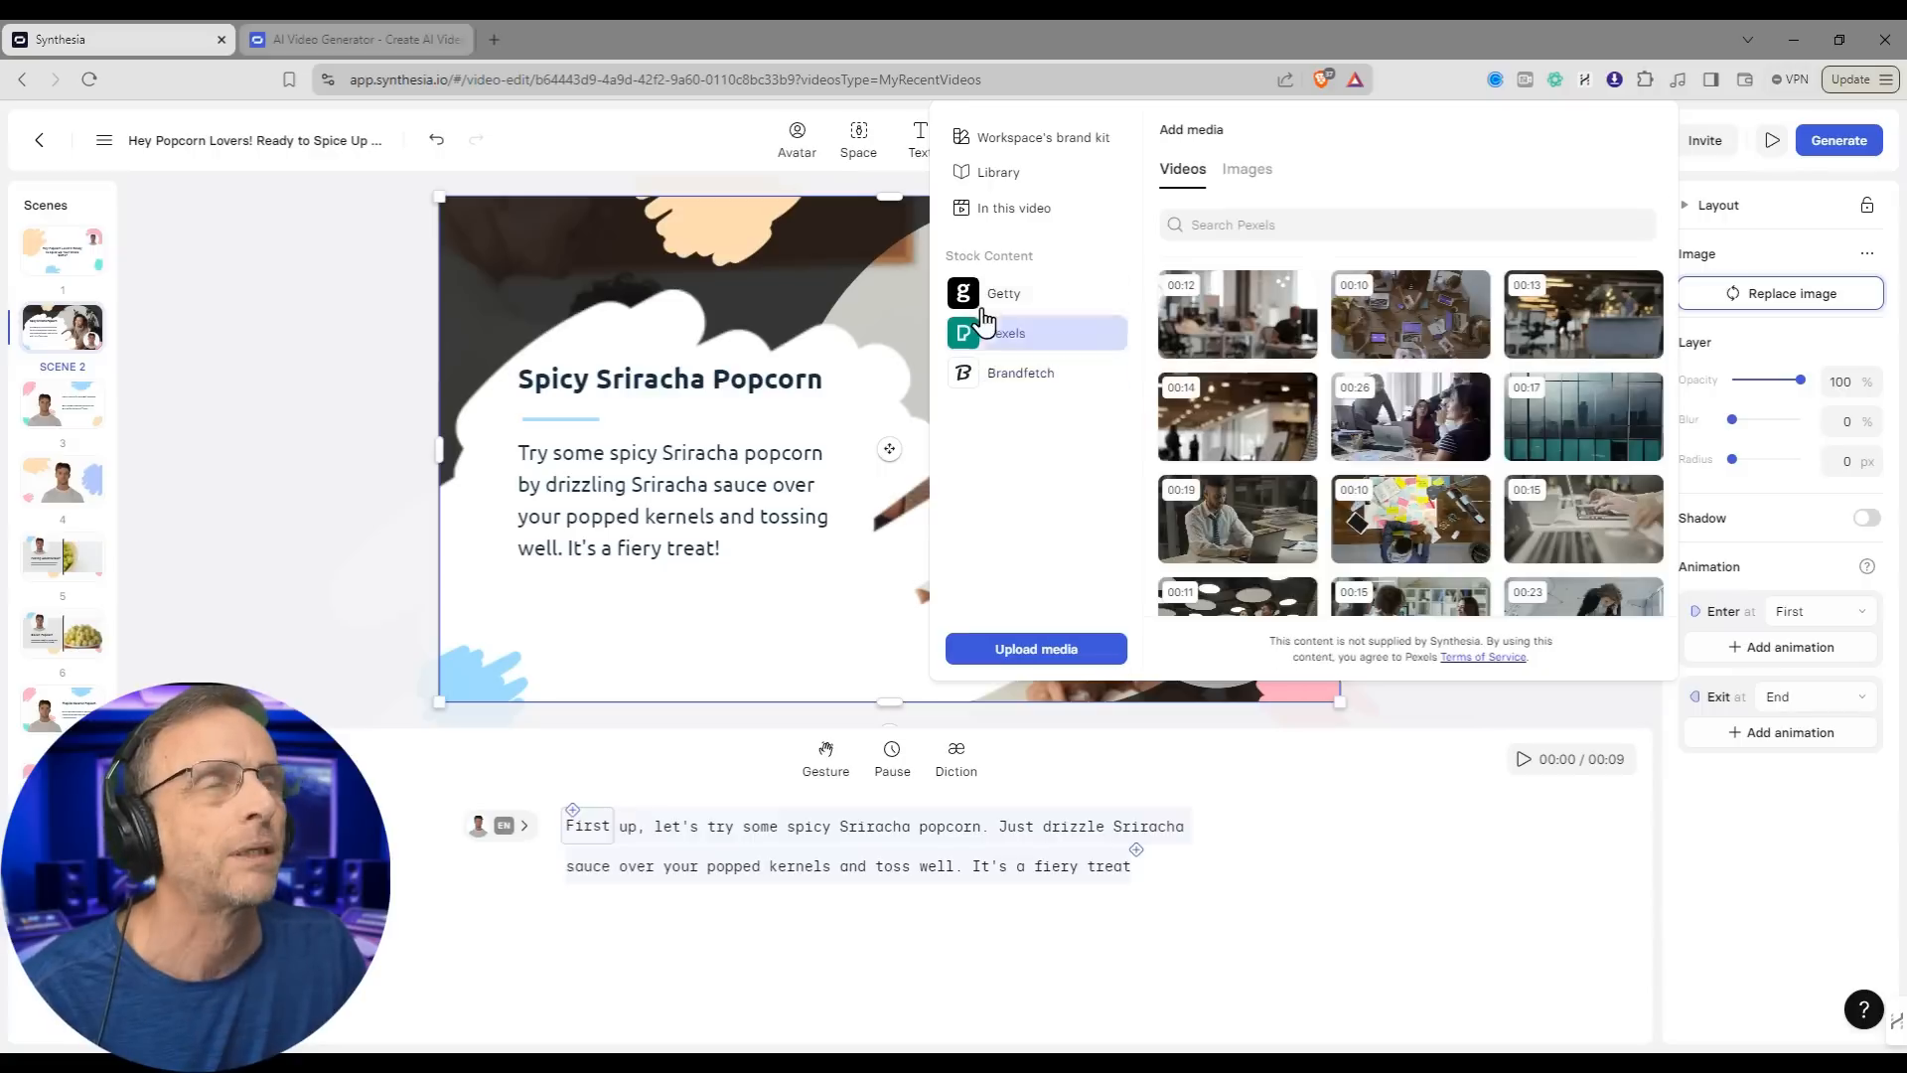
Step: Search Pexels for "popcorn" and then "spicy", and replace scene 2's background photo with a spice result
click(1253, 235)
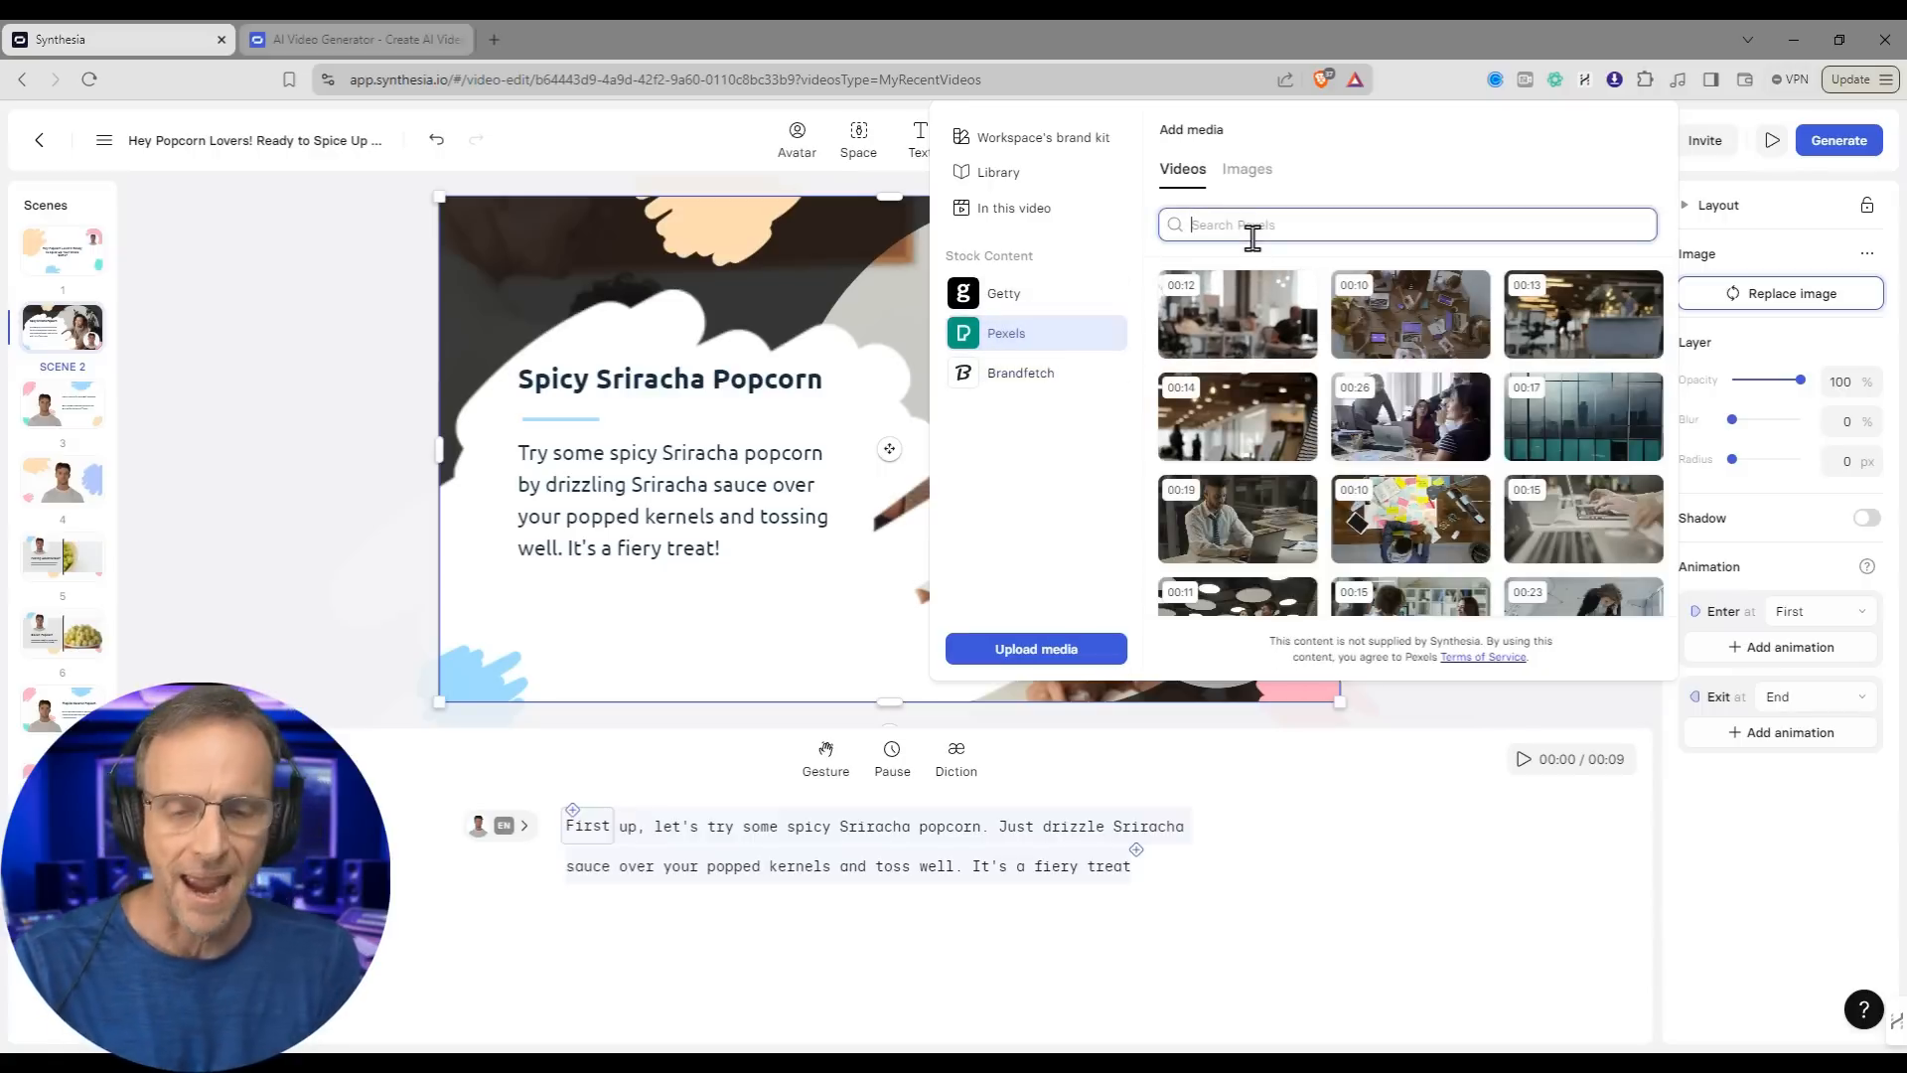
text(popco)
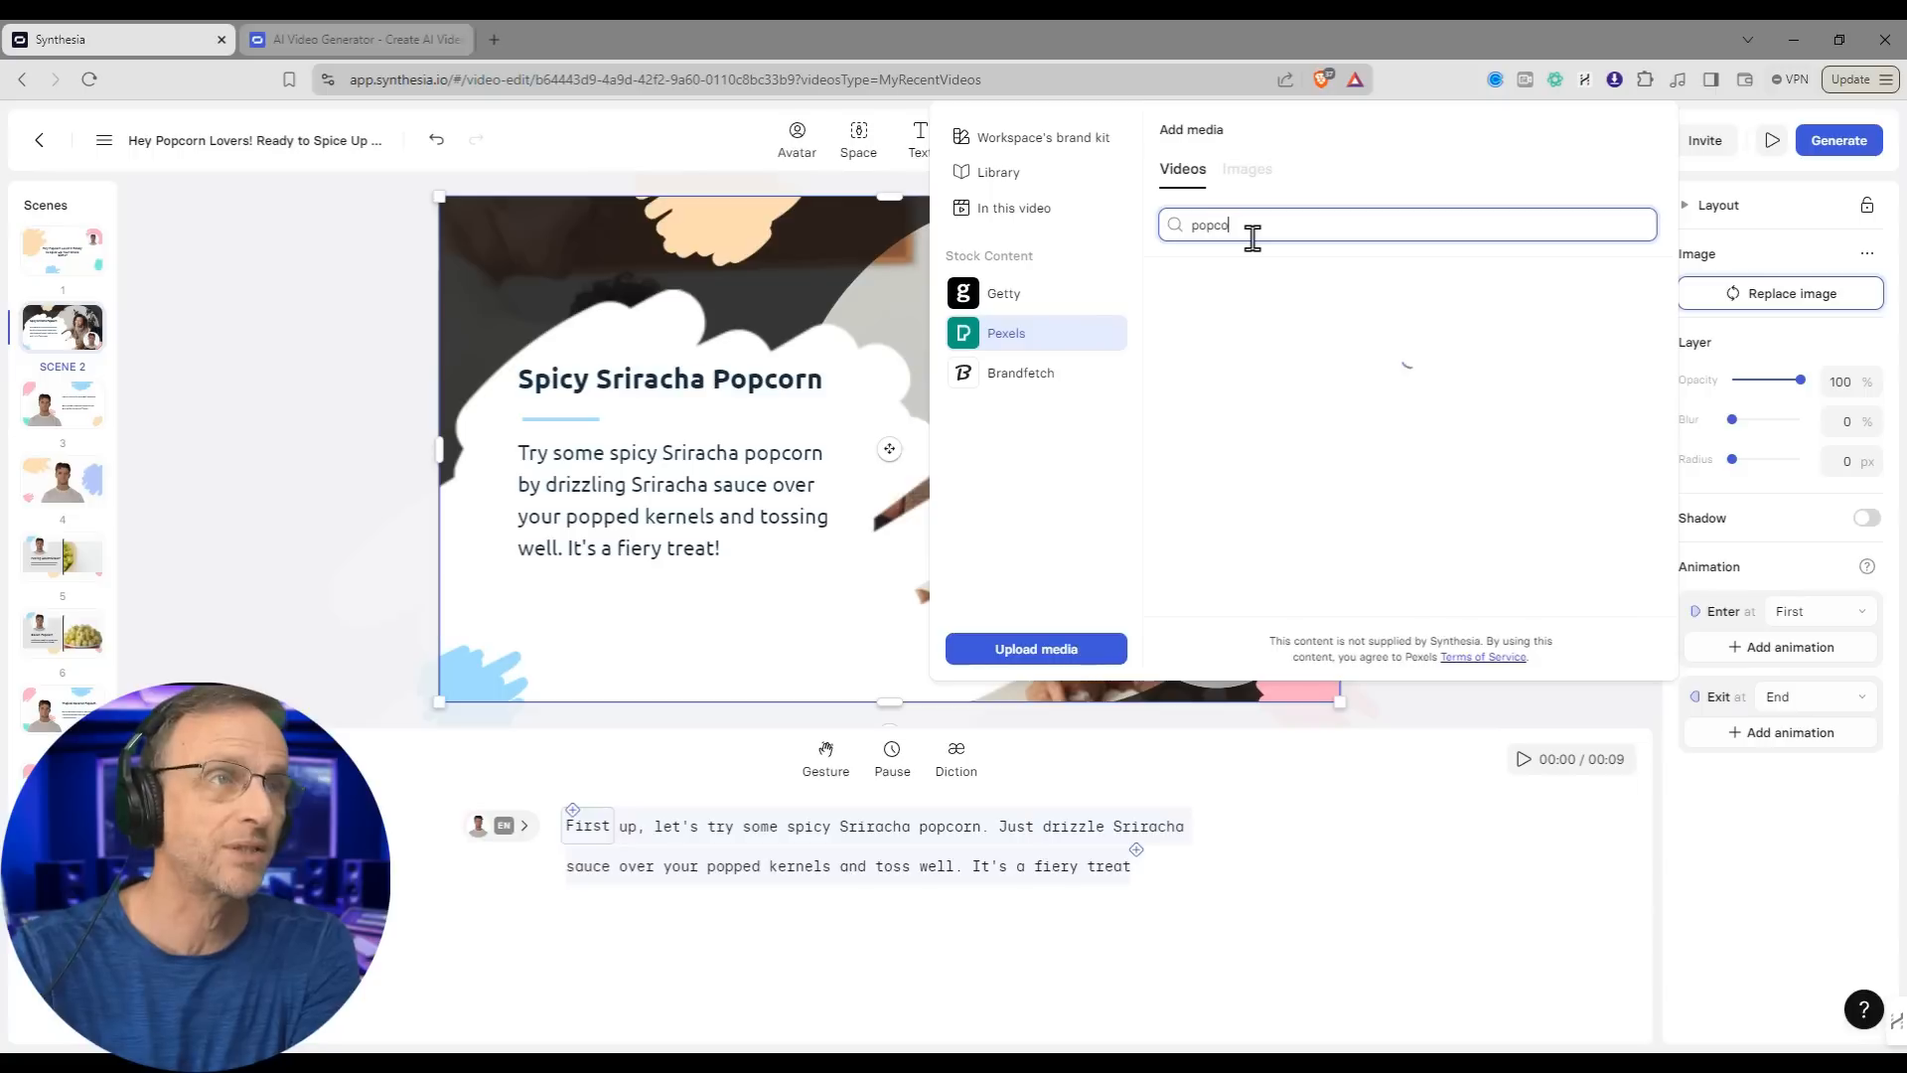
text(rn)
key(ctrl+a)
text(spic)
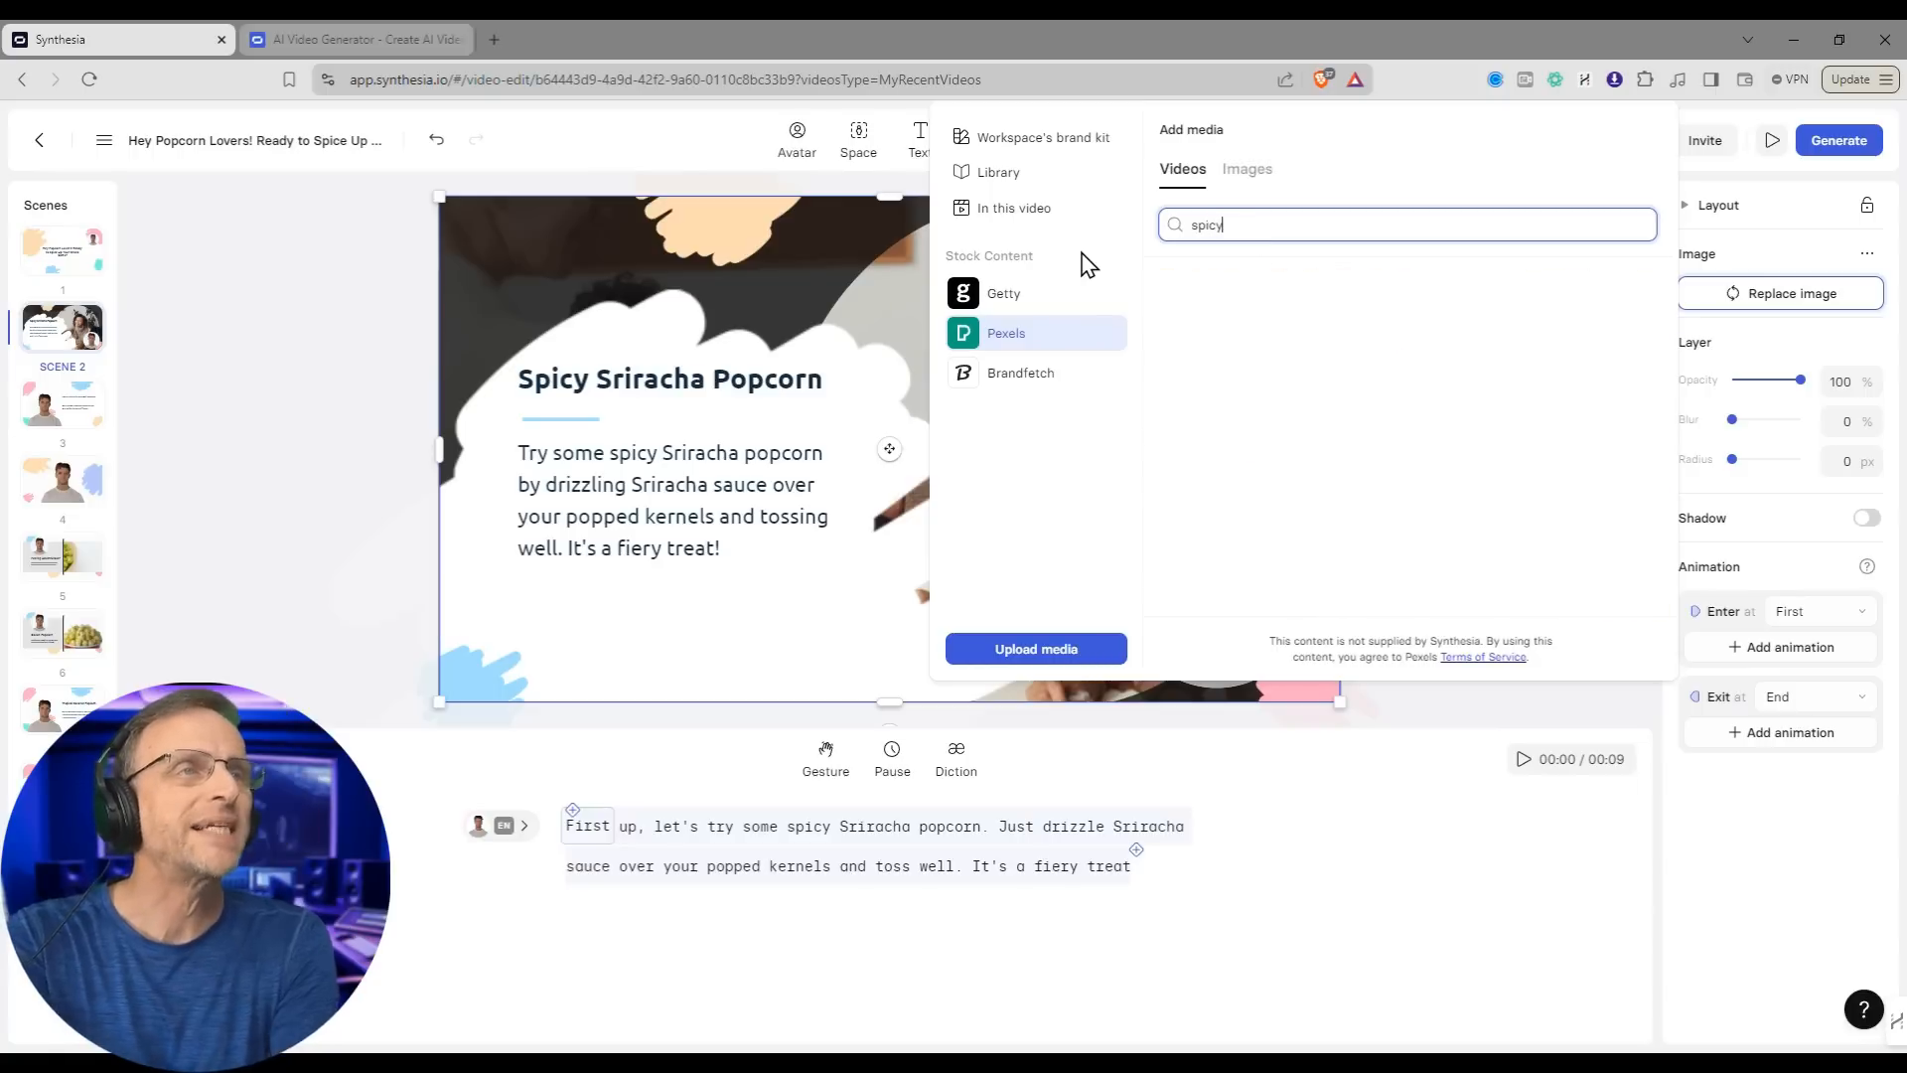
click(1261, 403)
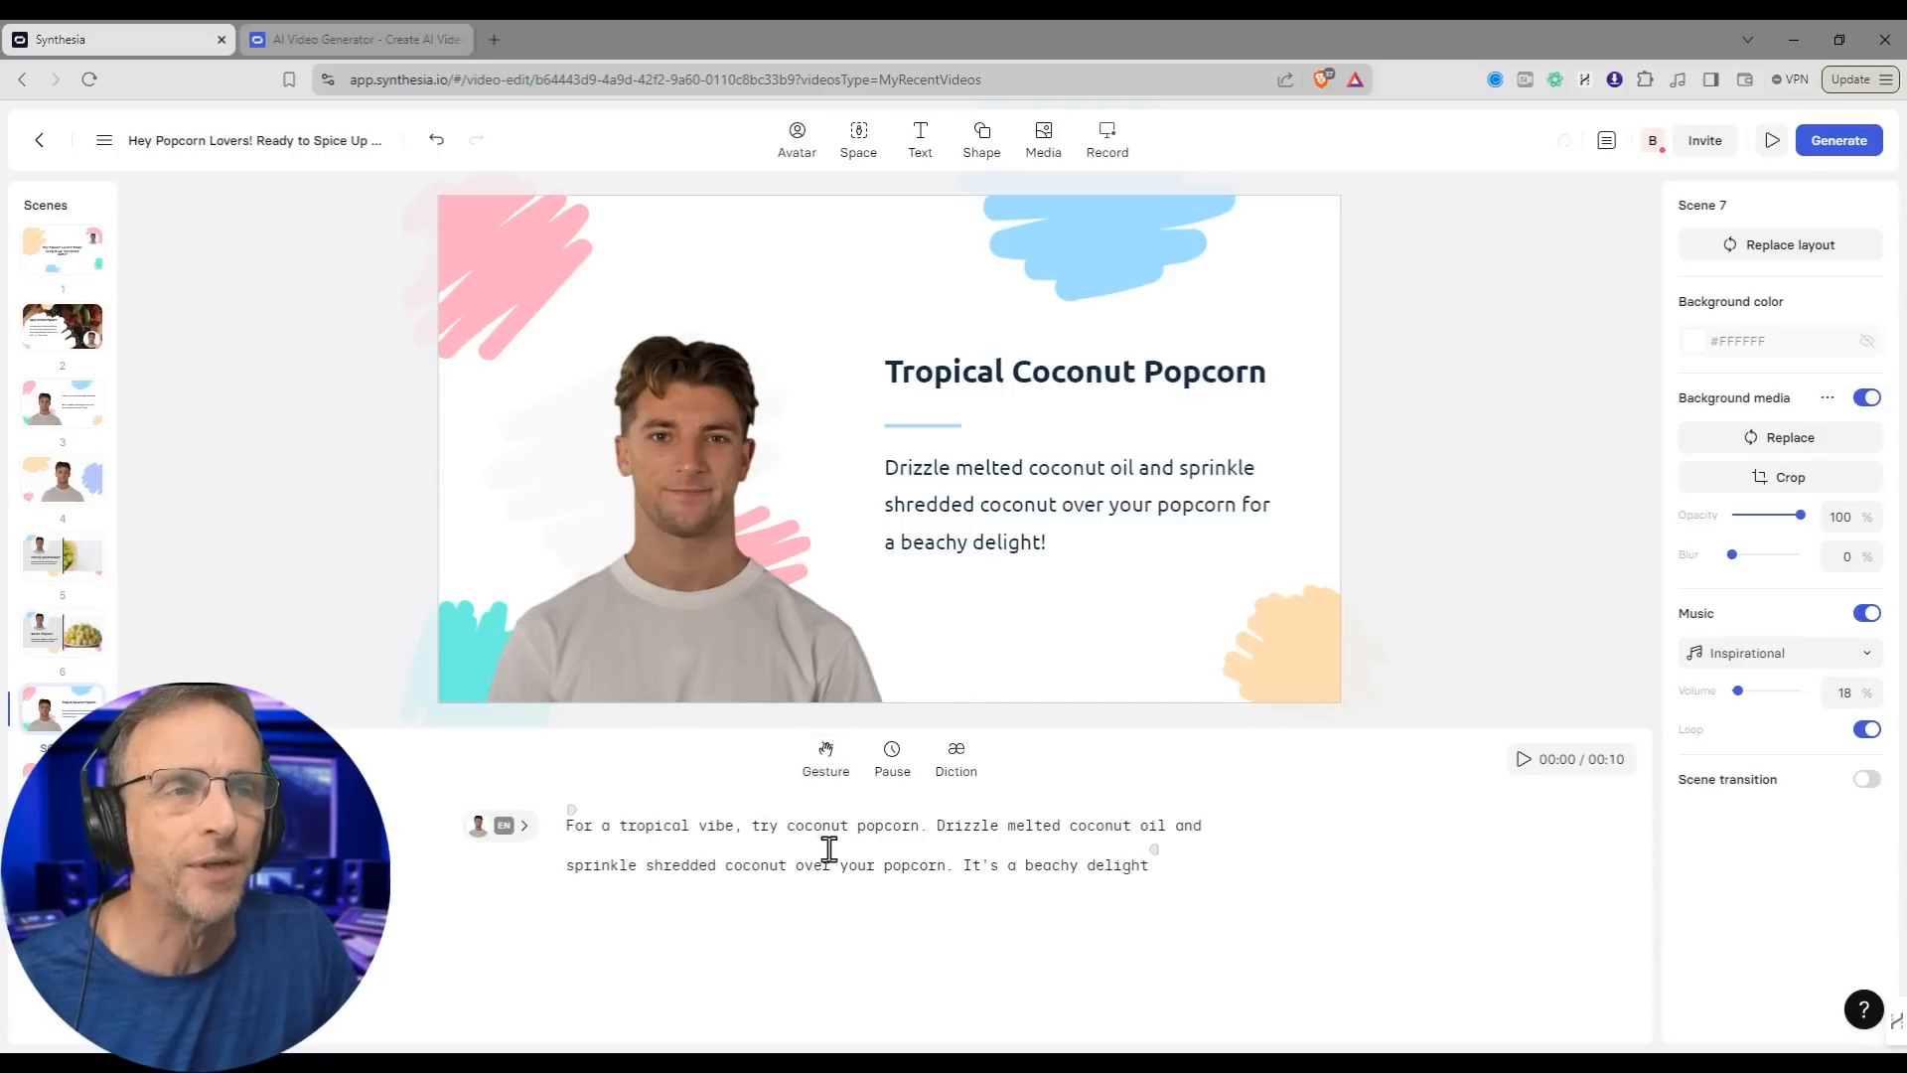
Step: In scene 7's script, add an Eyebrows up gesture before "try coconut popcorn" and another gesture before "over your popcorn"
click(825, 757)
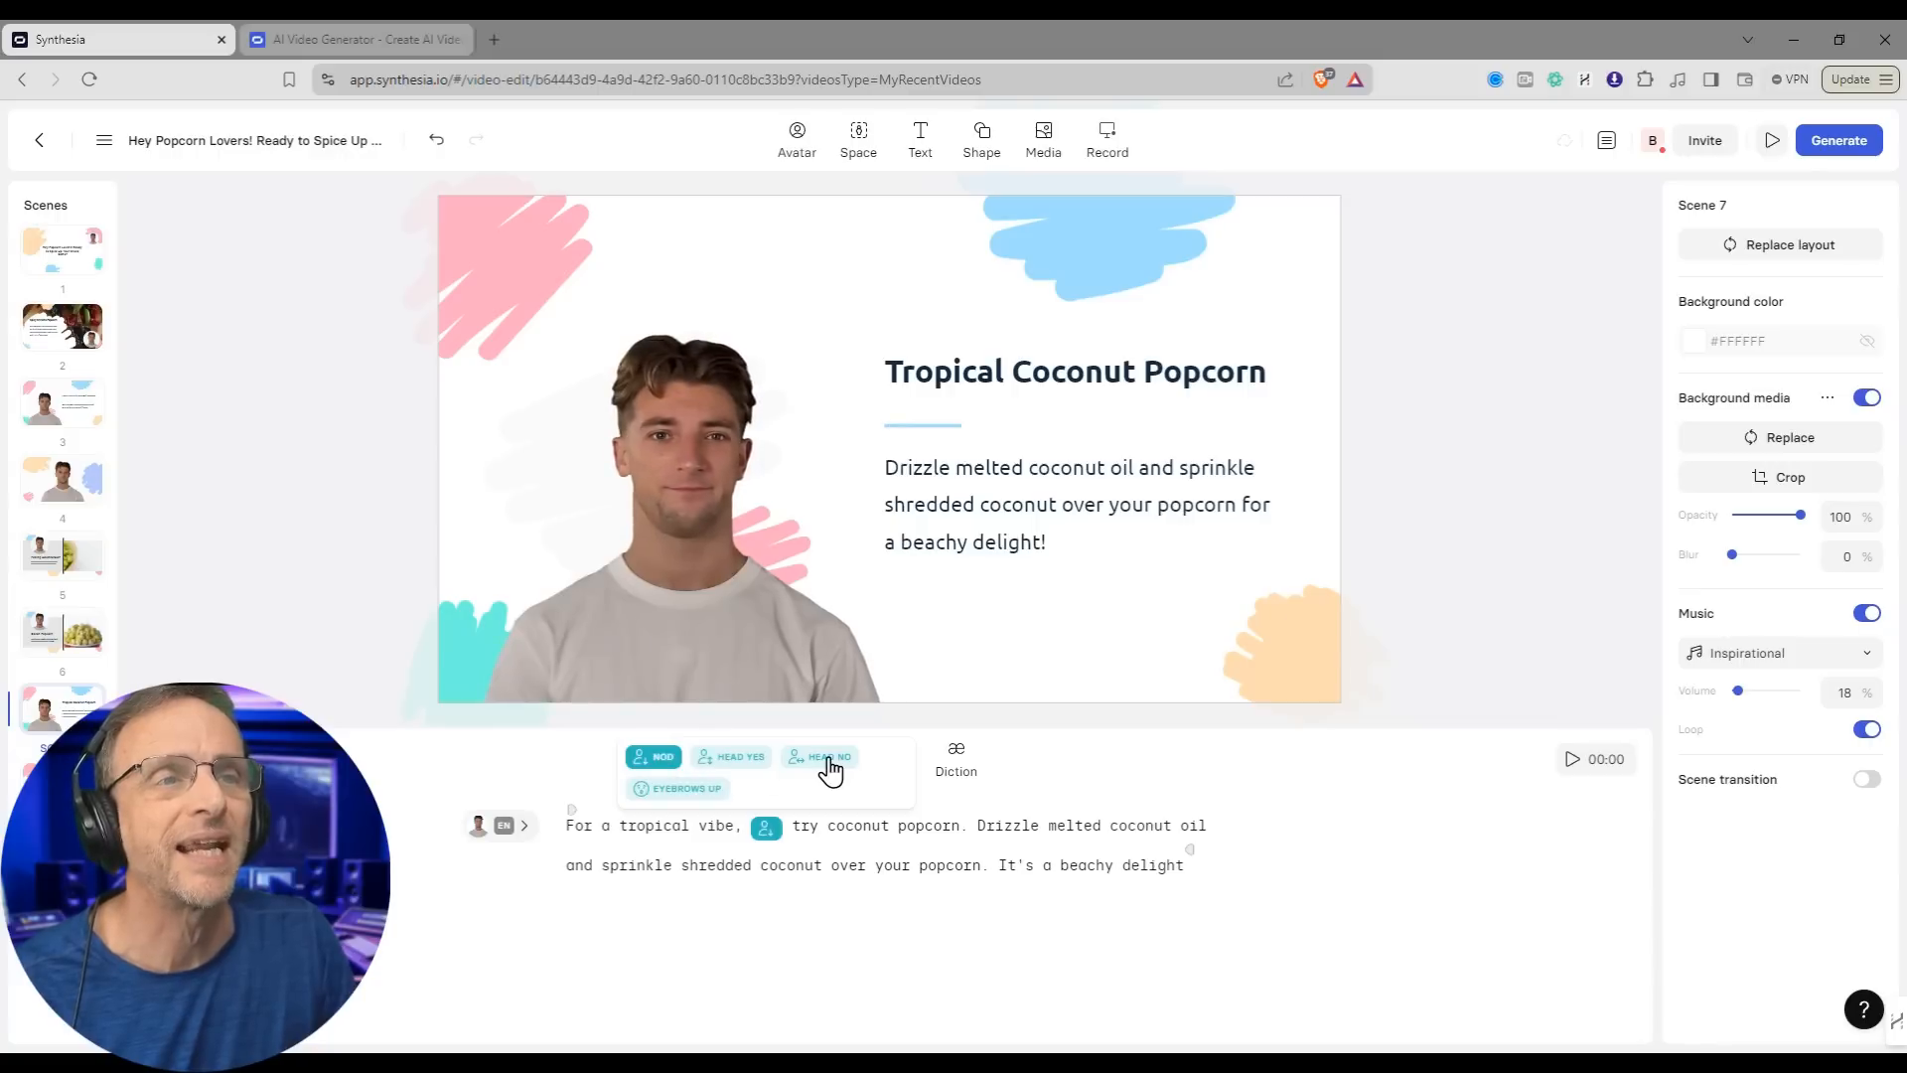
click(685, 790)
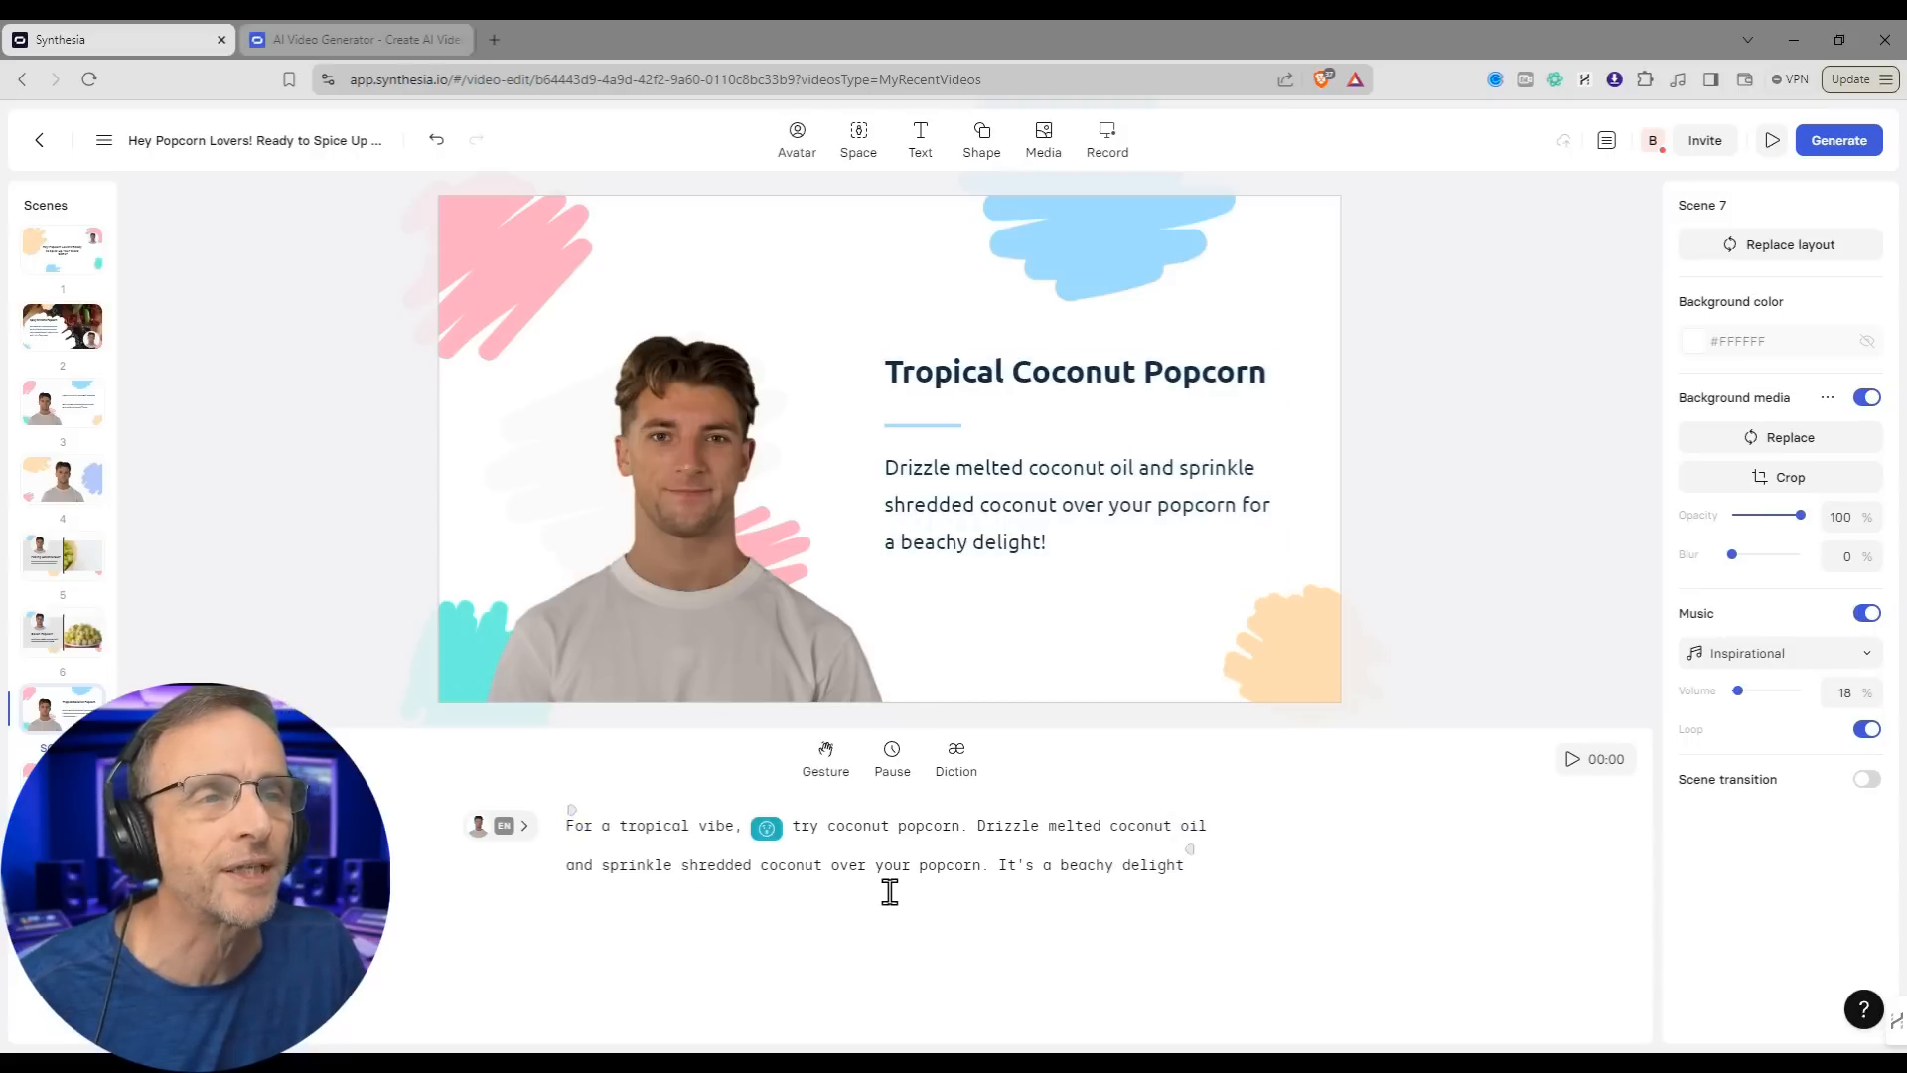
click(834, 866)
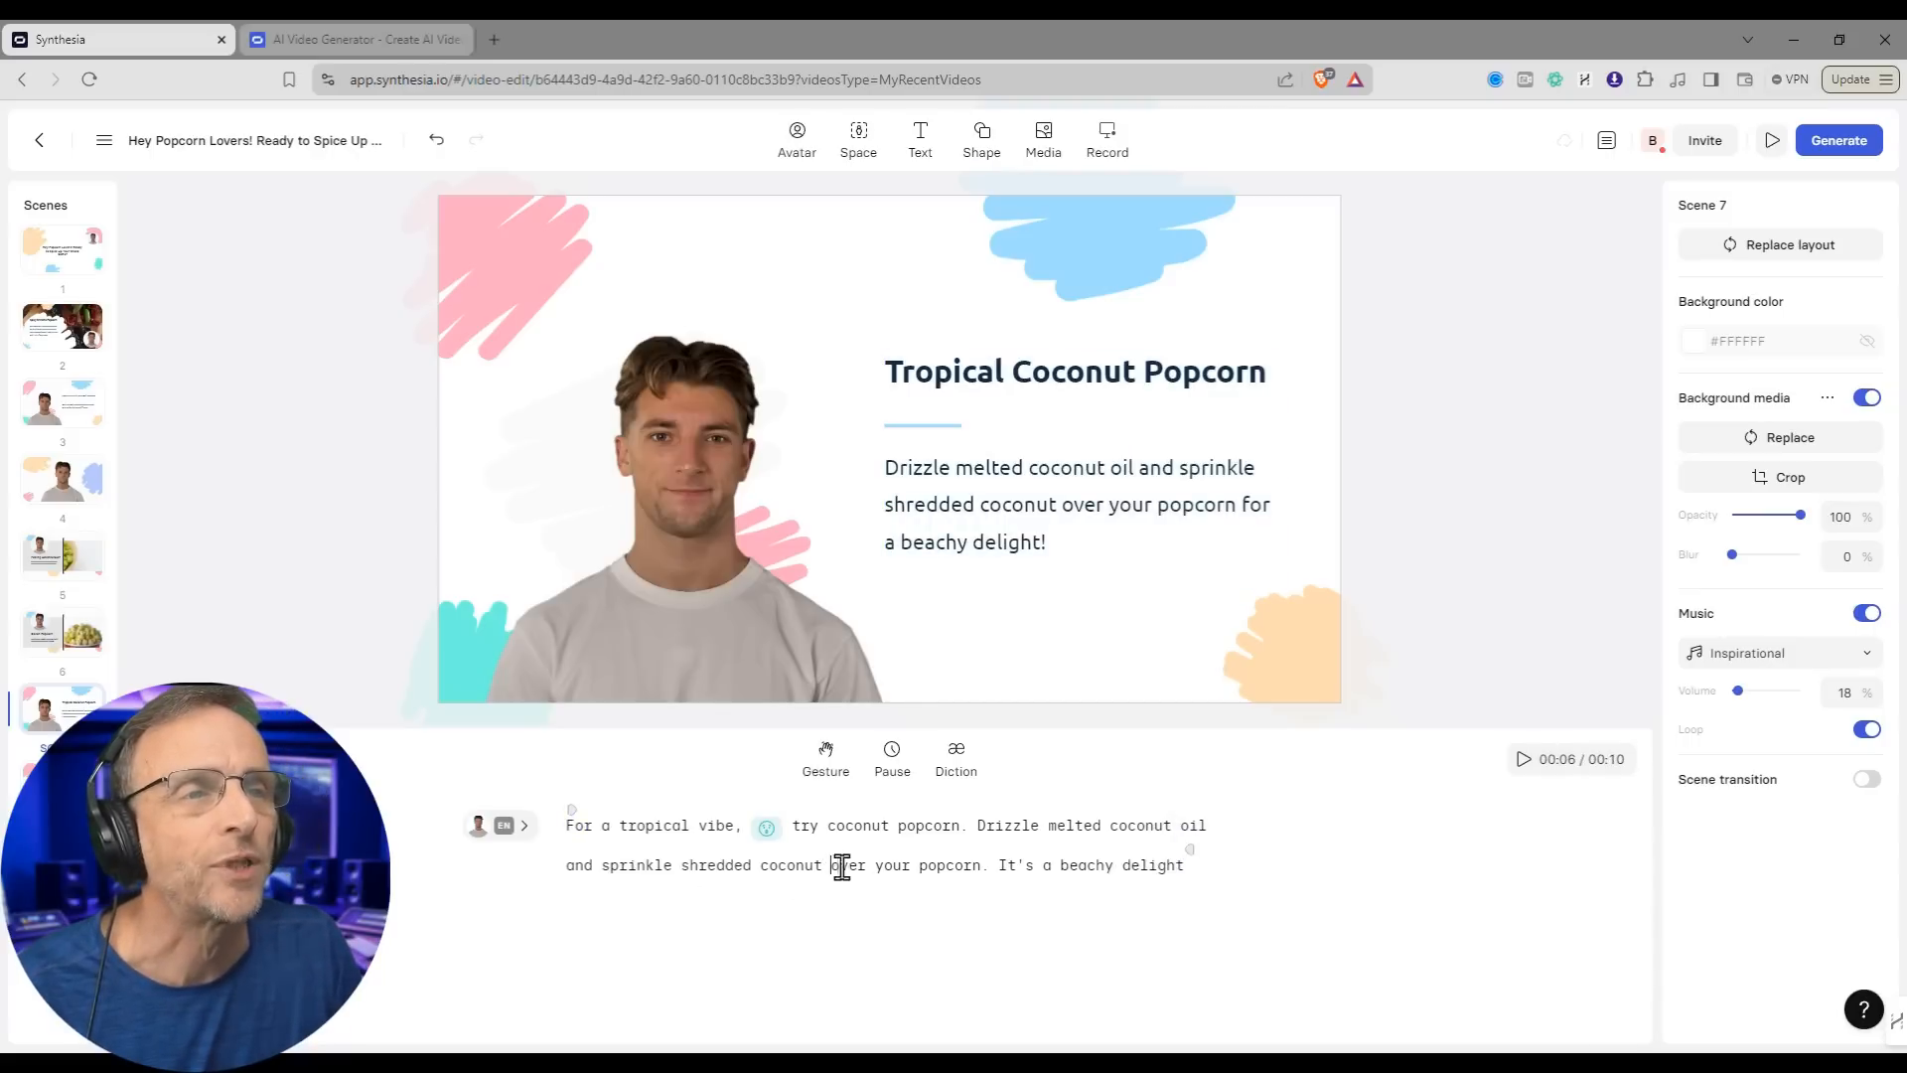
click(831, 763)
click(813, 798)
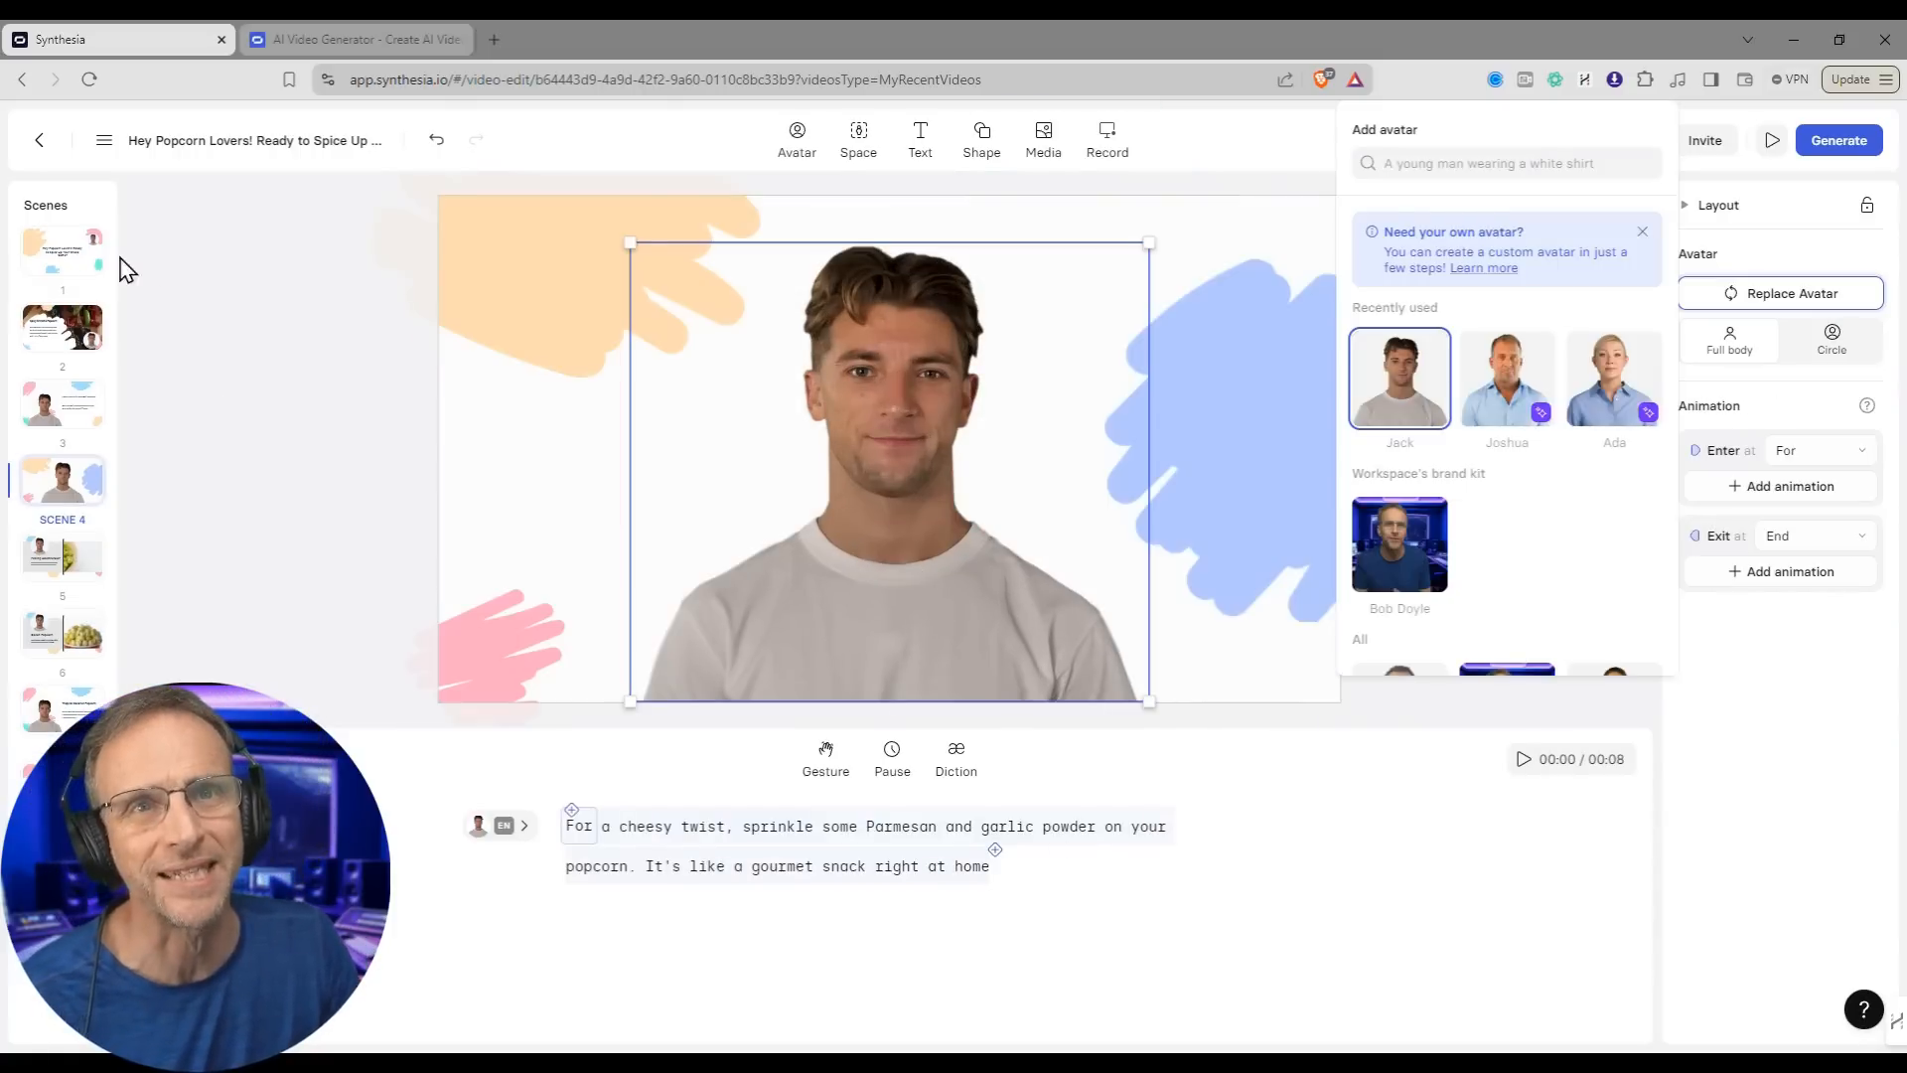
Step: Replace scene 4's avatar with the Kayla avatar in the pink vest, apply the change to all scenes and preview scene 4
scroll(1490, 556, down, 5)
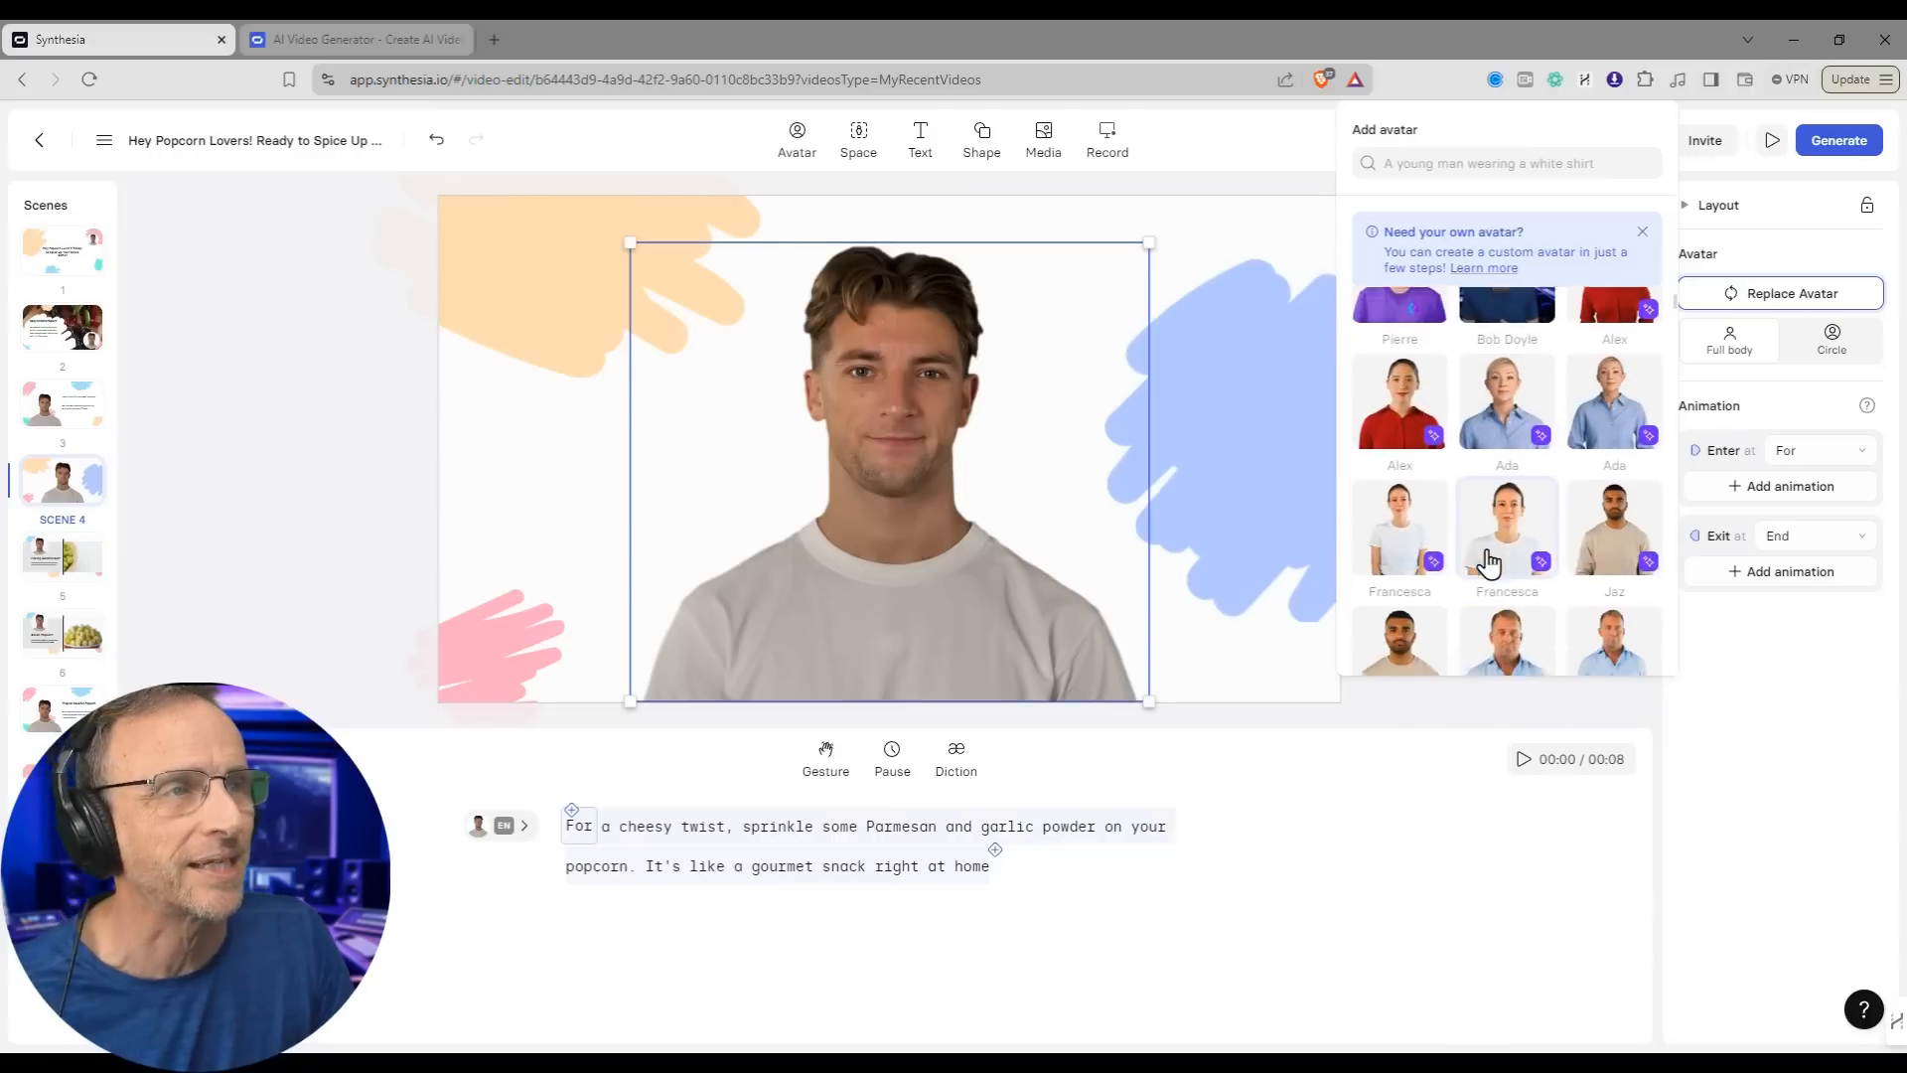
scroll(1490, 563, down, 3)
scroll(1490, 561, up, 2)
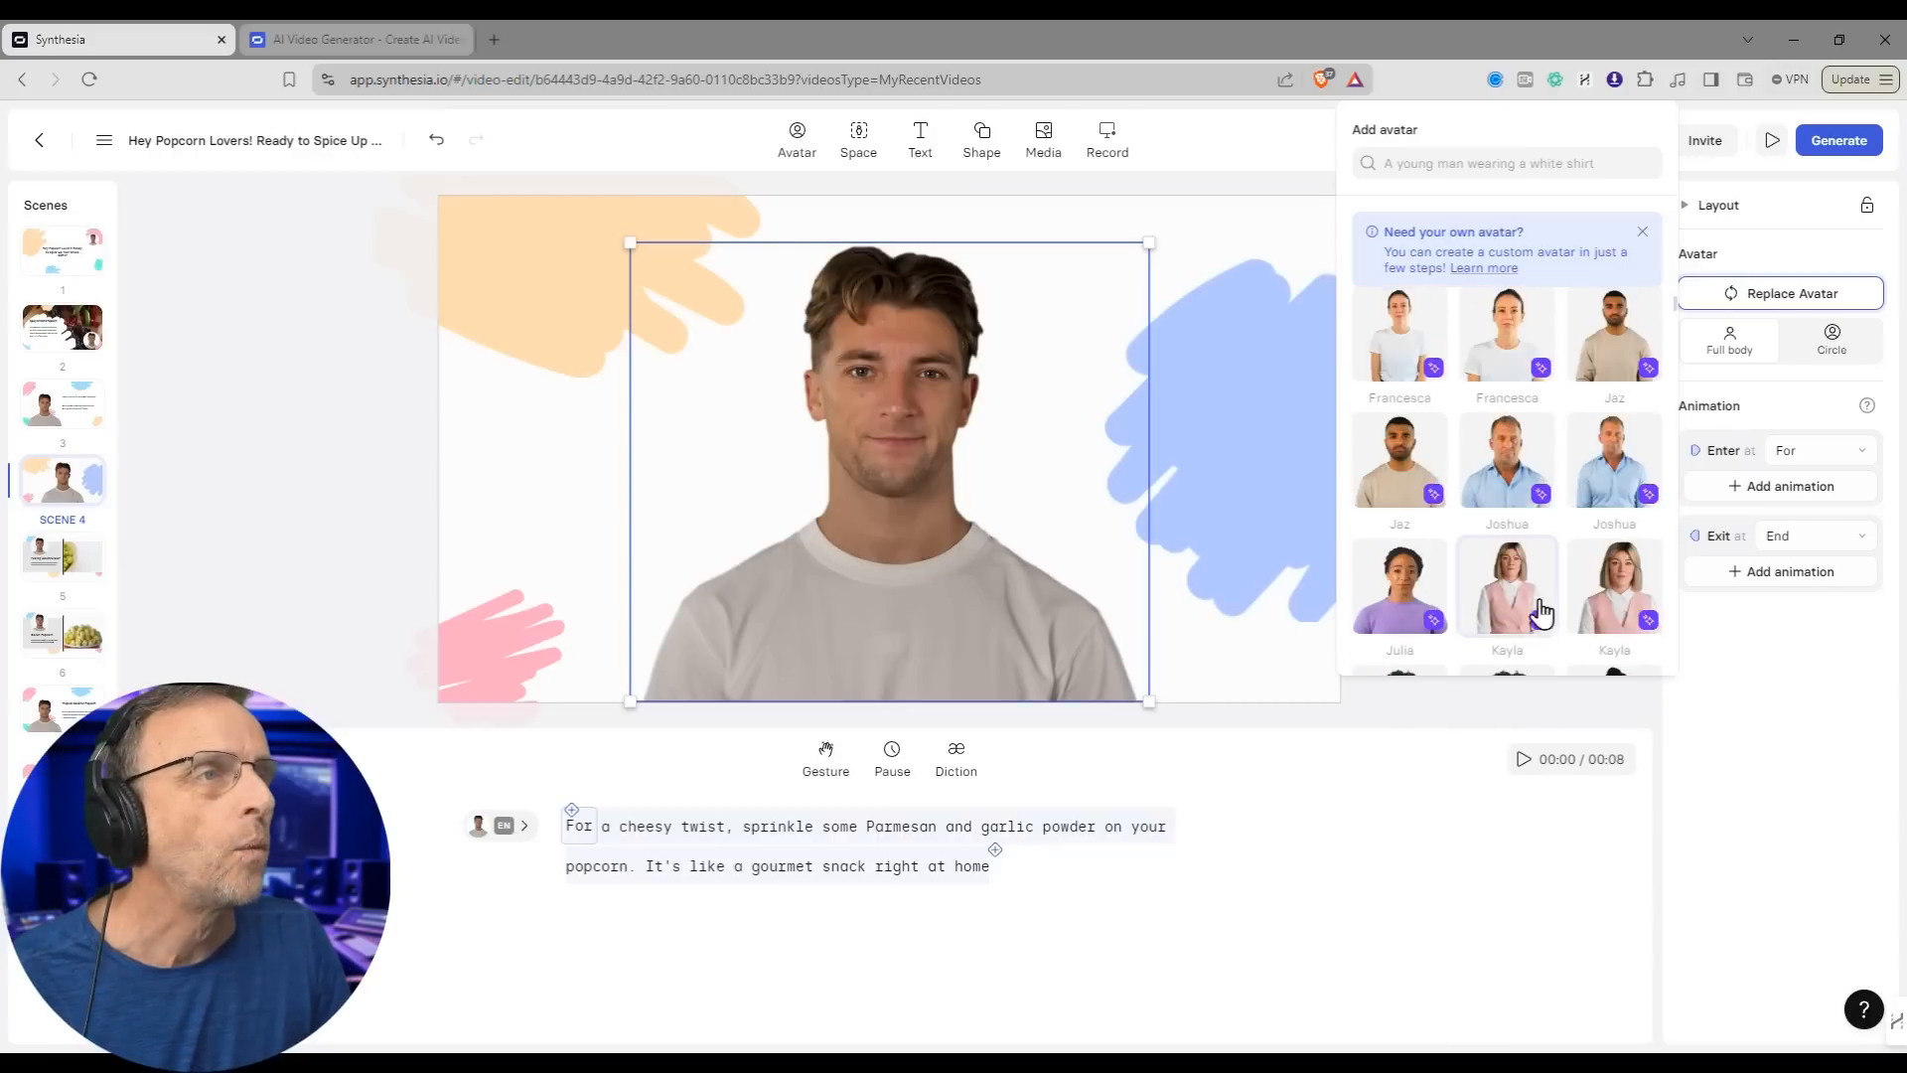
click(1508, 586)
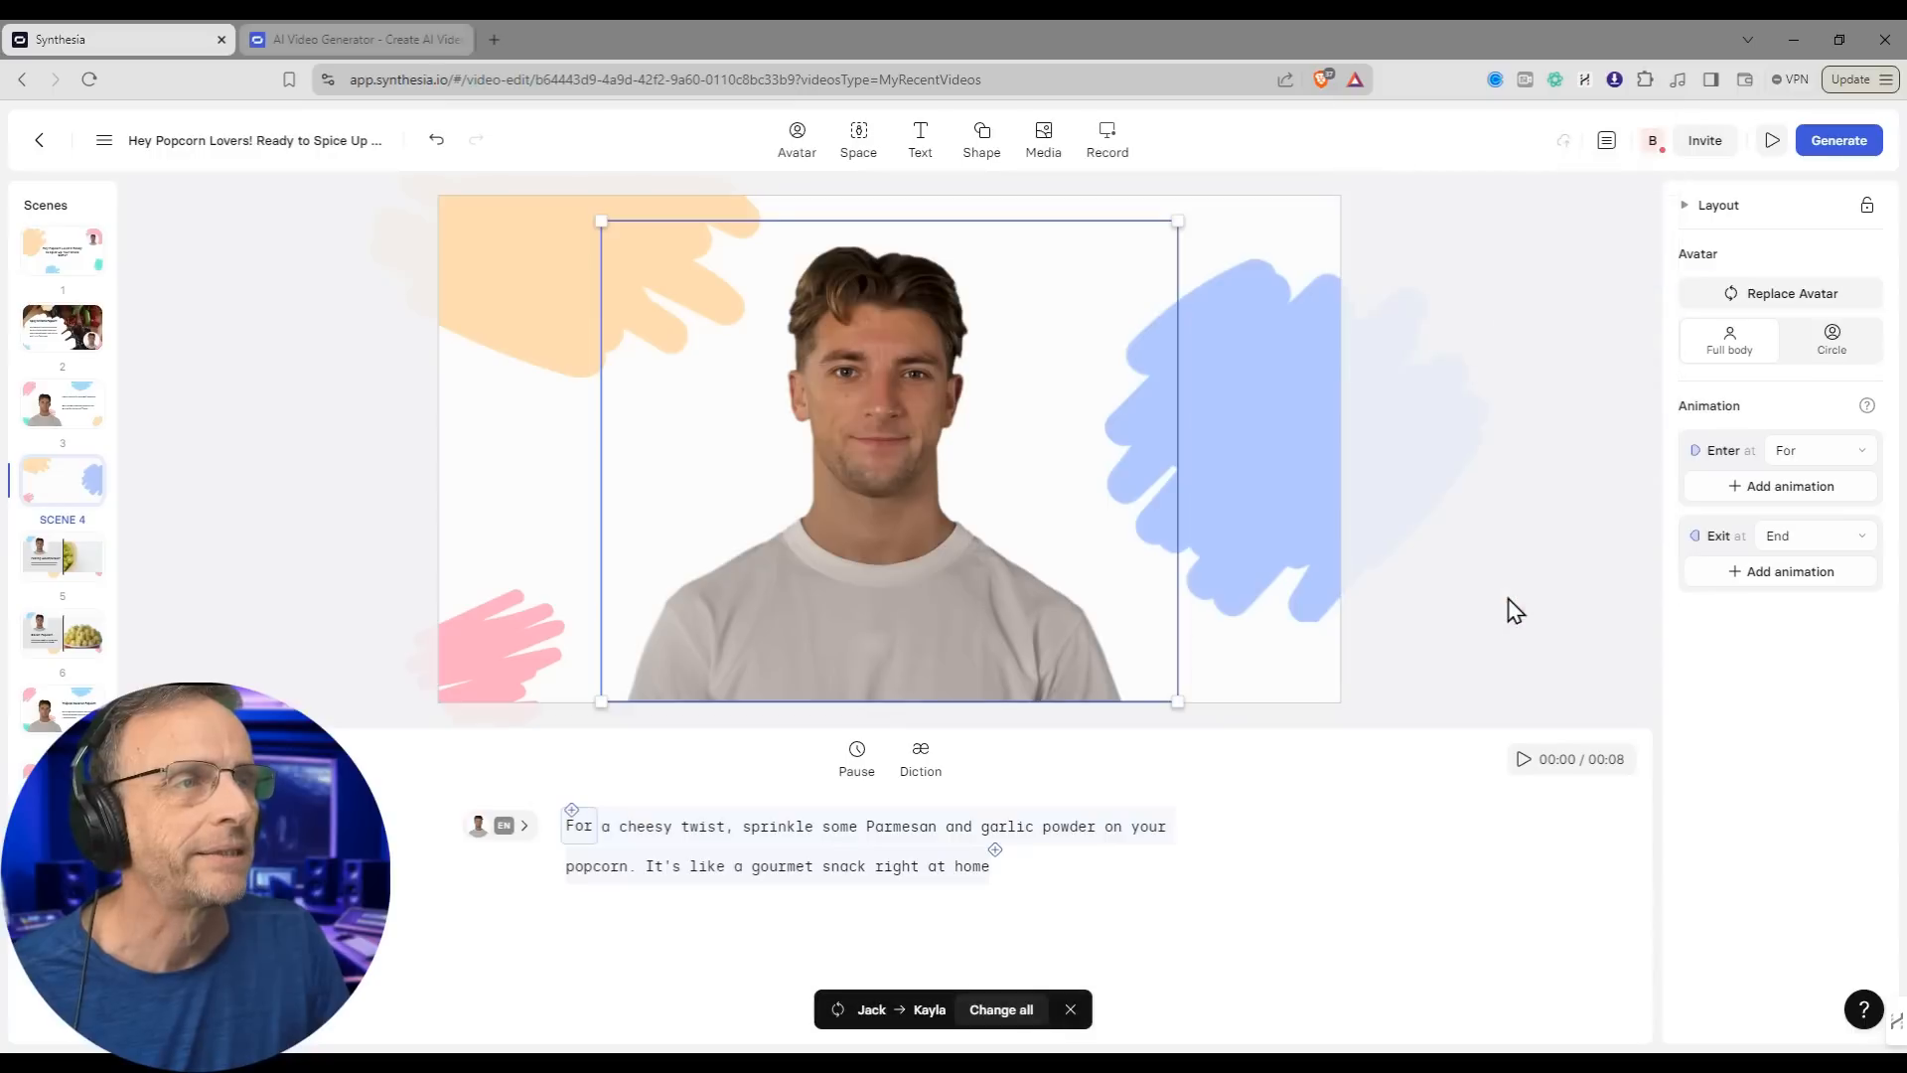
click(1001, 1010)
mouse_move(567, 839)
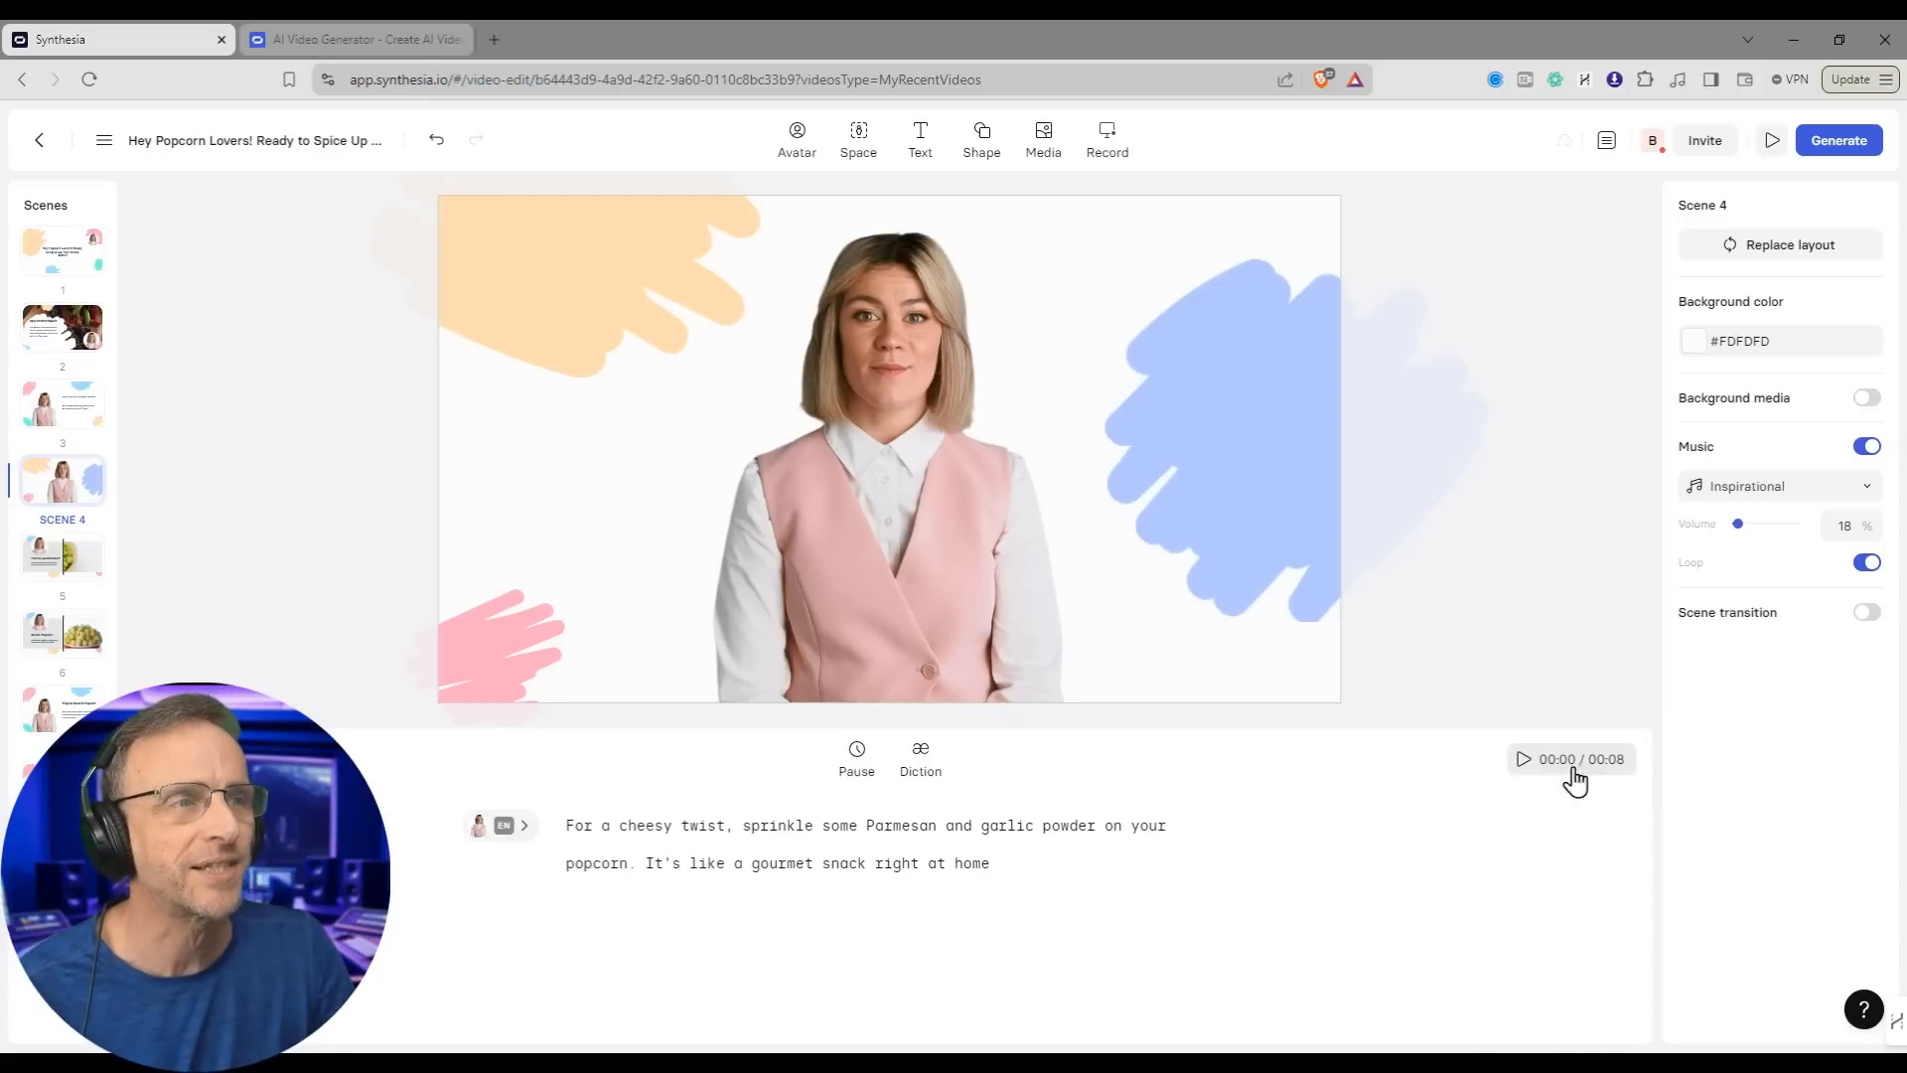
click(1522, 761)
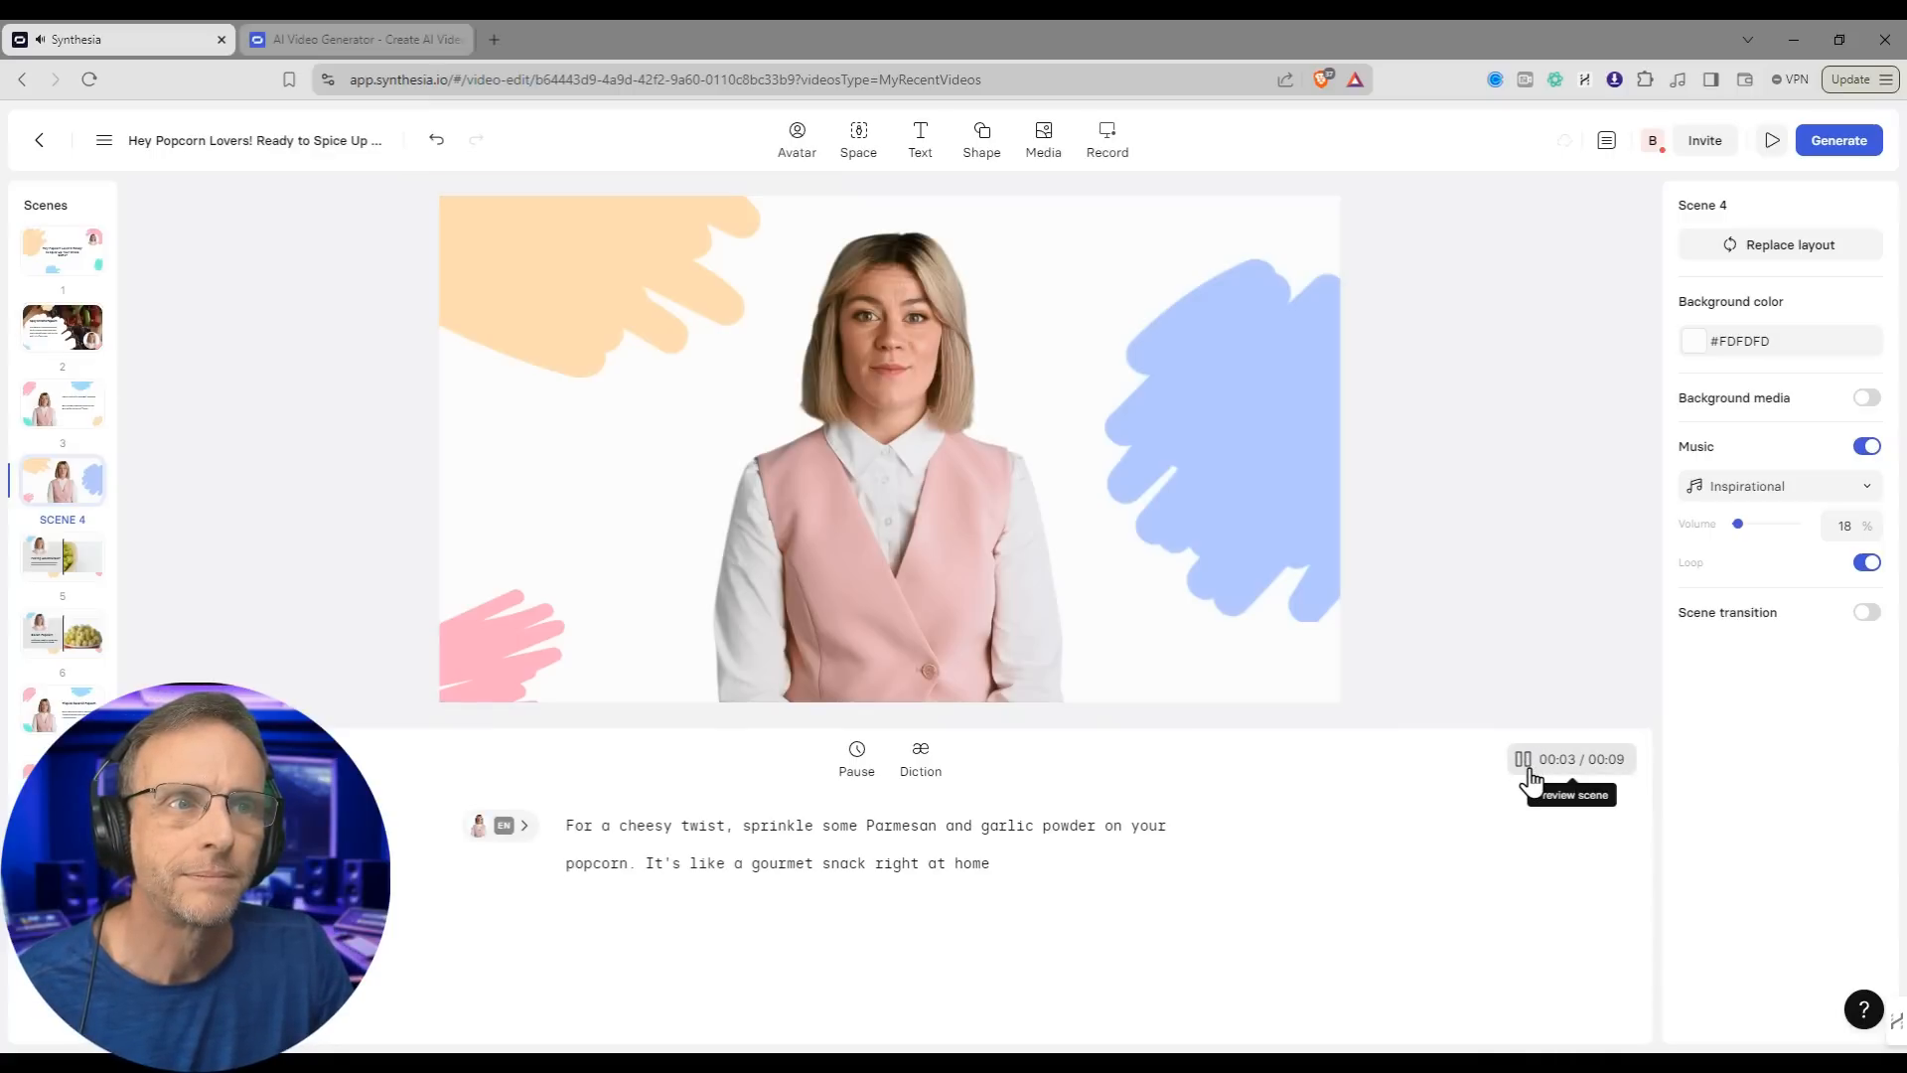
double_click(875, 826)
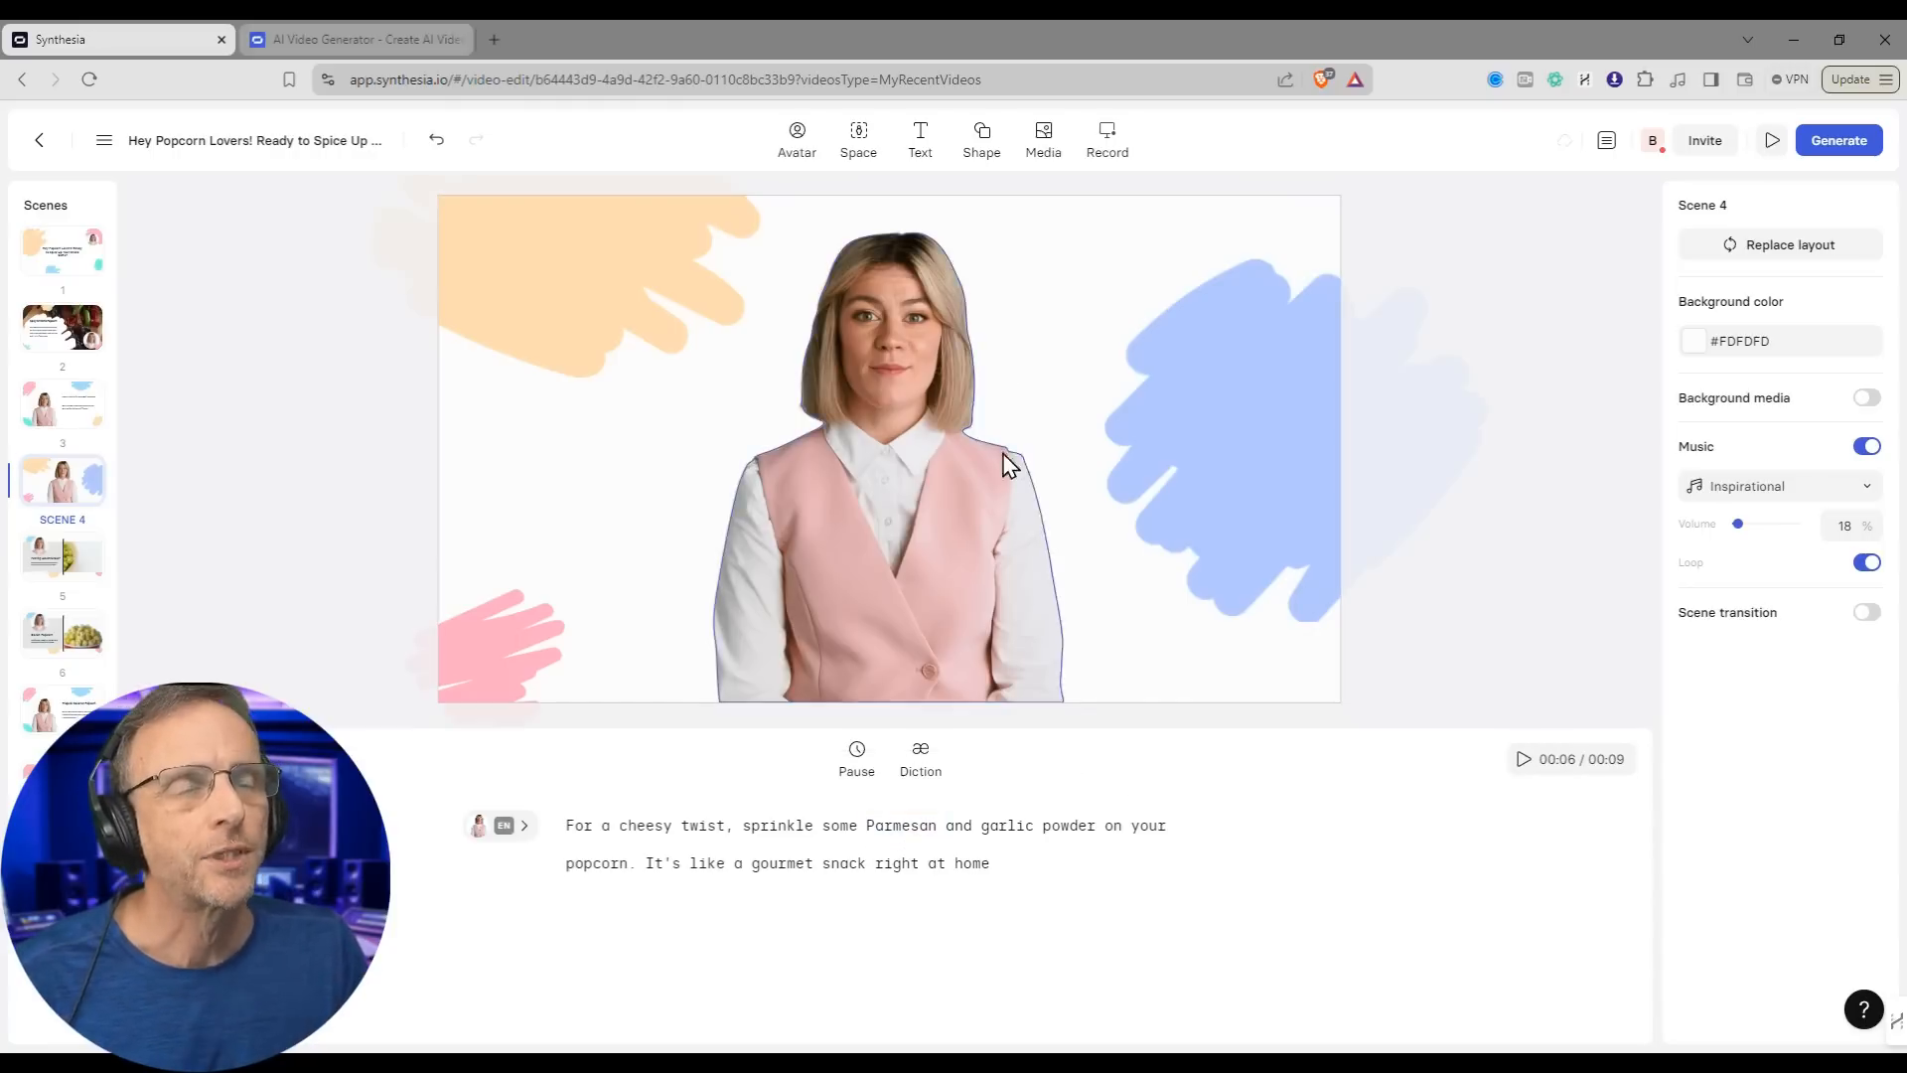
Step: Add a Pexels video found with "parmesan" to scene 4 and place it to the left of the avatar's head
click(1047, 140)
click(1057, 303)
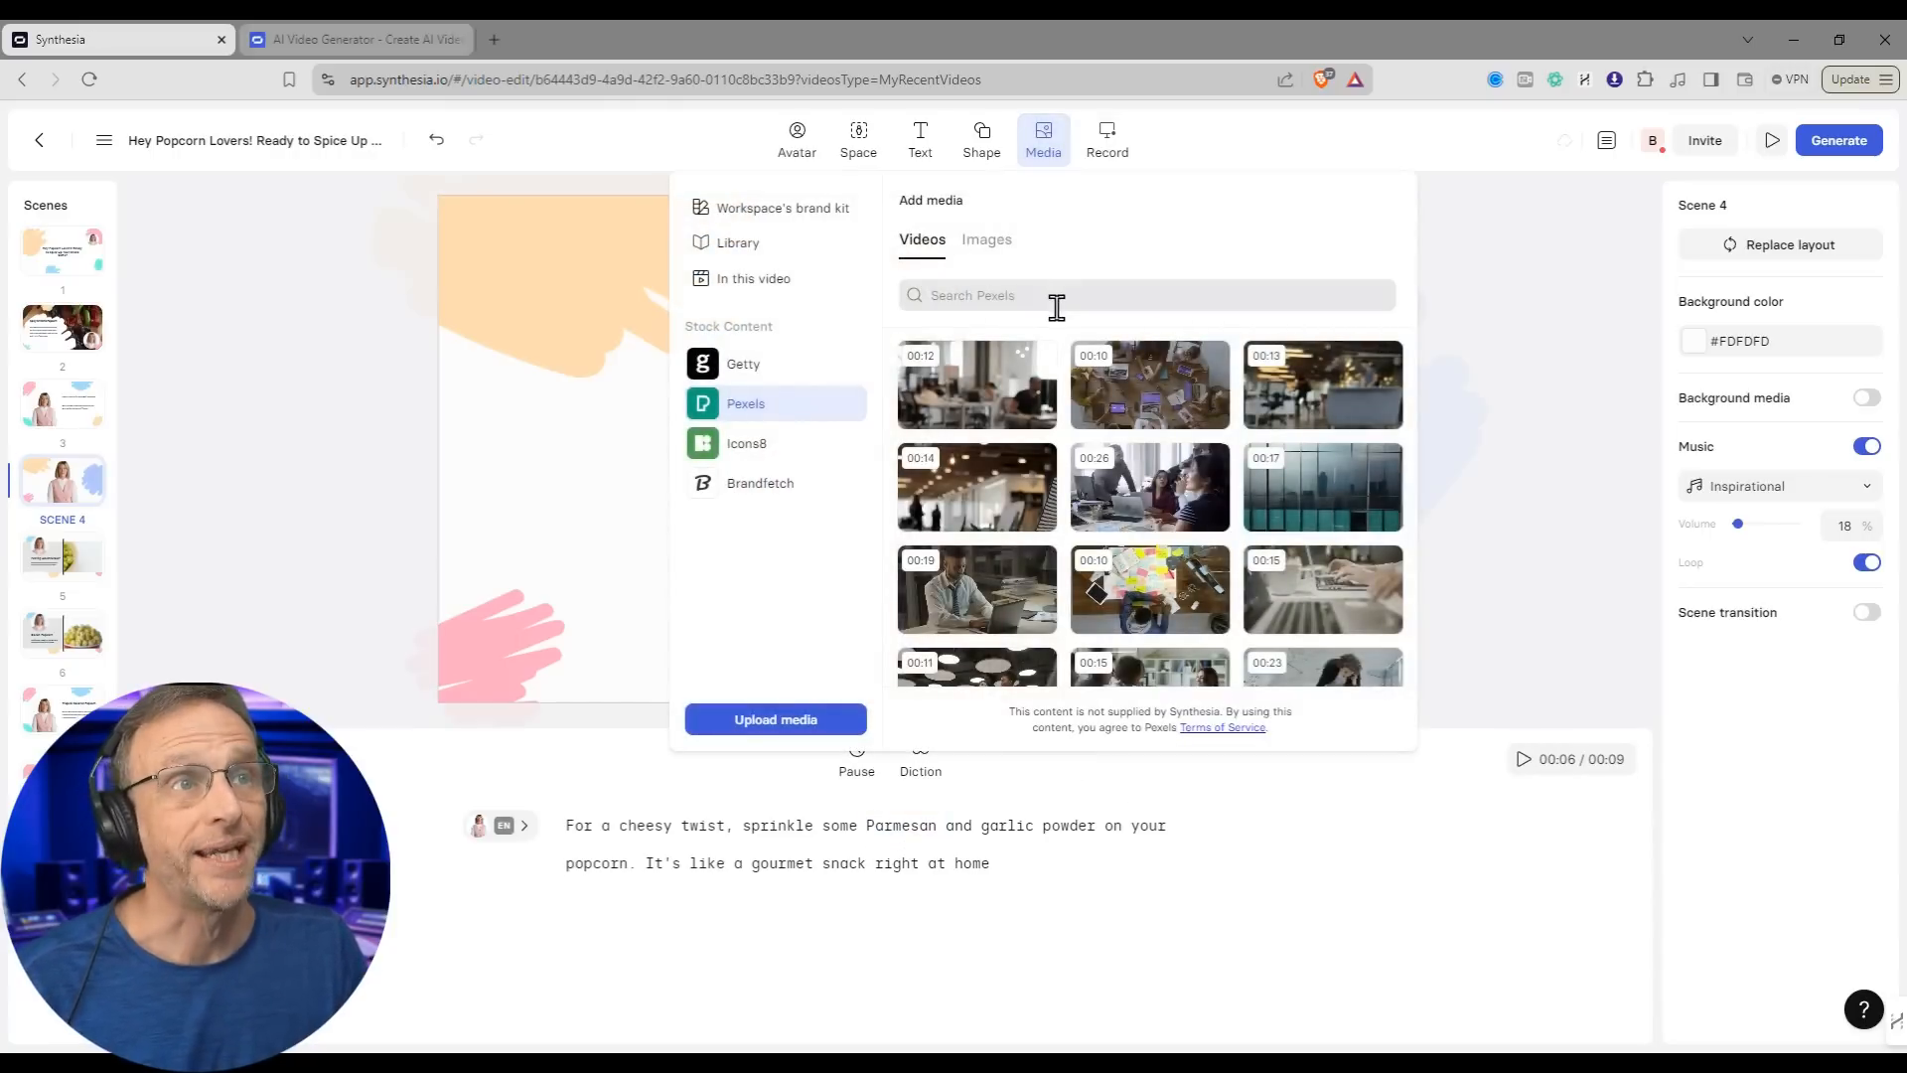
text(parmasan)
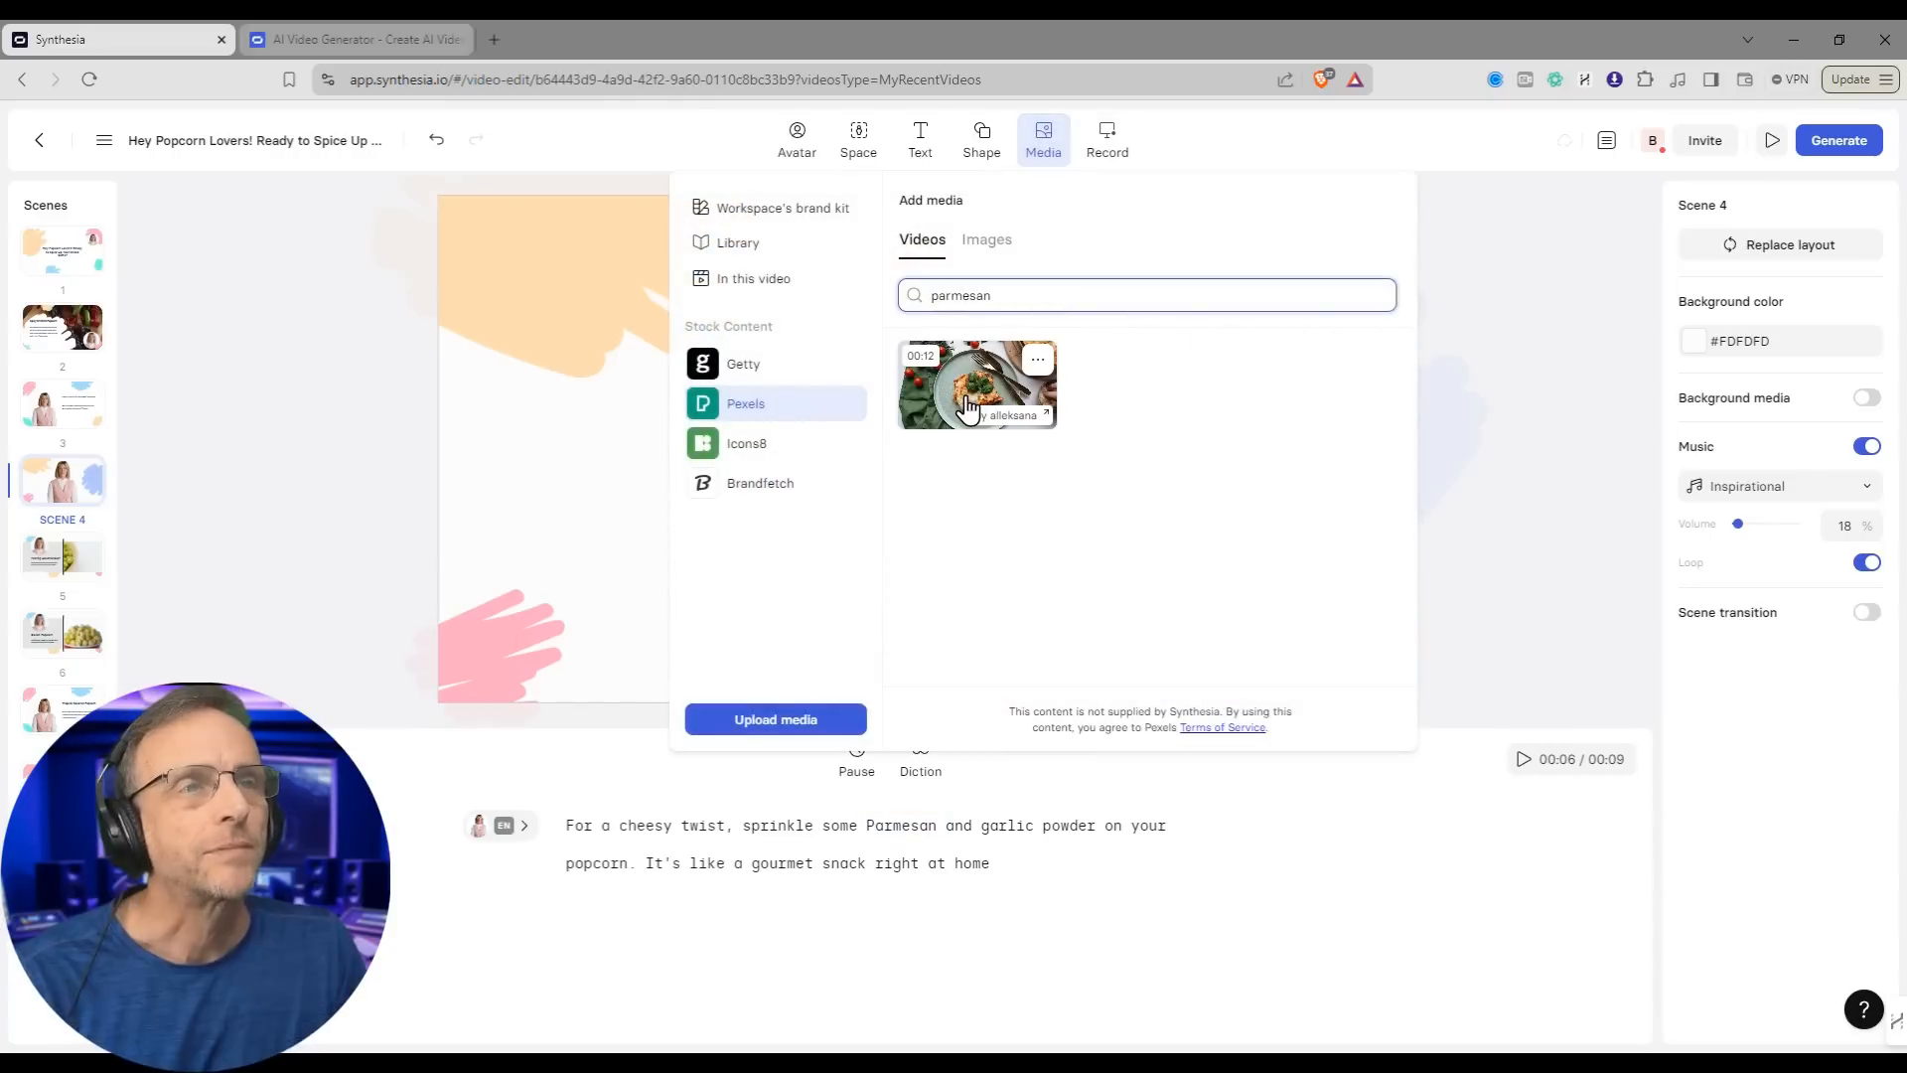
click(968, 406)
drag(927, 467, 655, 374)
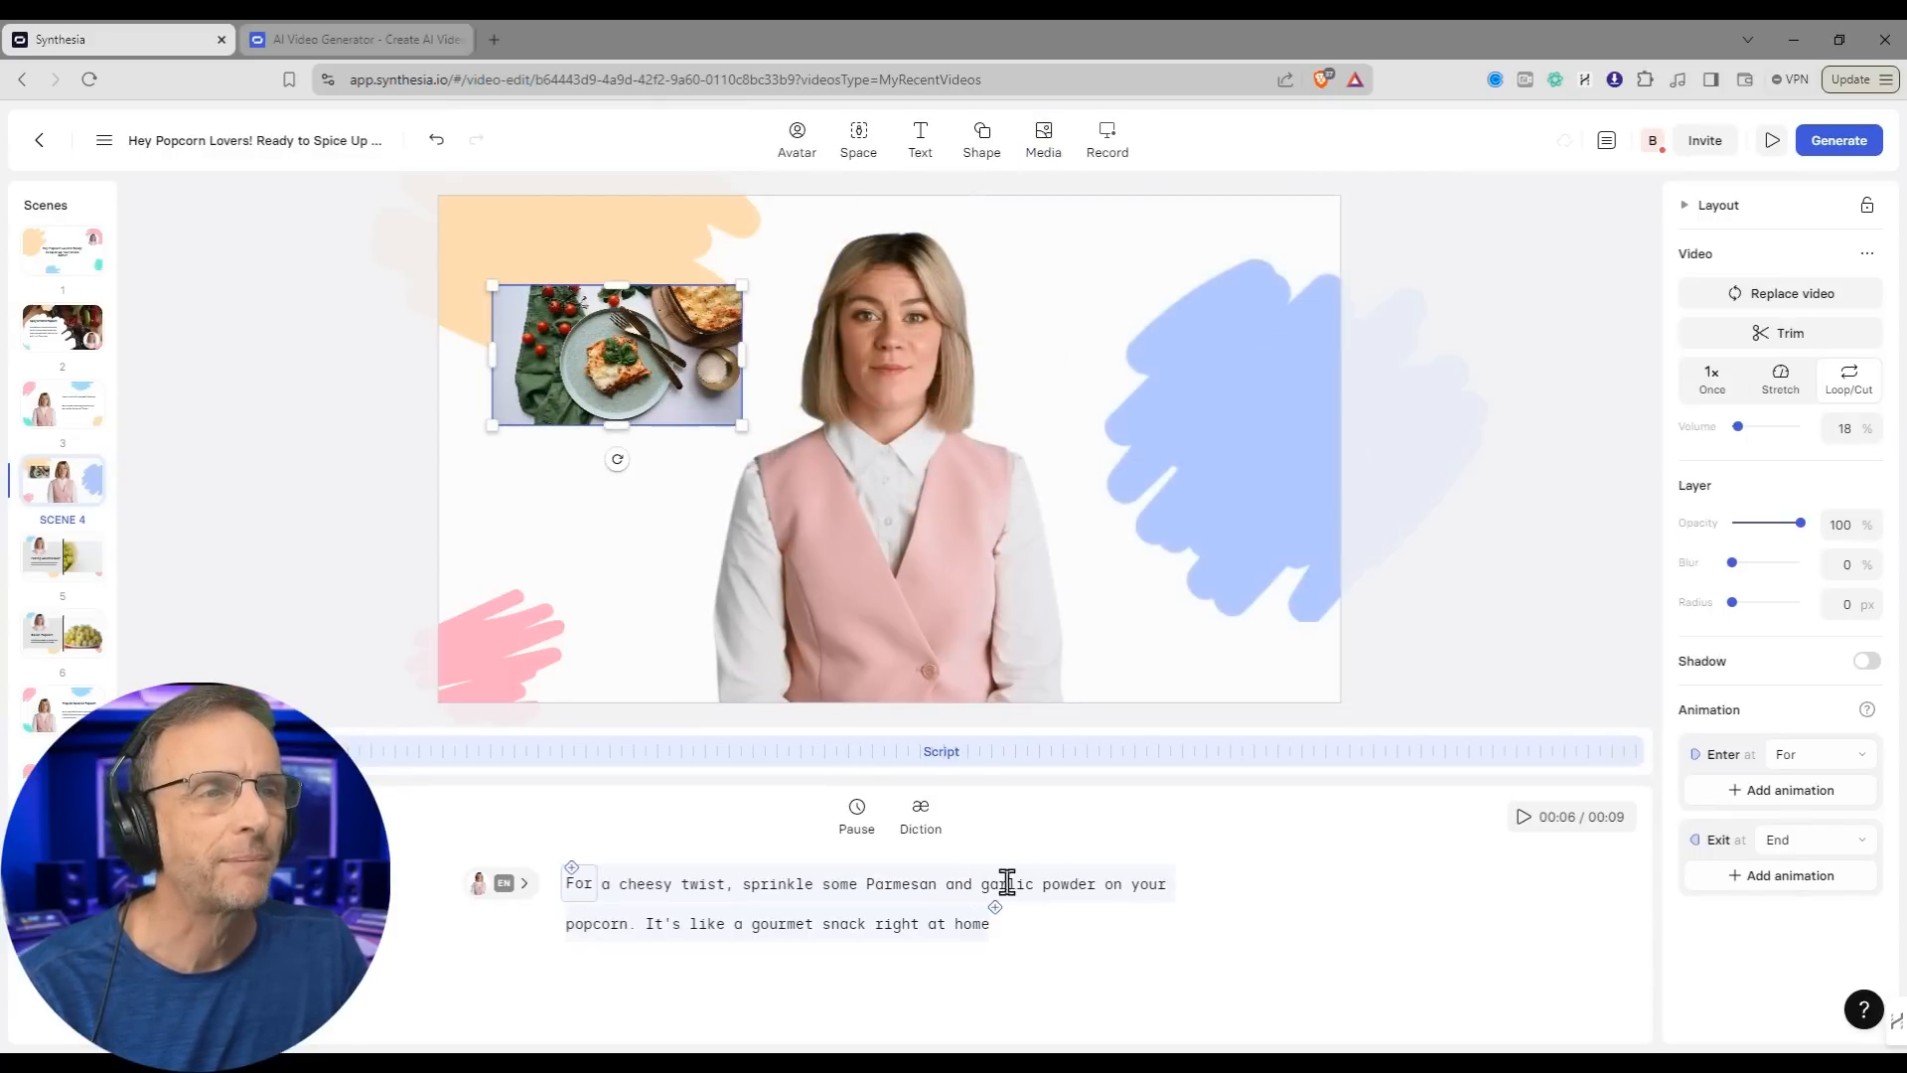
Step: Add the Pexels "garlic" image of bulbs on a dark background and place it right of the avatar, level with the Parmesan video
click(1043, 139)
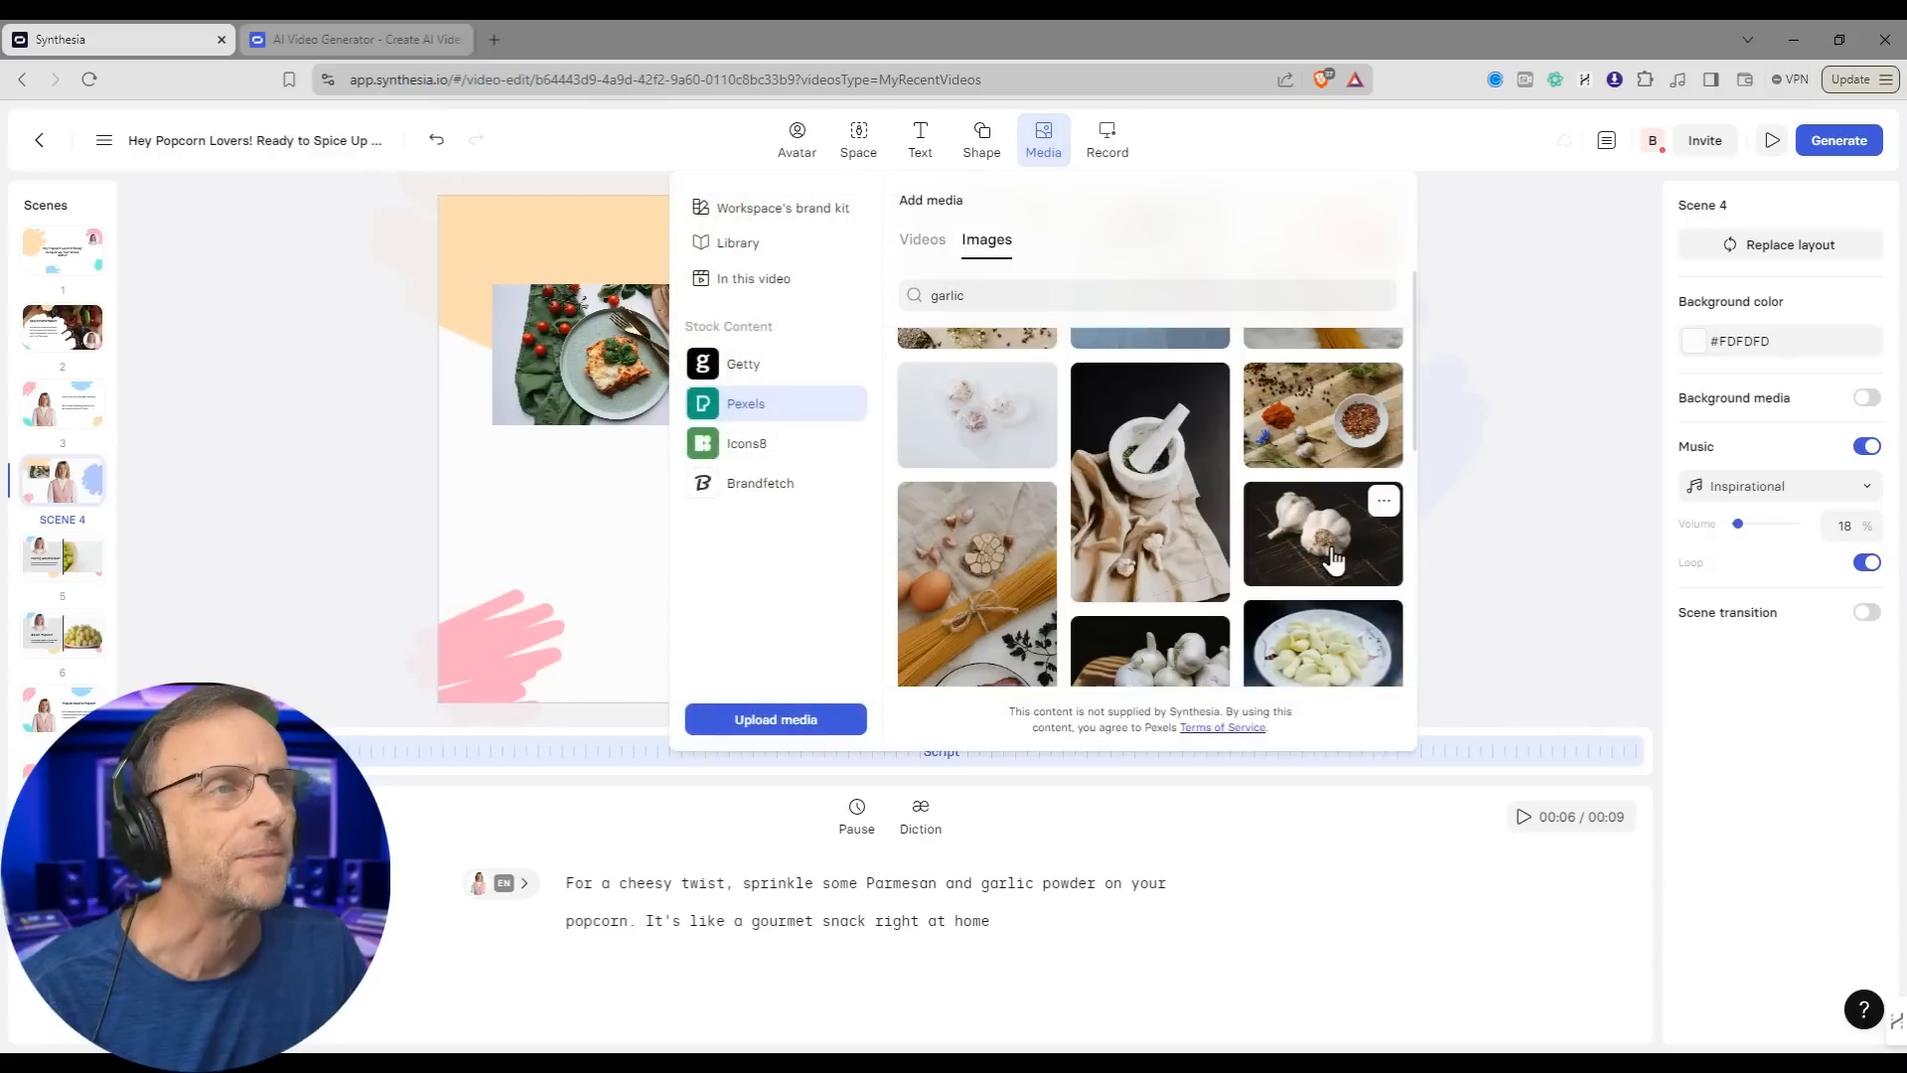
scroll(1344, 419, down, 3)
click(1344, 419)
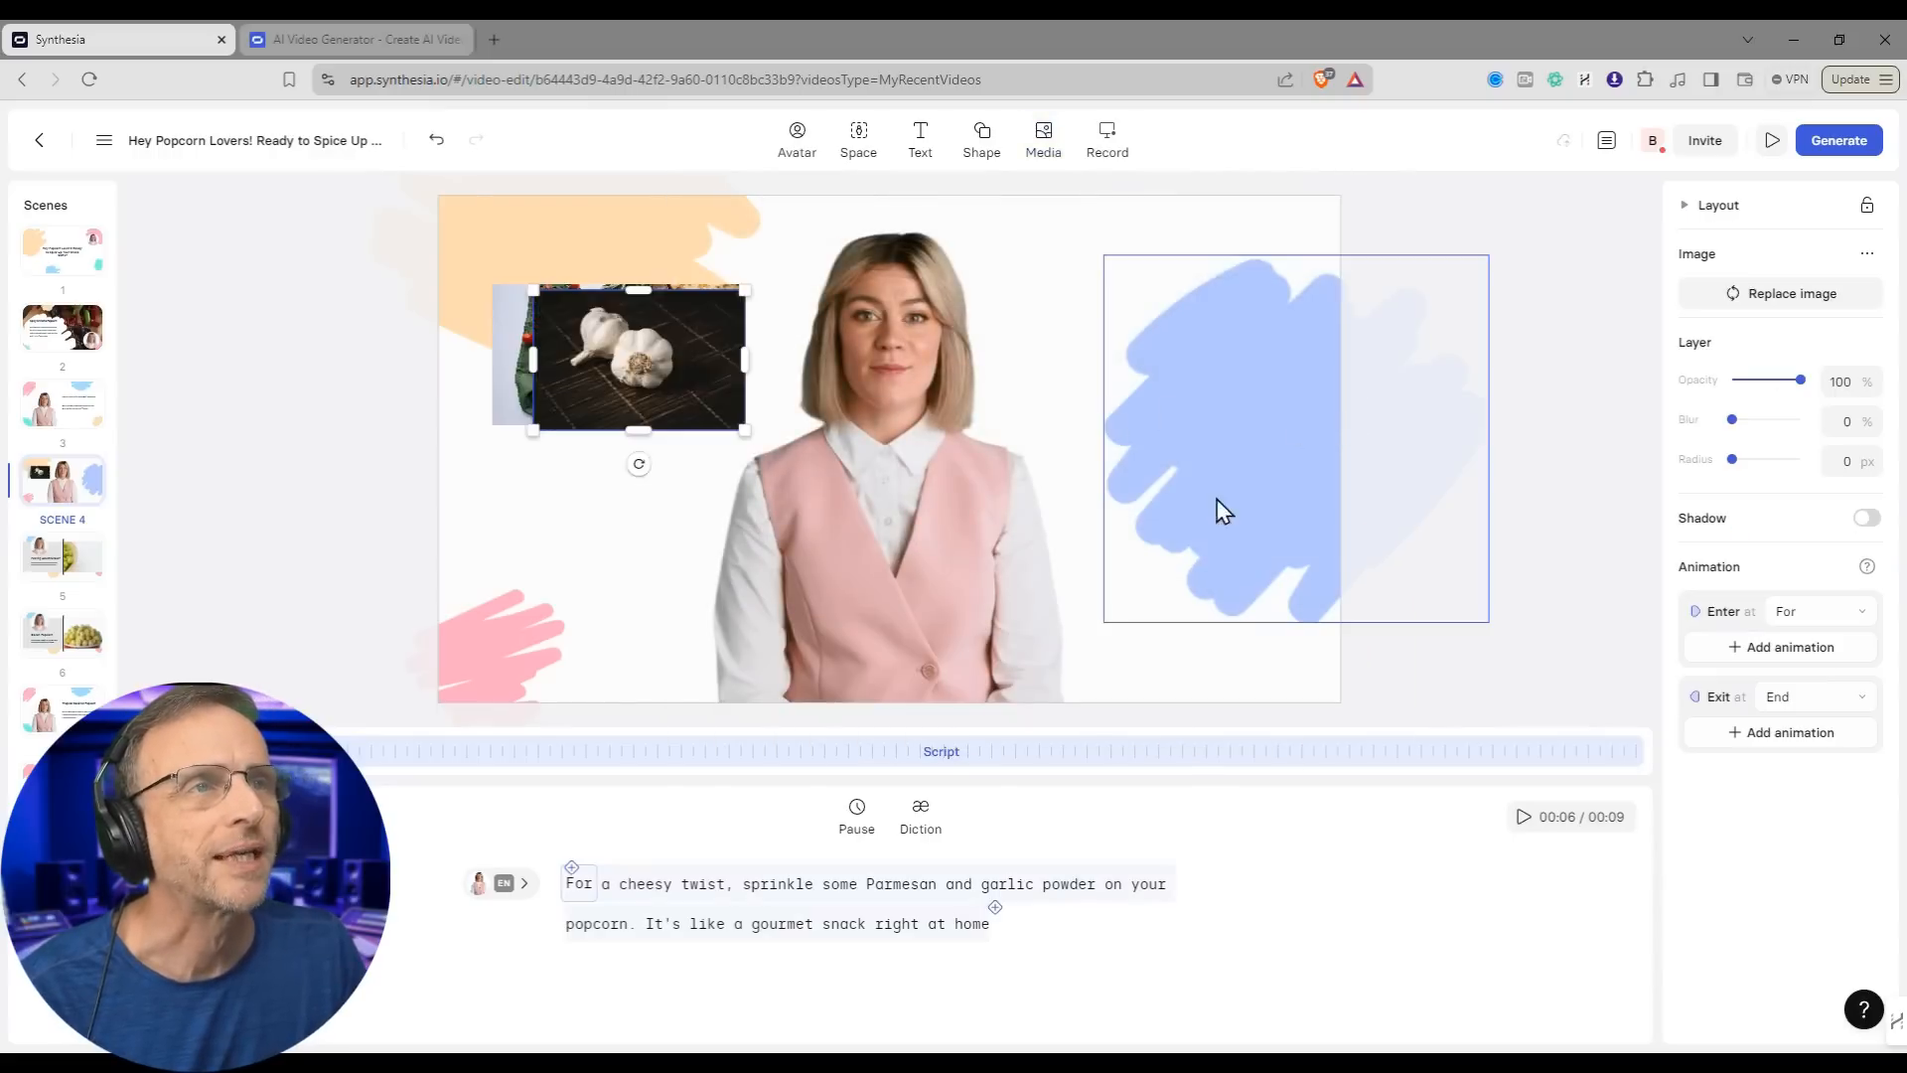
drag(576, 377, 1111, 357)
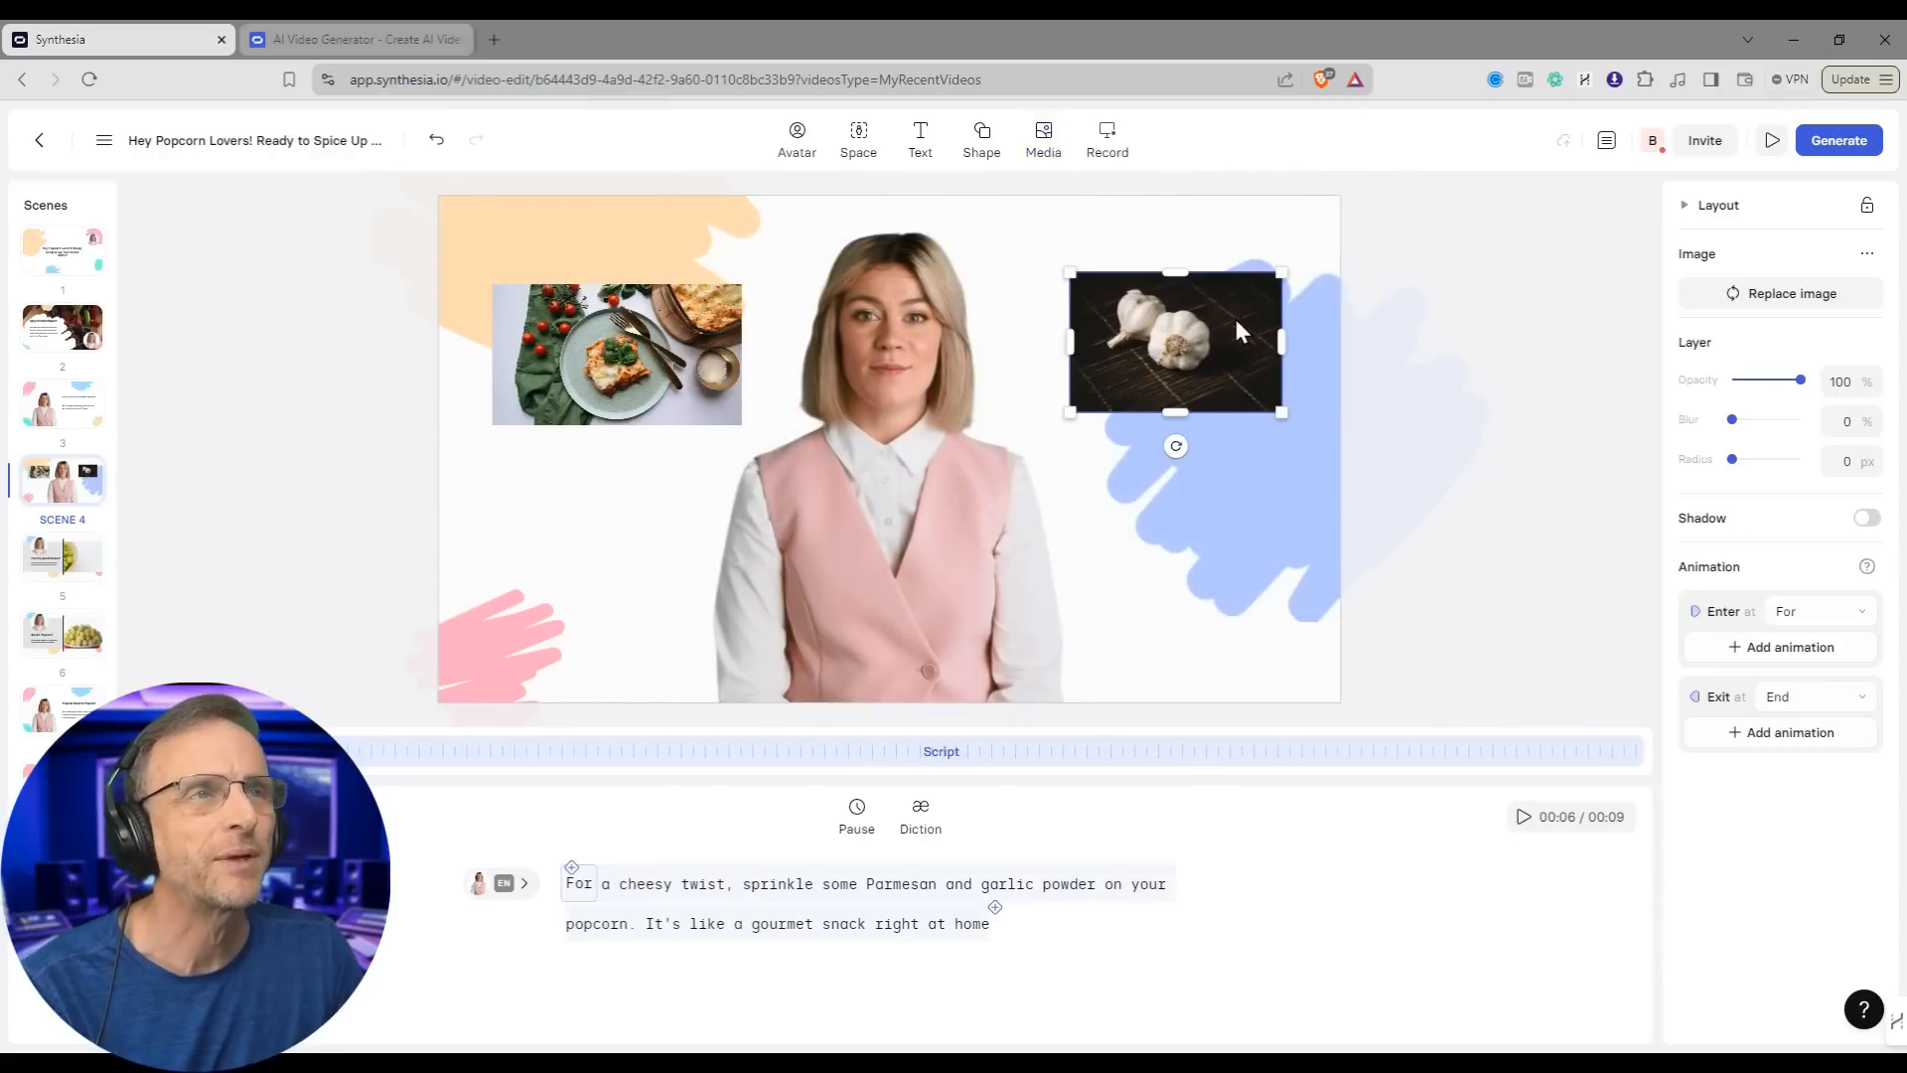
drag(1239, 330, 1216, 355)
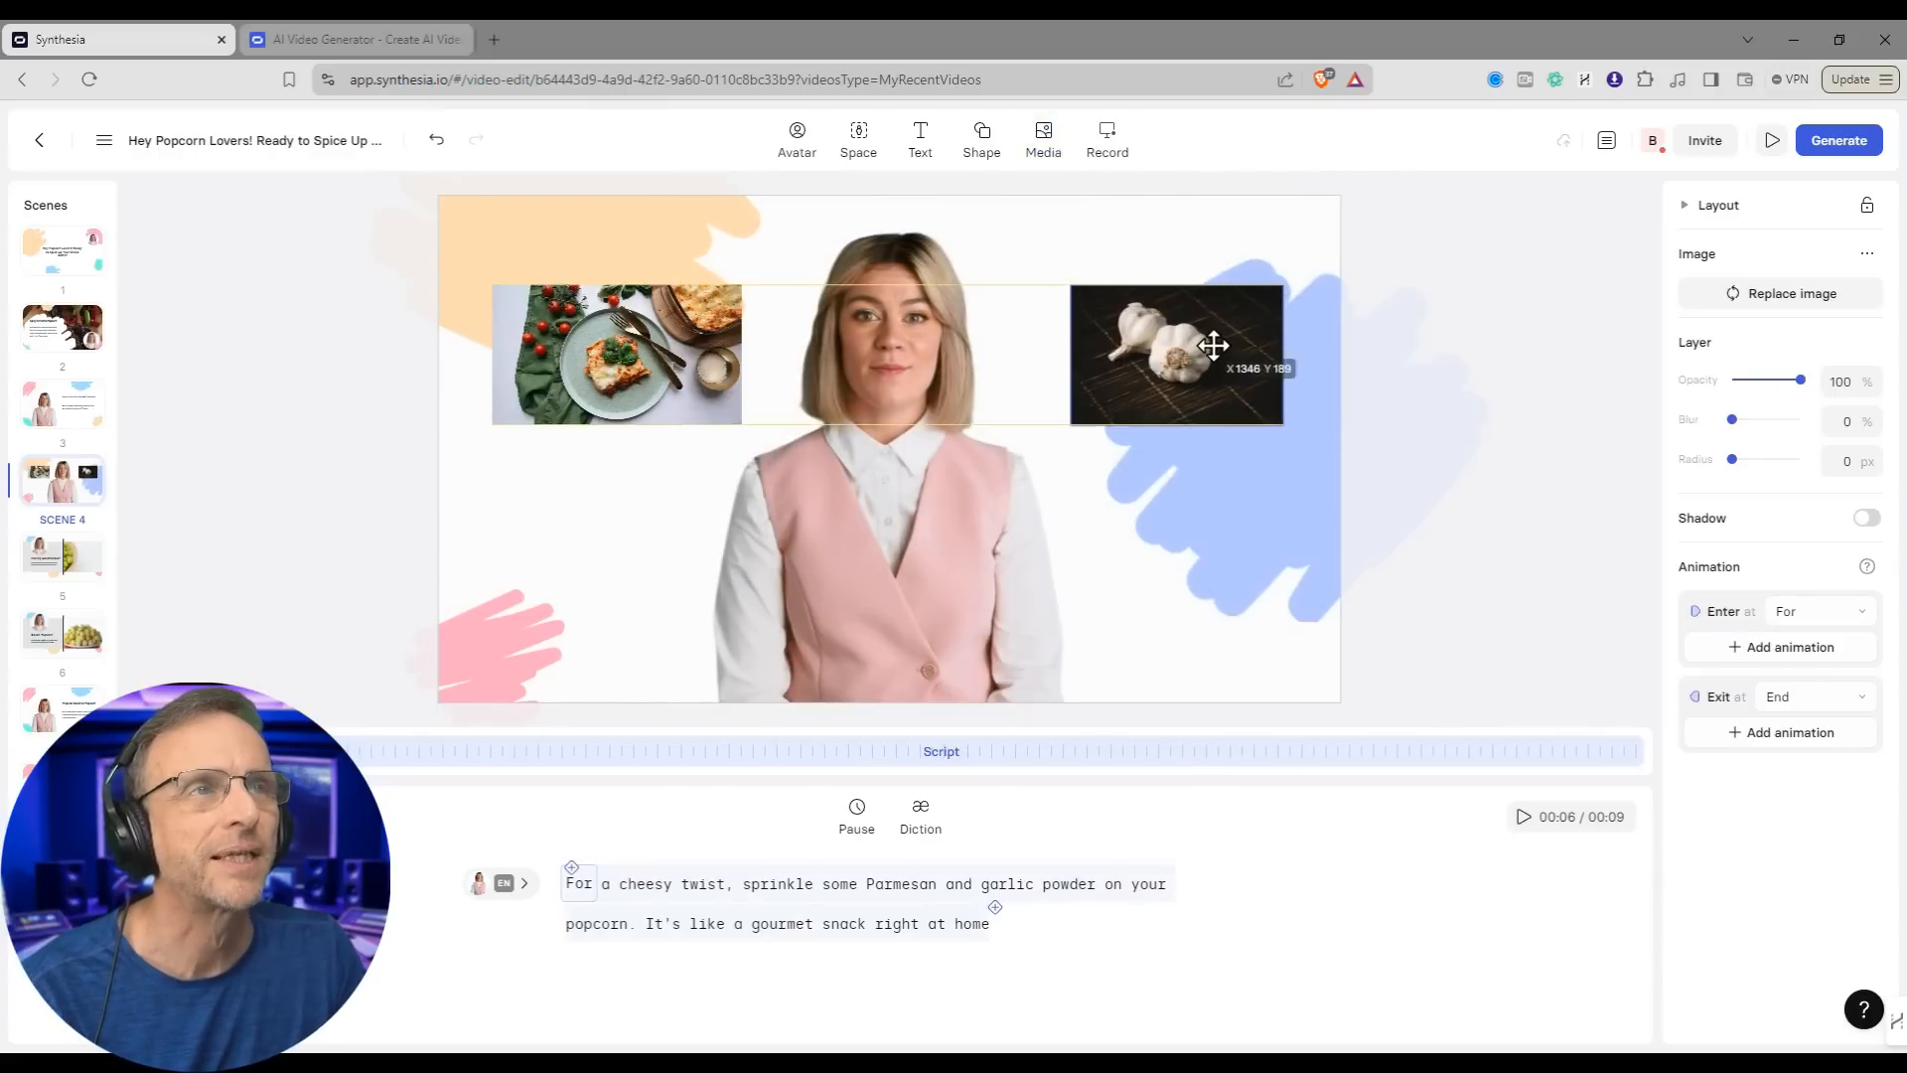
Step: Make the Parmesan video enter at a new trigger on the script word "Parmesan" with a Fade in animation
click(693, 355)
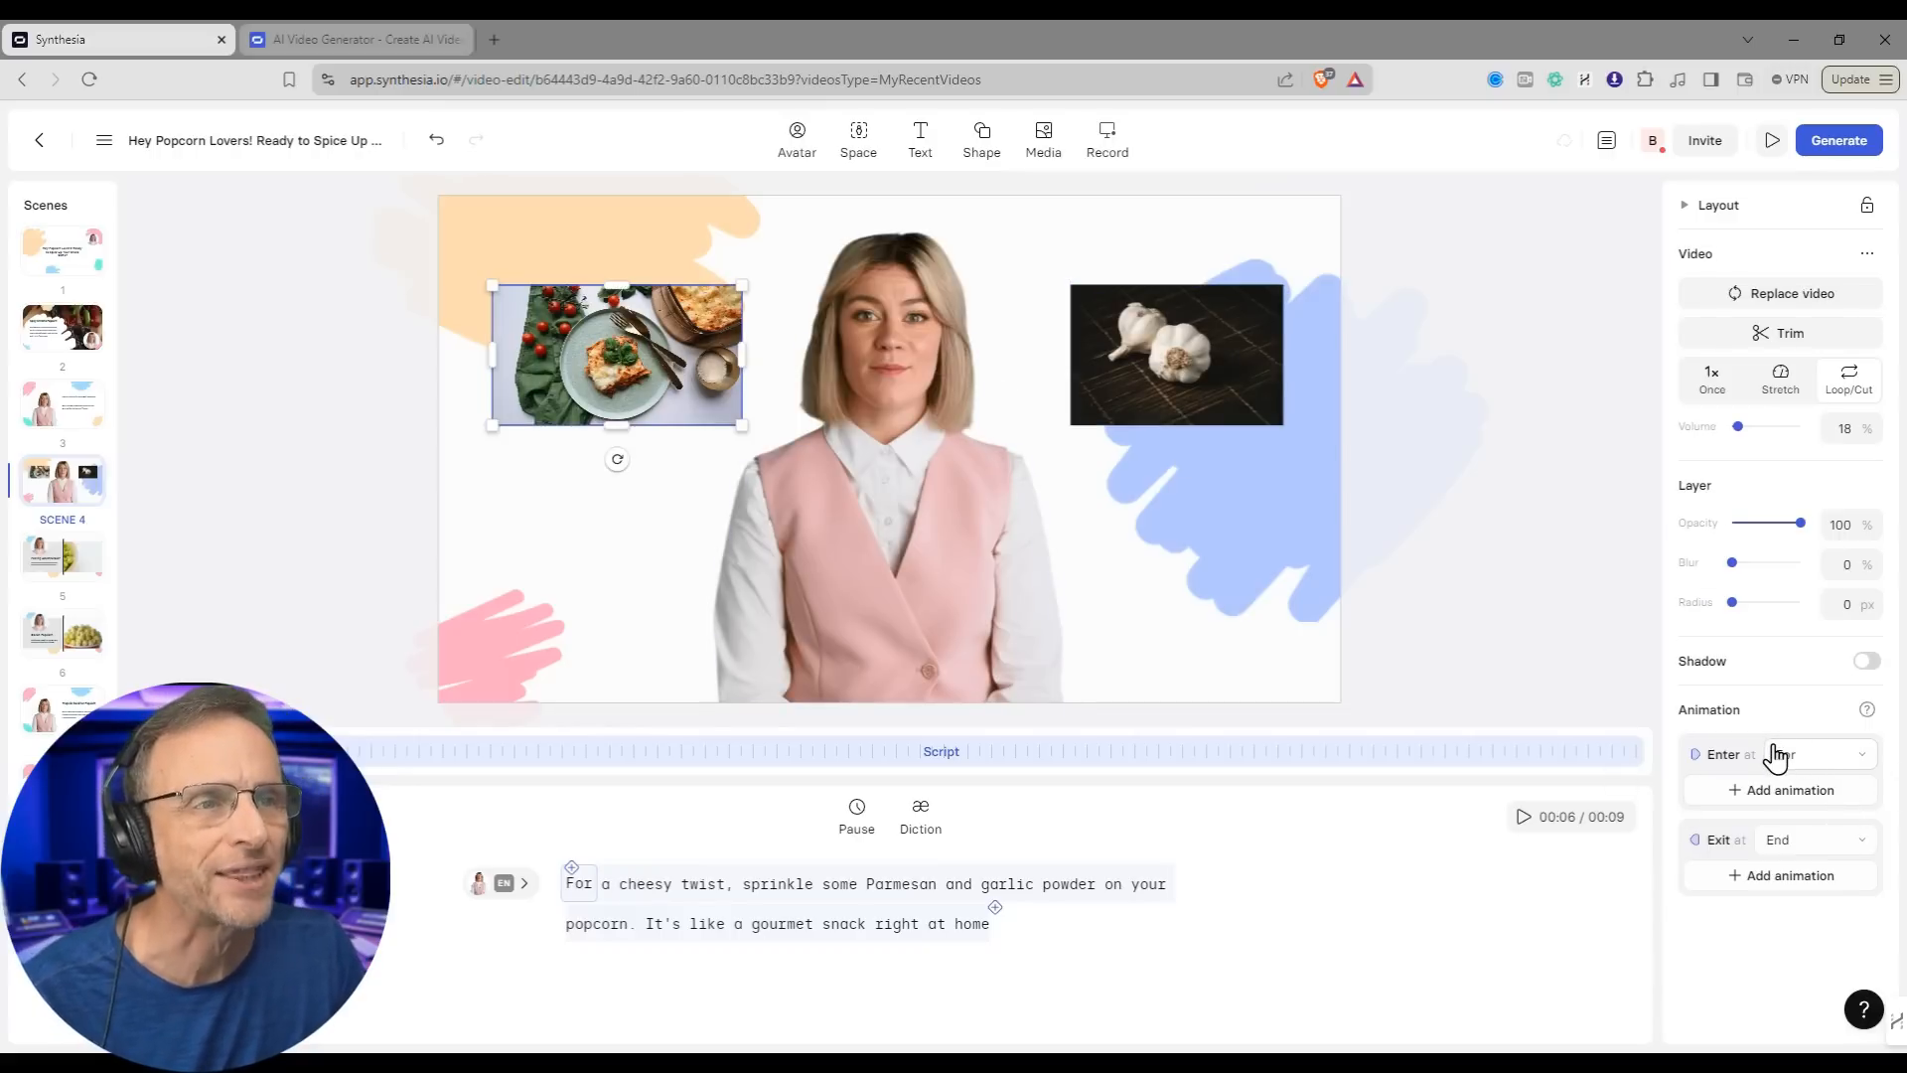
click(1826, 765)
click(1659, 753)
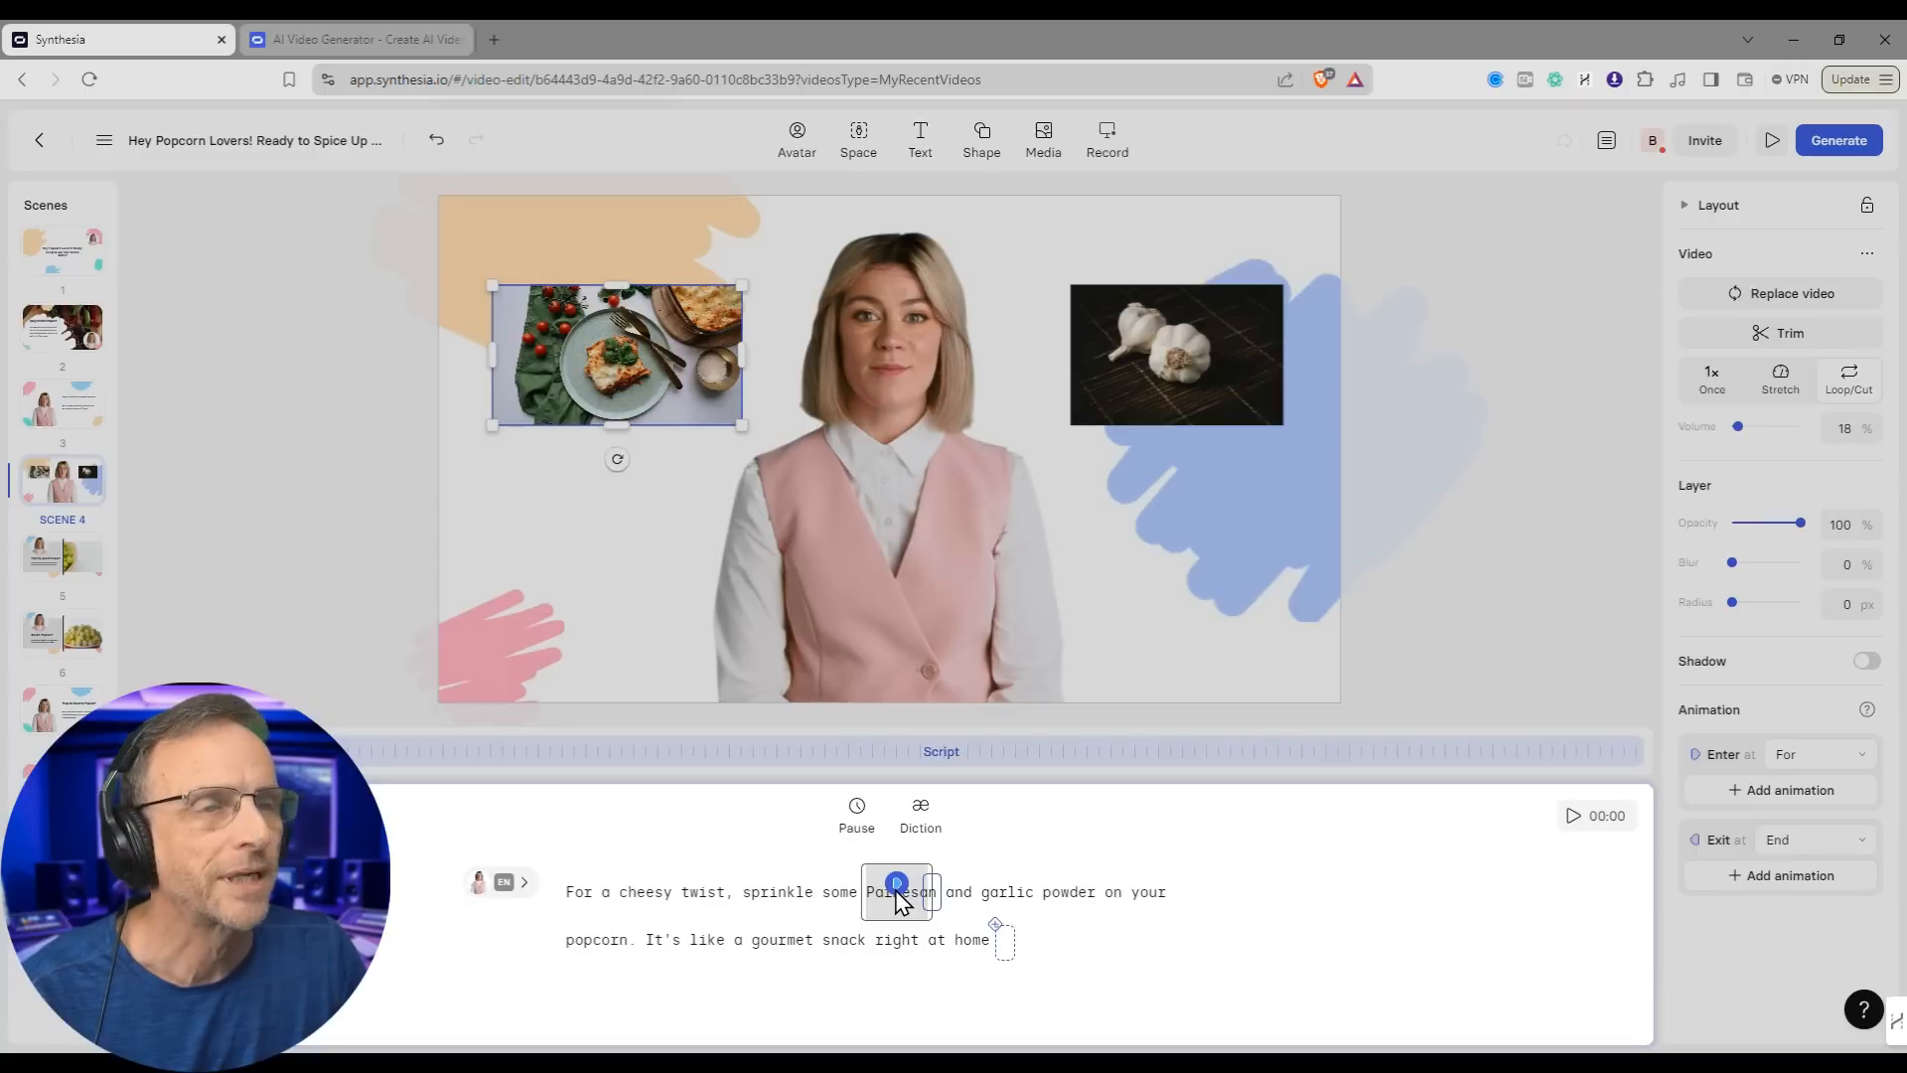
click(897, 894)
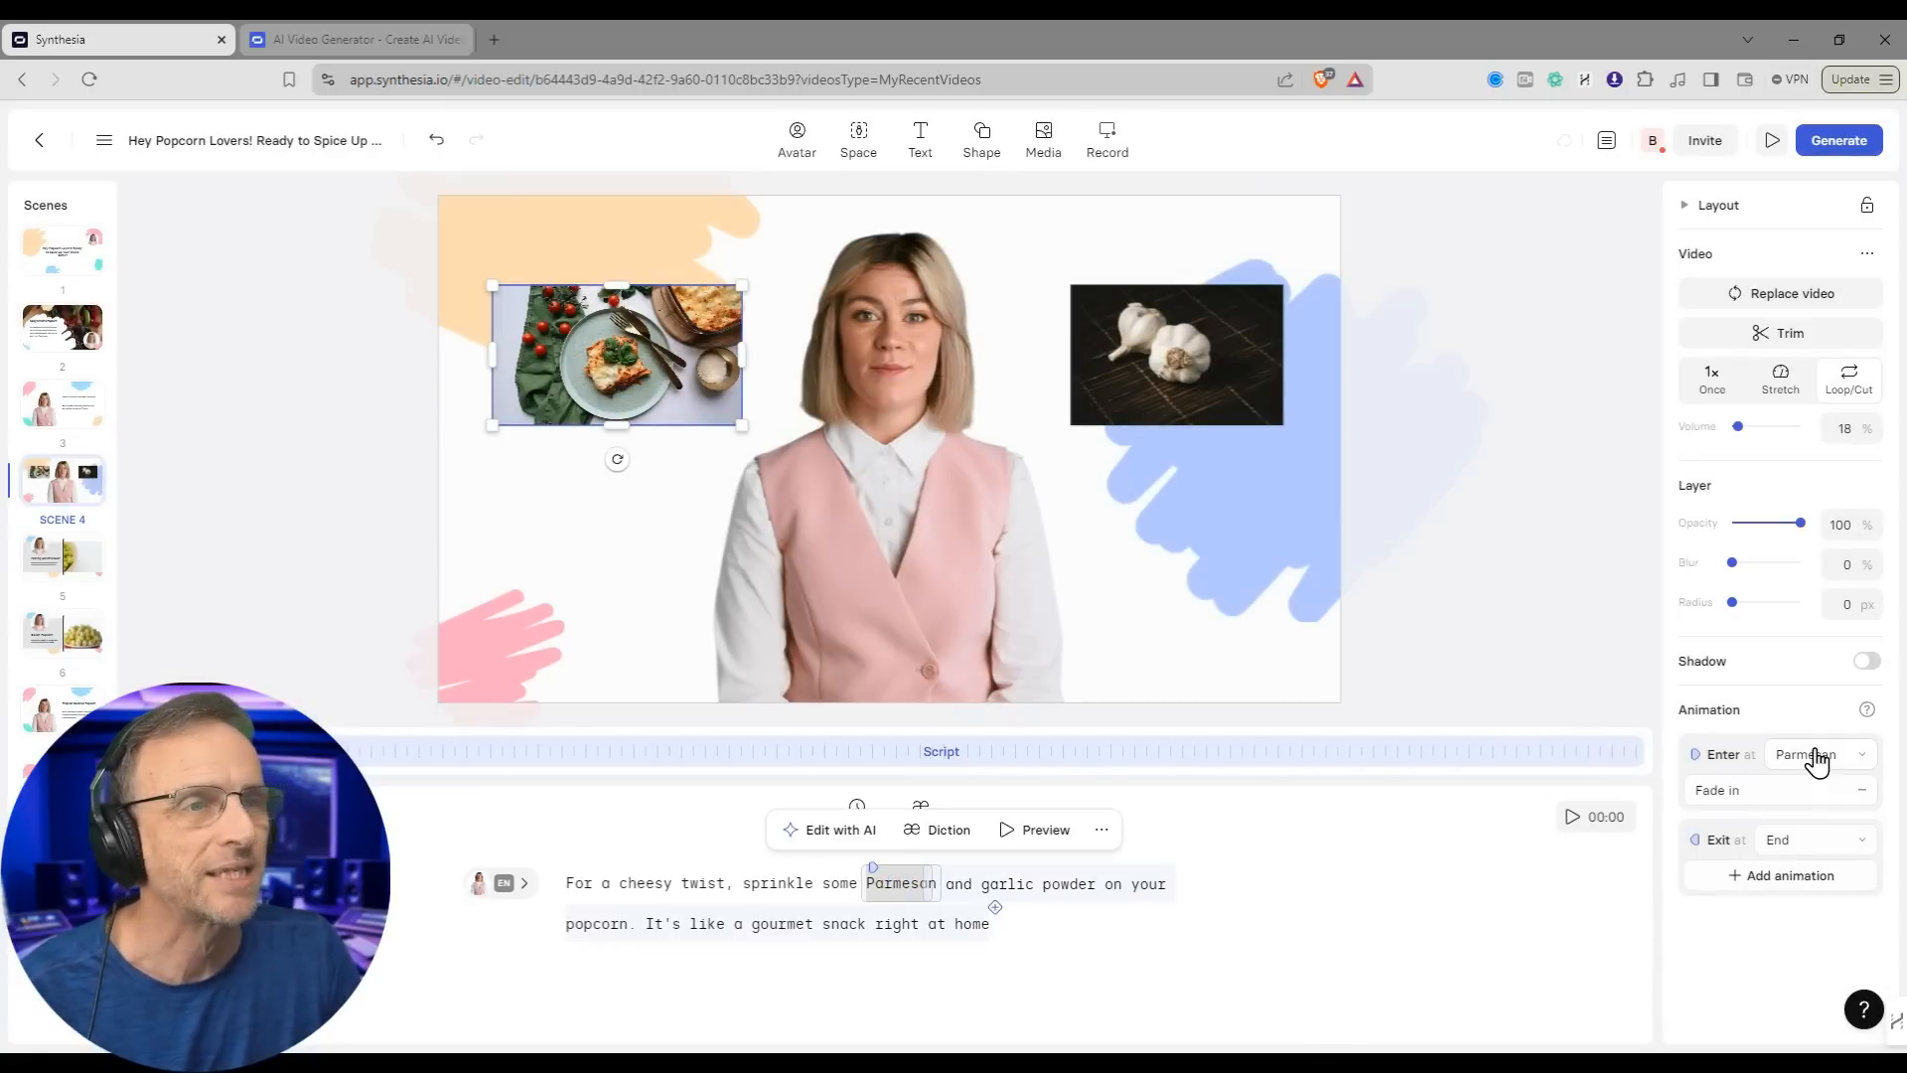
Step: Make the garlic image enter at a new trigger on the script word "garlic" with a Fade in animation
click(1160, 361)
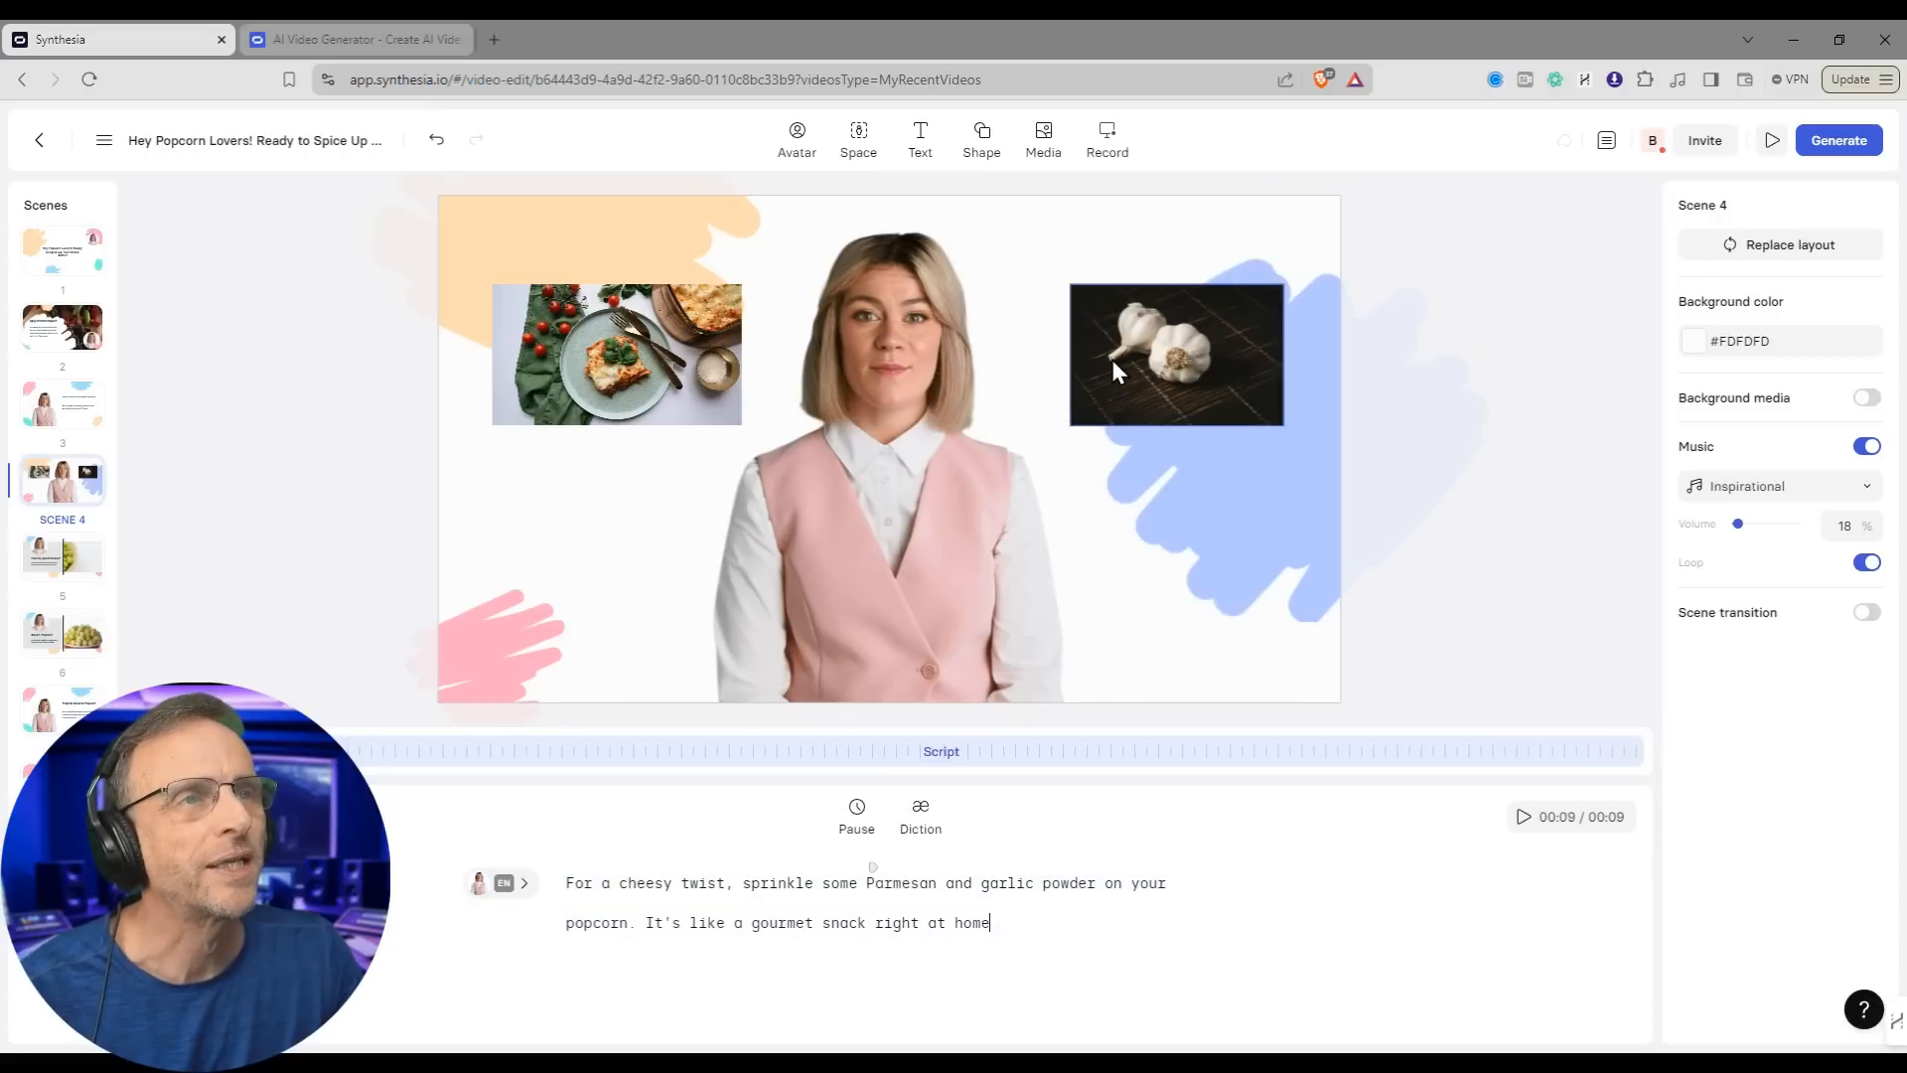
click(1113, 362)
click(1764, 649)
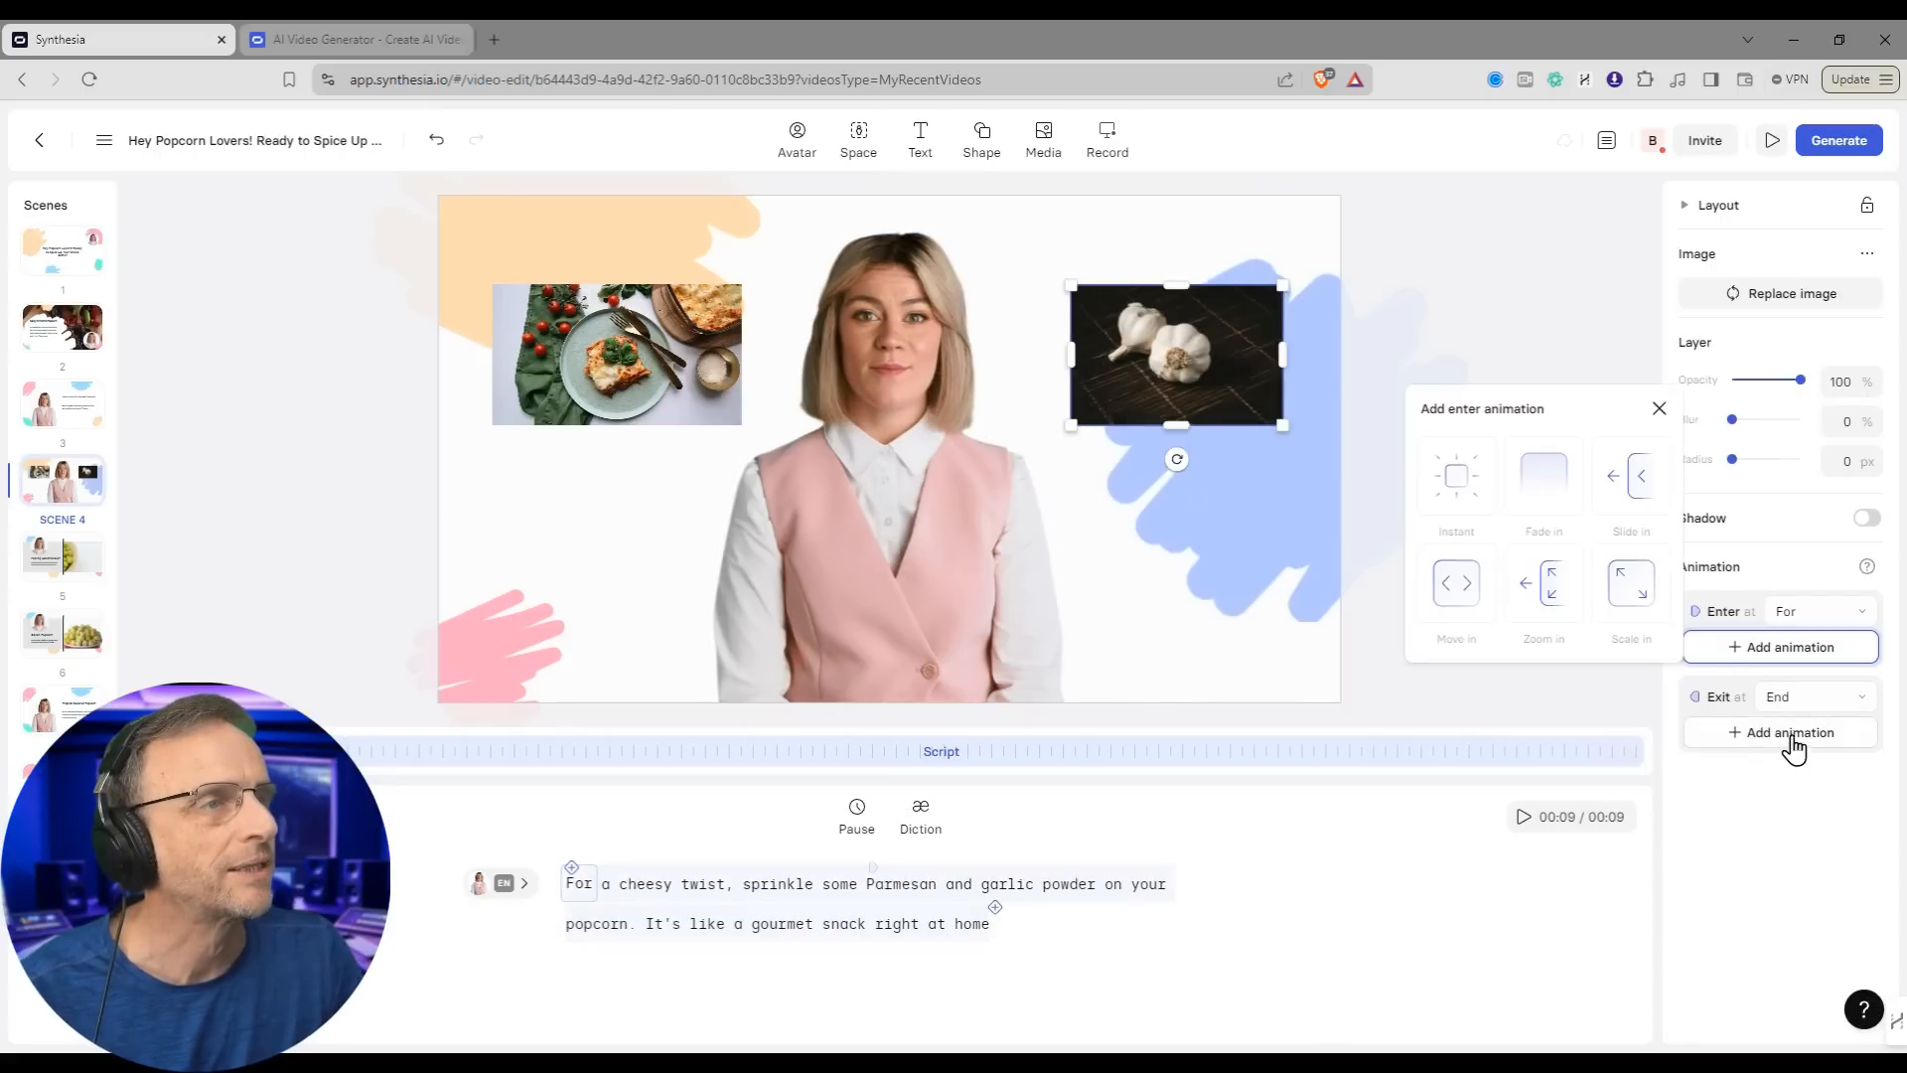
click(1818, 611)
click(1654, 613)
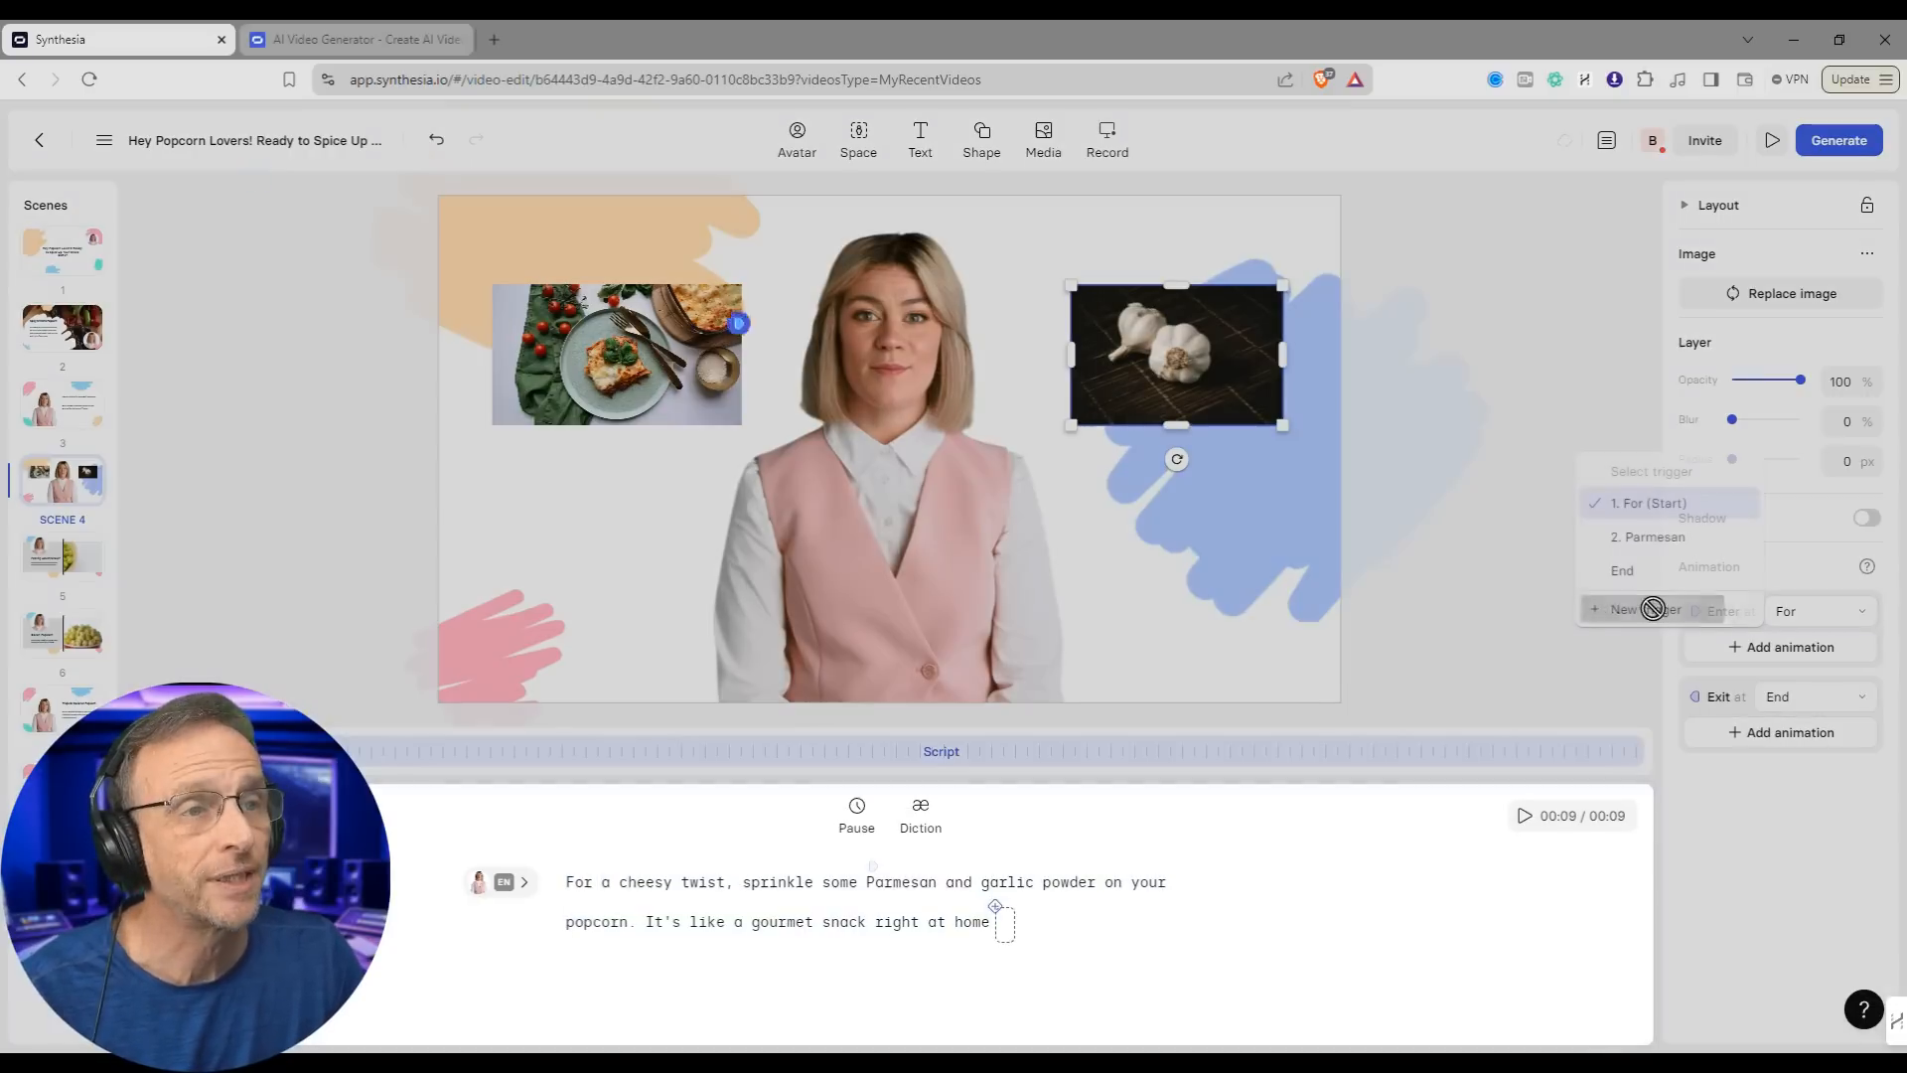
click(1022, 883)
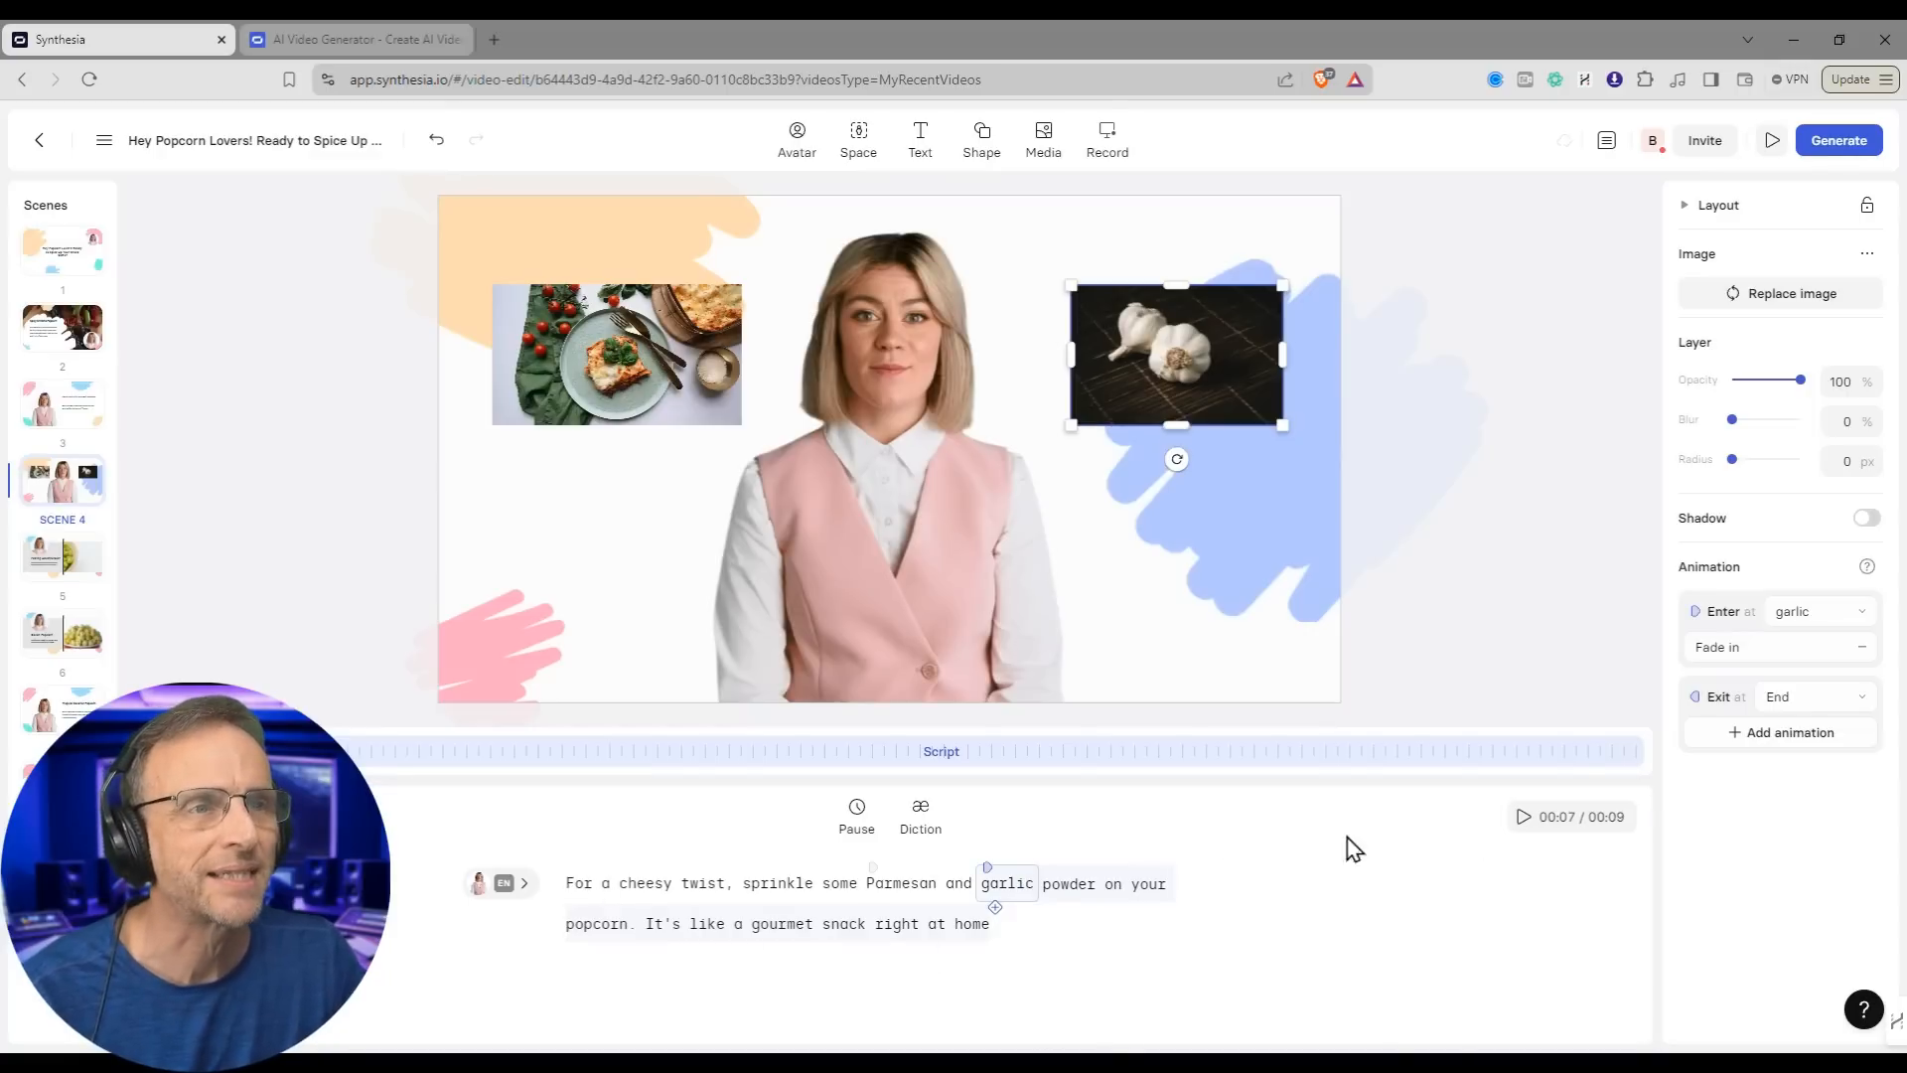
Step: Change the garlic image's enter animation to Scale in
click(606, 367)
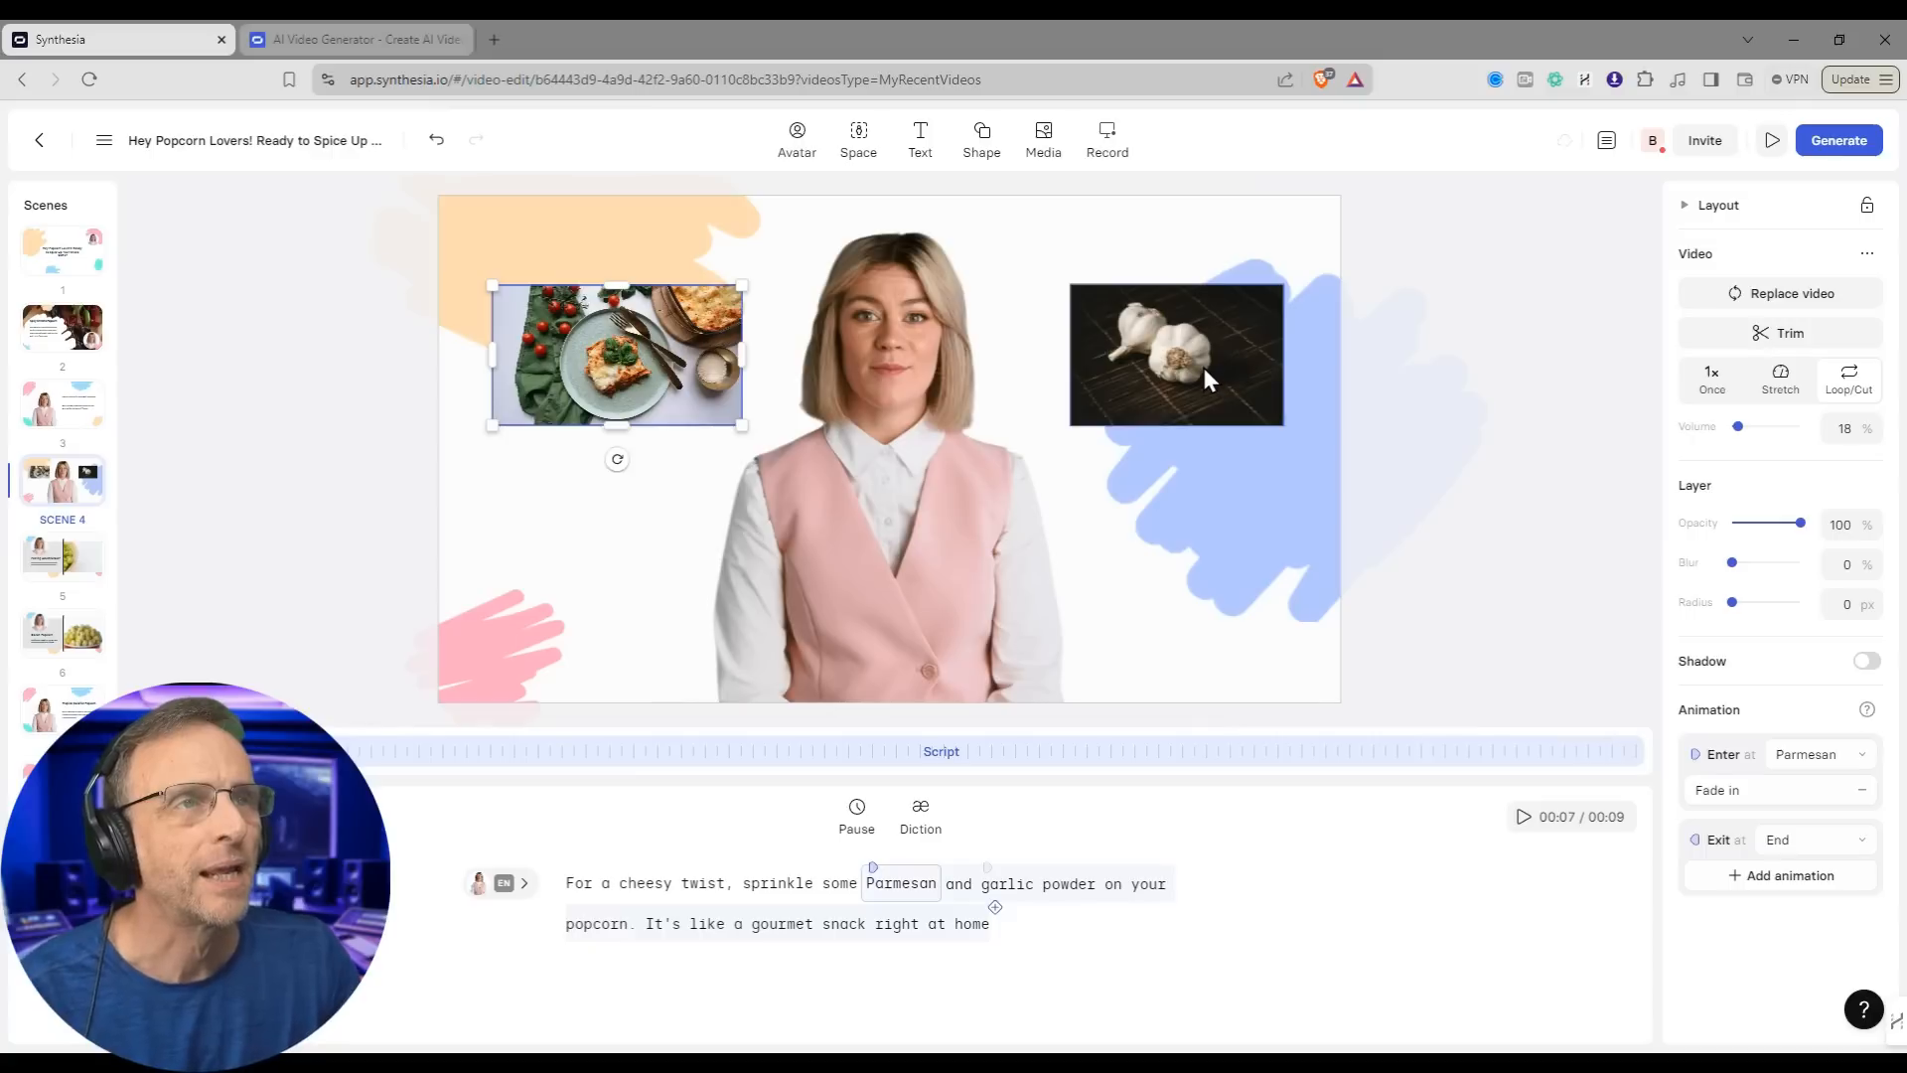
click(1109, 389)
click(1737, 651)
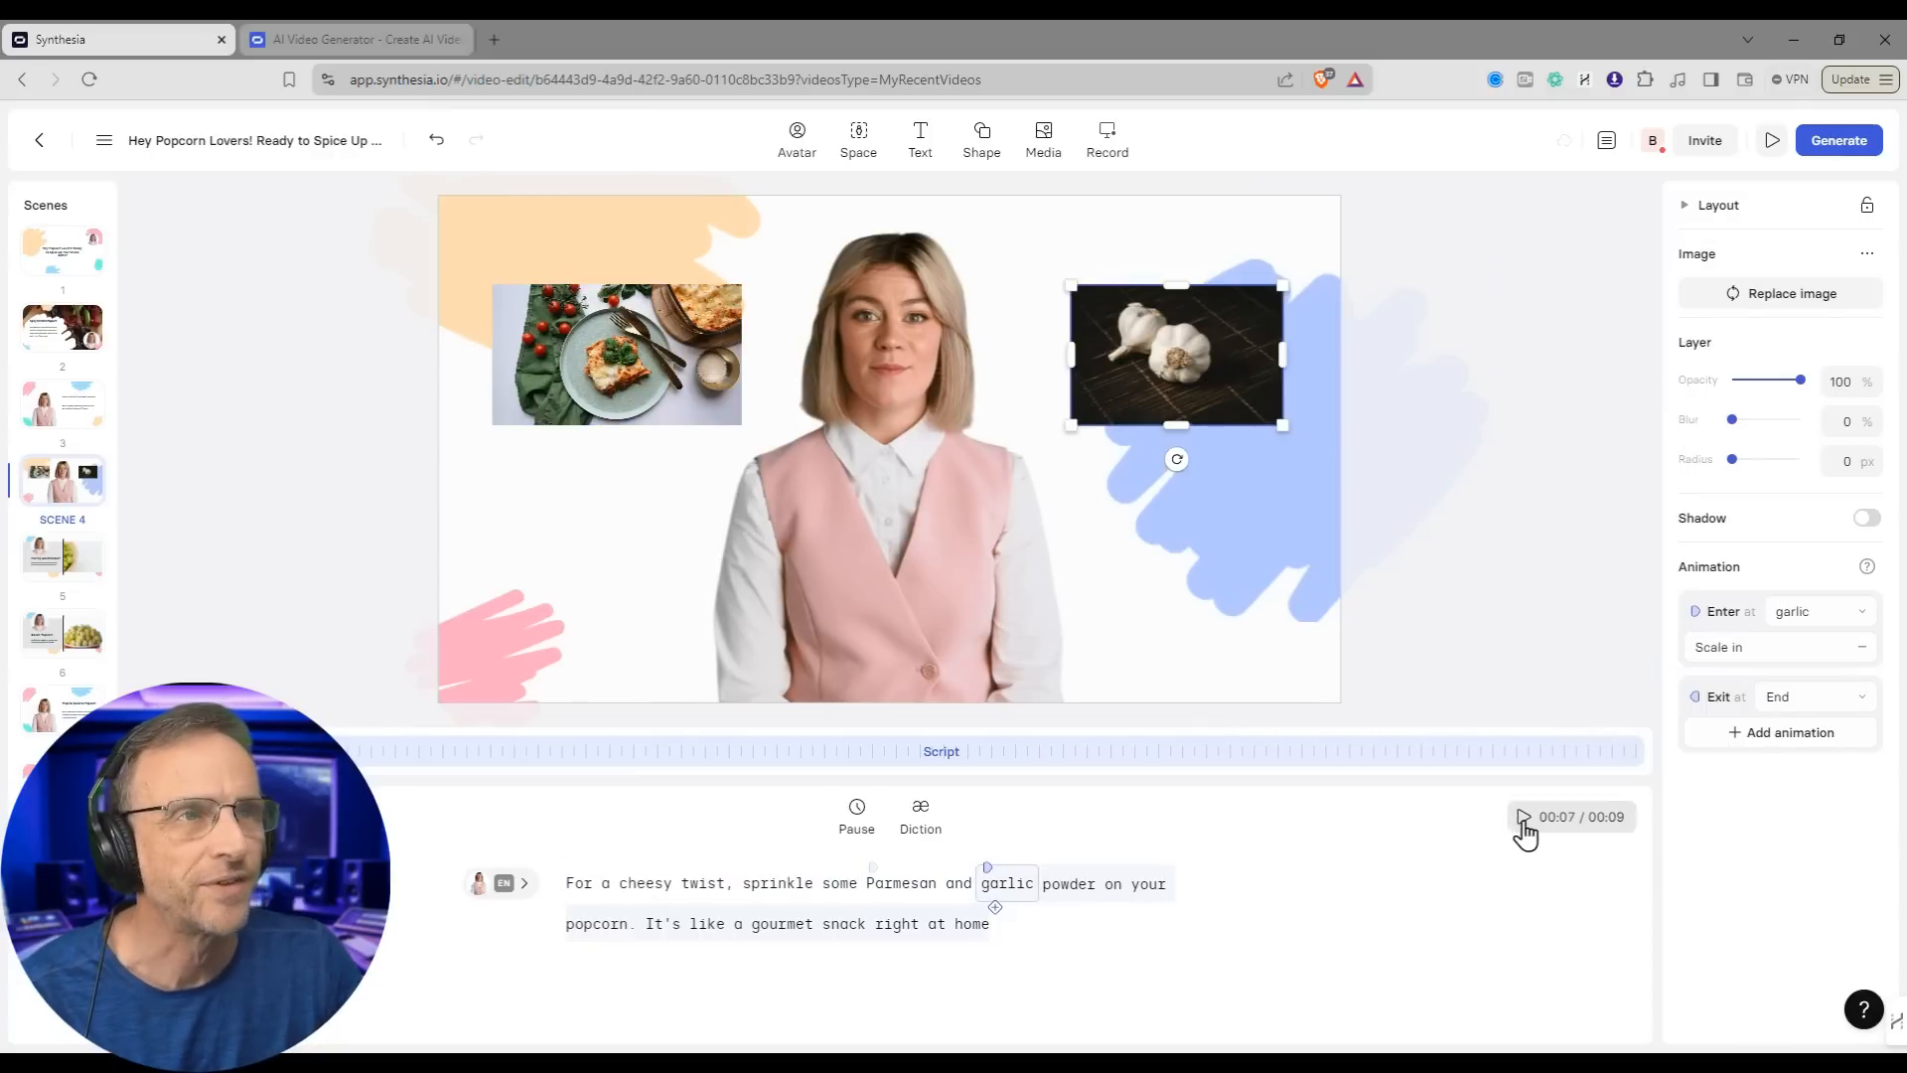
Step: Play back scene 4 to check the entrance animations of the Parmesan and garlic media
click(1523, 820)
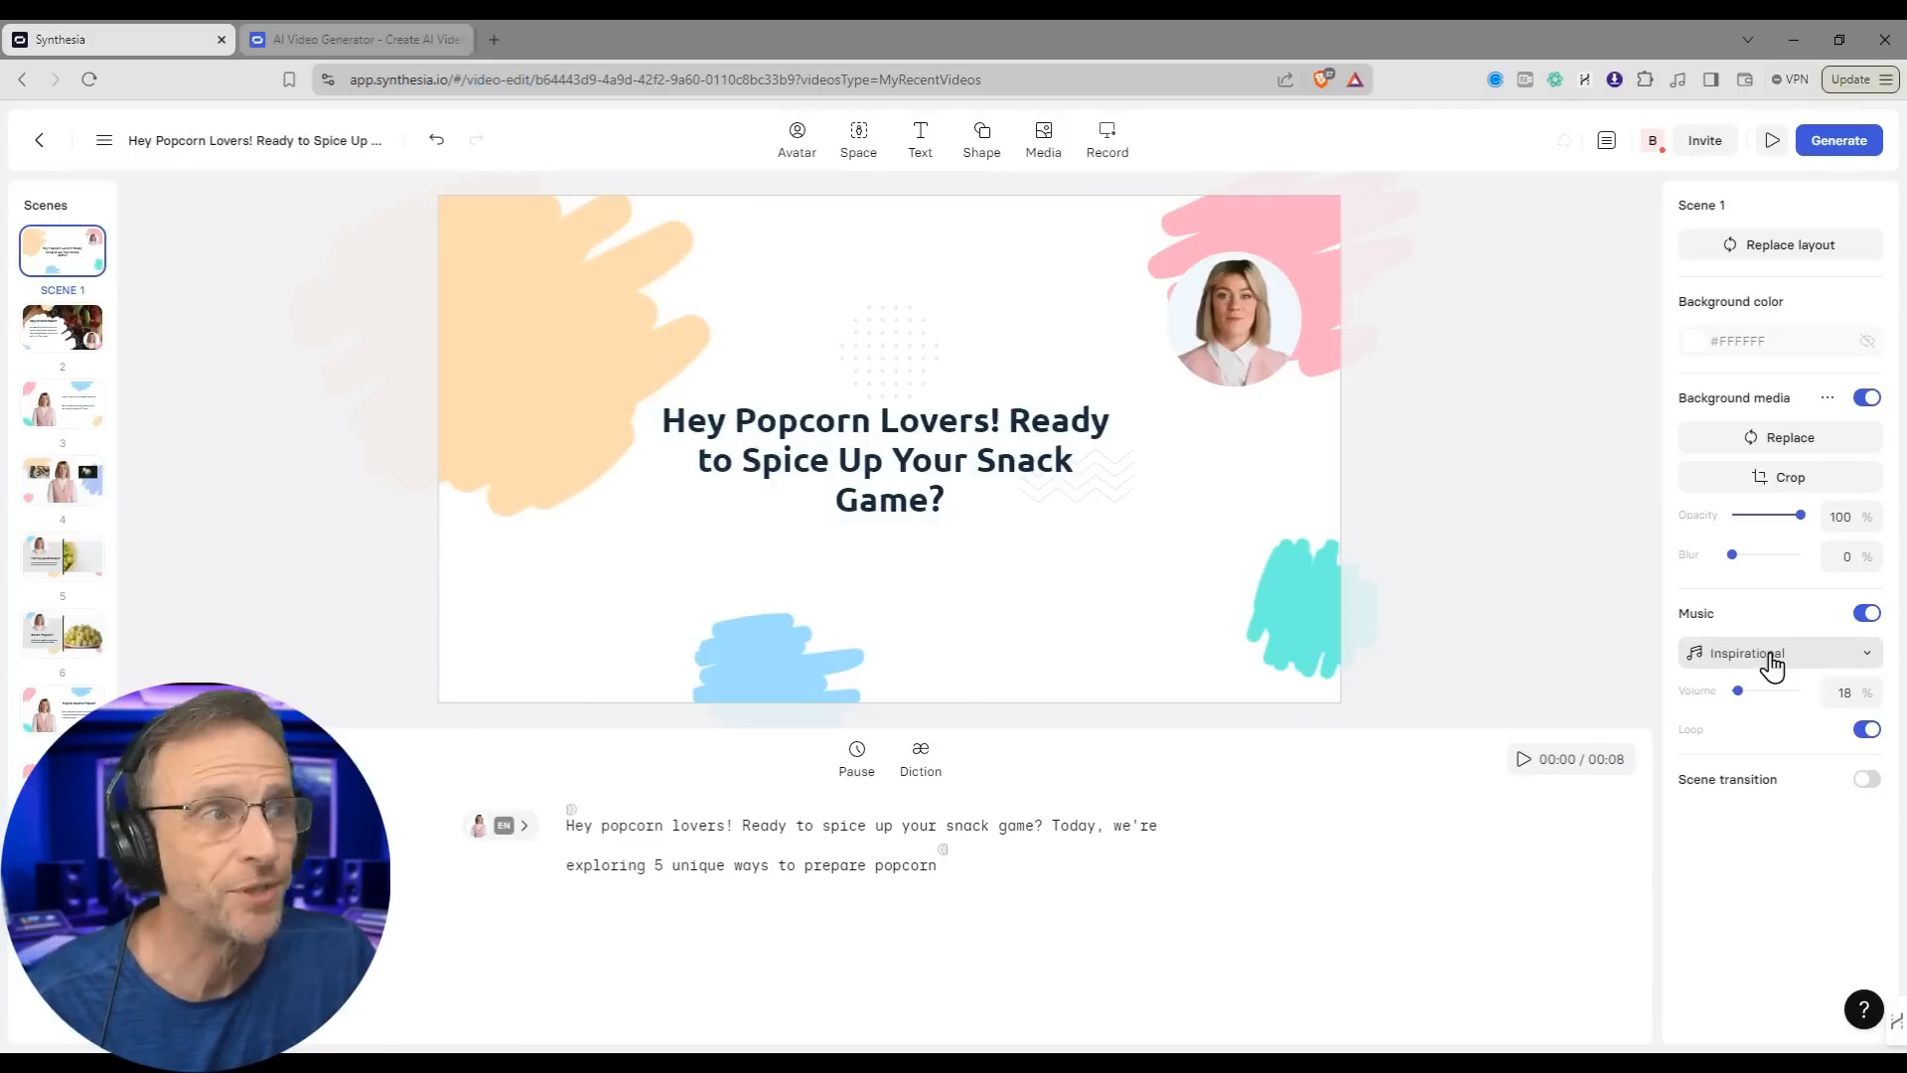
Step: Search Soundstripe for "funny" and set scene 3's music to Funnel Cakes And Corn Dogs, leaving the other scenes' music as it is
click(47, 343)
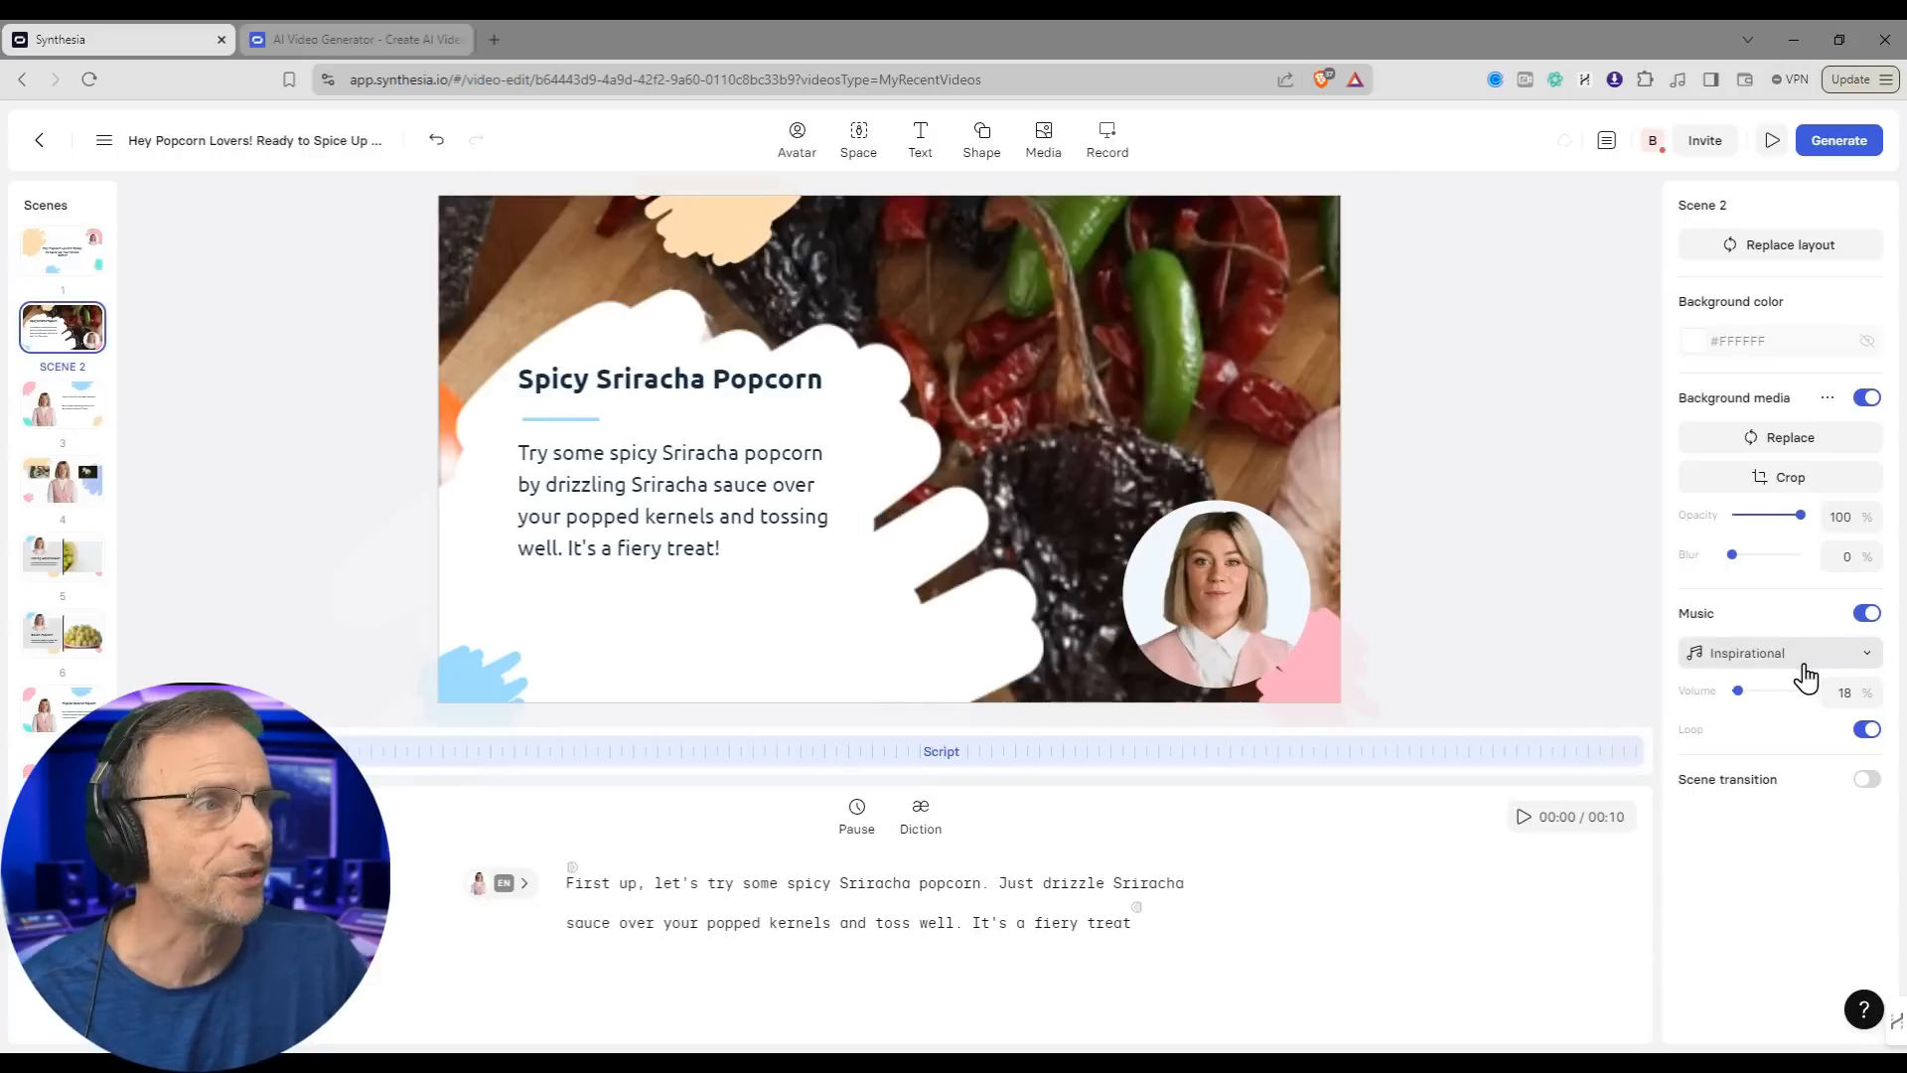
click(44, 405)
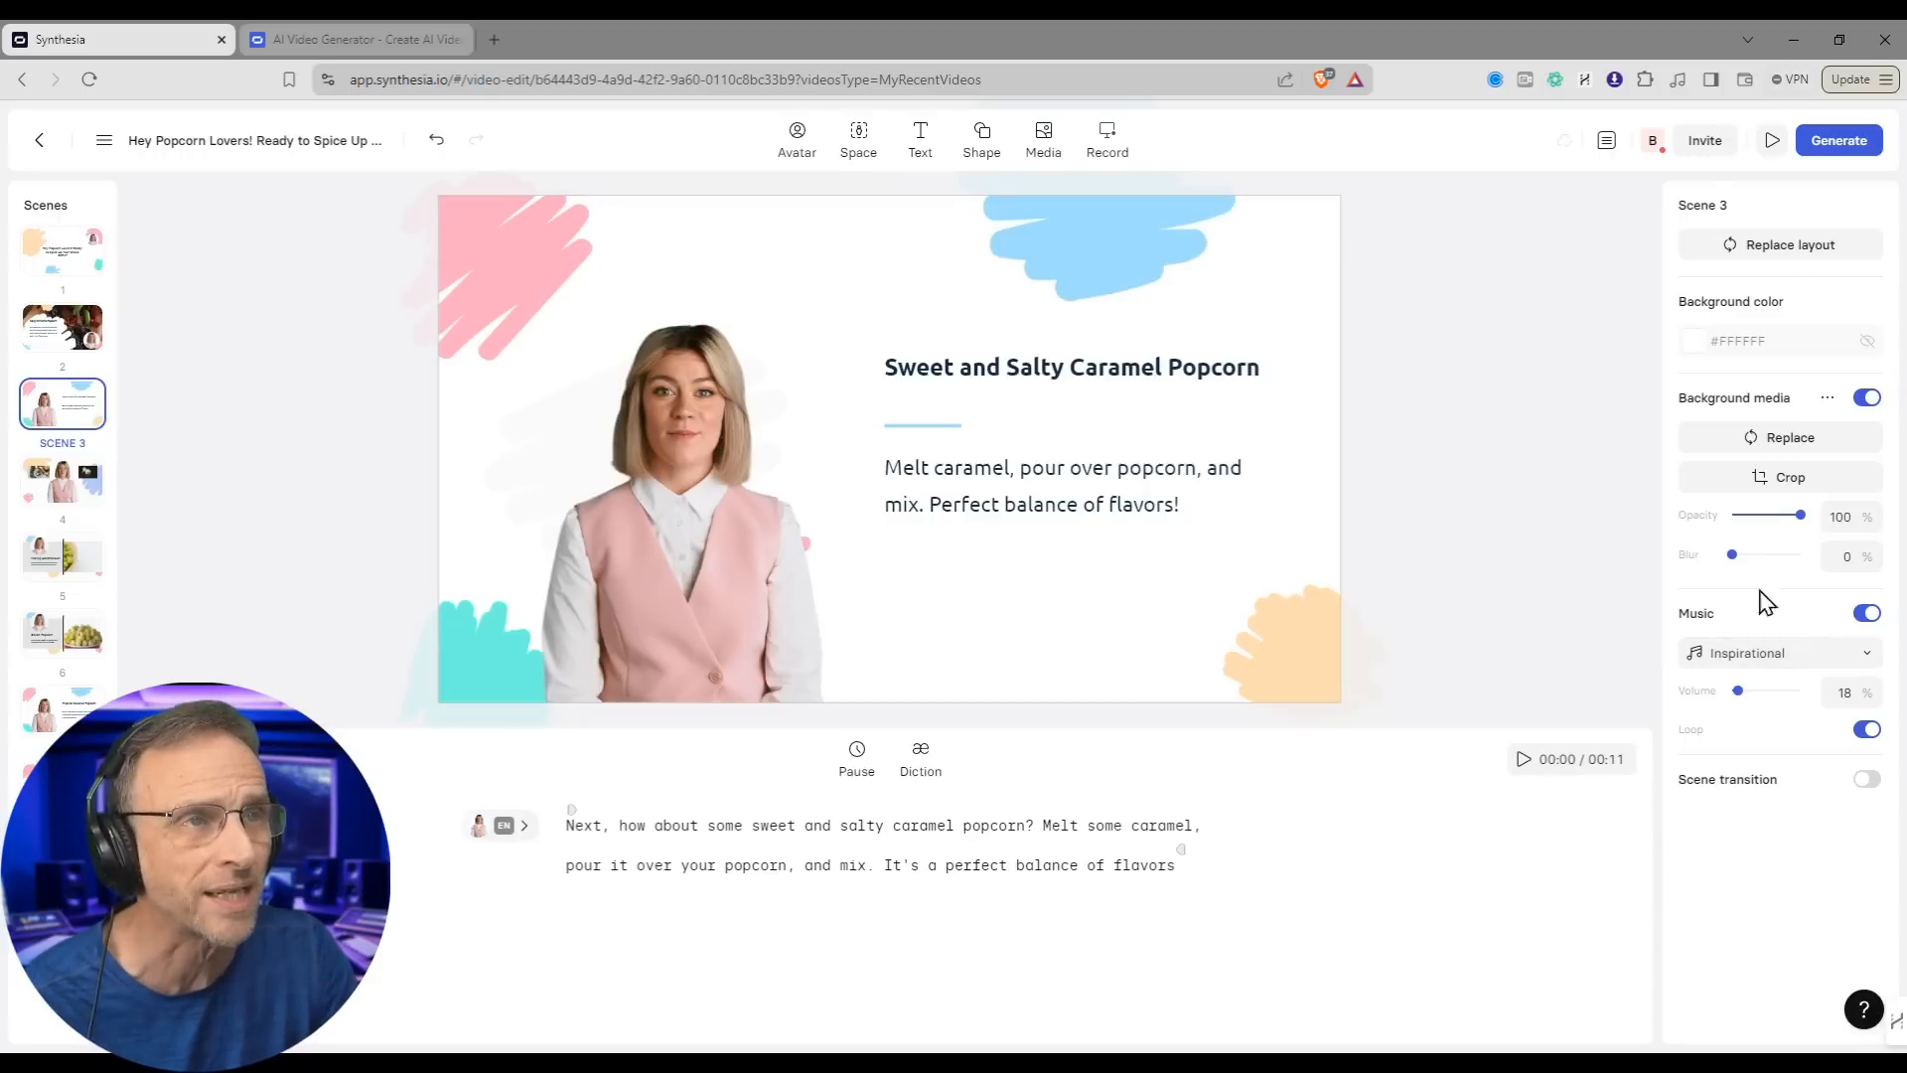
click(1825, 659)
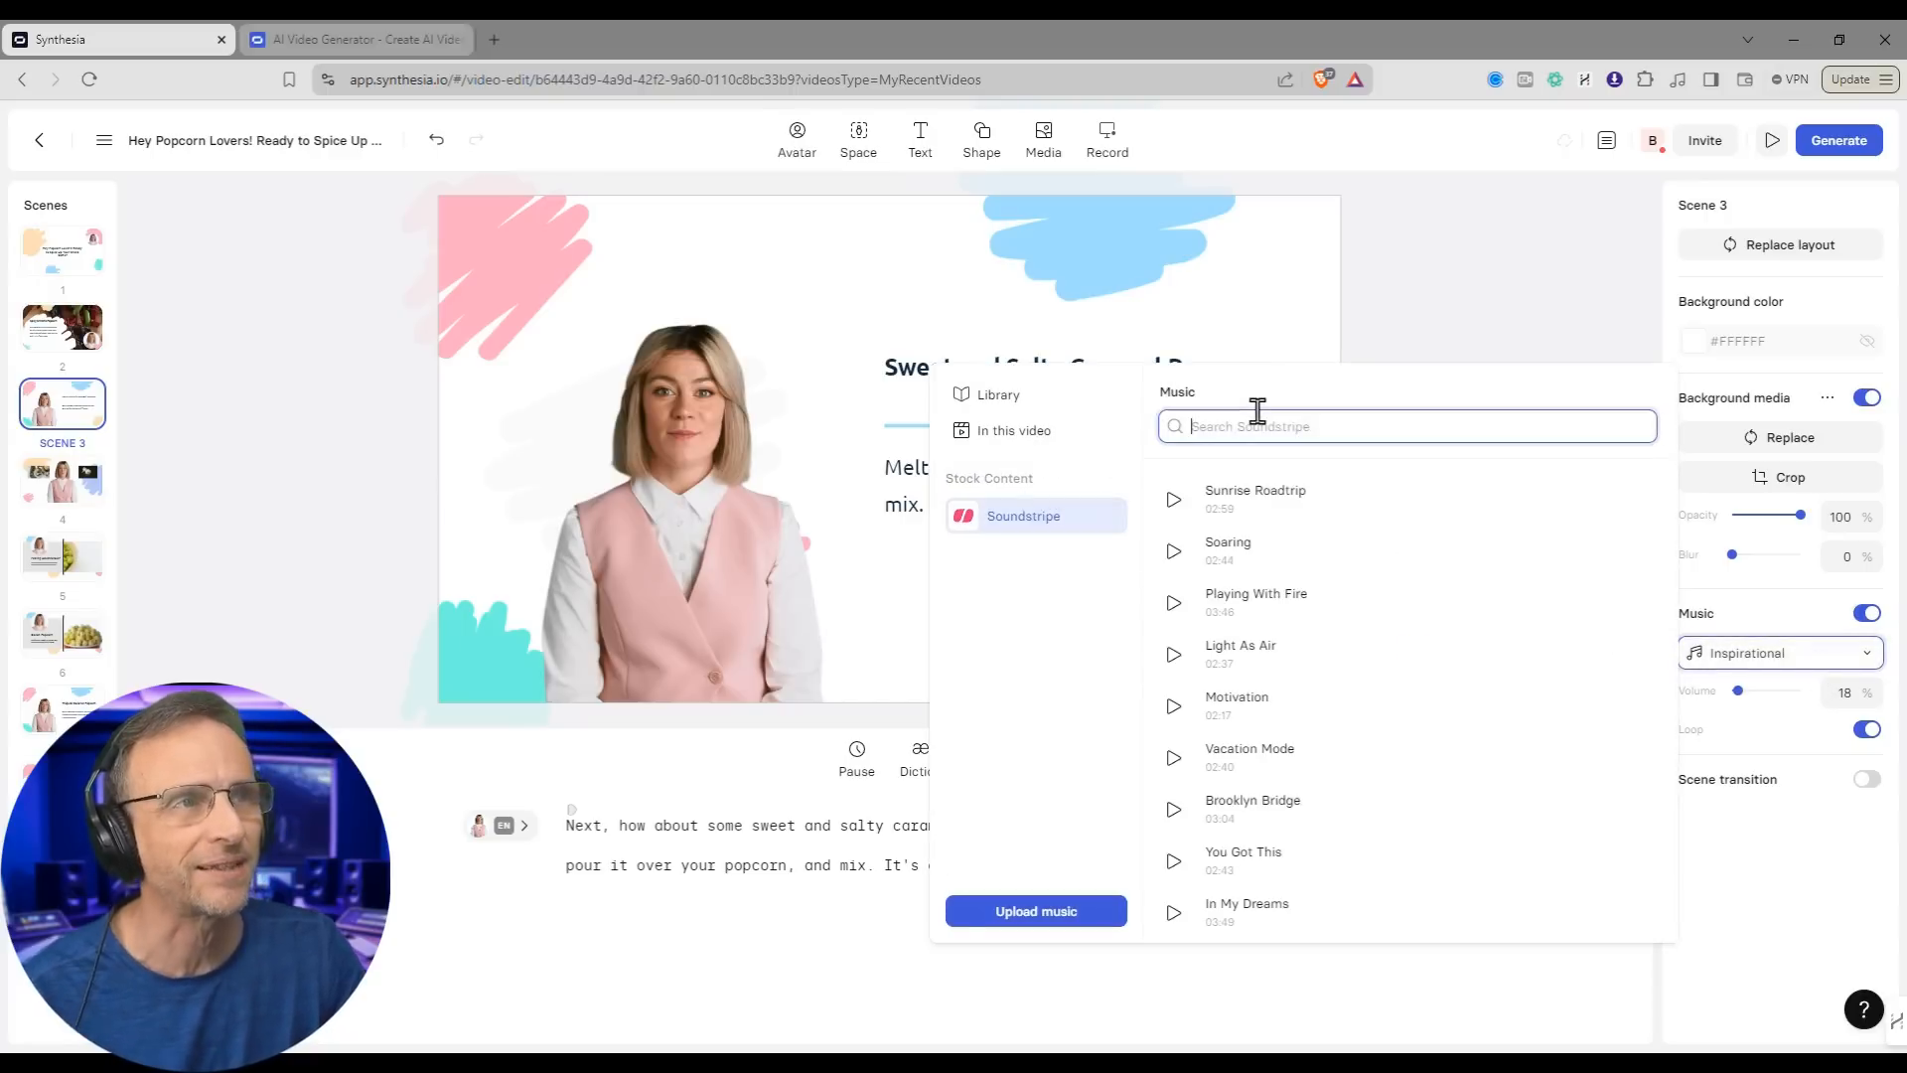
text(circus)
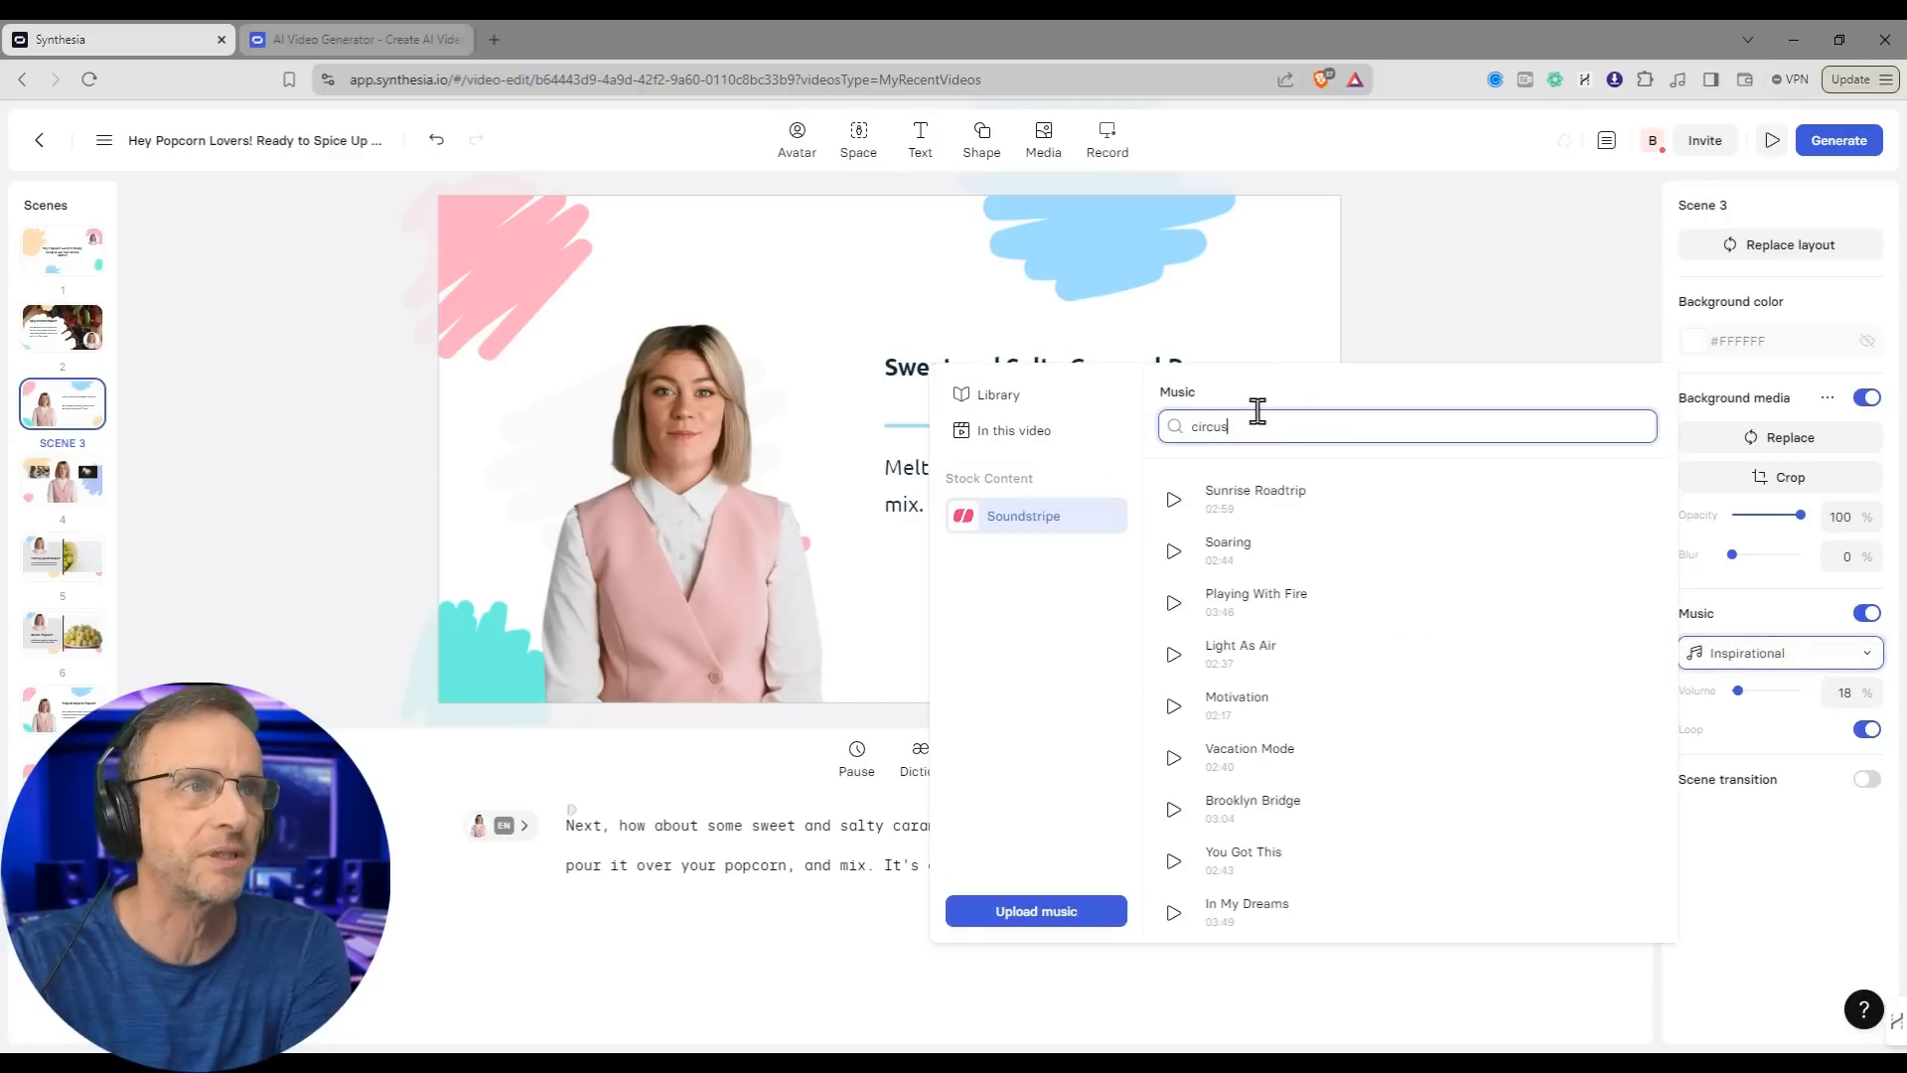
click(1175, 501)
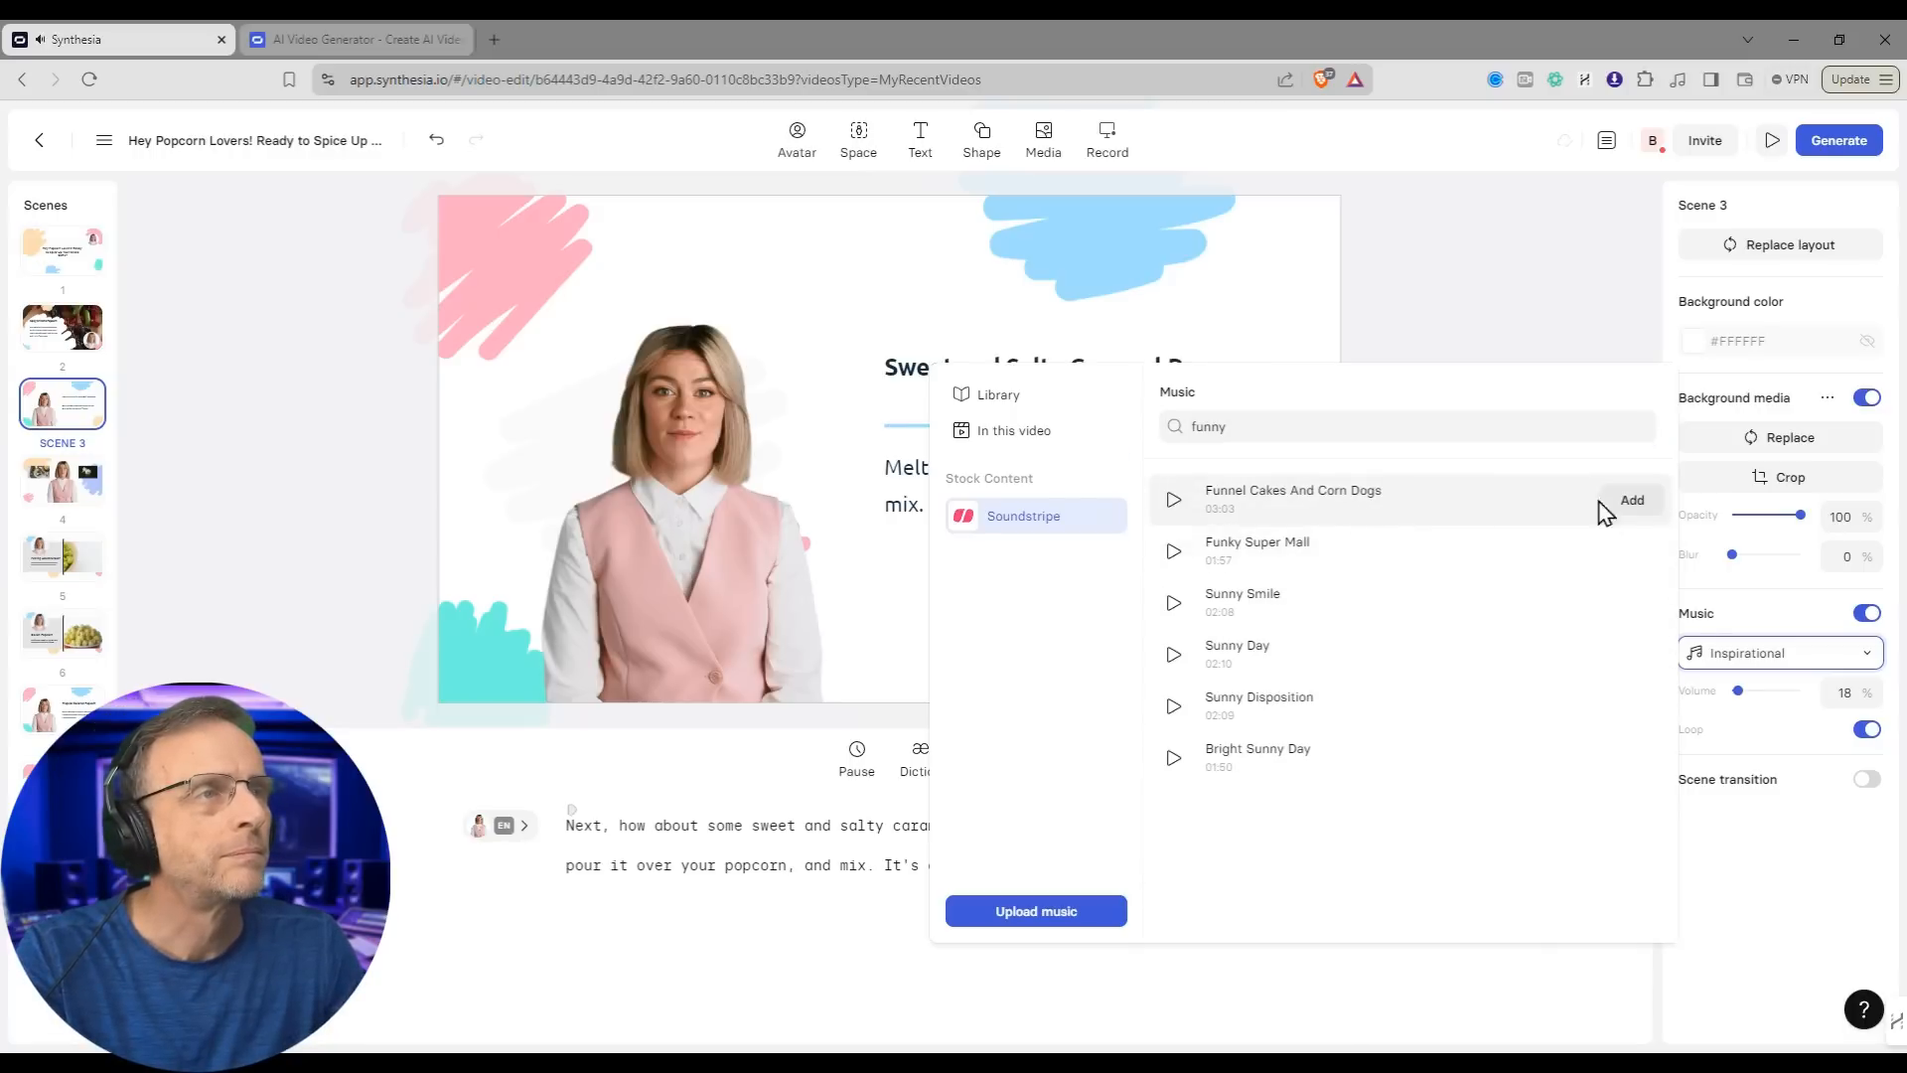
click(1637, 502)
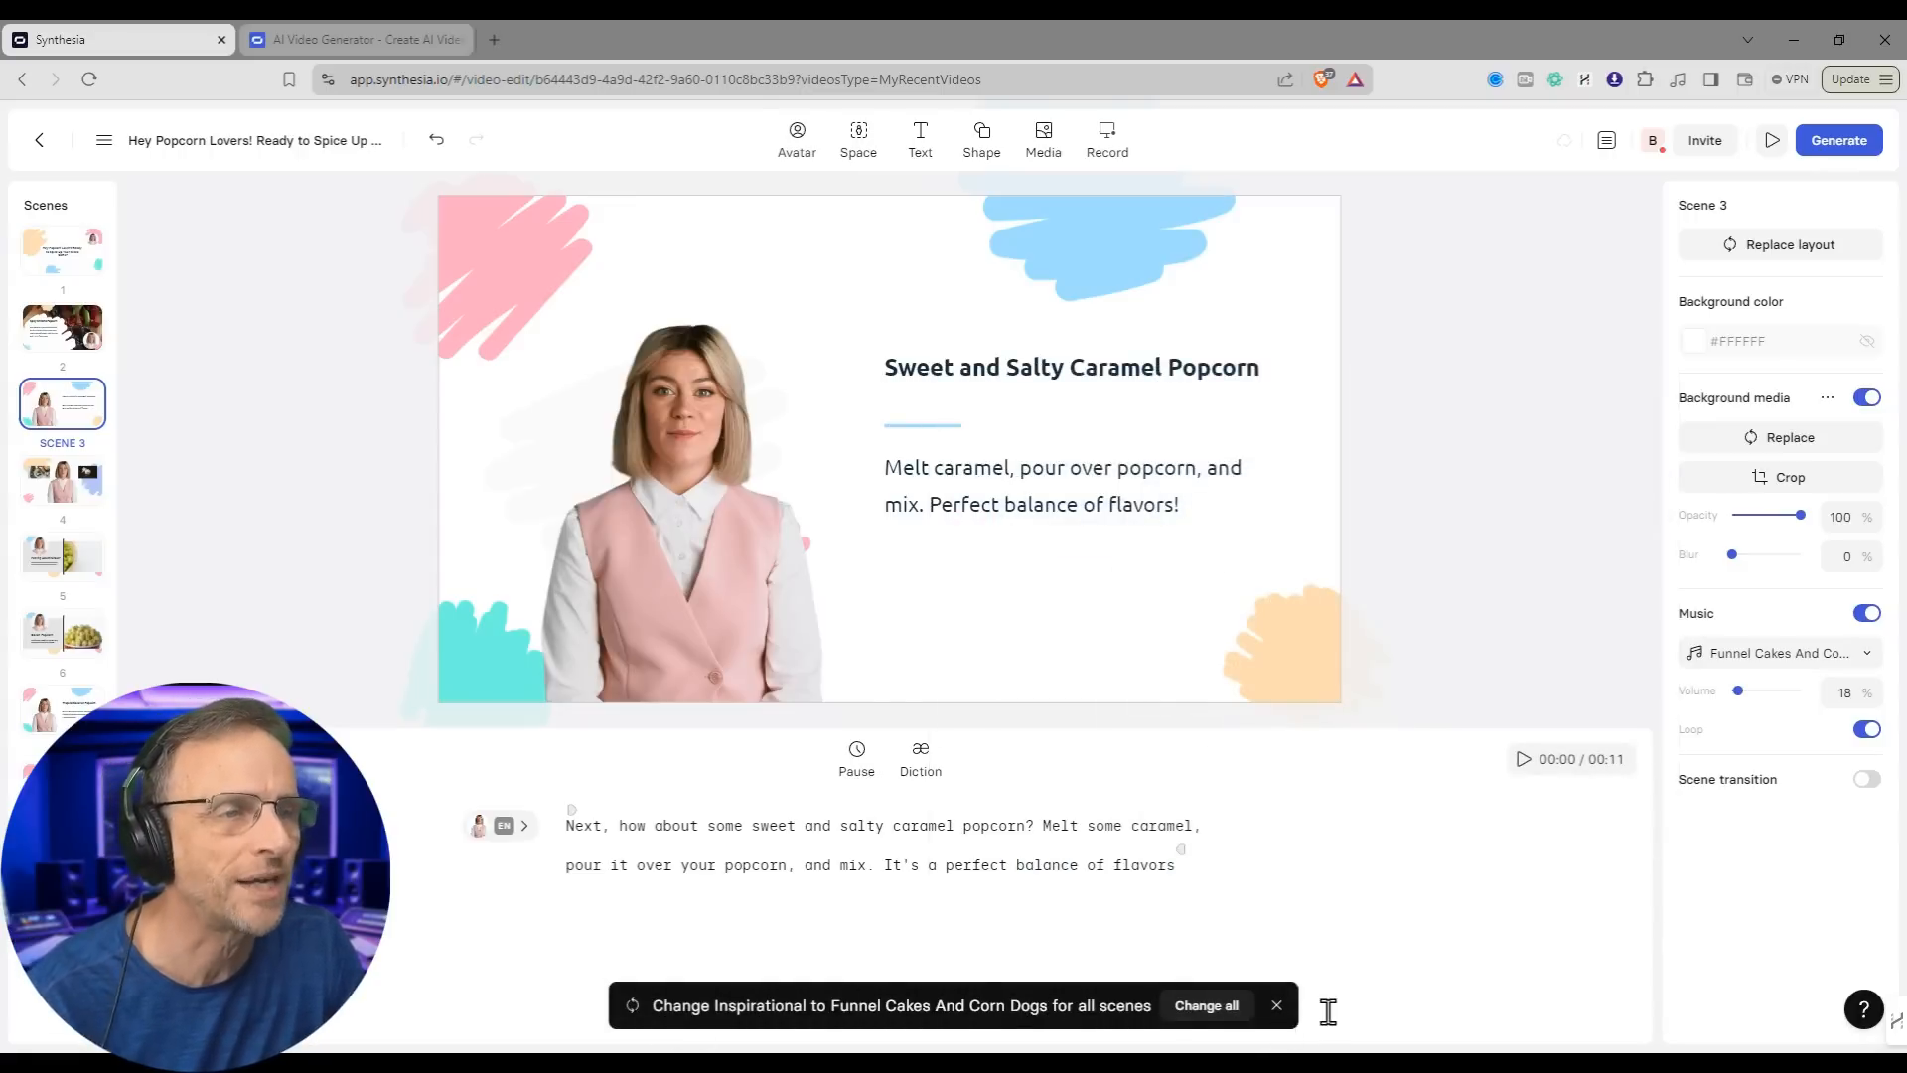
click(1277, 1007)
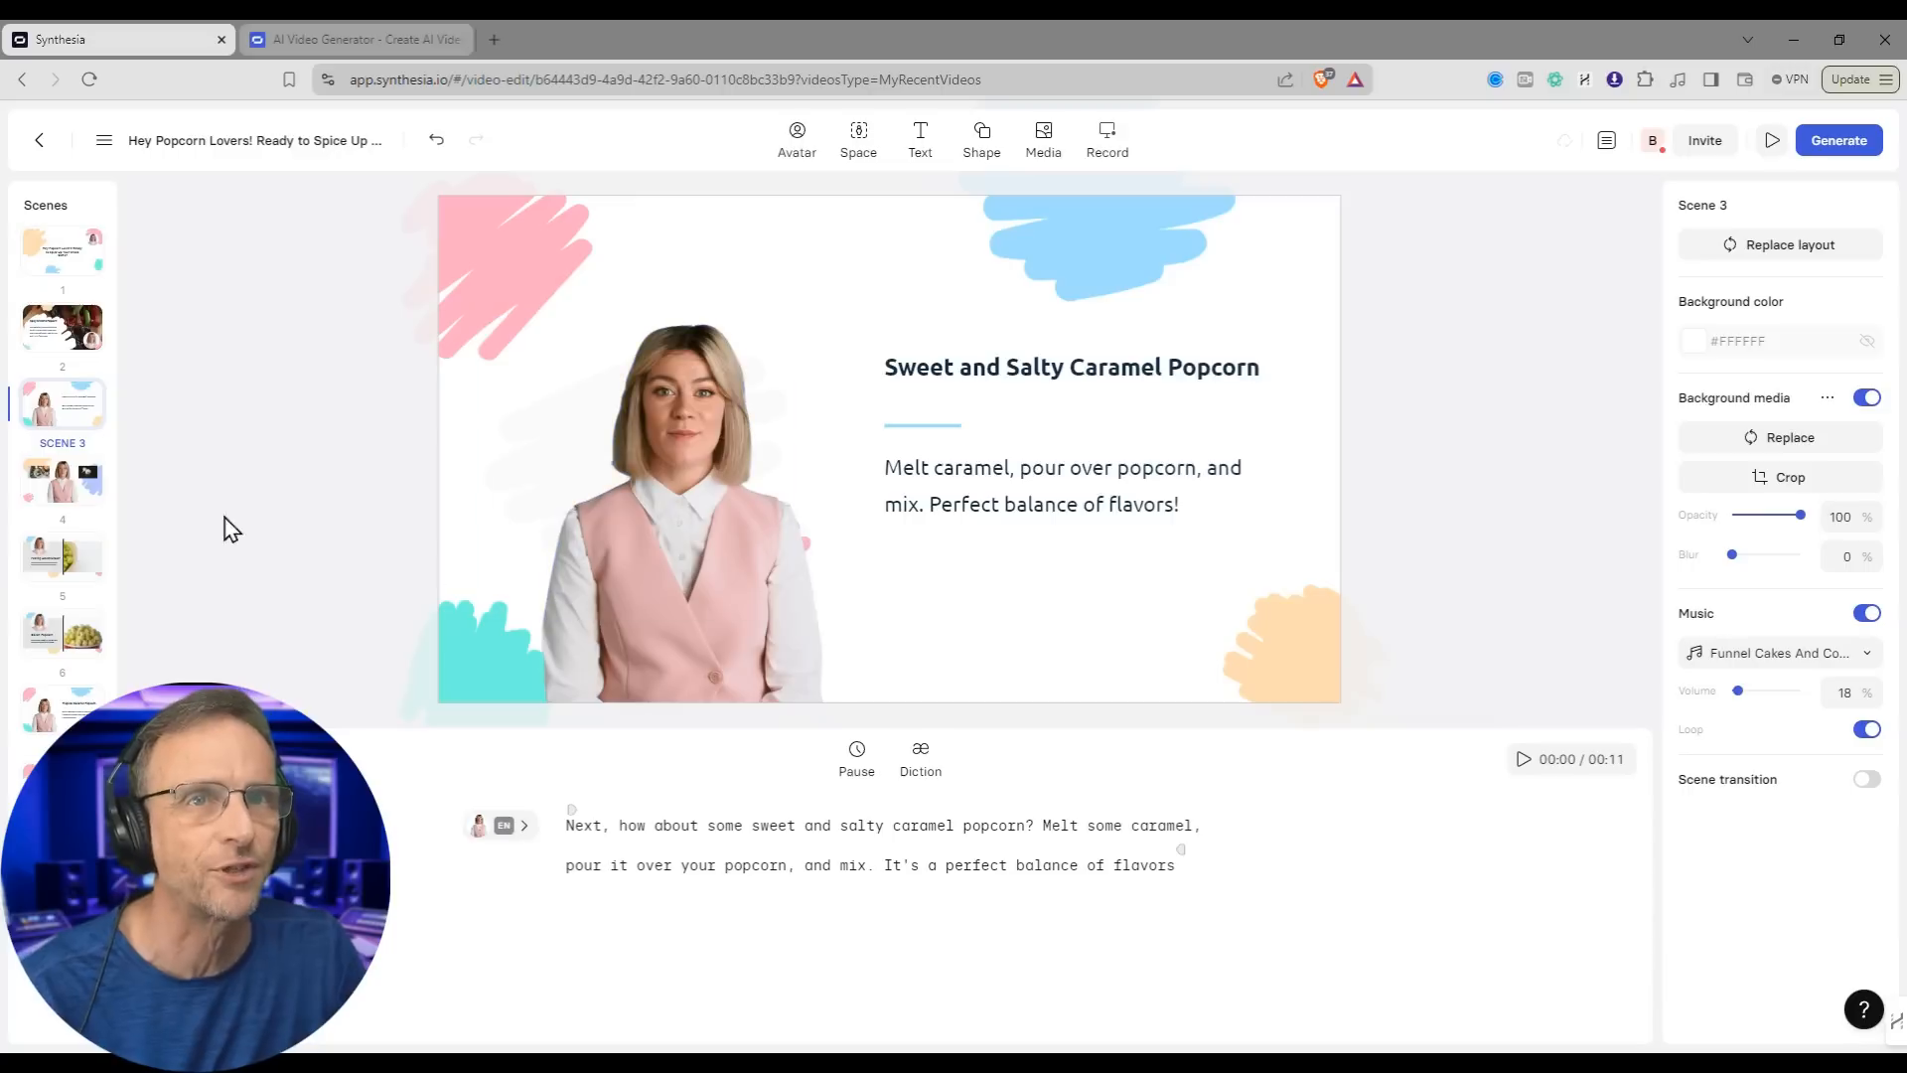
Step: Check scene 4's music setting and start generating the popcorn video
click(52, 492)
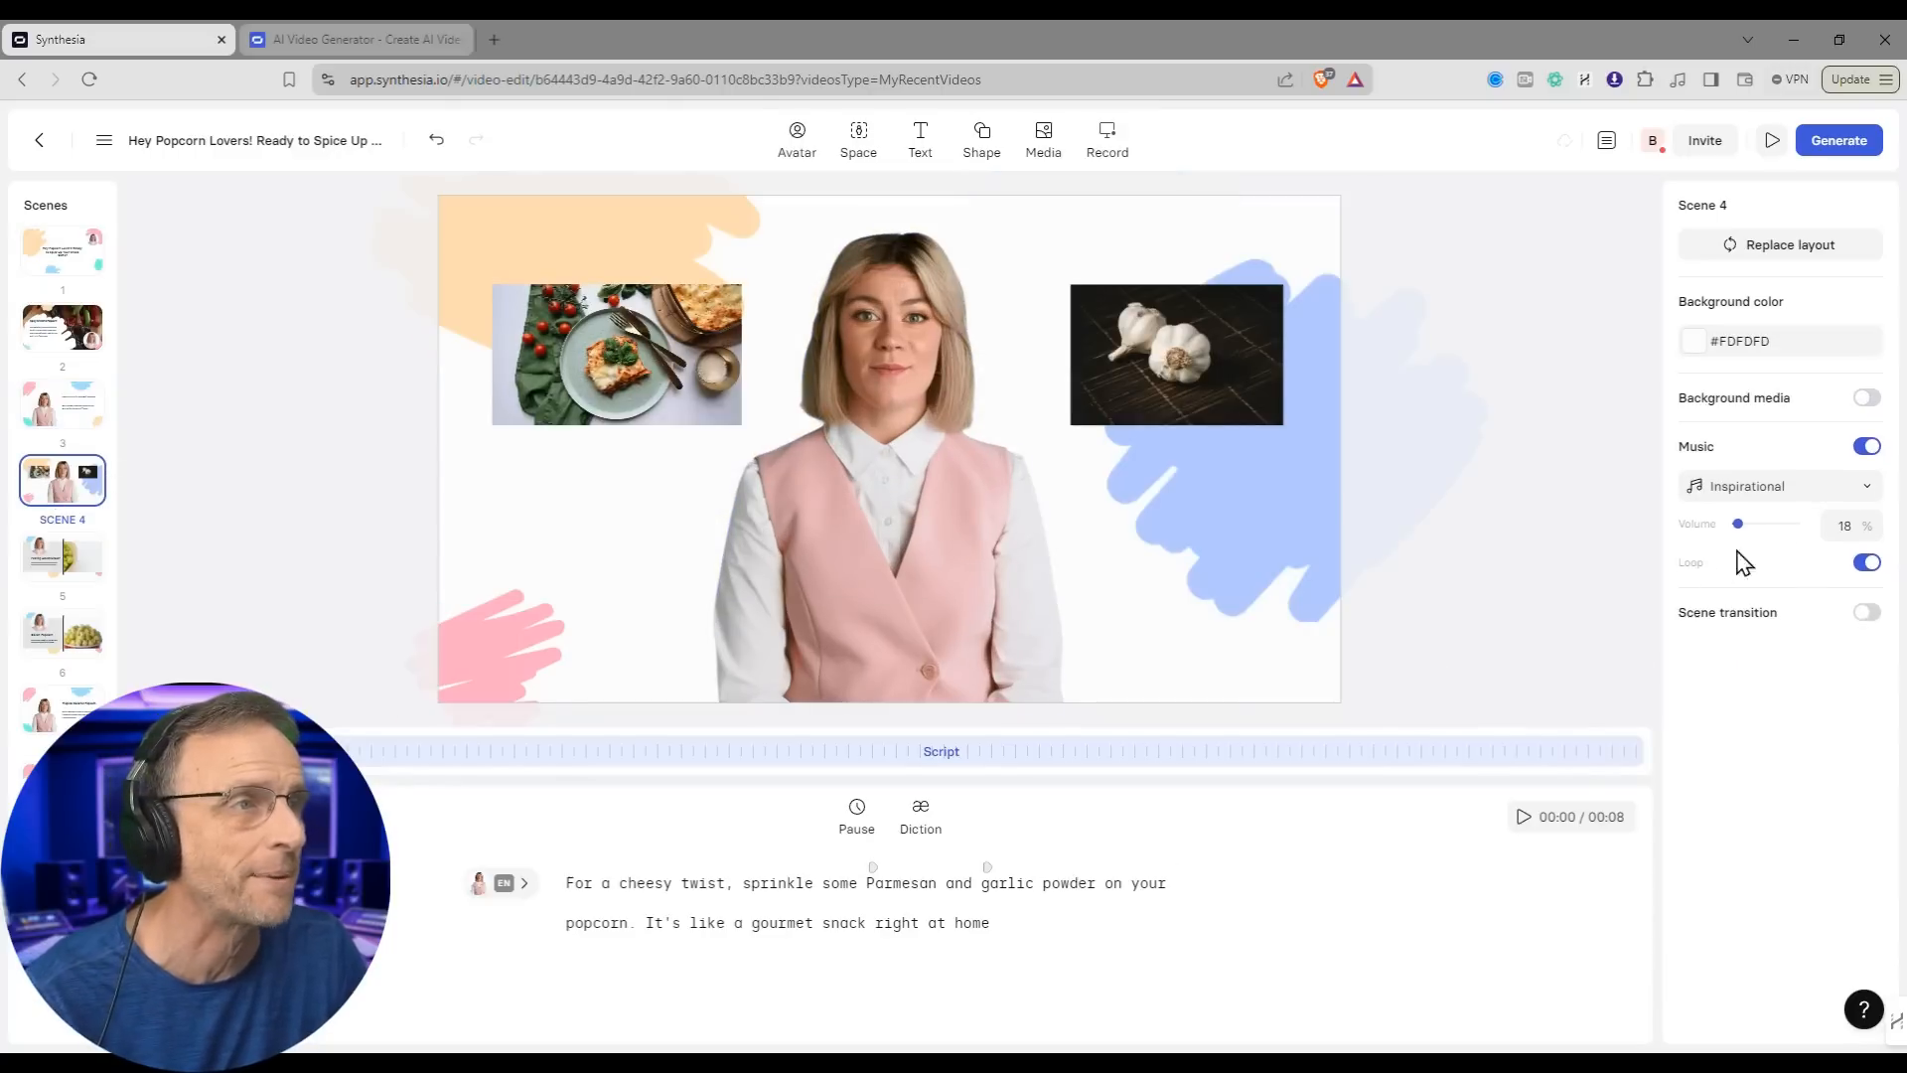
click(1842, 146)
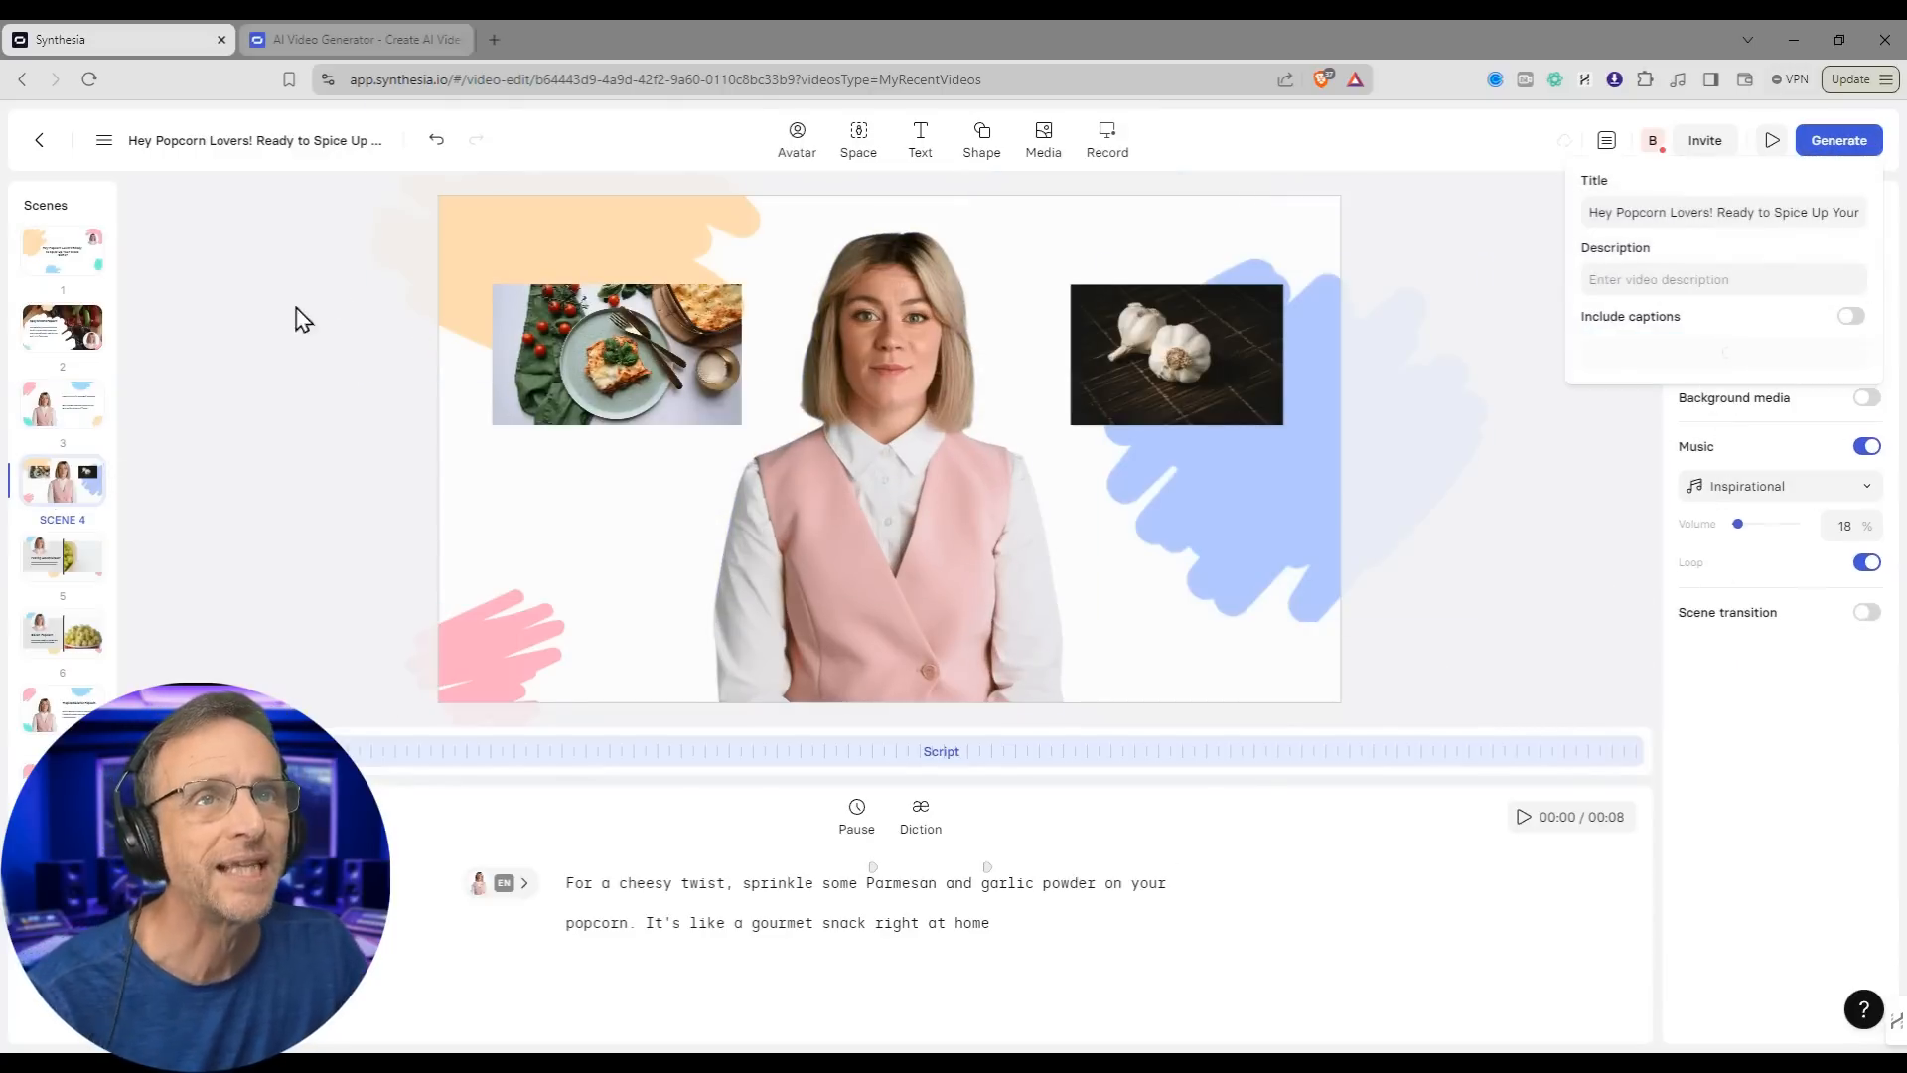
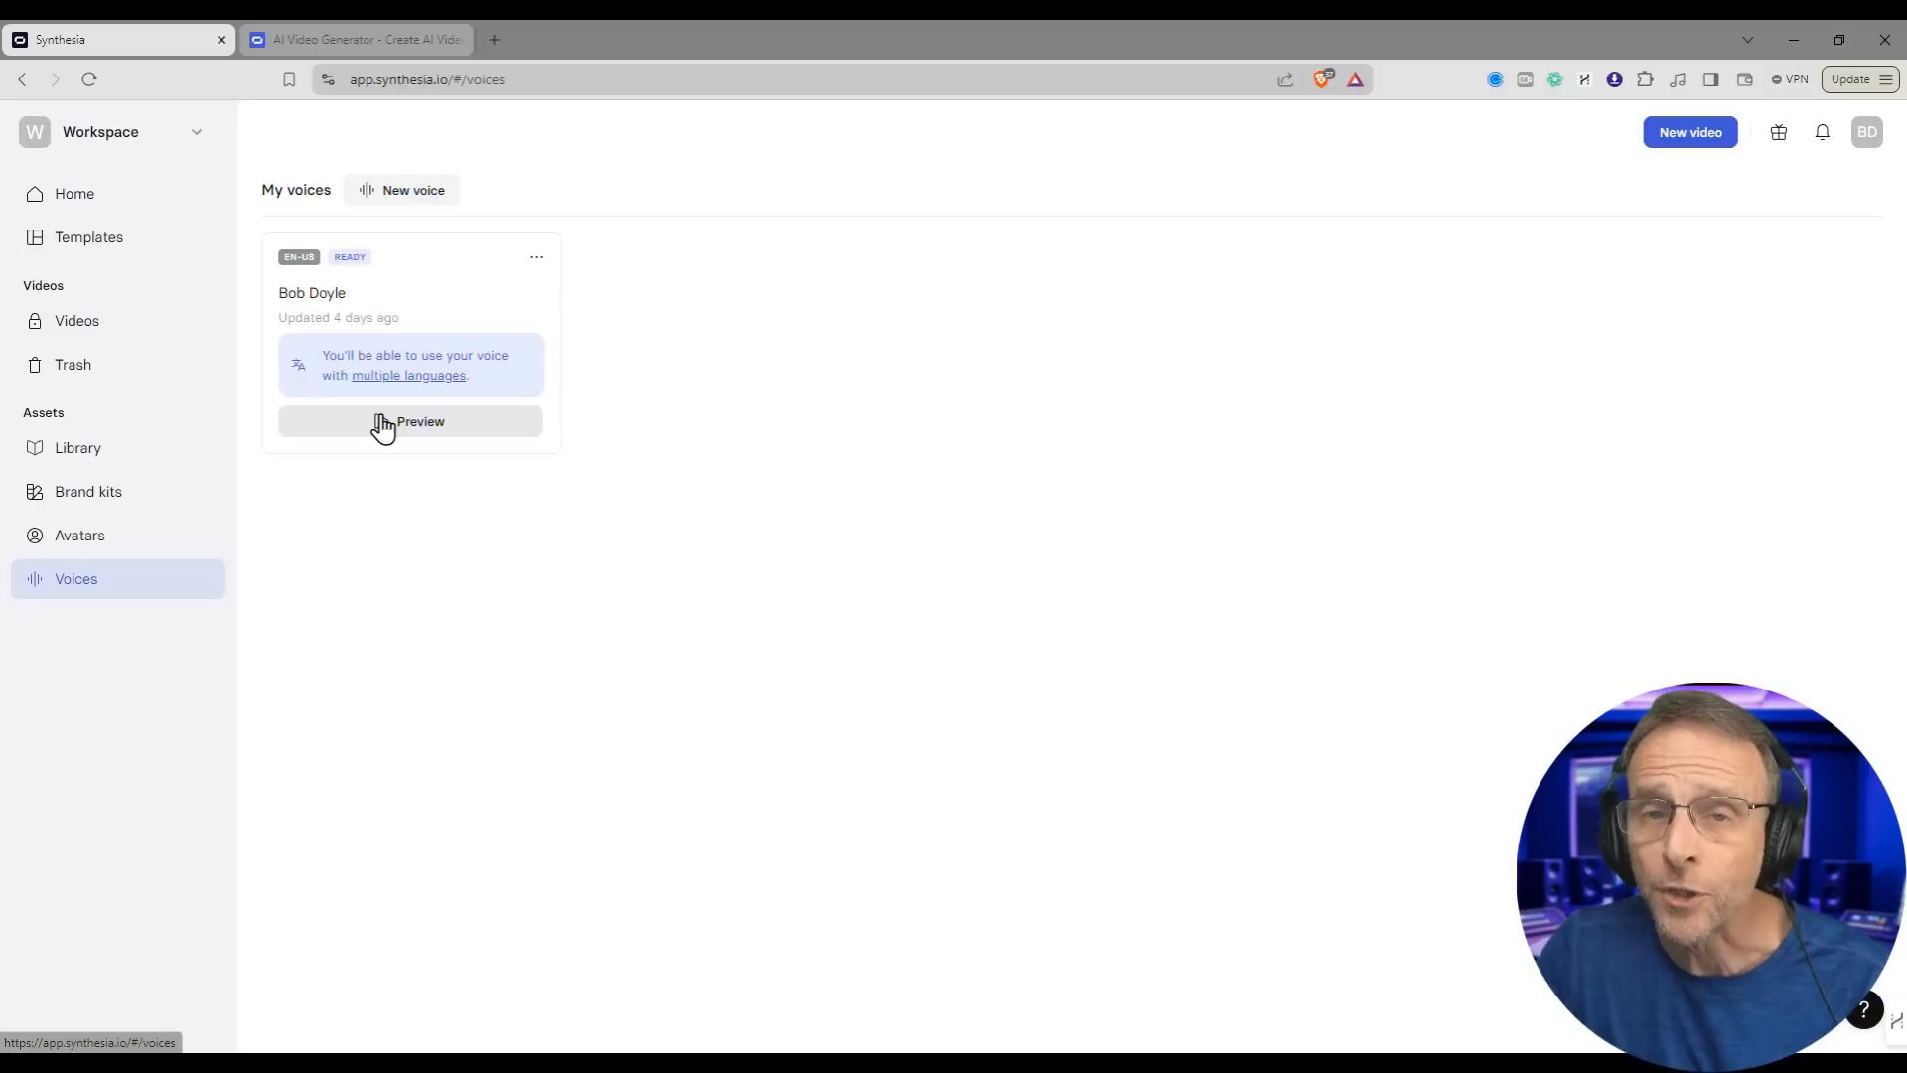
Step: Set up a new custom voice with a voice name, English (US) as the language and Male as the gender, and start the recording session
click(390, 187)
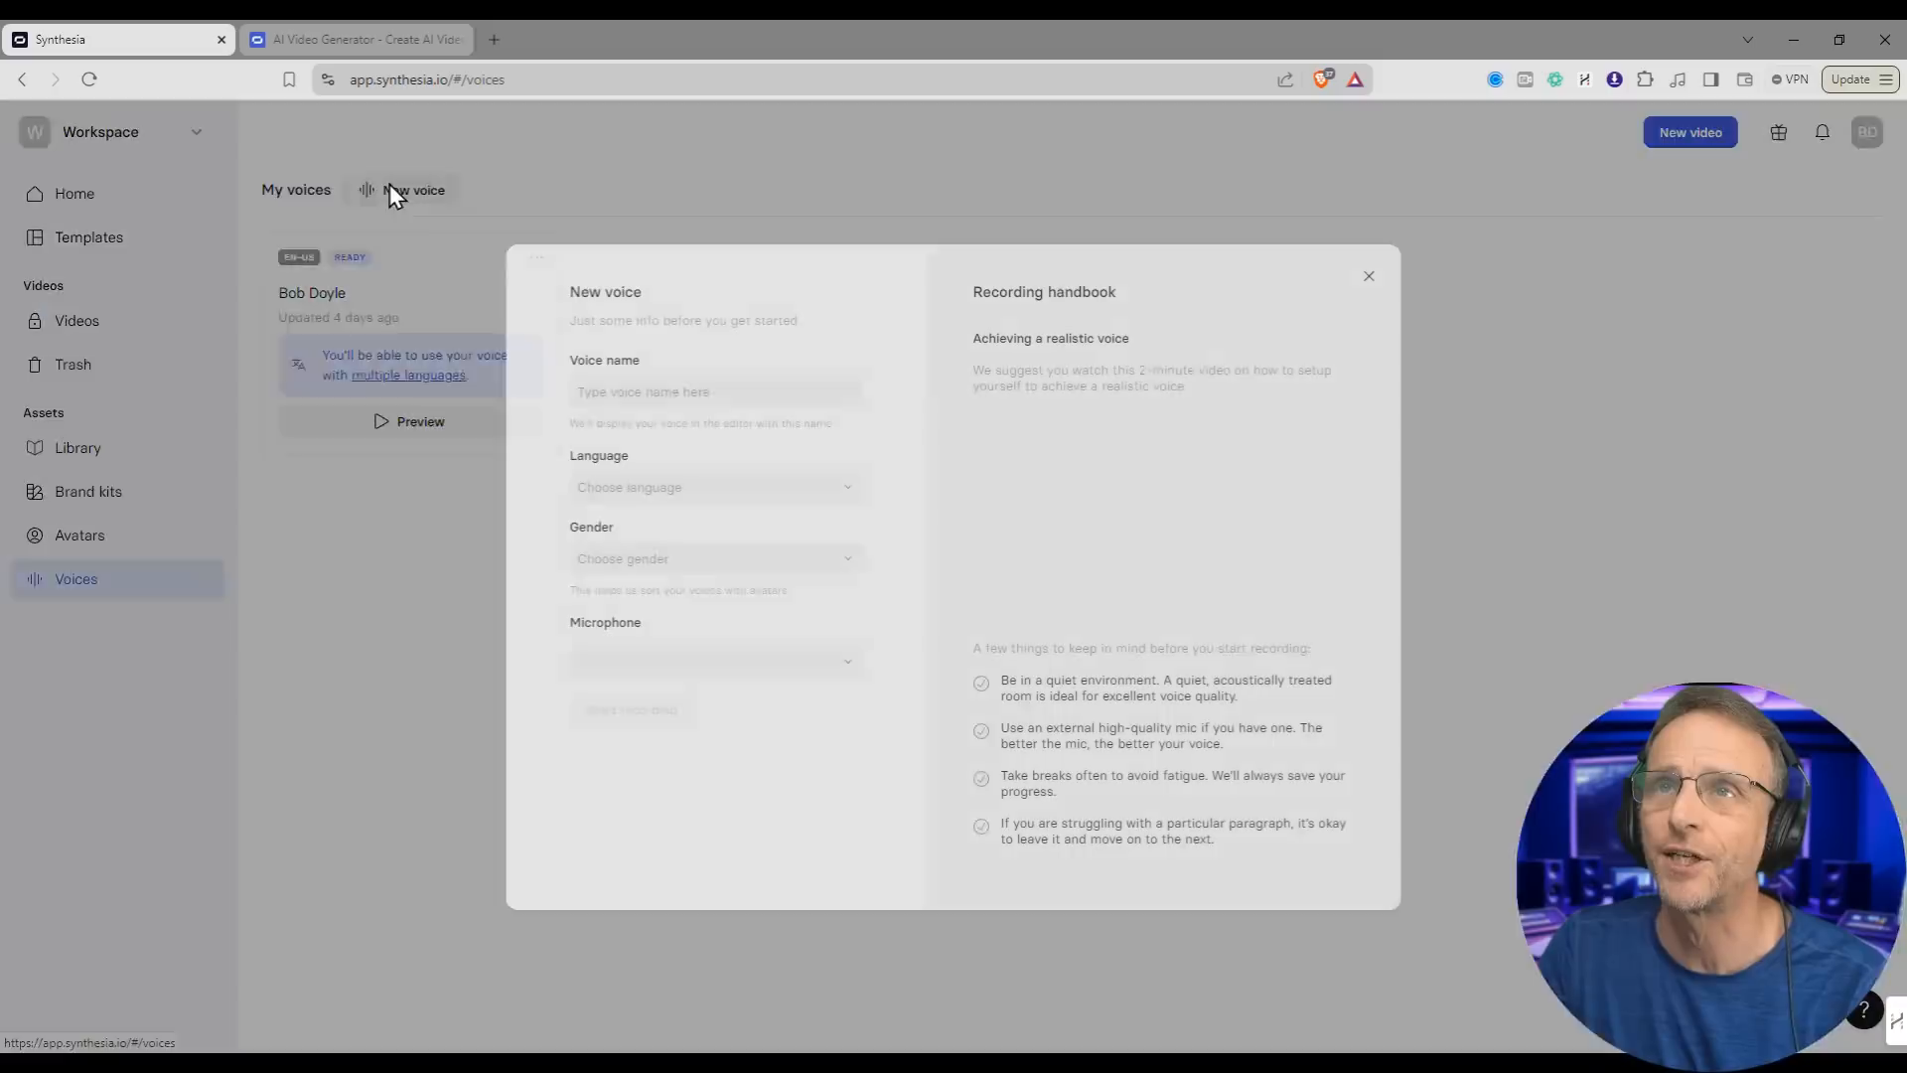
click(671, 392)
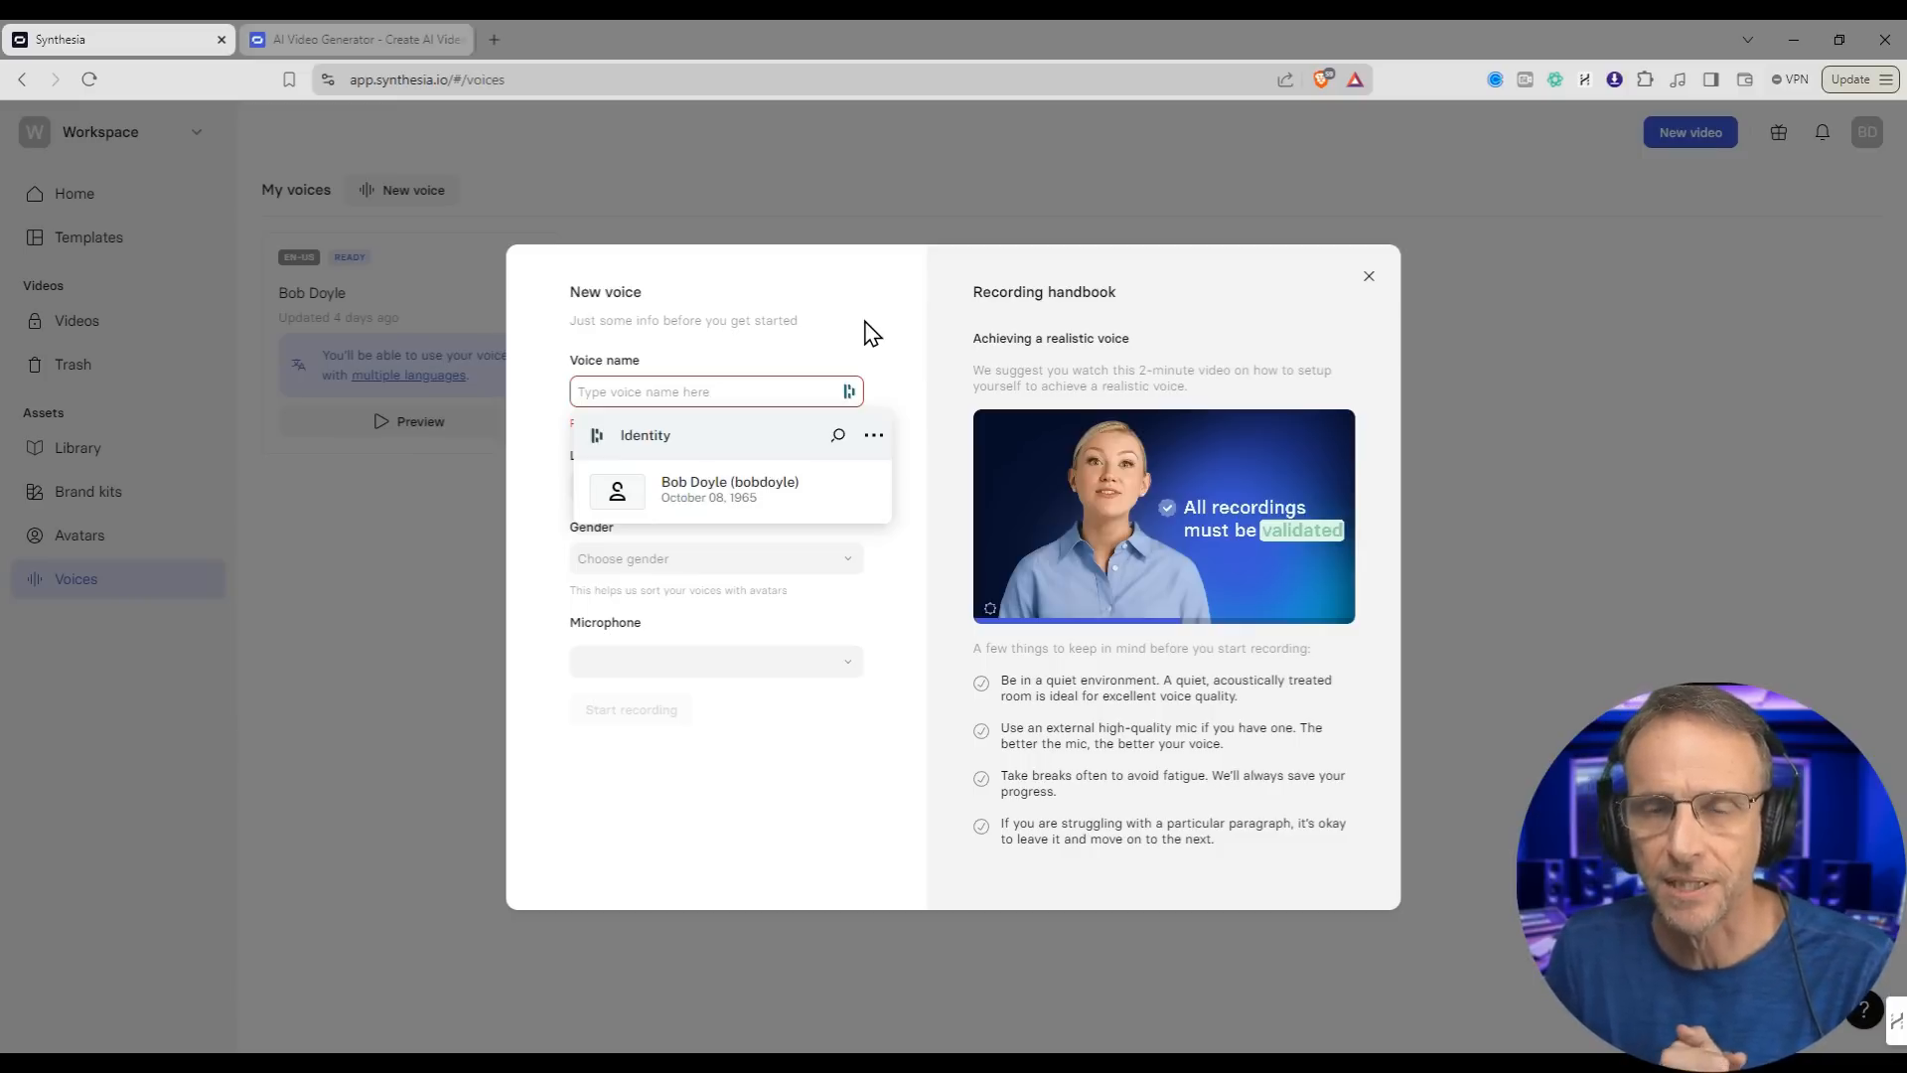
text(Clem)
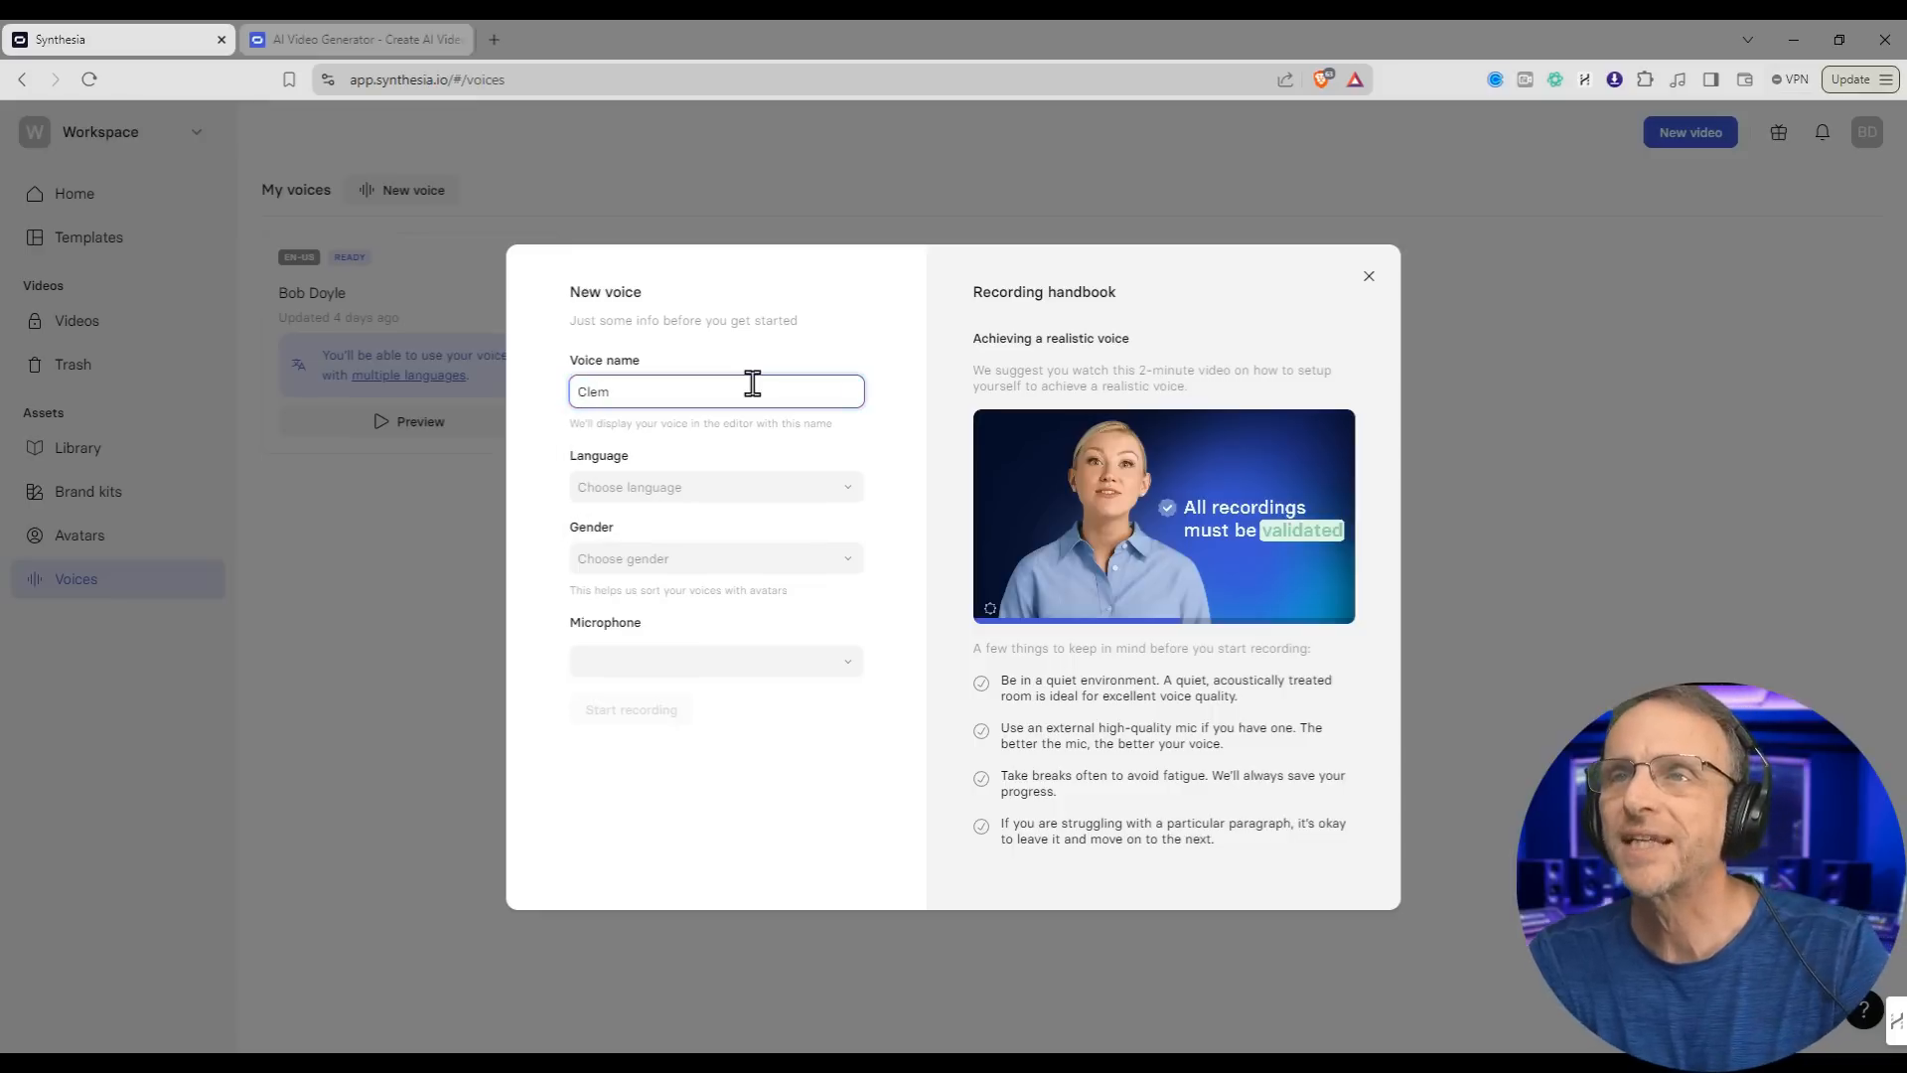
key(Tab)
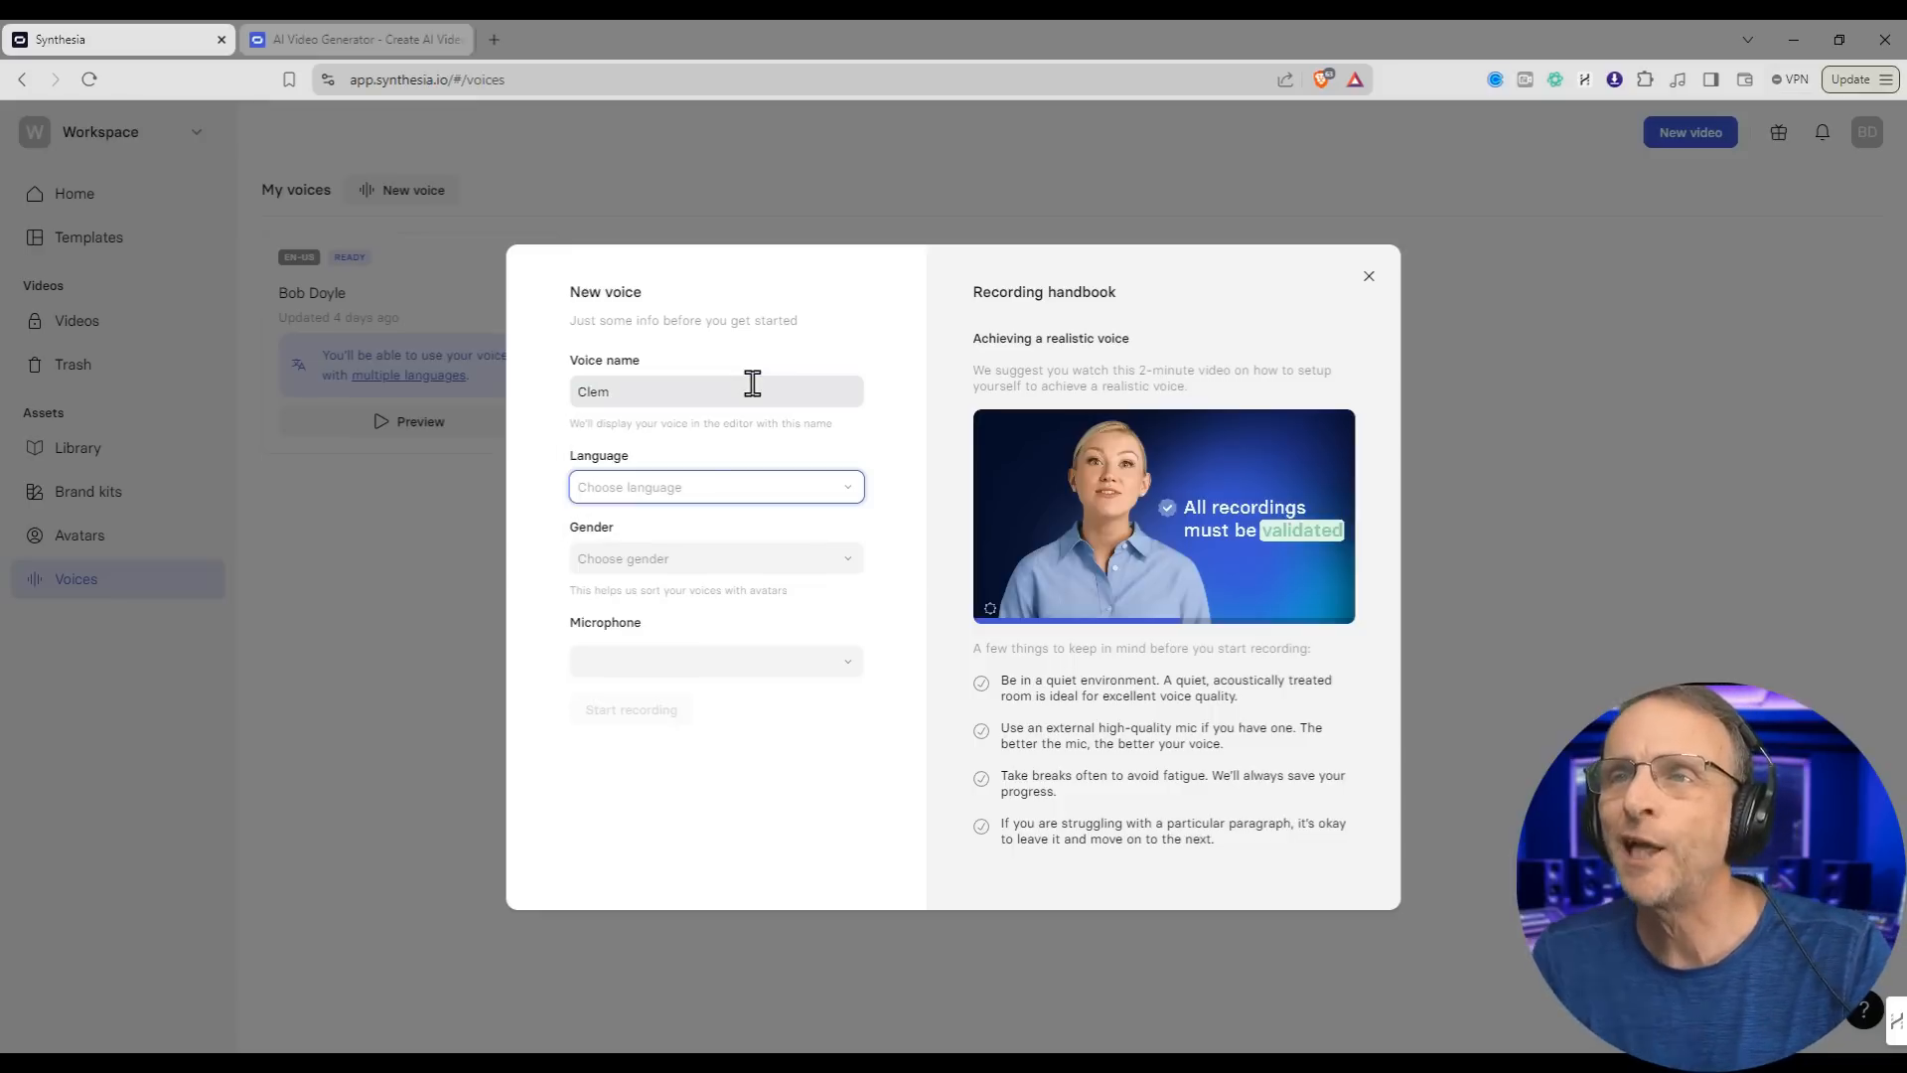
click(713, 496)
click(682, 558)
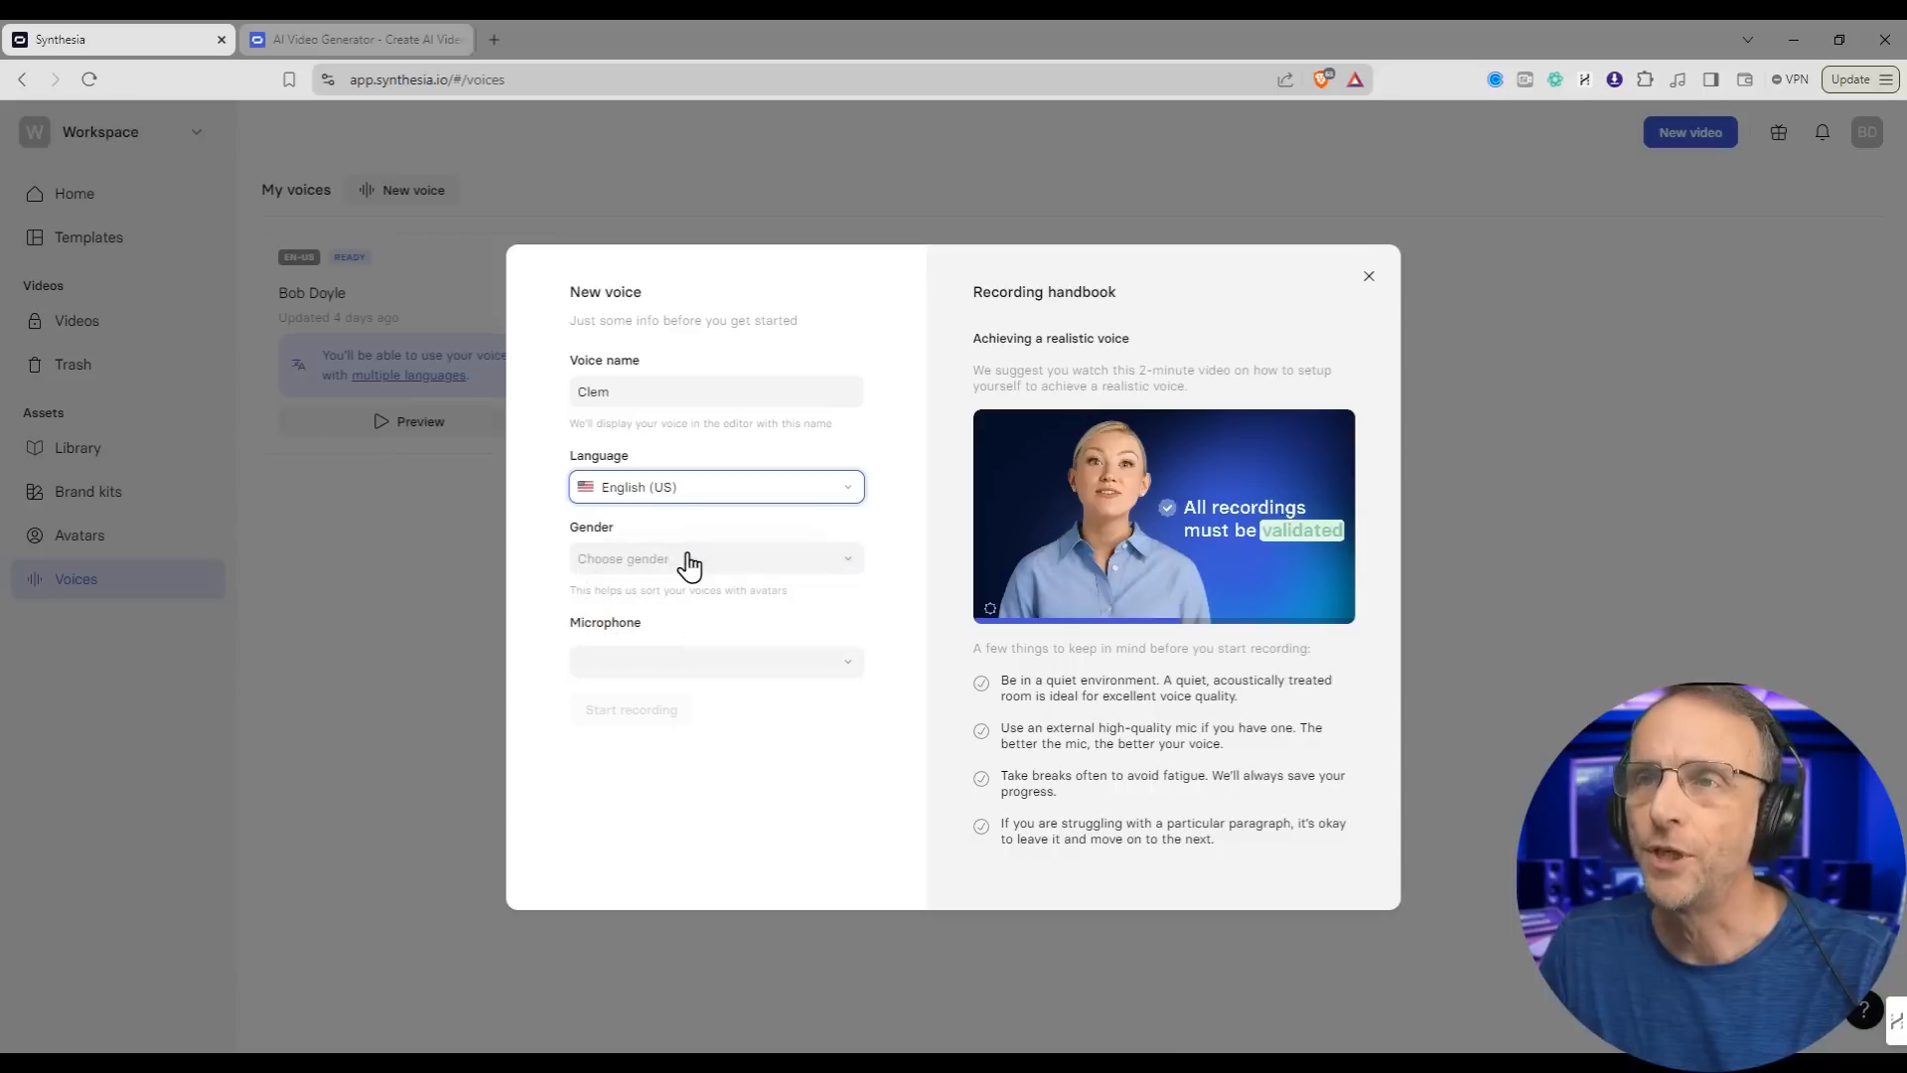
click(692, 557)
click(658, 624)
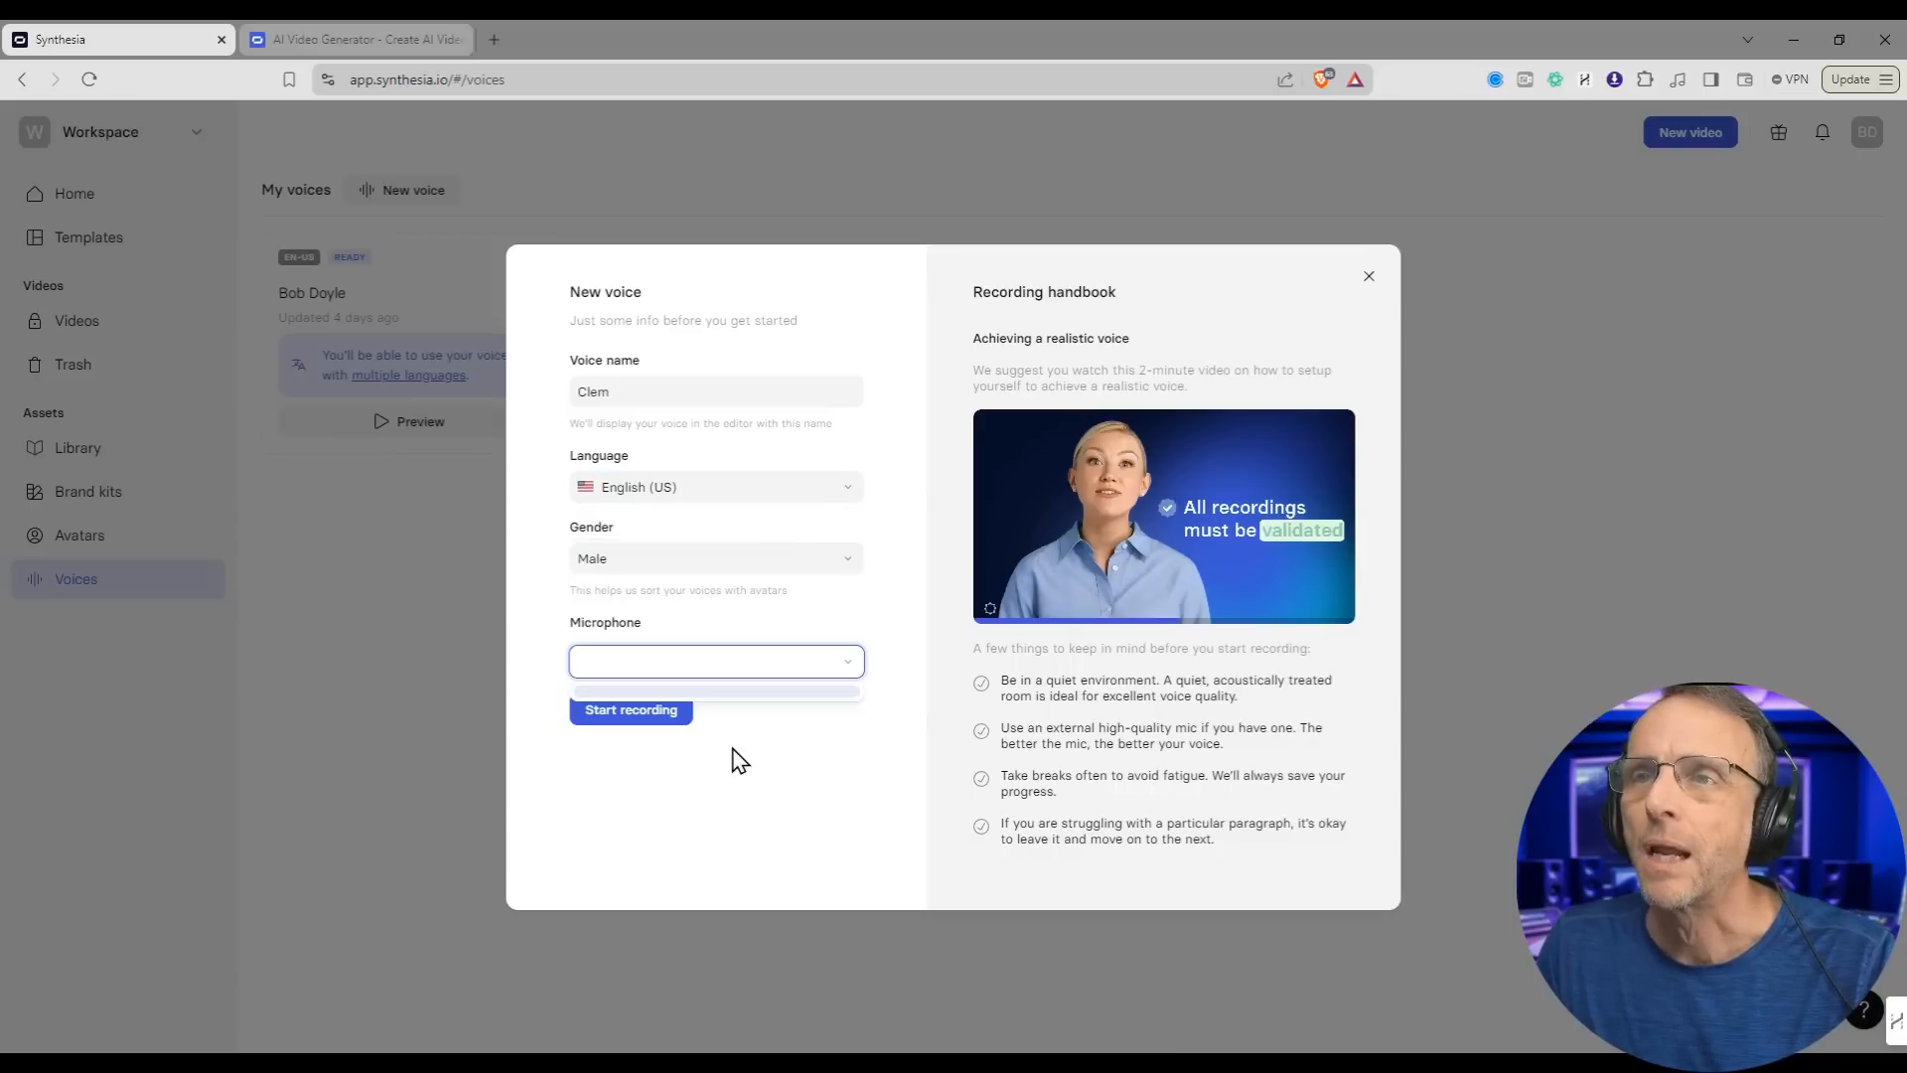
click(790, 671)
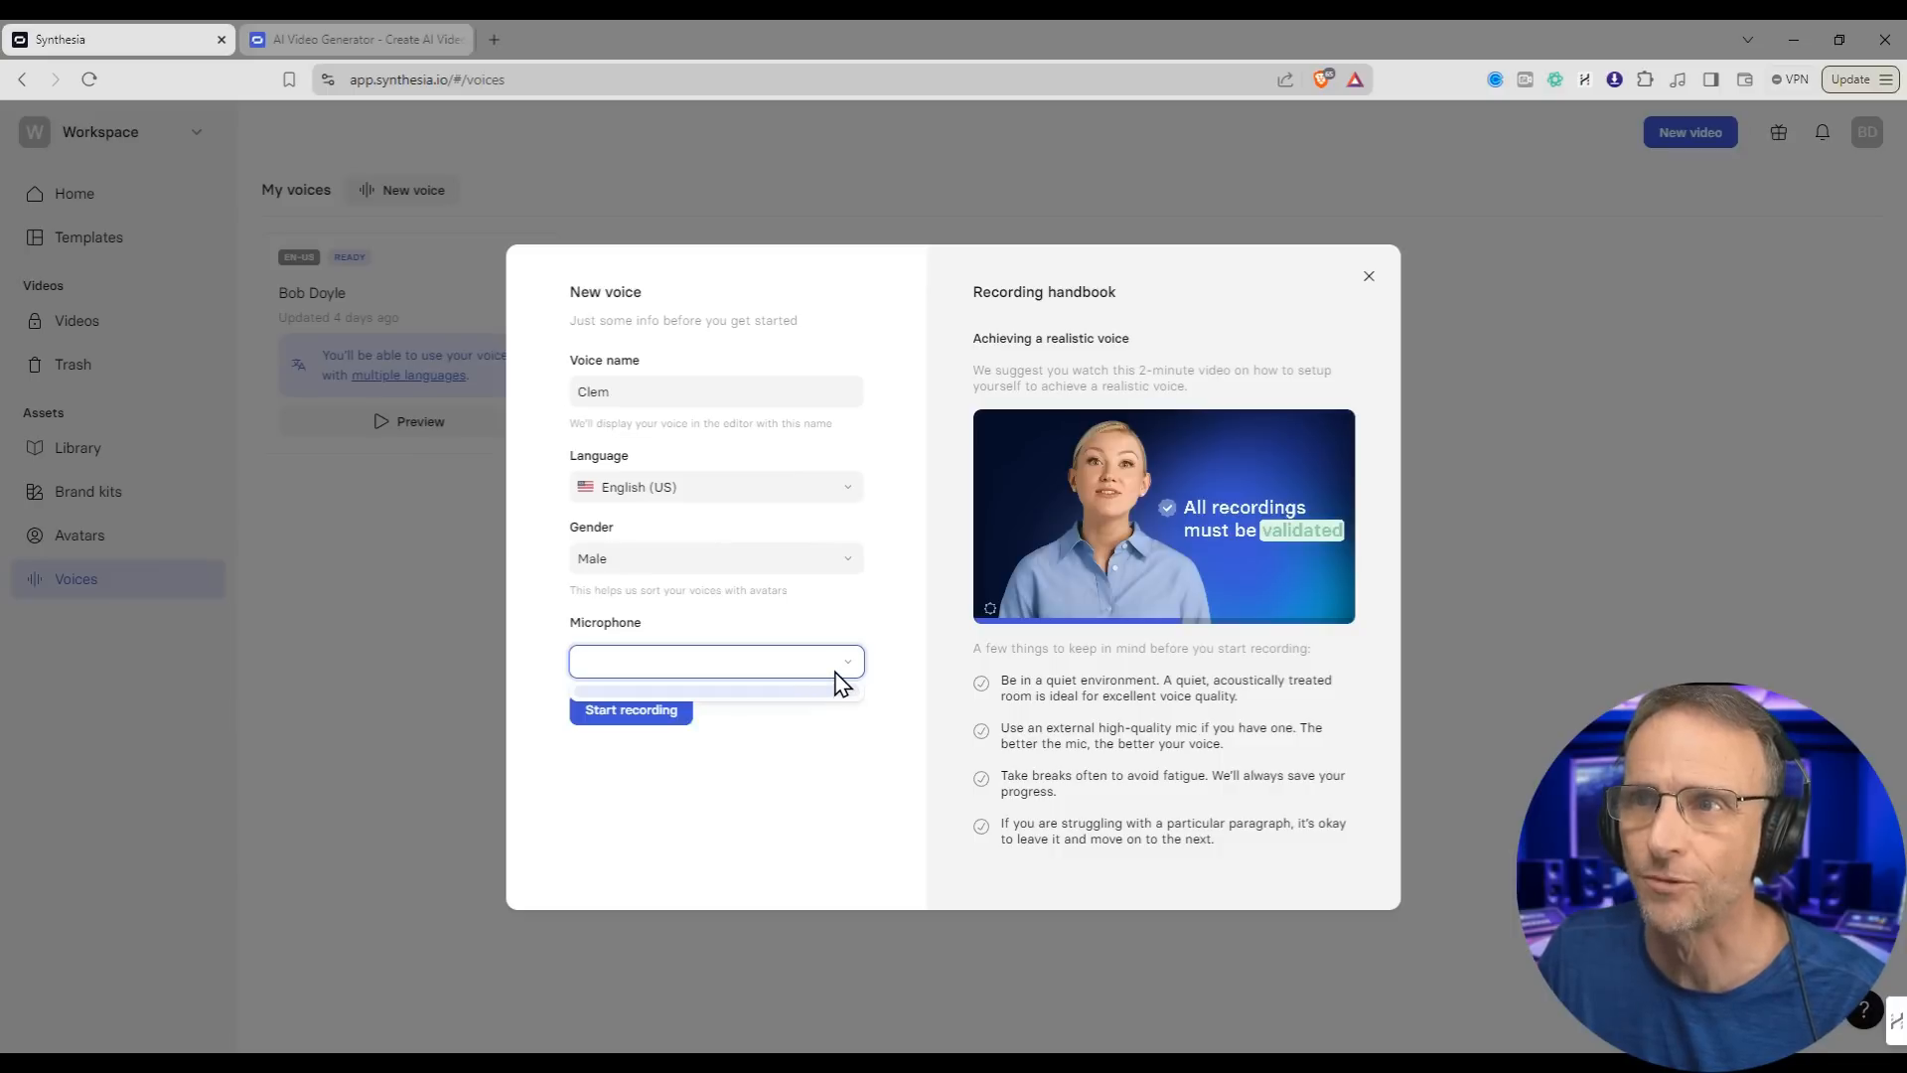
click(638, 717)
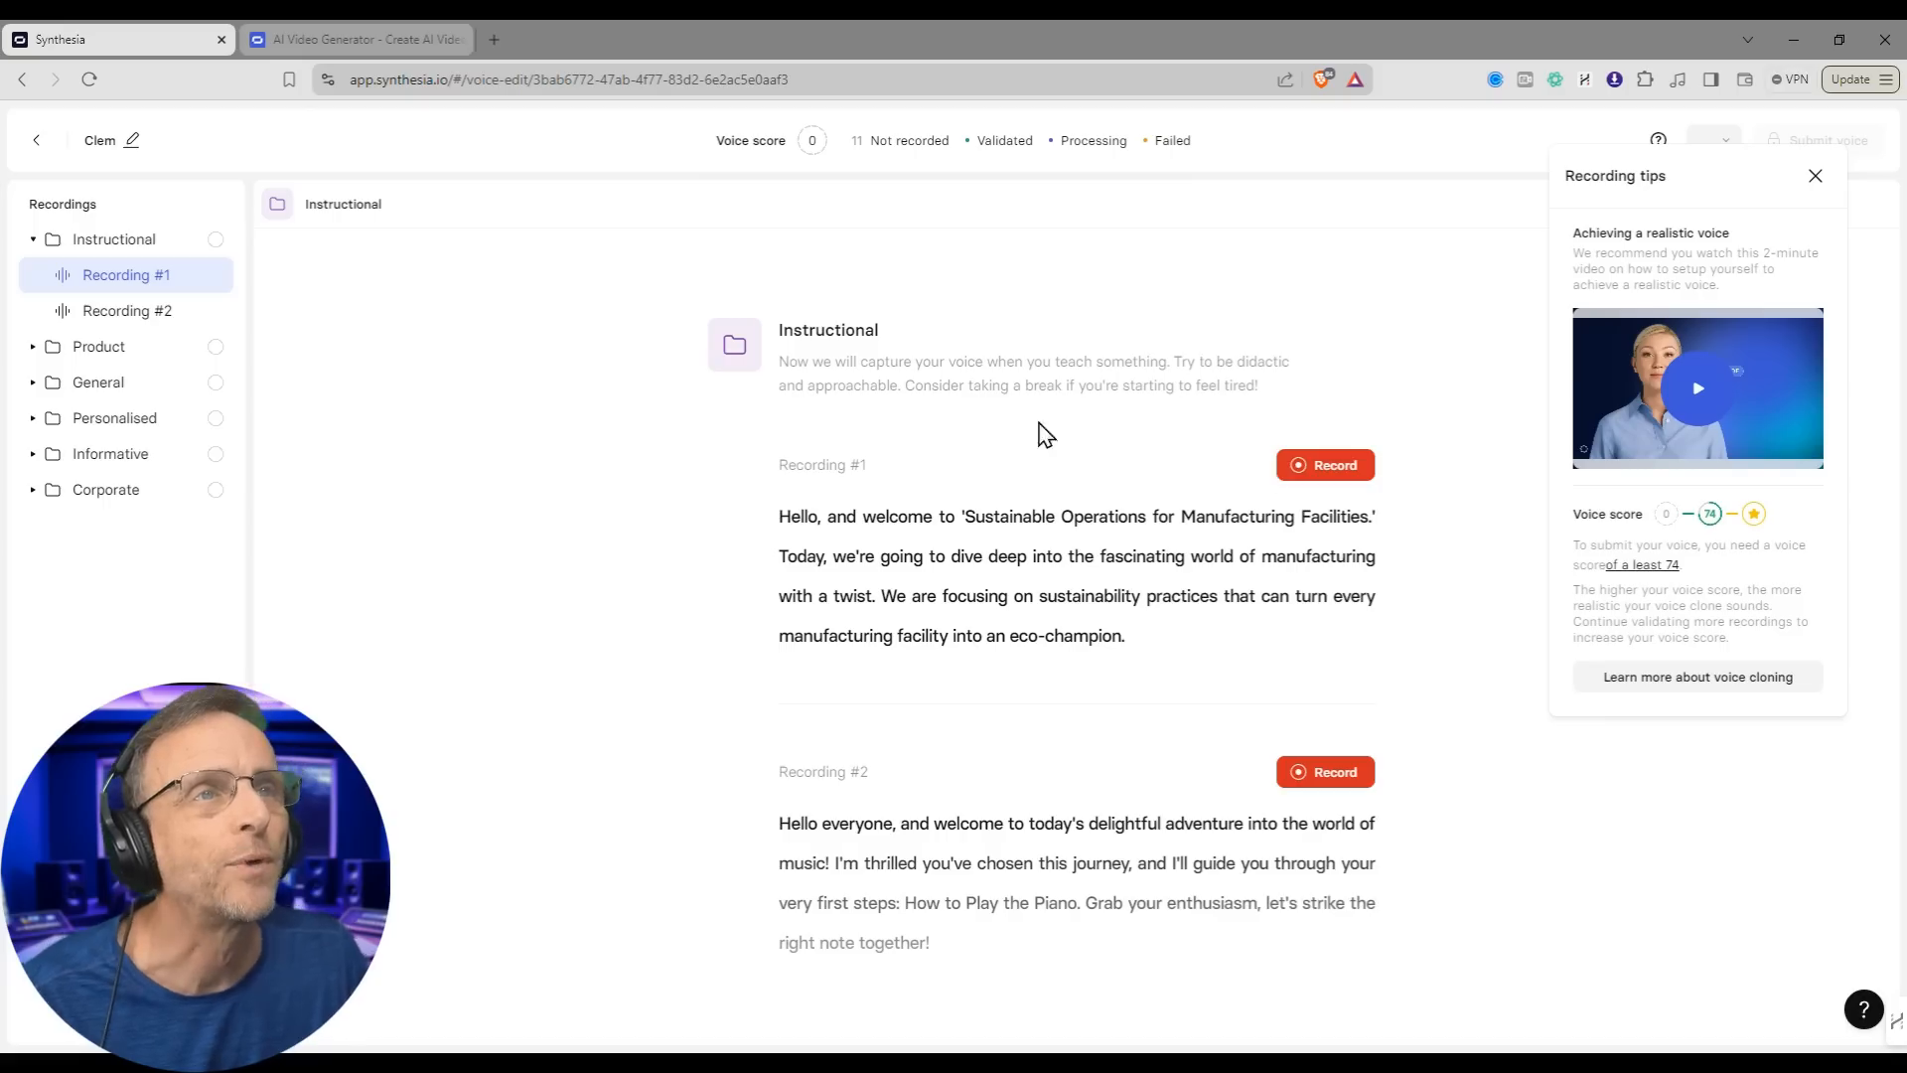
Step: Record the voice script passages and submit them as your own voice with a validated consent recording to generate the voice
click(1332, 467)
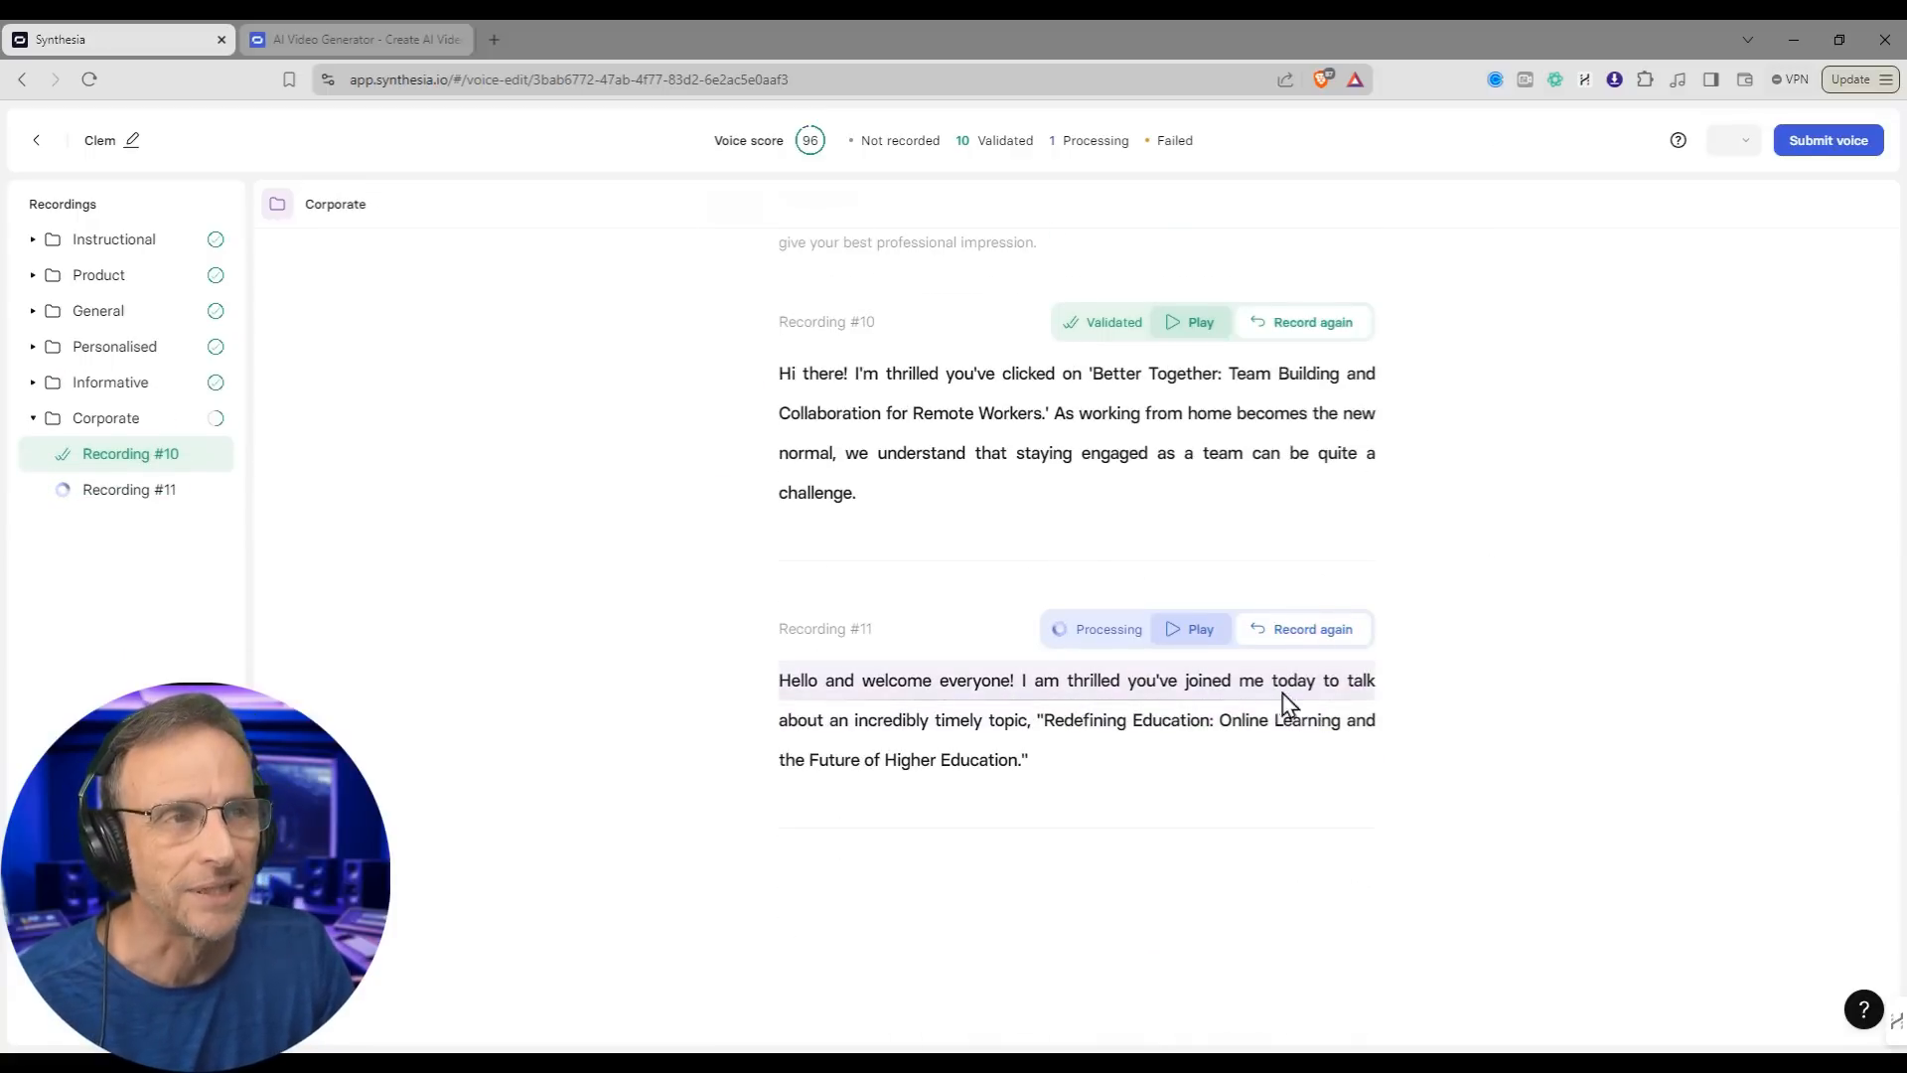
click(1810, 140)
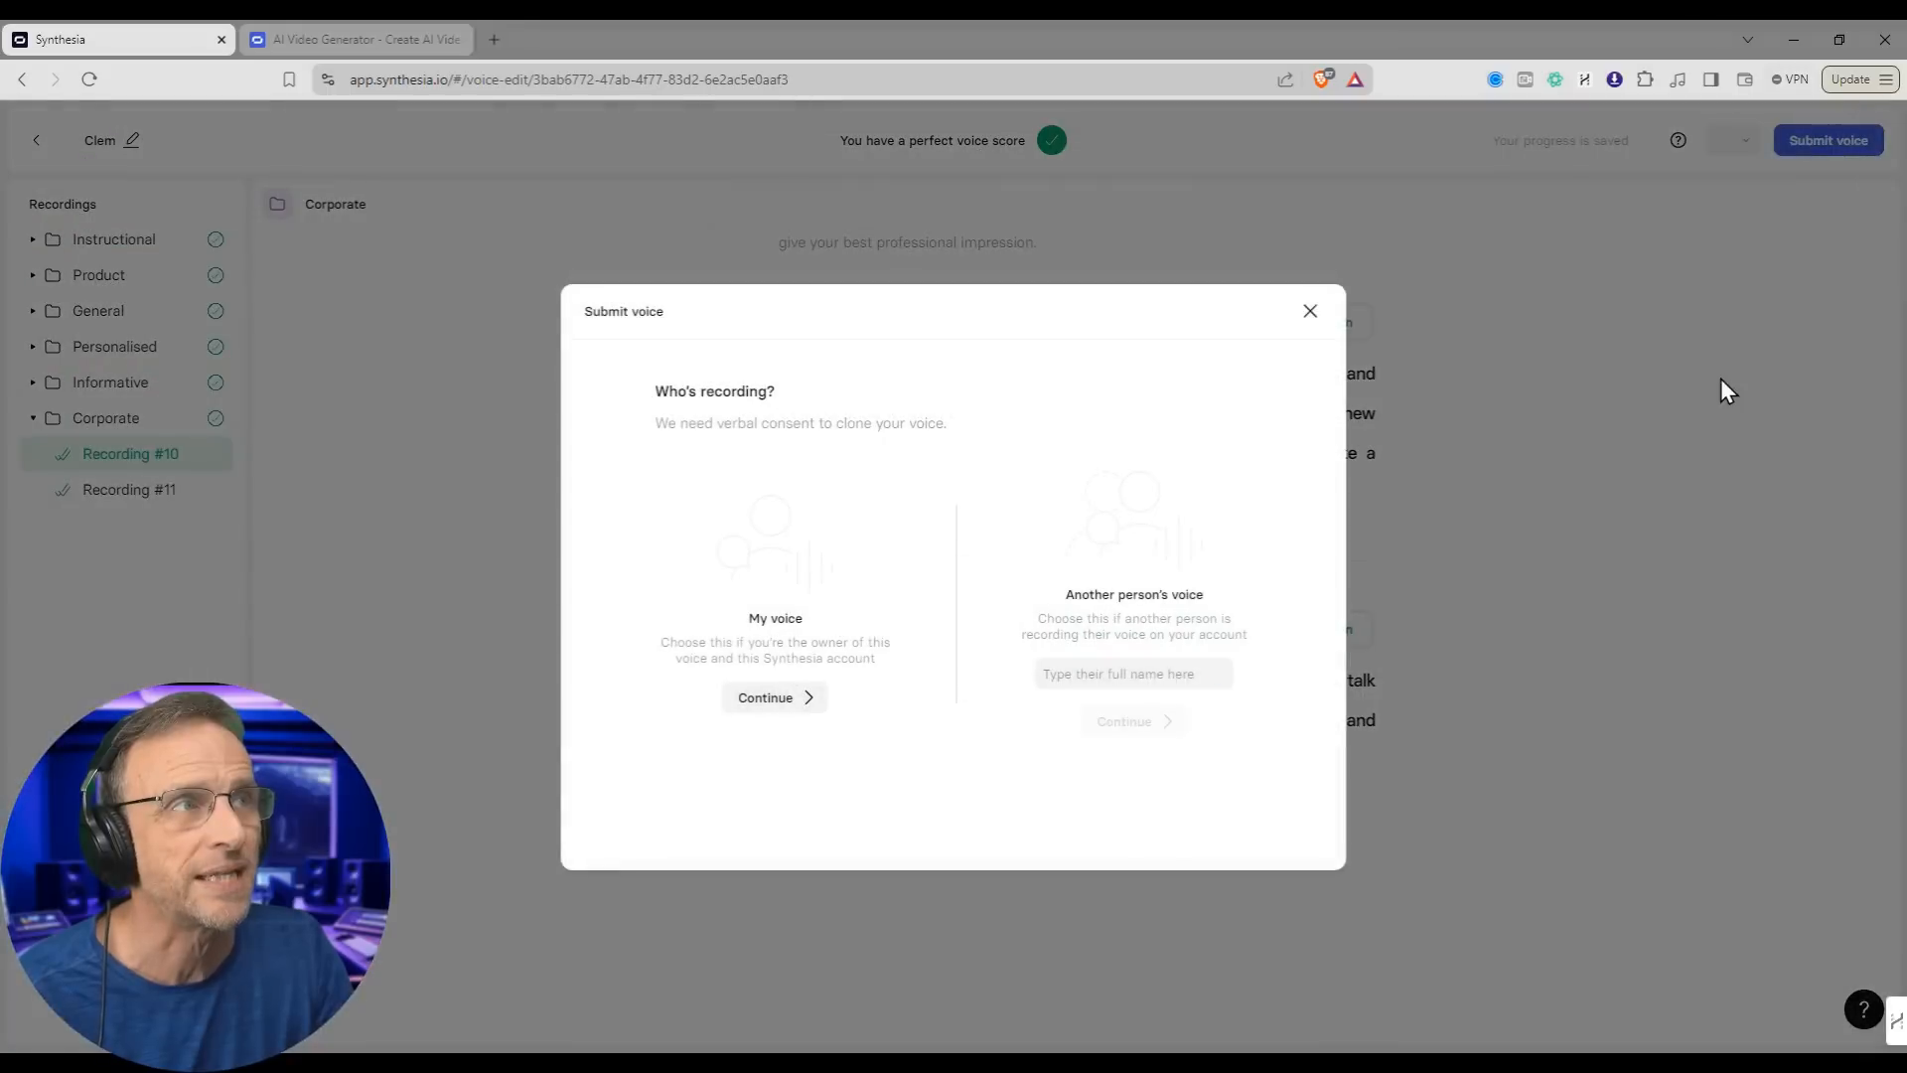
click(783, 698)
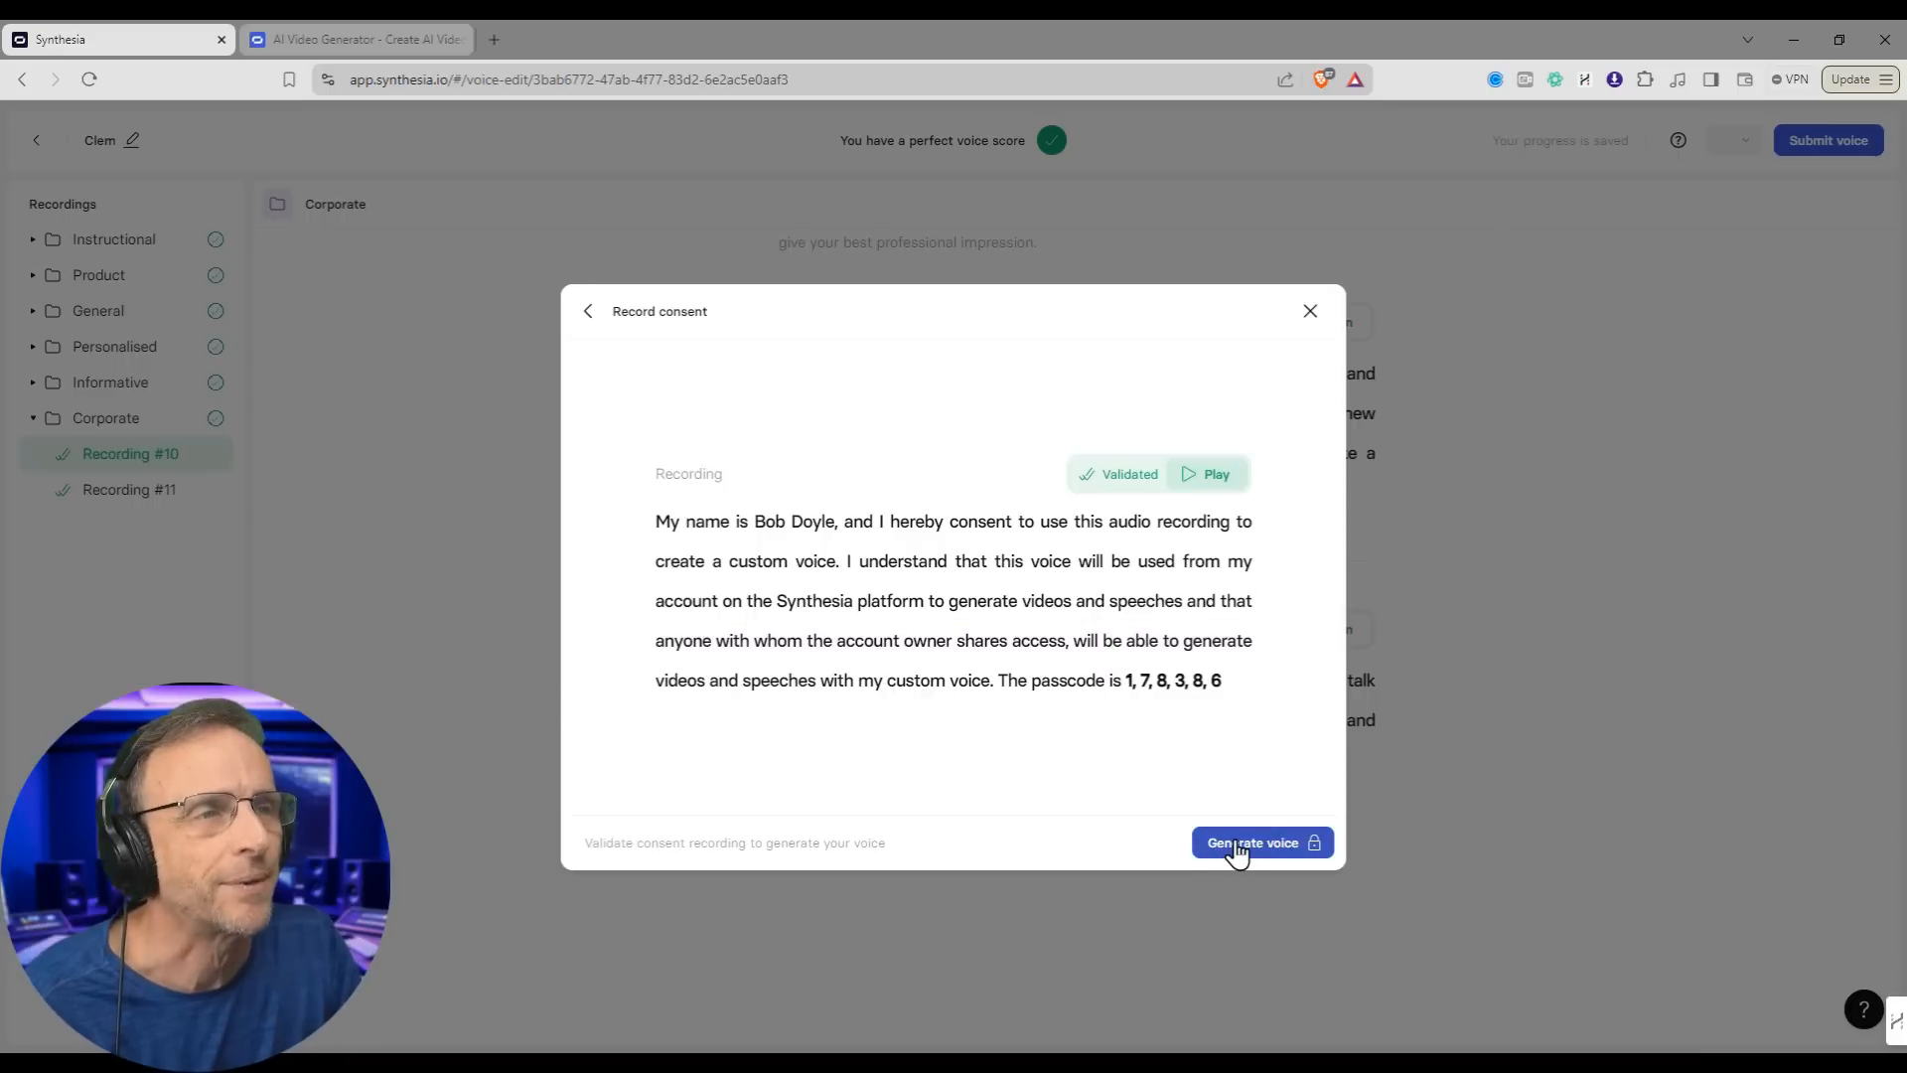
click(1239, 843)
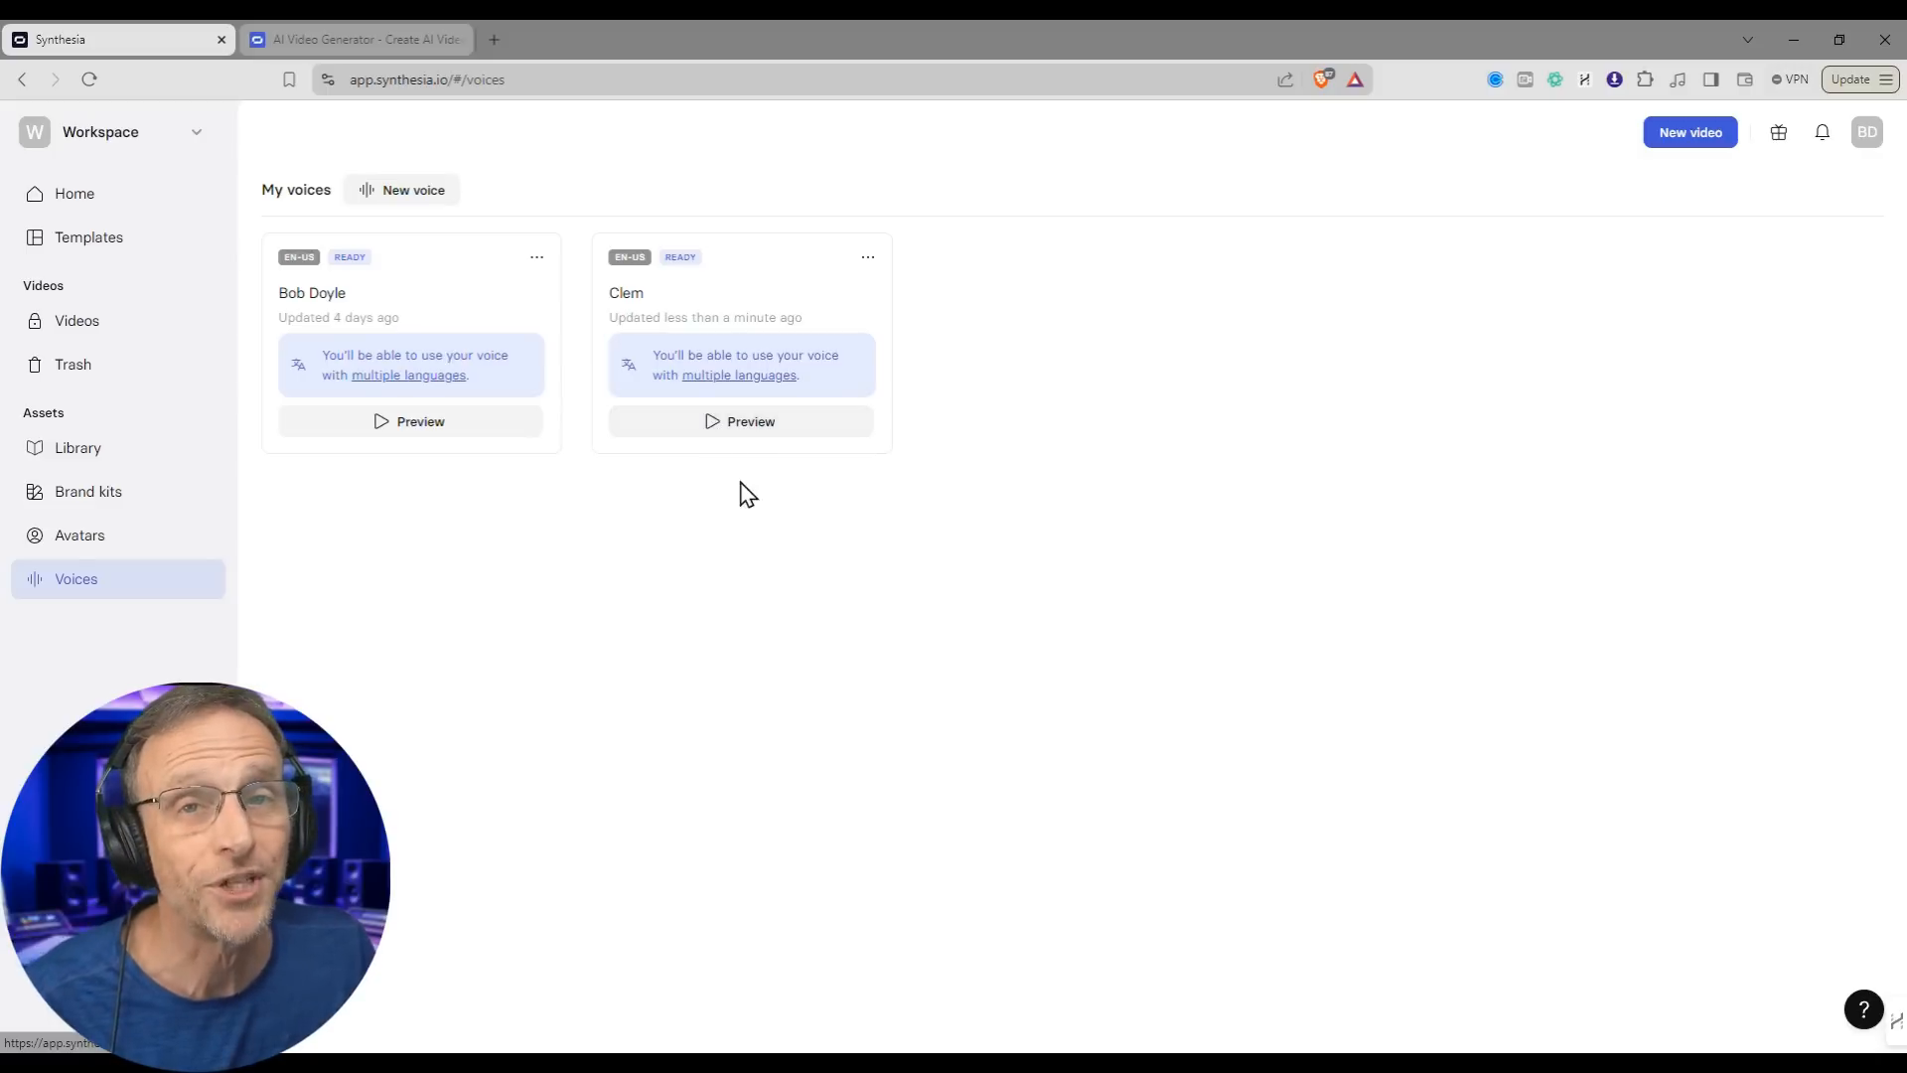
Step: Listen to the preview of the newly generated custom voice
click(714, 425)
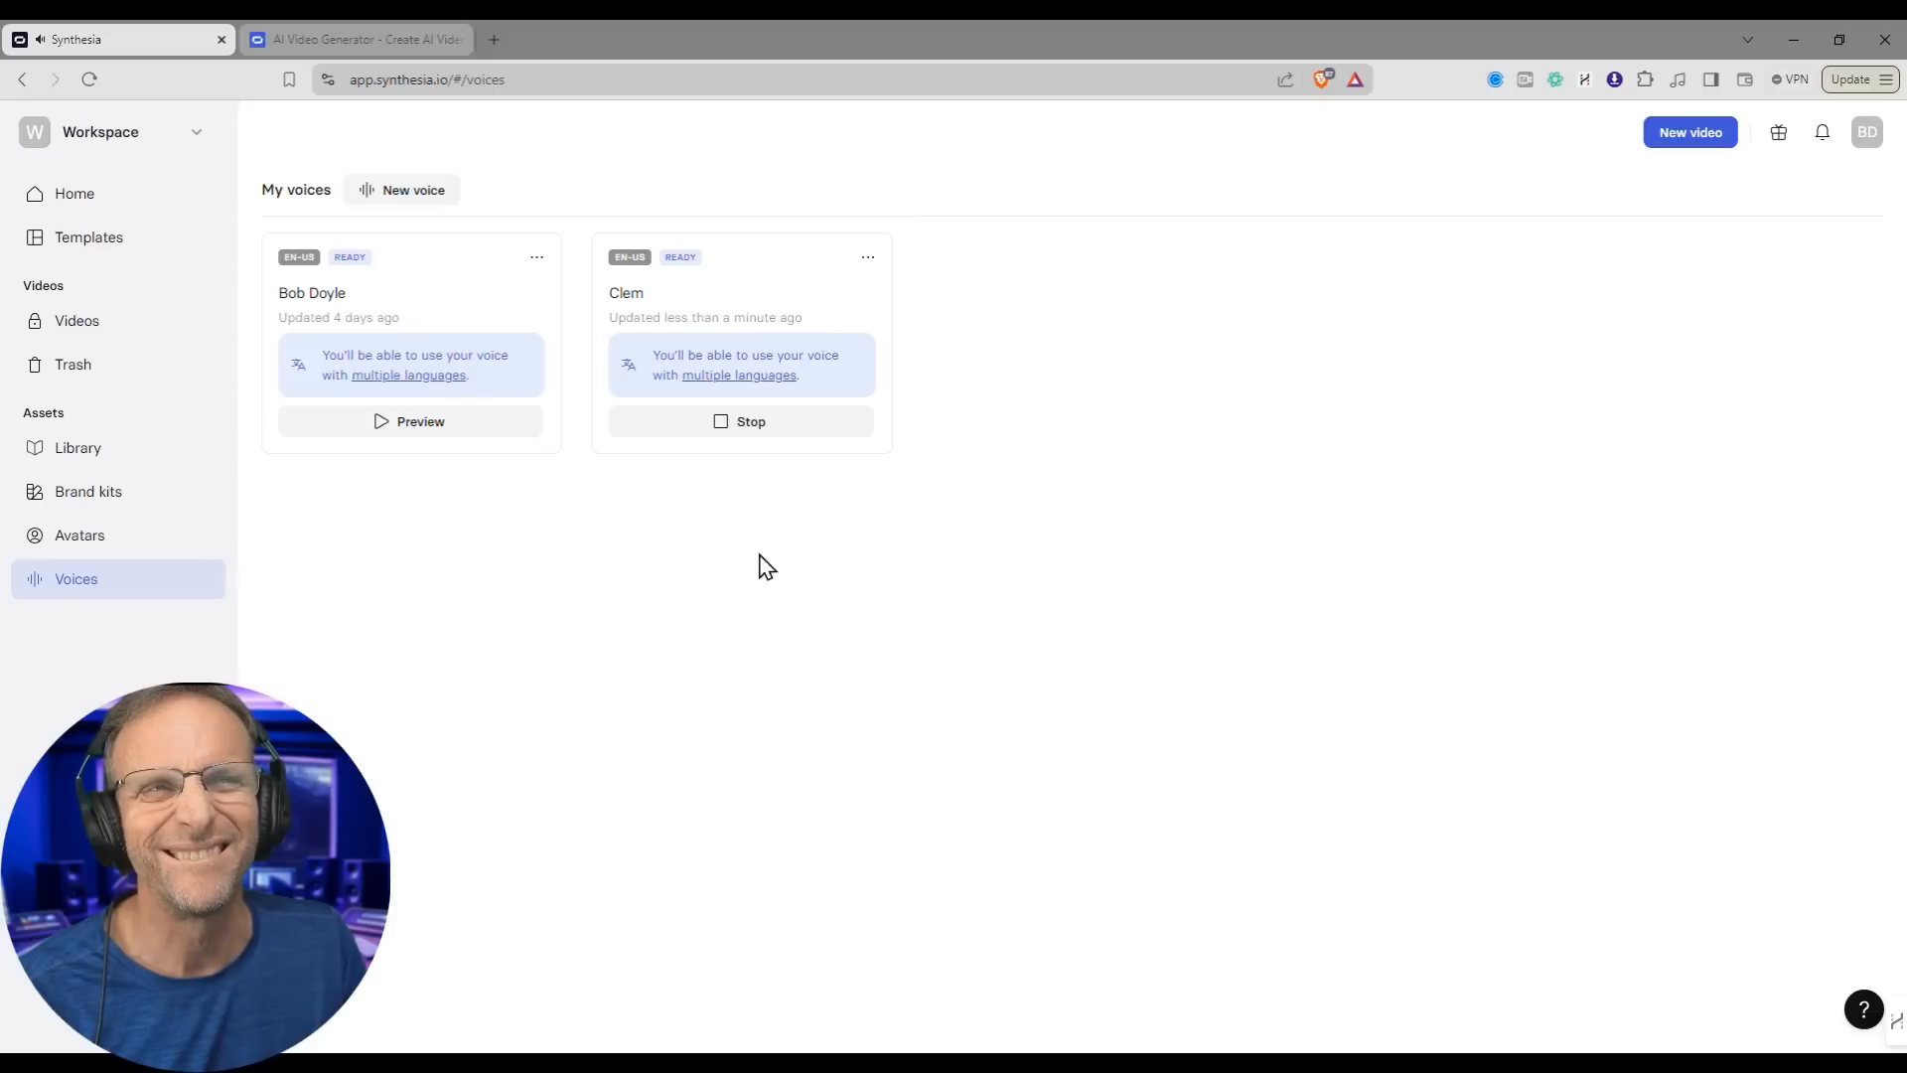
click(722, 435)
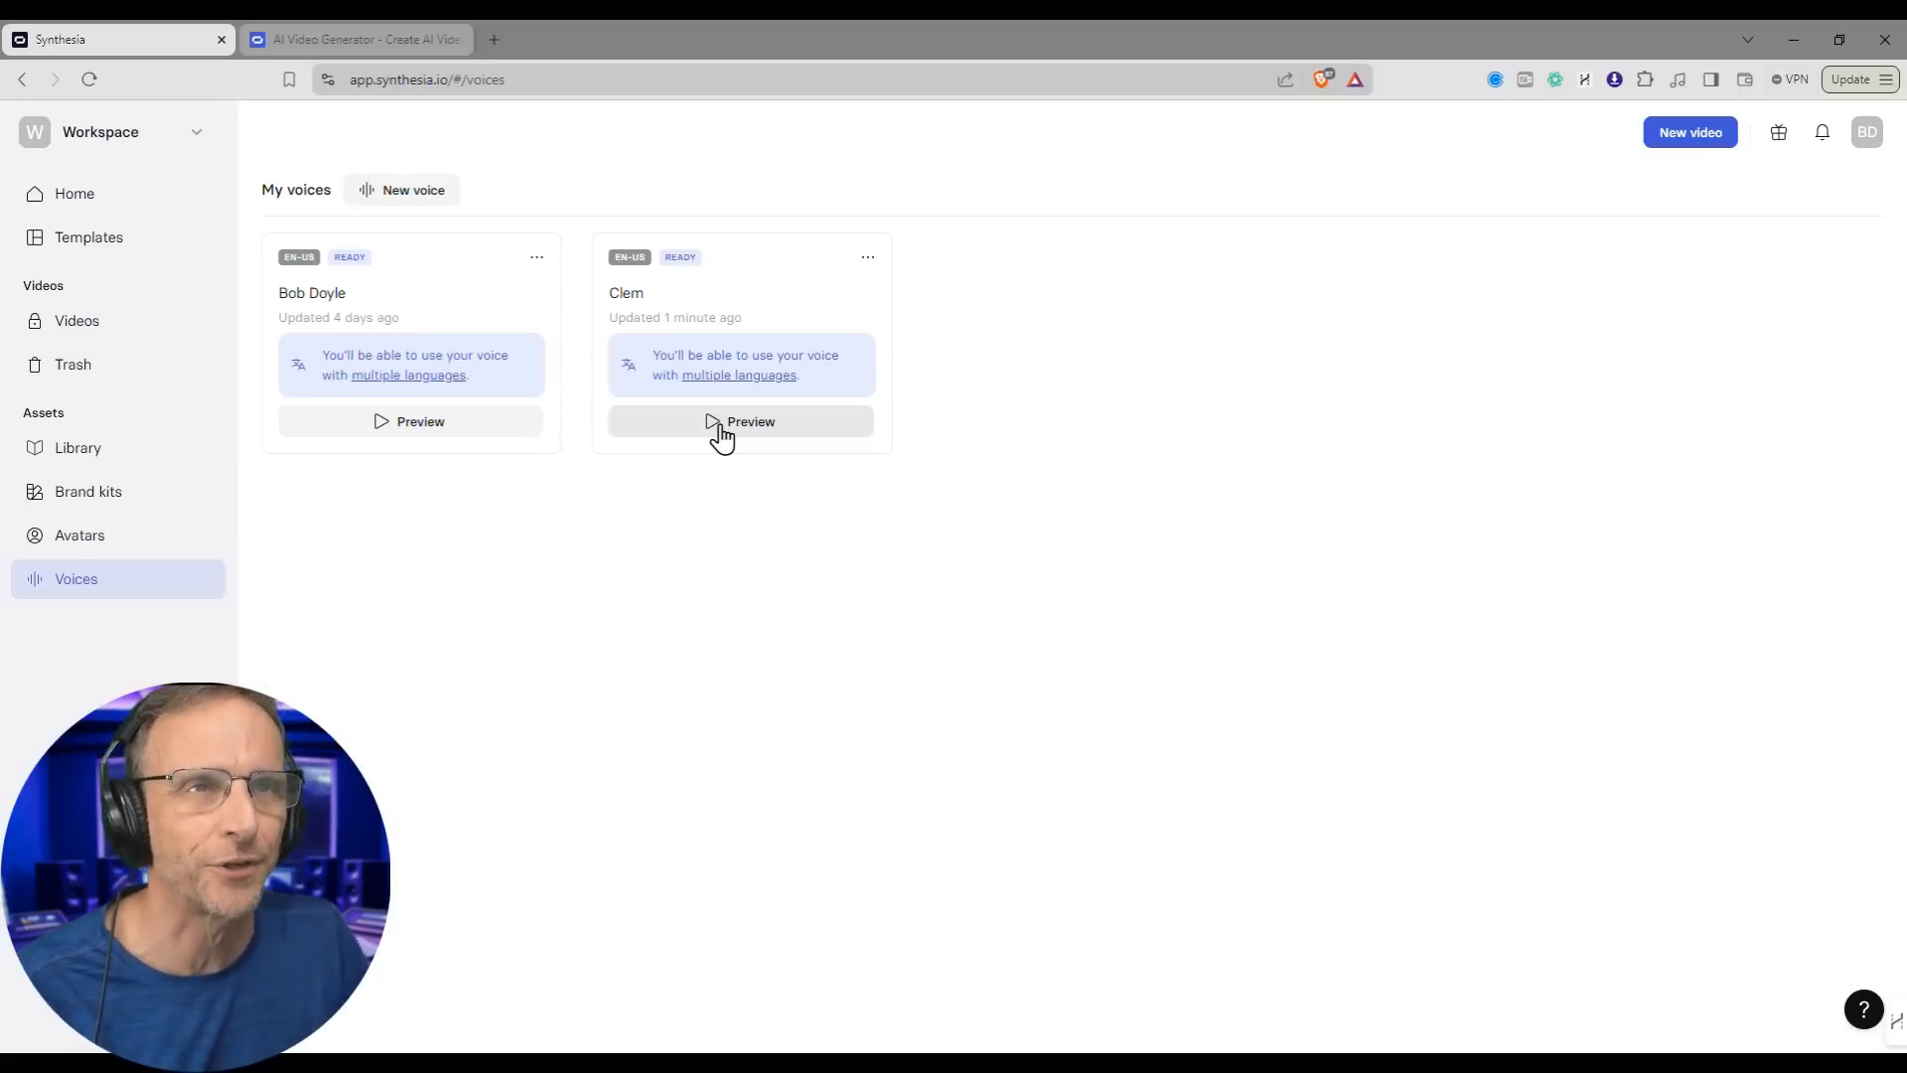
Step: Create a new untitled video and look through the default template's scene layouts without replacing the scene
click(77, 320)
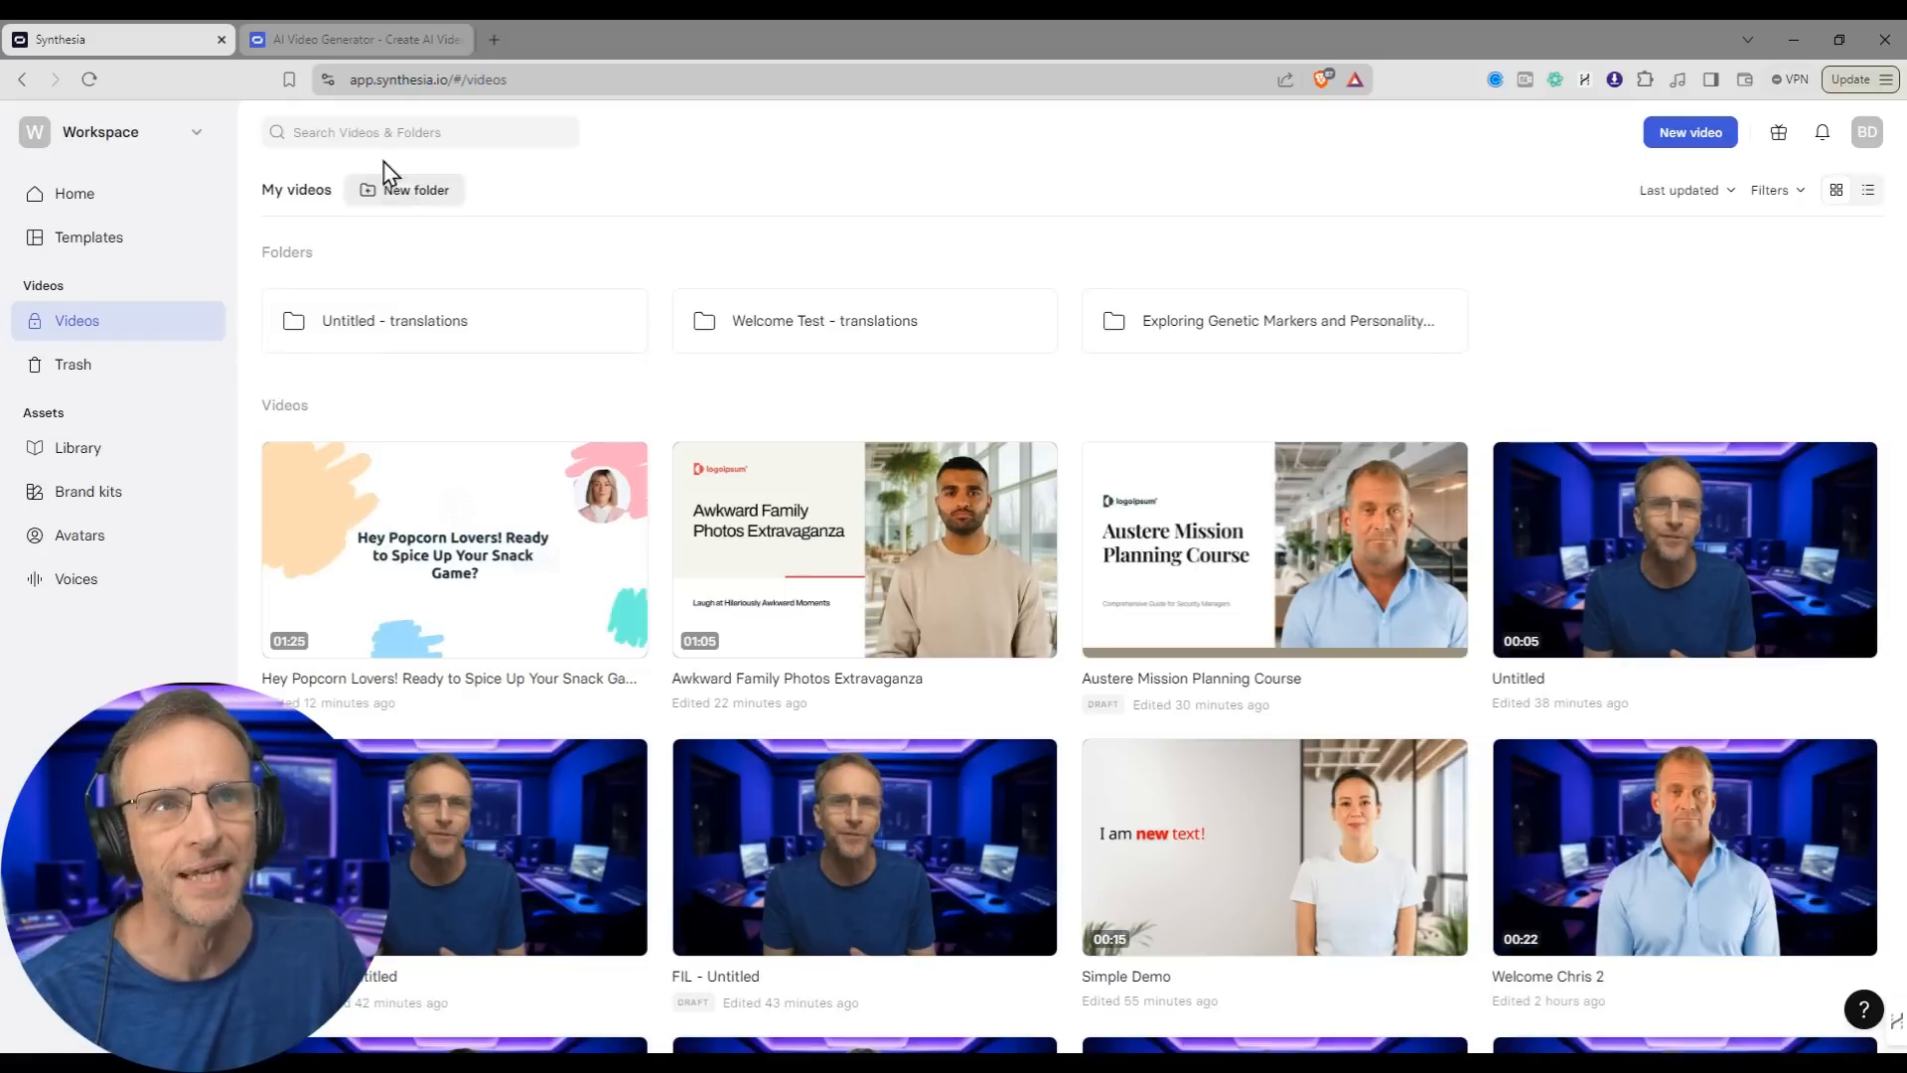
click(1691, 132)
click(460, 932)
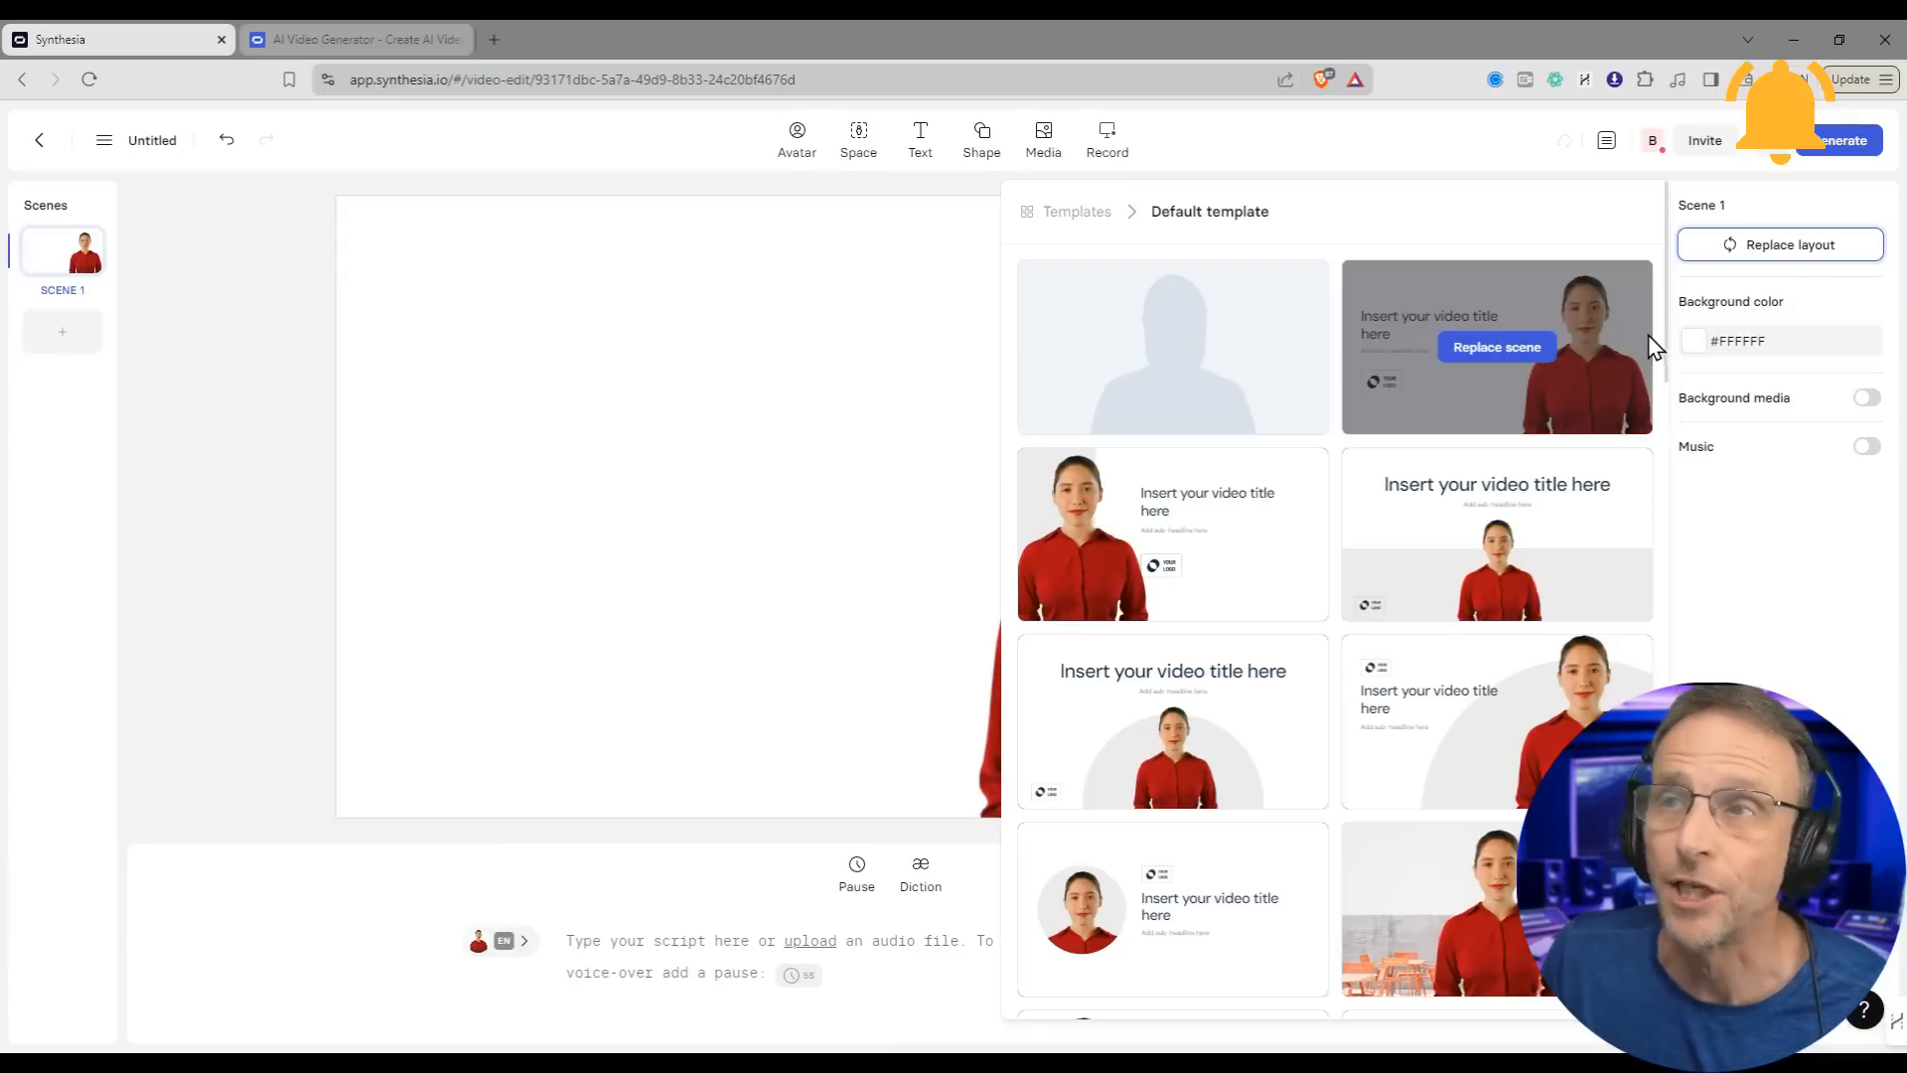
scroll(1509, 464, down, 10)
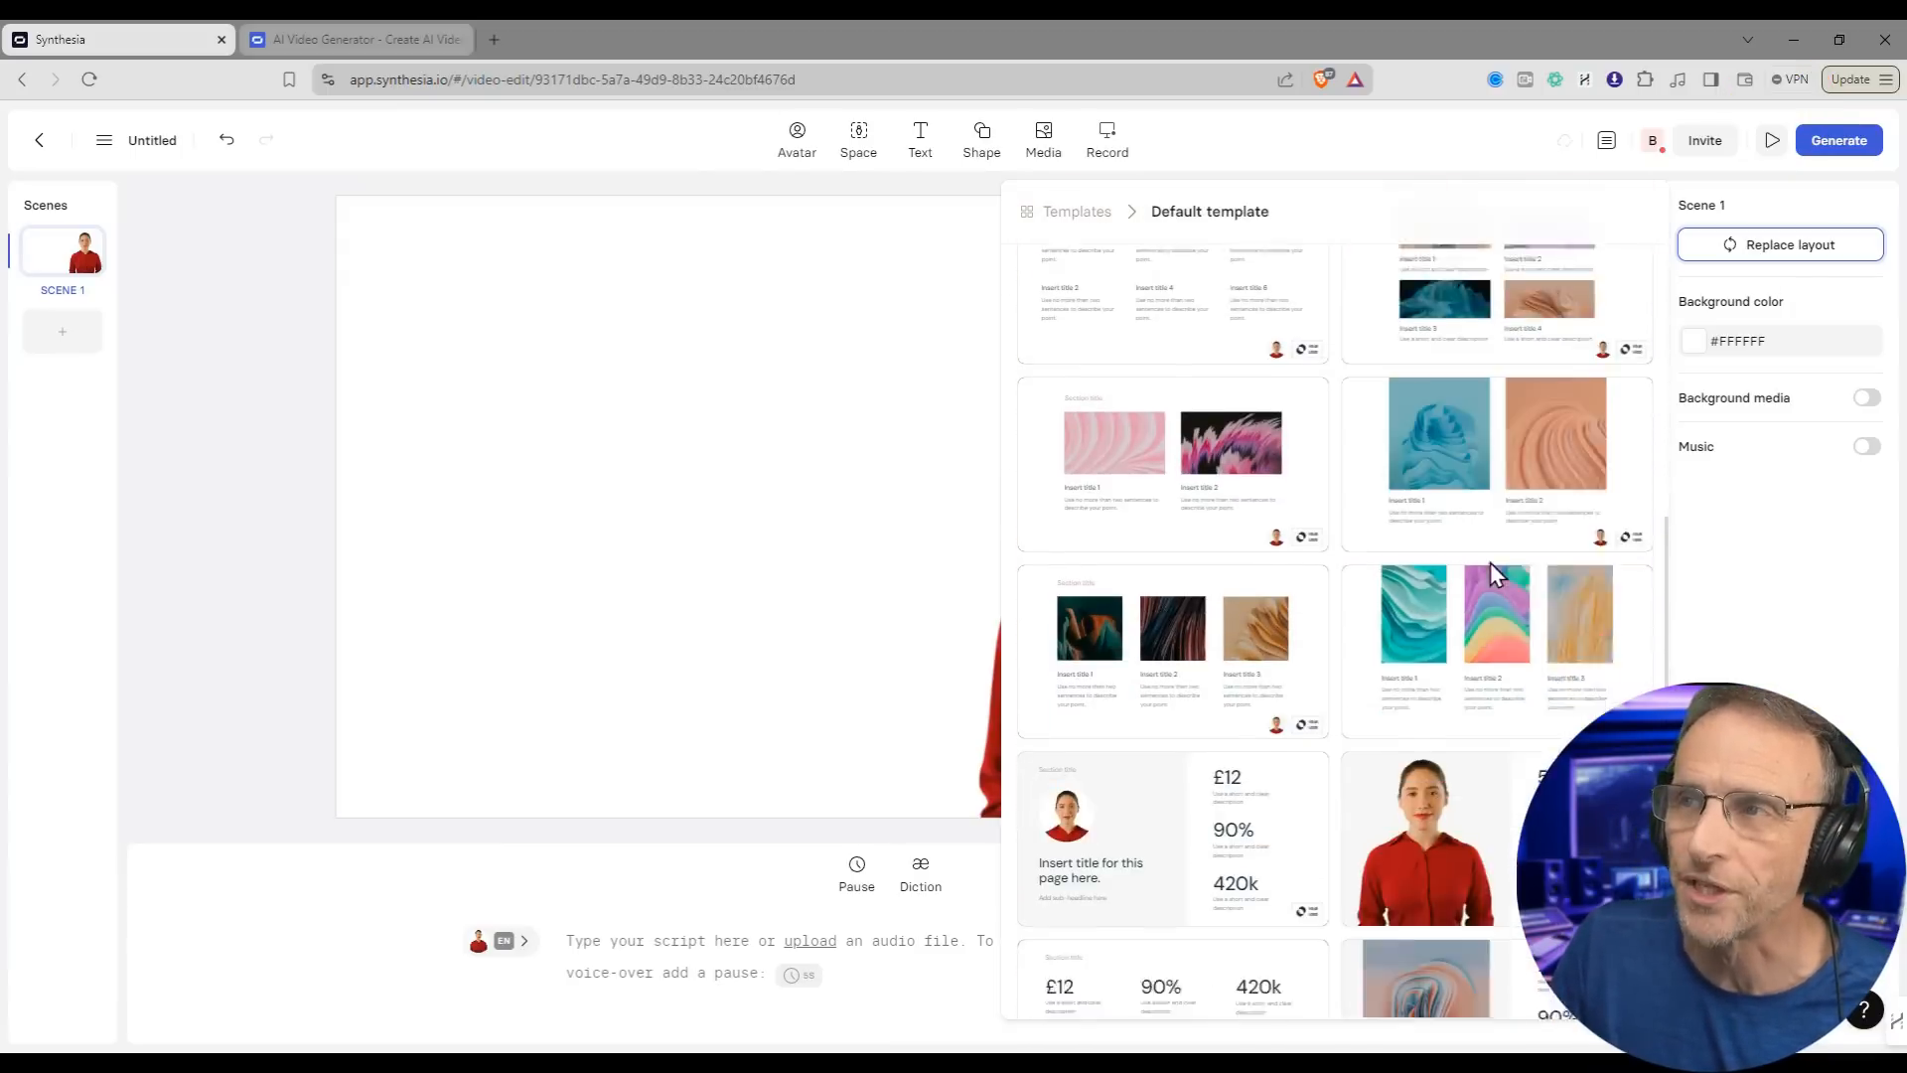
scroll(1490, 574, up, 10)
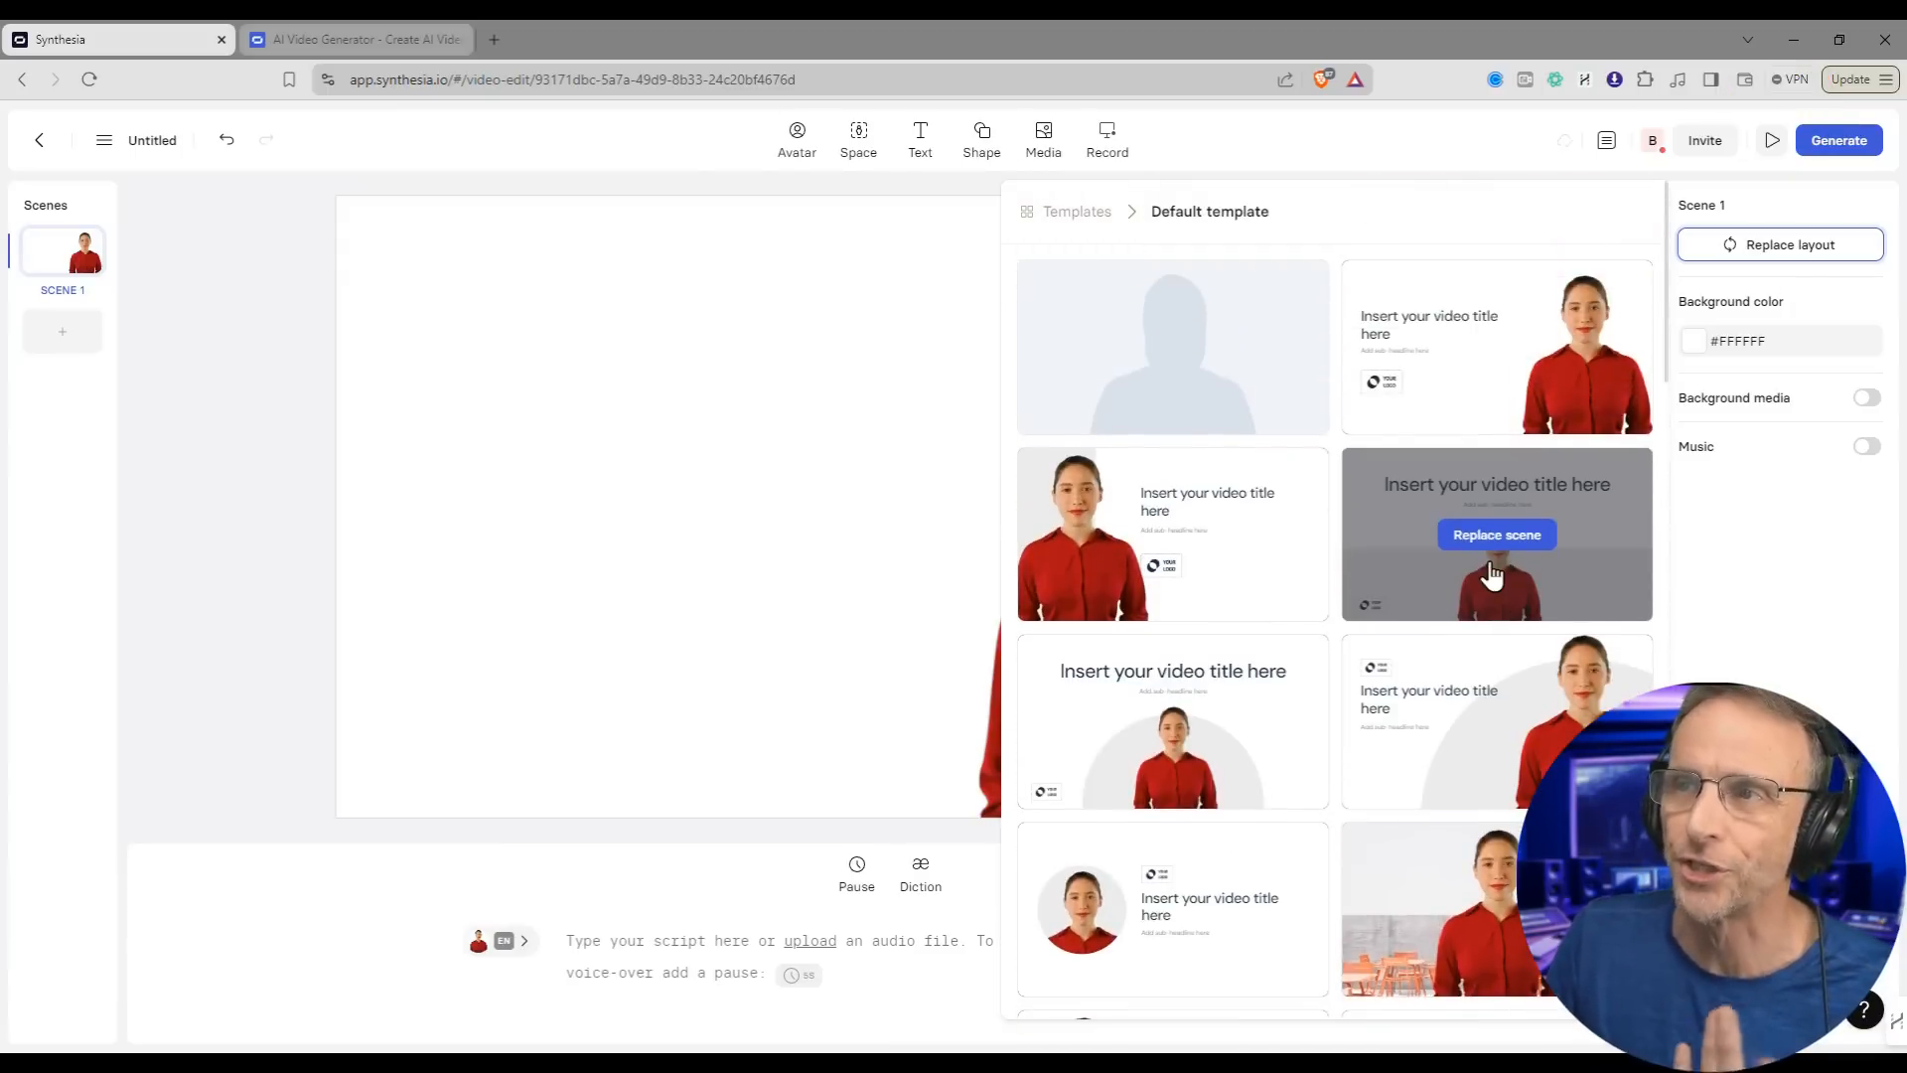
click(1860, 243)
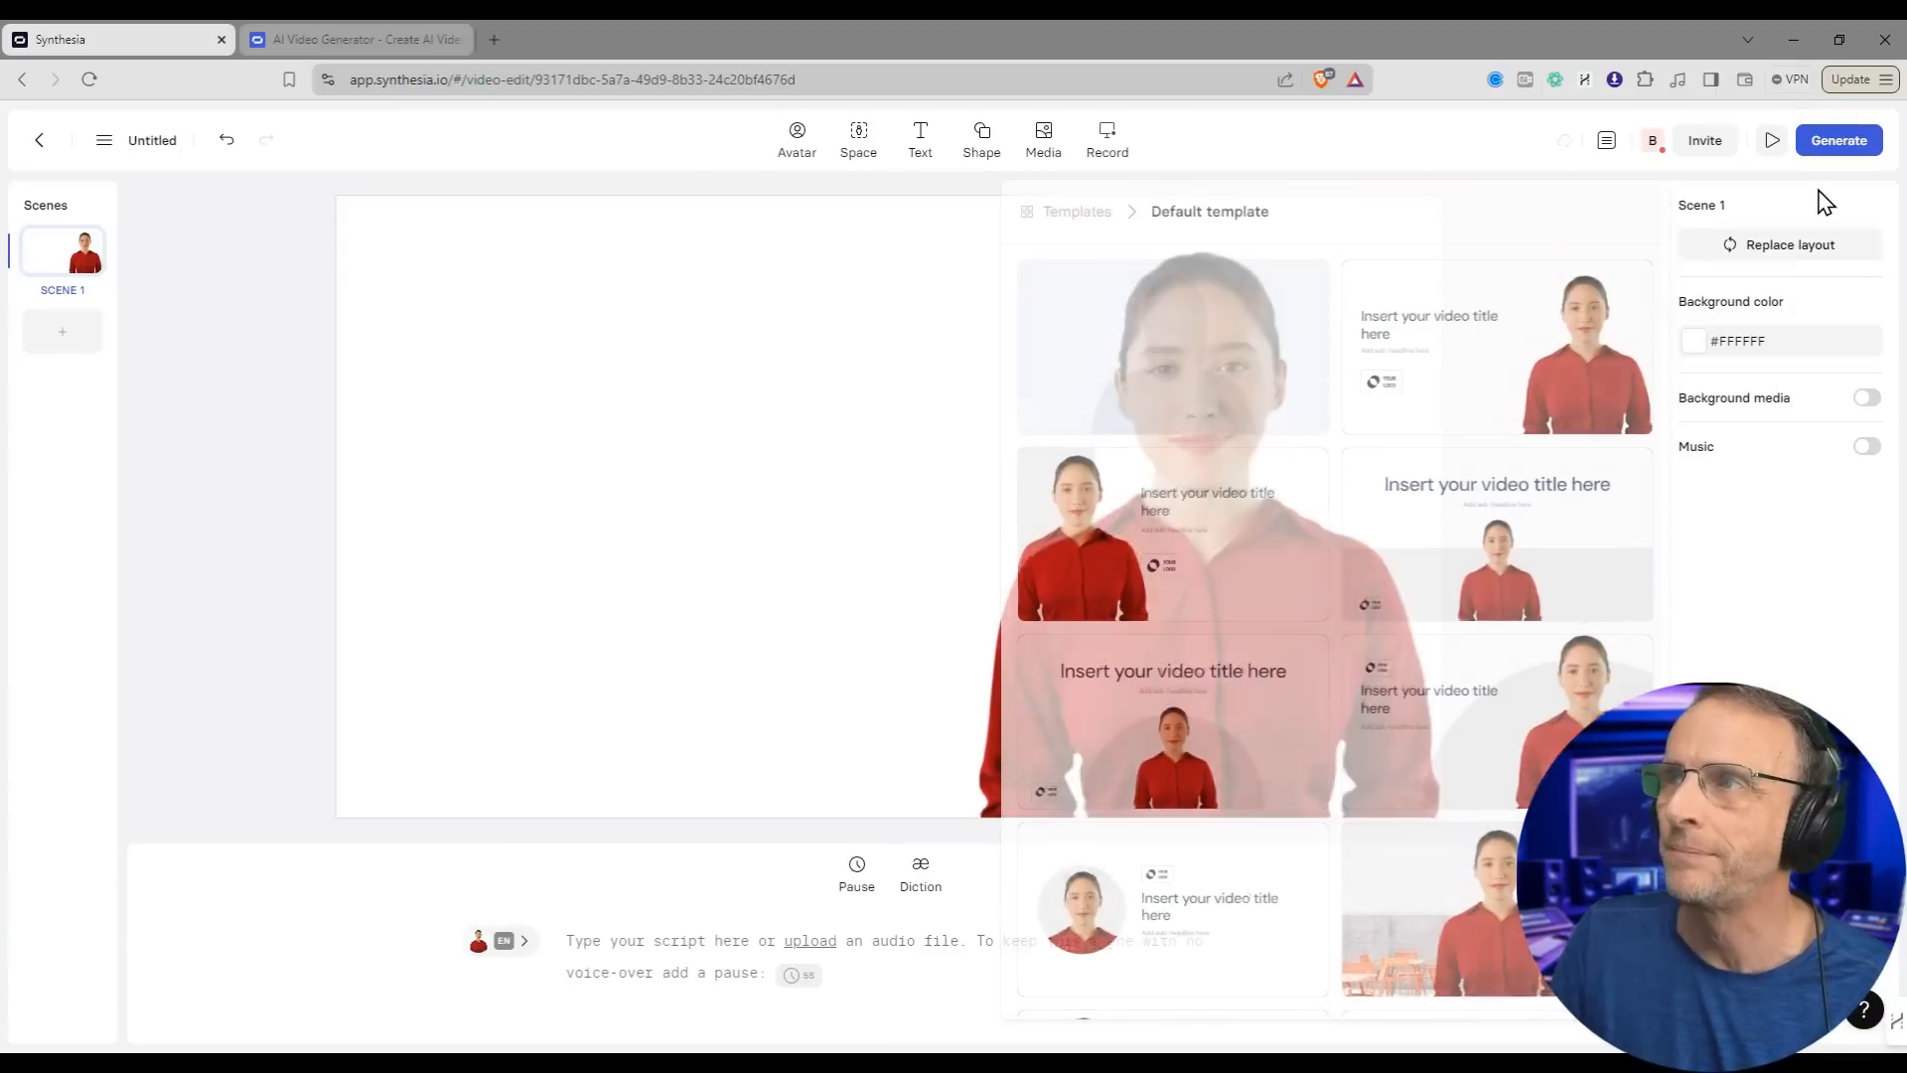
Step: Replace the avatar in the red shirt with the grey-haired male stock avatar wearing an orange safety vest
click(1143, 518)
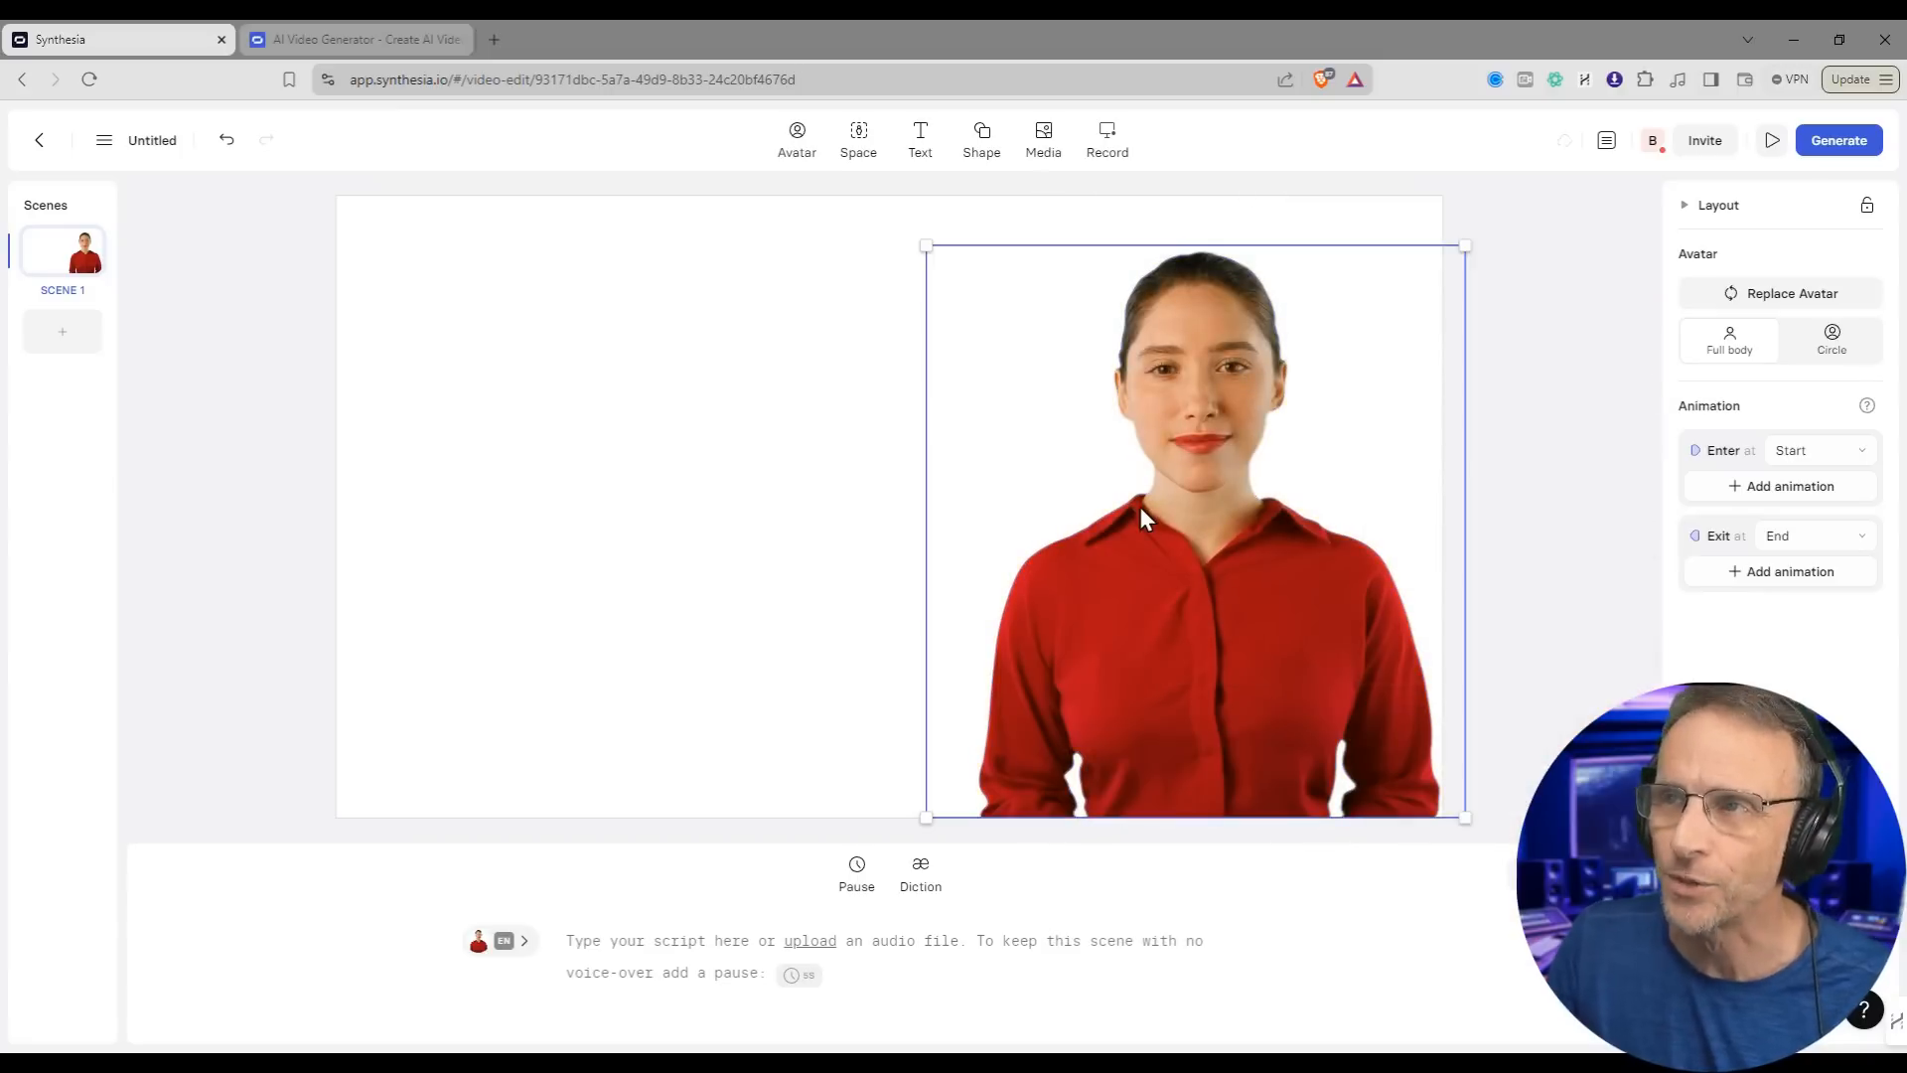
click(1779, 292)
scroll(1500, 477, down, 5)
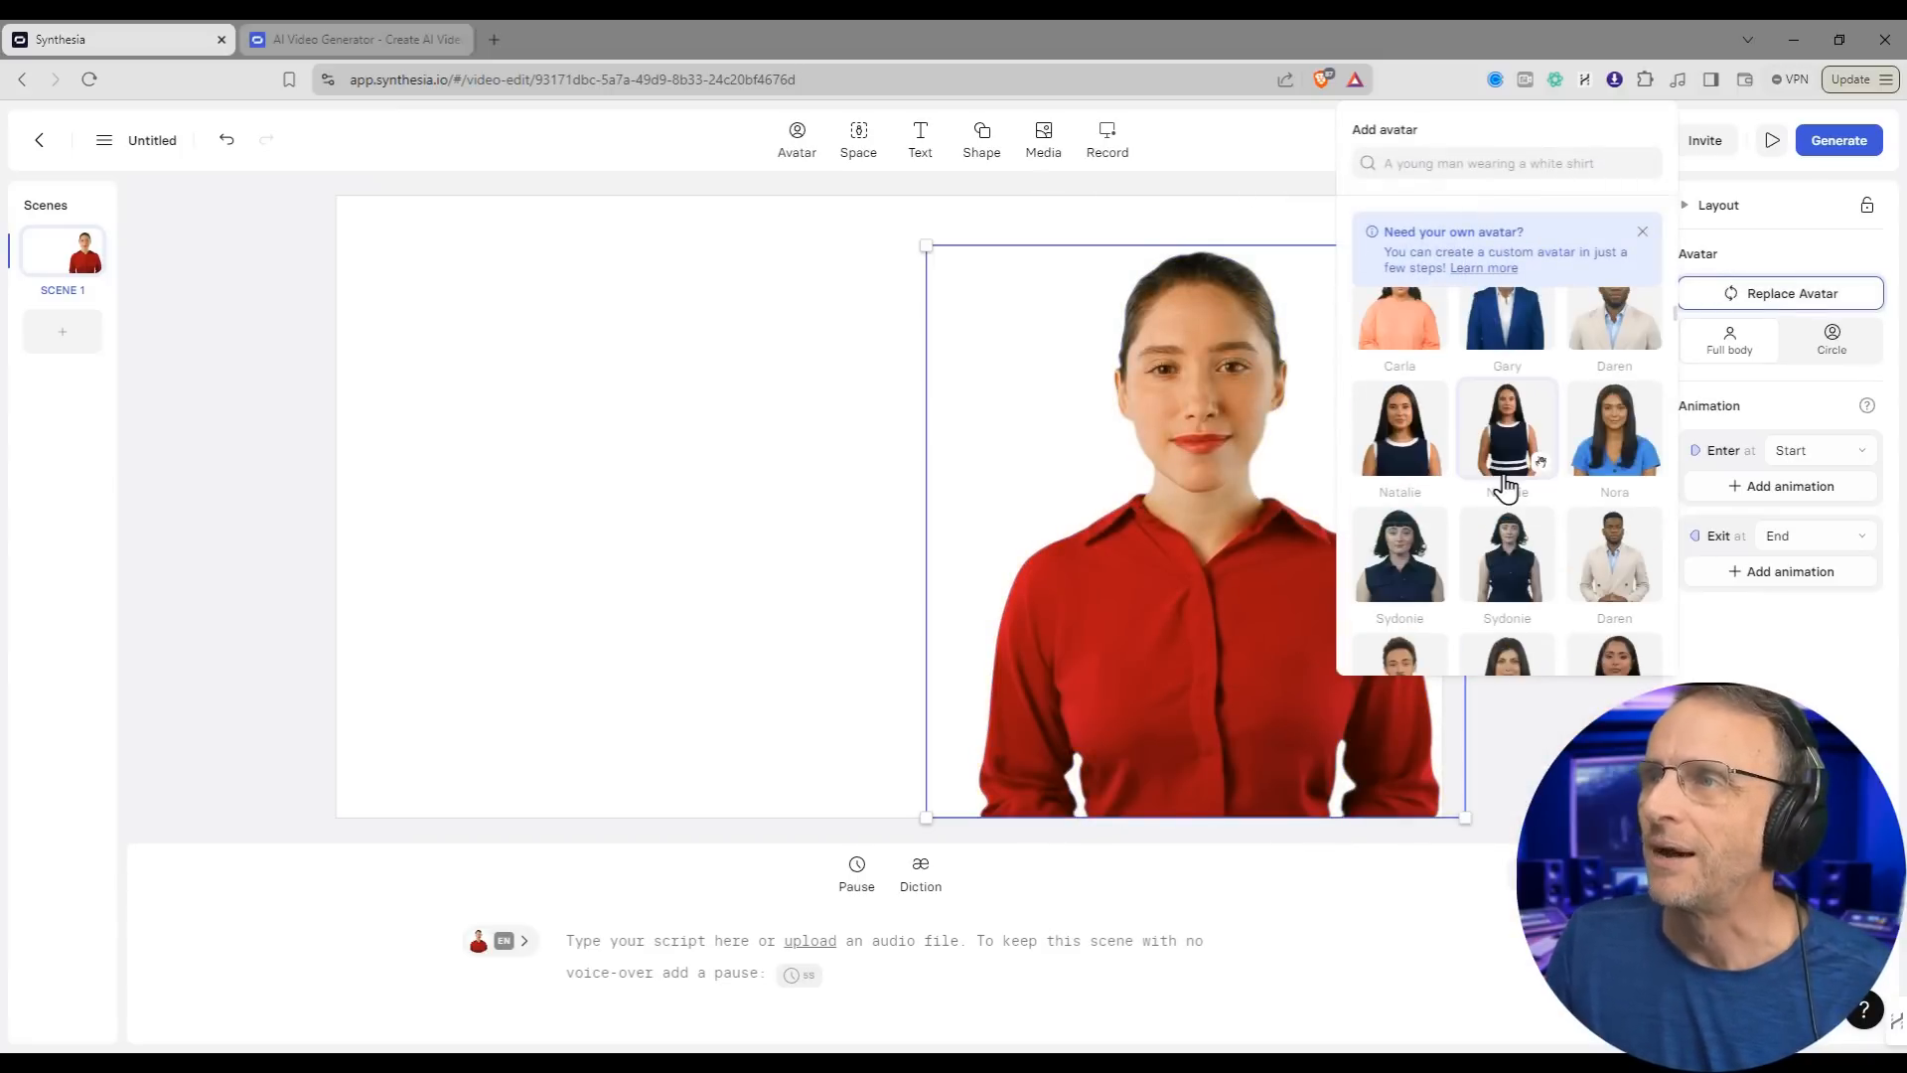
scroll(1506, 486, down, 10)
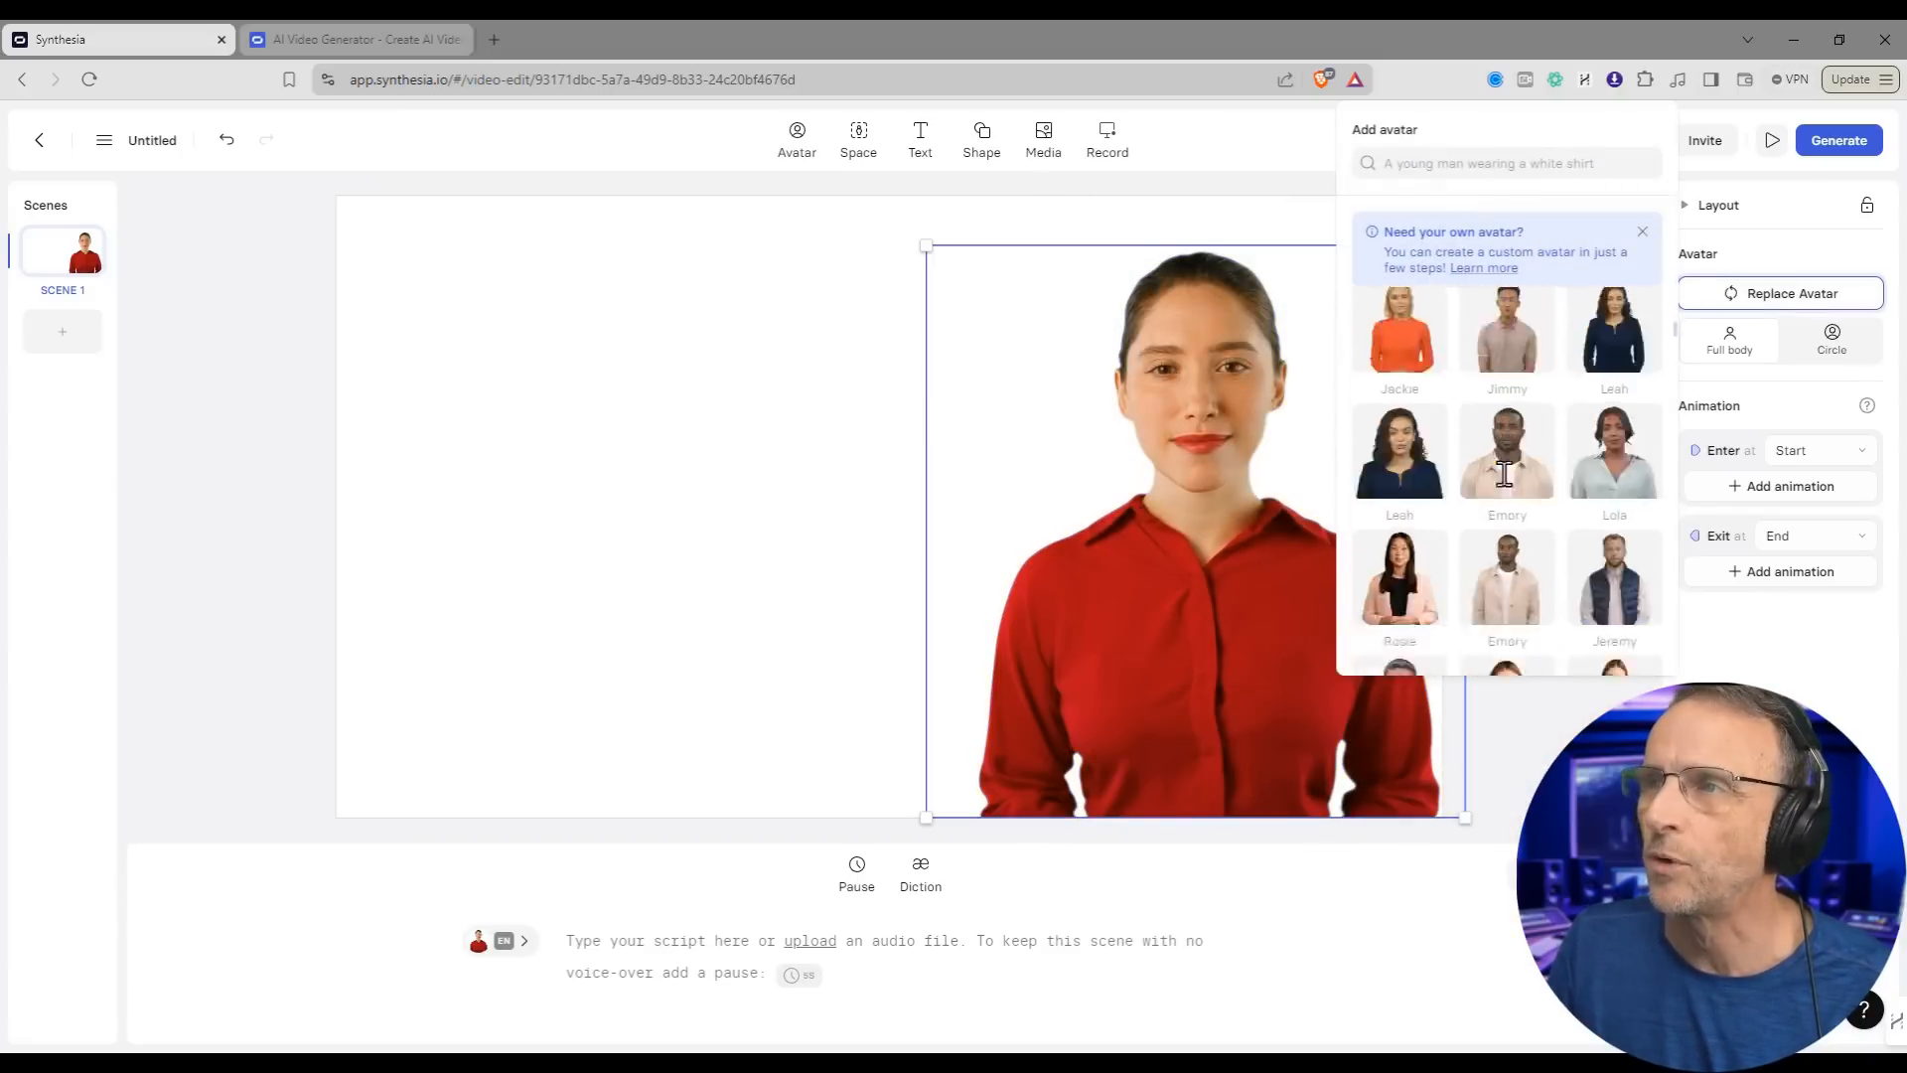
scroll(1529, 561, down, 10)
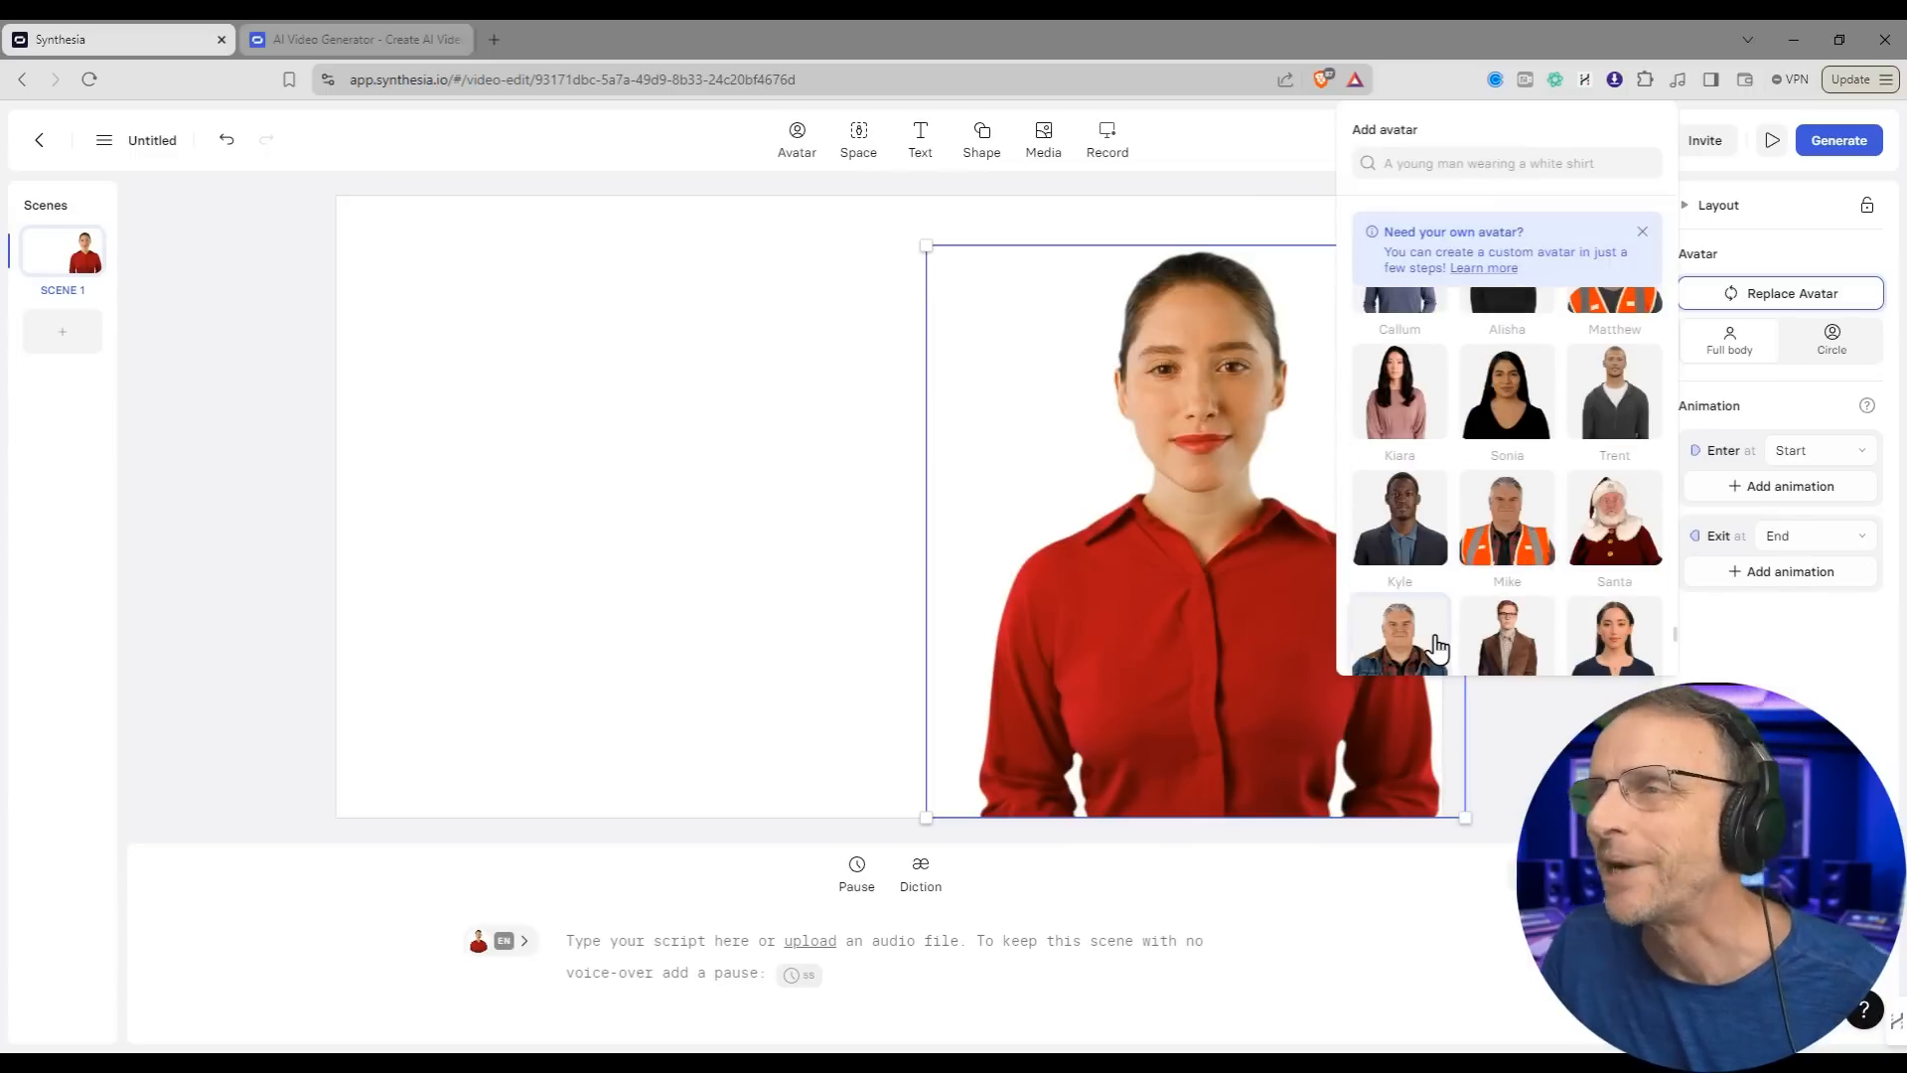
scroll(1455, 596, down, 3)
click(1515, 344)
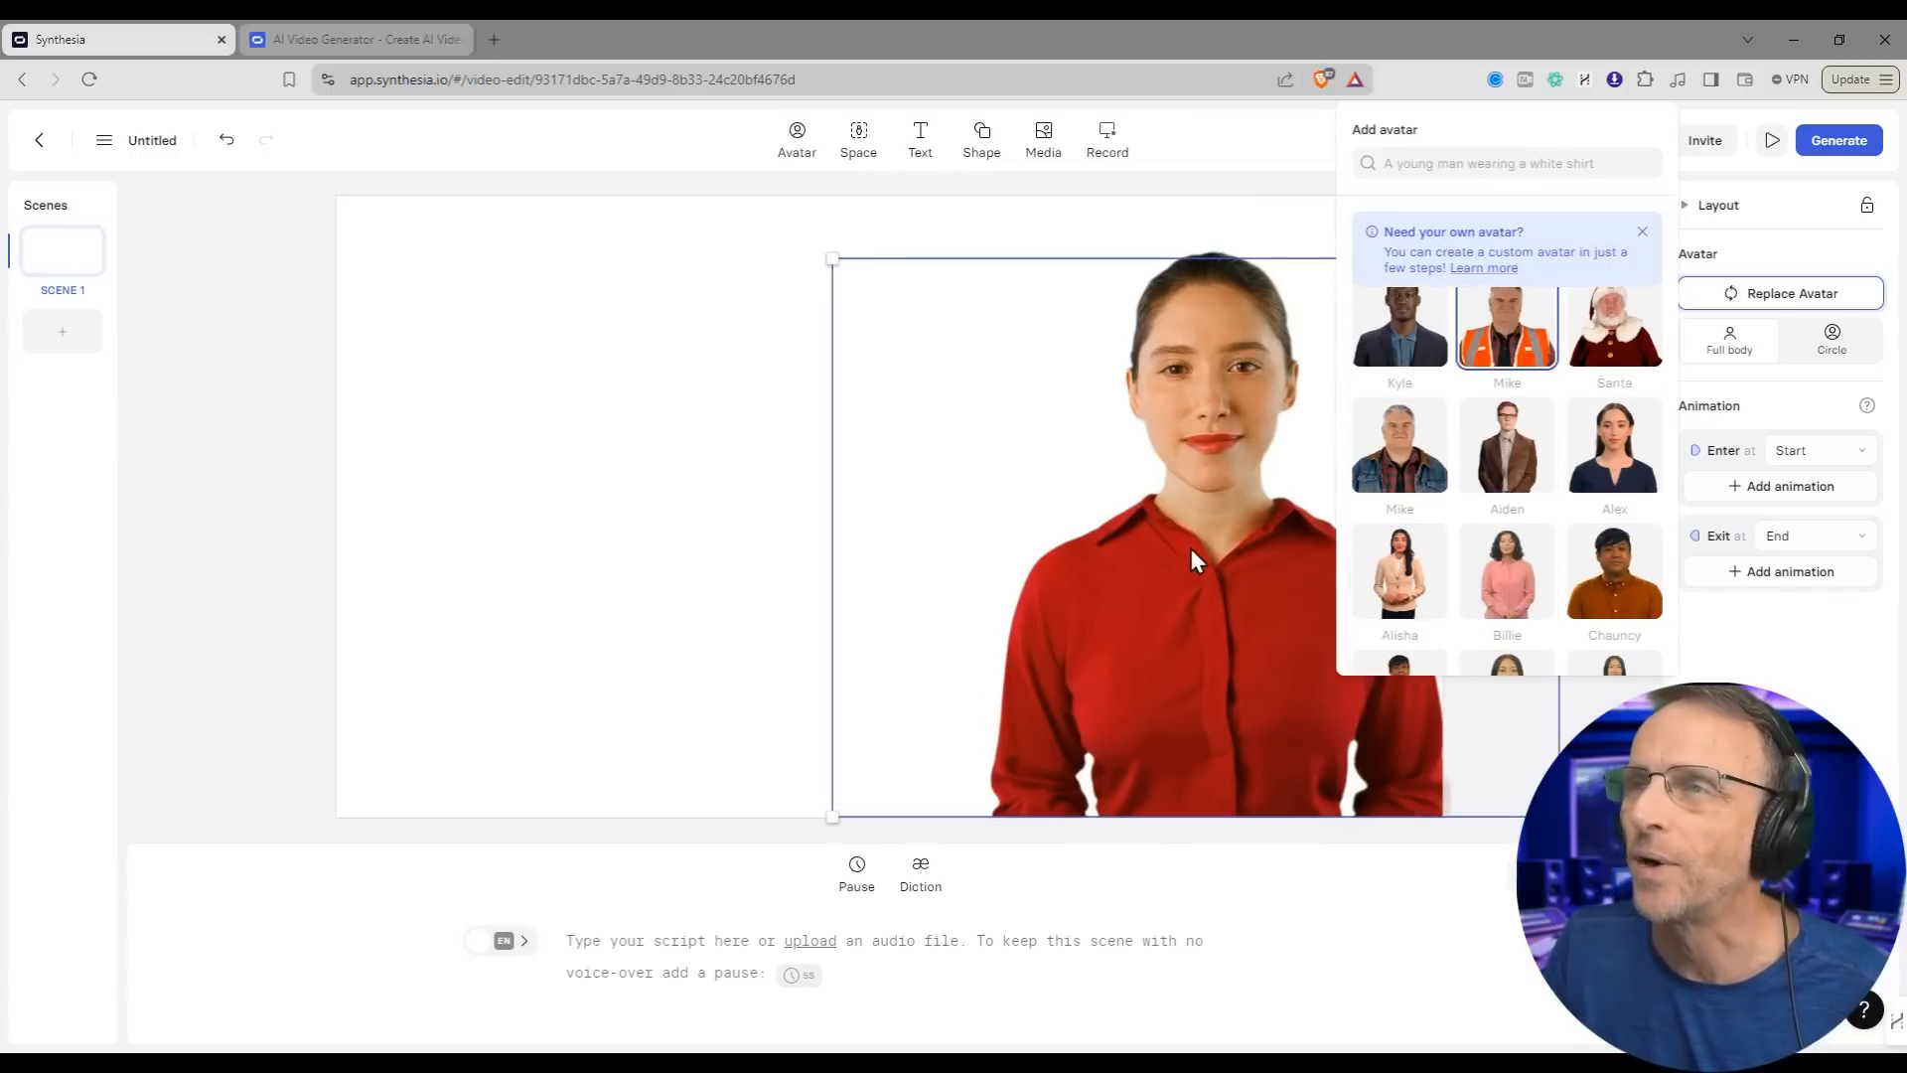
Step: Turn on the scene's background media and fill it with a Pexels stock video of a construction site with cranes
click(1868, 398)
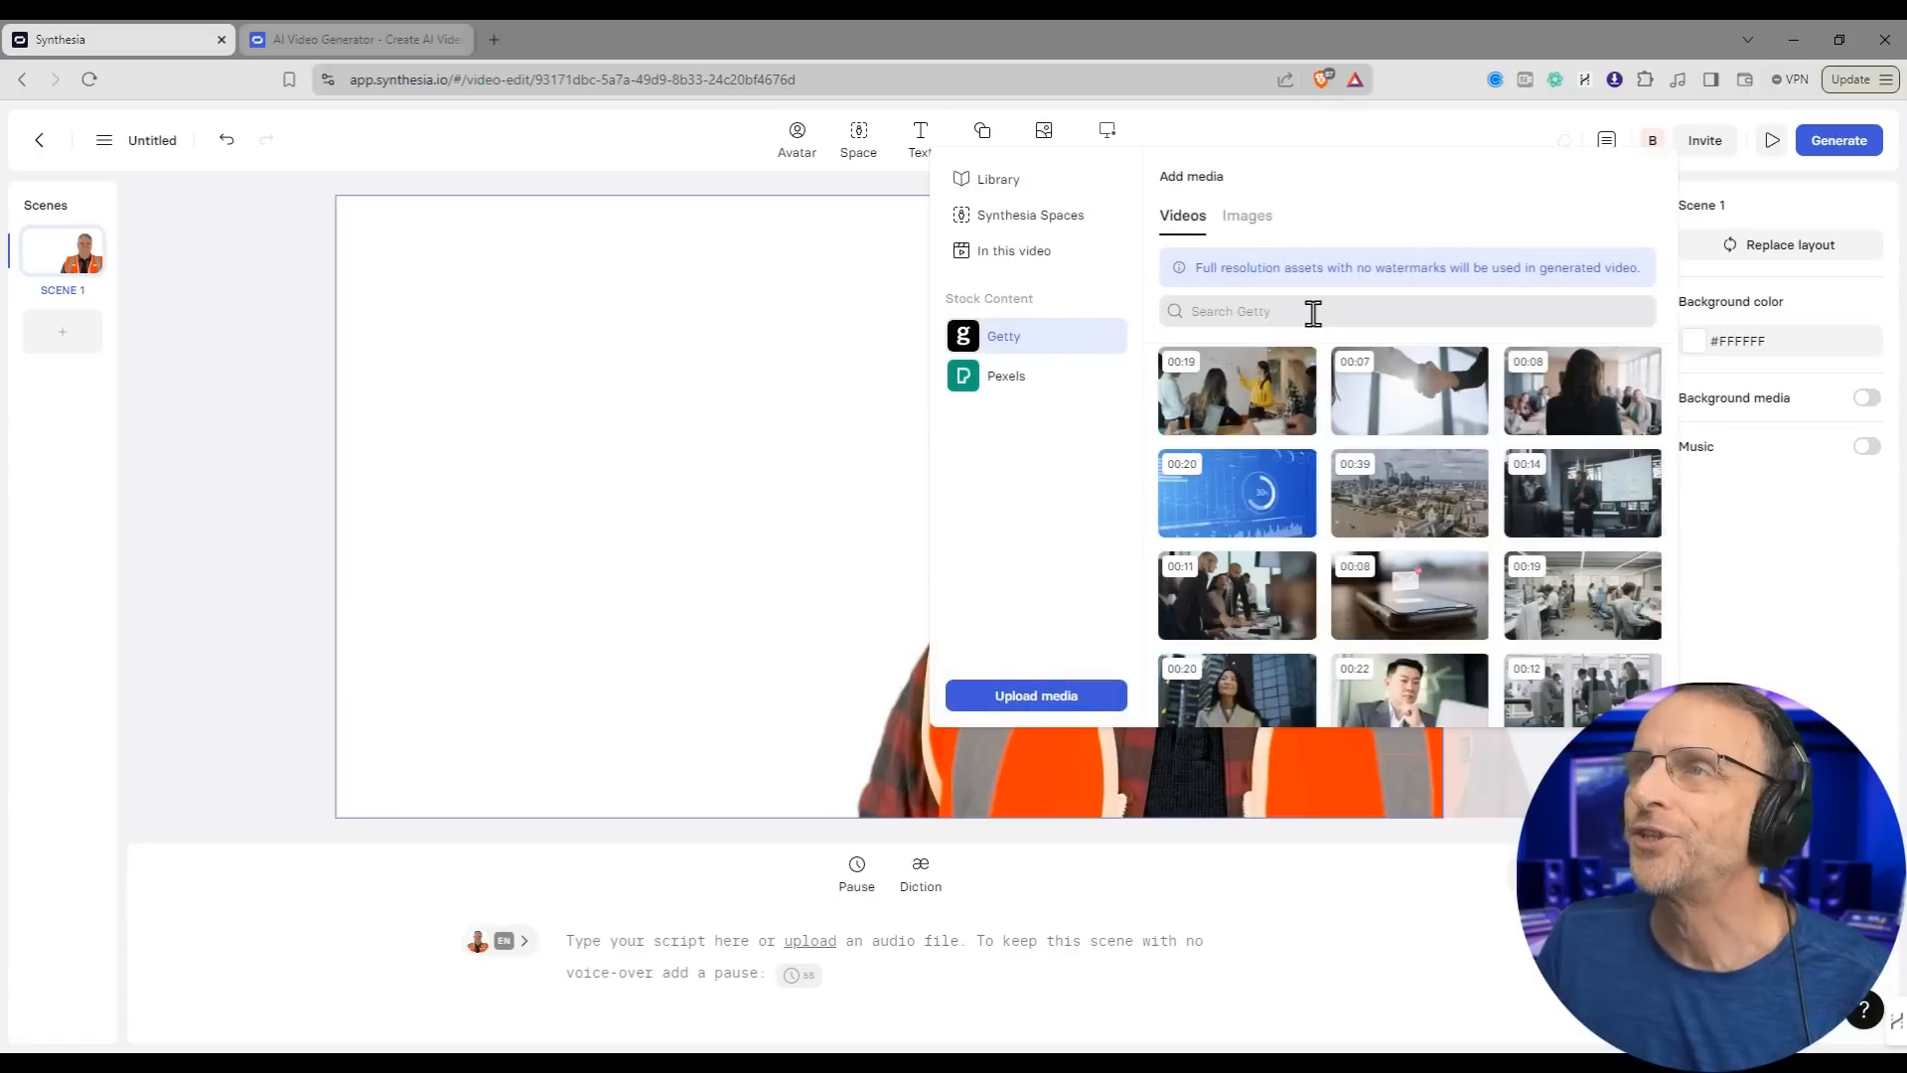
click(1028, 378)
click(1347, 268)
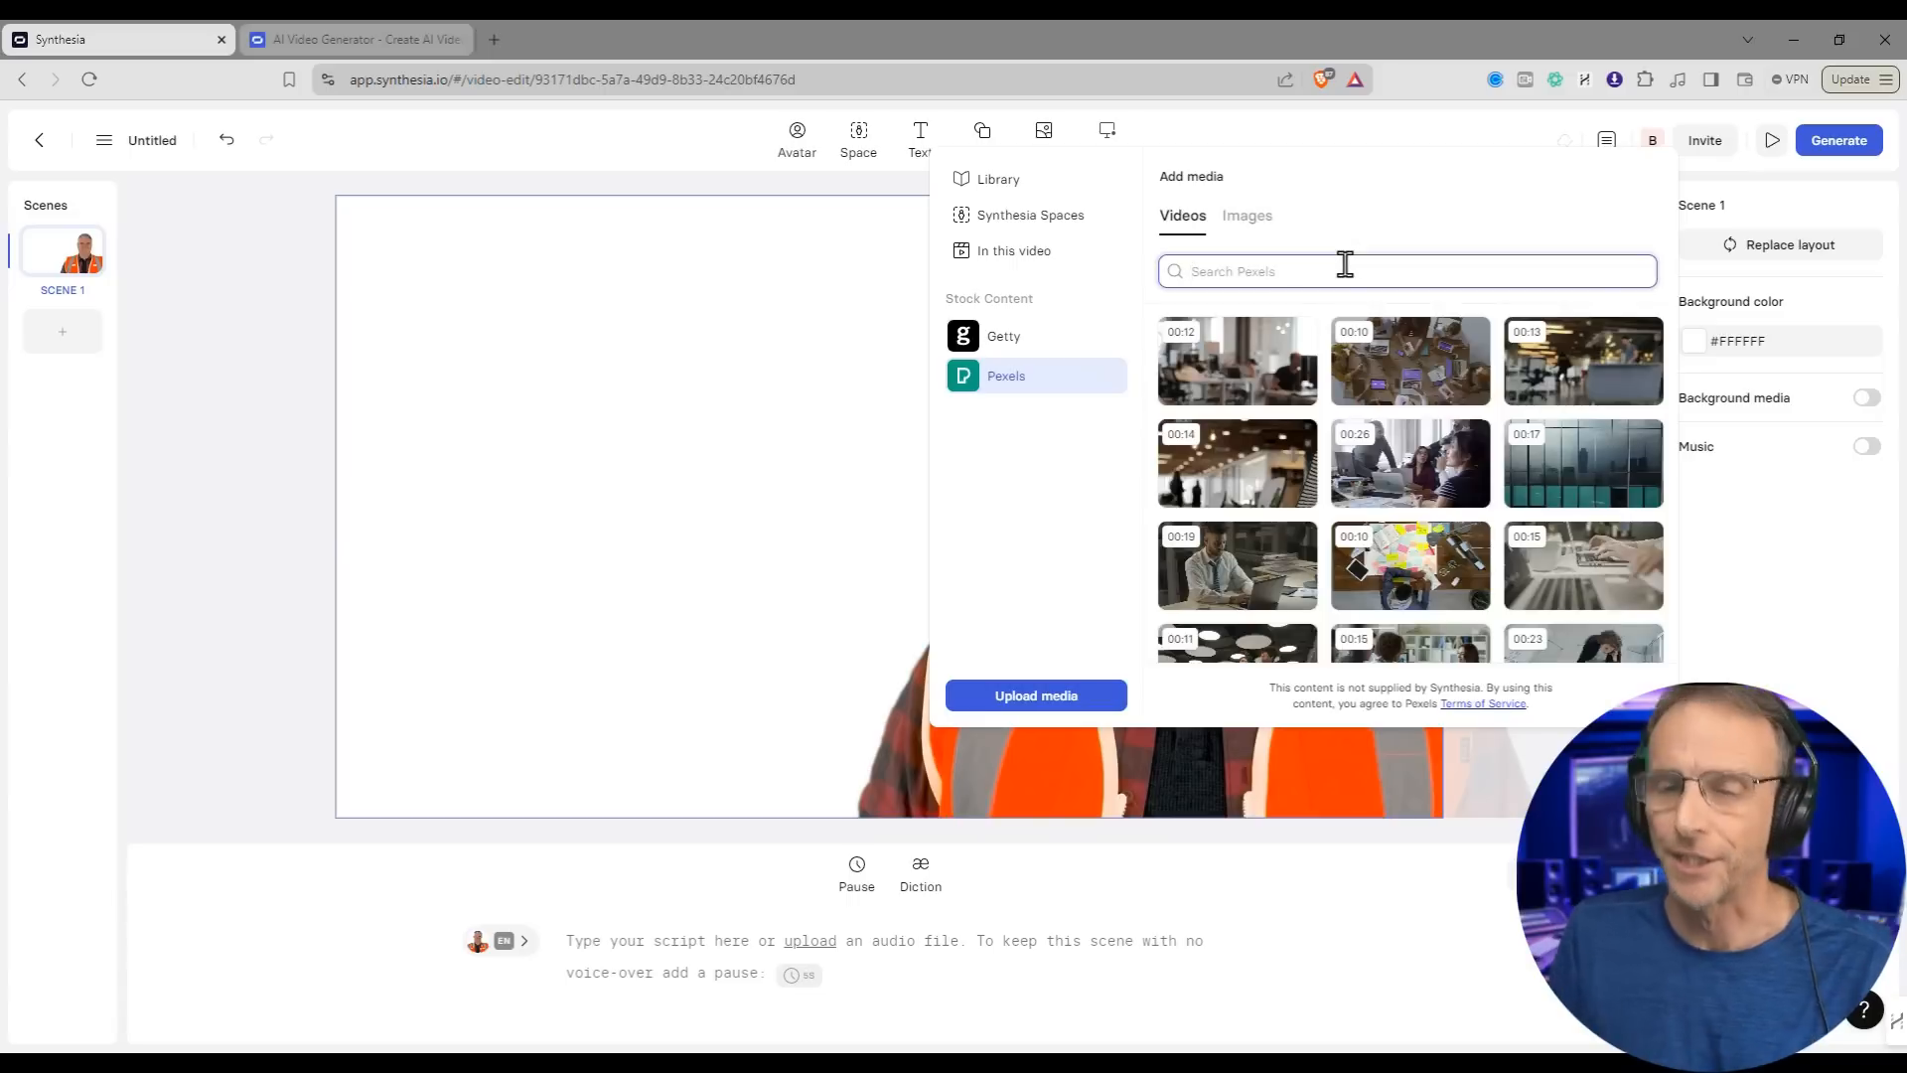
click(1243, 374)
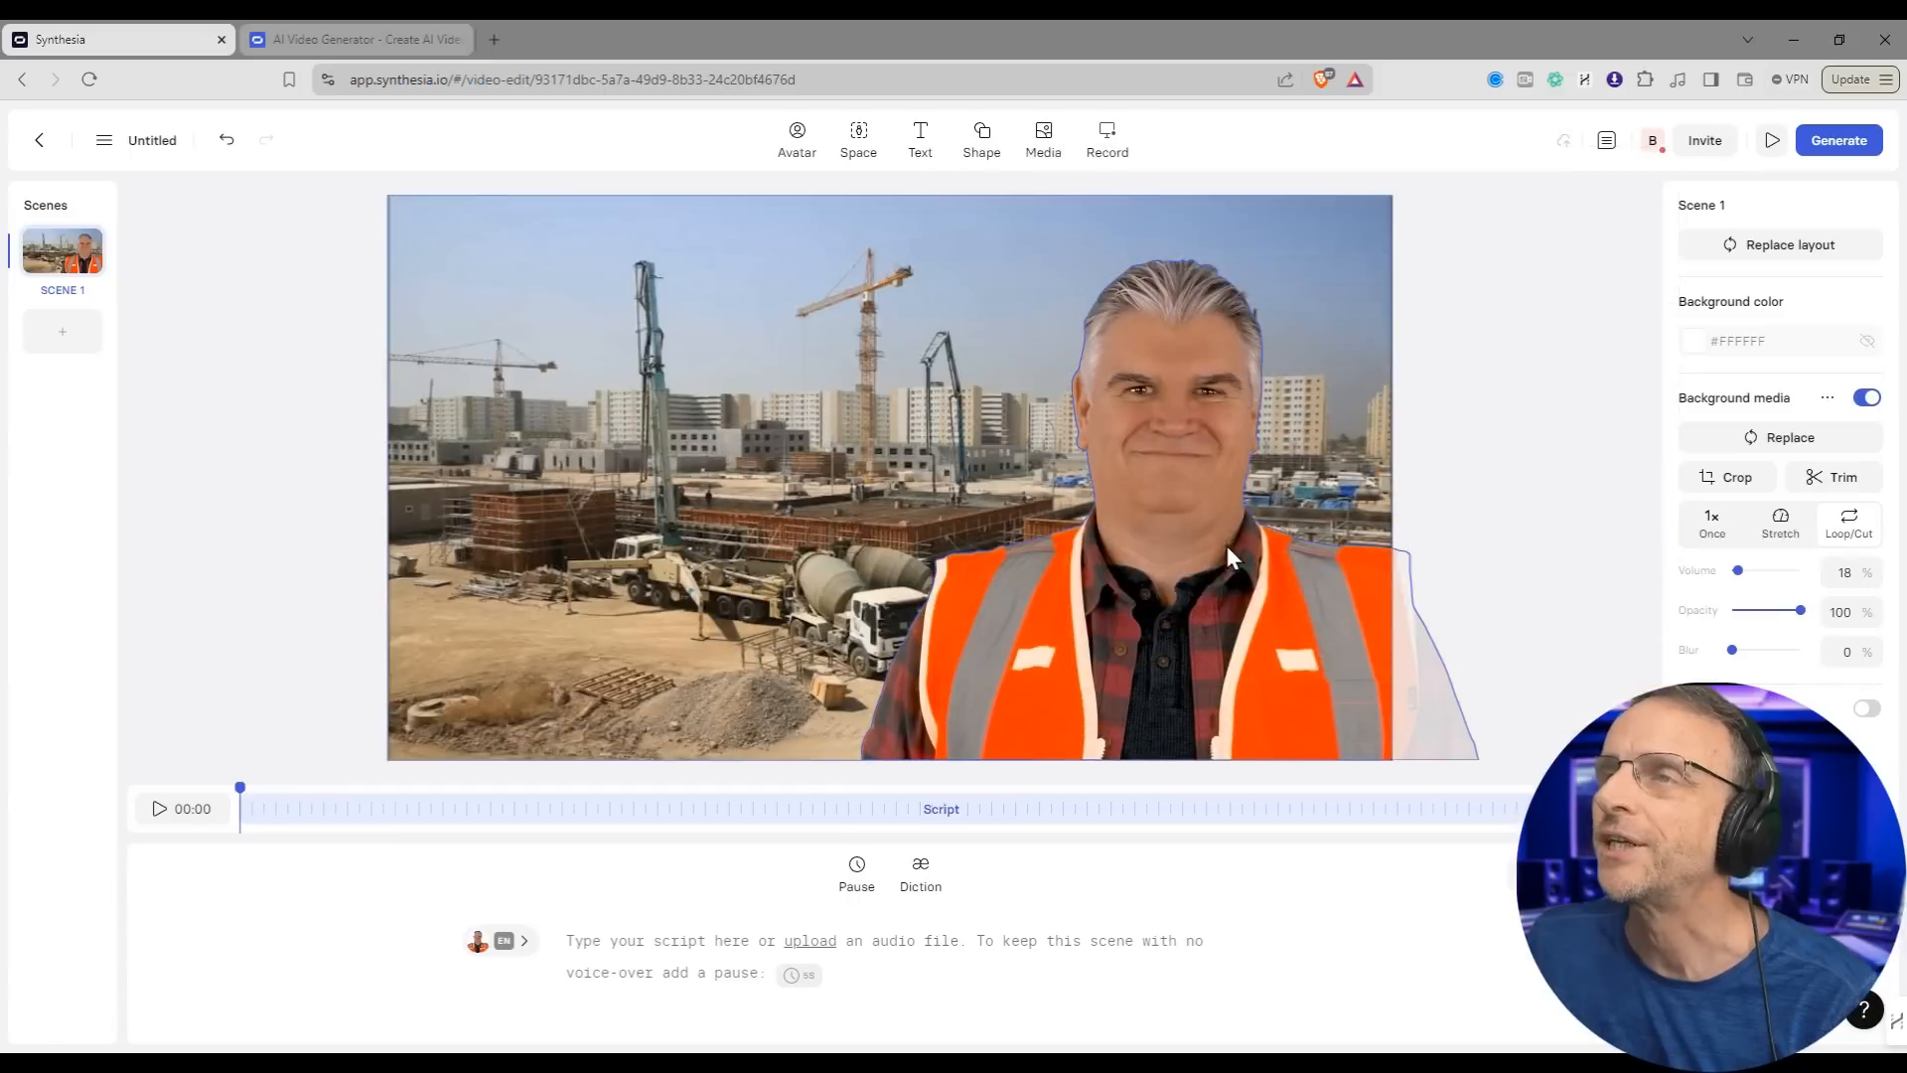
Step: Enter the script "Hey there! I ain't from around here, but I've been around here for awhile, if you know what I mean." and preview the scene
click(623, 957)
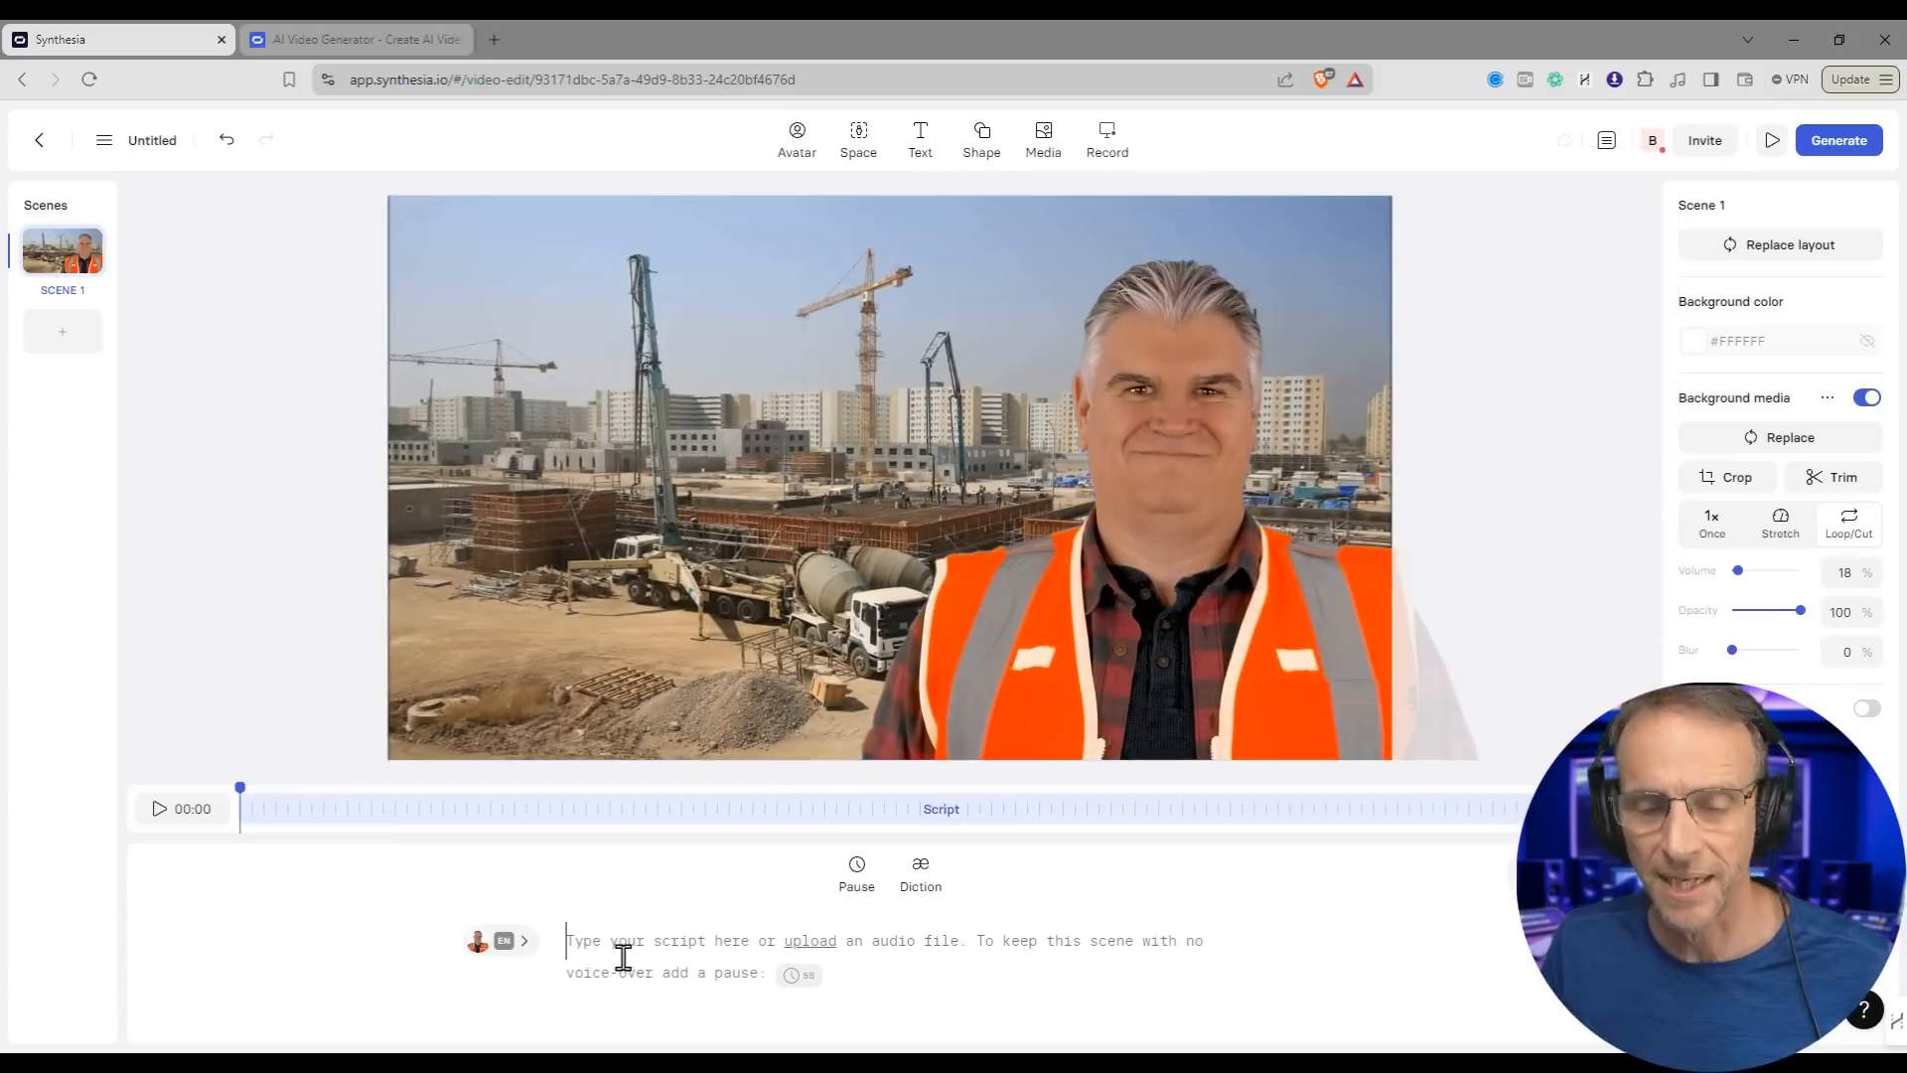
text(Hey there! I ain't f)
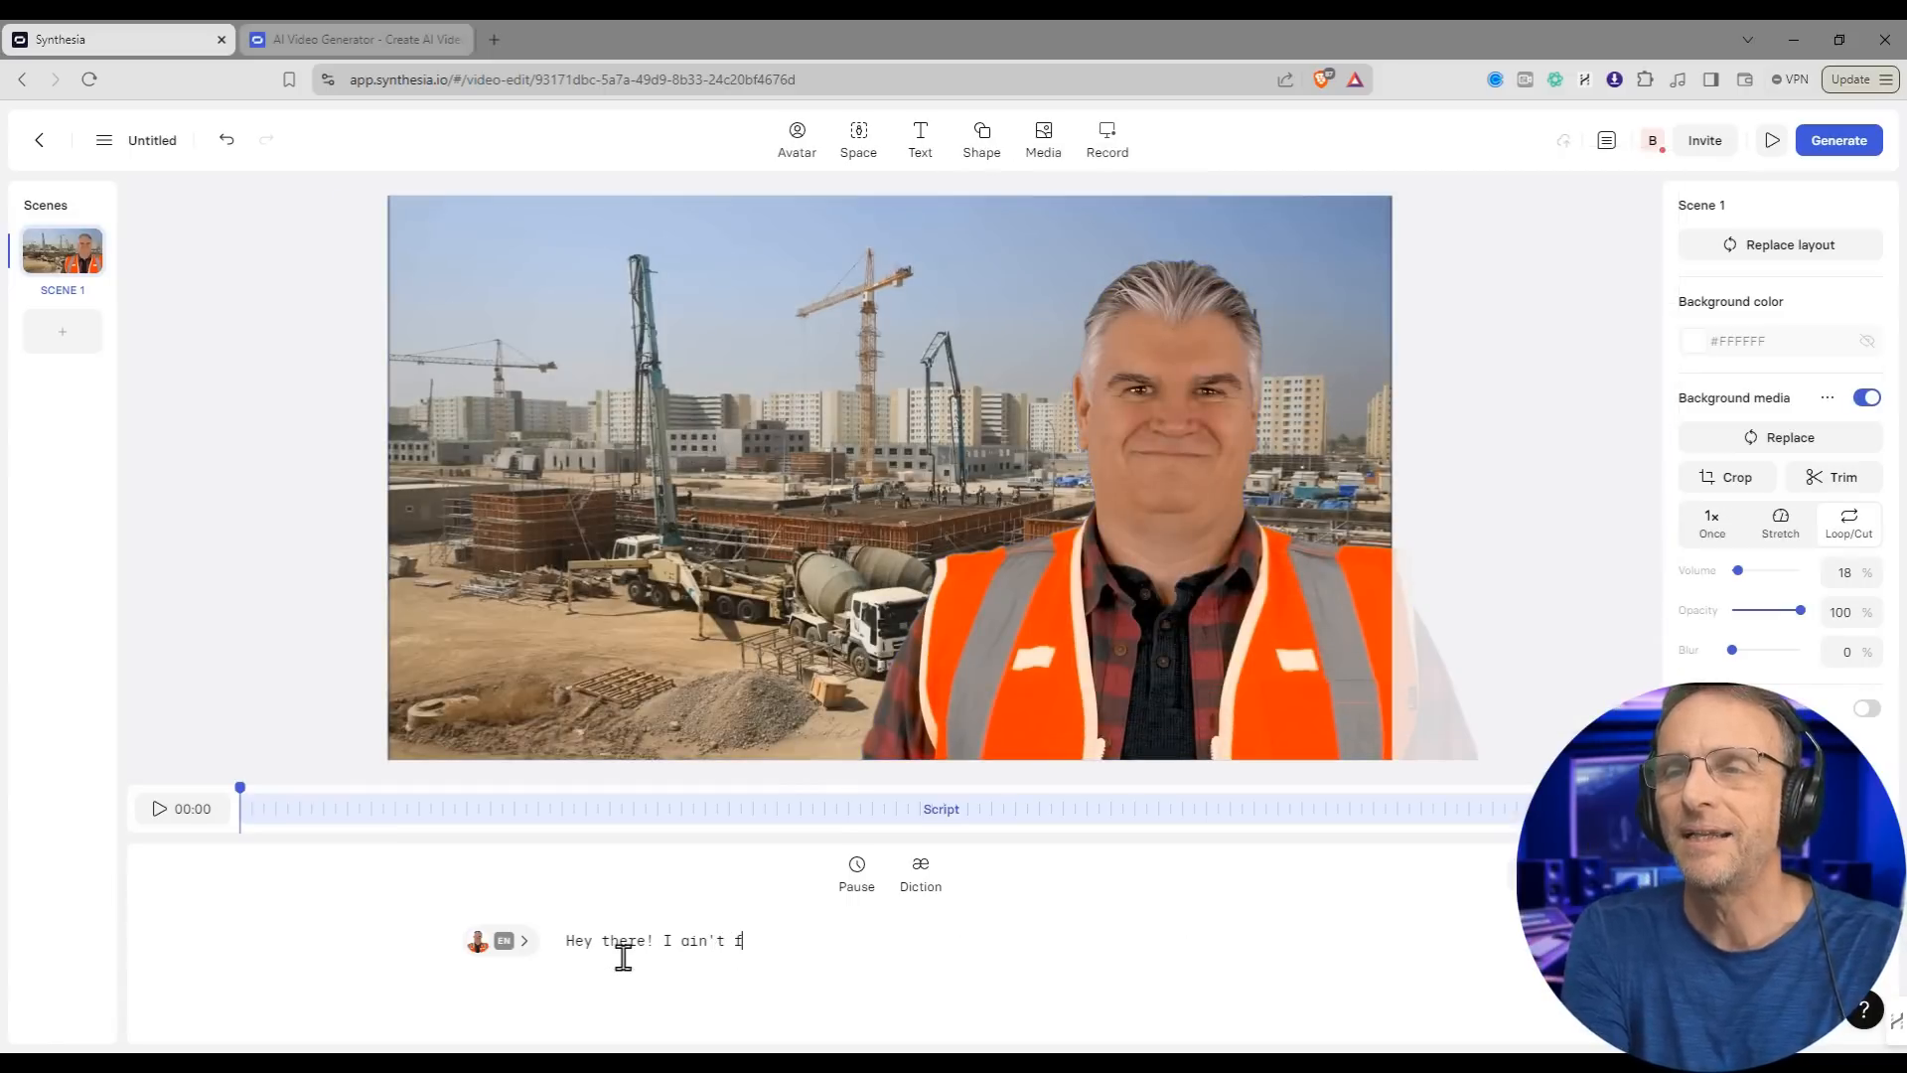
text(rom around here, but)
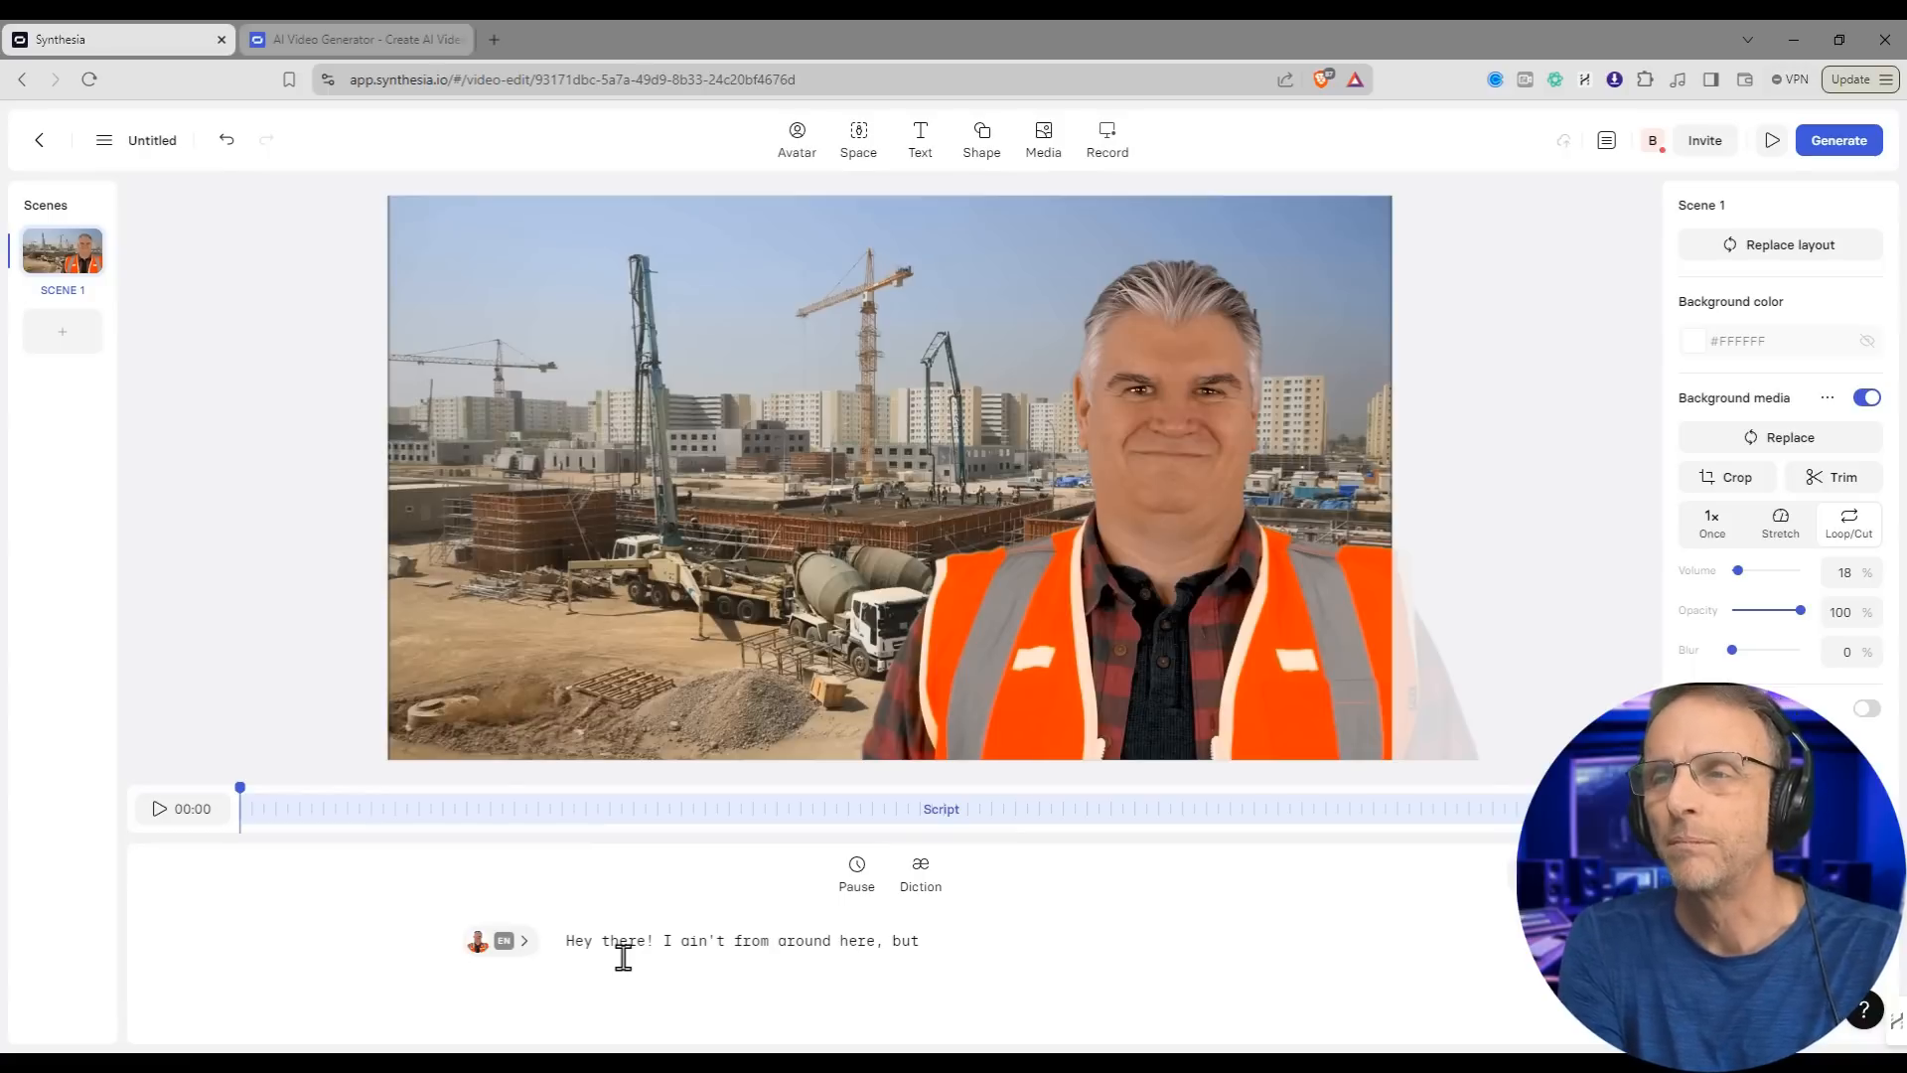
text( I've been around her)
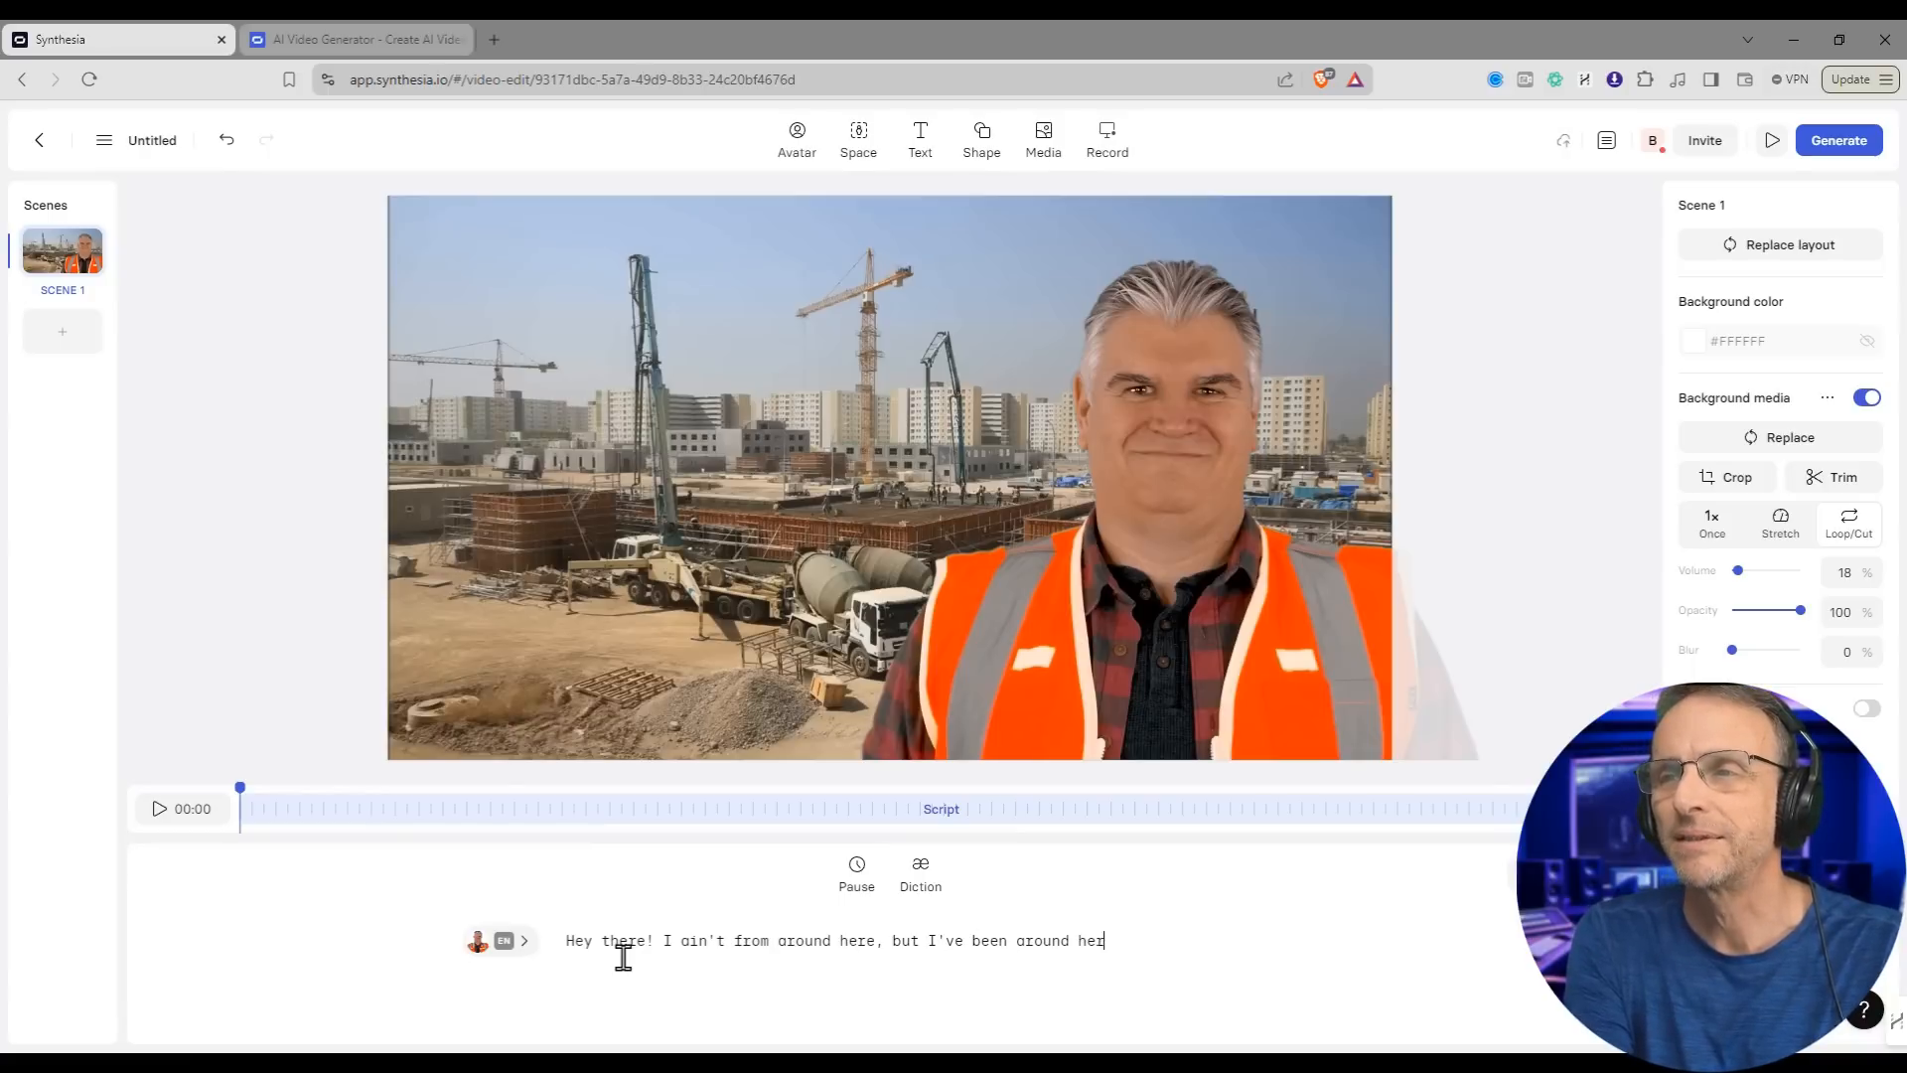
text(e for awhile)
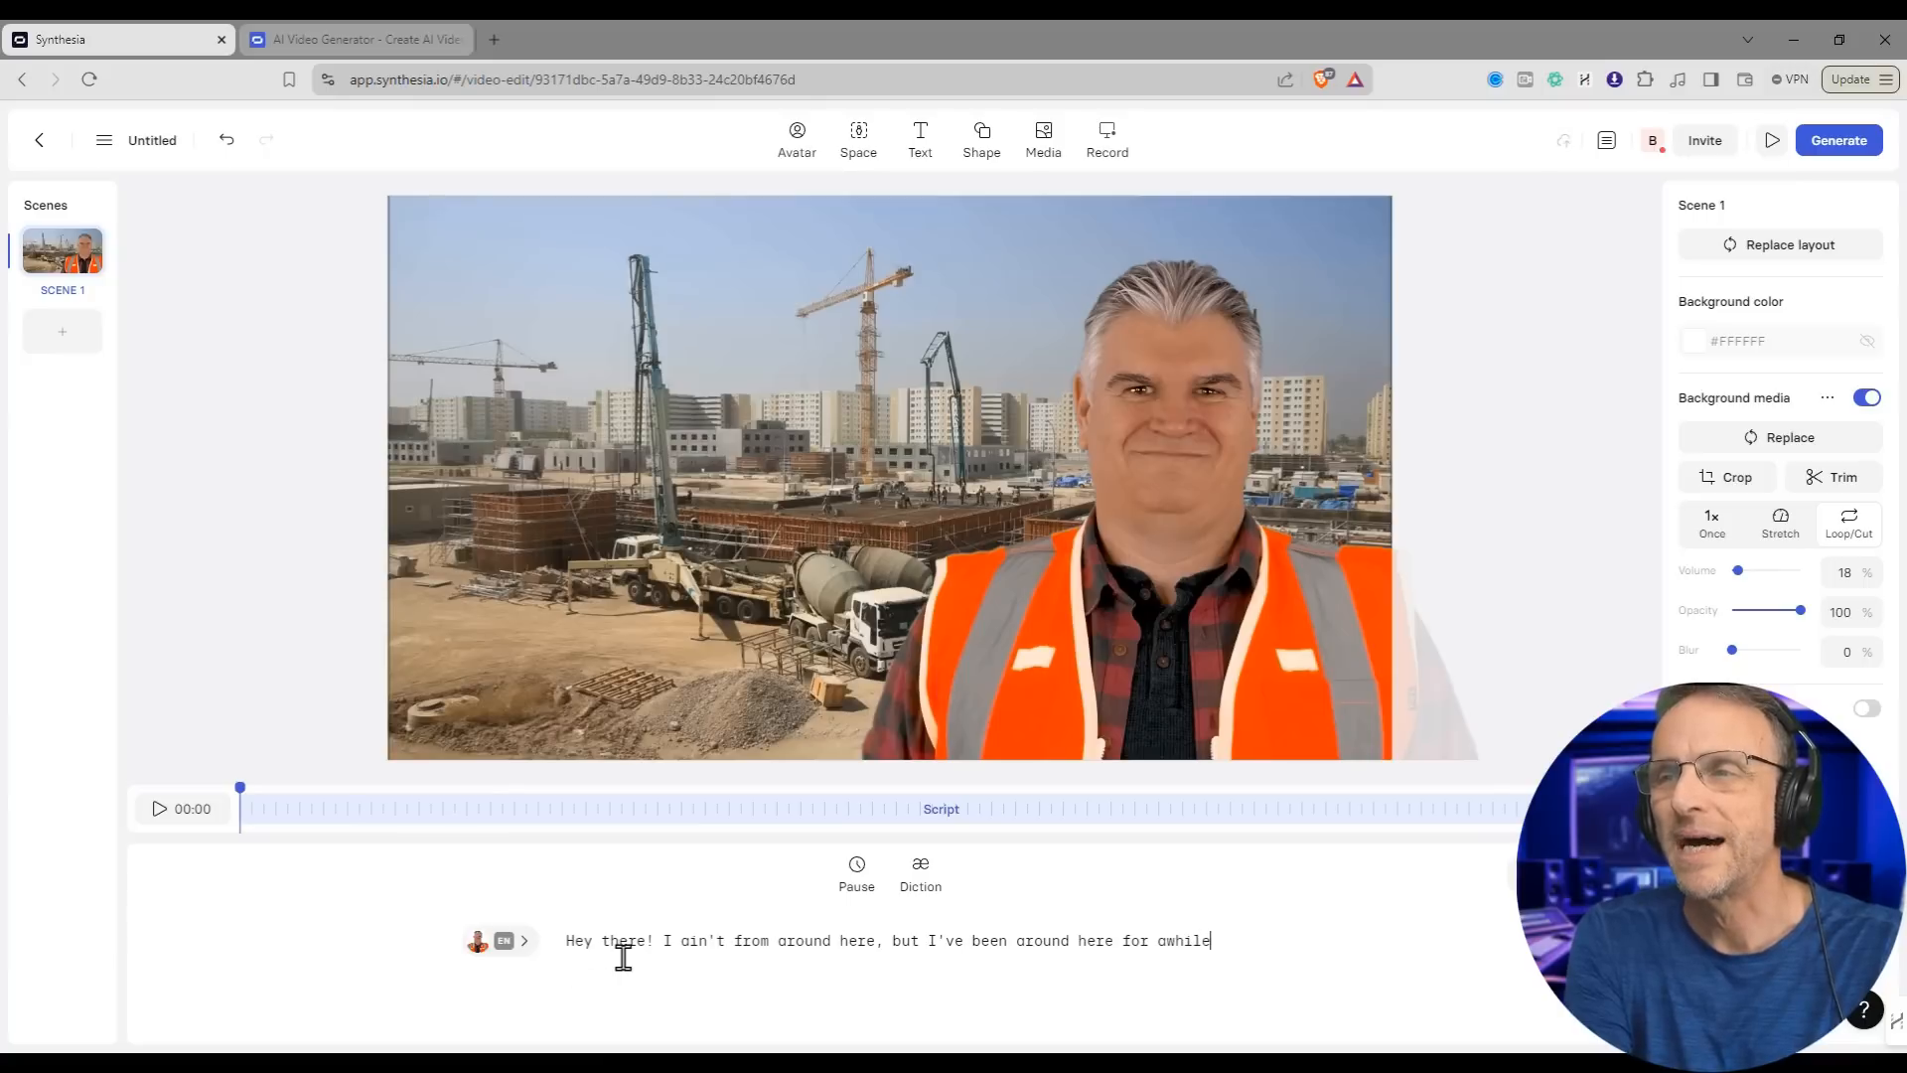
text(, if you know what I)
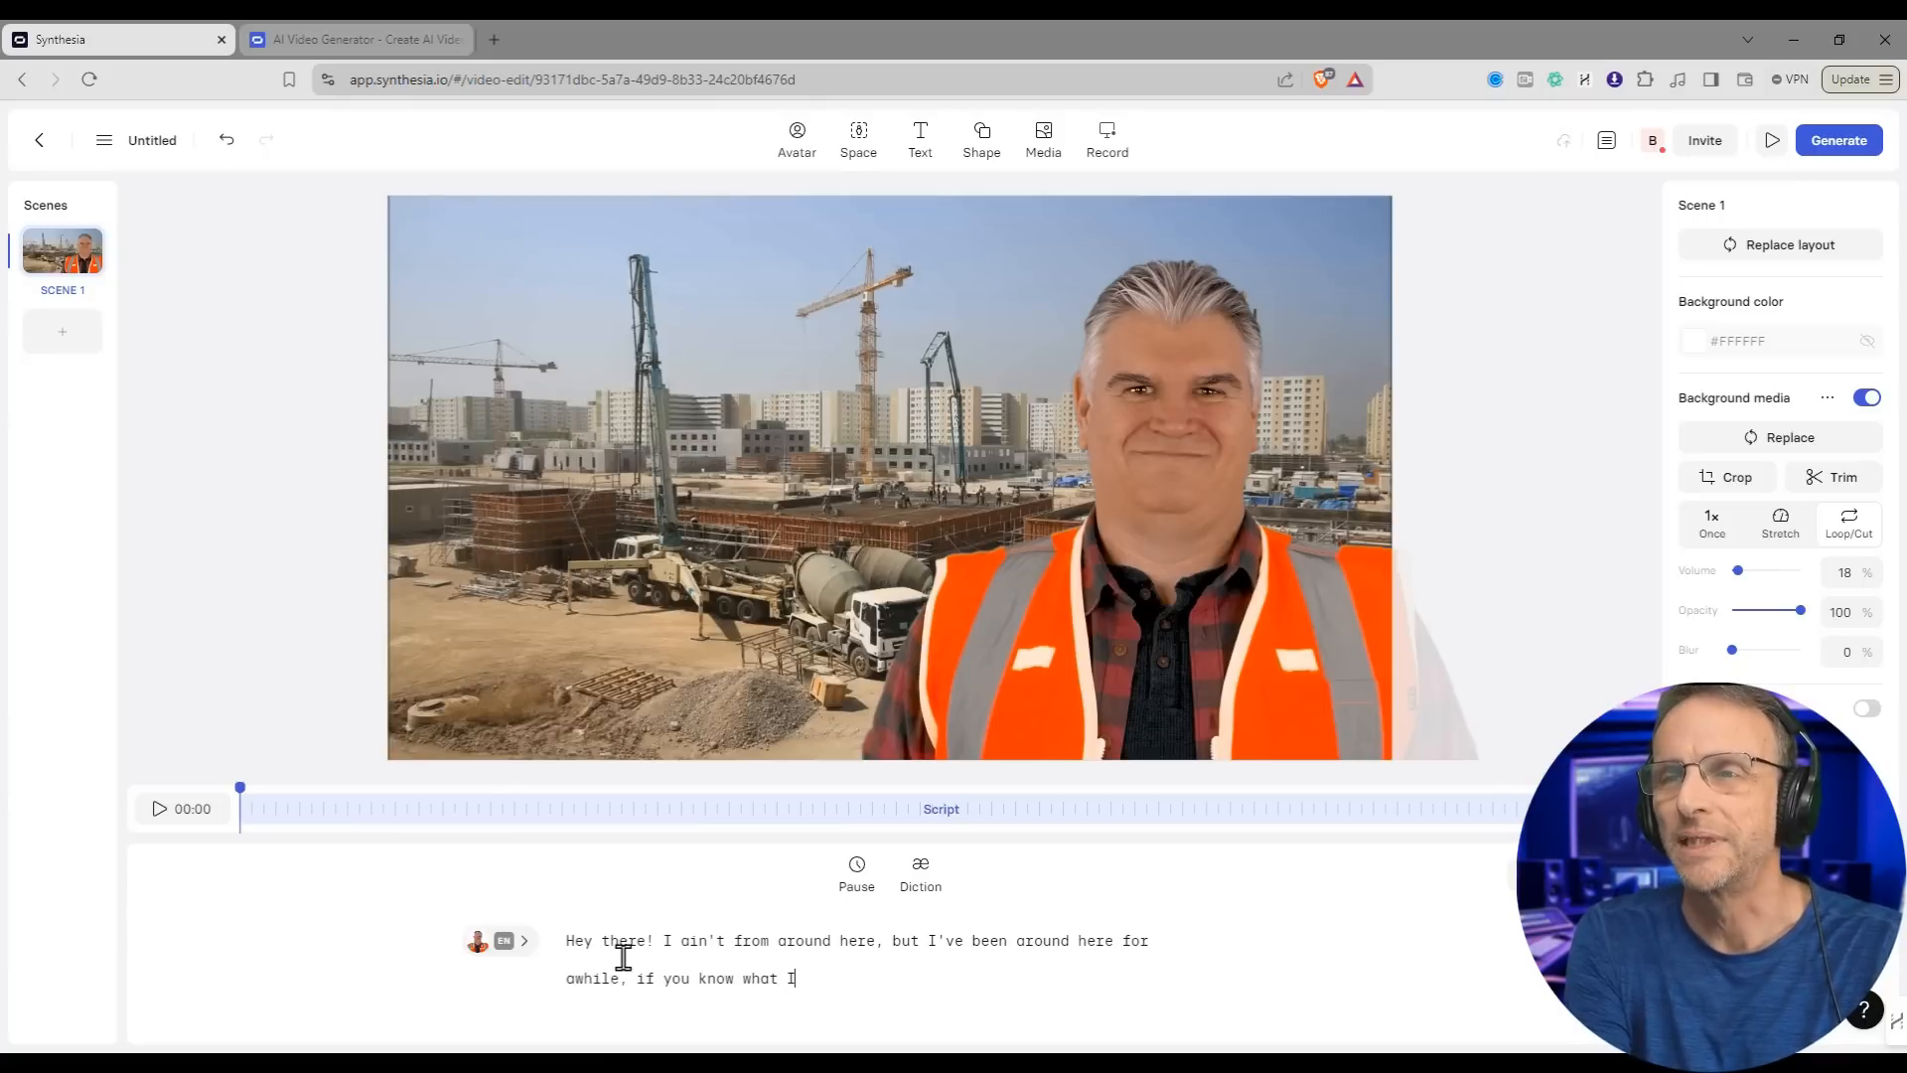
text( mean.)
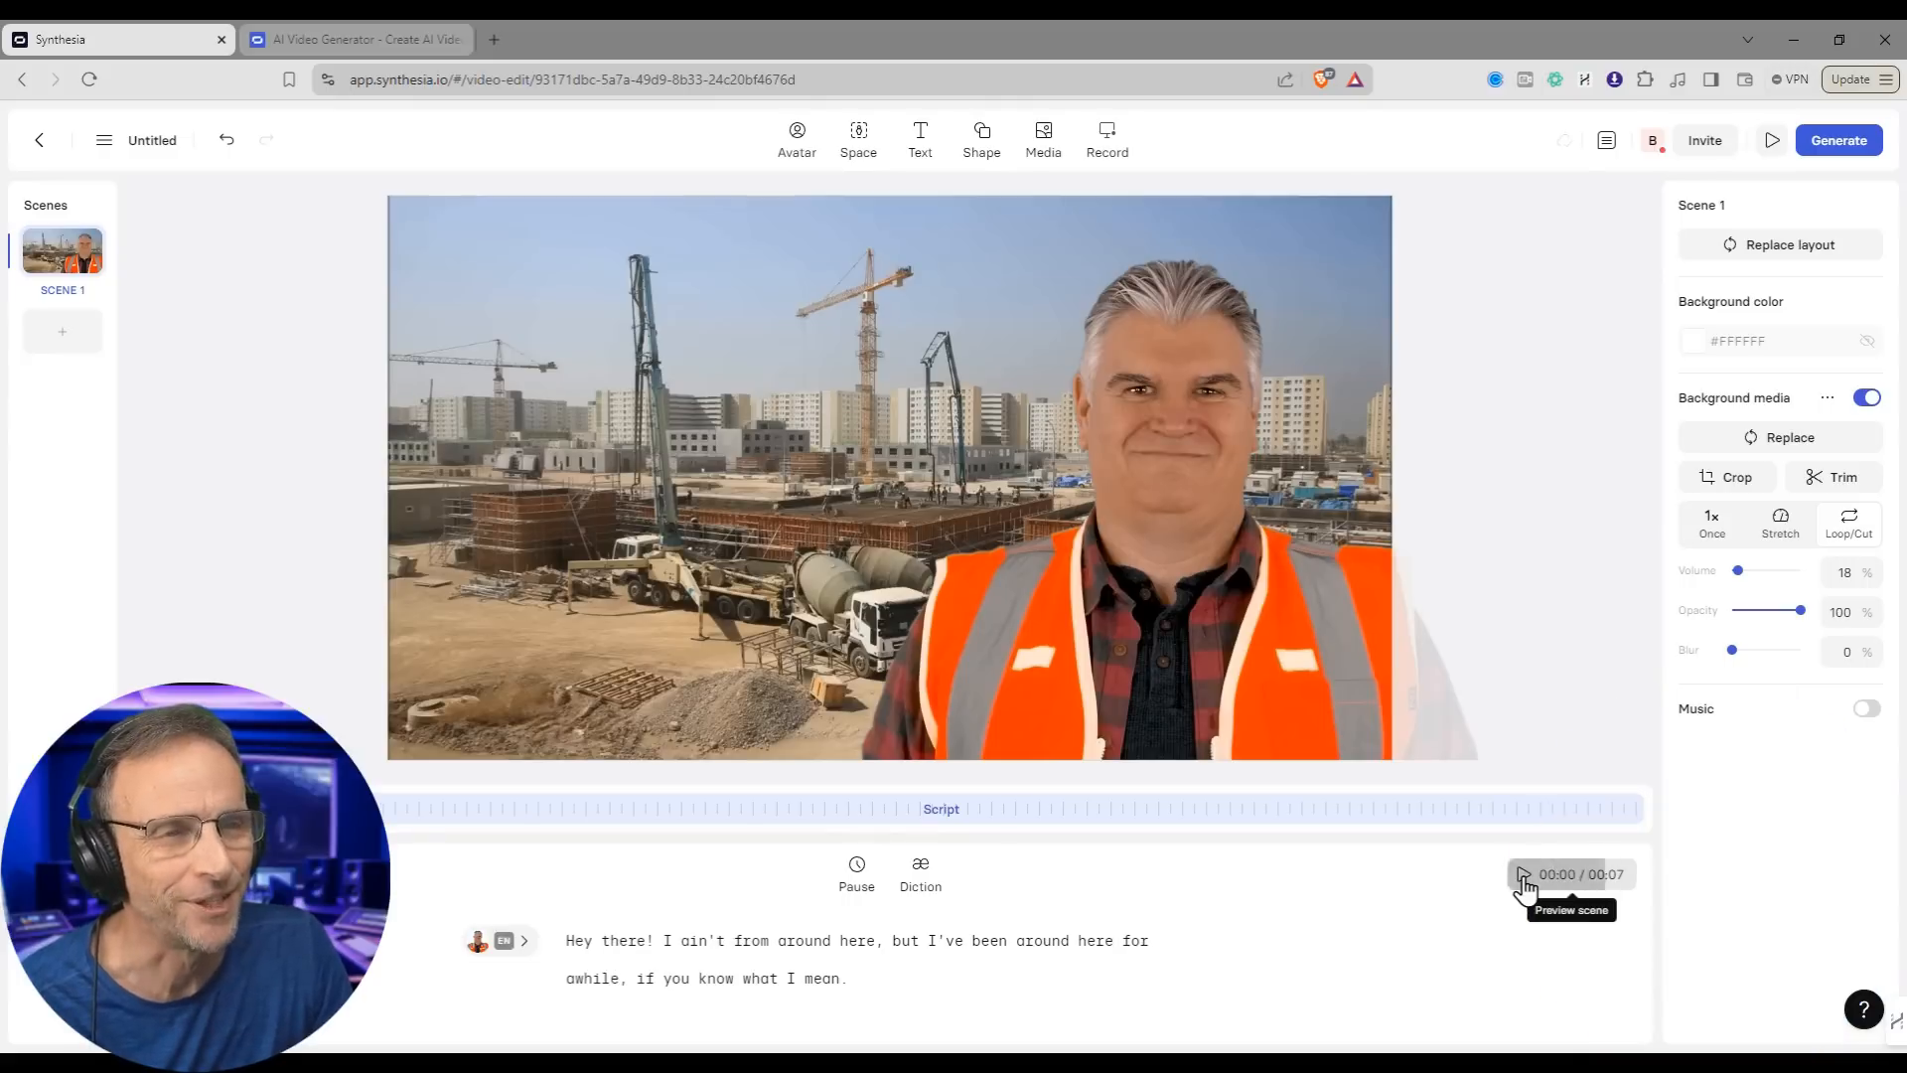
click(1525, 876)
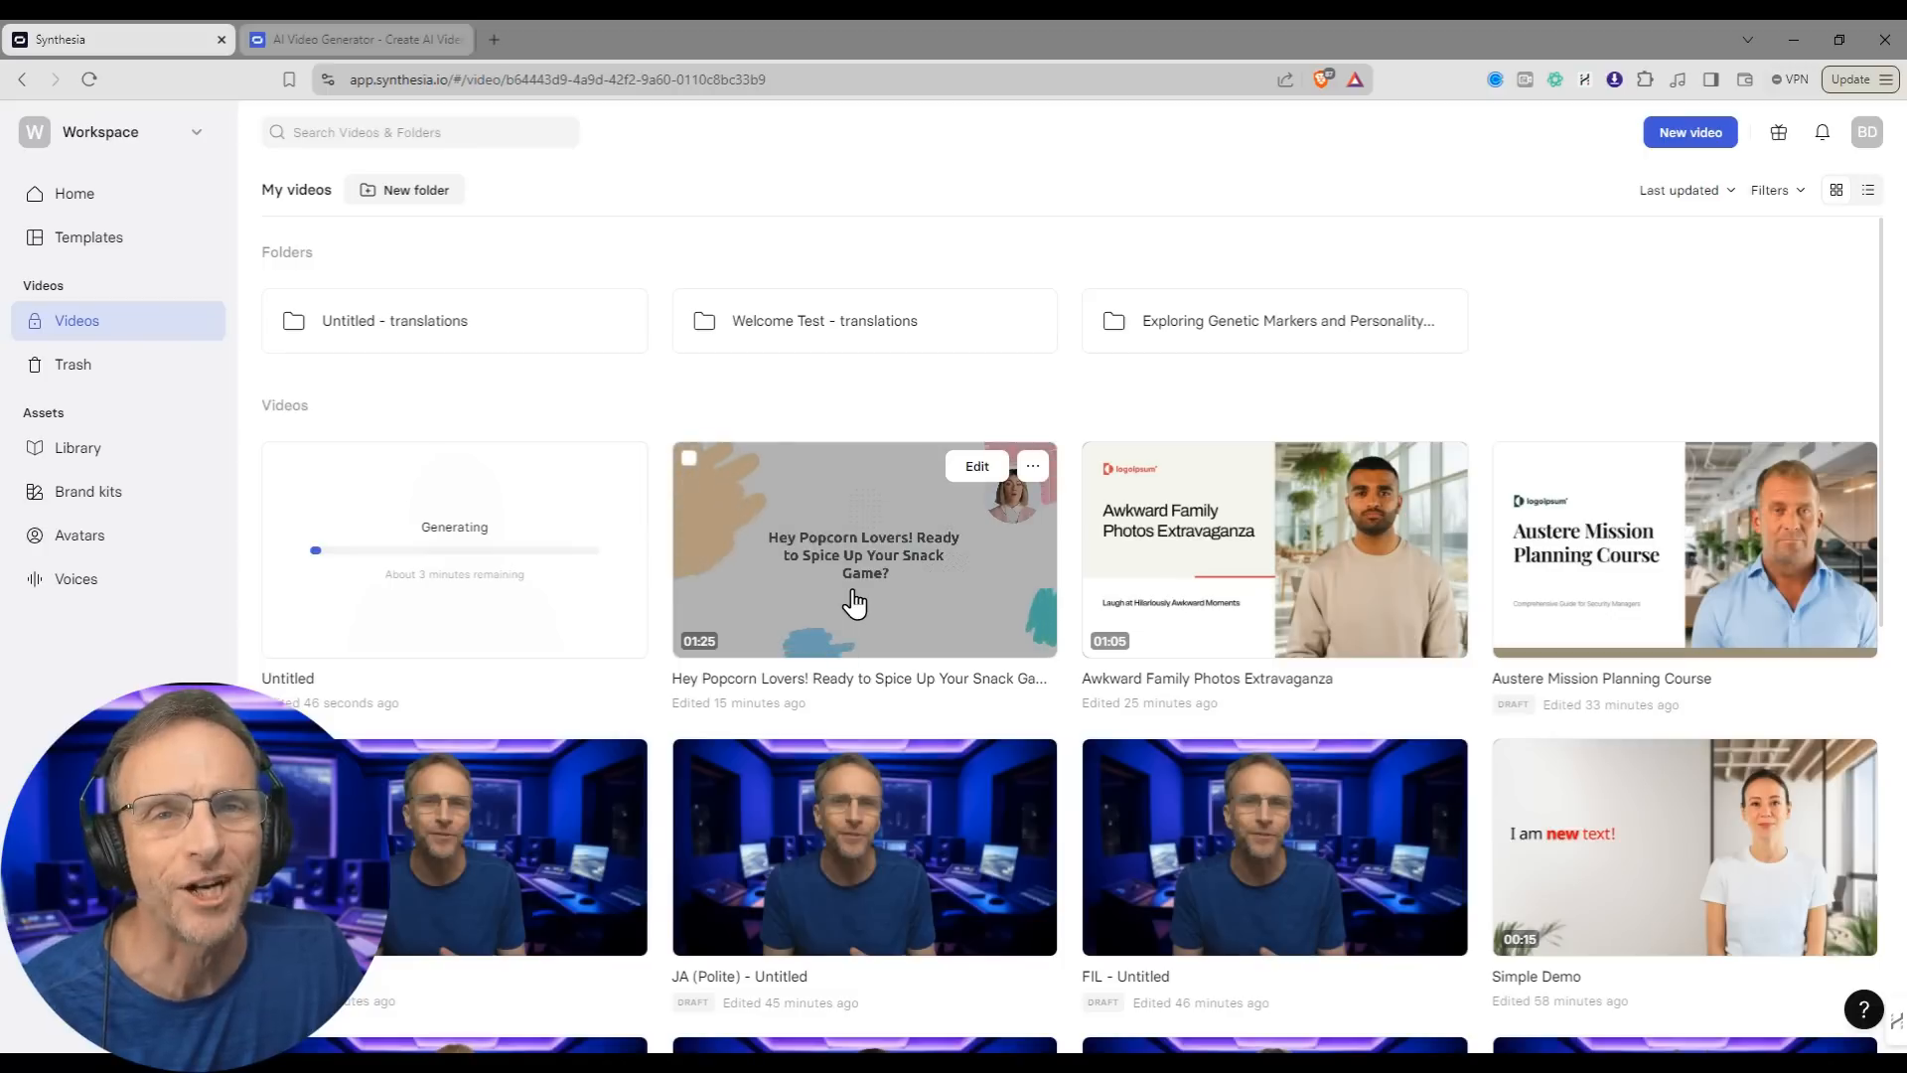
Step: Open the finished video "Hey Popcorn Lovers! Ready to Spice Up Your Snack Game?" from the video list and play it
click(851, 602)
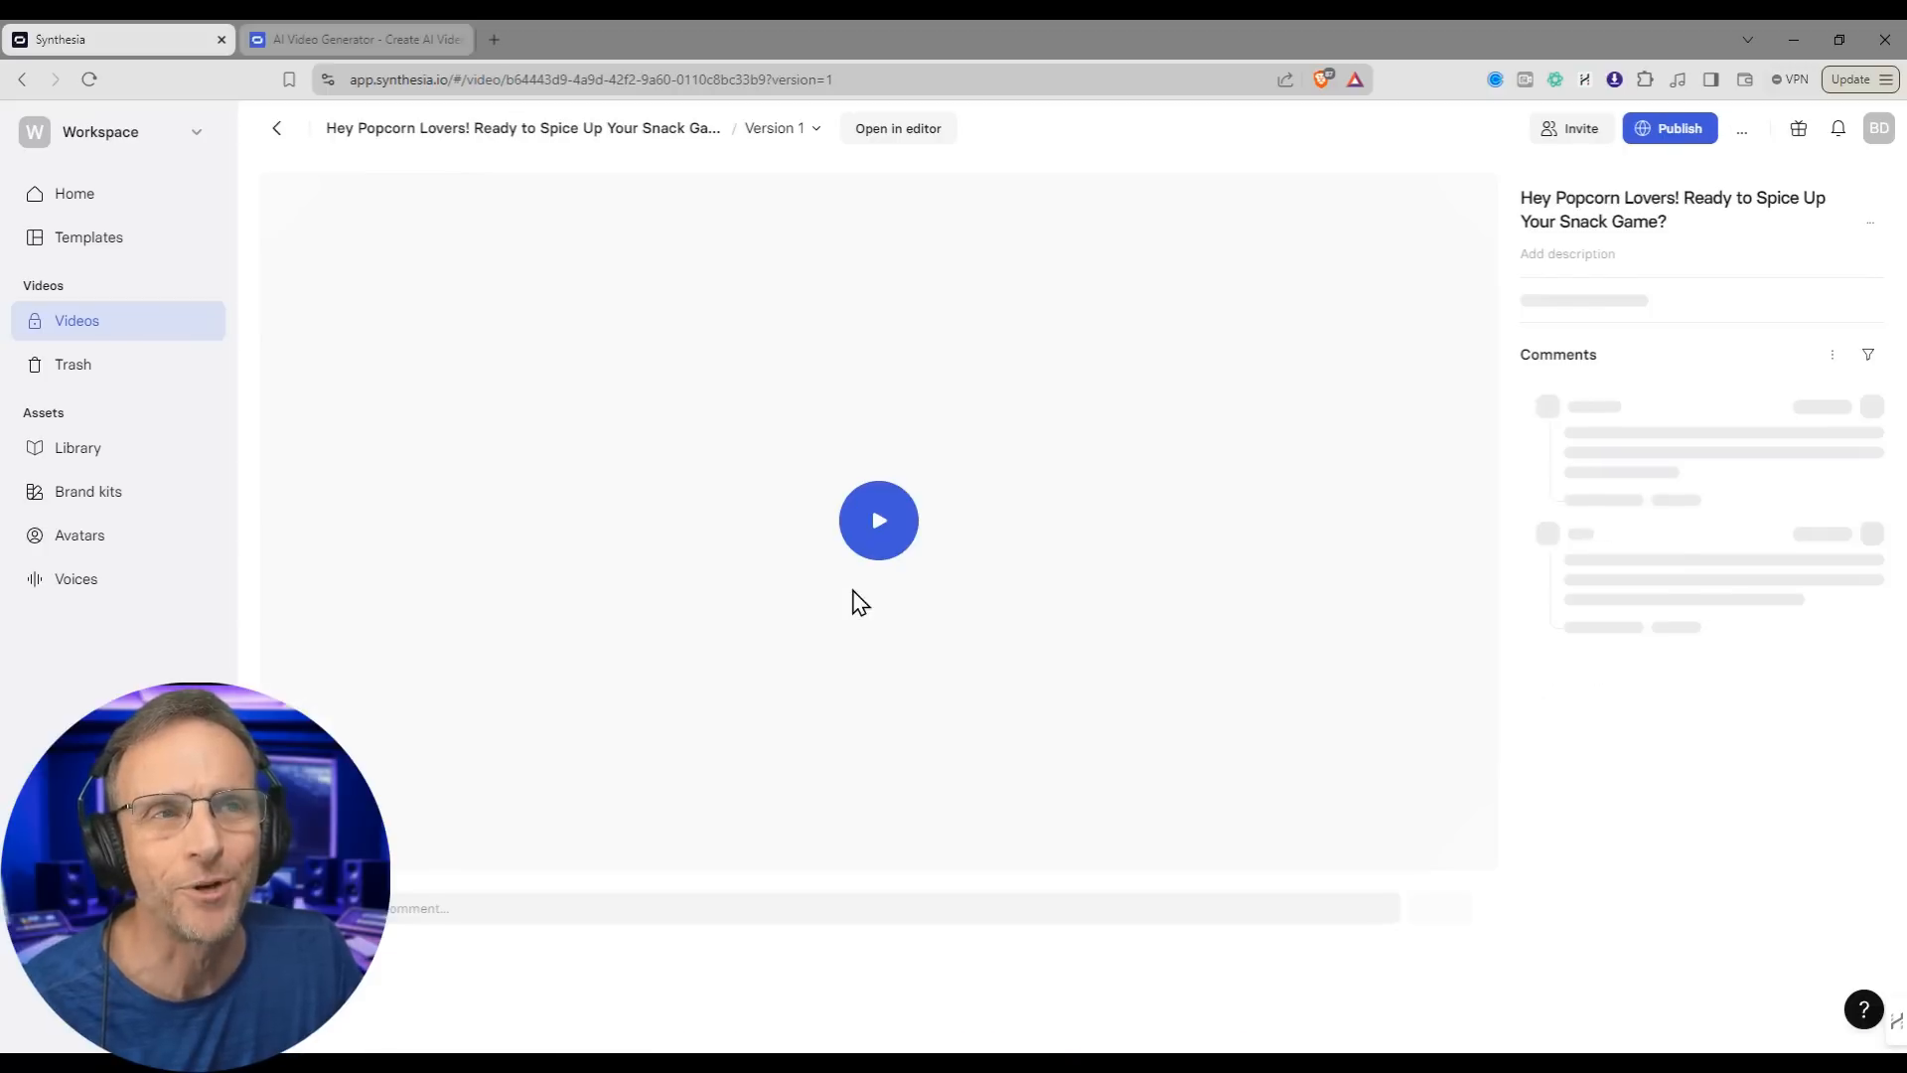
click(878, 520)
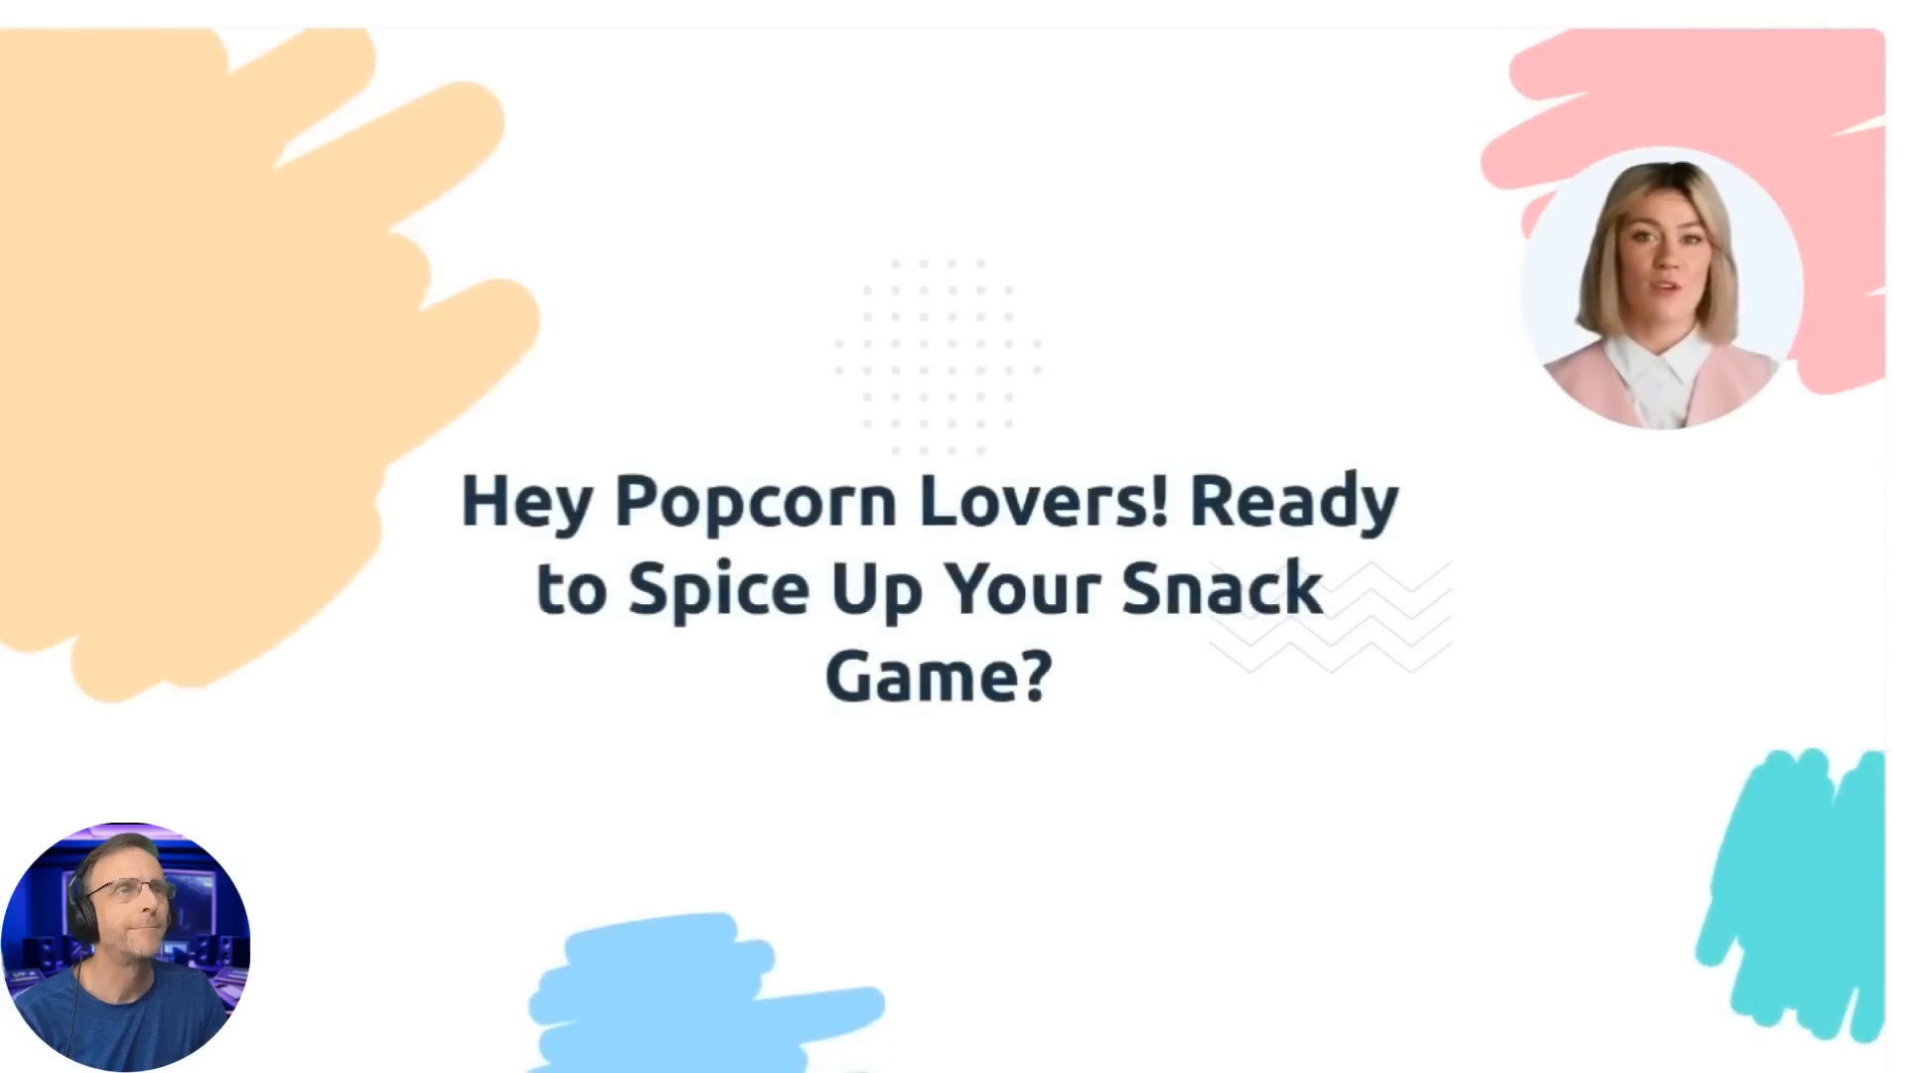